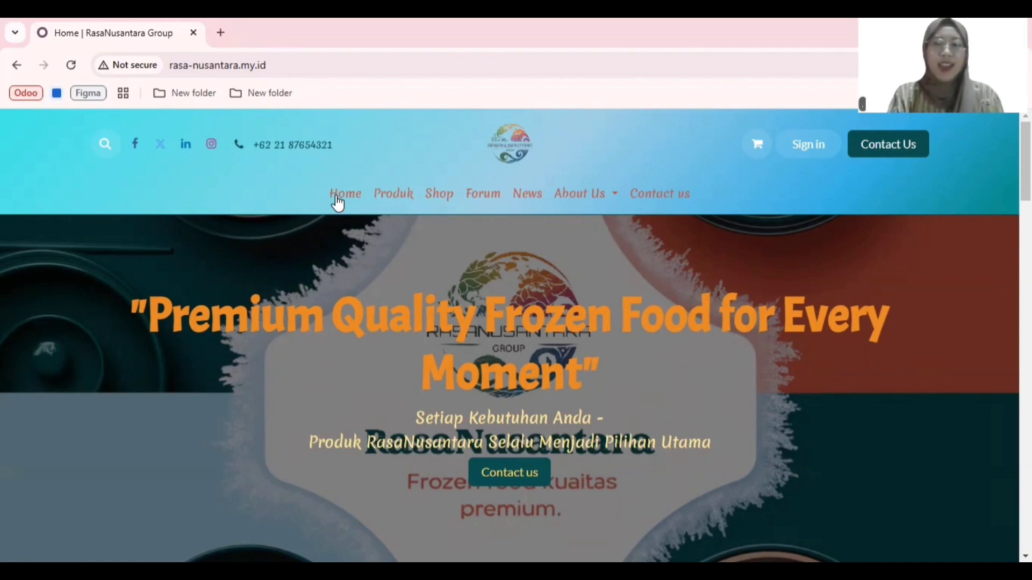
Step: Sign in to the RasaNusantara website with the customer account by entering the account password
left_click(816, 147)
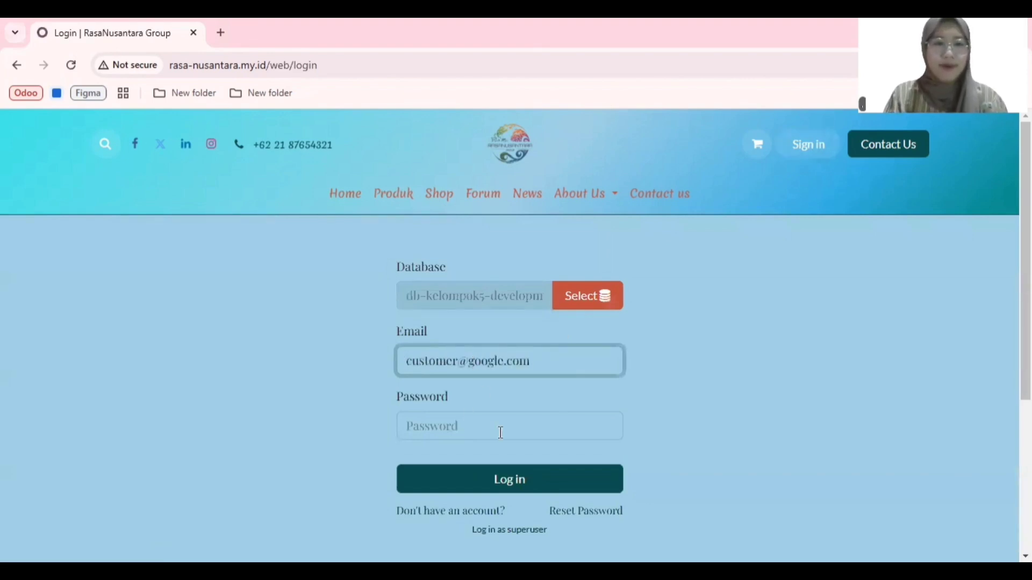
left_click(447, 444)
left_click(444, 422)
type("•")
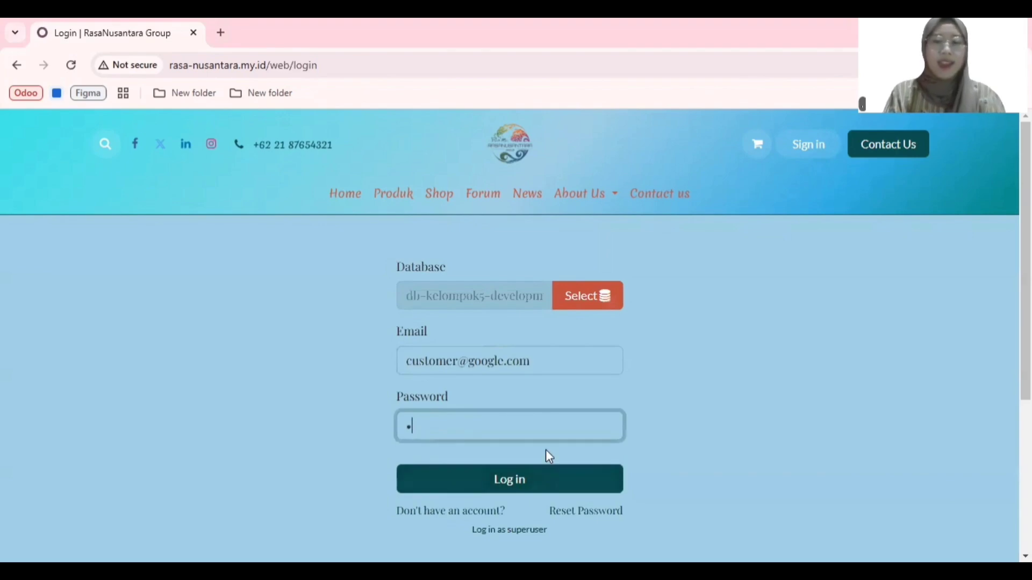
left_click(532, 475)
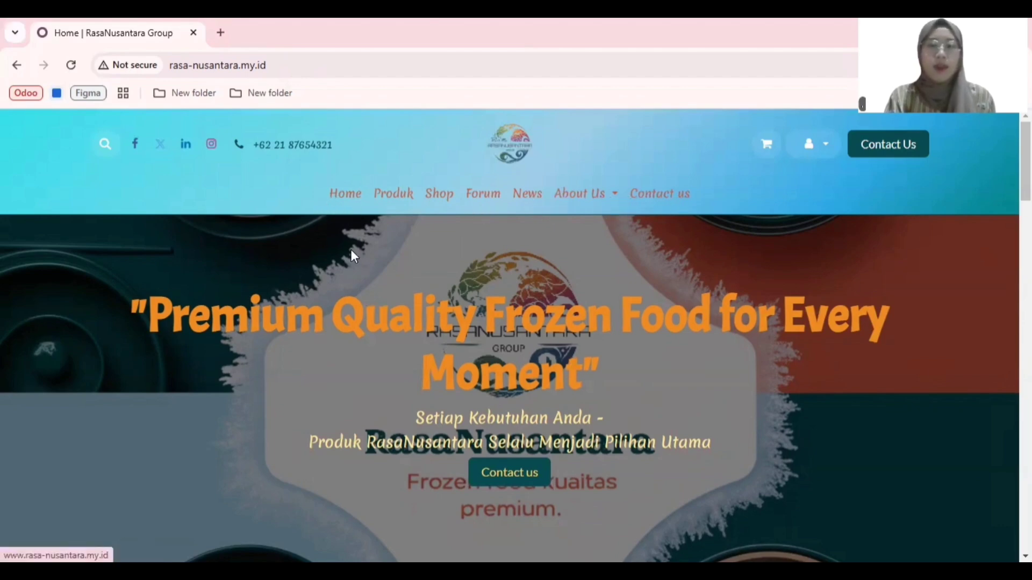
Step: Play the Produk RasaNusantara video in the product section of the home page
scroll(351, 249, "down", 2)
scroll(351, 249, "down", 6)
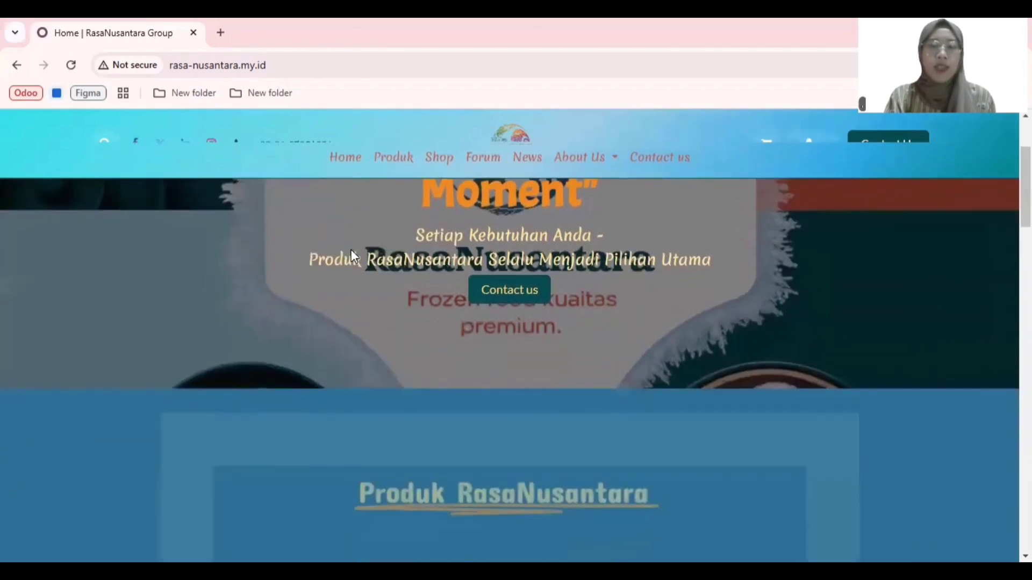
scroll(352, 250, "down", 3)
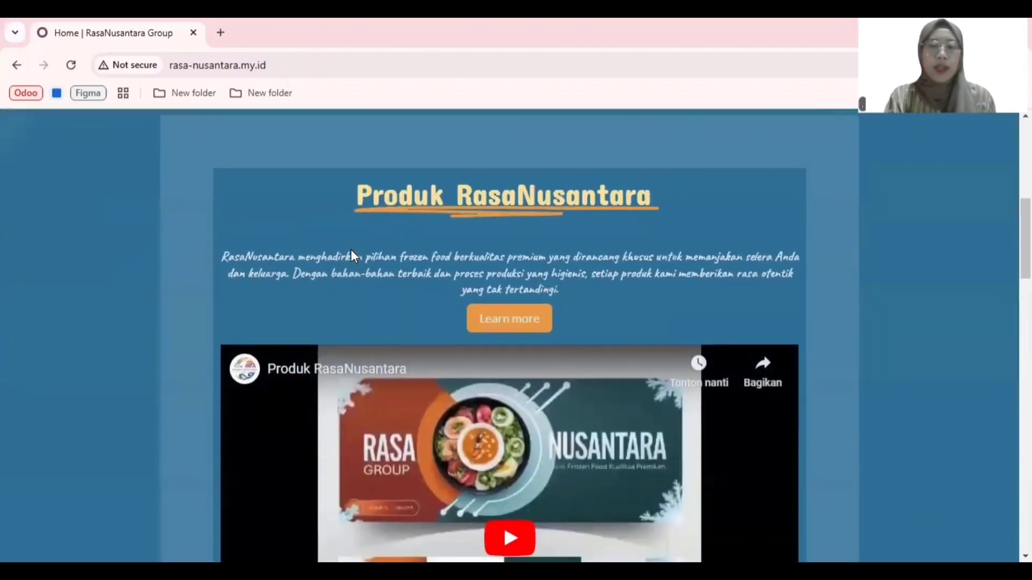
scroll(352, 252, "down", 2)
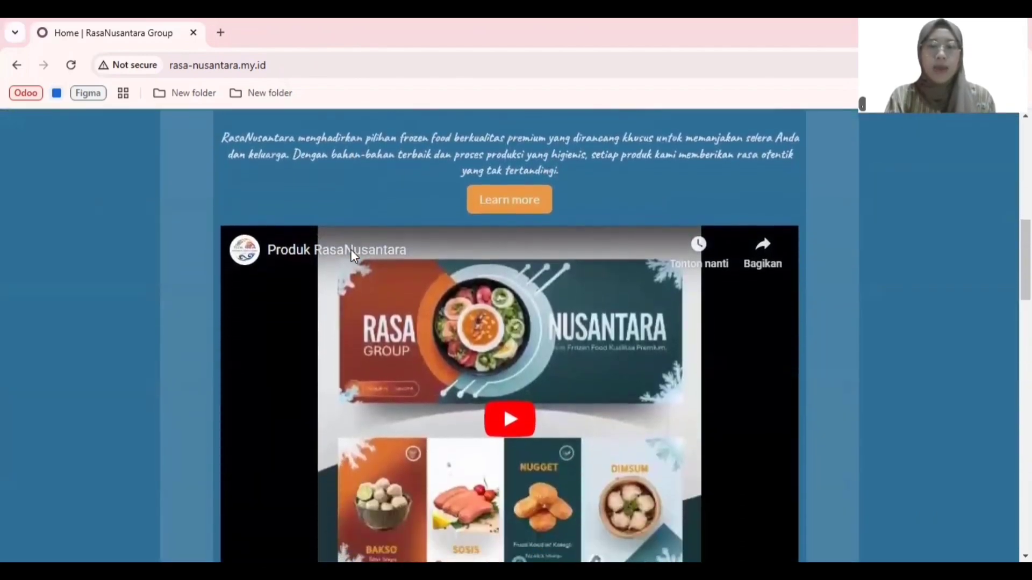
scroll(351, 250, "down", 1)
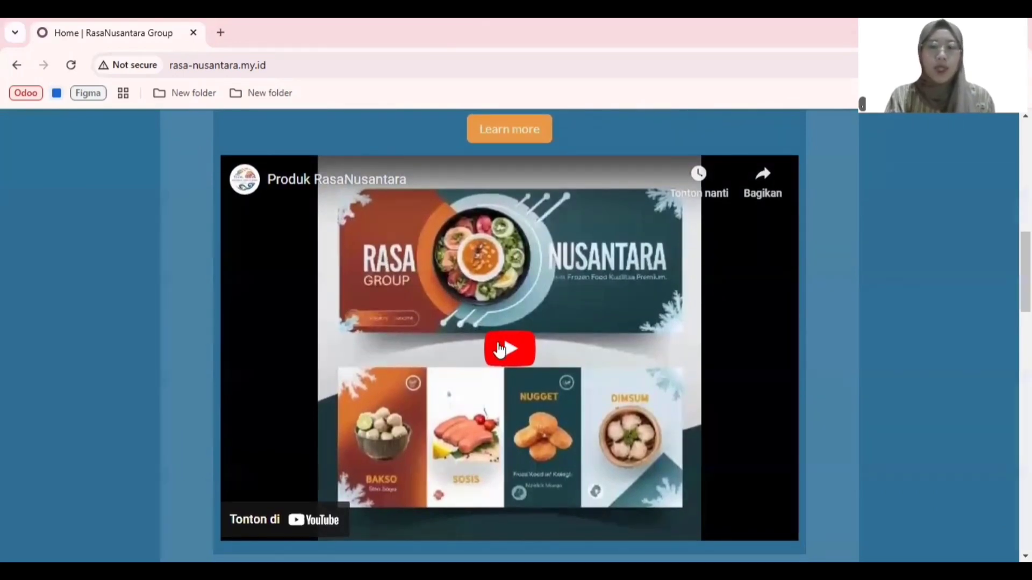
left_click(500, 349)
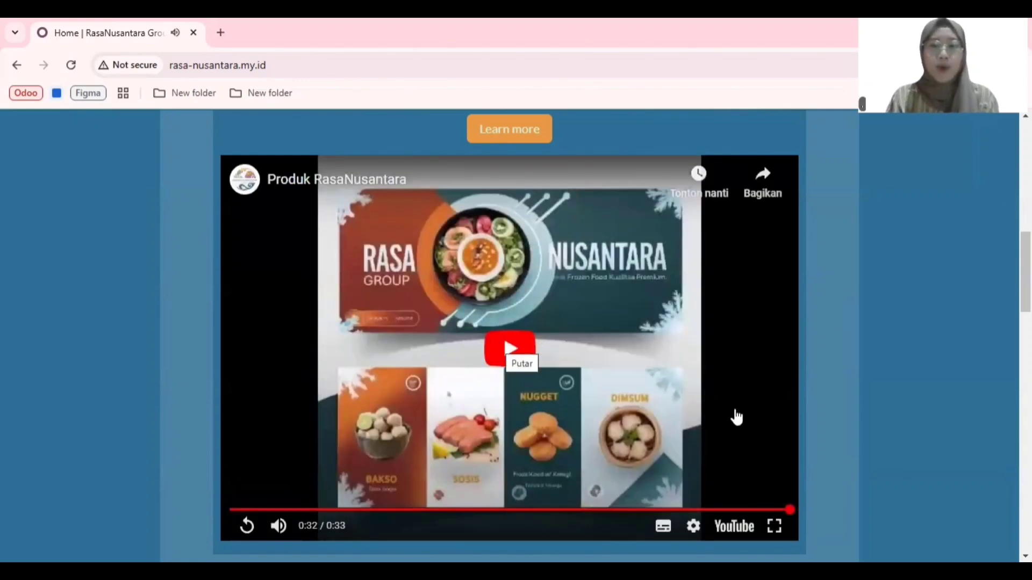
Step: Open the full company information from the RasaNusantara Group banner and review the holding and sister company profiles
scroll(864, 405, "down", 6)
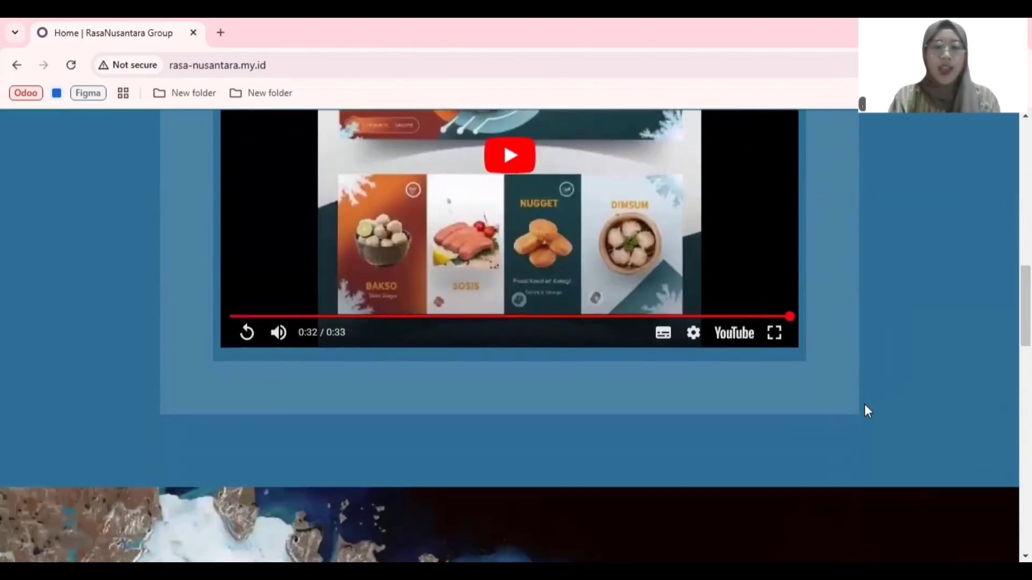
scroll(864, 410, "down", 4)
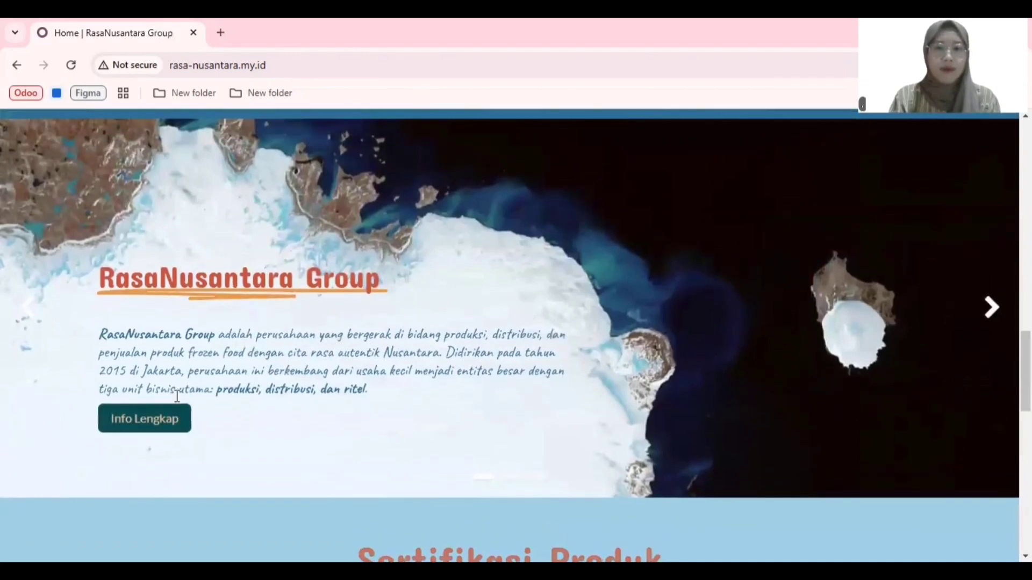
left_click(157, 426)
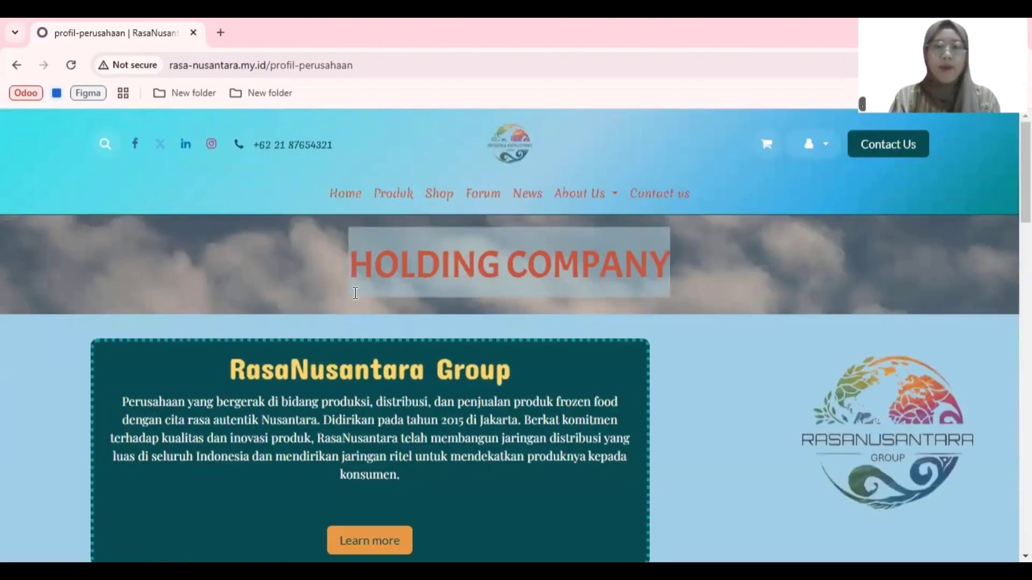
scroll(356, 292, "down", 10)
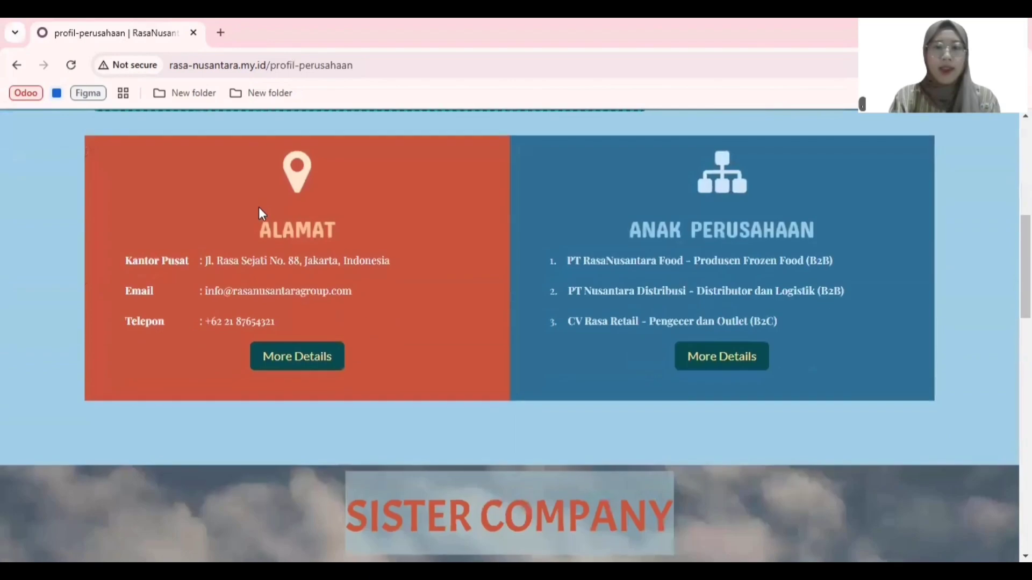
scroll(600, 301, "down", 6)
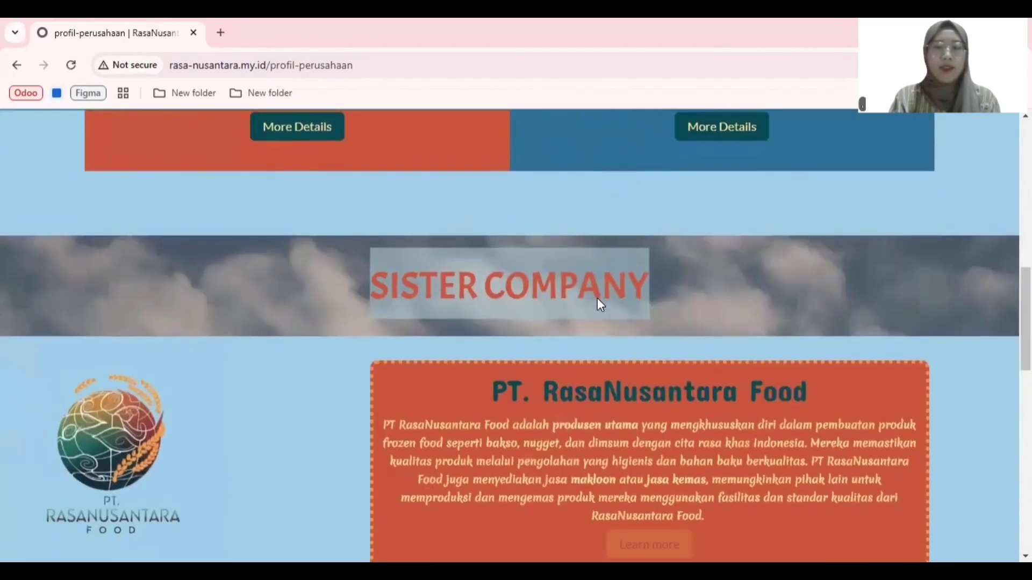
scroll(600, 304, "down", 5)
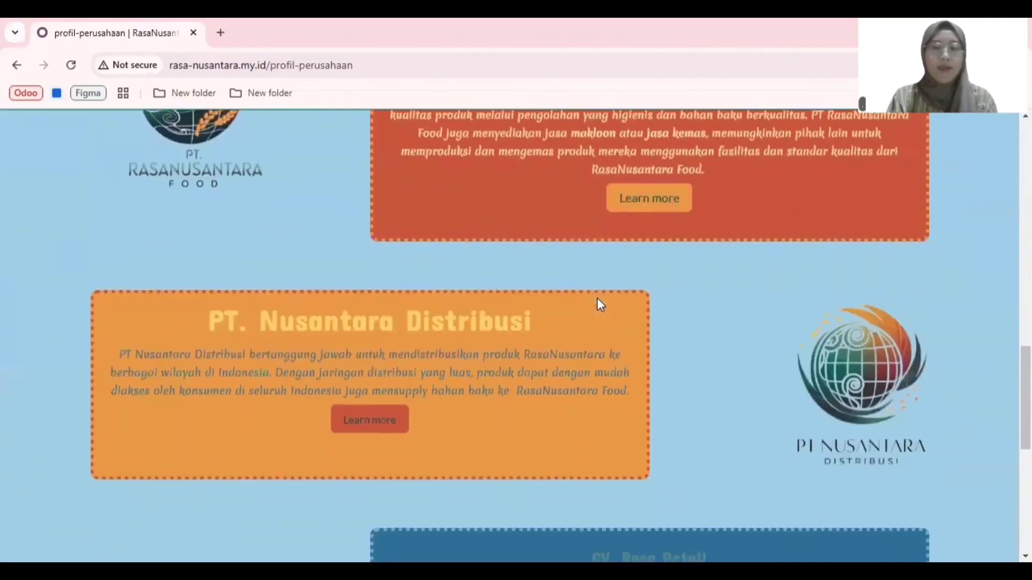
scroll(600, 304, "down", 5)
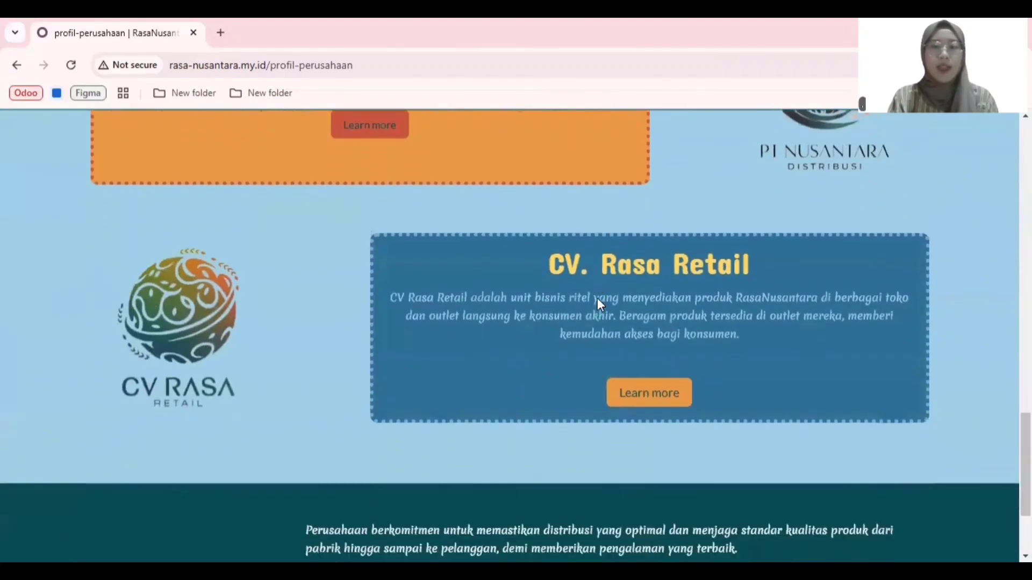
scroll(600, 304, "down", 2)
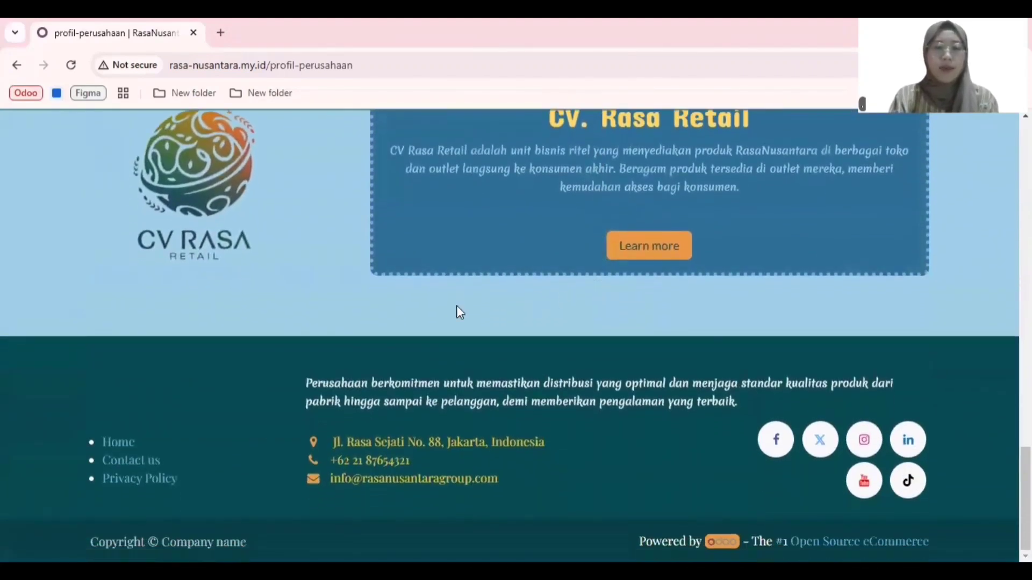
Step: Return to the home page and browse the banner carousel through to its third slide
left_click(112, 443)
scroll(267, 419, "down", 10)
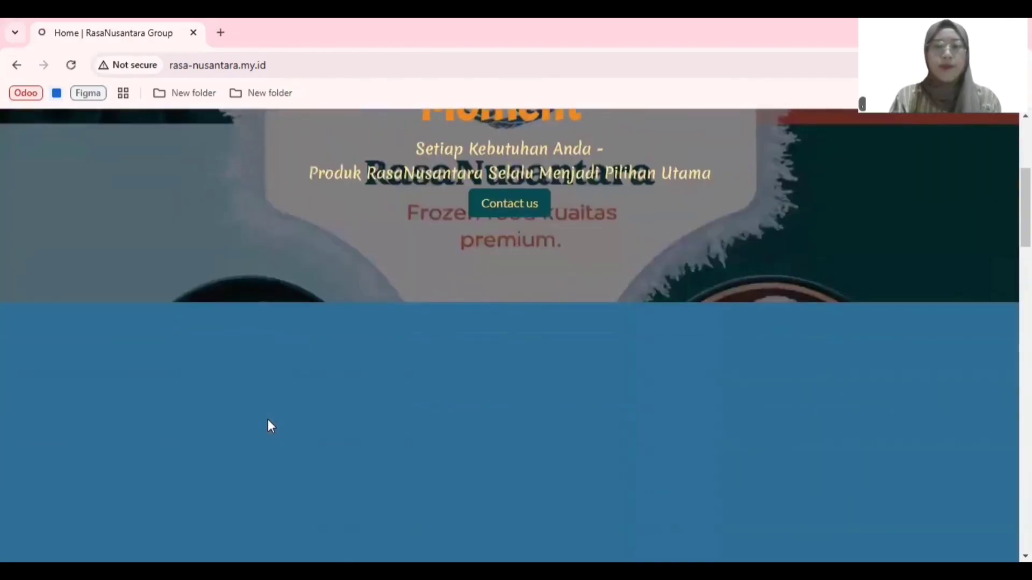
scroll(267, 419, "down", 10)
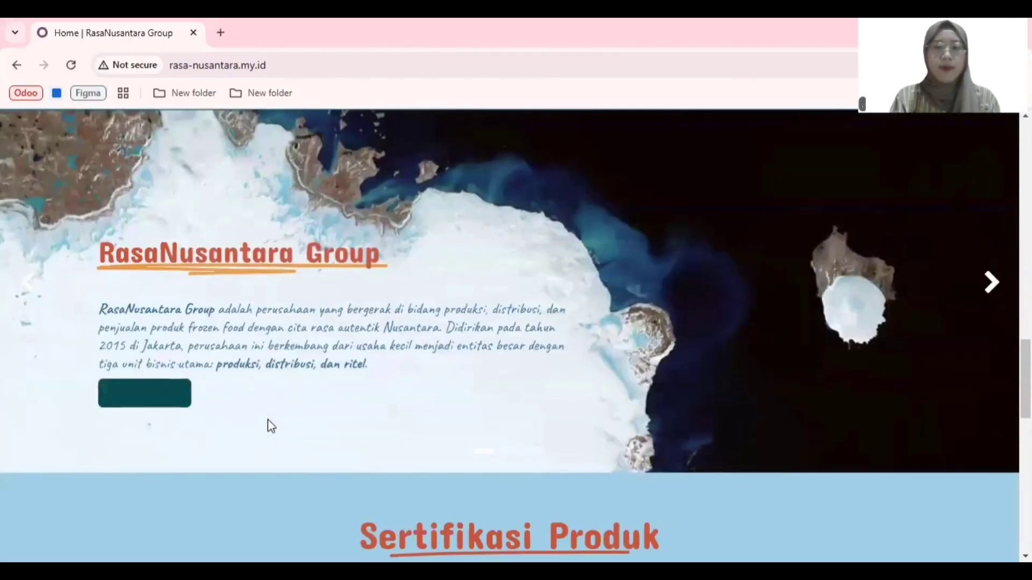
left_click(990, 301)
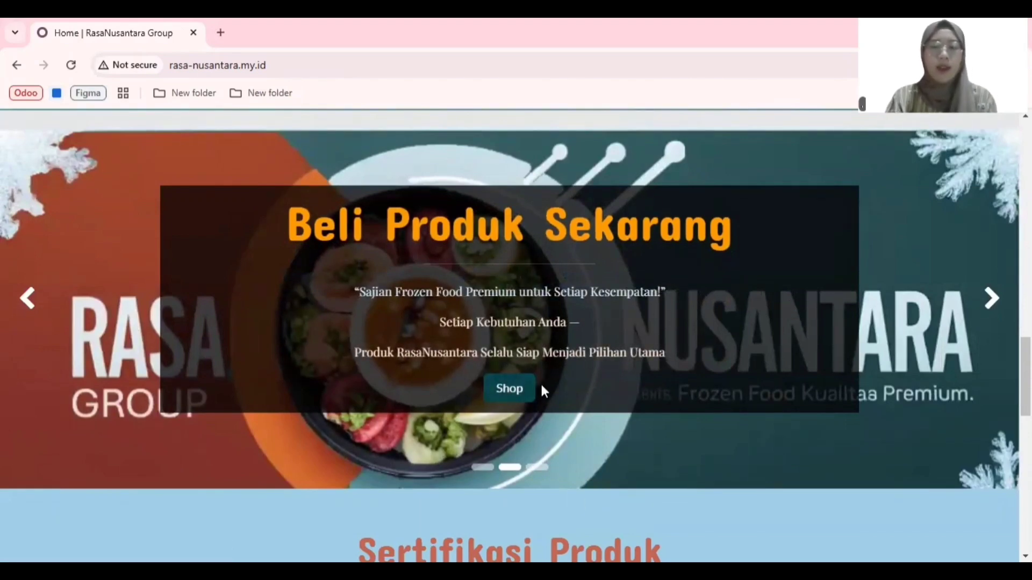
left_click(992, 297)
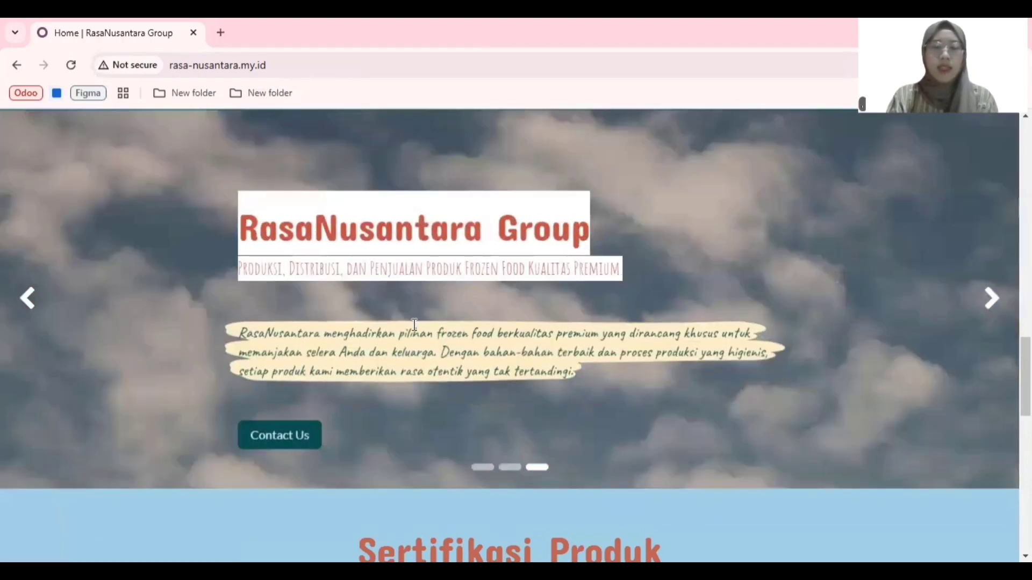
Step: Open the contact page from the carousel's RasaNusantara Group slide and look over the contact form
left_click(282, 434)
scroll(387, 429, "down", 6)
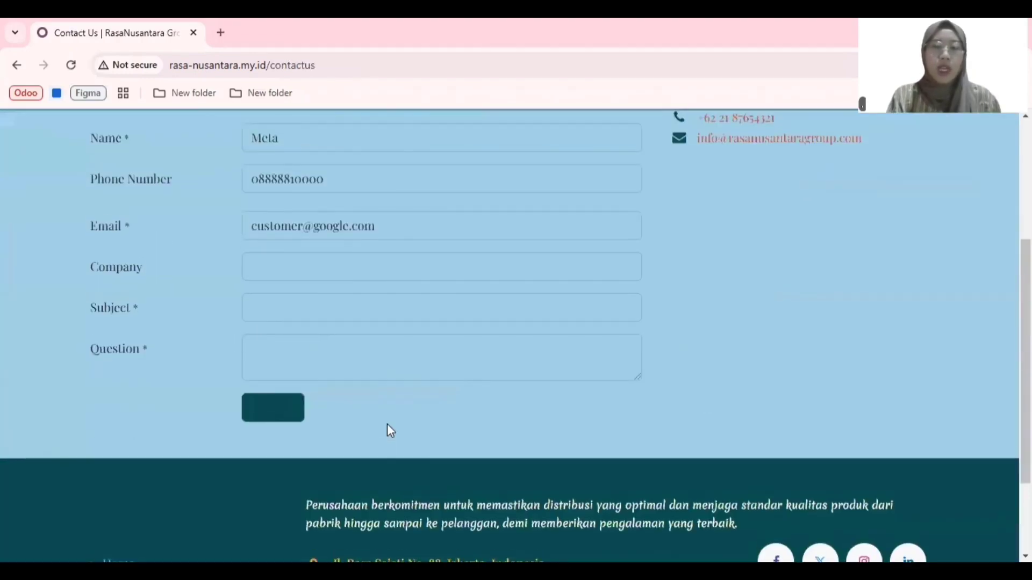
scroll(391, 430, "up", 6)
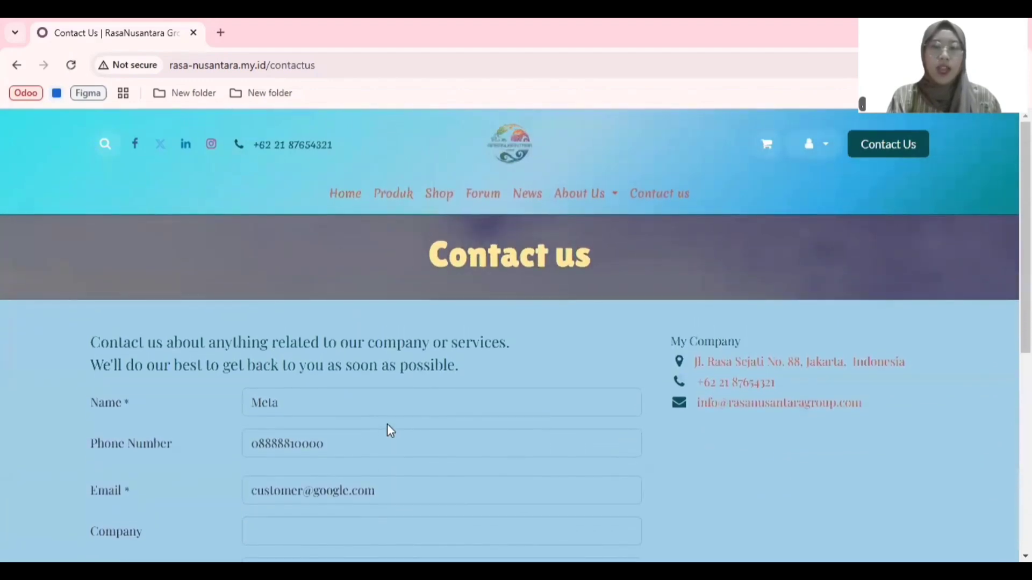
Step: Return to the home page, open the Produk RasaNusantara details and read the Keunggulan Produk list
left_click(345, 193)
scroll(359, 324, "down", 5)
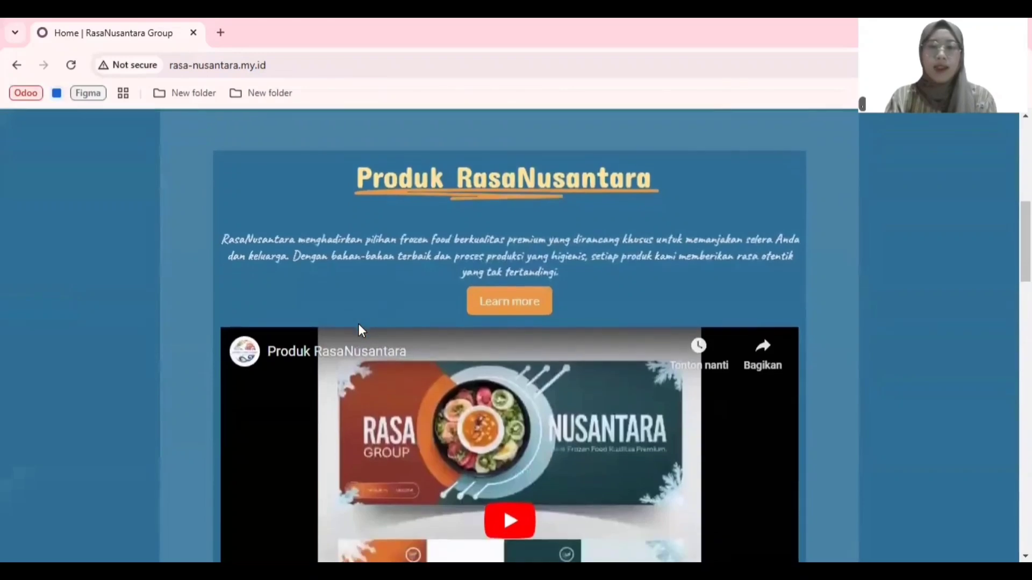
left_click(535, 309)
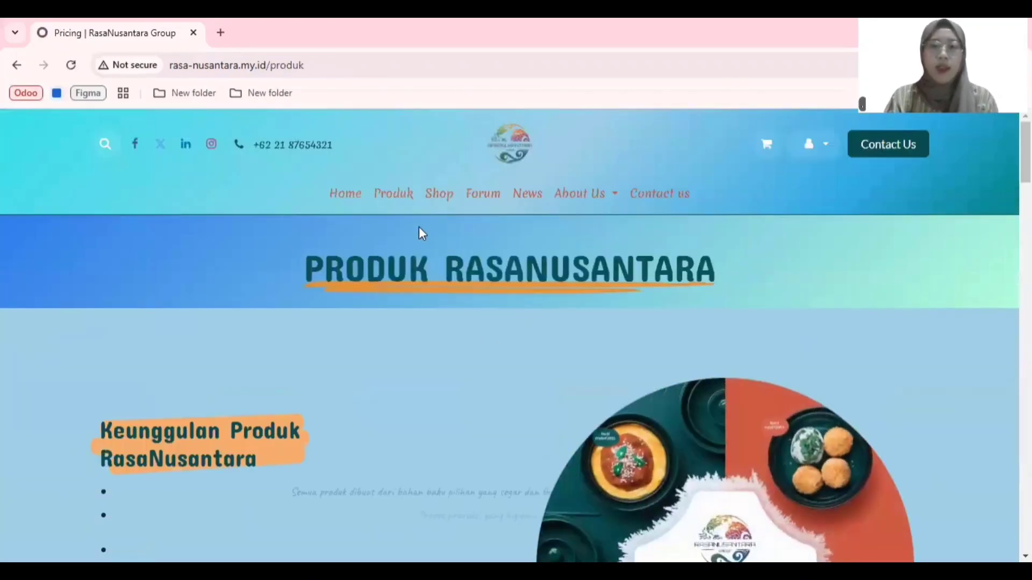
scroll(424, 296, "down", 4)
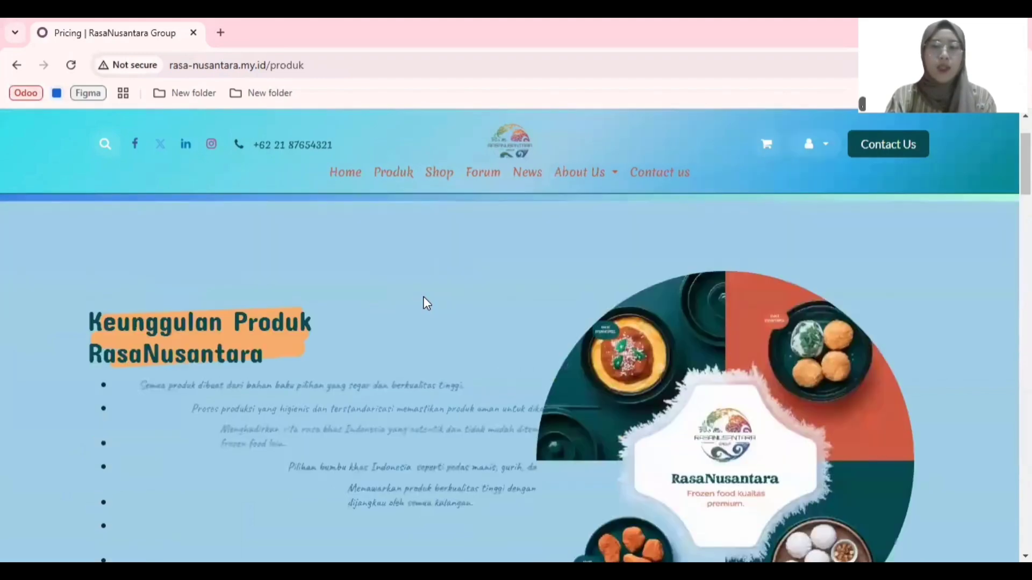
scroll(424, 298, "down", 6)
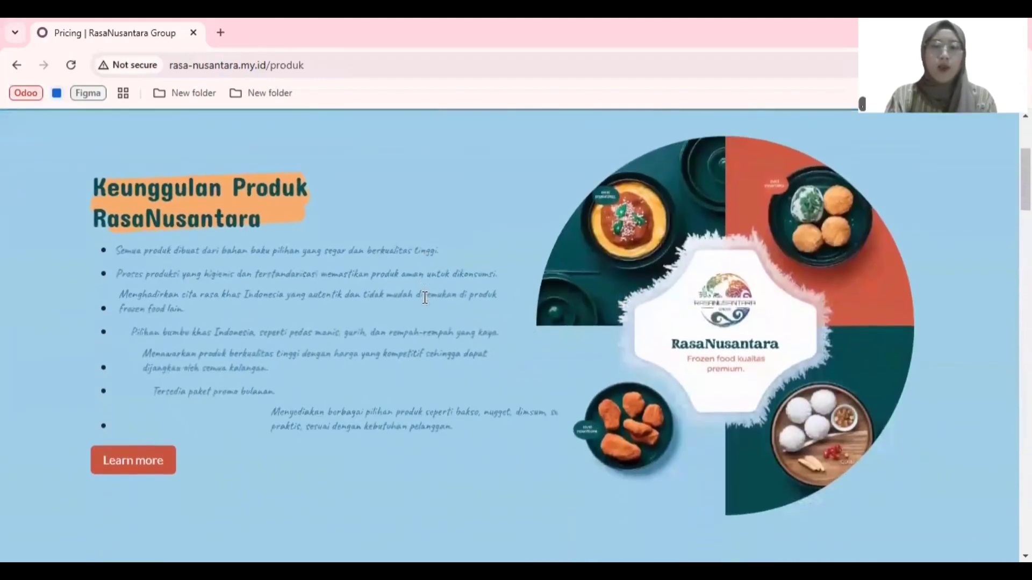
Step: Browse the product carousel from Sosis Pedas Manis forward to Pao Coklat, and go back one slide
scroll(424, 301, "down", 3)
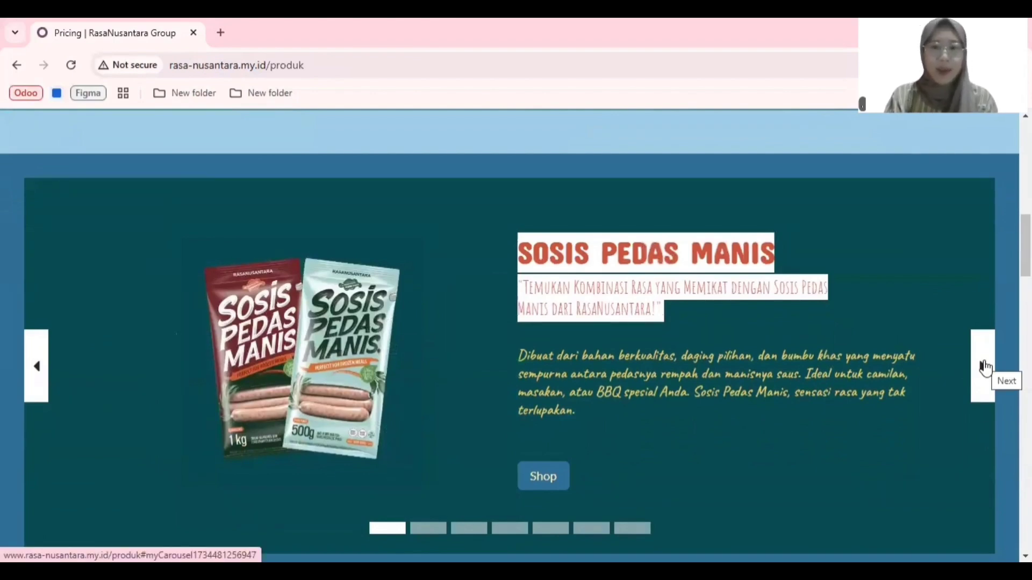
left_click(985, 367)
left_click(985, 368)
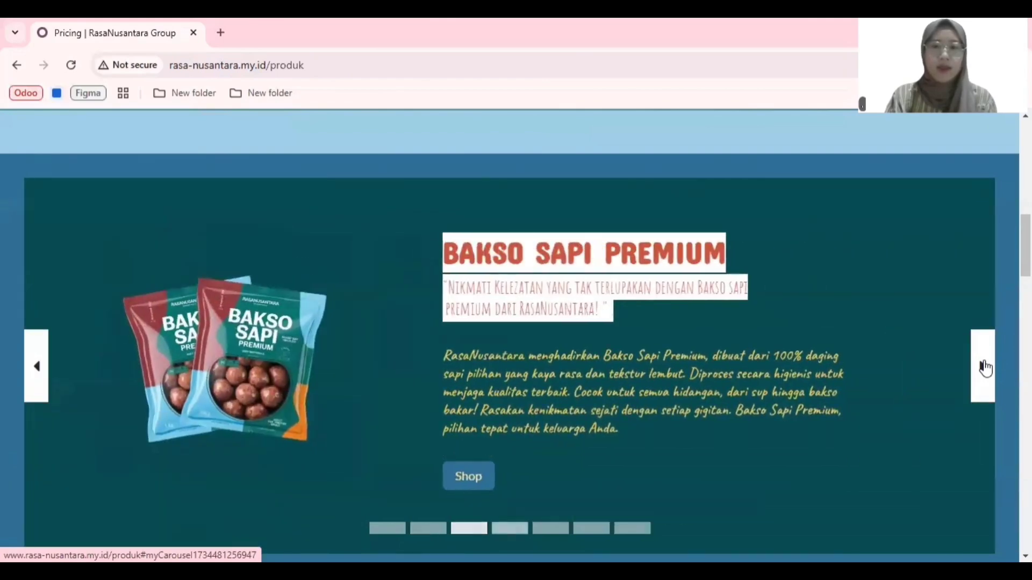
left_click(985, 368)
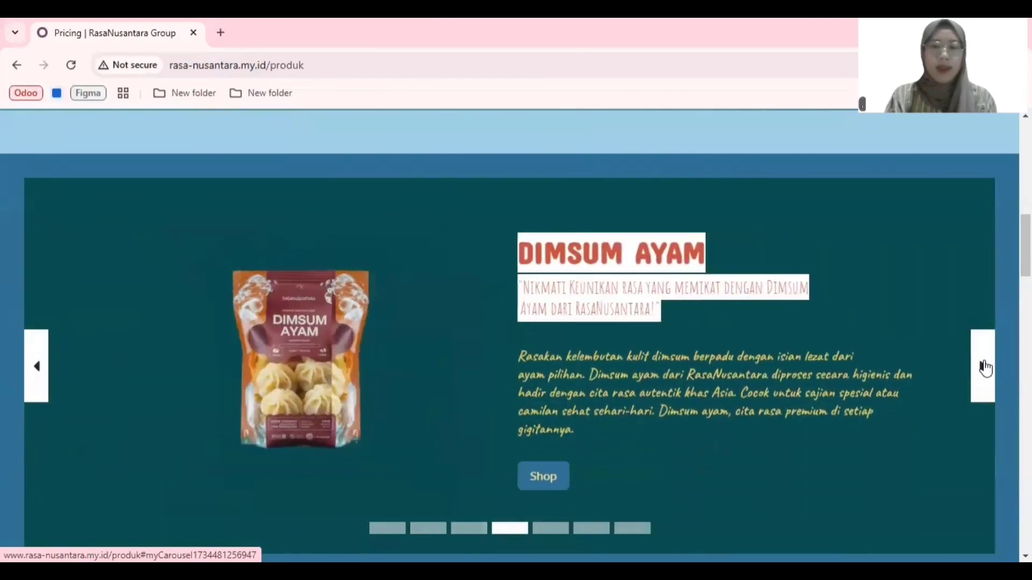
left_click(985, 367)
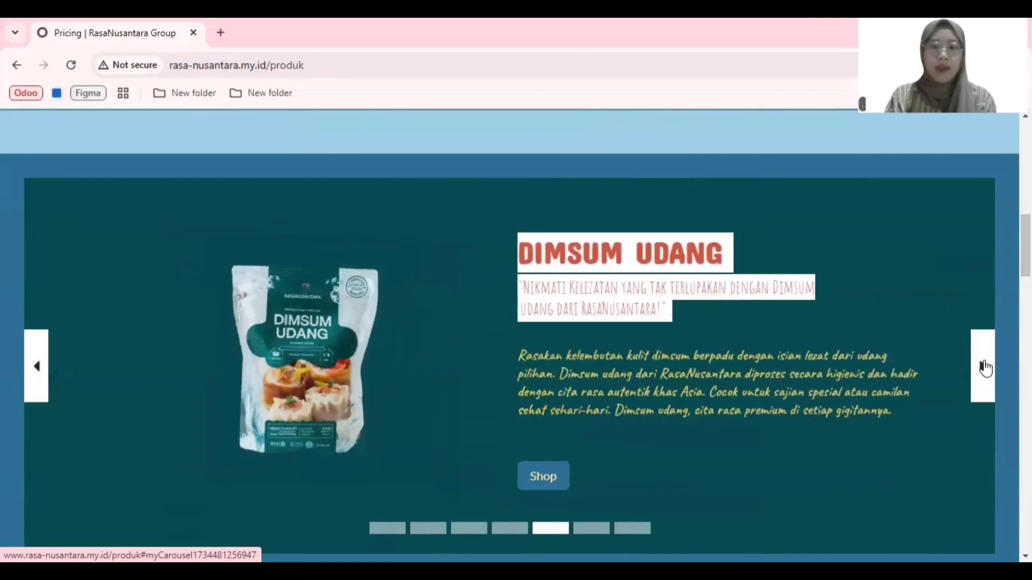
left_click(984, 367)
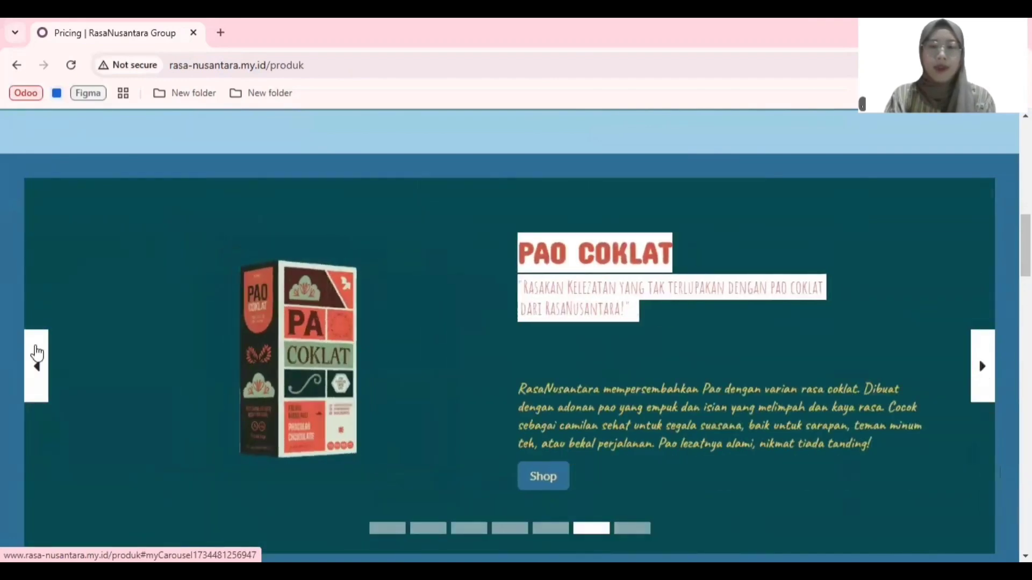
left_click(36, 354)
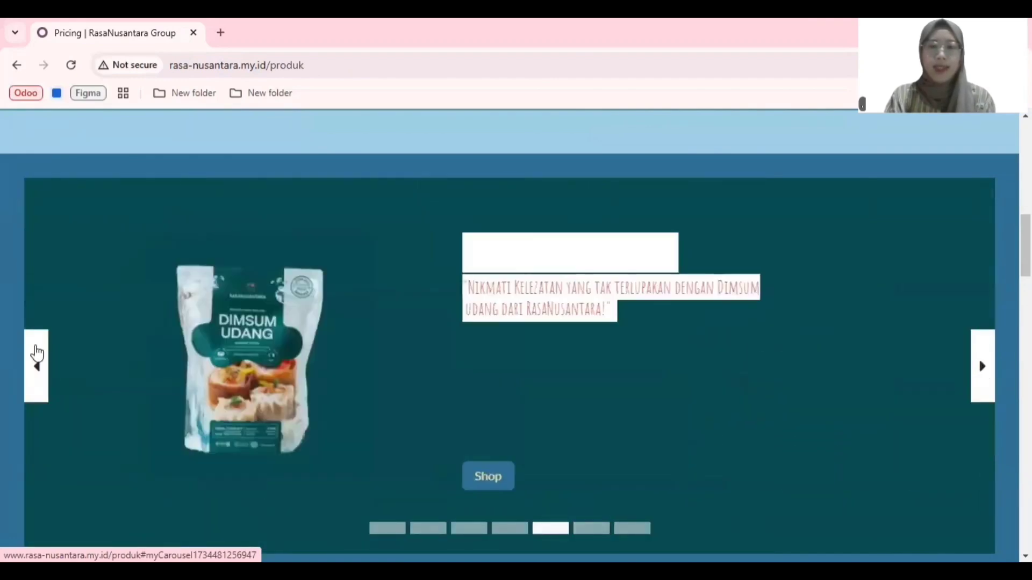
Step: Look through the product photos in the Galeri Produk section
scroll(278, 379, "down", 8)
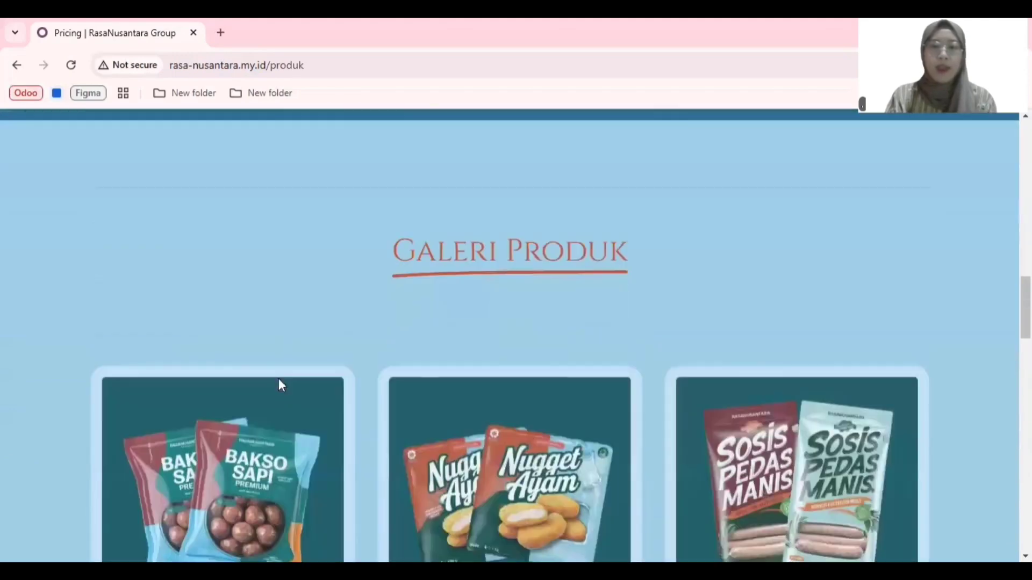
scroll(279, 379, "down", 5)
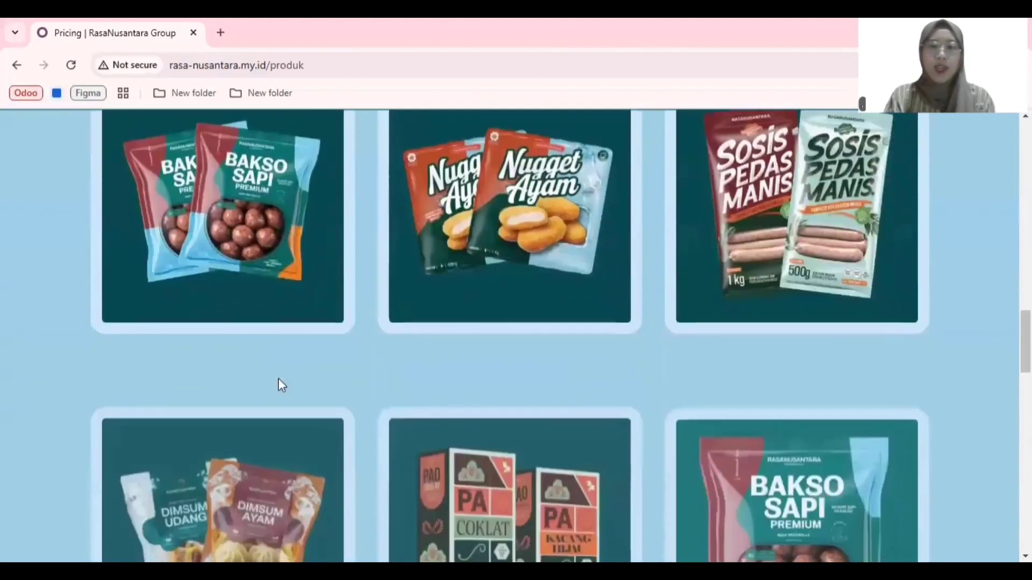
scroll(279, 378, "down", 15)
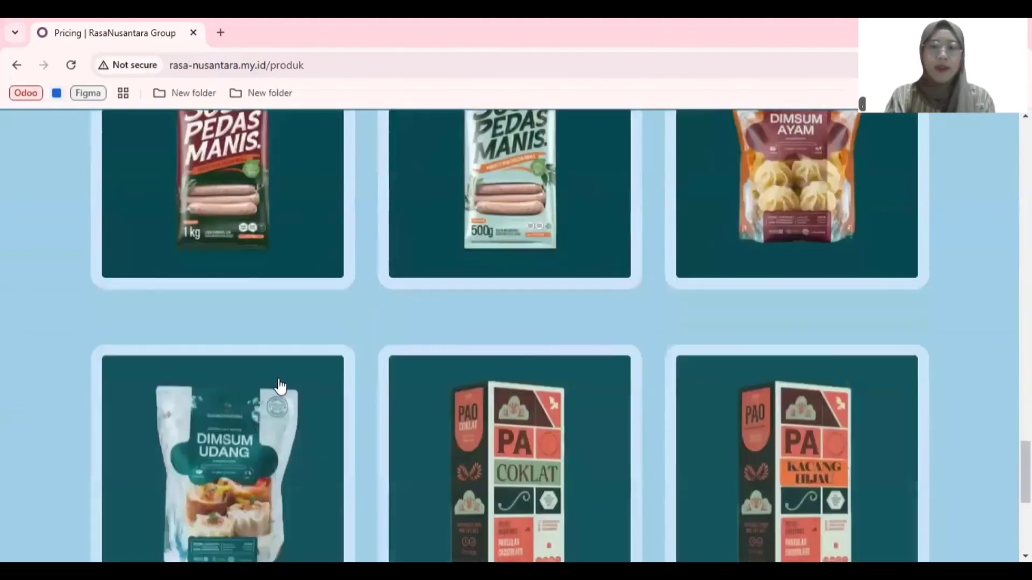
Step: Return to the home page and look over the certification logos in the Sertifikasi Produk section
scroll(279, 380, "down", 6)
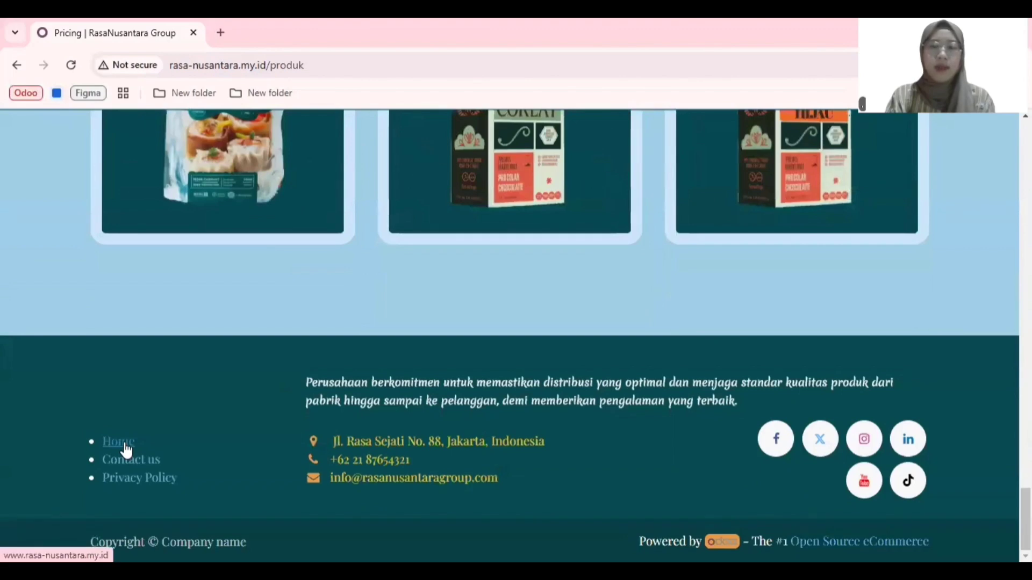
left_click(126, 449)
scroll(127, 449, "down", 4)
scroll(124, 444, "down", 15)
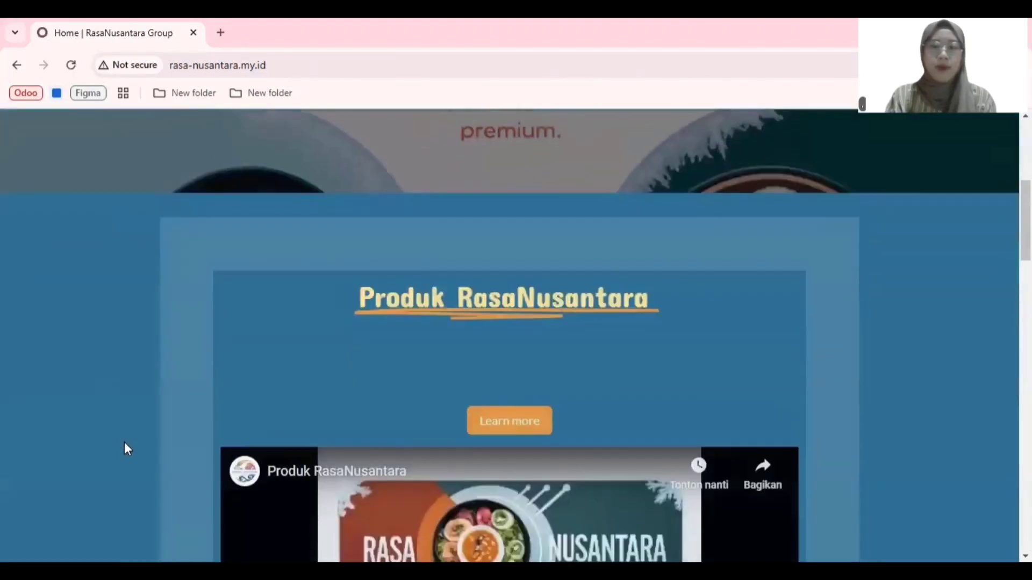
scroll(124, 443, "down", 8)
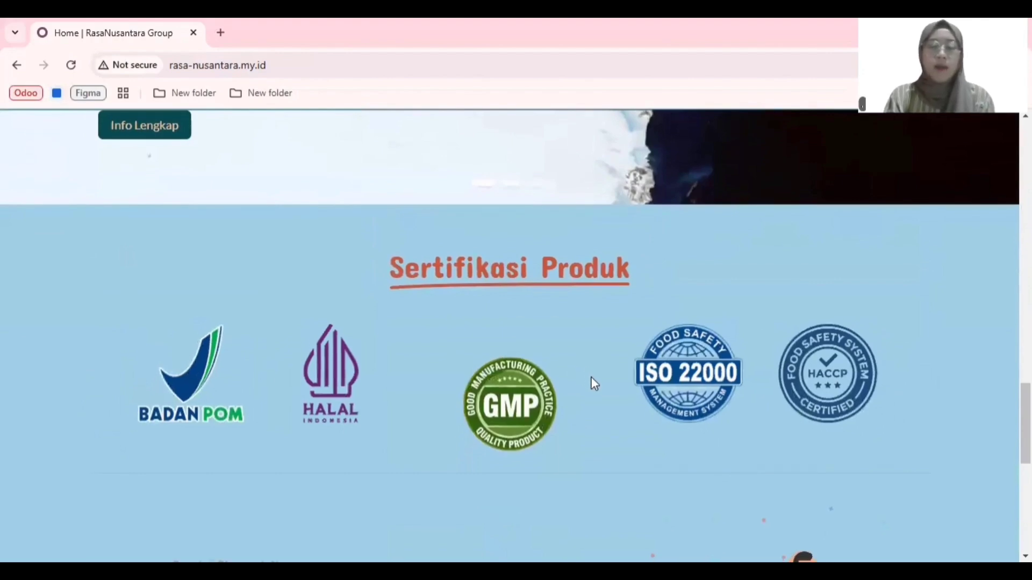
scroll(594, 384, "down", 1)
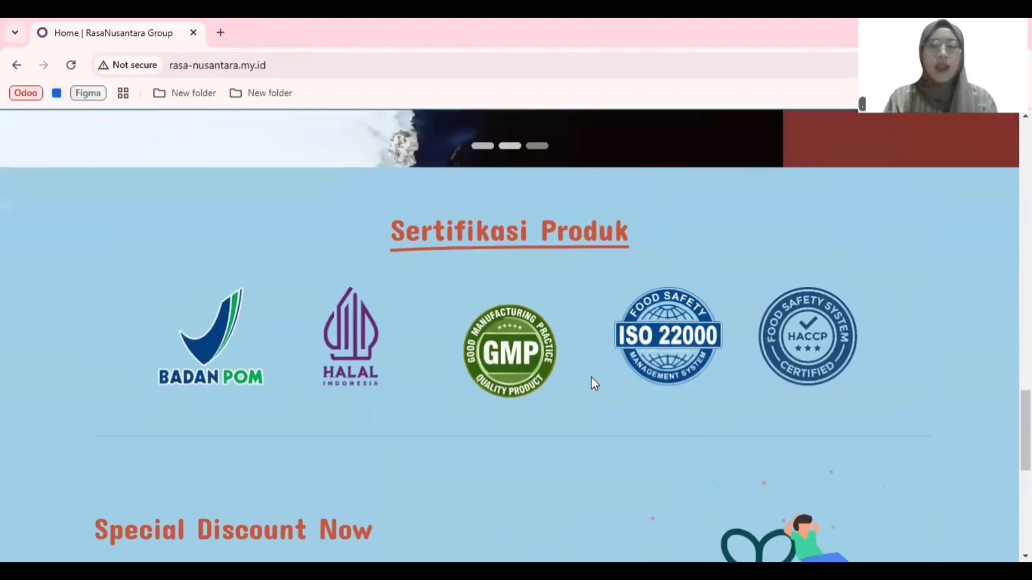
scroll(594, 383, "down", 1)
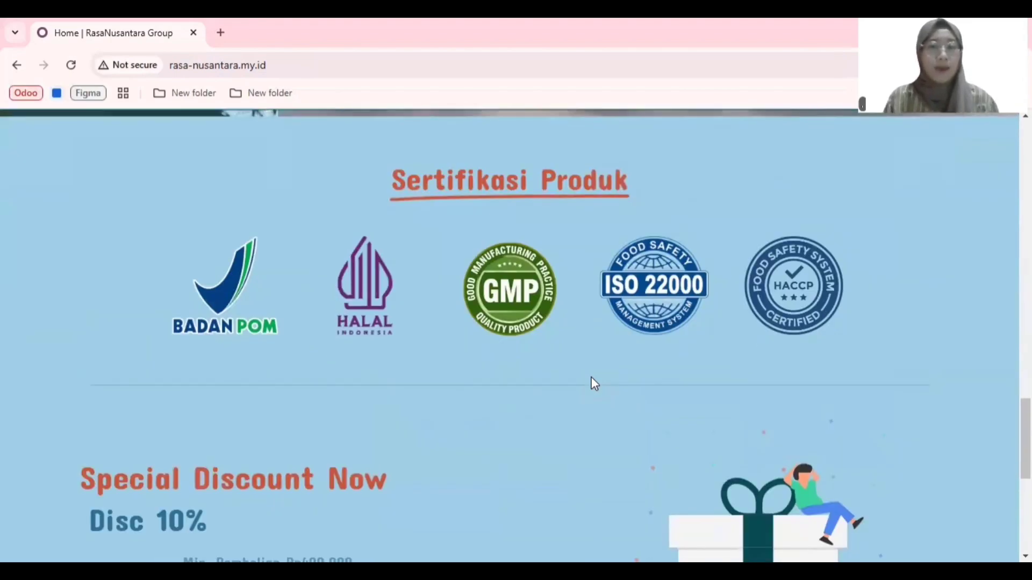
Step: Read the Special Discount Now offer on the home page and copy the discount code RASANUSANTARA5
scroll(593, 383, "down", 4)
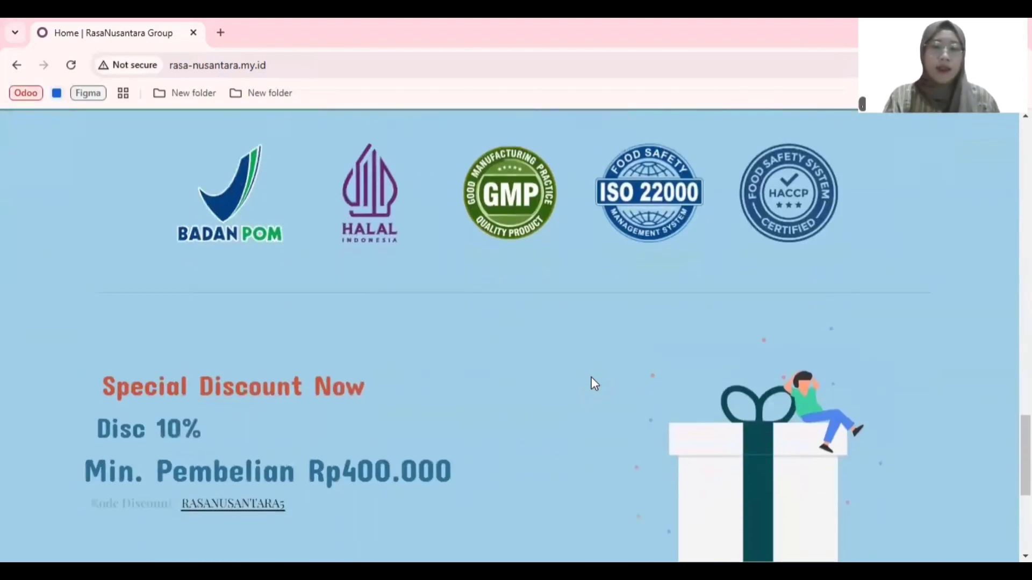
scroll(594, 384, "down", 1)
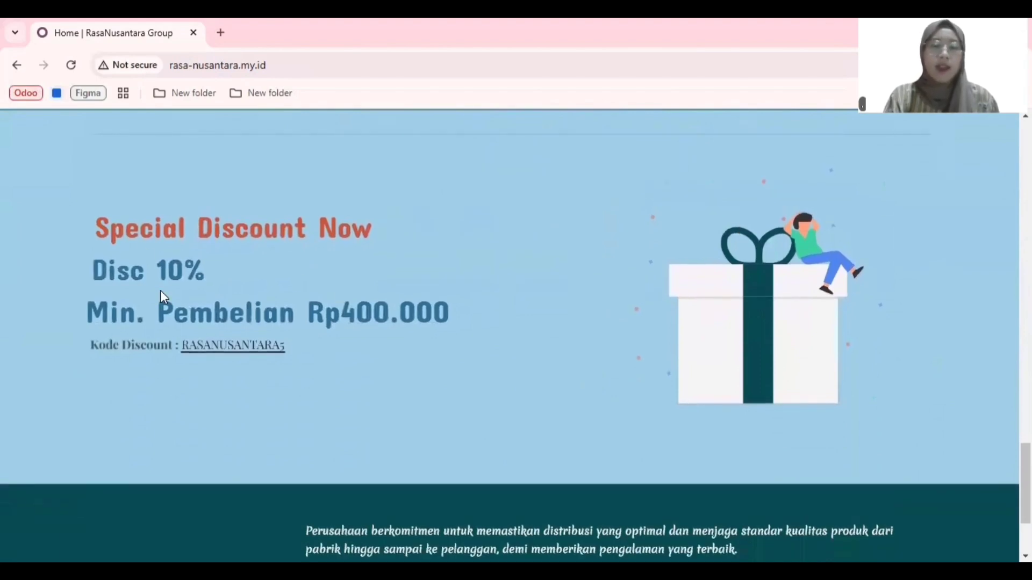
scroll(164, 297, "down", 1)
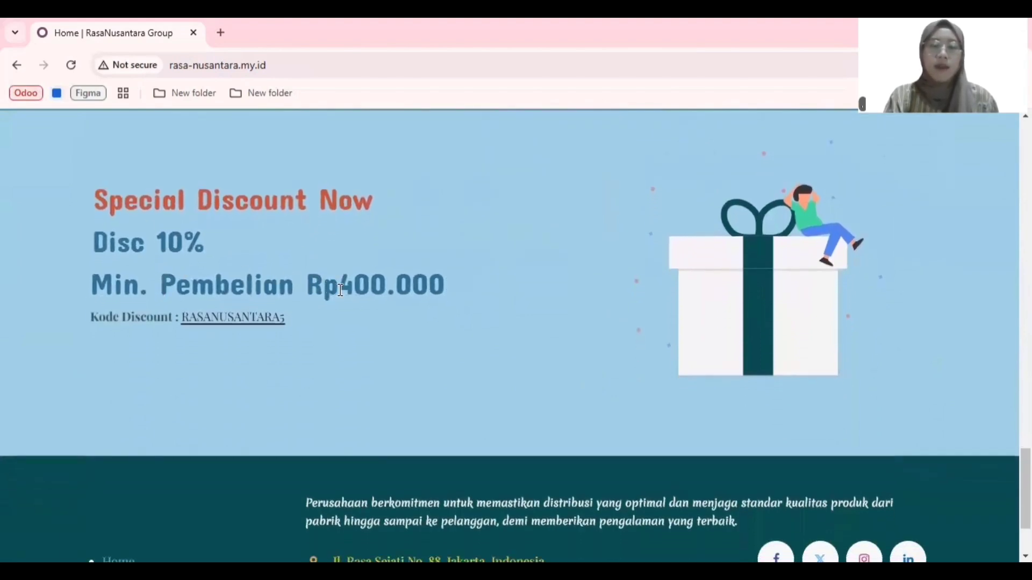
scroll(277, 308, "down", 1)
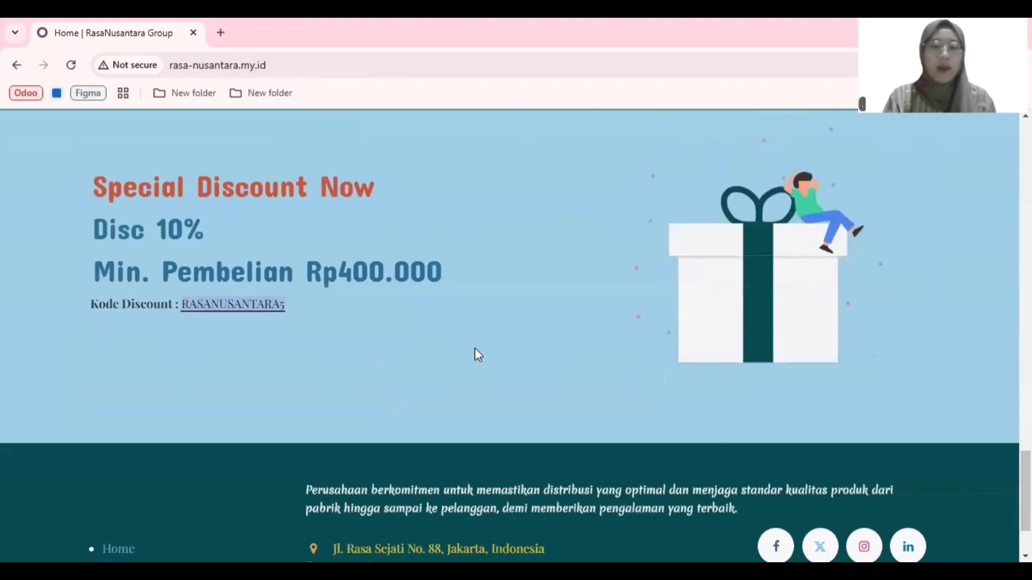
scroll(475, 350, "down", 1)
Step: Open the shop from the home page carousel's Beli Produk Sekarang slide
scroll(475, 350, "up", 9)
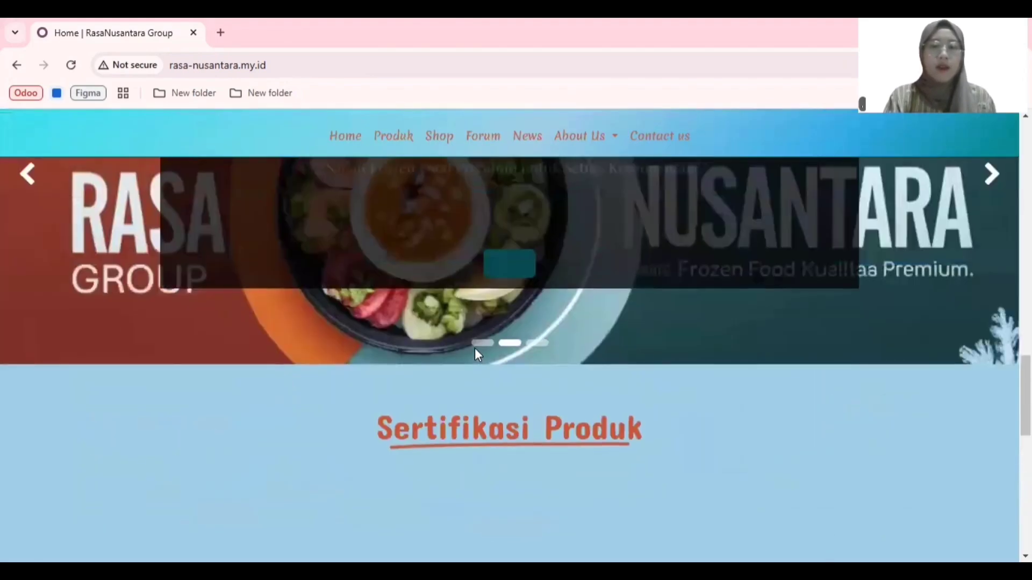
scroll(475, 348, "up", 2)
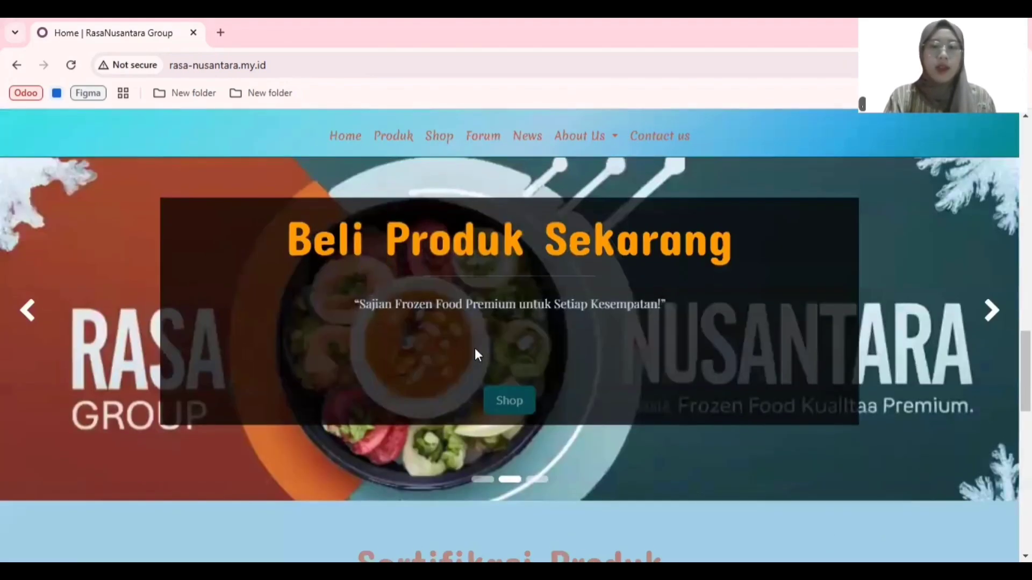
left_click(520, 404)
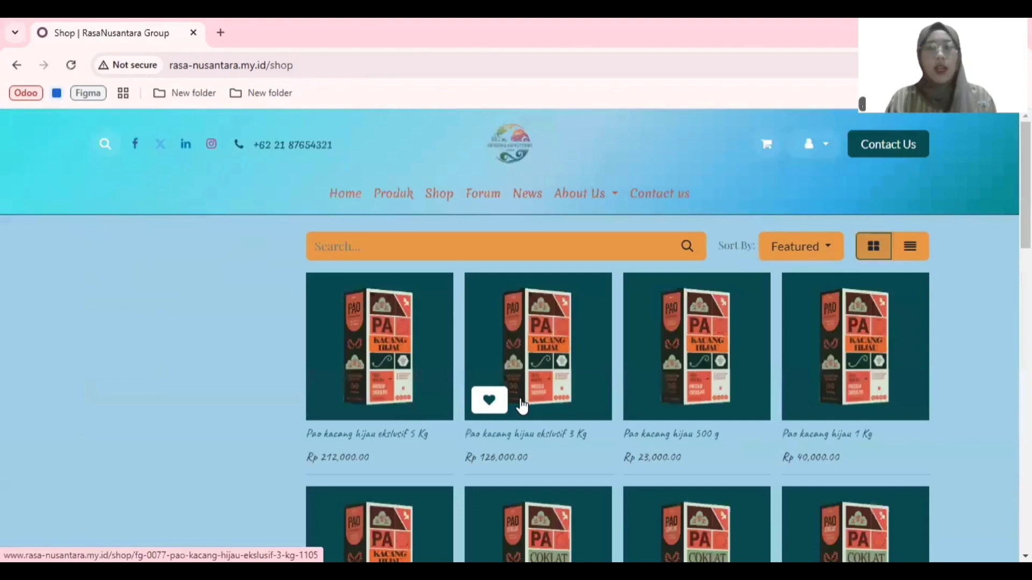
Step: Find Pao cokelat ekslusif 5 Kg in the shop and add one to the cart
scroll(521, 407, "down", 2)
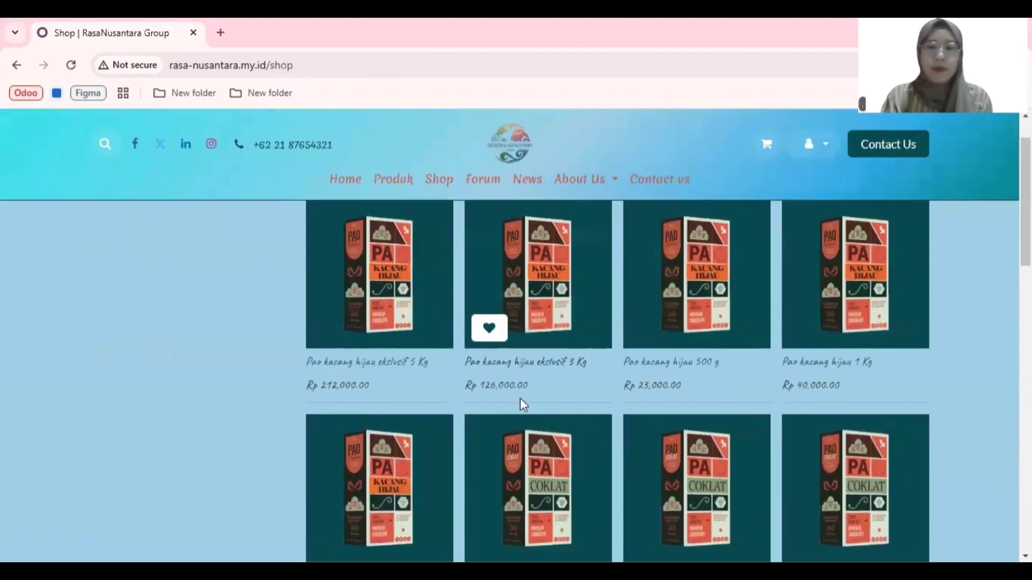
scroll(521, 406, "down", 1)
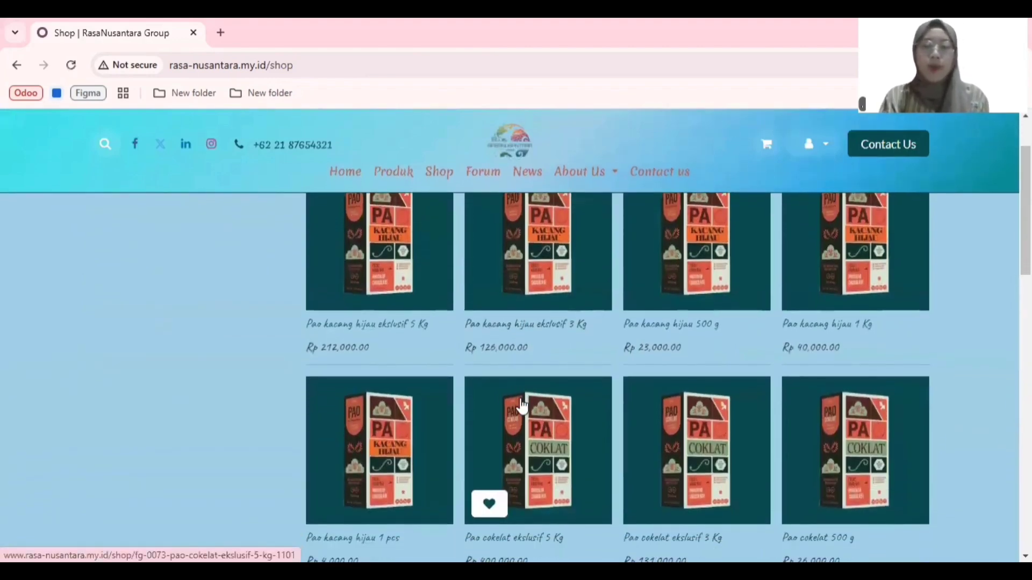
left_click(521, 407)
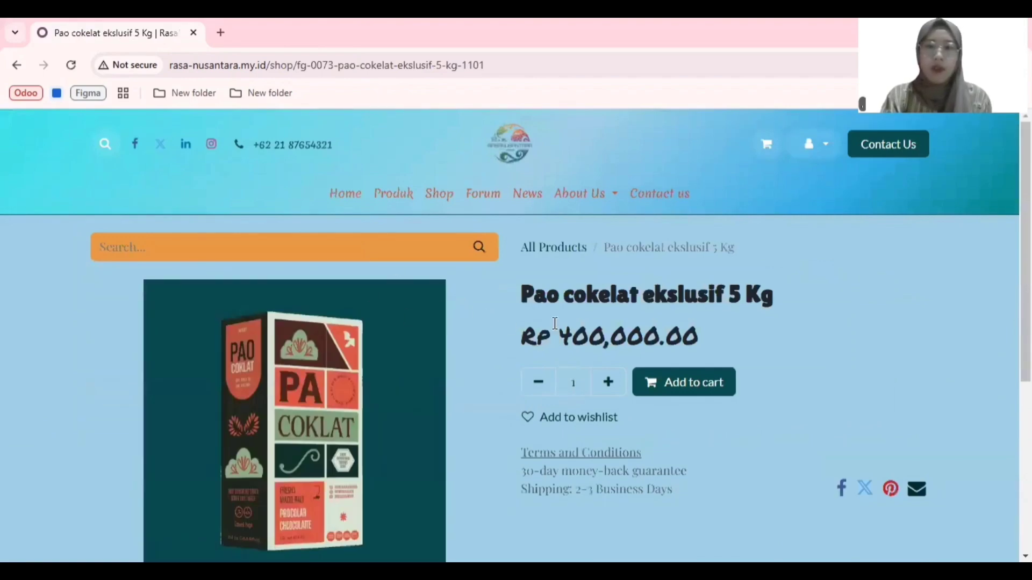
scroll(555, 323, "down", 2)
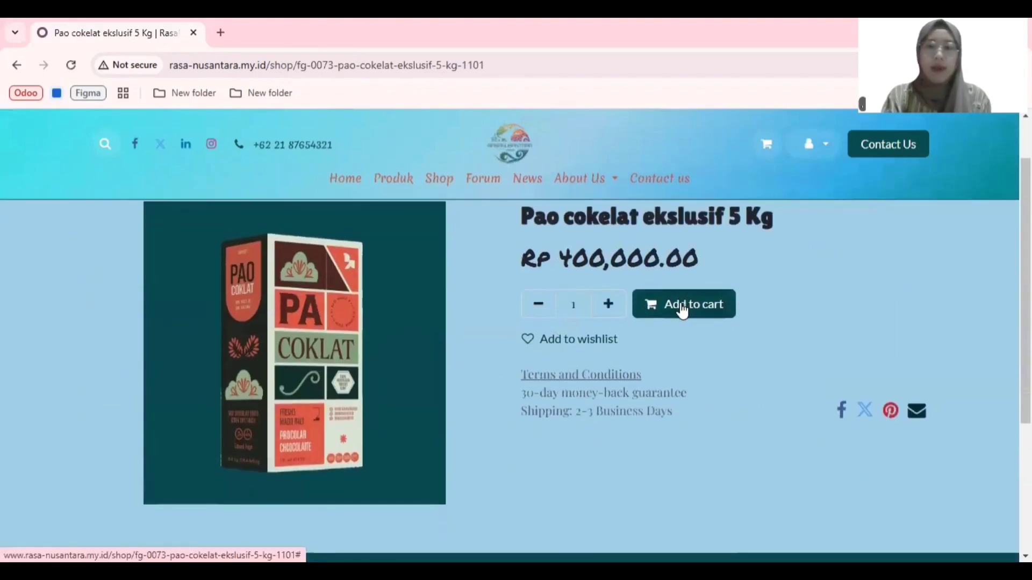
left_click(676, 311)
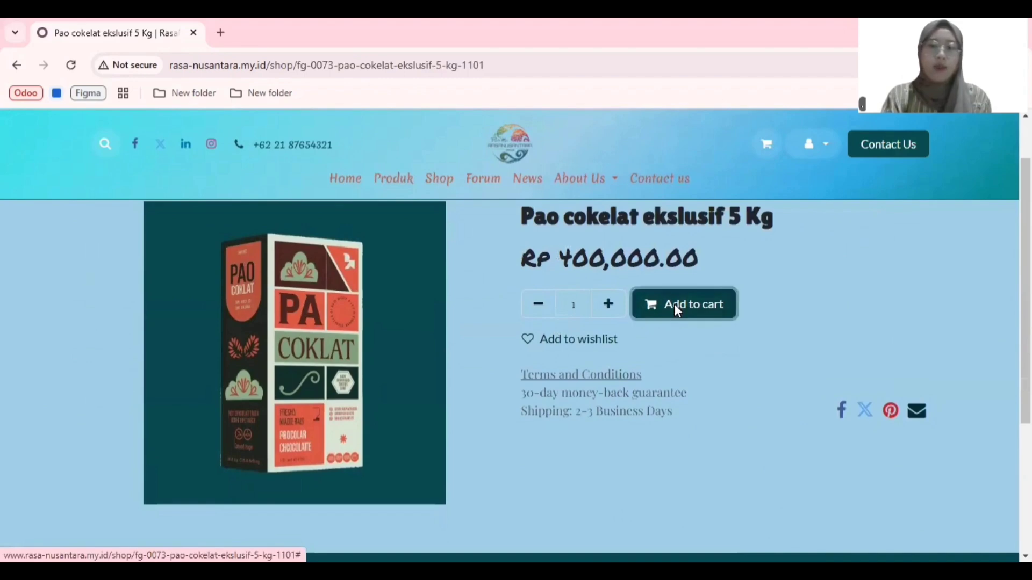
Step: Return to all products and add one Bakso sapi premium 1 Kg from the shop's second page to the cart
scroll(501, 270, "up", 2)
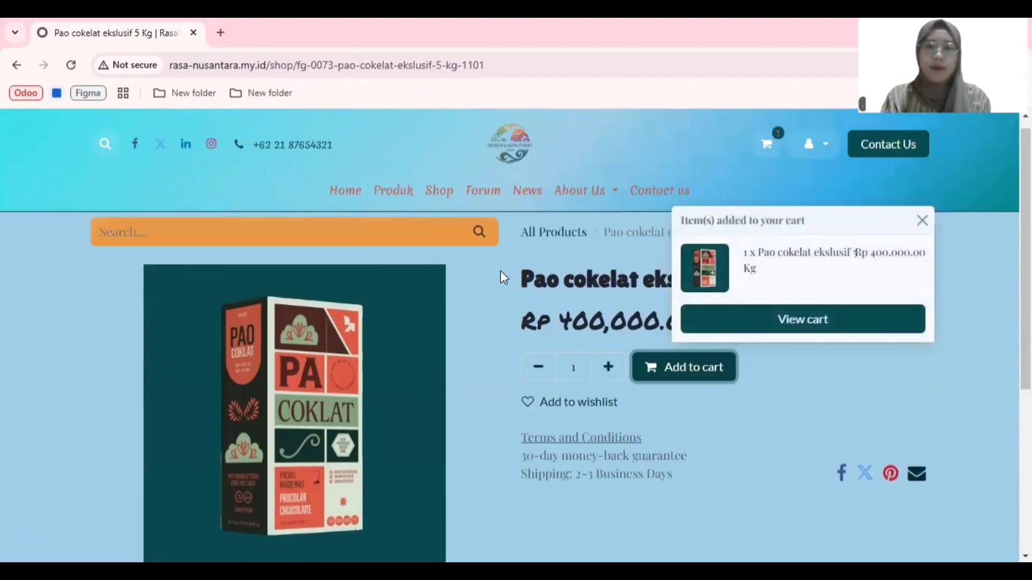
left_click(553, 246)
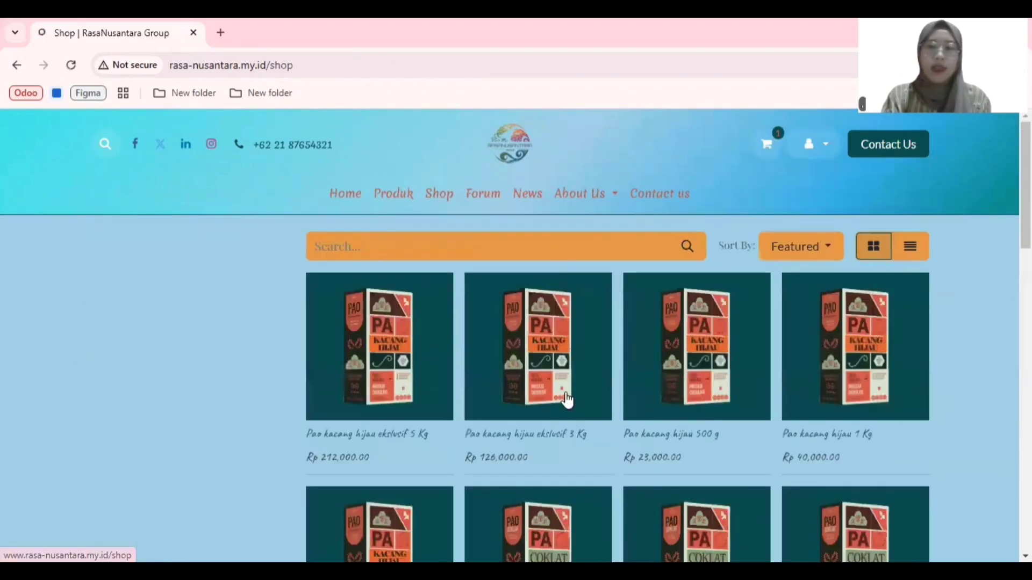
scroll(565, 400, "down", 15)
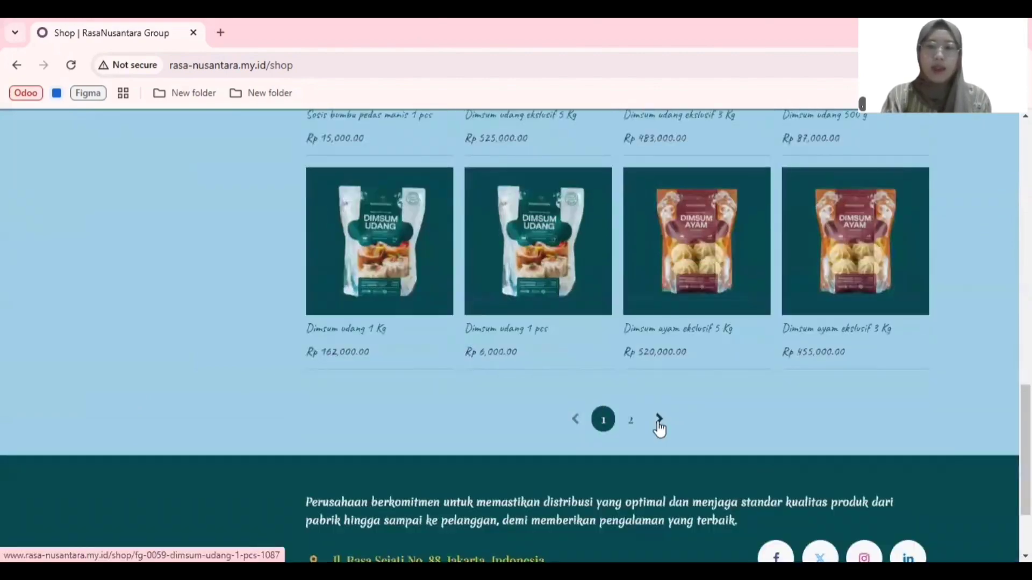
left_click(658, 423)
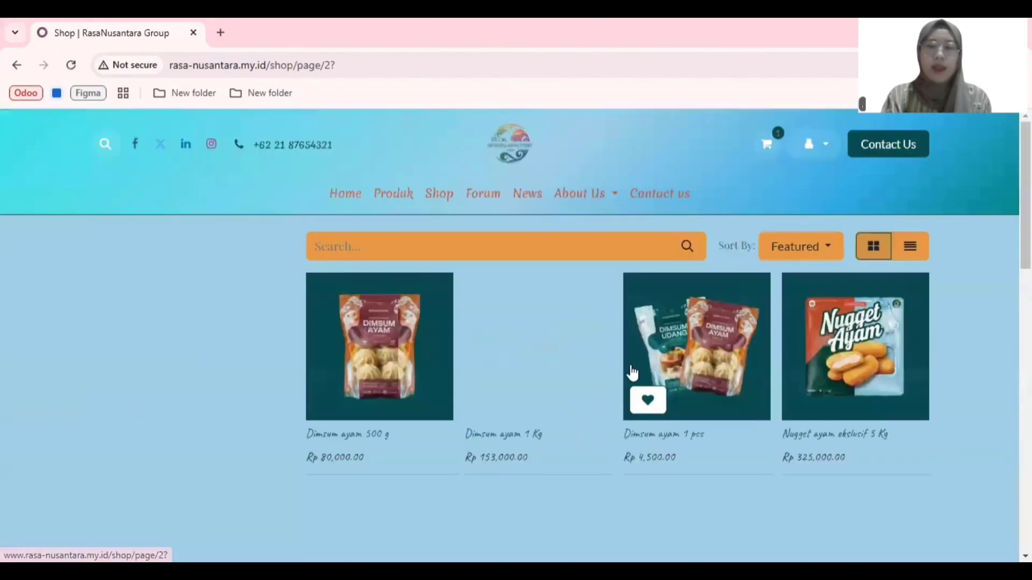
scroll(629, 365, "down", 5)
scroll(630, 366, "down", 3)
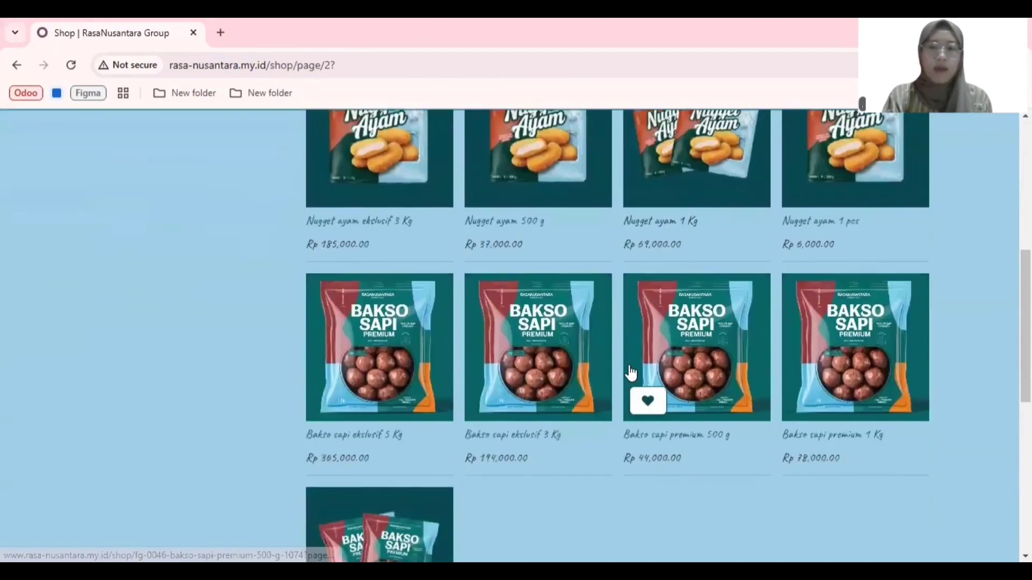
scroll(629, 365, "down", 2)
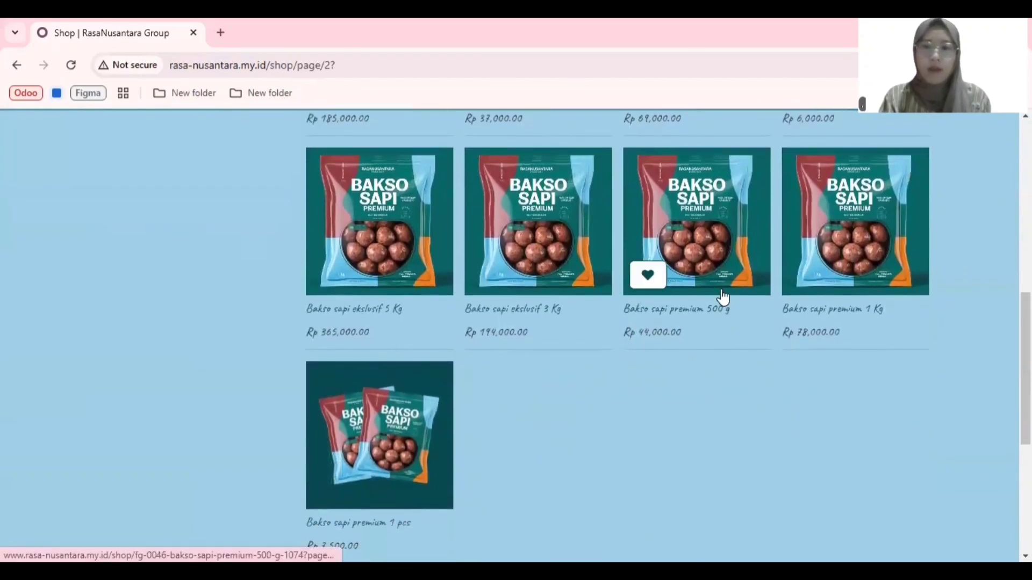
left_click(876, 271)
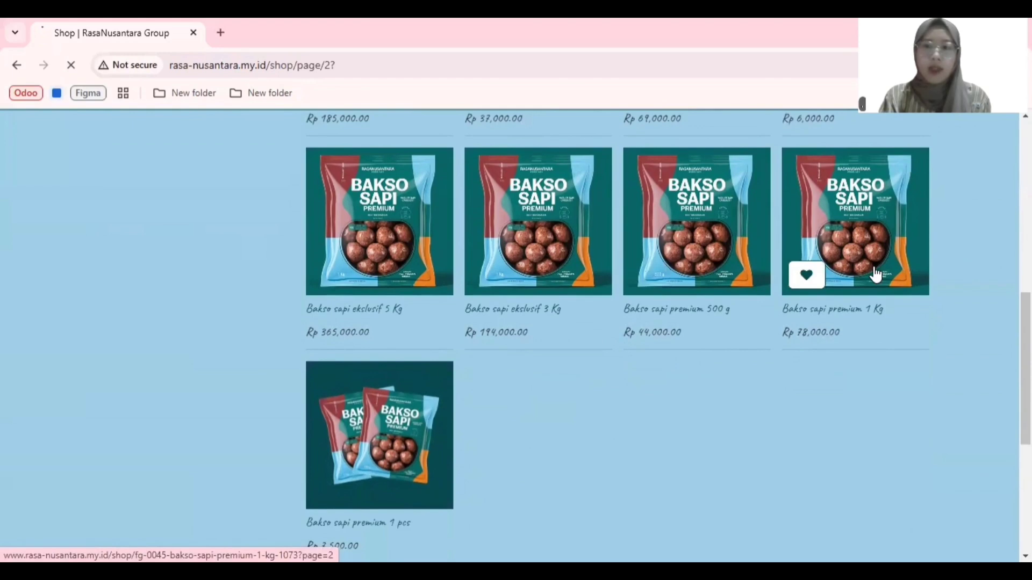
left_click(658, 384)
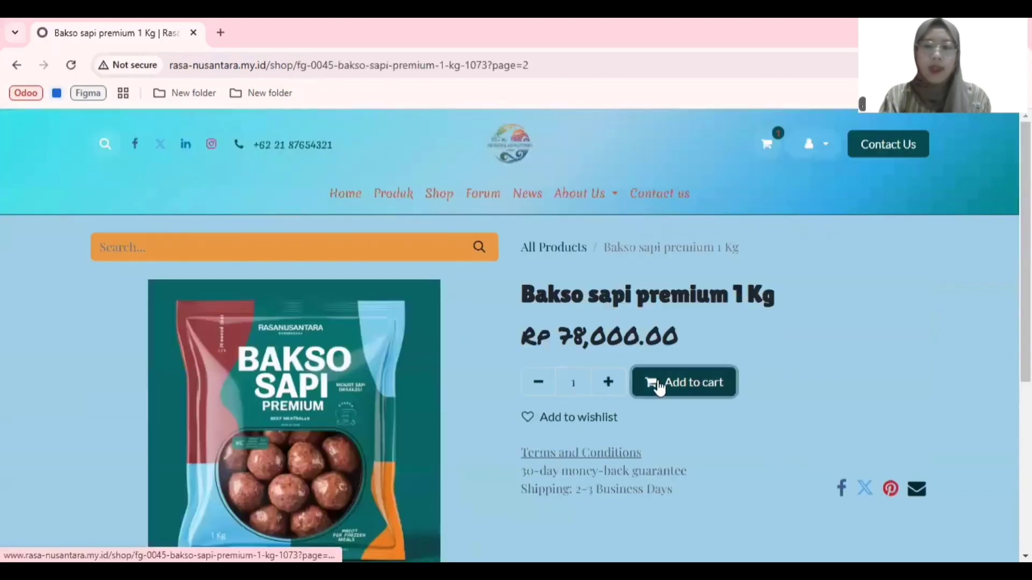
Step: Go back to the shop's second page and add one Nugget ayam 500 g to the cart
left_click(575, 250)
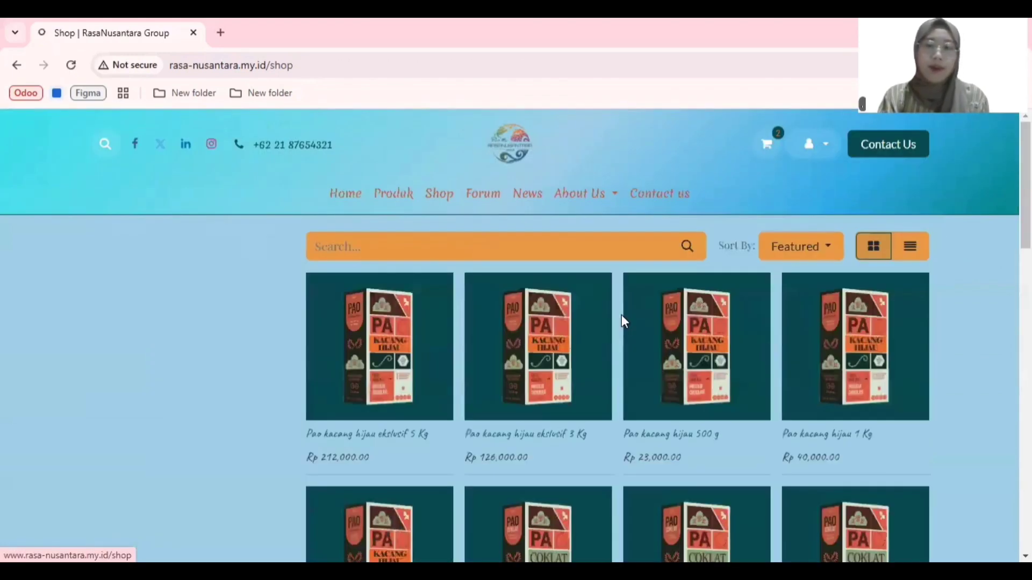
scroll(629, 344, "down", 10)
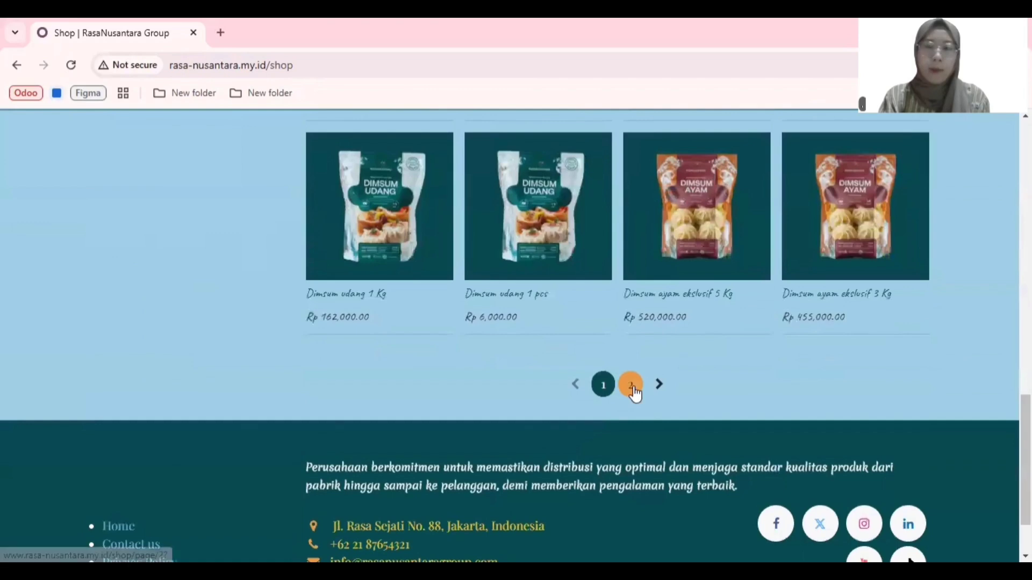
left_click(629, 382)
scroll(597, 370, "down", 7)
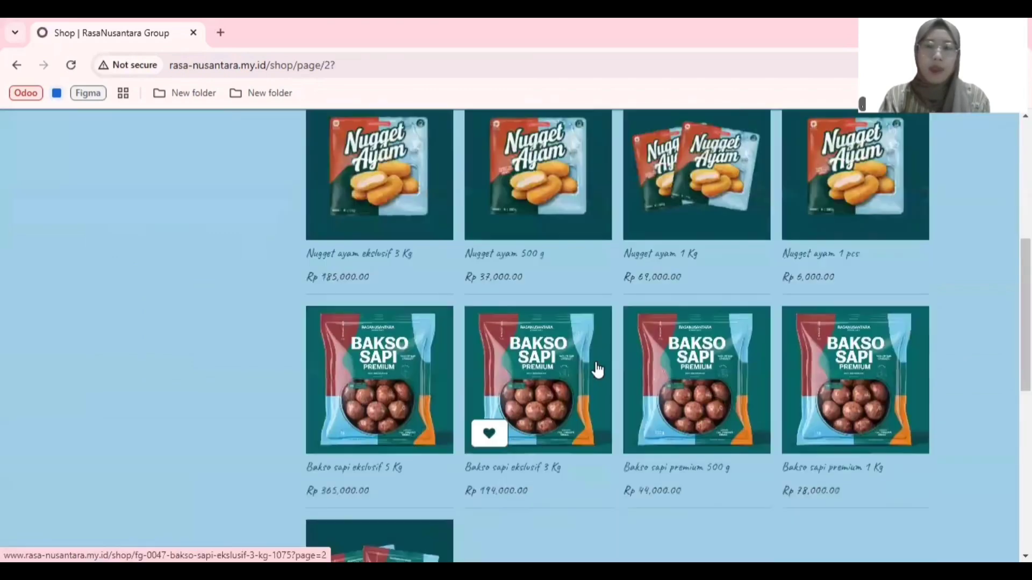
scroll(597, 370, "up", 1)
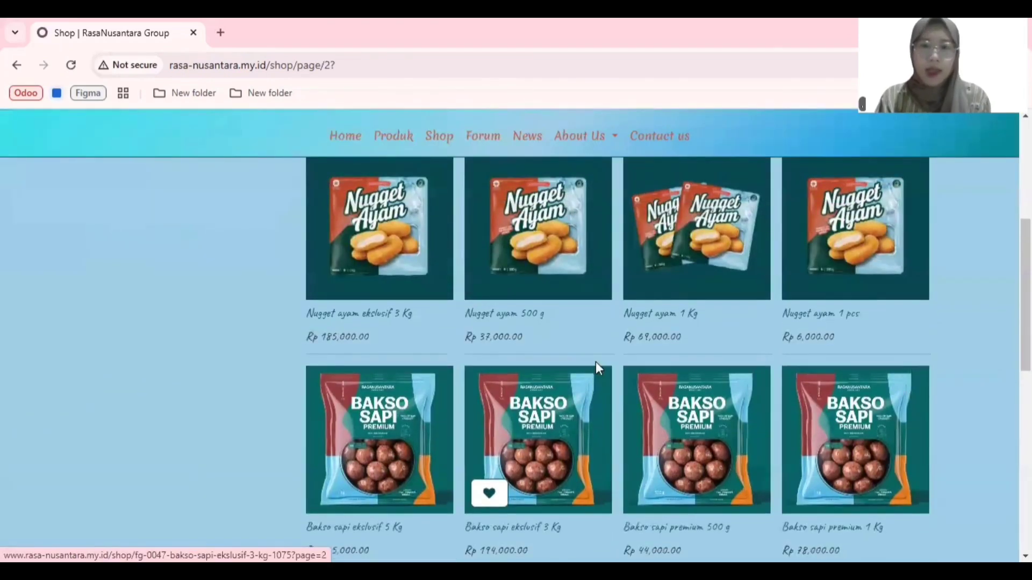
left_click(535, 264)
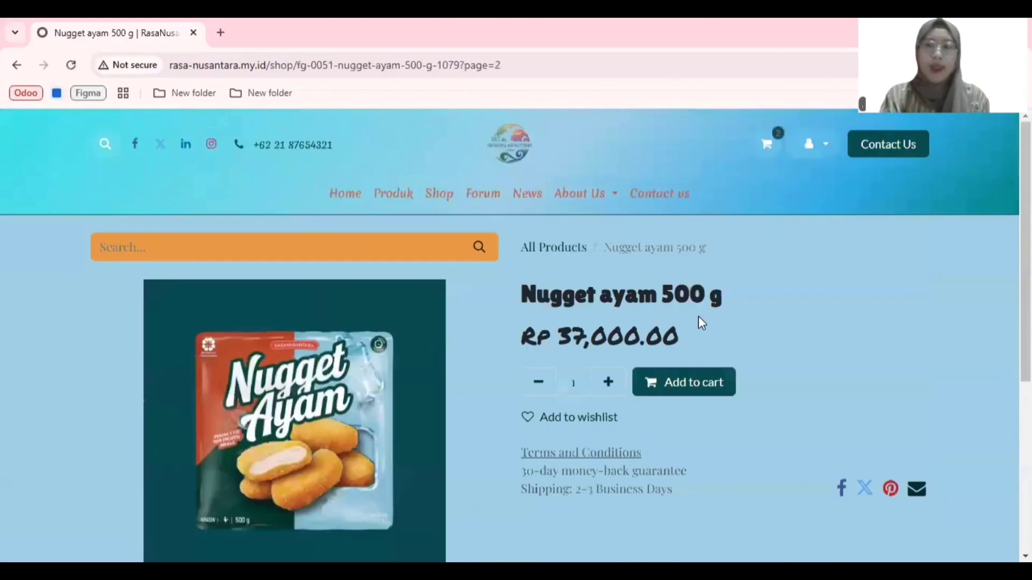
left_click(706, 385)
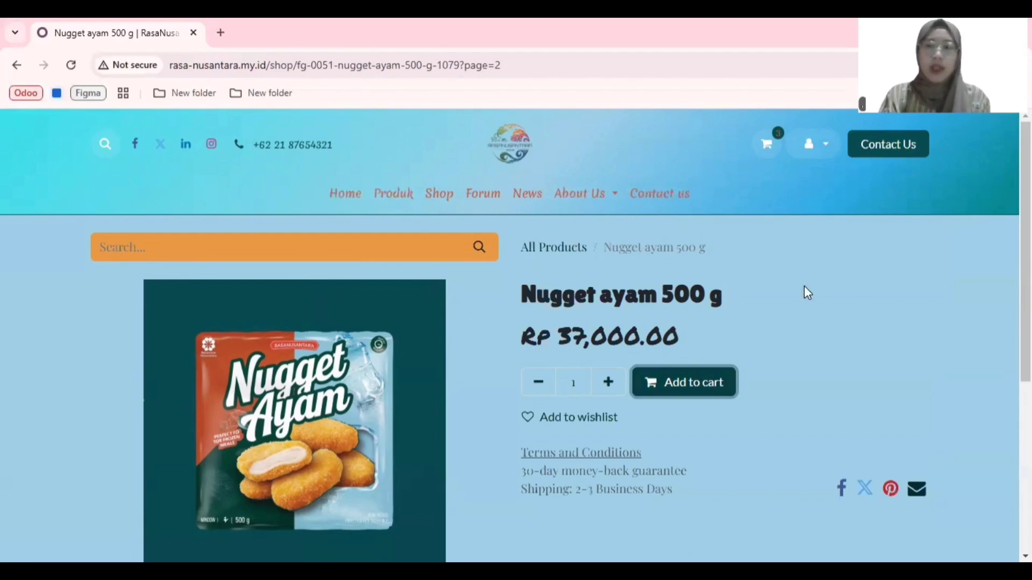
Step: Open the shopping cart, review the order and apply the discount code RASANUSANTARA5
left_click(801, 207)
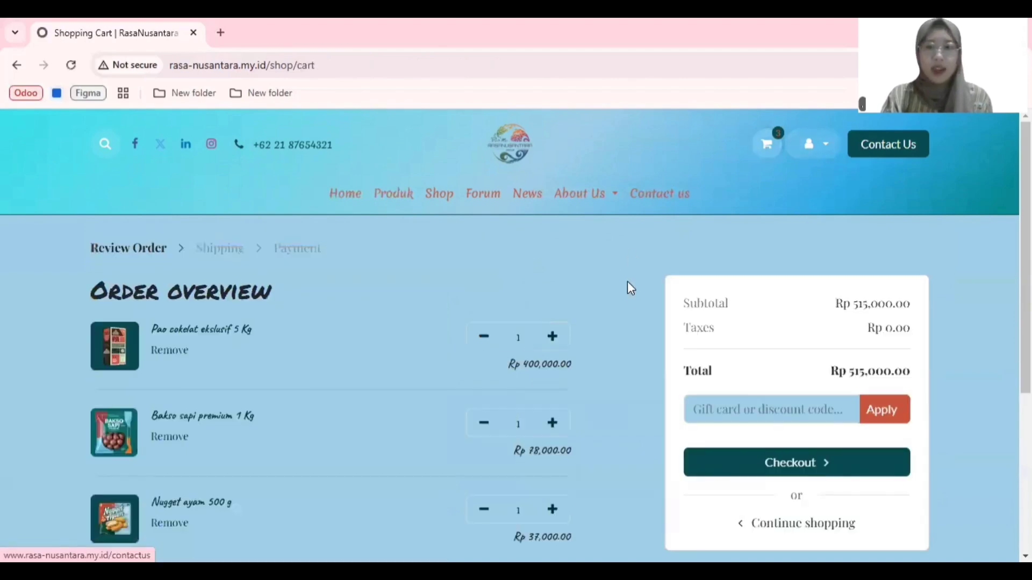
scroll(596, 274, "down", 1)
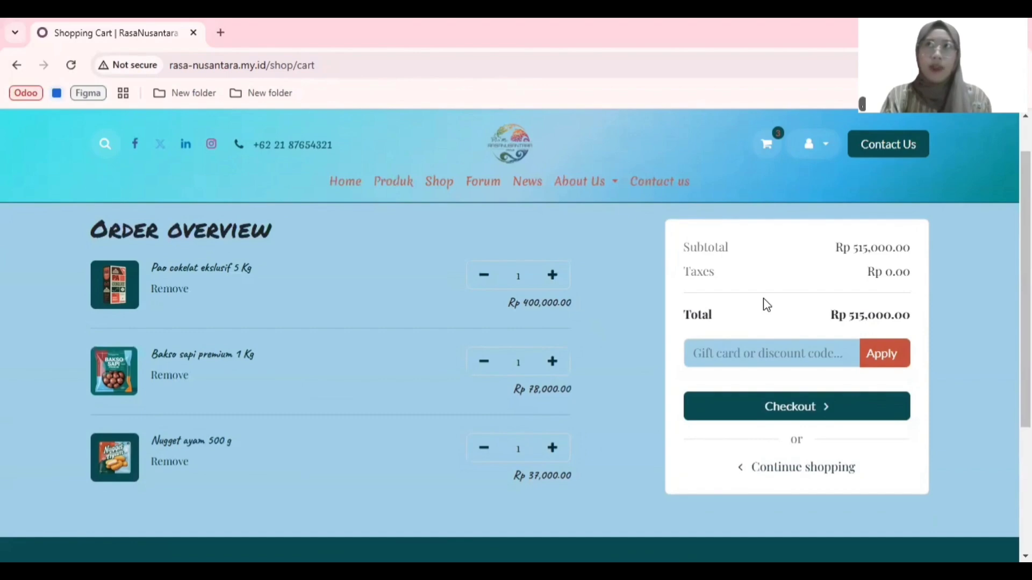
left_click(763, 347)
type("RASANUSANTARA5")
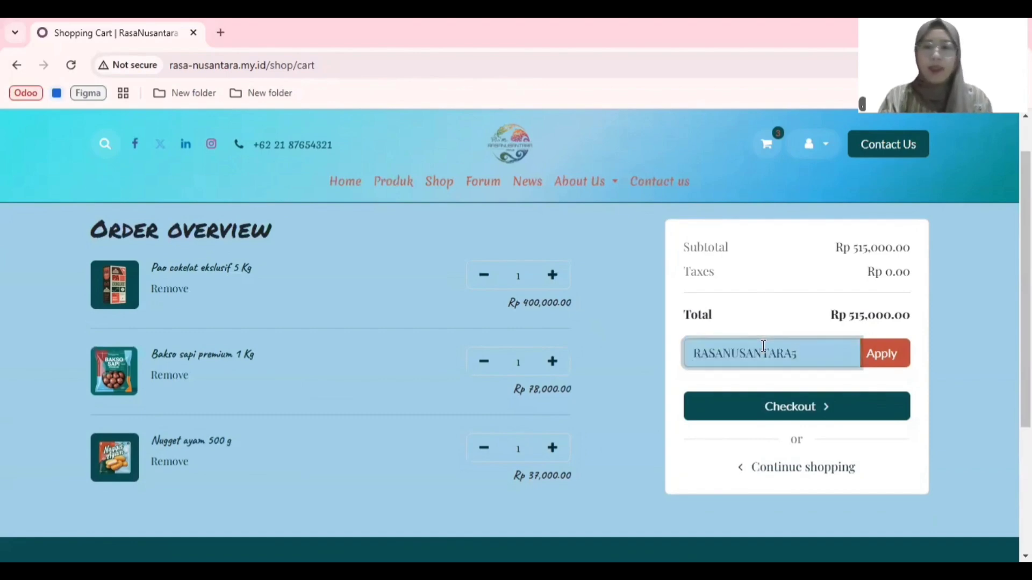
left_click(888, 355)
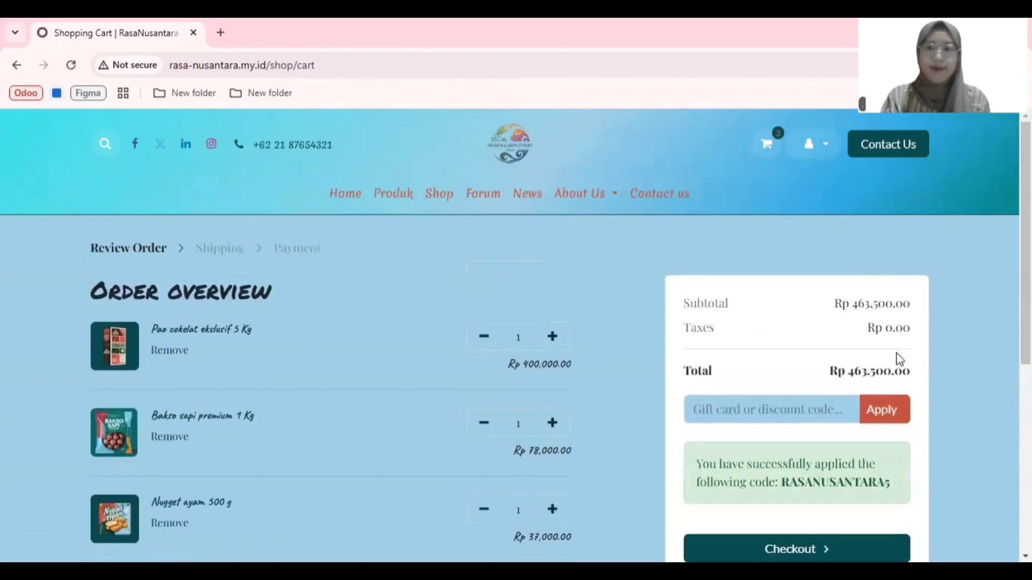
Step: Check the discount line in the cart's order overview and proceed to checkout
scroll(917, 376, "down", 2)
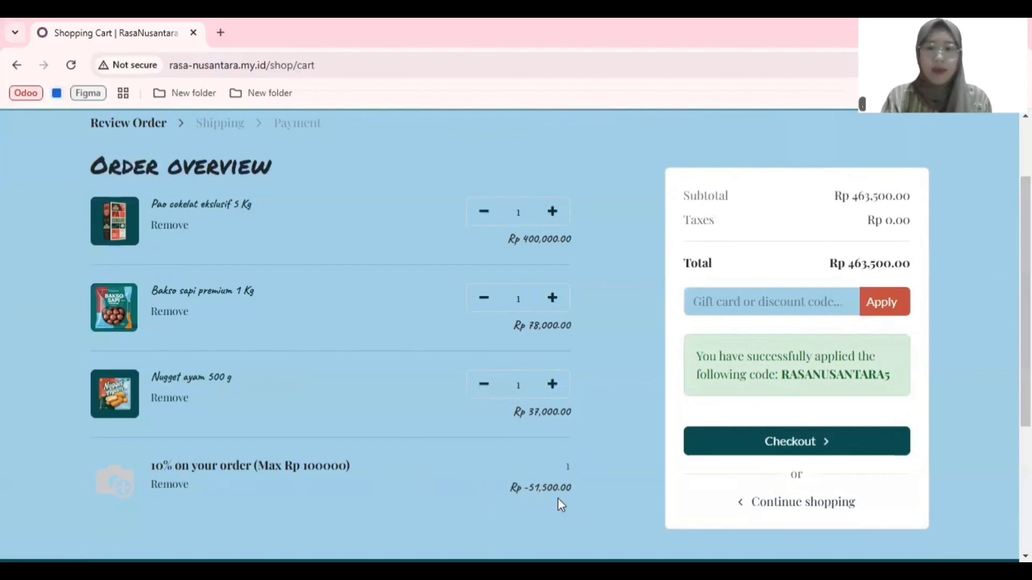
left_click(789, 442)
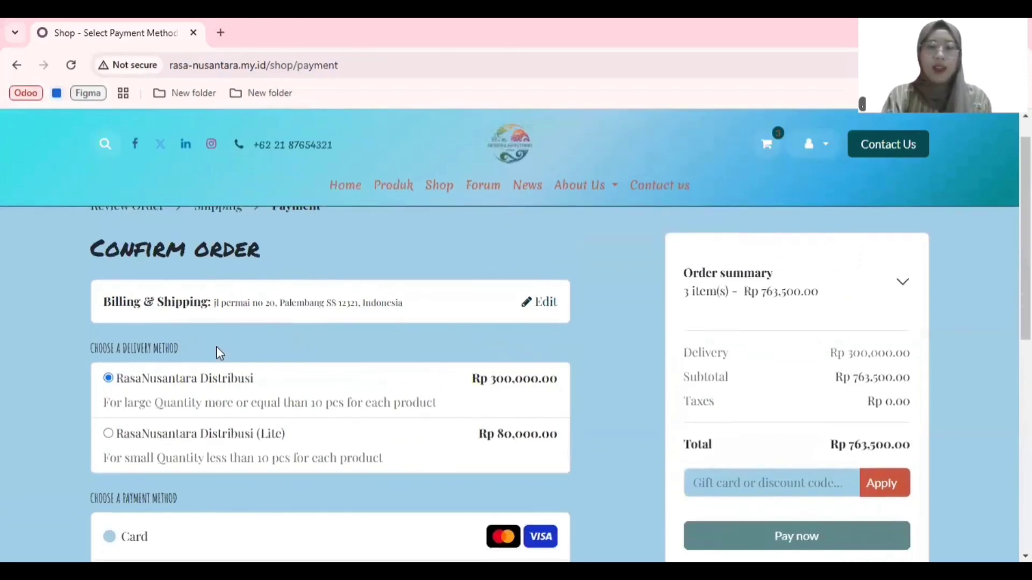
scroll(218, 352, "down", 1)
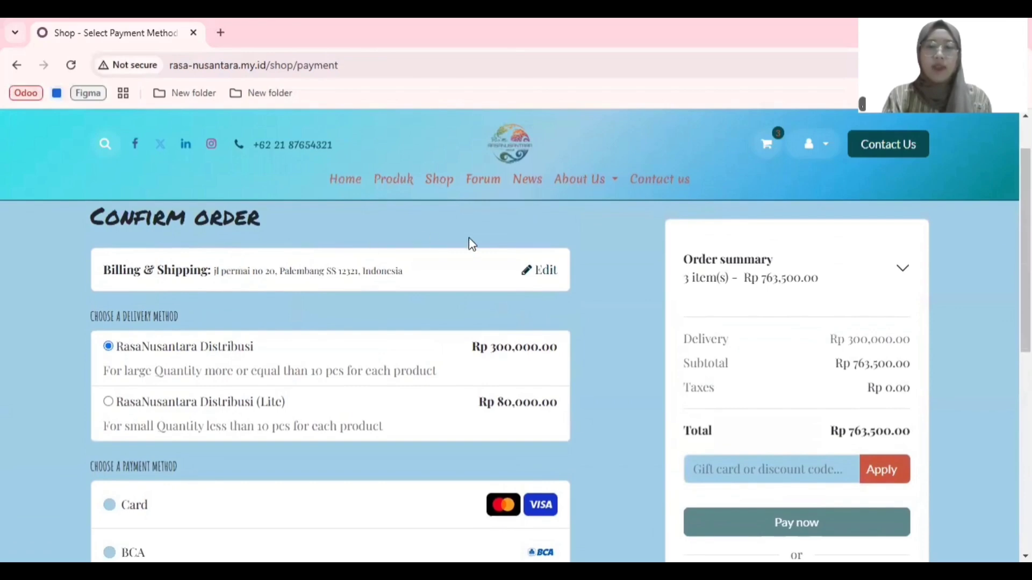
Step: Open the billing and shipping addresses for editing, review them and confirm them without adding a new address
left_click(546, 281)
scroll(357, 392, "down", 2)
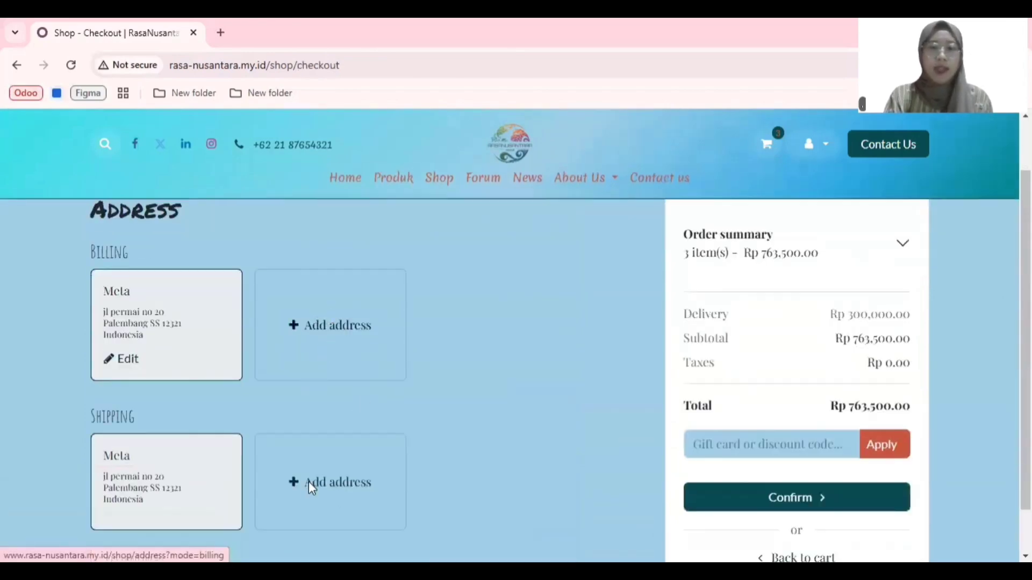
scroll(222, 253, "up", 2)
scroll(487, 347, "down", 2)
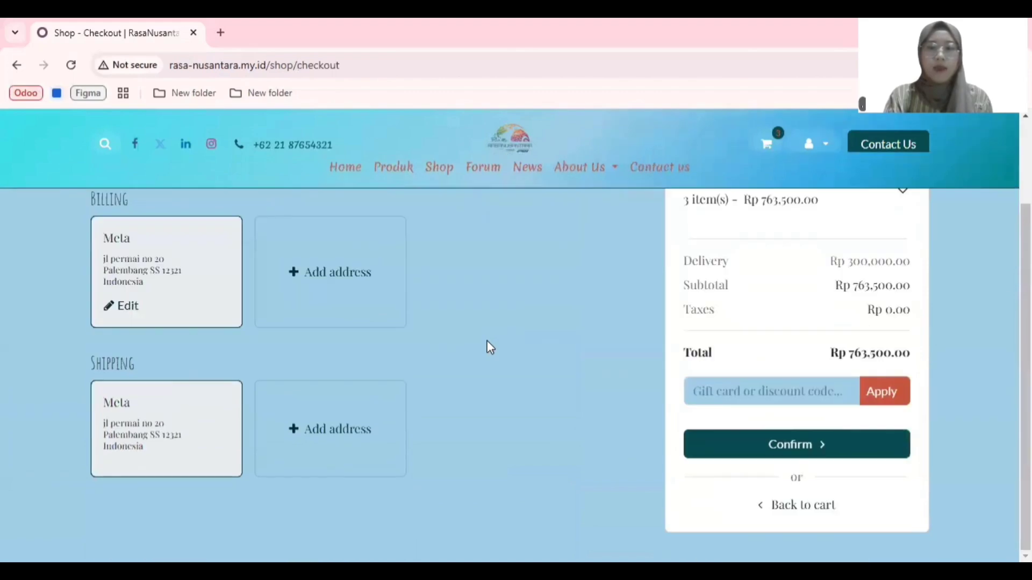
left_click(822, 446)
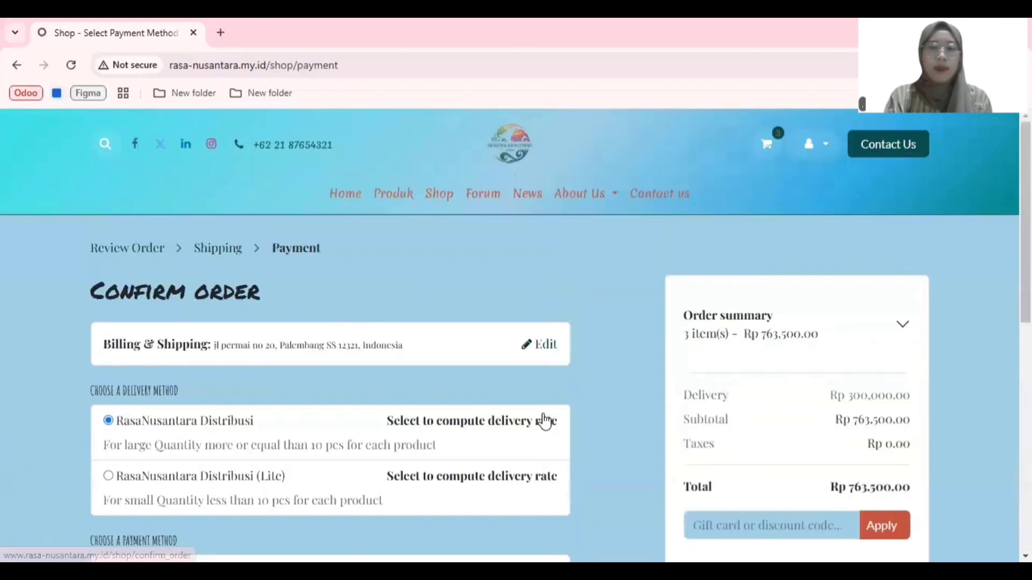
Step: Choose RasaNusantara Distribusi (Lite) as the delivery method for the order
scroll(449, 415, "down", 2)
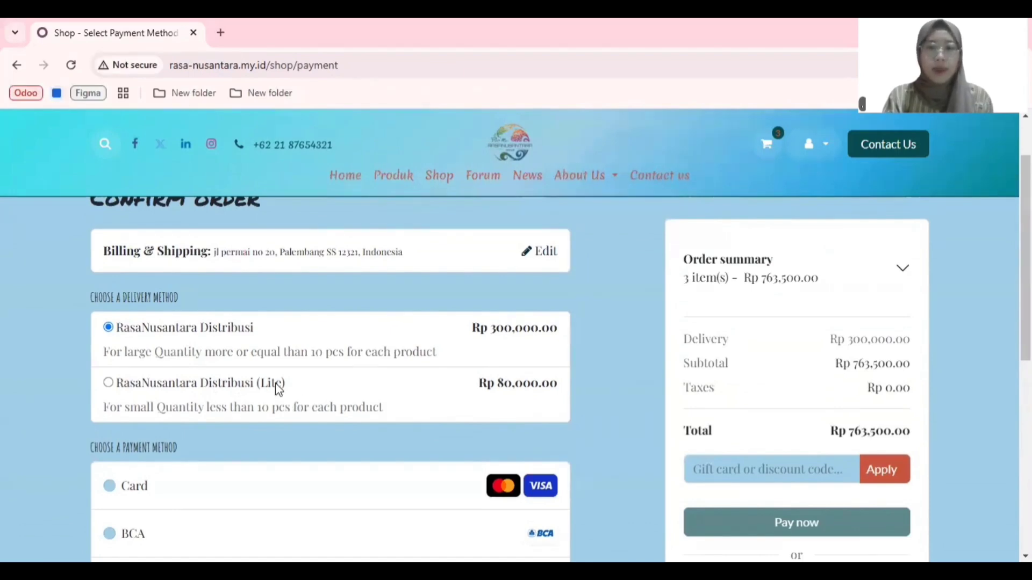
scroll(277, 389, "down", 1)
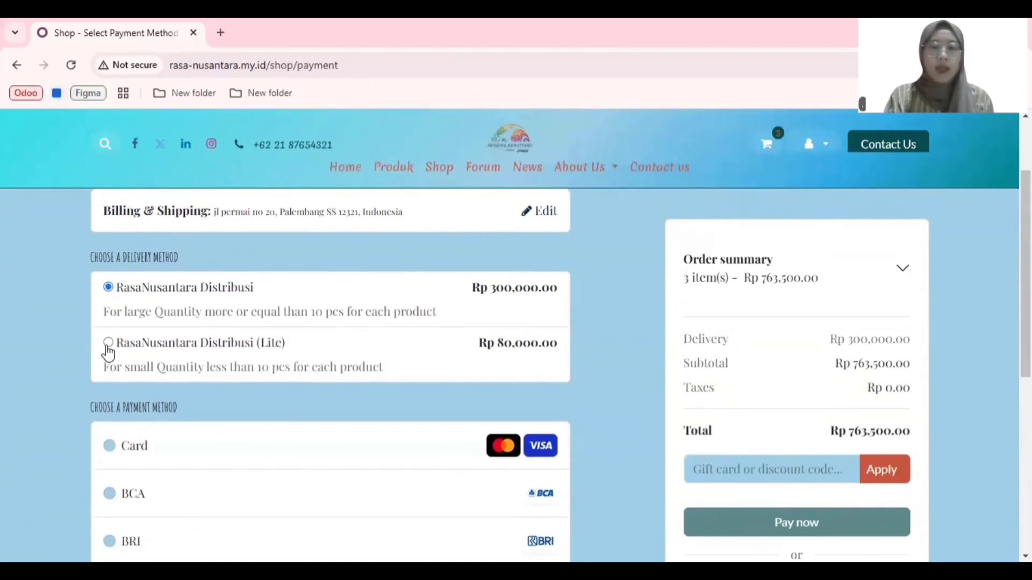
left_click(108, 346)
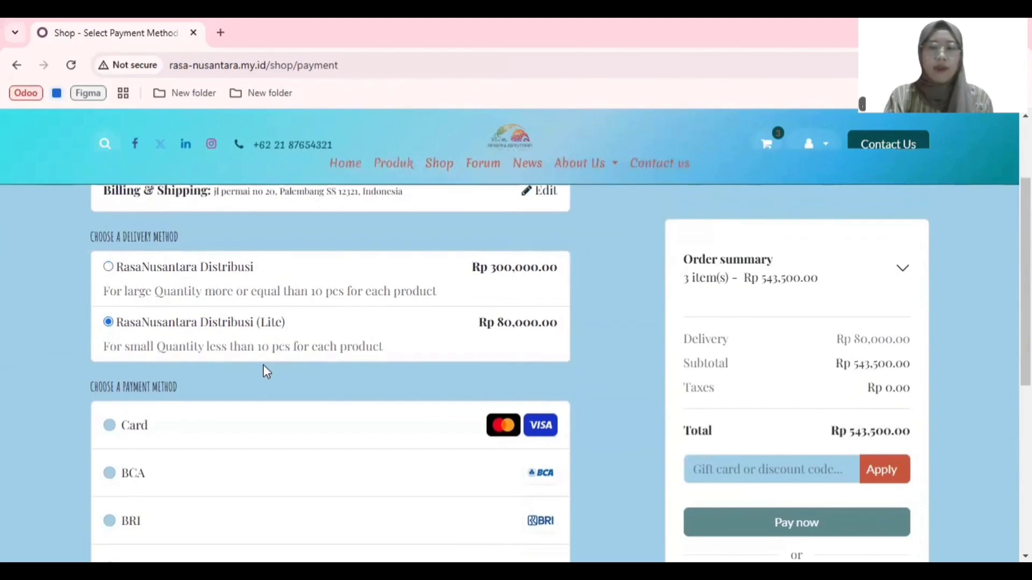
Step: Look through the available payment methods and select Wire Transfer
scroll(262, 365, "down", 1)
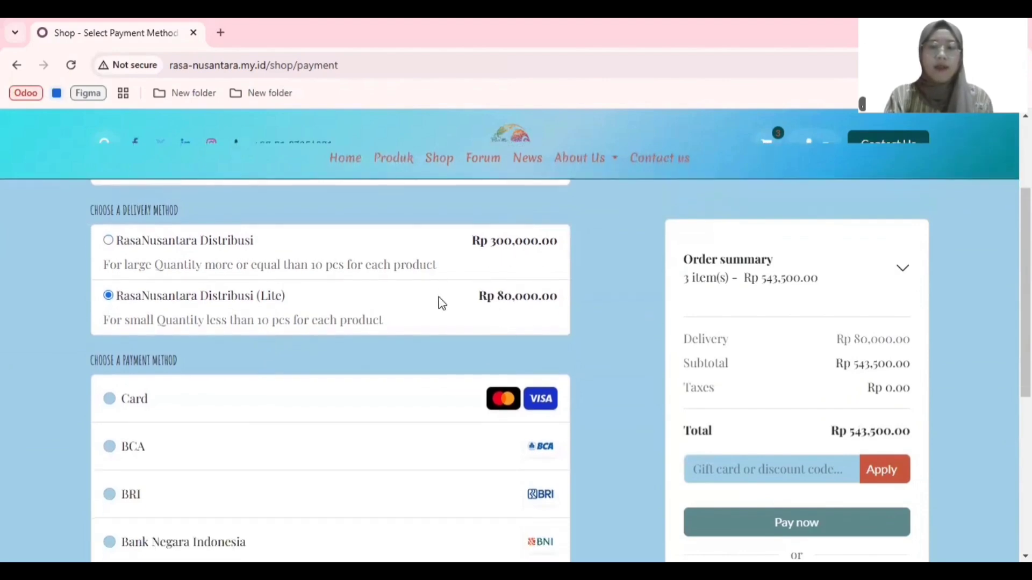
scroll(454, 346, "down", 4)
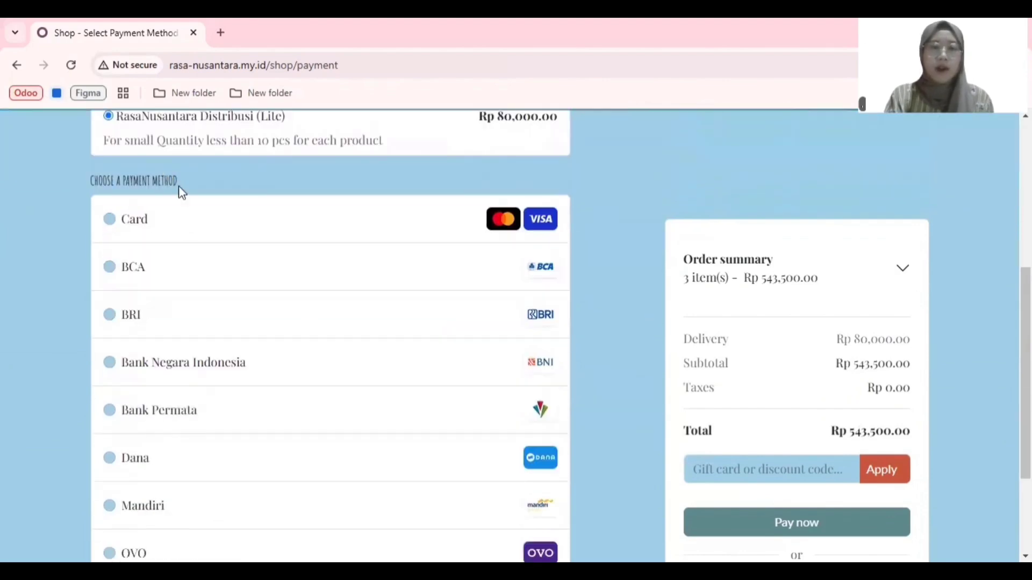
scroll(285, 312, "down", 3)
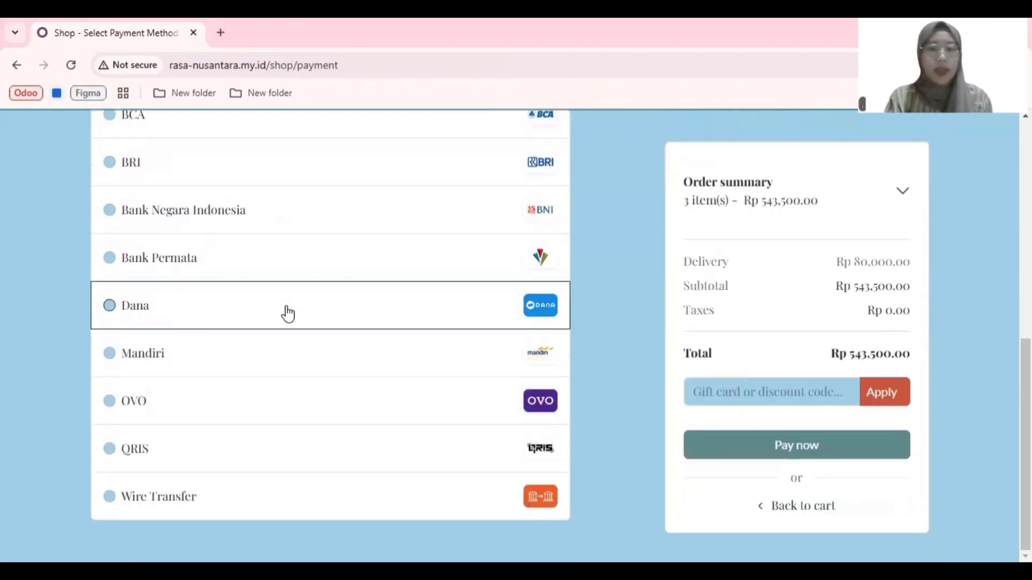
left_click(116, 499)
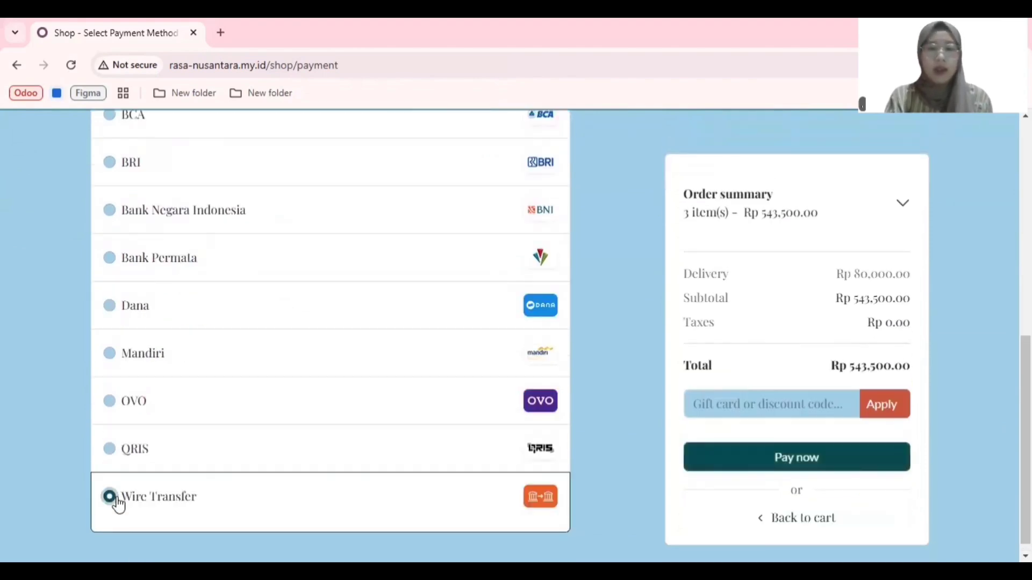
Step: Expand the order summary and examine the ordered items, discount line, delivery cost and total before paying
scroll(836, 322, "up", 1)
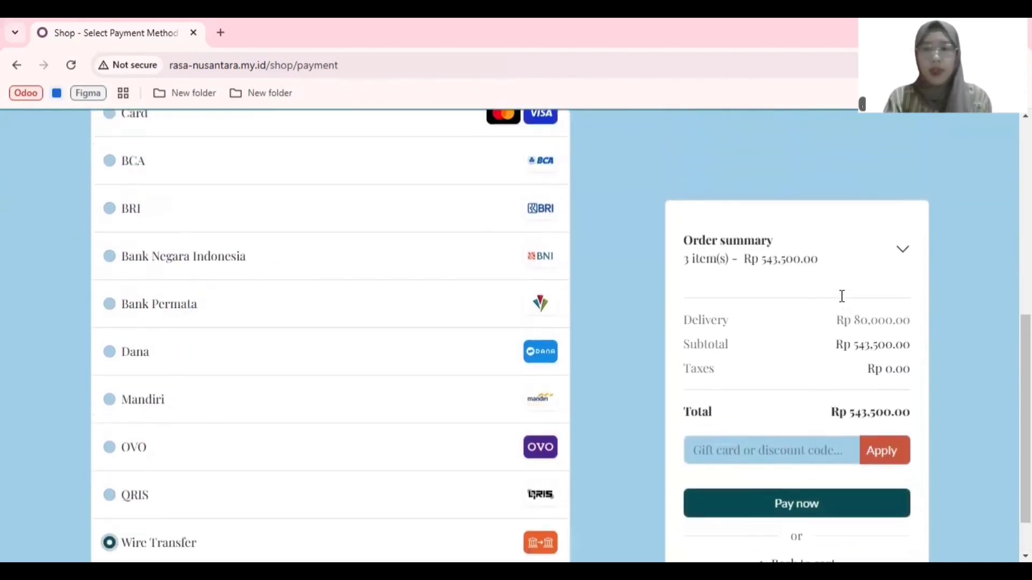
scroll(844, 454, "down", 1)
scroll(837, 463, "up", 2)
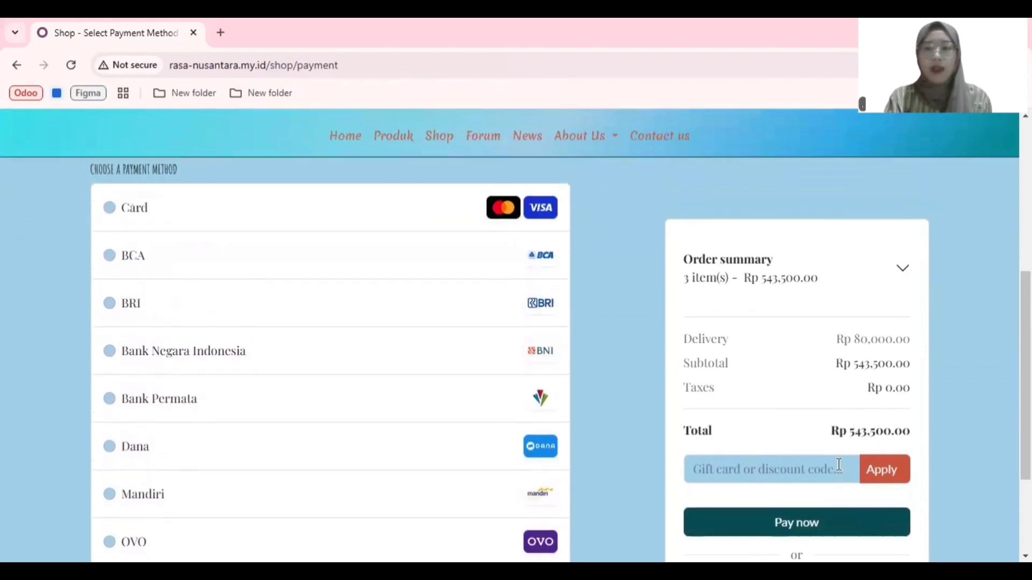
scroll(894, 269, "up", 1)
left_click(897, 269)
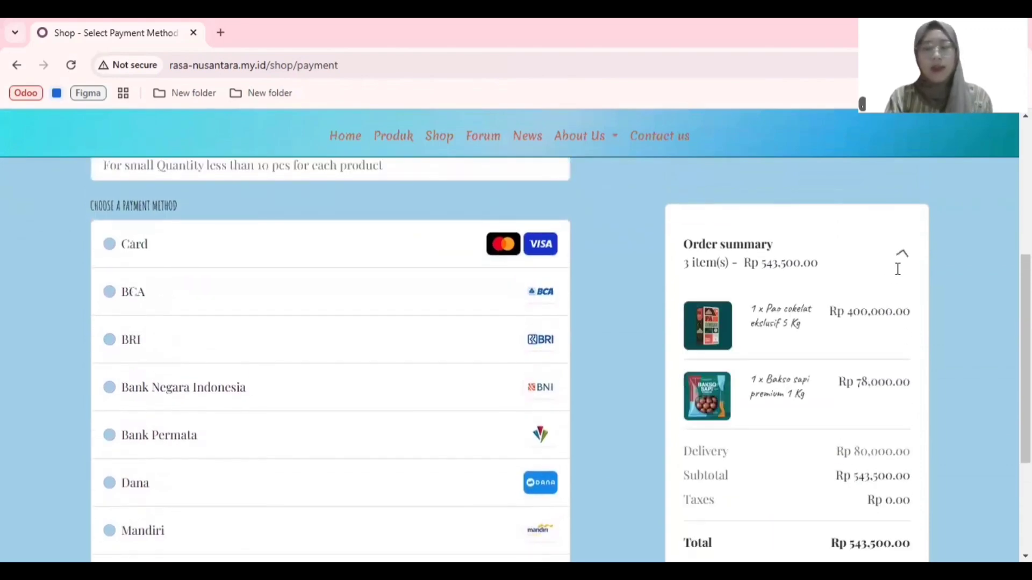
scroll(857, 340, "down", 1)
scroll(854, 338, "up", 1)
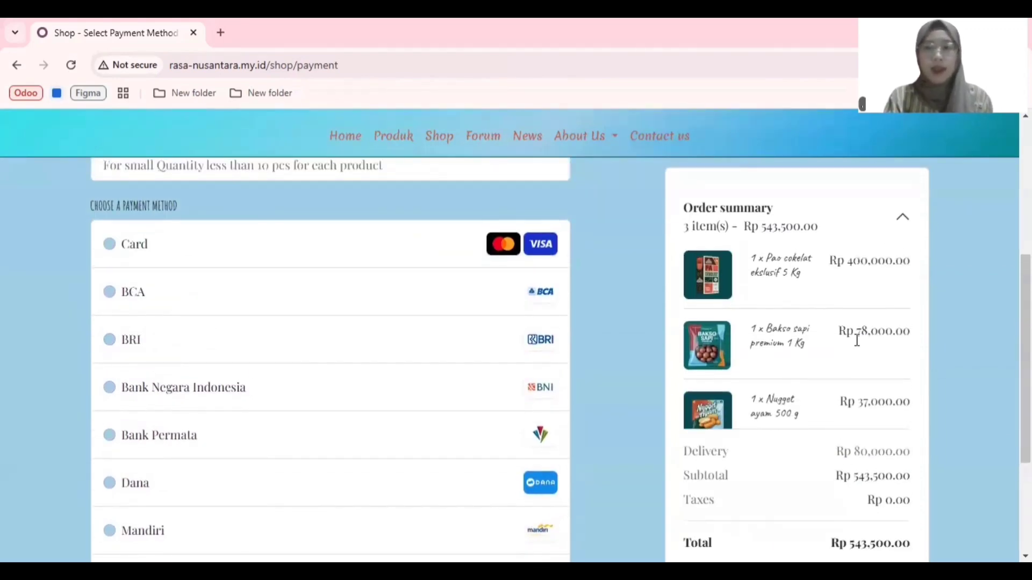
scroll(941, 338, "down", 1)
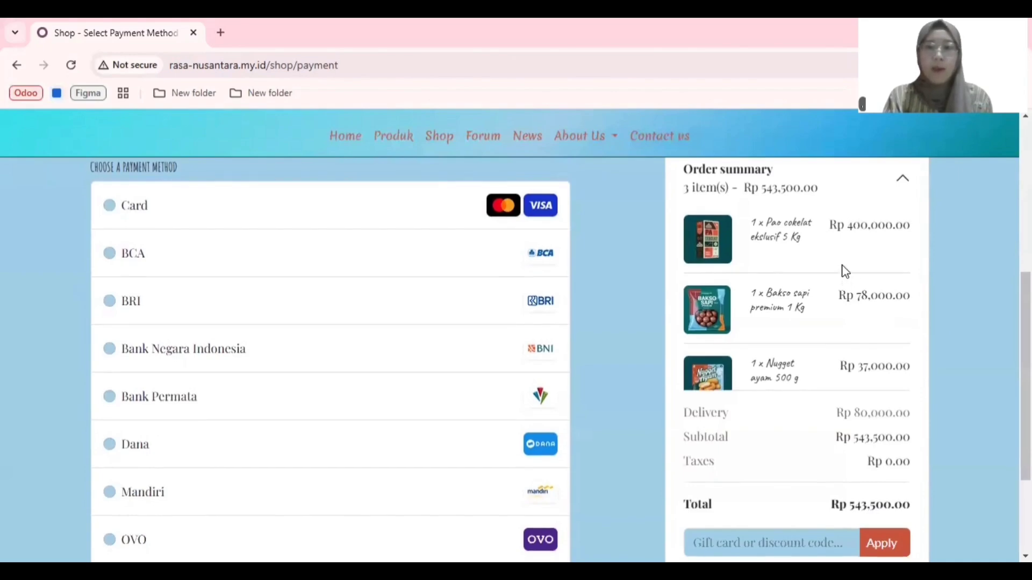
scroll(843, 252, "down", 1)
scroll(845, 251, "up", 1)
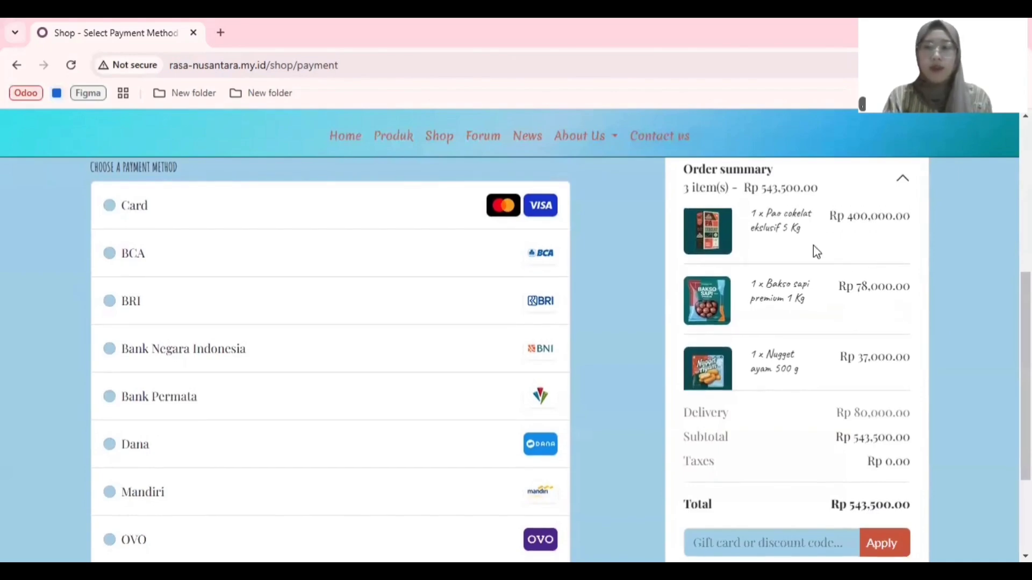
scroll(800, 282, "down", 1)
scroll(805, 287, "down", 3)
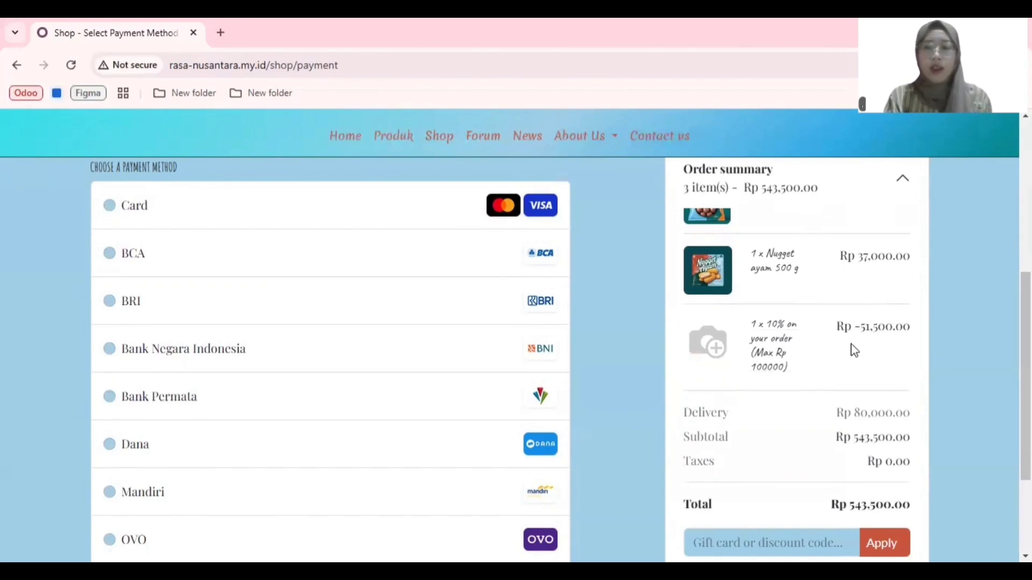
scroll(854, 352, "down", 2)
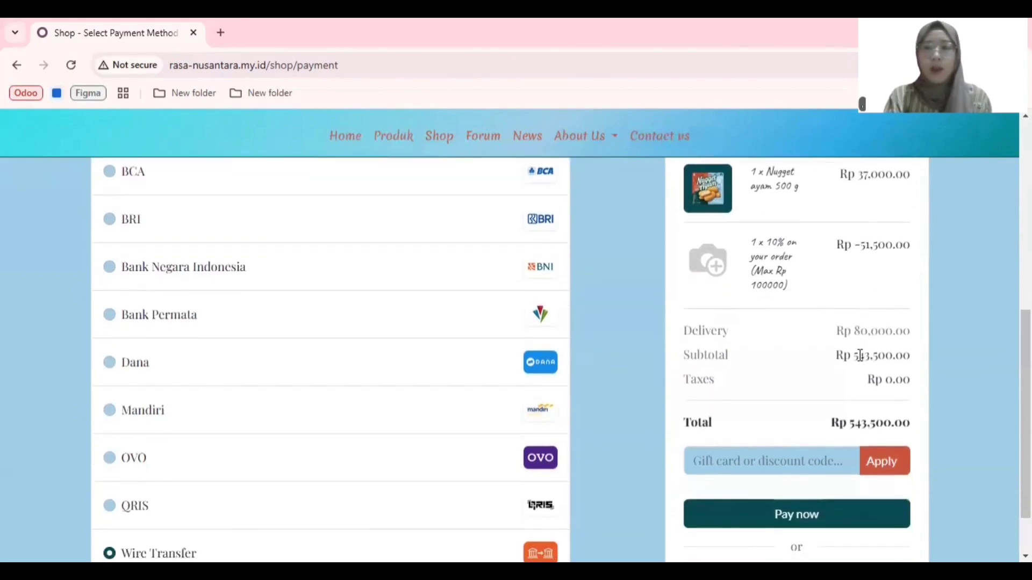
scroll(860, 353, "down", 1)
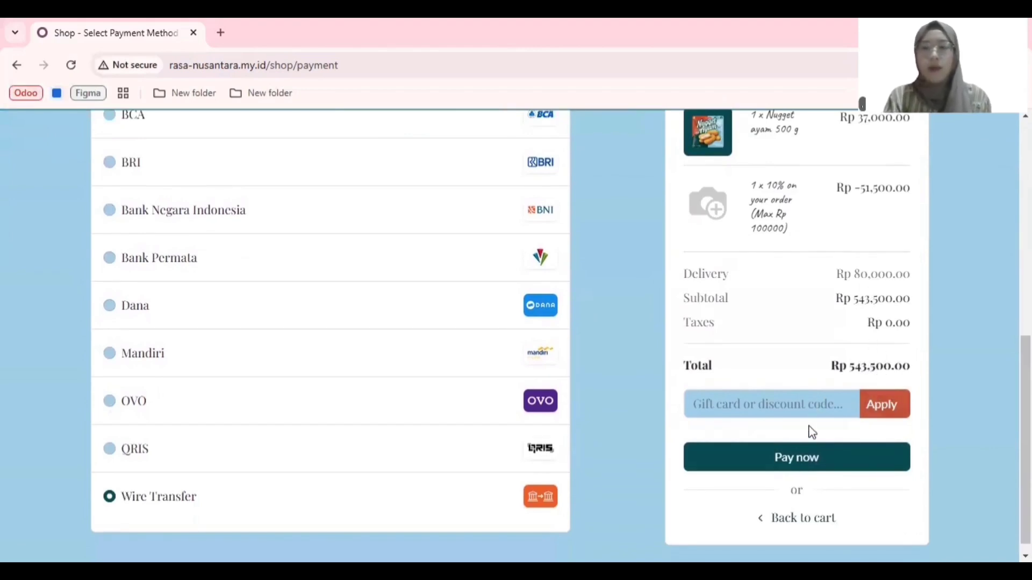
Step: Submit the order for payment and review the wire transfer details on the order confirmation page
left_click(803, 469)
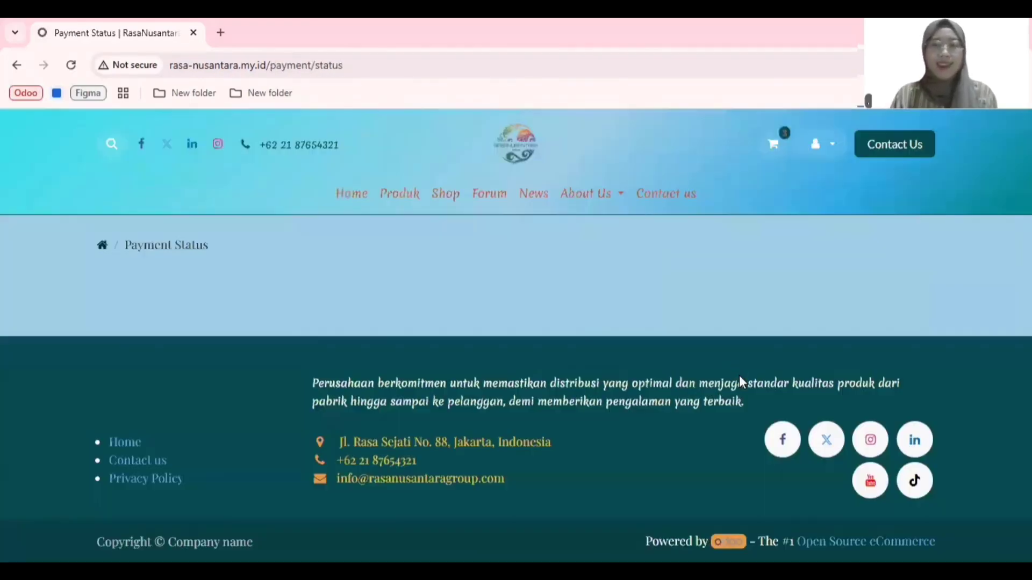
scroll(575, 368, "down", 2)
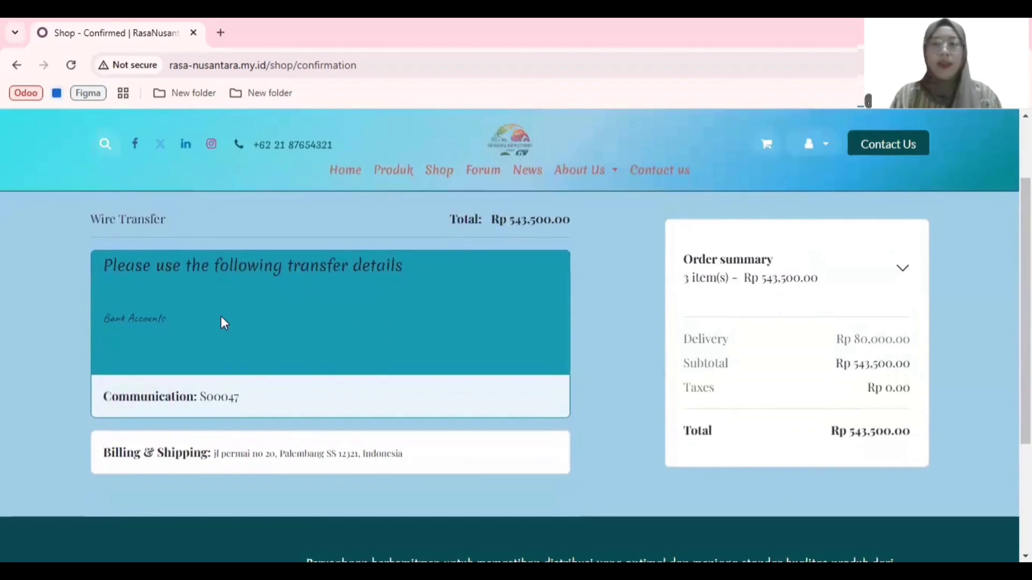
scroll(168, 321, "up", 2)
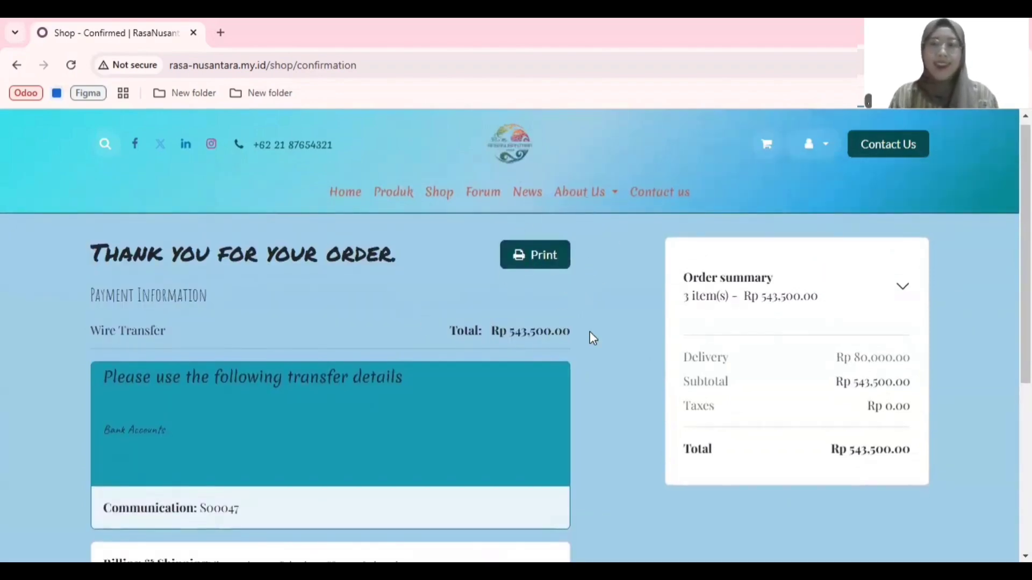
Step: Open the printable quotation for the order, review its item lines, totals and payment terms, and close it
left_click(546, 260)
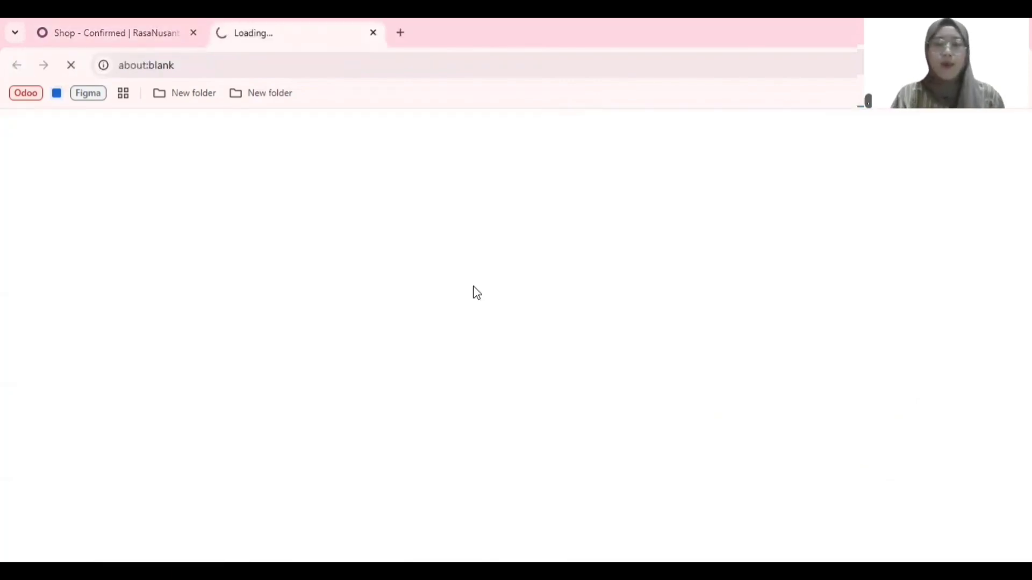
scroll(475, 290, "down", 2)
scroll(475, 290, "down", 1)
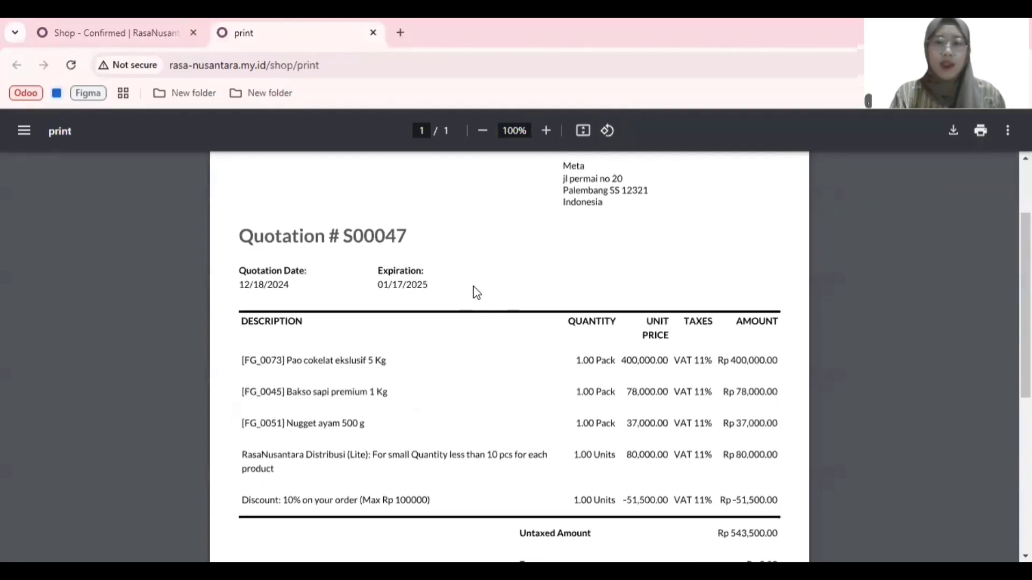
scroll(476, 292, "down", 1)
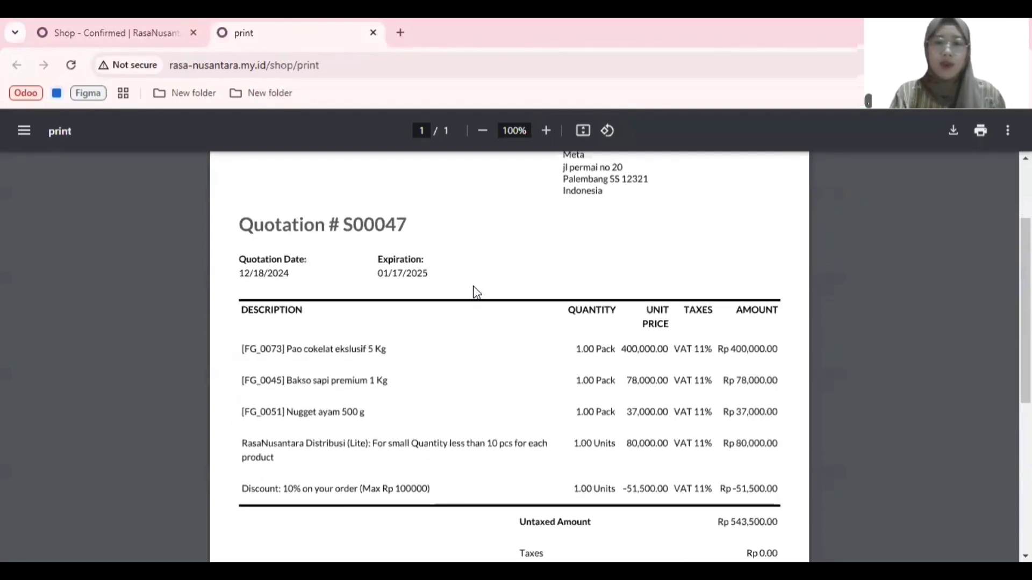
scroll(476, 293, "down", 4)
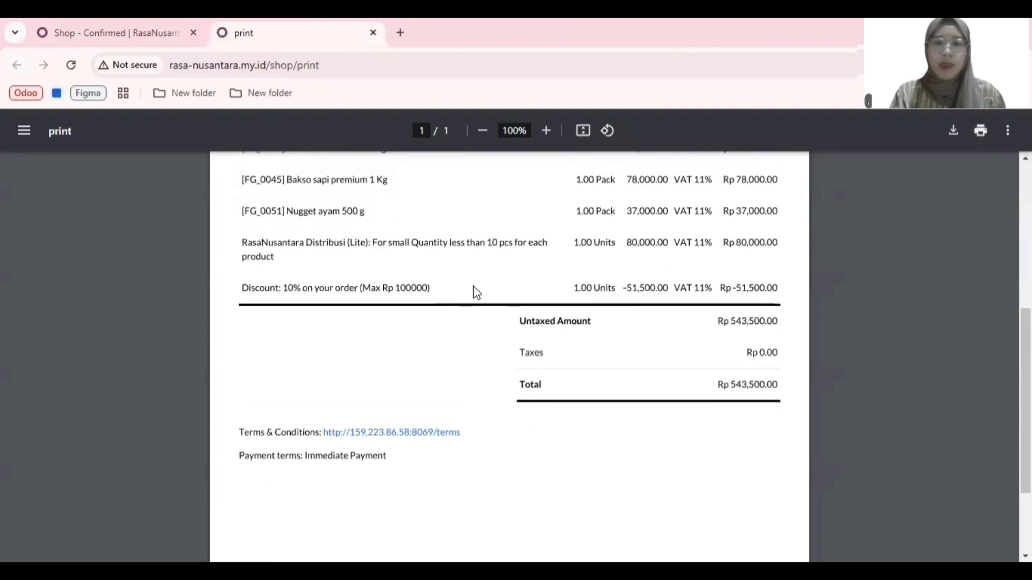
scroll(723, 494, "up", 2)
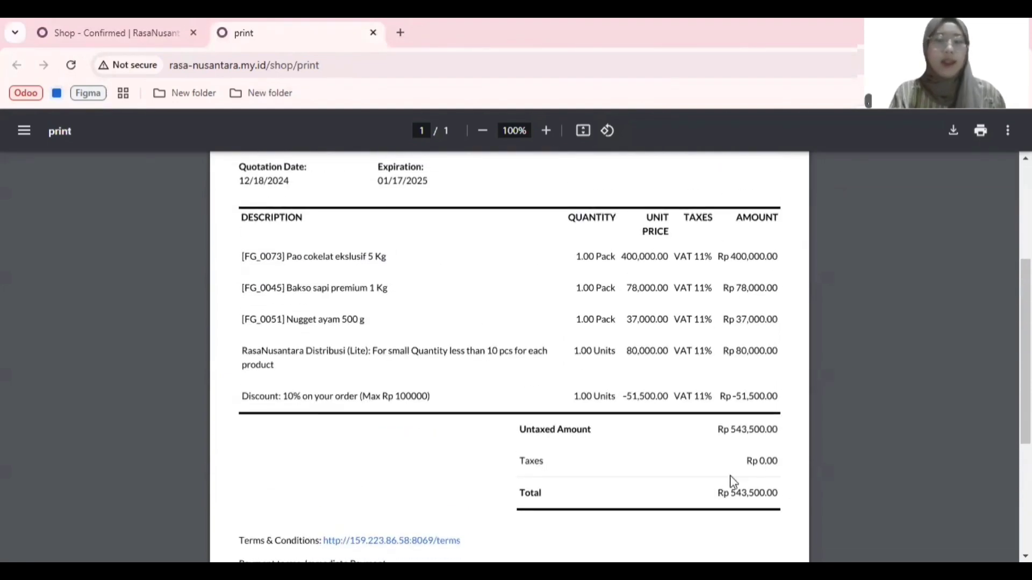
scroll(723, 486, "down", 3)
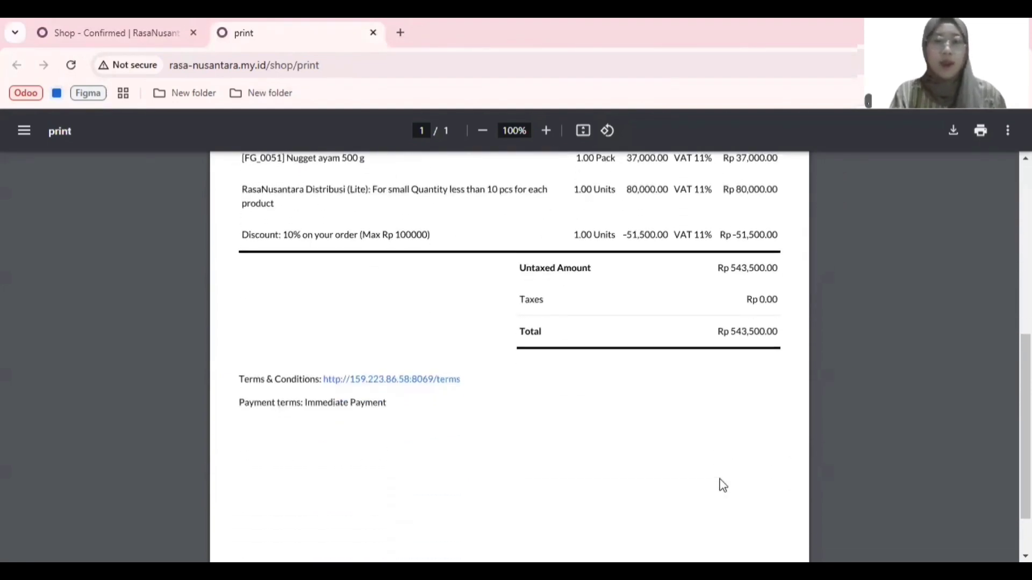
scroll(722, 486, "up", 5)
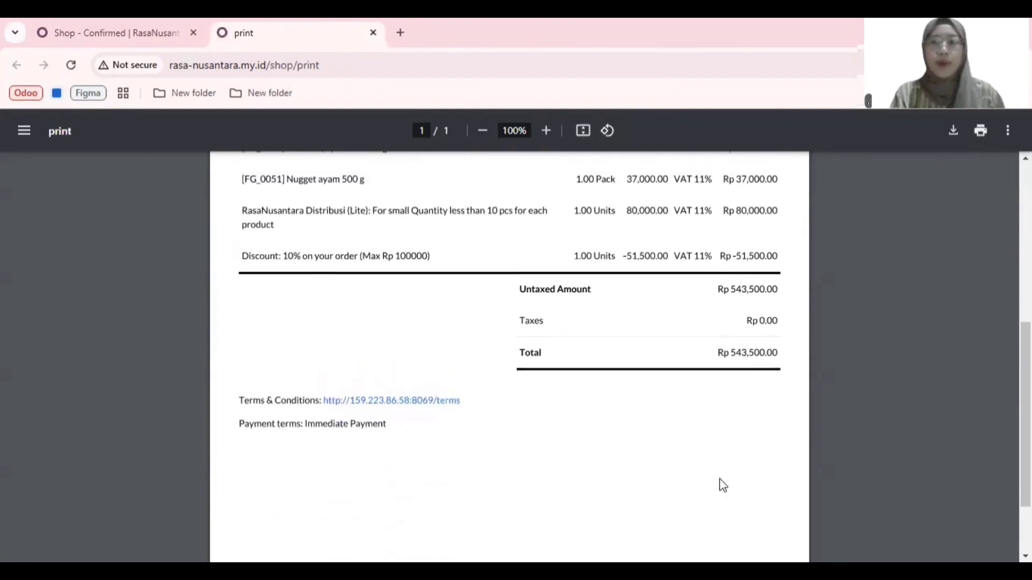
left_click(373, 34)
scroll(402, 346, "down", 3)
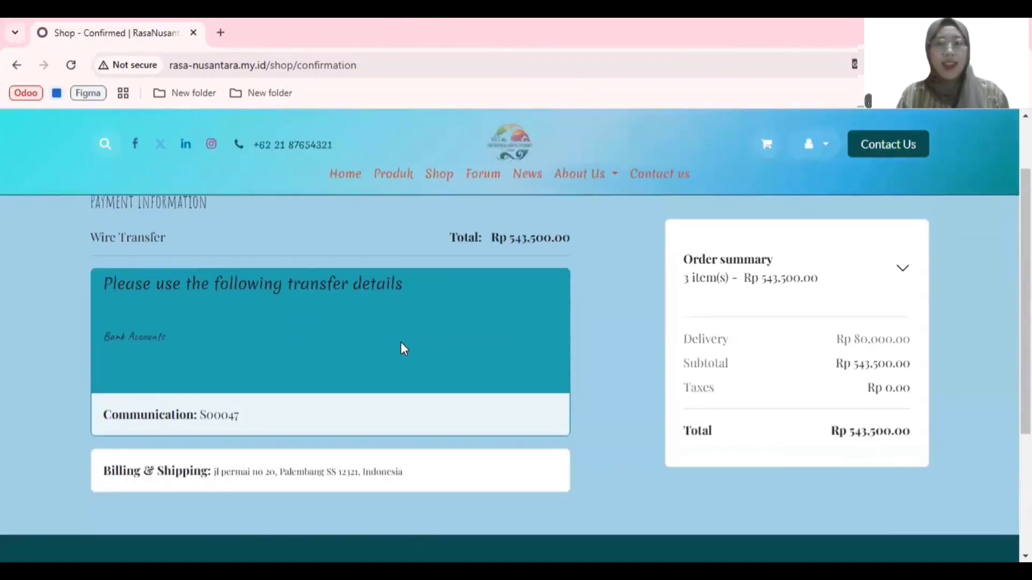
scroll(402, 347, "up", 1)
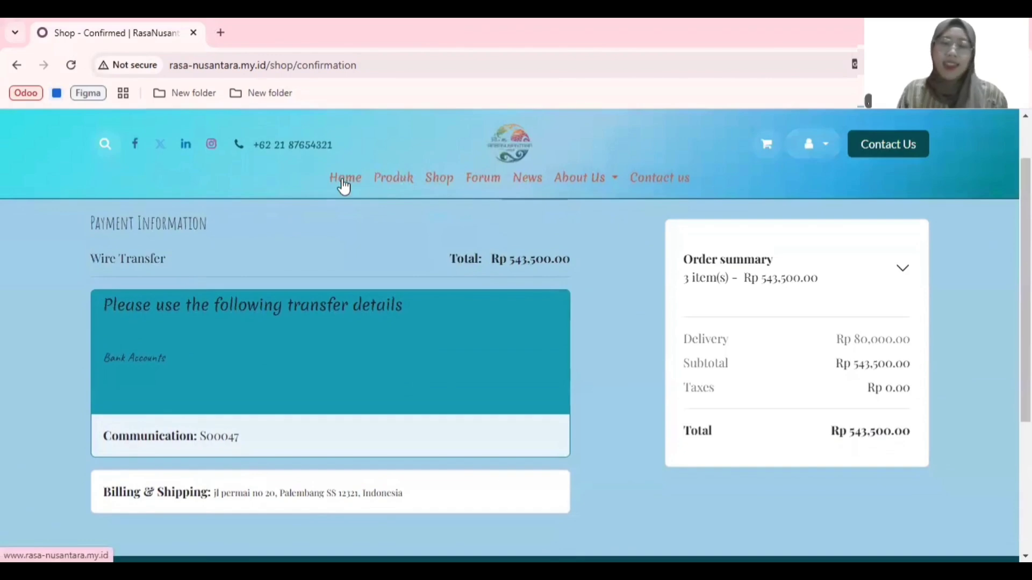
scroll(479, 430, "down", 1)
scroll(544, 302, "up", 1)
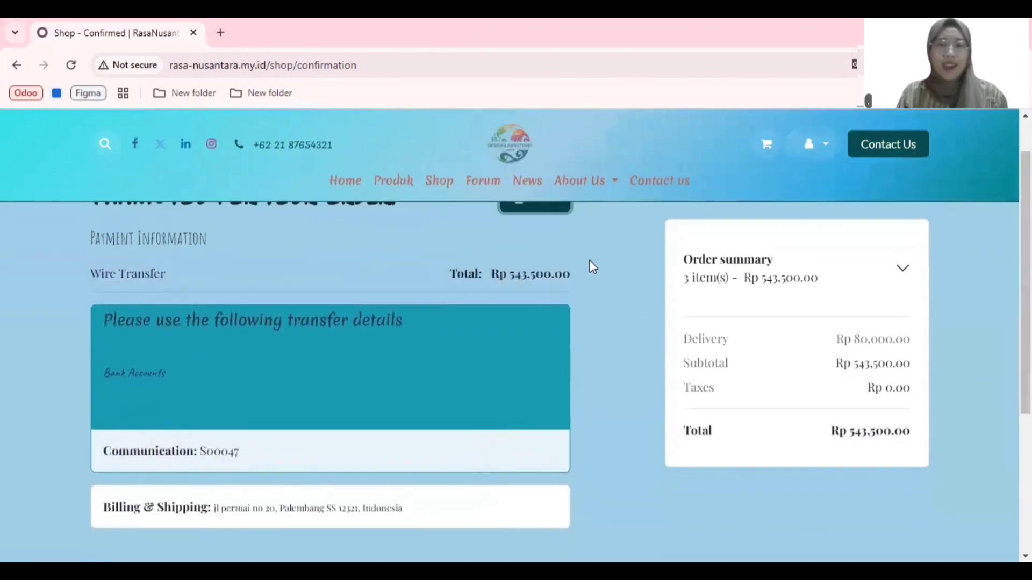
scroll(589, 261, "up", 1)
scroll(589, 260, "down", 1)
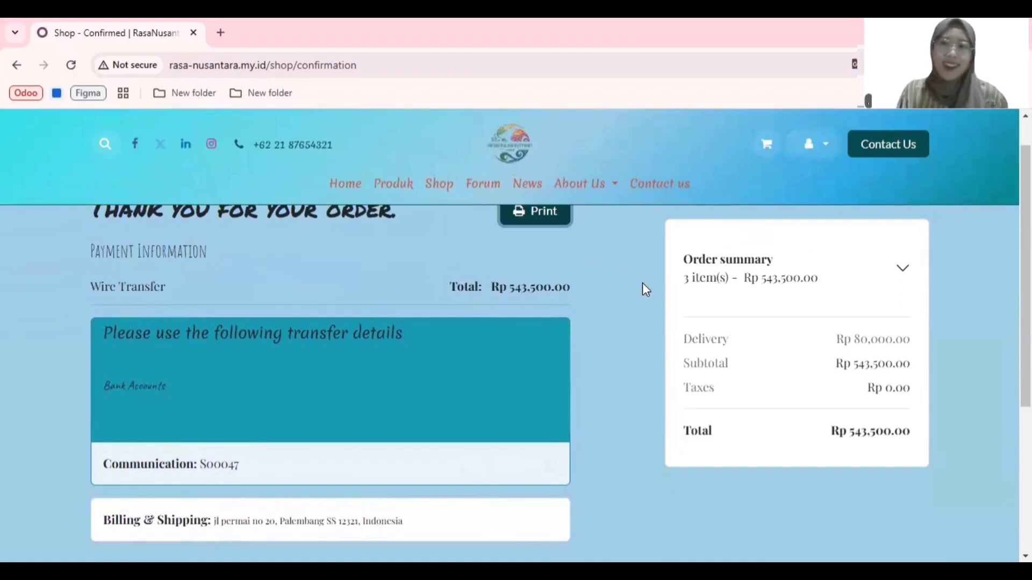
scroll(644, 285, "up", 1)
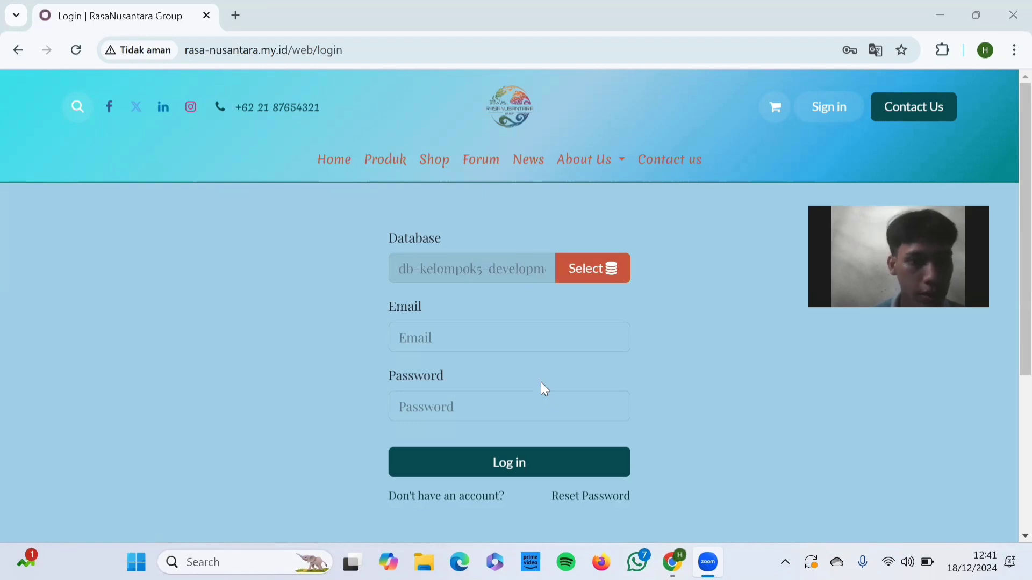
Step: Log in to the site's back end with the staff member's e-mail and account password
left_click(506, 337)
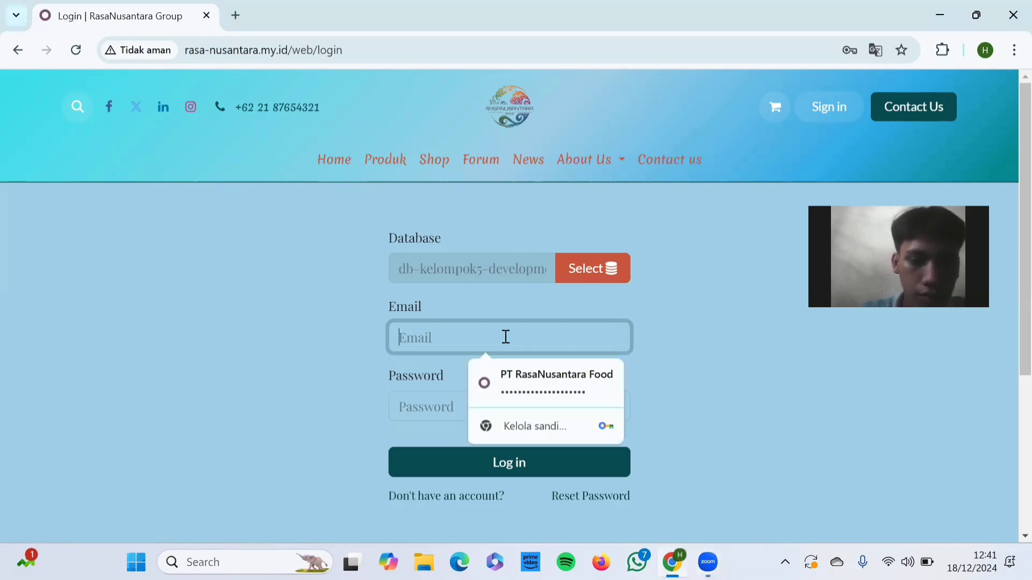
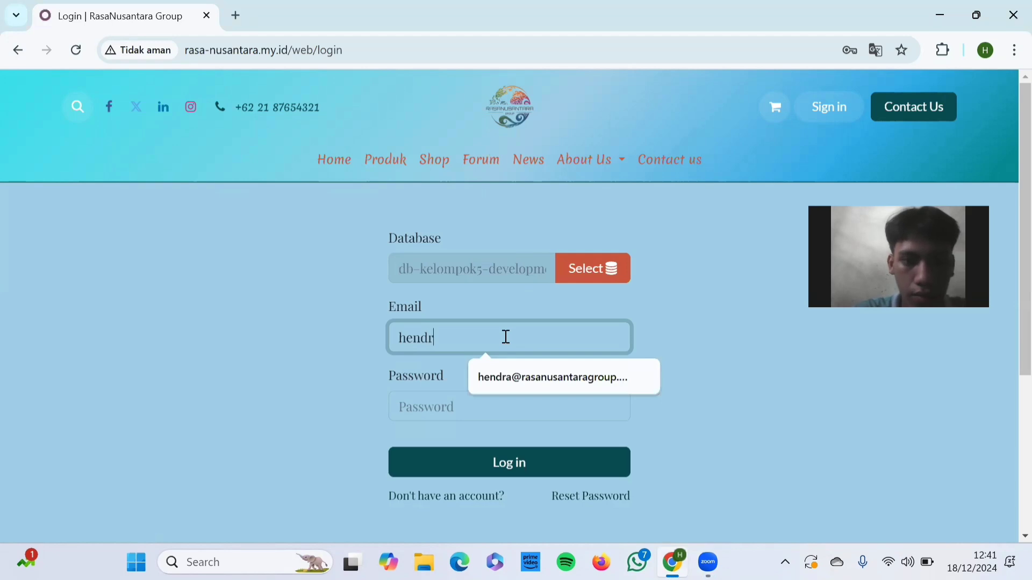
left_click(528, 376)
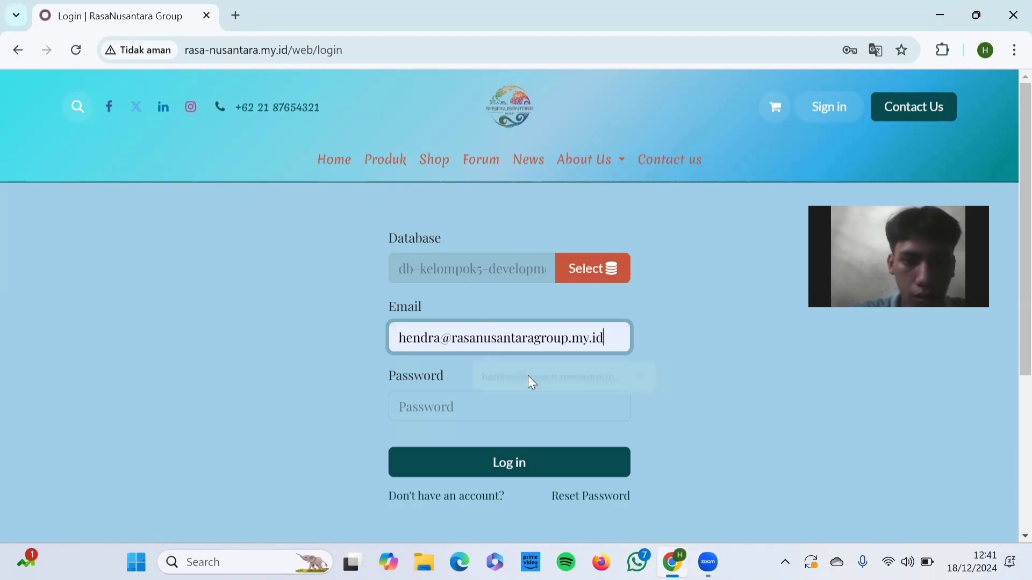
left_click(513, 406)
type("a")
key("Return")
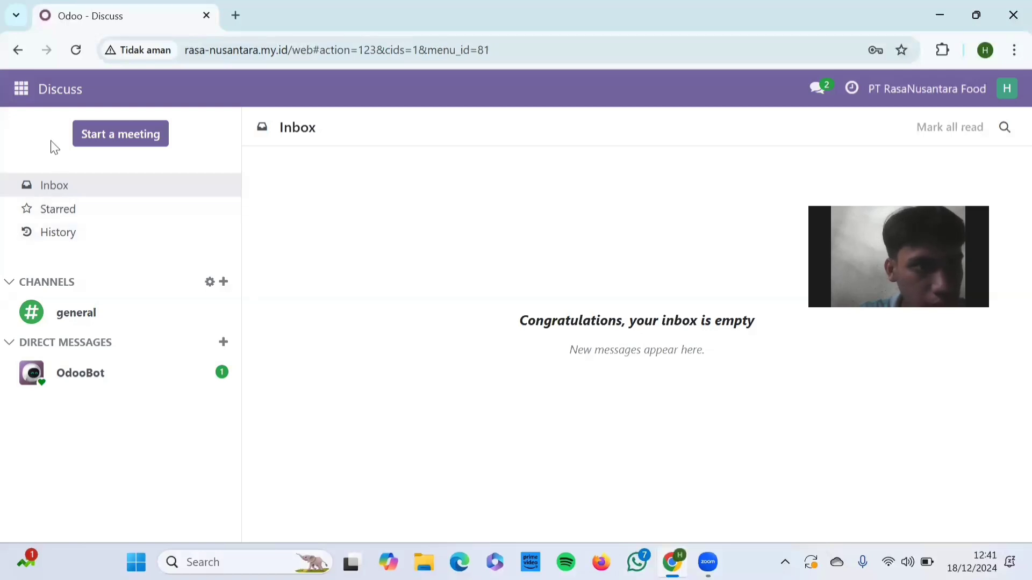
Step: Open the list of eCommerce orders in the Website app
left_click(24, 92)
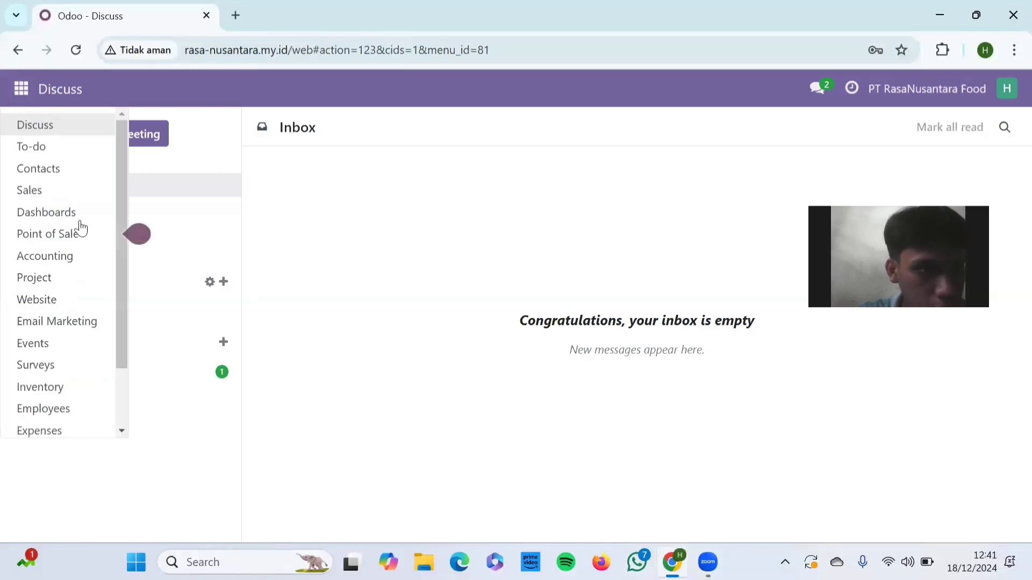
left_click(73, 304)
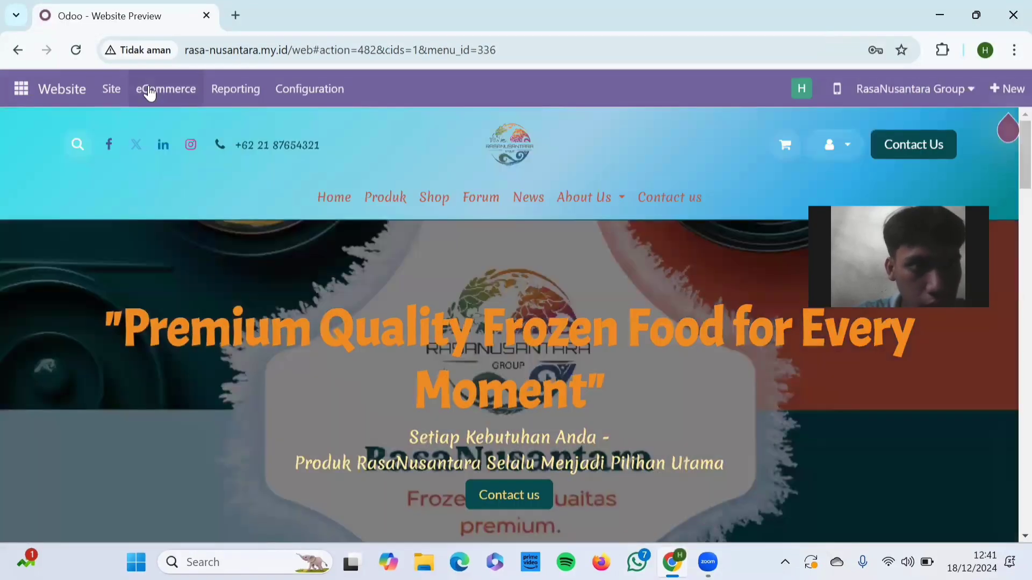
left_click(149, 93)
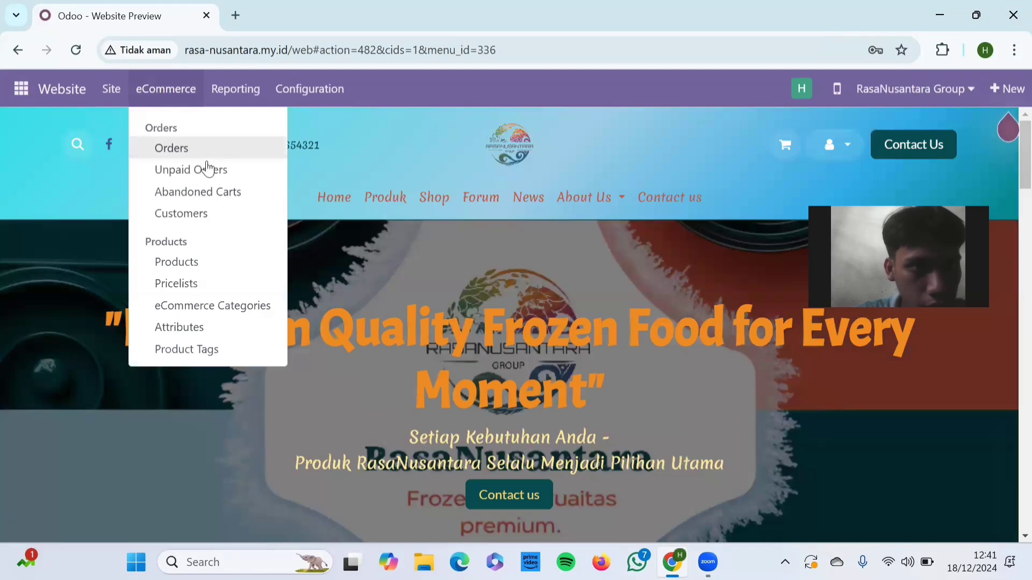
left_click(179, 91)
left_click(180, 92)
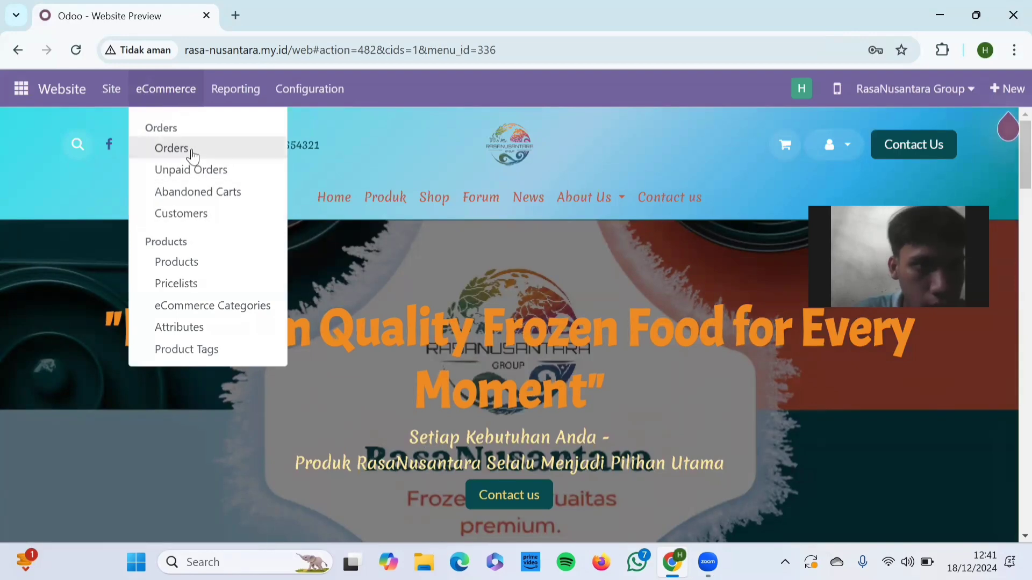
left_click(192, 155)
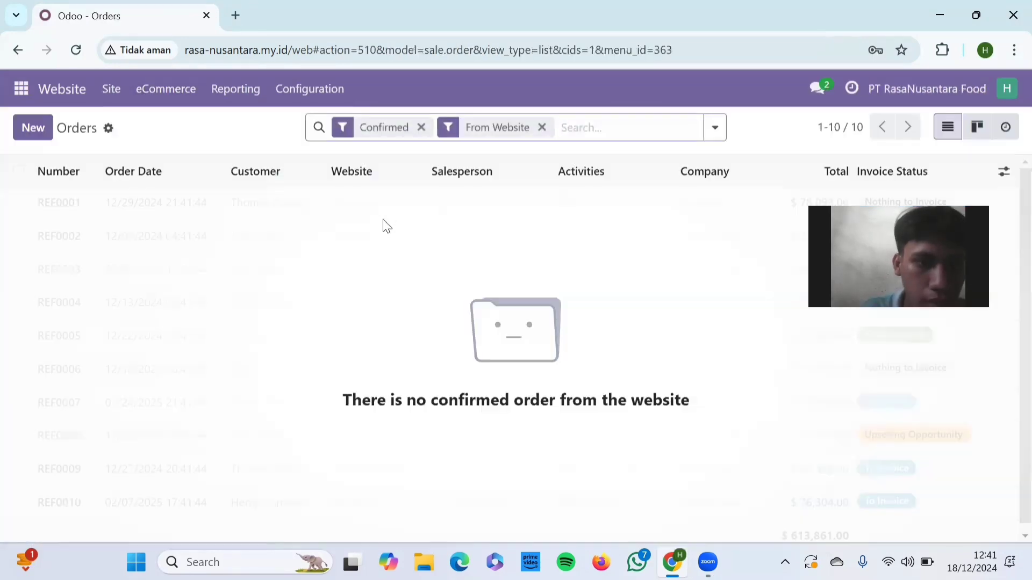
Step: Remove the Confirmed and From Website filters from the orders list and open the newest website order
left_click(422, 127)
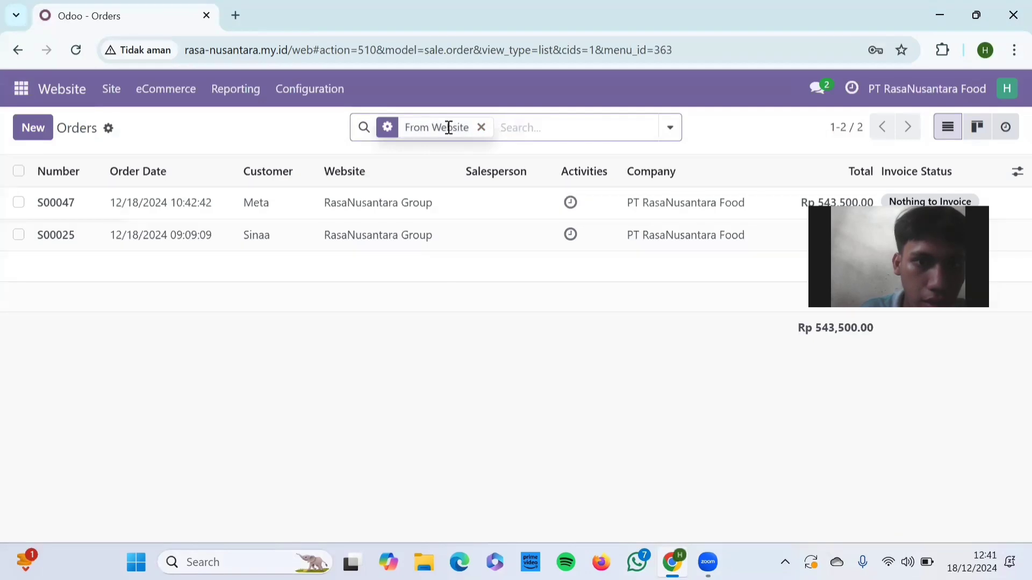
left_click(481, 130)
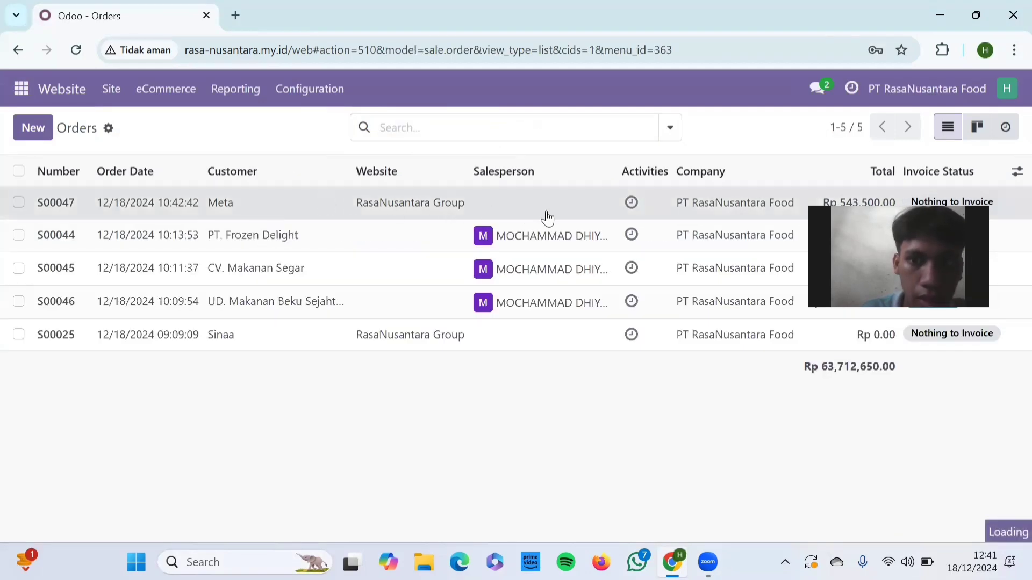
left_click(749, 207)
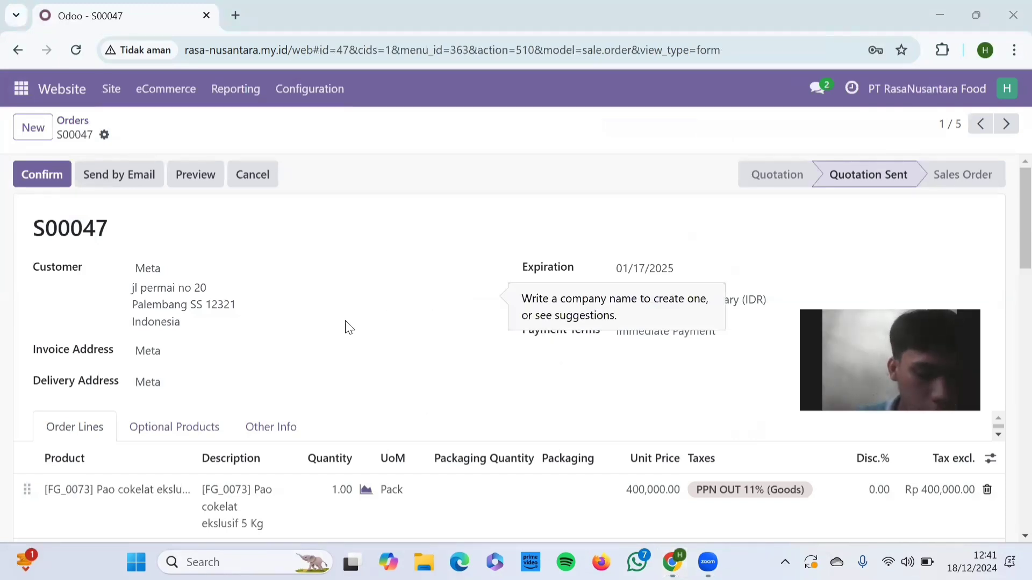
Step: Review the order's products, delivery charge and 10% discount line, and confirm the quotation as a sales order
scroll(348, 327, "down", 5)
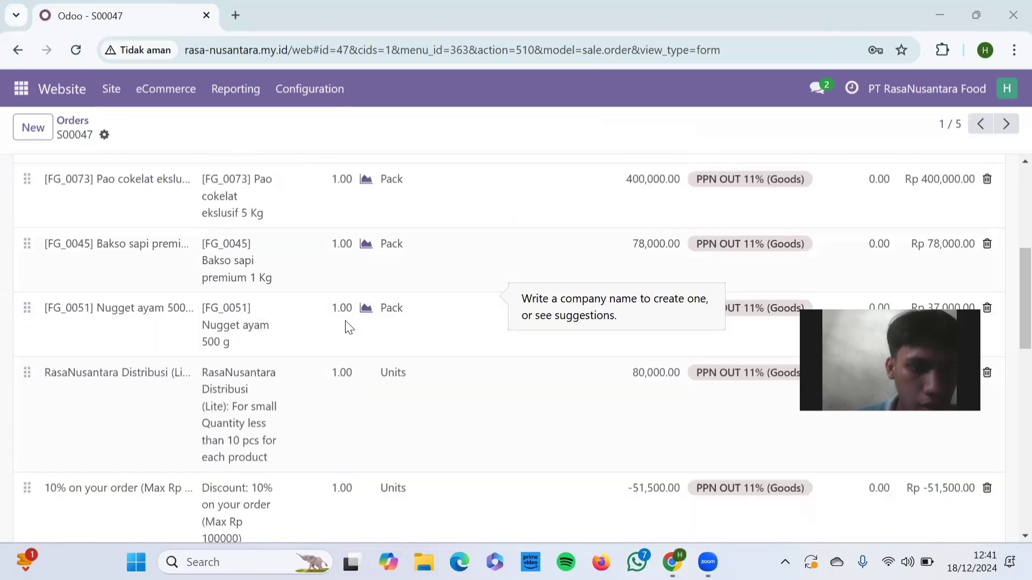
scroll(350, 327, "up", 1)
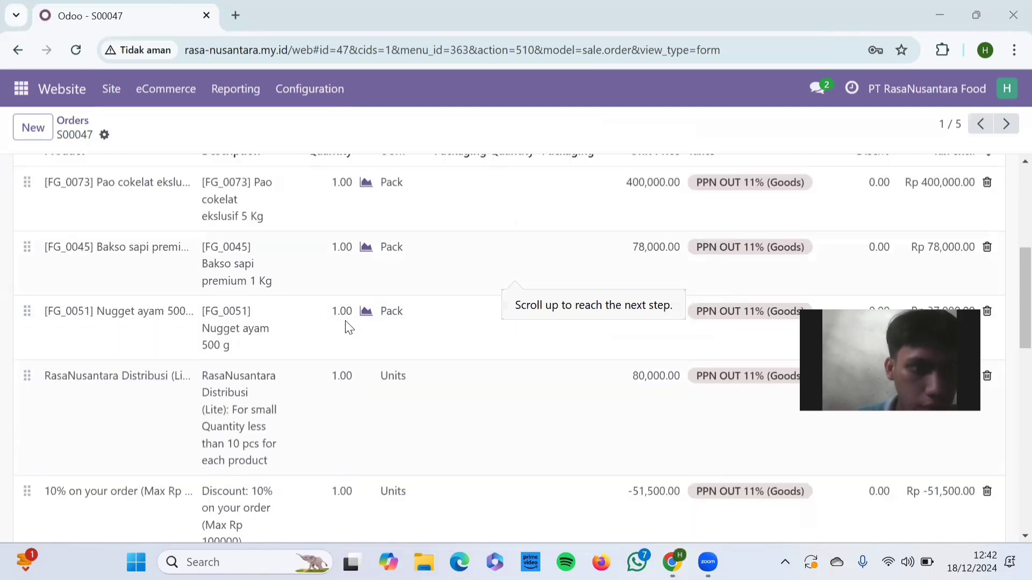
scroll(348, 327, "down", 1)
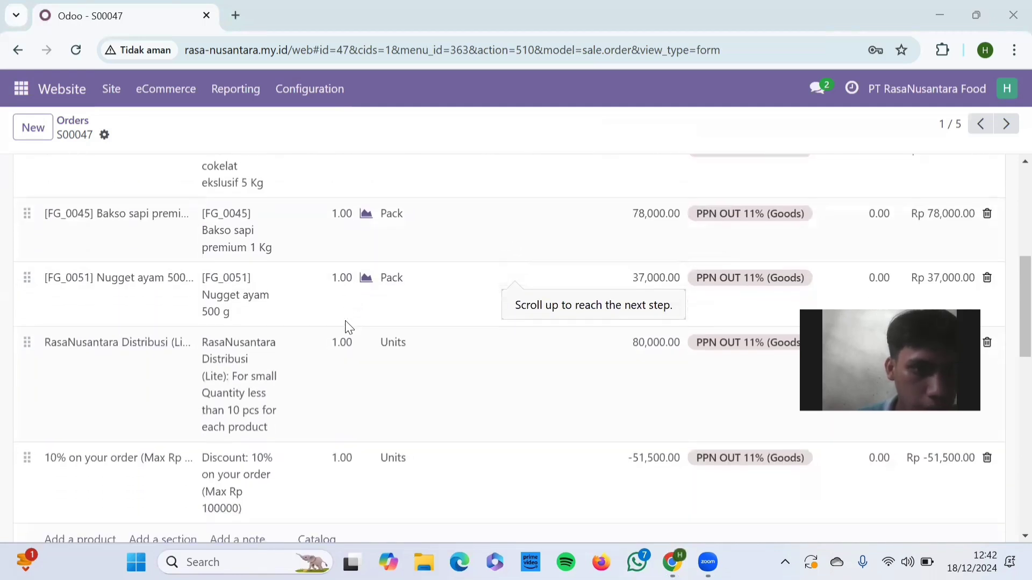
scroll(348, 327, "down", 1)
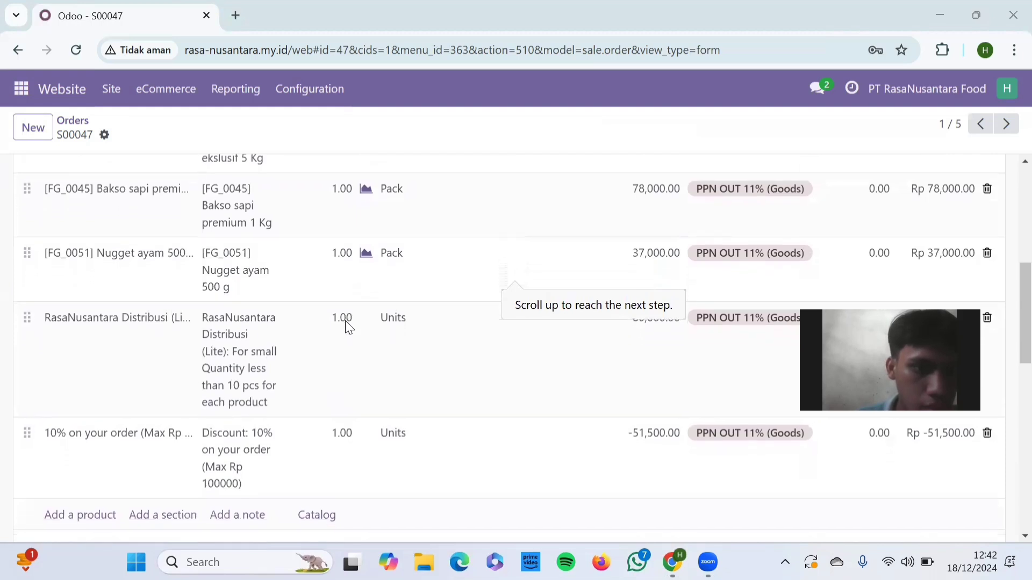
scroll(349, 328, "down", 1)
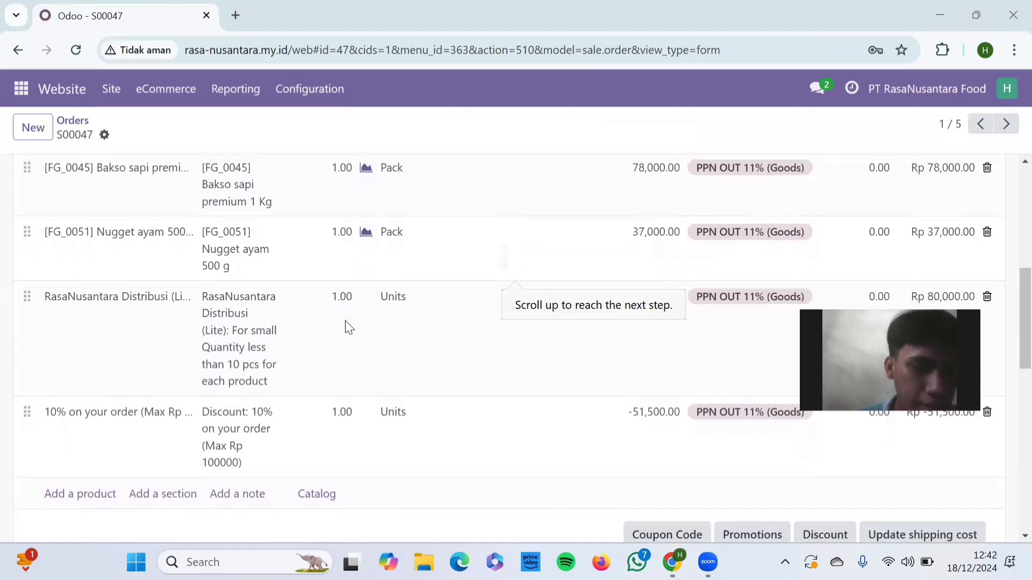
scroll(348, 326, "up", 5)
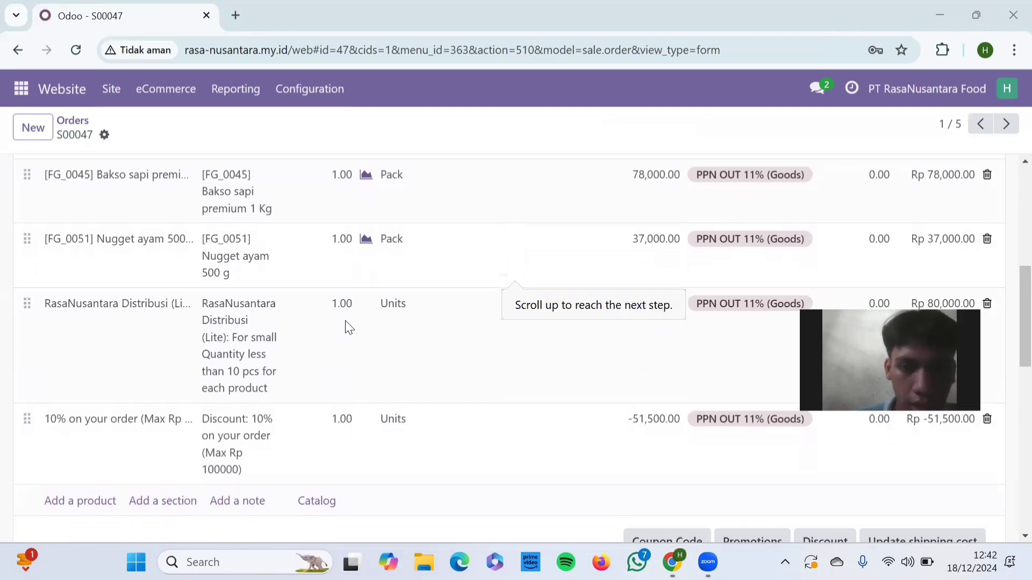
scroll(348, 326, "up", 2)
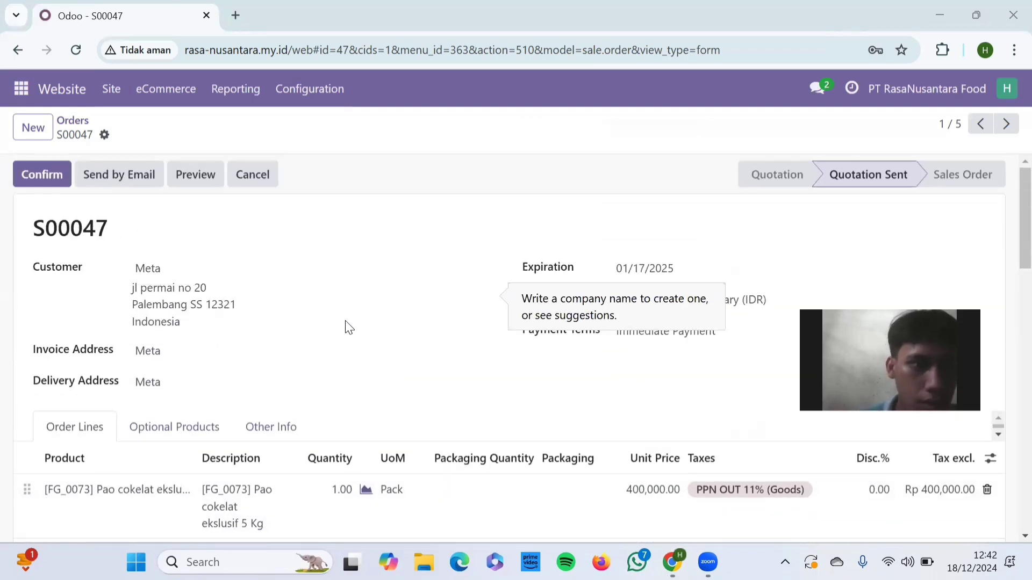
left_click(62, 179)
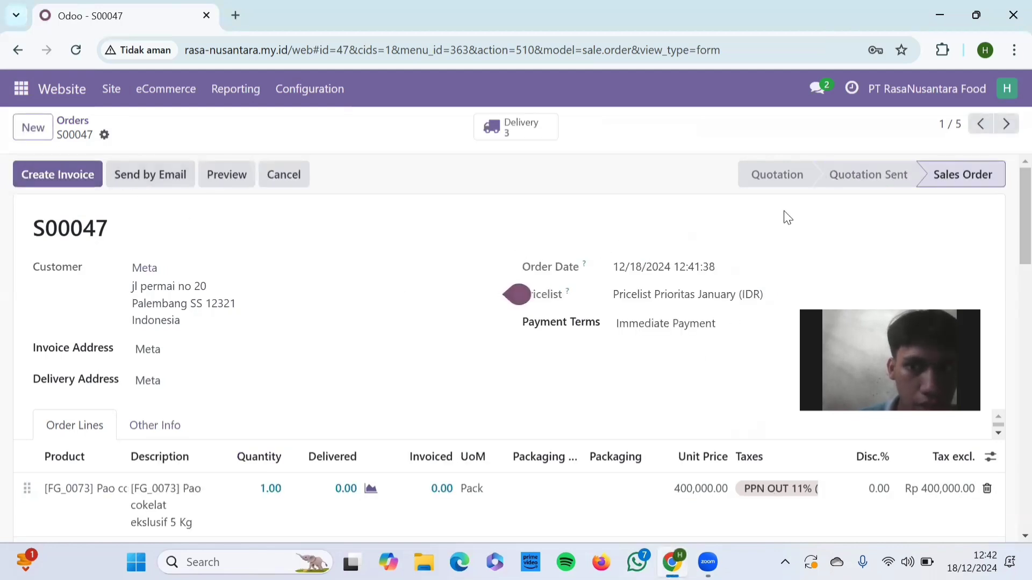
scroll(523, 345, "down", 4)
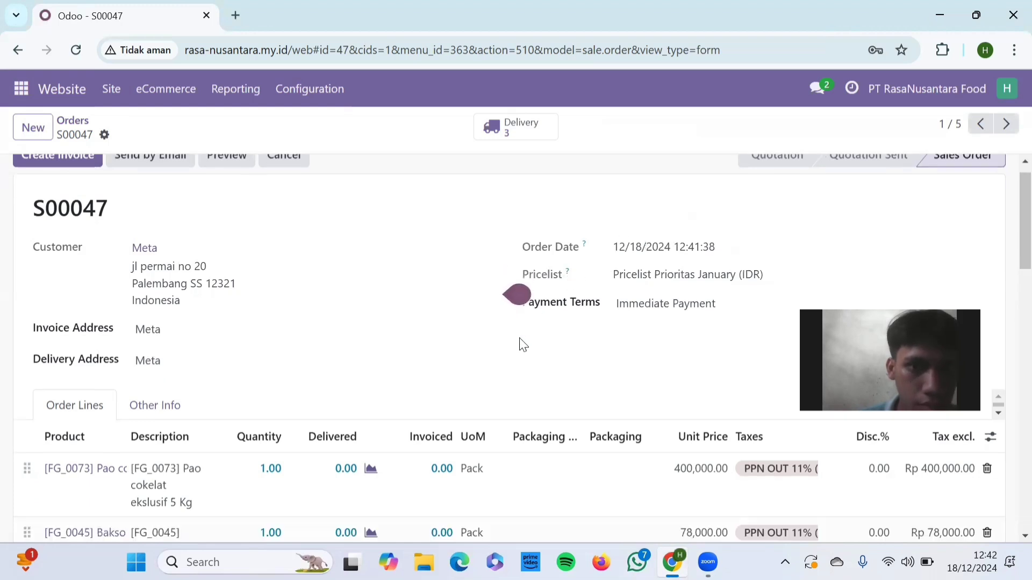
scroll(520, 345, "up", 4)
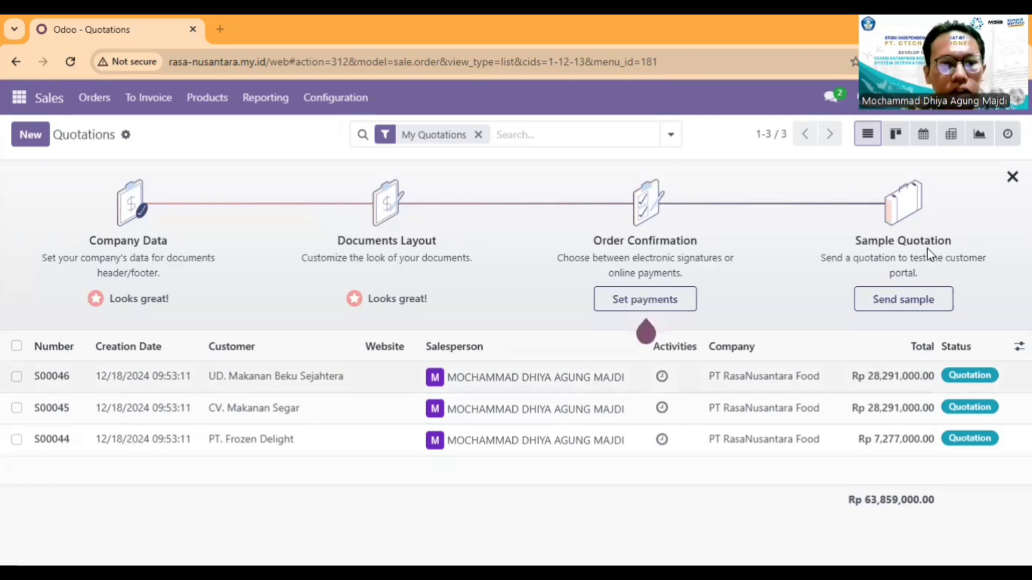
Step: Open the UD. Makanan Beku Sejahtera quotation in Sales and review its customer details, dimsum order lines and total
left_click(432, 376)
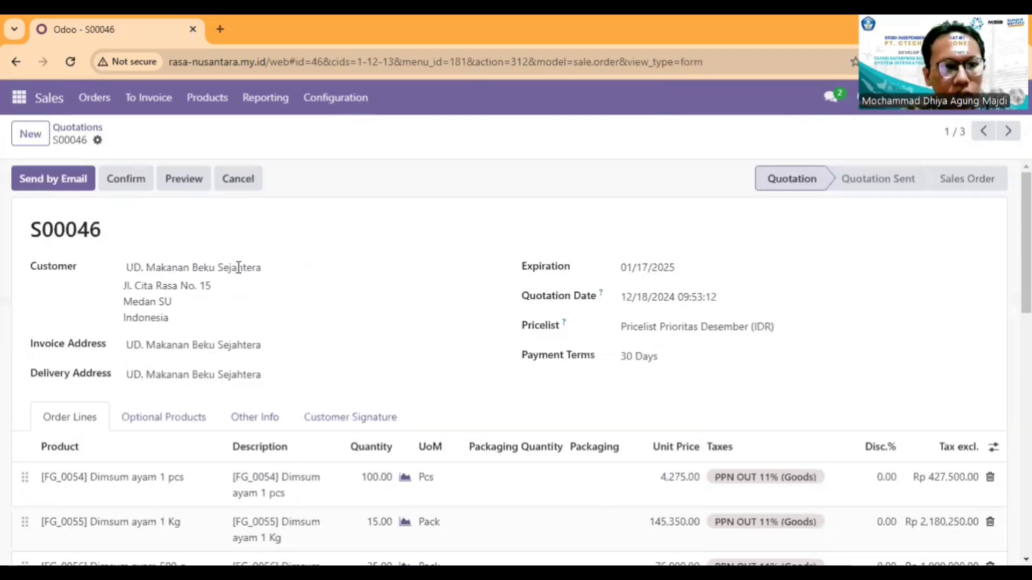
scroll(223, 289, "down", 3)
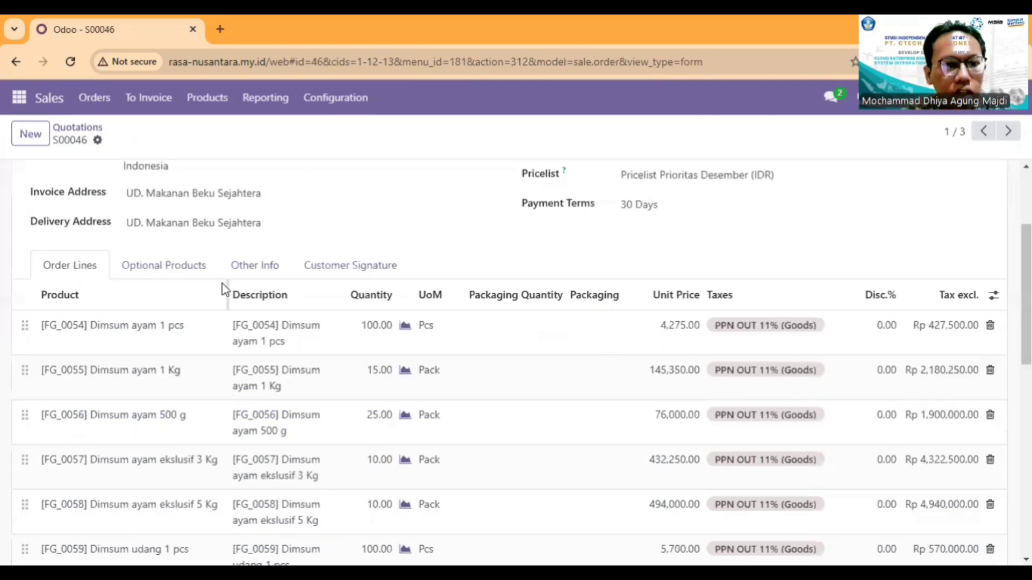
scroll(215, 296, "down", 3)
scroll(150, 245, "up", 1)
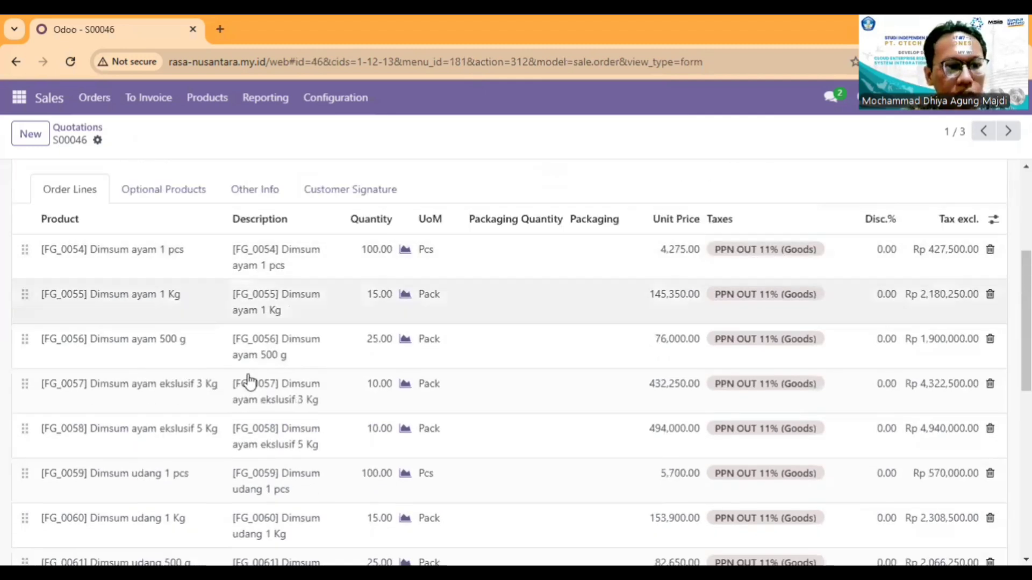
scroll(223, 385, "down", 3)
scroll(258, 369, "down", 3)
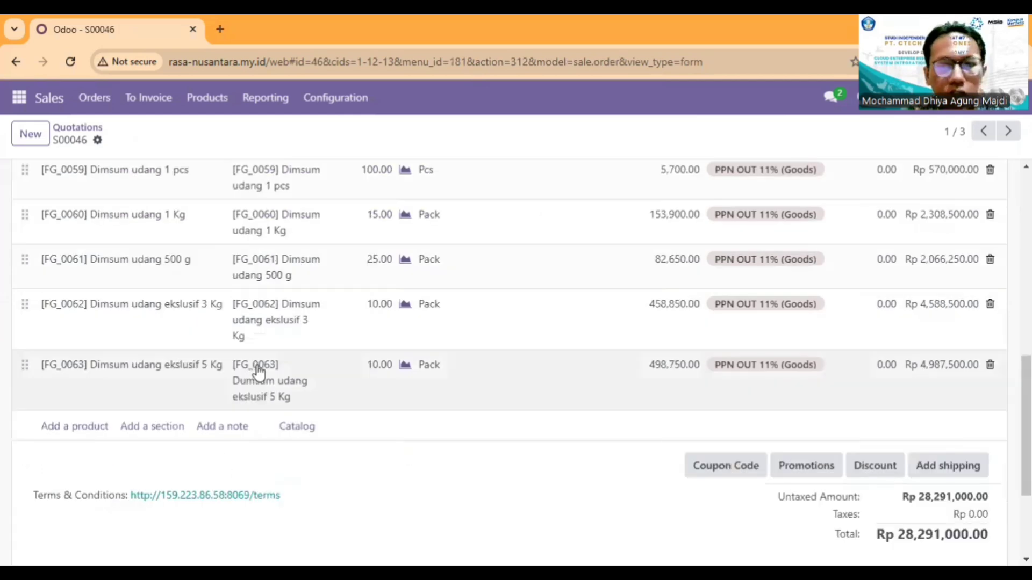
scroll(811, 200, "up", 7)
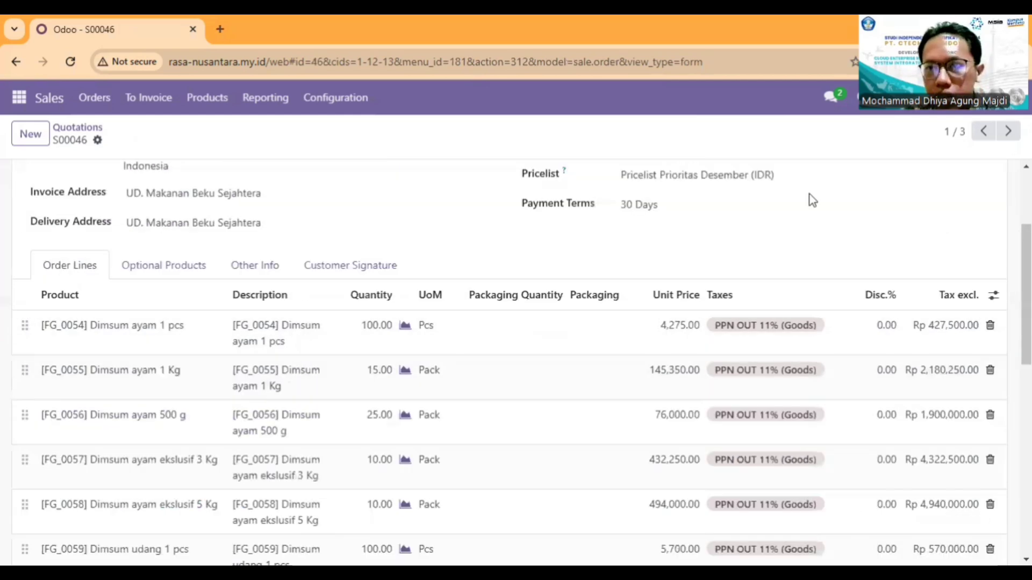
Step: Go to the CV. Makanan Segar quotation and review its customer details and dimsum order lines
key("alt+n")
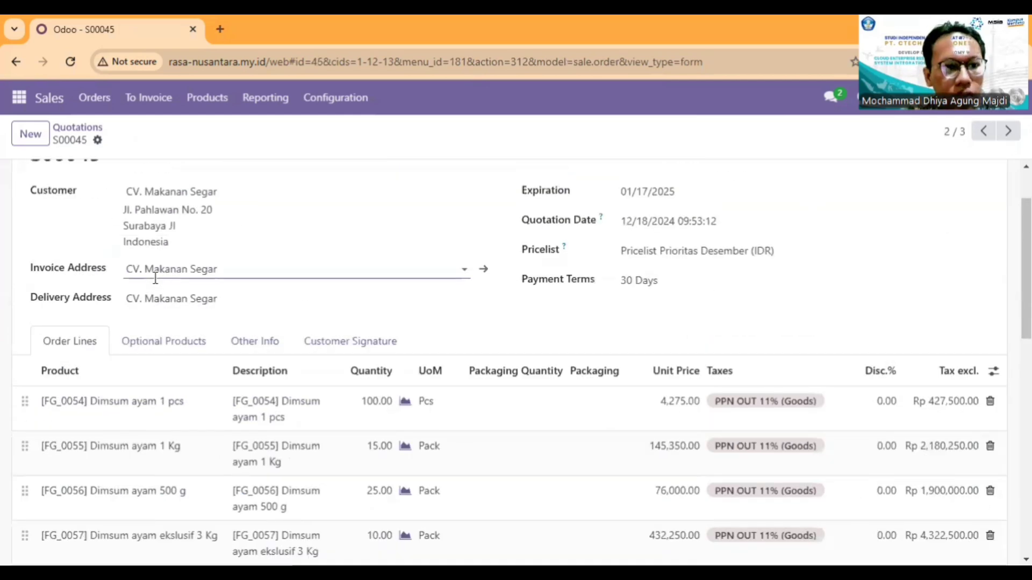
scroll(248, 332, "down", 7)
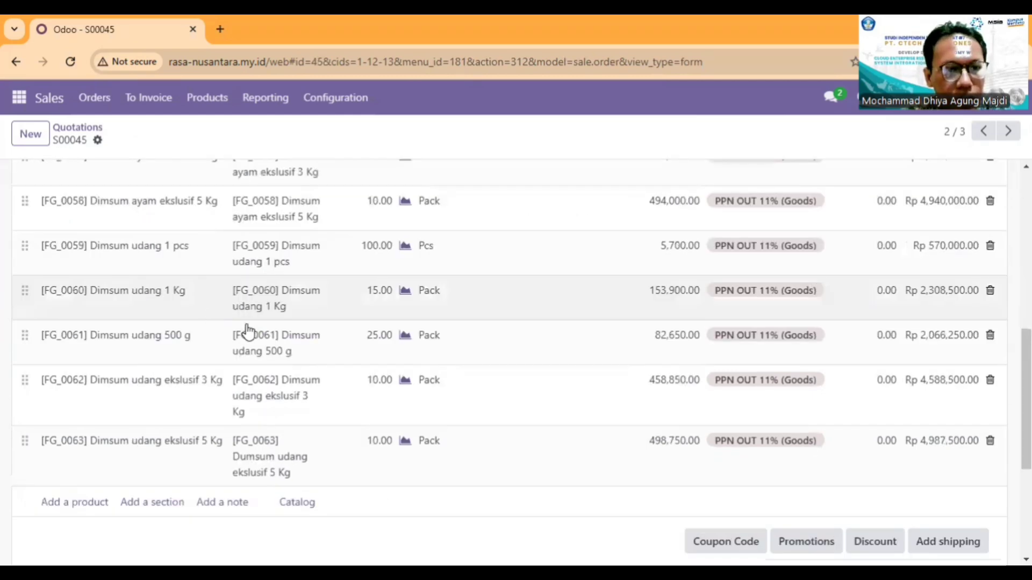
scroll(212, 352, "up", 2)
scroll(583, 467, "down", 2)
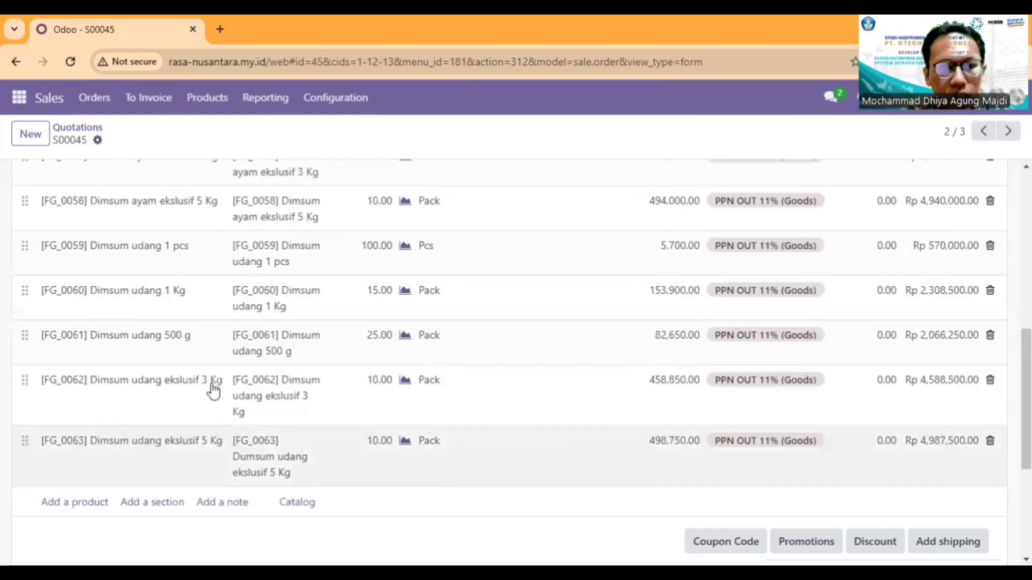
scroll(484, 333, "up", 5)
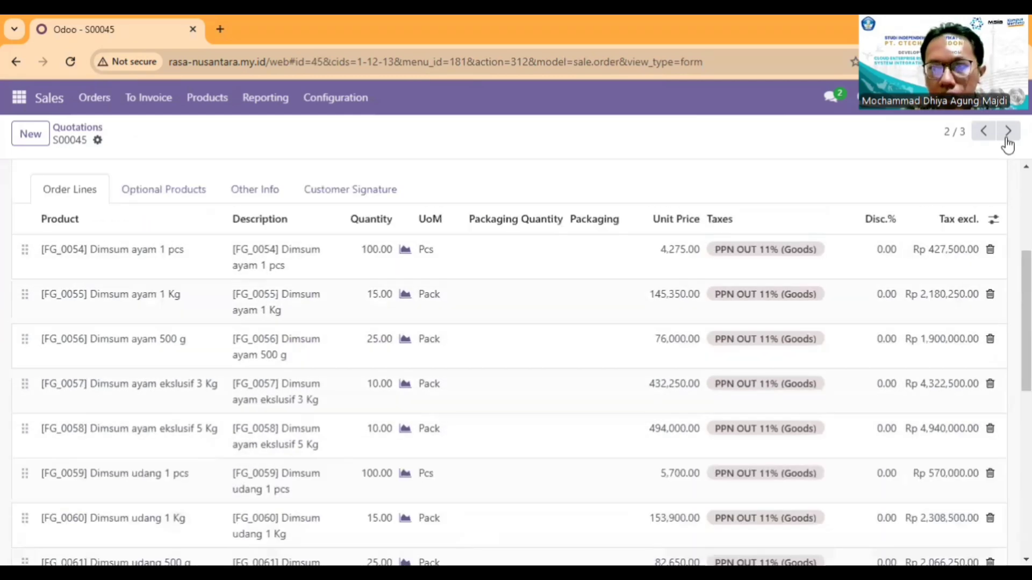
Step: Go to the PT. Frozen Delight quotation and review its nugget order lines, quantities and prices
left_click(1007, 138)
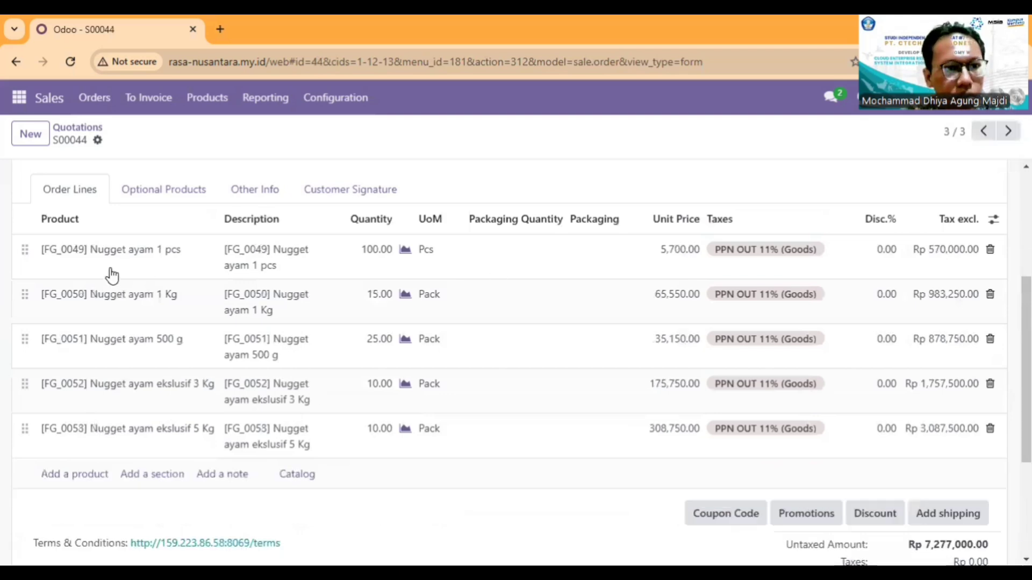
scroll(143, 401, "up", 3)
scroll(470, 347, "down", 2)
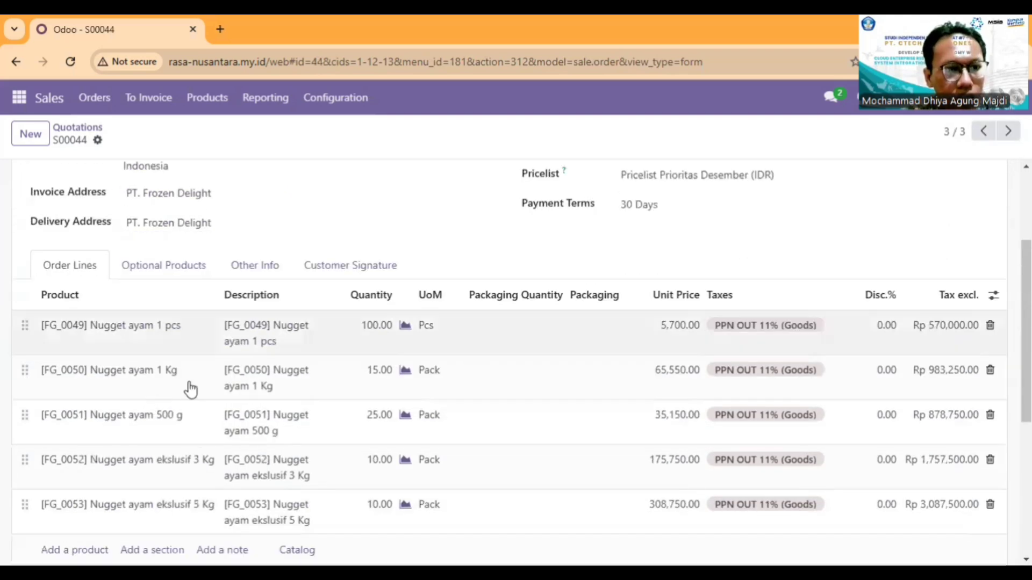
Step: Return to the UD. Makanan Beku Sejahtera quotation and review its dimsum order lines and customer details
scroll(190, 388, "down", 2)
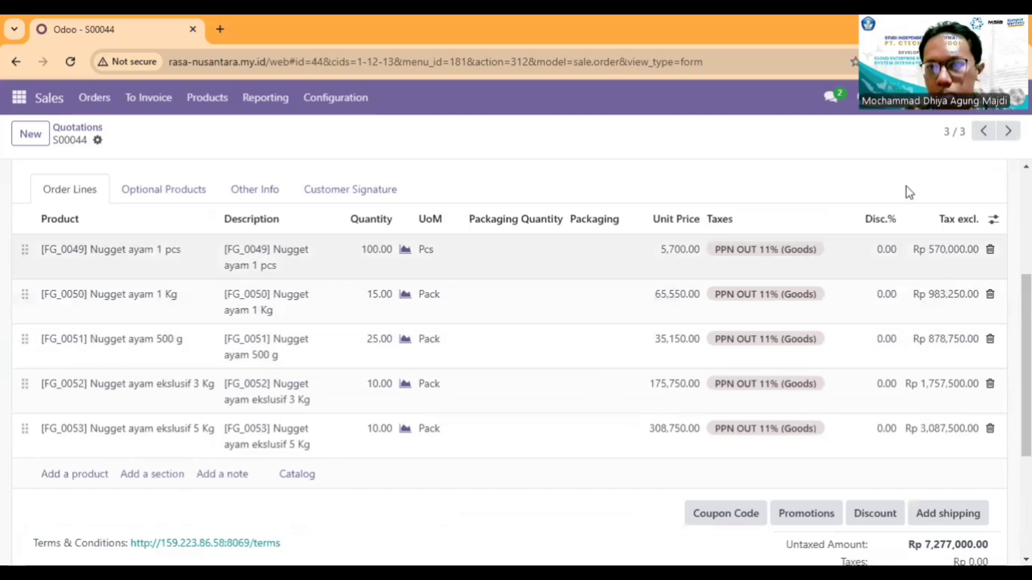
left_click(982, 134)
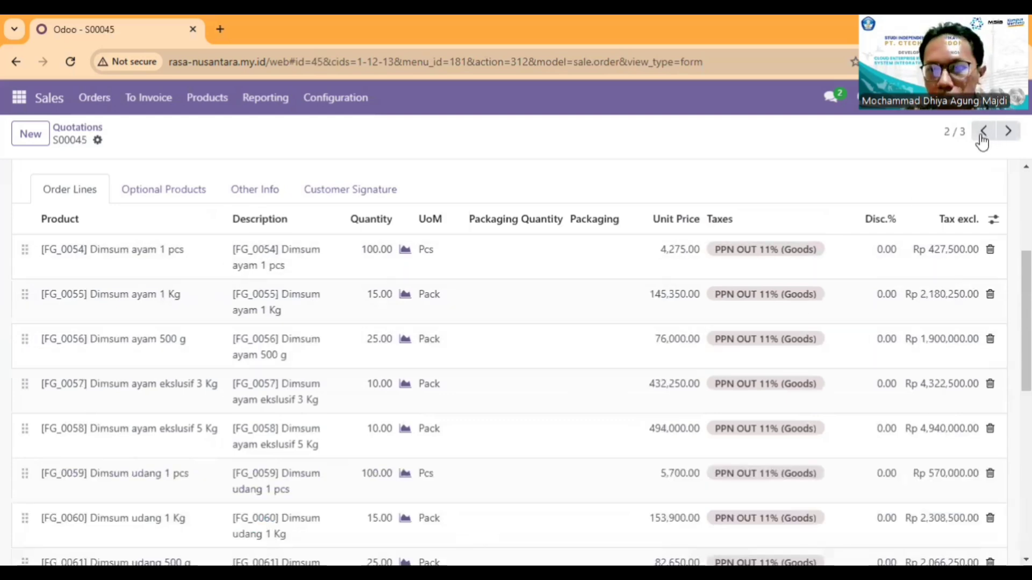
left_click(981, 138)
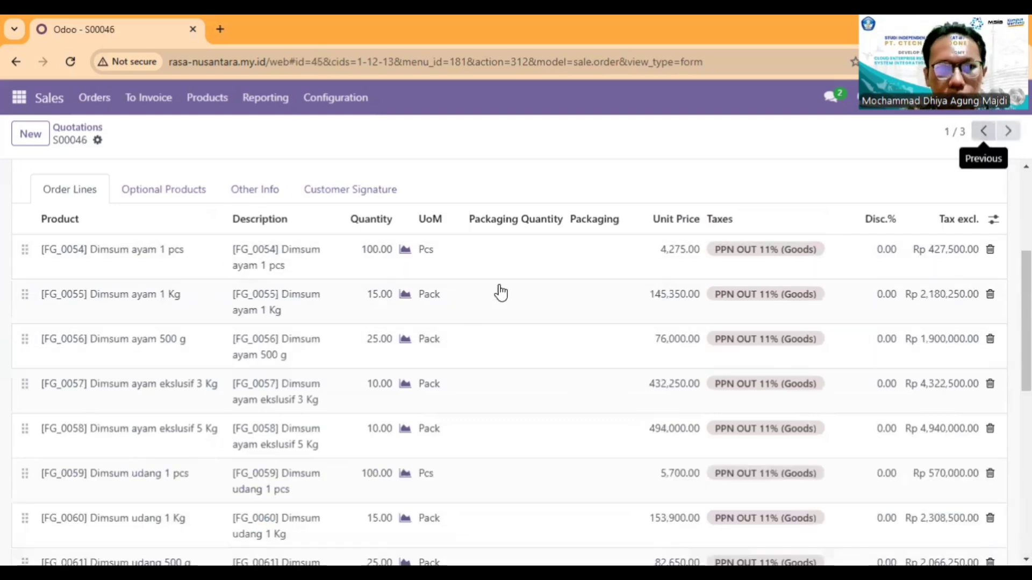
scroll(501, 293, "down", 7)
scroll(562, 363, "up", 8)
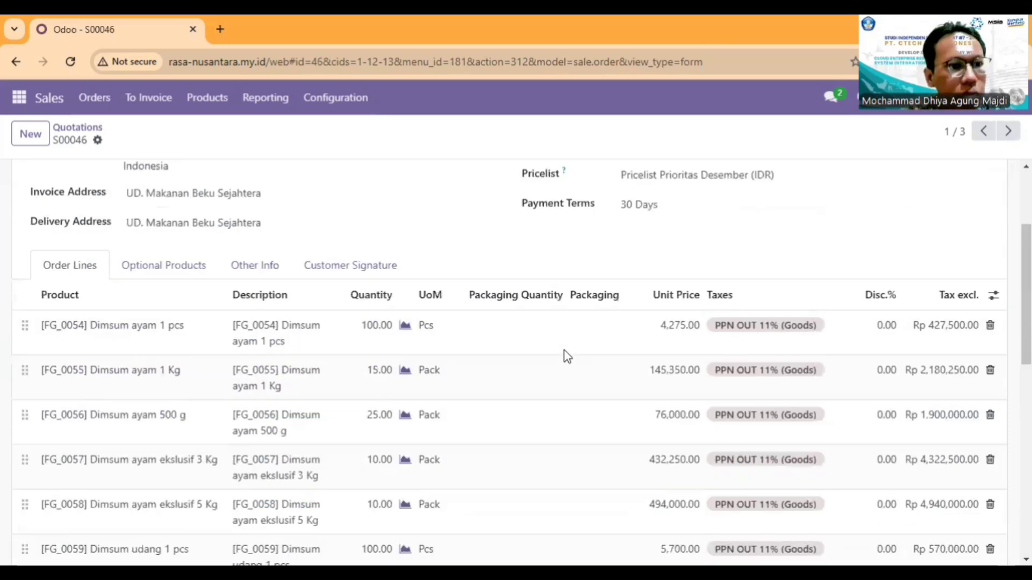
scroll(550, 321, "up", 3)
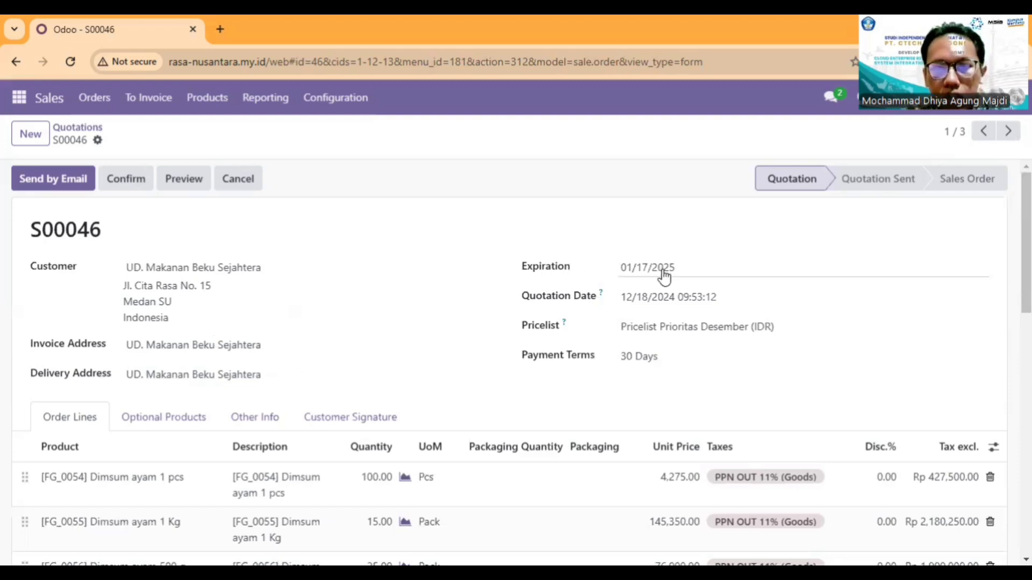
Step: Inspect the UD. Makanan Beku Sejahtera quotation's expiration date in the calendar and its quotation date, leaving both dates as they are
left_click(681, 269)
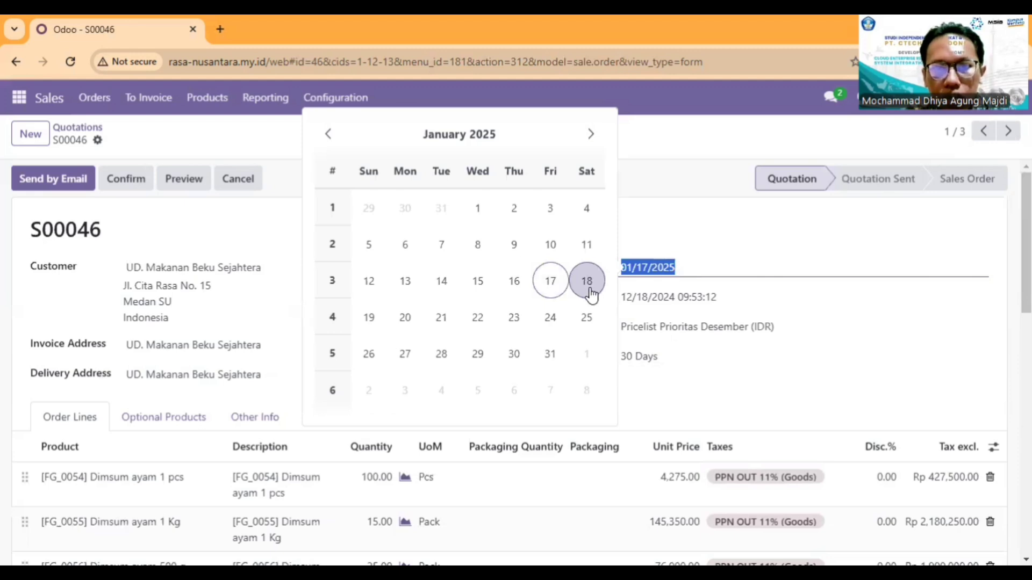
left_click(692, 237)
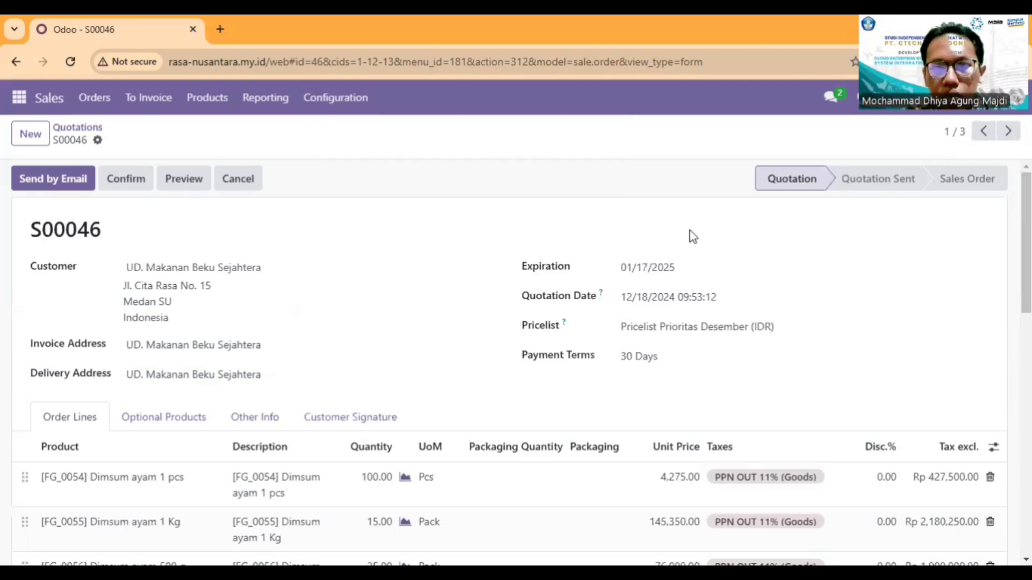
left_click(683, 268)
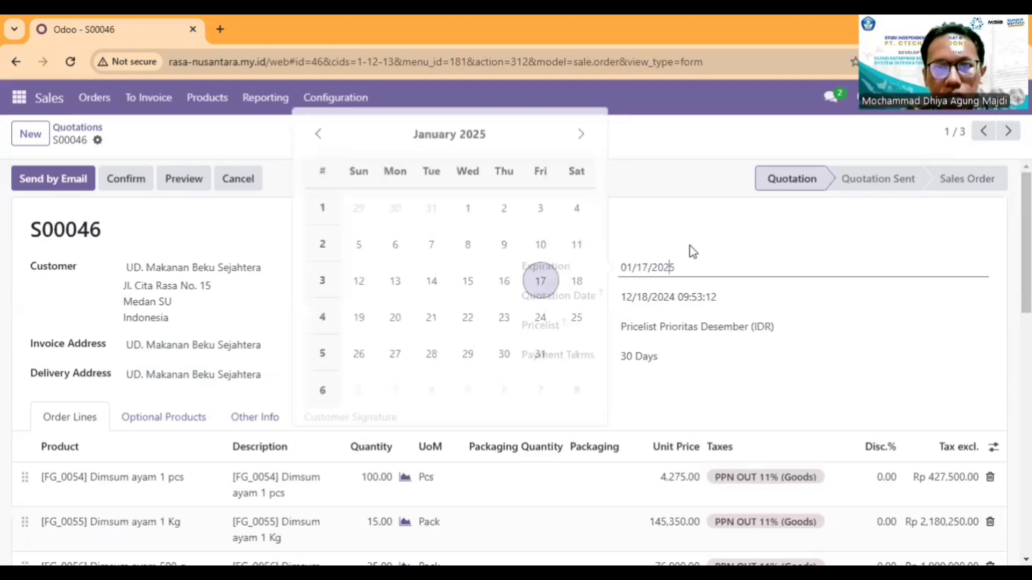
left_click(690, 301)
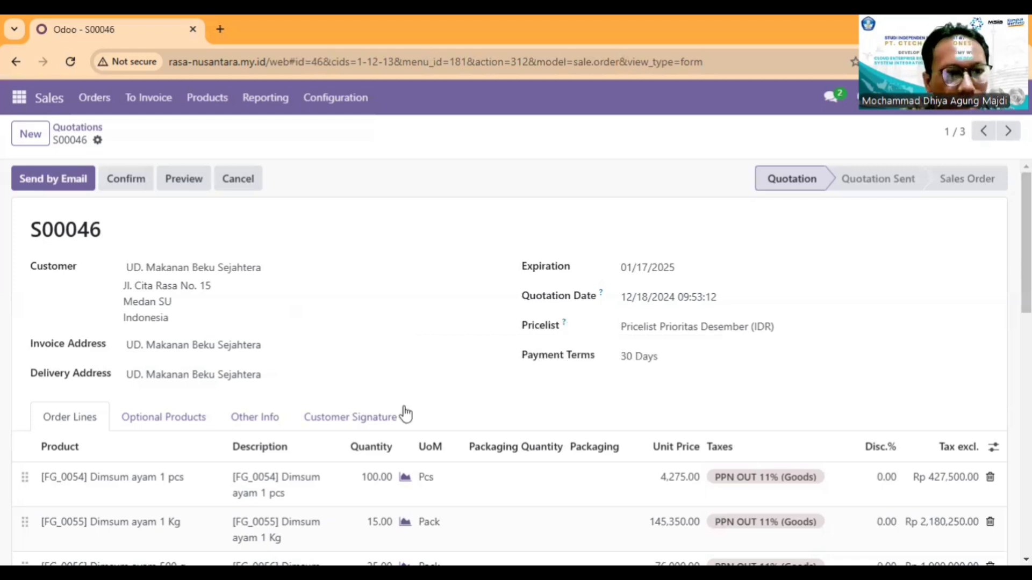
scroll(428, 392, "down", 1)
scroll(477, 364, "up", 1)
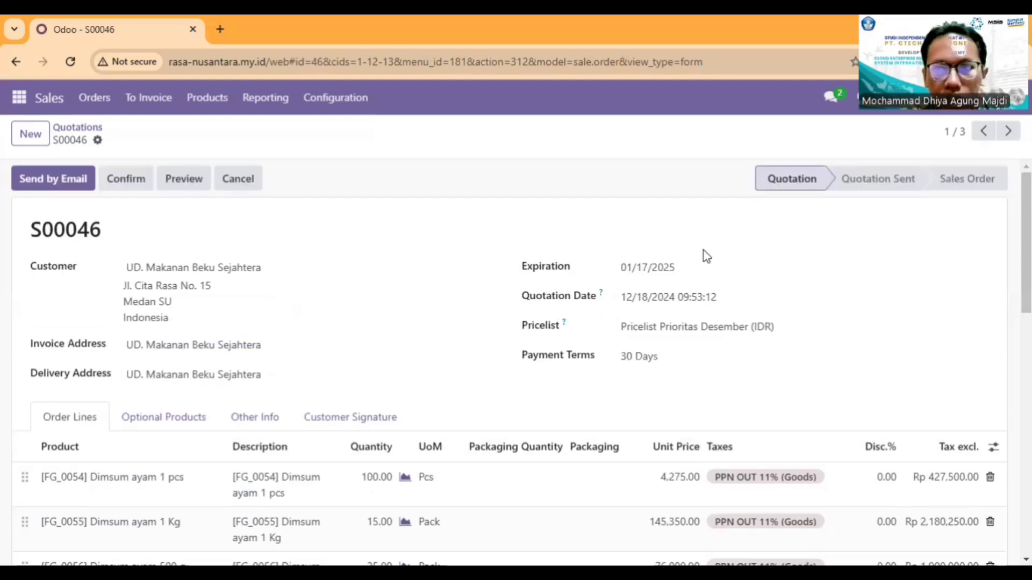
Step: Compare the dates, pricelist and payment terms across the other two quotations and return to the UD. Makanan Beku Sejahtera quotation
left_click(1007, 137)
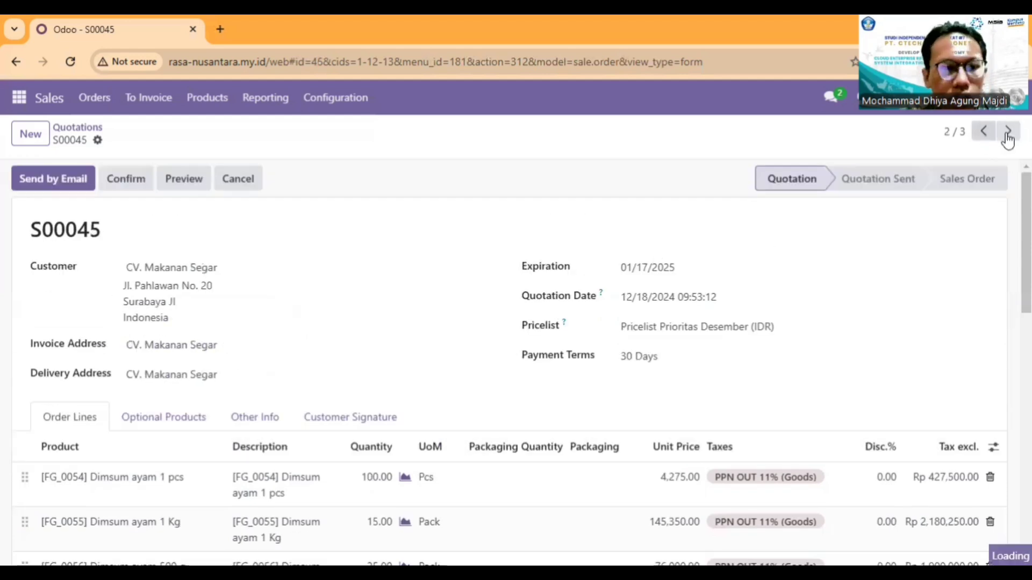
left_click(1007, 139)
left_click(987, 141)
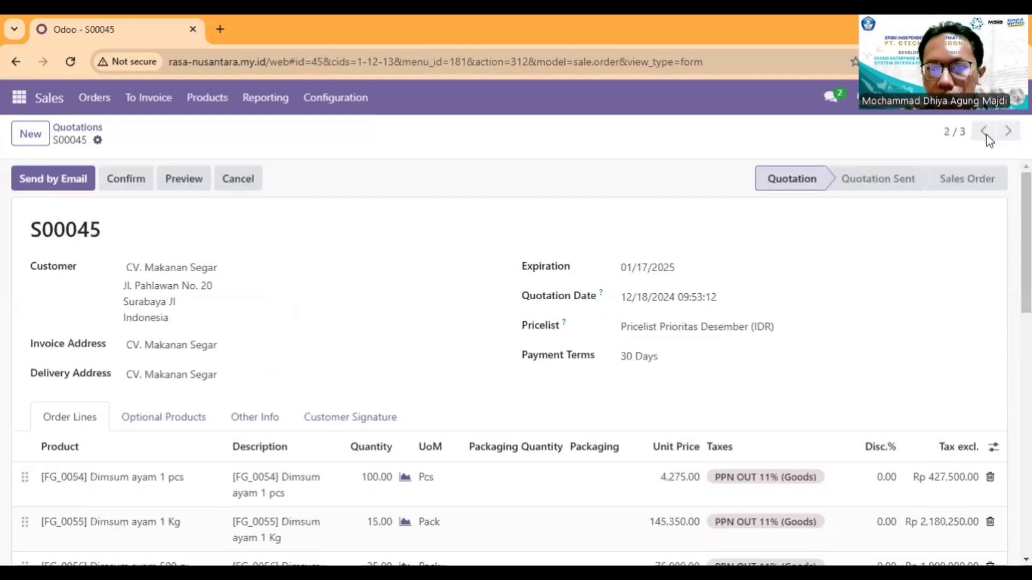
left_click(987, 141)
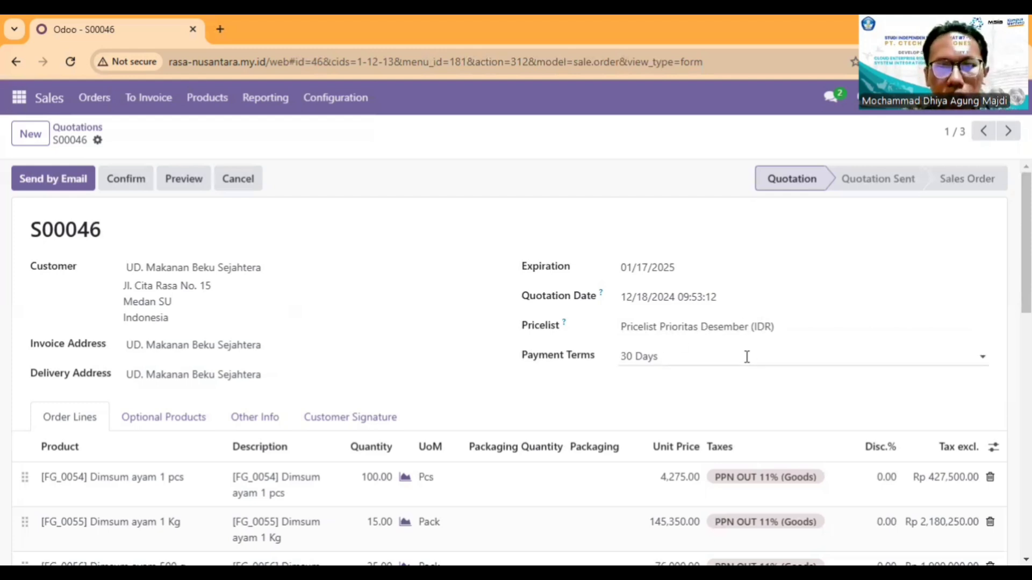
Step: View the available monthly priority pricelists, keep Pricelist Prioritas Desember (IDR), and review the quotation's lines and total
left_click(798, 331)
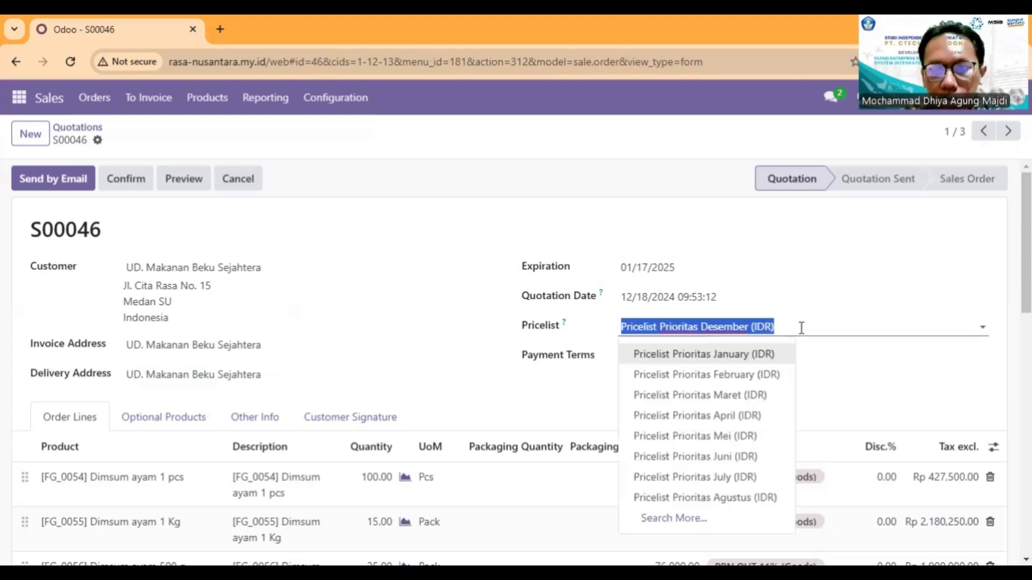
left_click(812, 379)
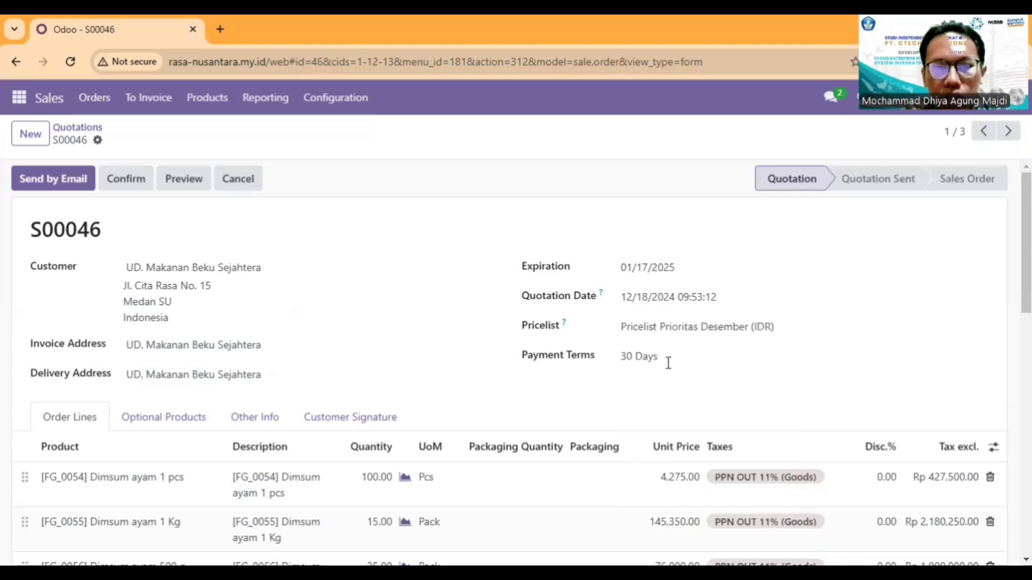
scroll(323, 382, "down", 3)
scroll(376, 405, "down", 10)
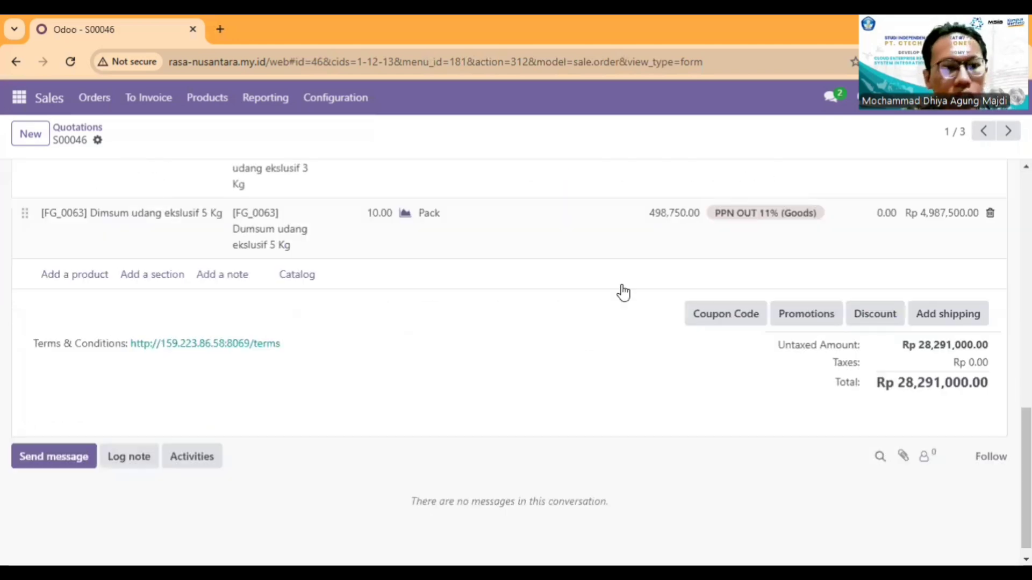
scroll(619, 291, "up", 7)
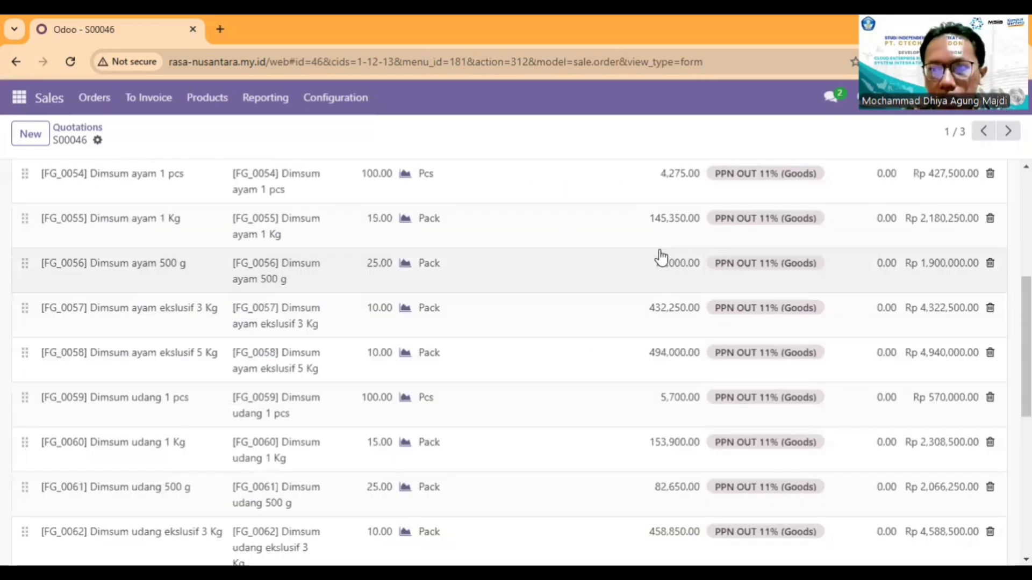
Step: Look through the other quotations, return to the UD. Makanan Beku Sejahtera quotation and check its dimsum quantities and unit prices
left_click(1008, 131)
left_click(1008, 131)
left_click(978, 132)
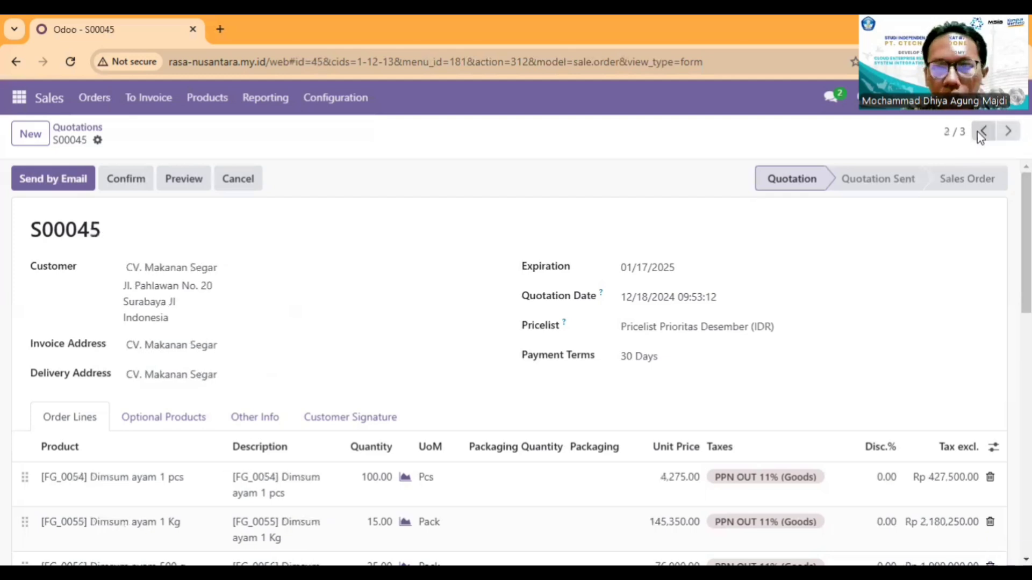
left_click(978, 131)
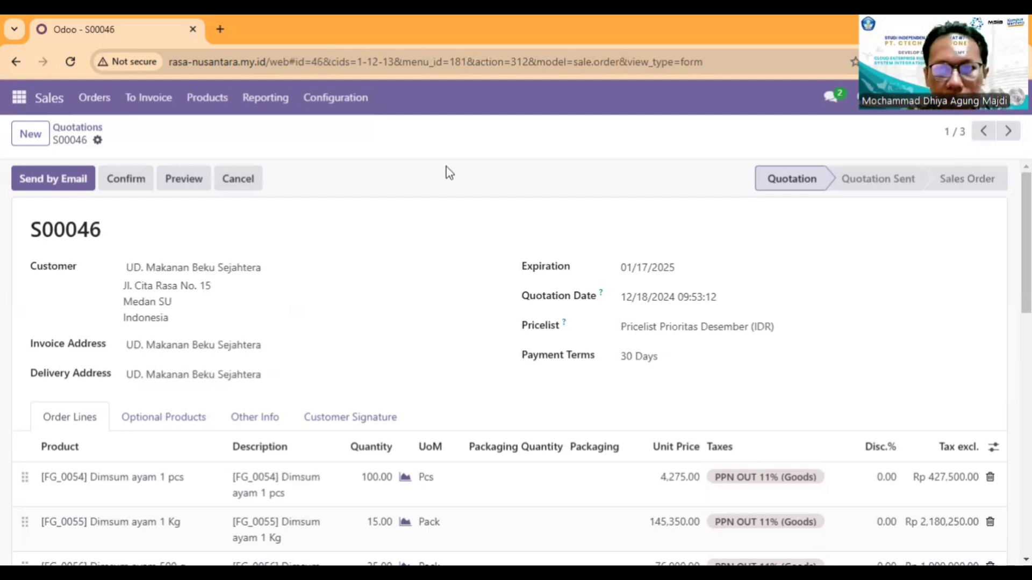
scroll(453, 214, "down", 1)
scroll(453, 214, "down", 5)
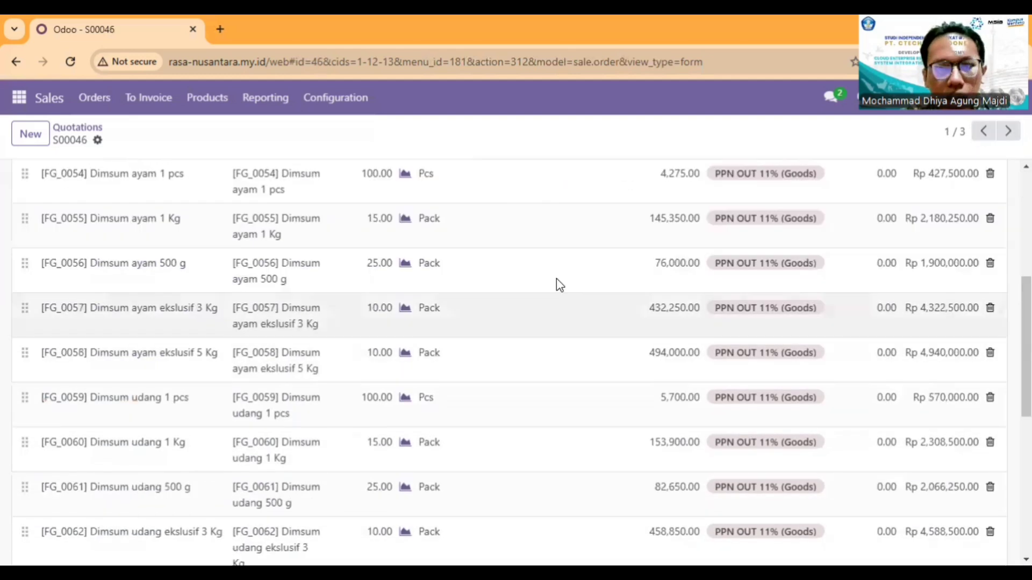
scroll(532, 350, "up", 5)
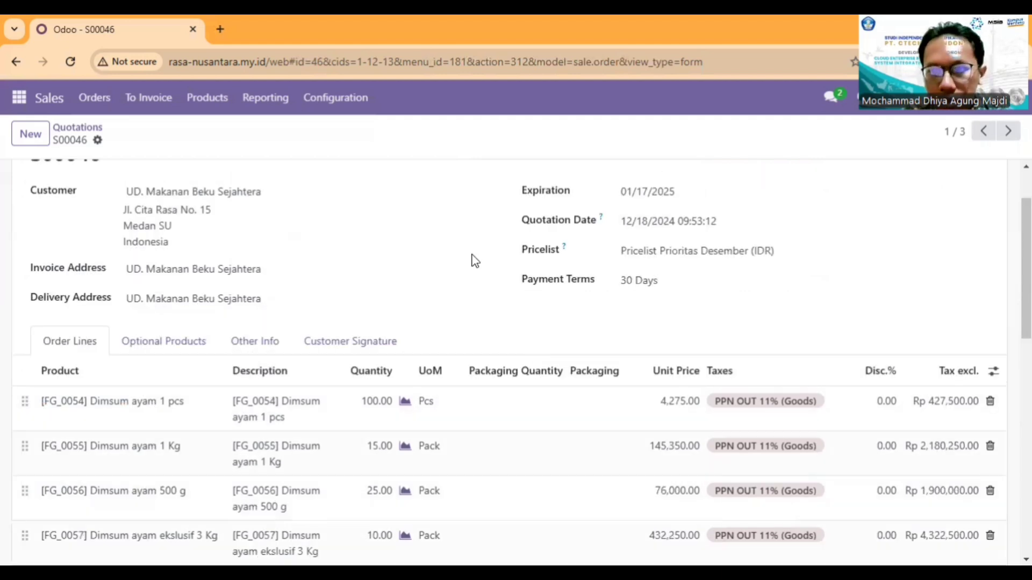
scroll(299, 269, "up", 2)
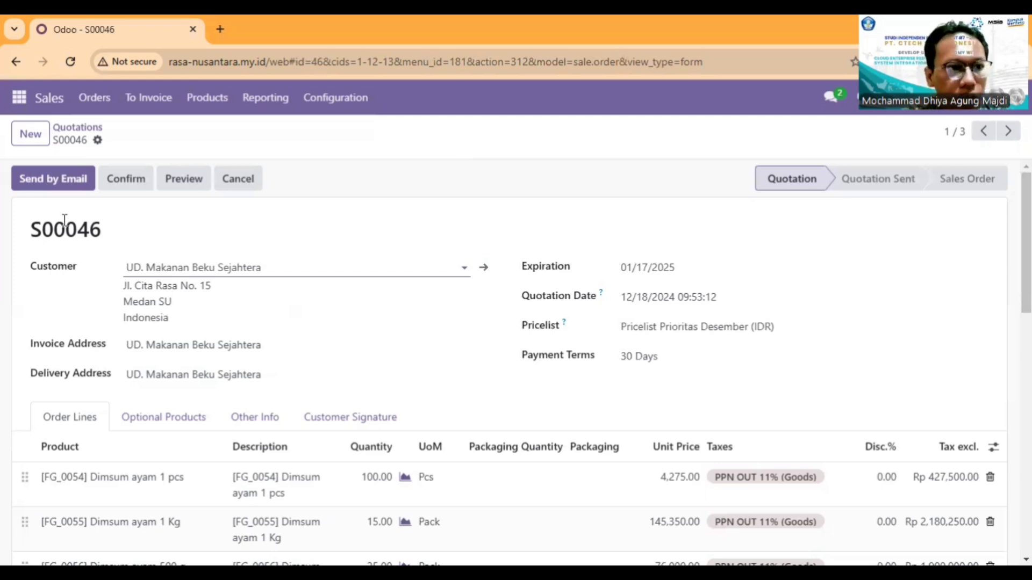
Step: Email the prepared quotations with their PDF attachments to UD. Makanan Beku Sejahtera, CV. Makanan Segar and PT. Frozen Delight
left_click(54, 180)
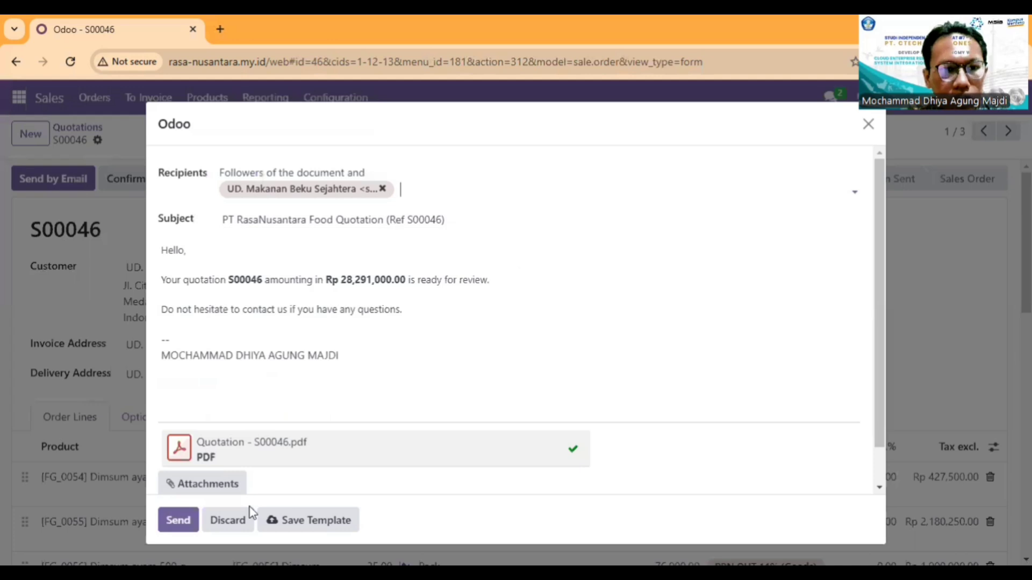
left_click(181, 520)
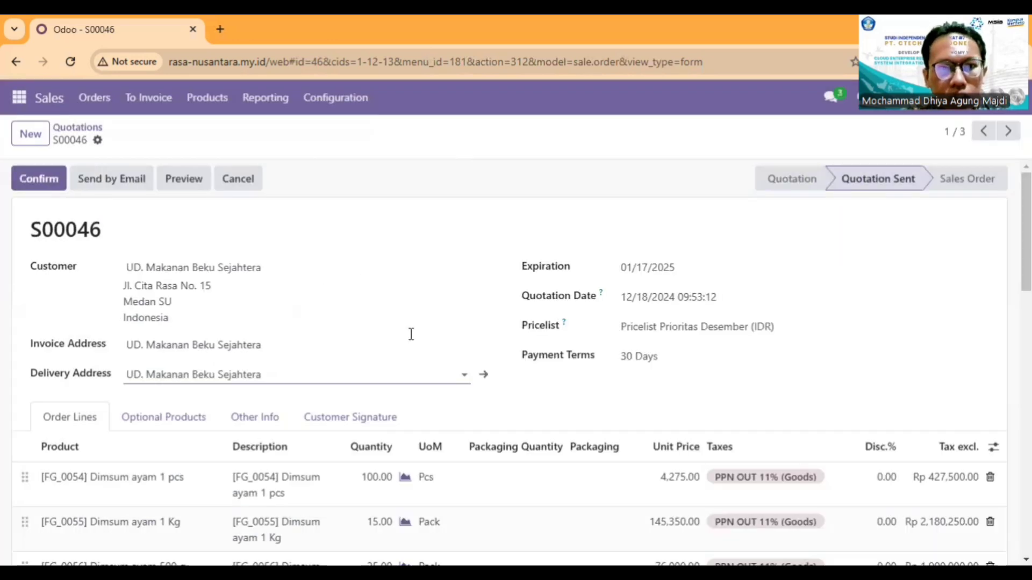
left_click(59, 184)
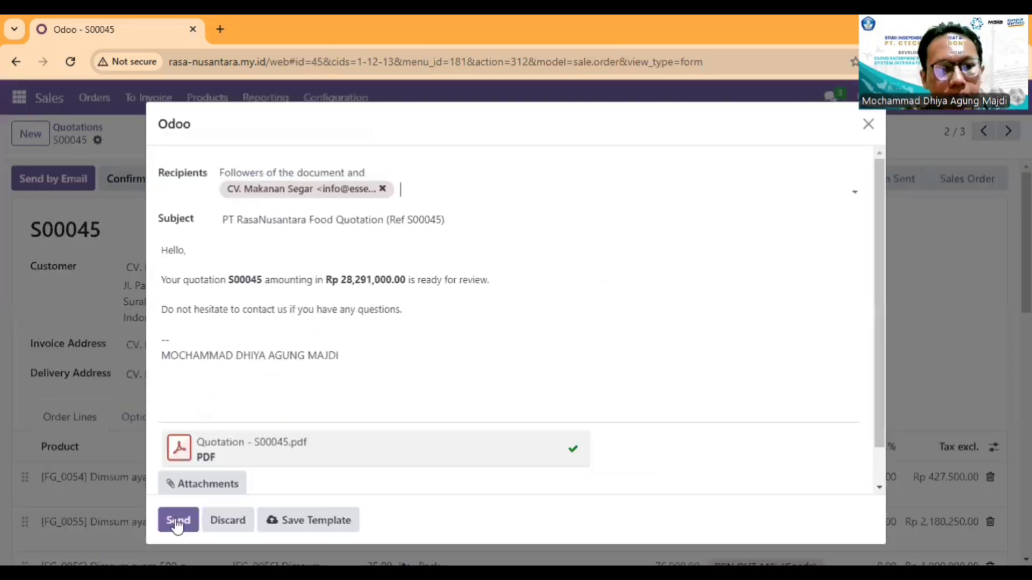
left_click(176, 523)
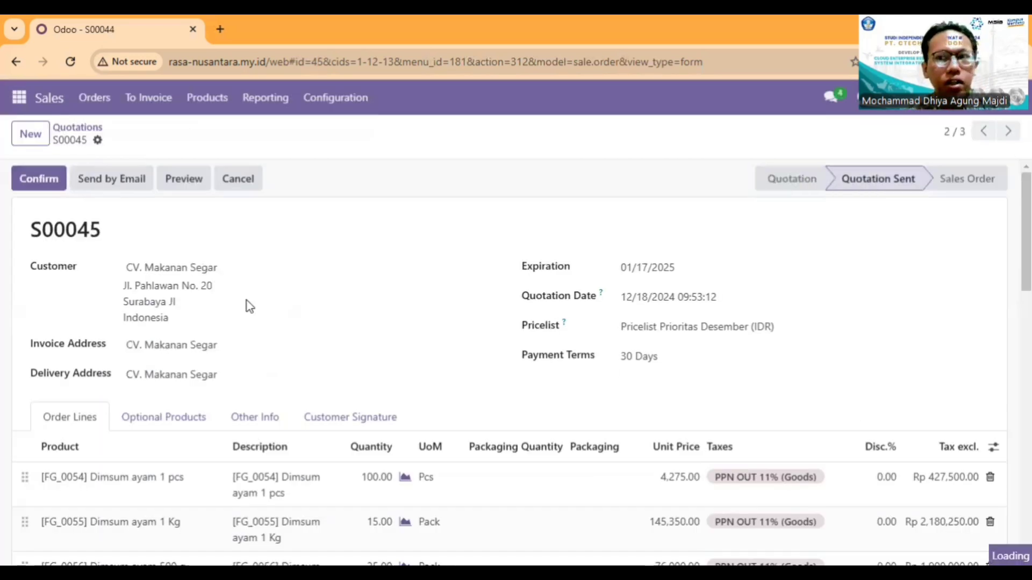
left_click(66, 183)
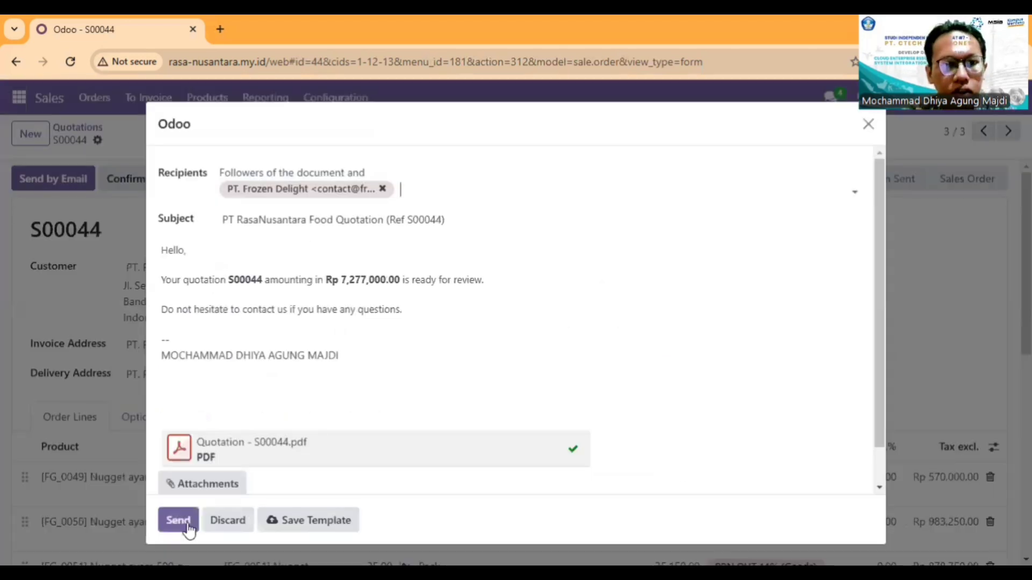
left_click(188, 529)
Step: Go back through the emailed quotations to check their status, and review the UD. Makanan Beku Sejahtera quotation's details
left_click(986, 136)
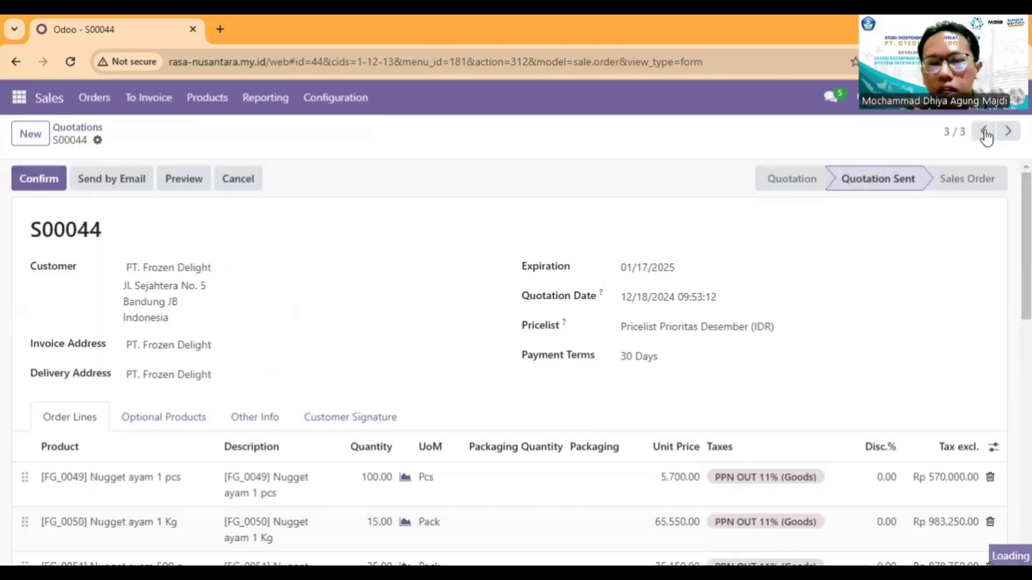
left_click(985, 131)
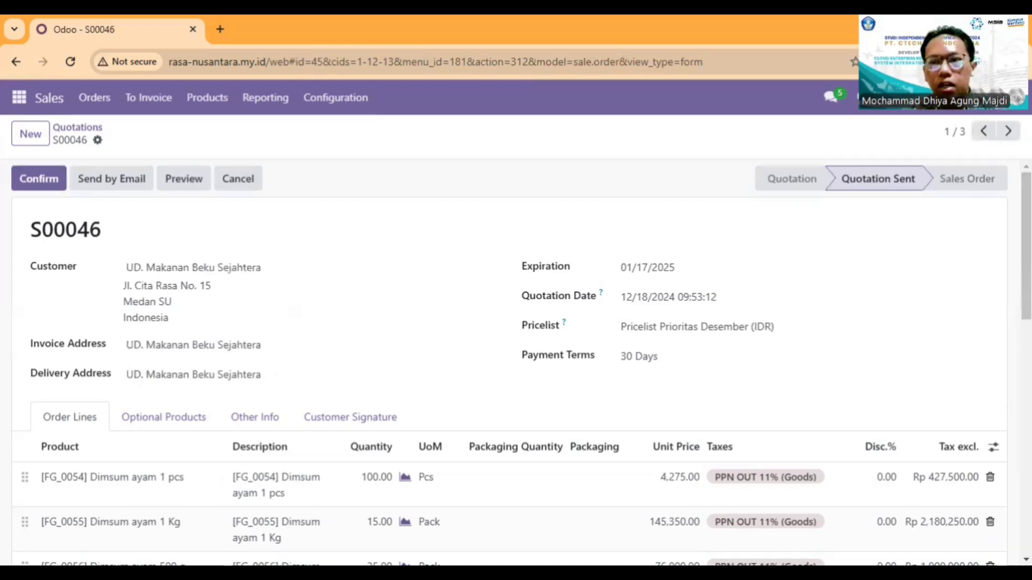
left_click(1008, 132)
left_click(986, 139)
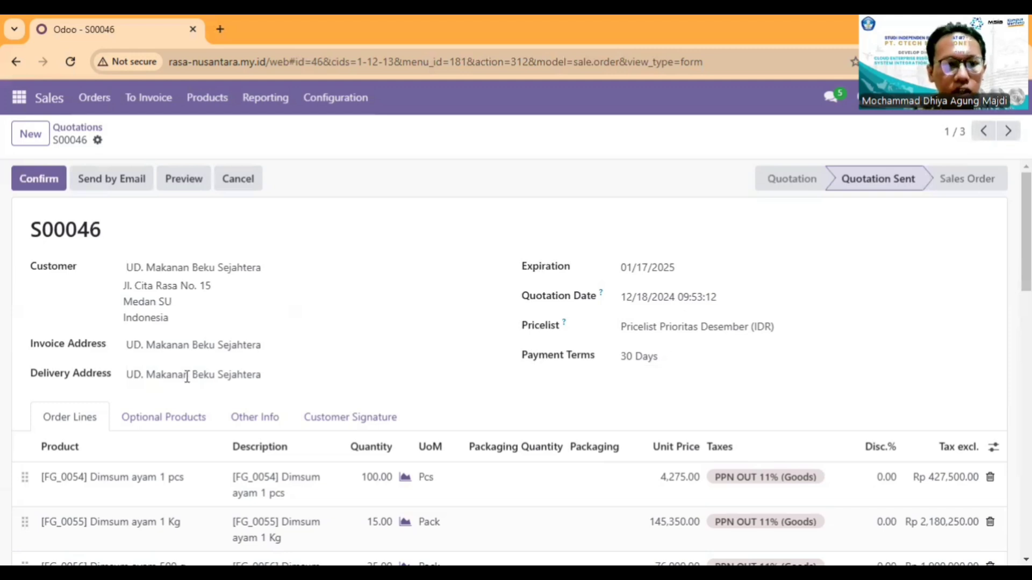
scroll(531, 361, "down", 1)
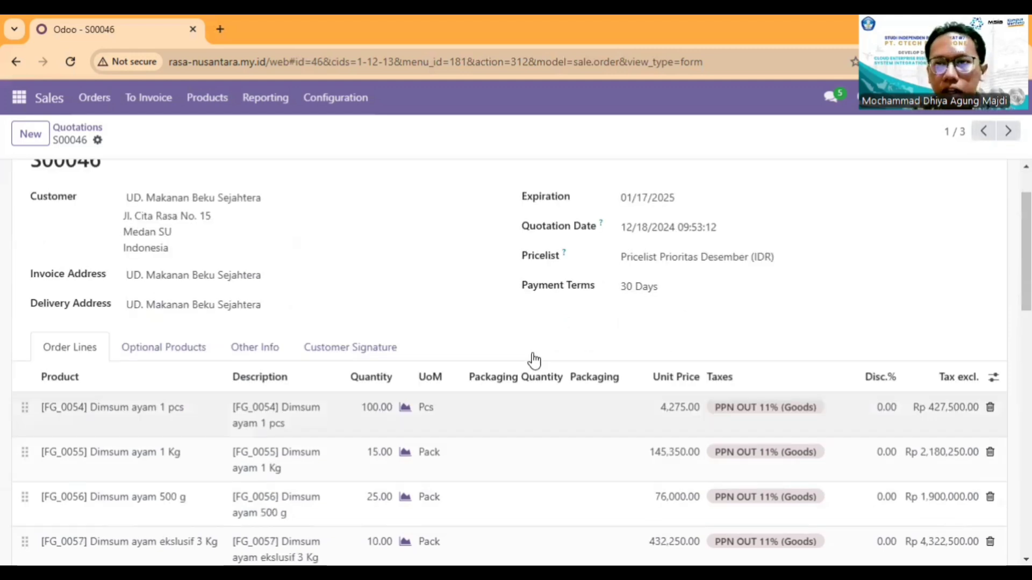
scroll(534, 360, "up", 1)
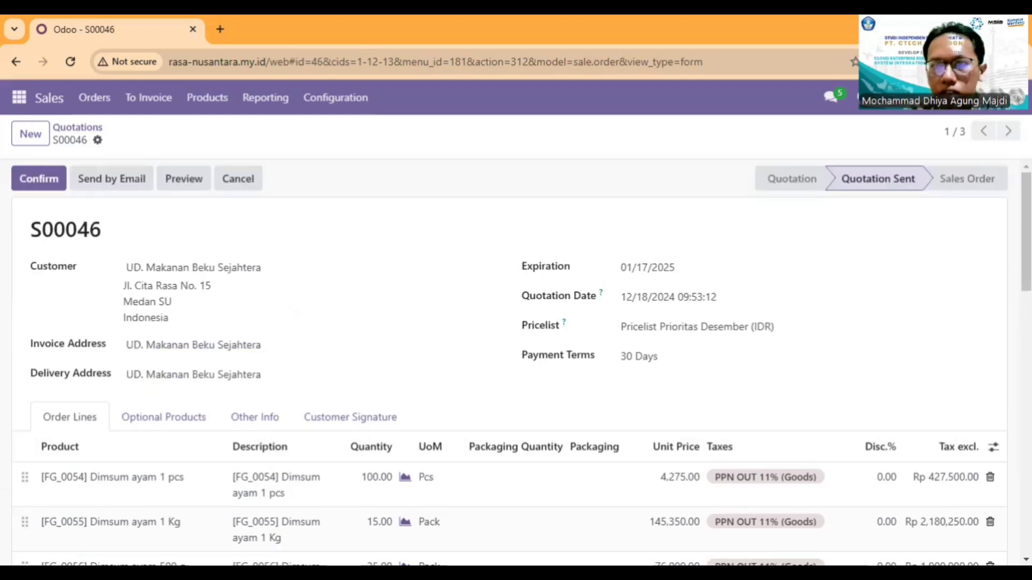
Step: Go forward to the PT. Frozen Delight quotation and back to UD. Makanan Beku Sejahtera, examining its pricelist and order lines
left_click(1008, 132)
left_click(1006, 132)
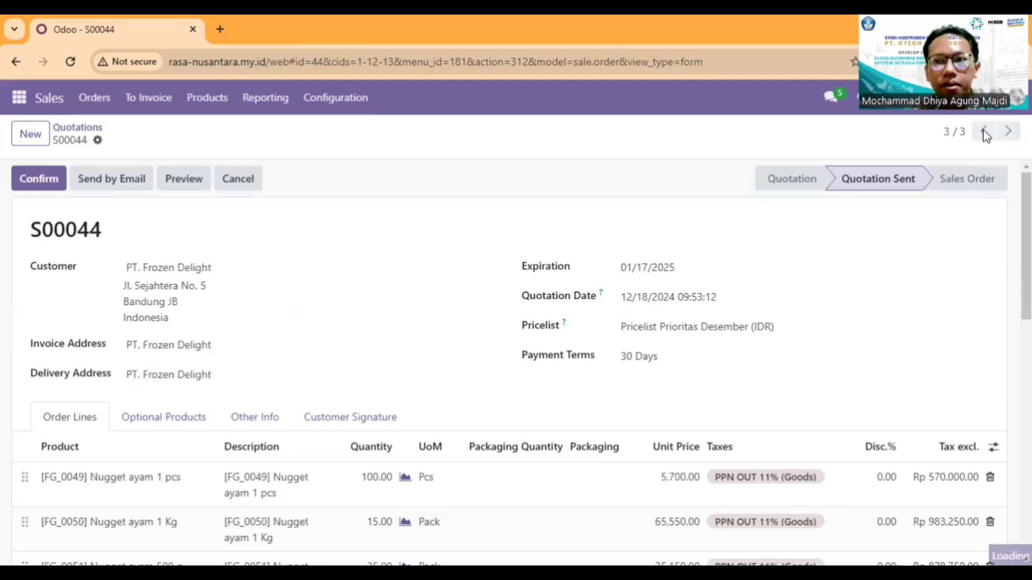
left_click(985, 131)
left_click(985, 131)
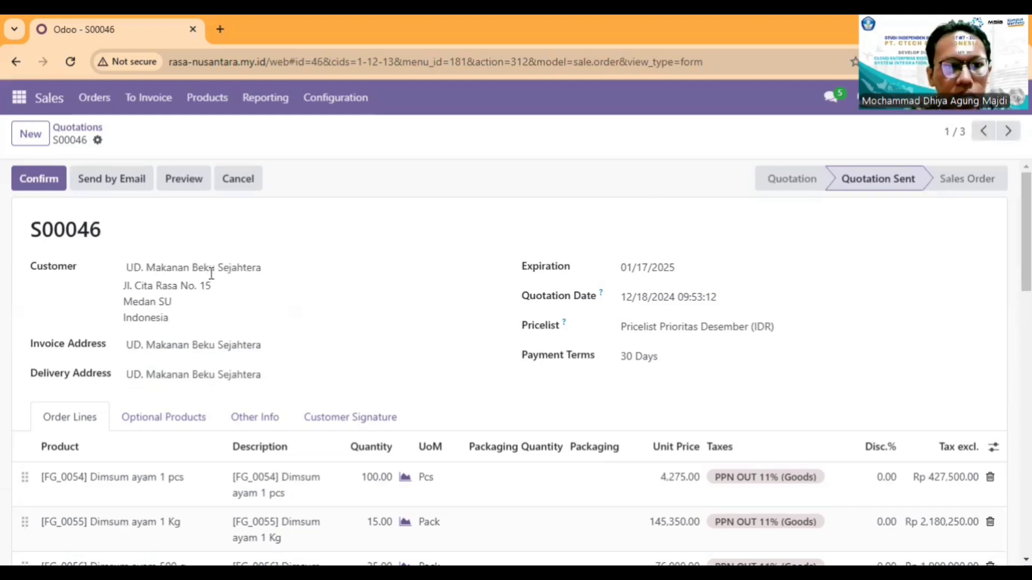
scroll(525, 333, "down", 1)
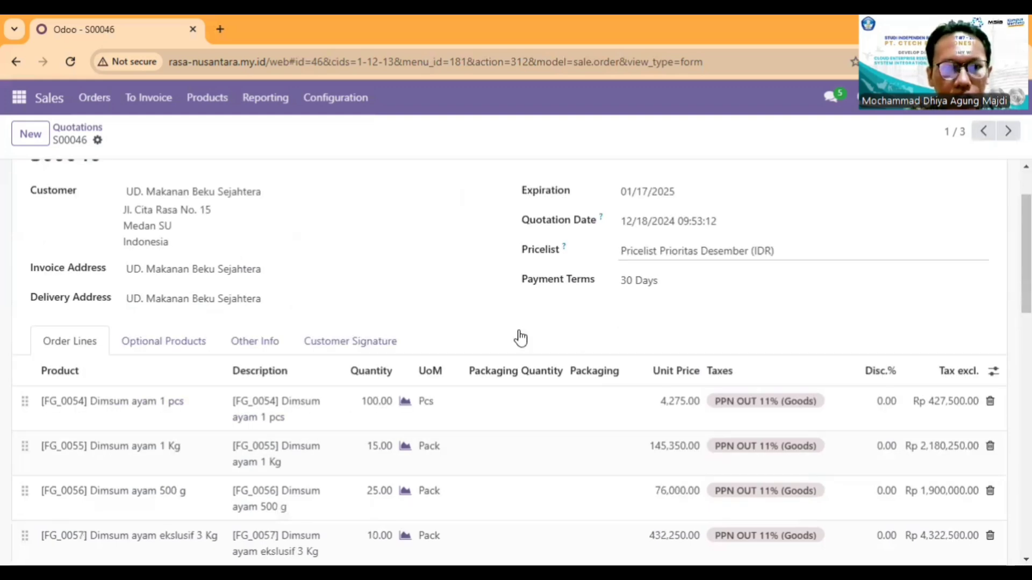
Step: Examine the UD. Makanan Beku Sejahtera quotation's dimsum order lines, total, pricelist and payment terms
scroll(519, 333, "down", 3)
scroll(337, 426, "down", 3)
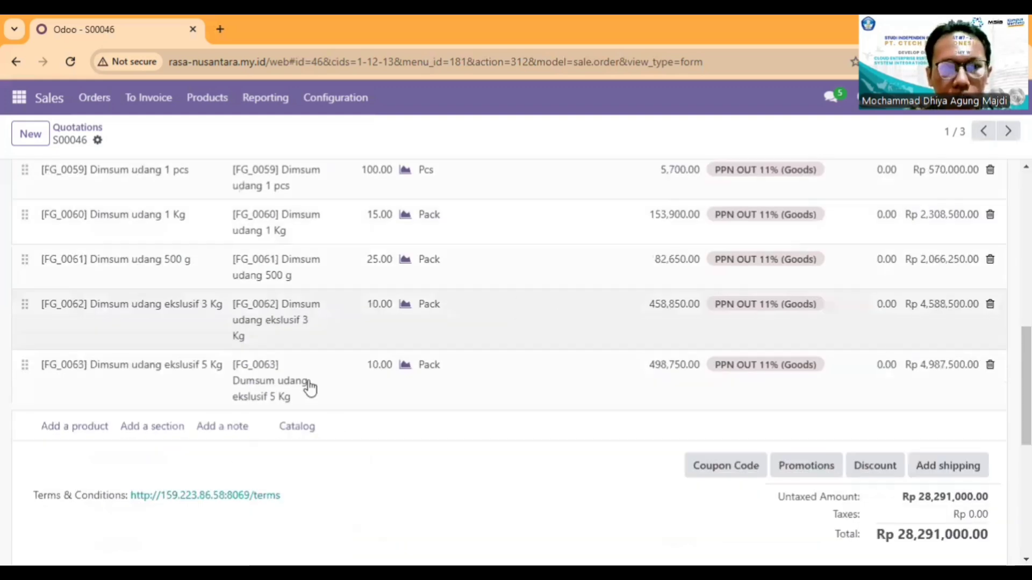
scroll(361, 371, "up", 5)
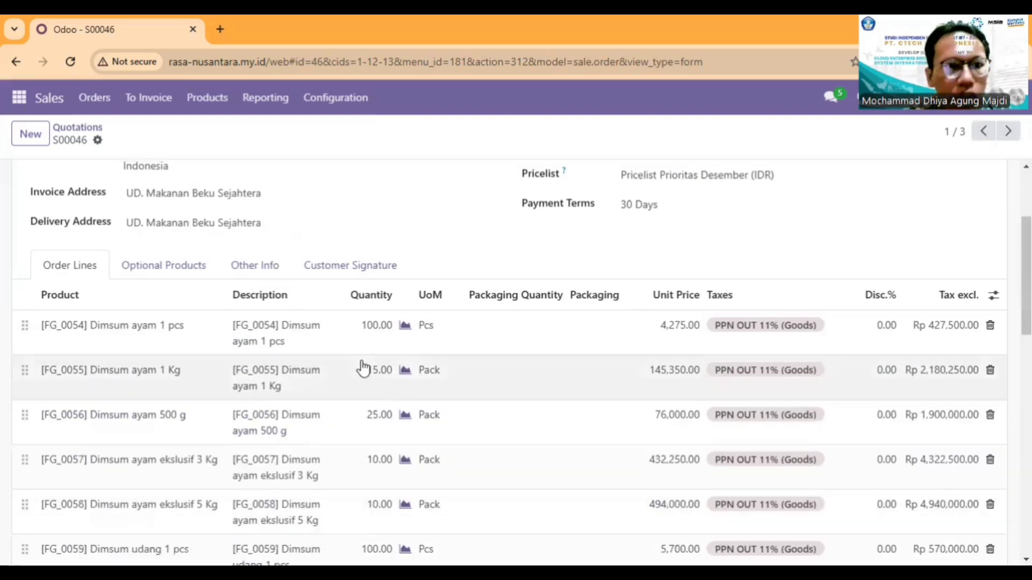
scroll(127, 424, "up", 1)
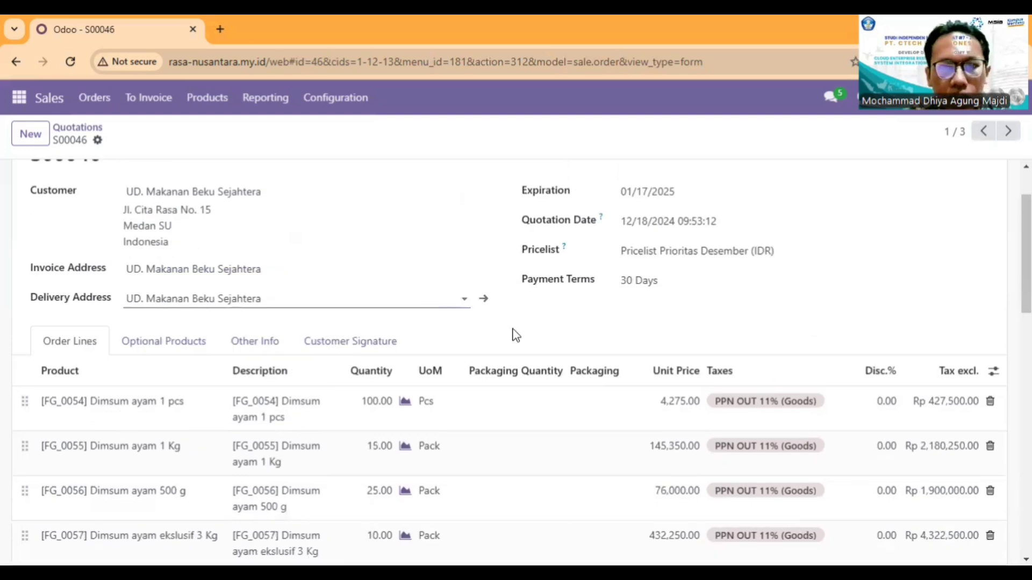
scroll(403, 396, "down", 5)
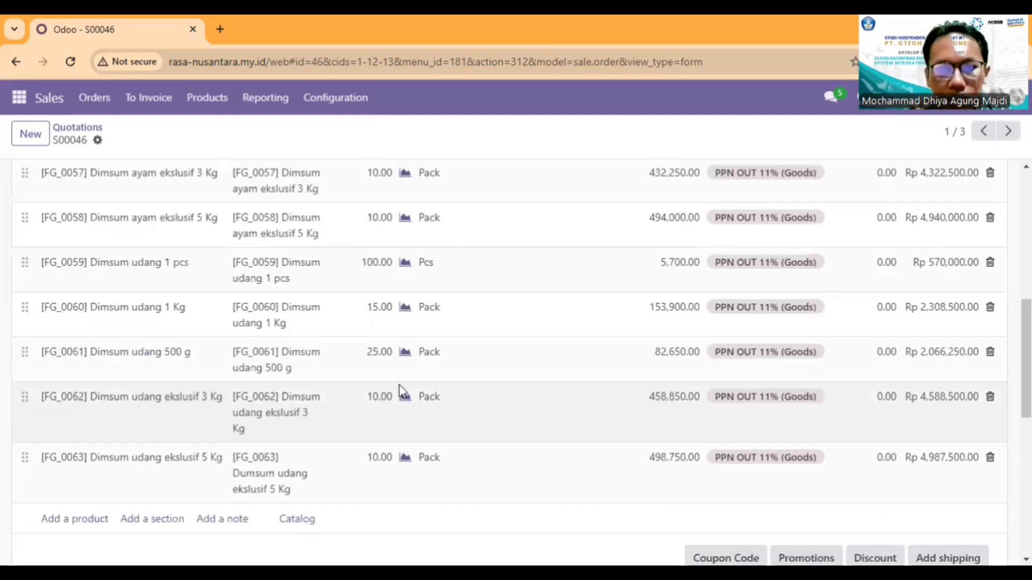
scroll(400, 388, "down", 2)
scroll(309, 319, "up", 5)
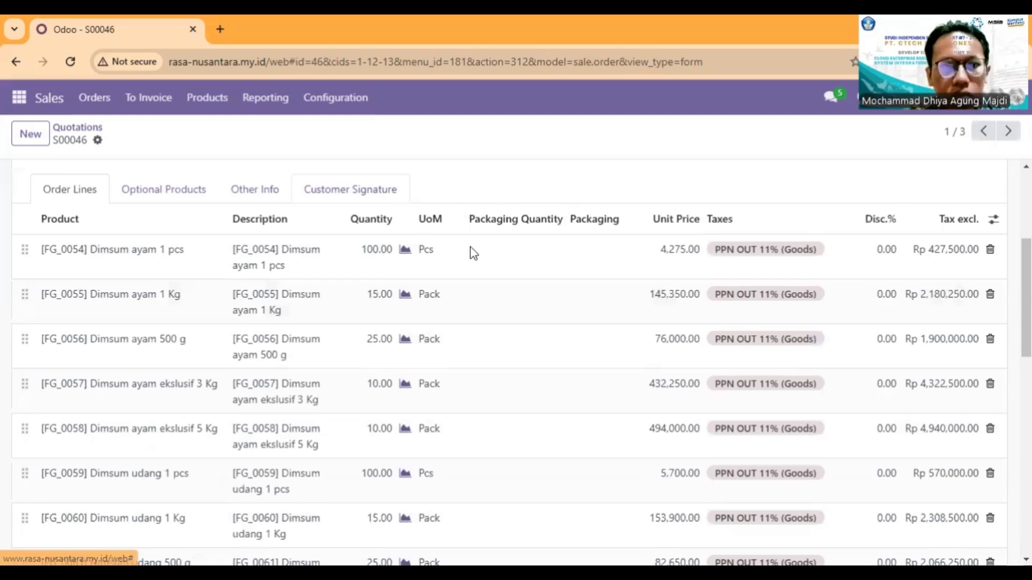
scroll(473, 253, "up", 4)
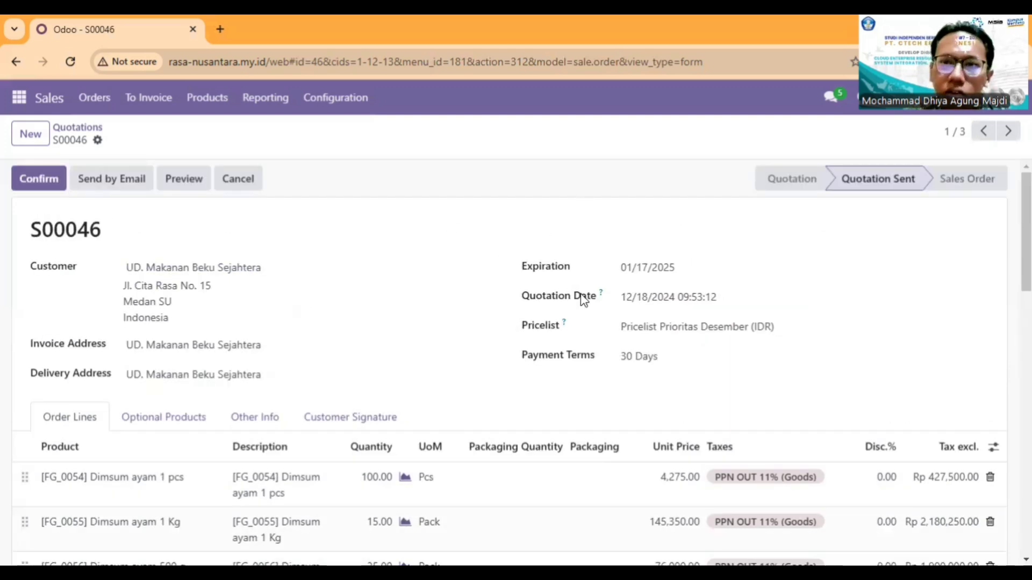
Step: Confirm the UD. Makanan Beku Sejahtera quotation as a sales order and check its order lines and status
left_click(38, 179)
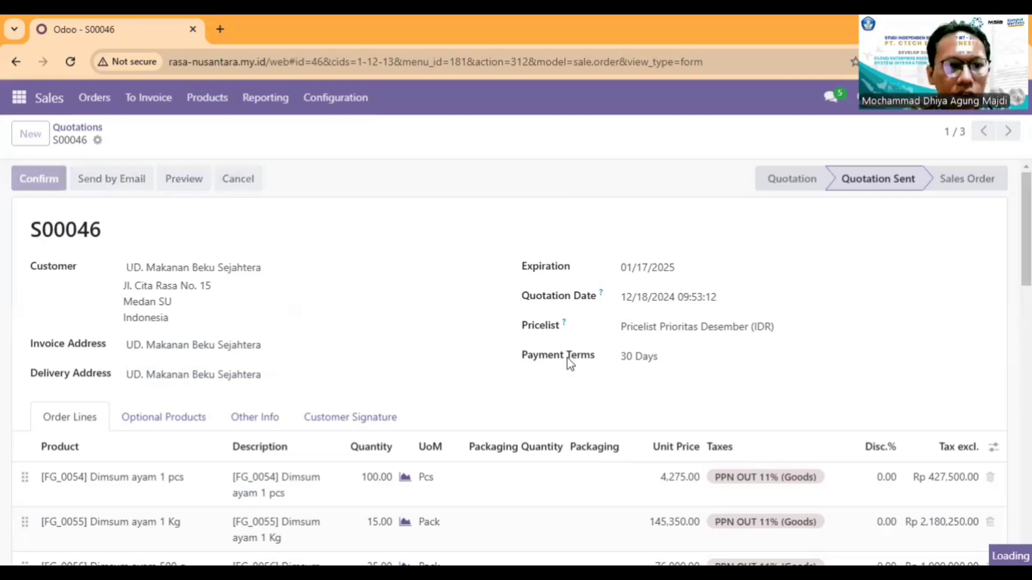
scroll(598, 356, "down", 15)
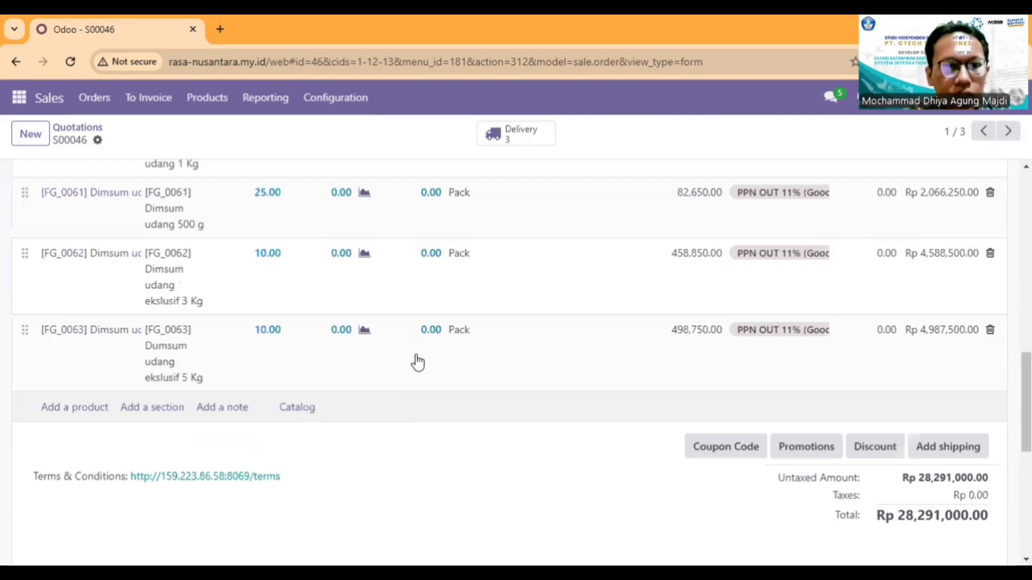
scroll(419, 363, "up", 4)
scroll(428, 366, "up", 10)
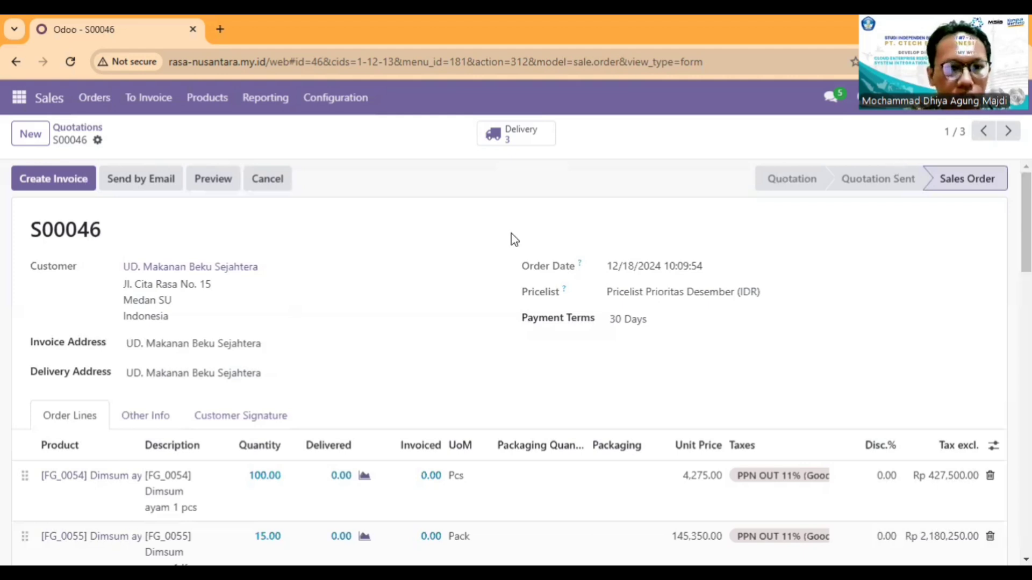
scroll(636, 216, "down", 3)
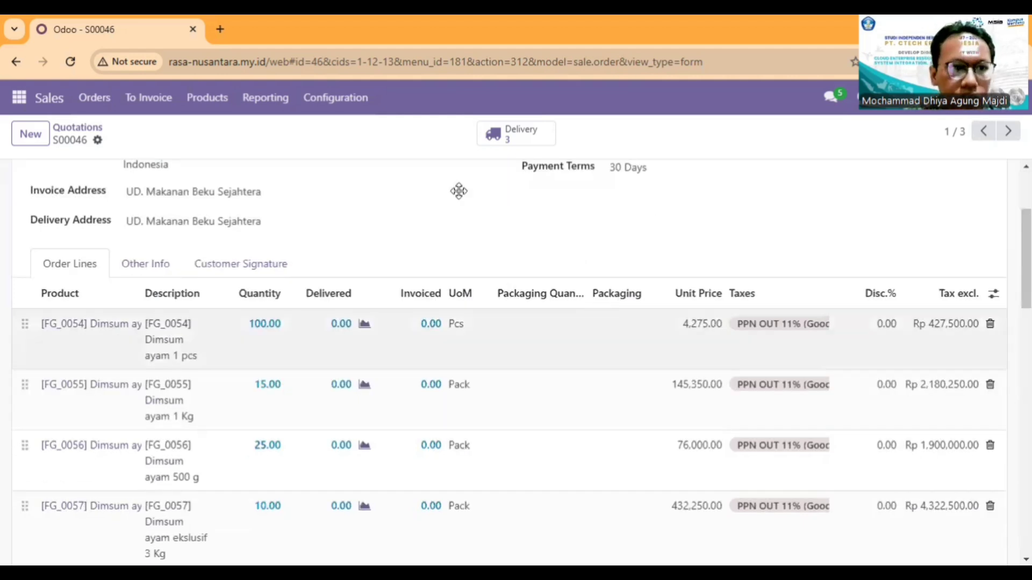
scroll(860, 162, "up", 3)
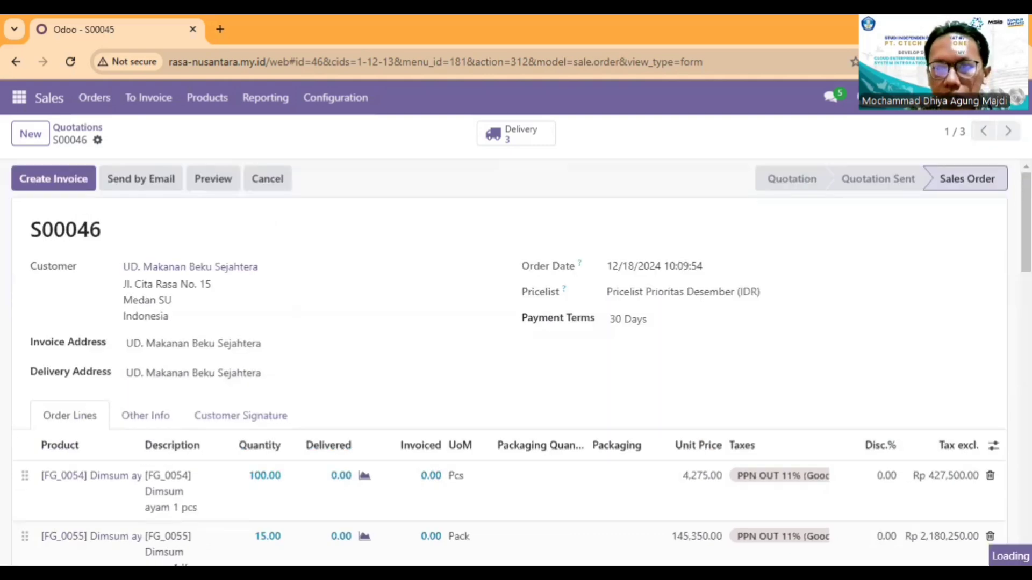
Step: Go forward to the CV. Makanan Segar quotation and examine its dimsum quantities and unit prices
left_click(1008, 131)
scroll(581, 218, "down", 3)
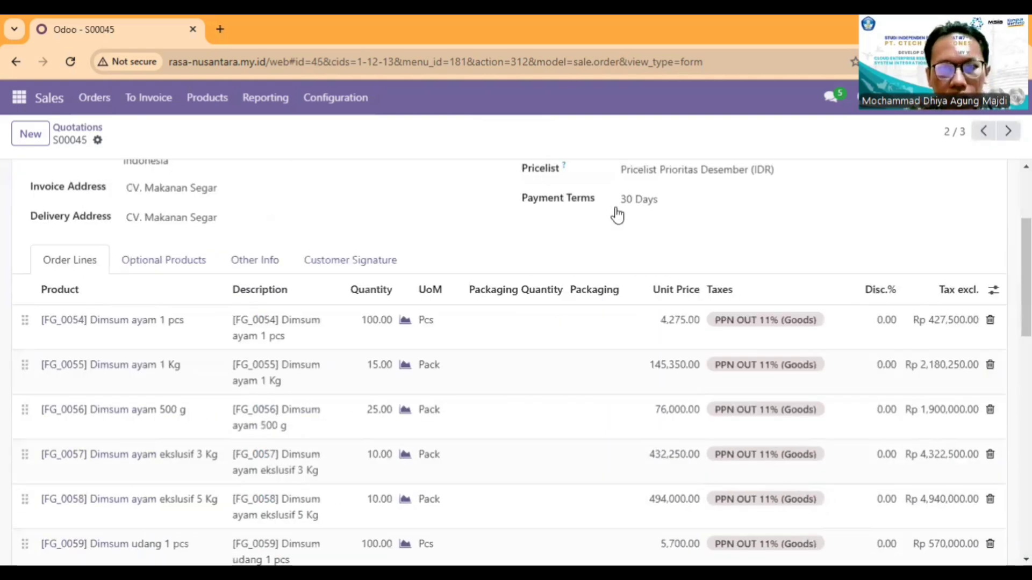
scroll(493, 203, "down", 1)
scroll(476, 201, "up", 1)
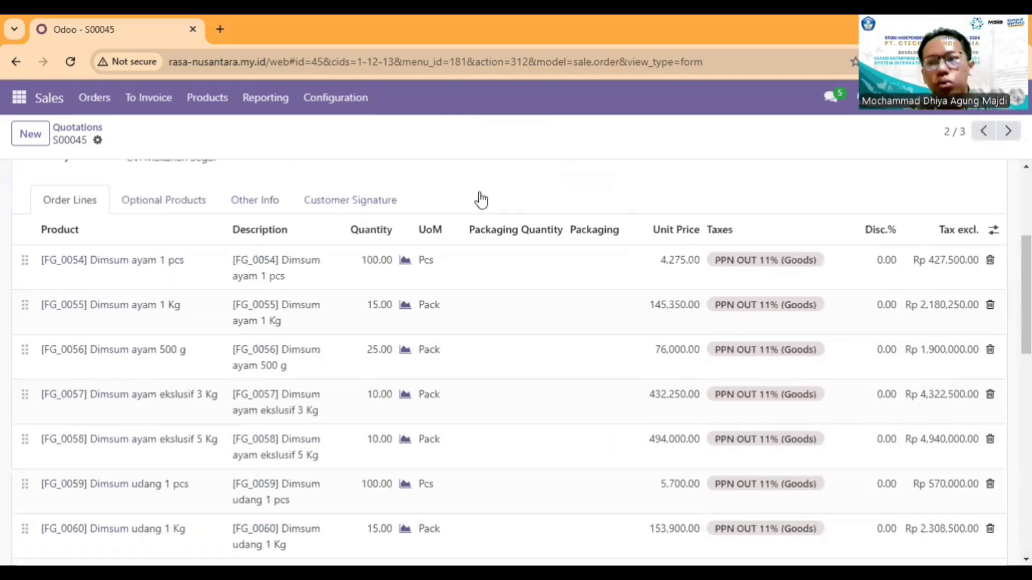
scroll(482, 203, "down", 5)
scroll(511, 226, "up", 2)
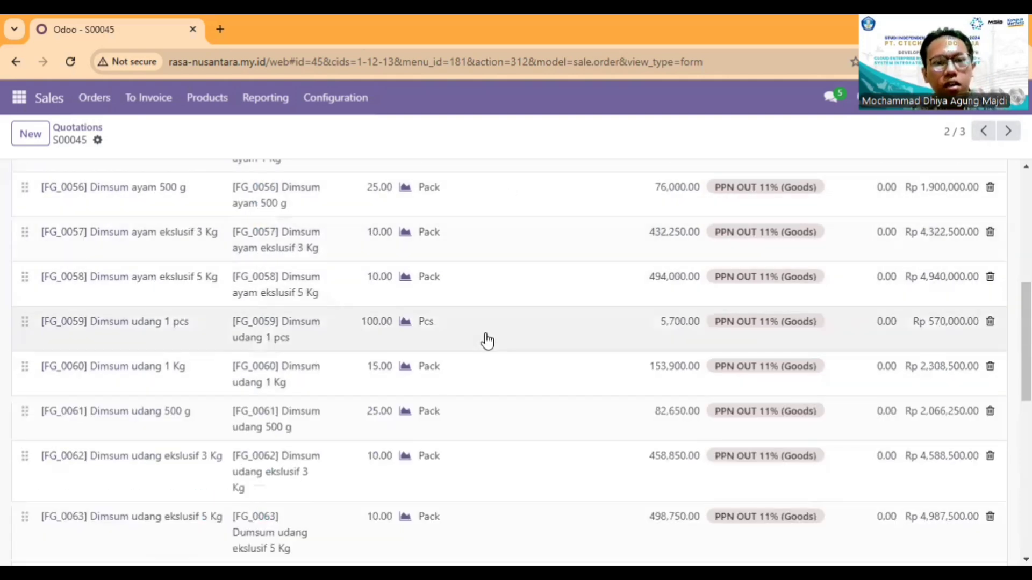
scroll(486, 340, "up", 1)
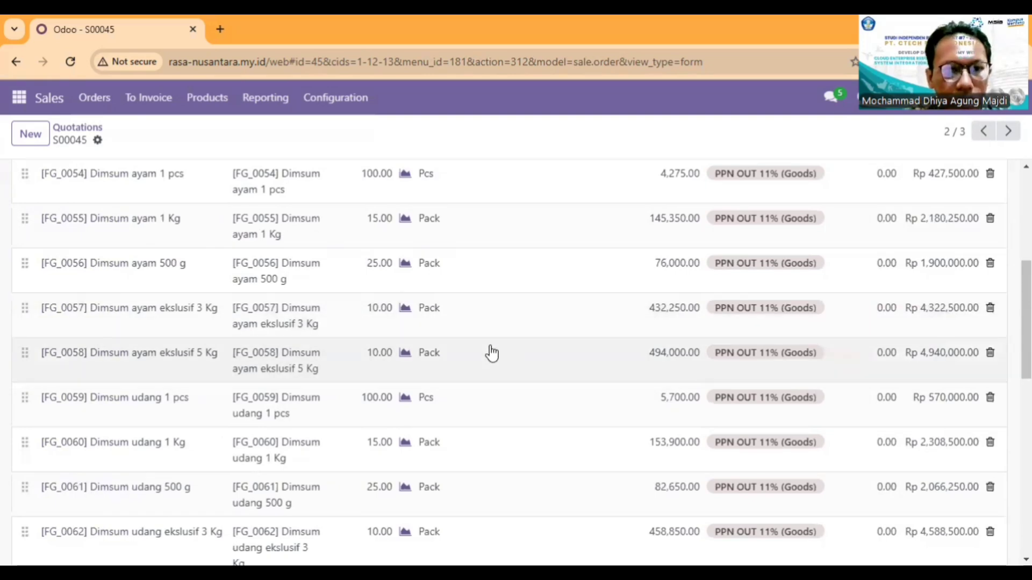
scroll(491, 353, "up", 1)
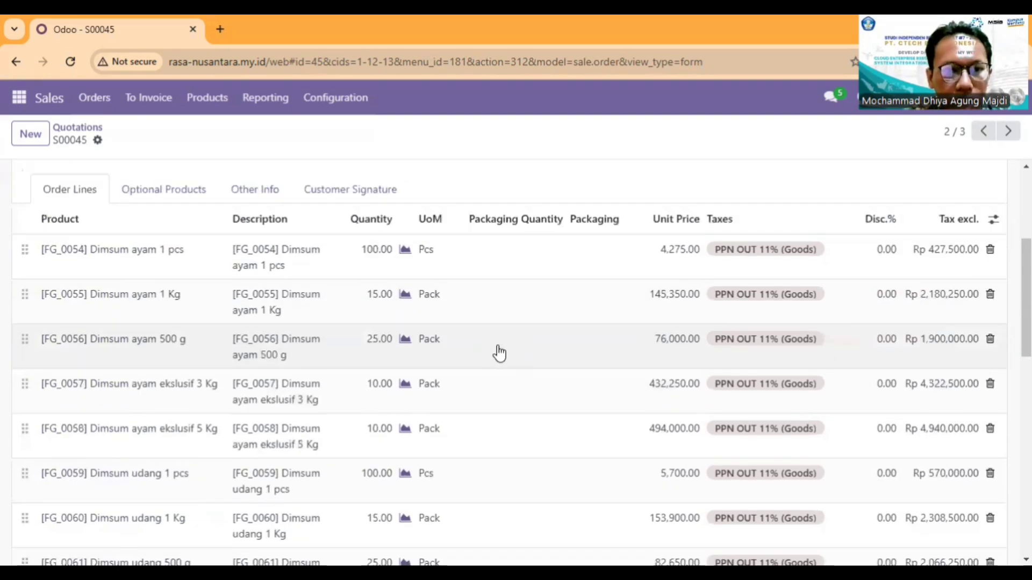
scroll(499, 353, "down", 2)
scroll(491, 421, "down", 1)
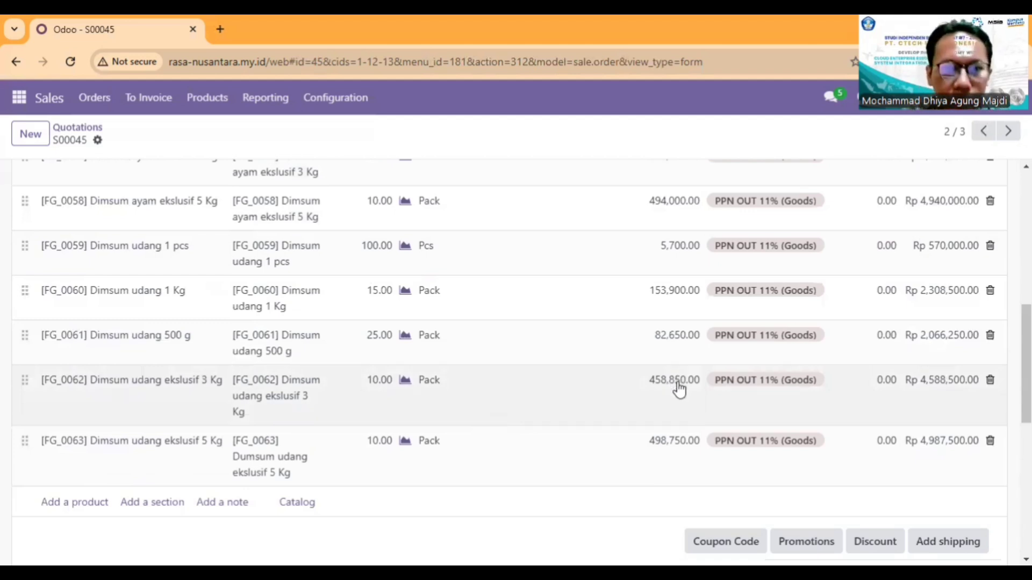
Step: Set the unit prices of Dimsum udang ekslusif 3 Kg to 450,000 and Dimsum udang ekslusif 5 Kg to 475,000
left_click(679, 381)
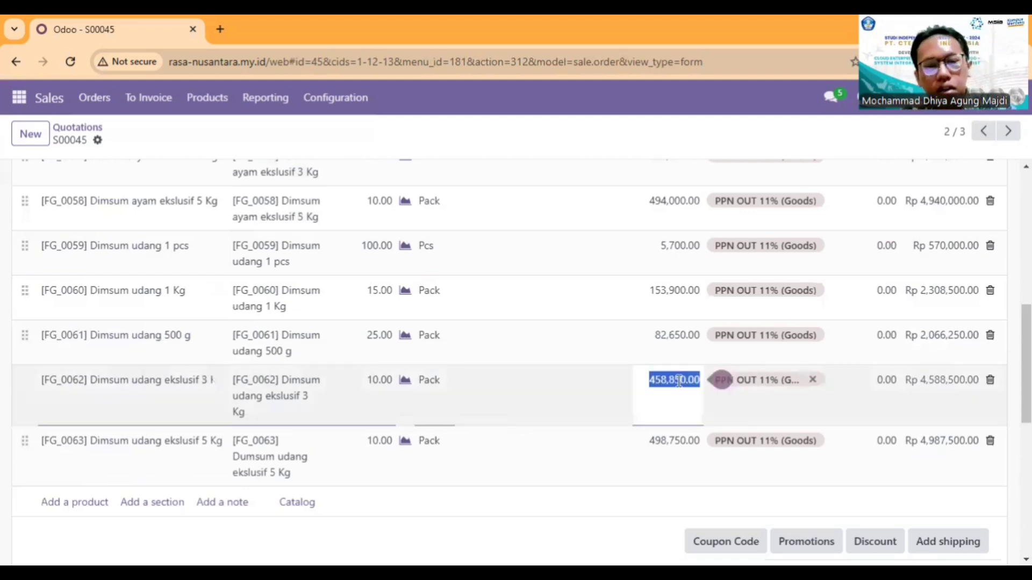
type("450")
left_click(676, 444)
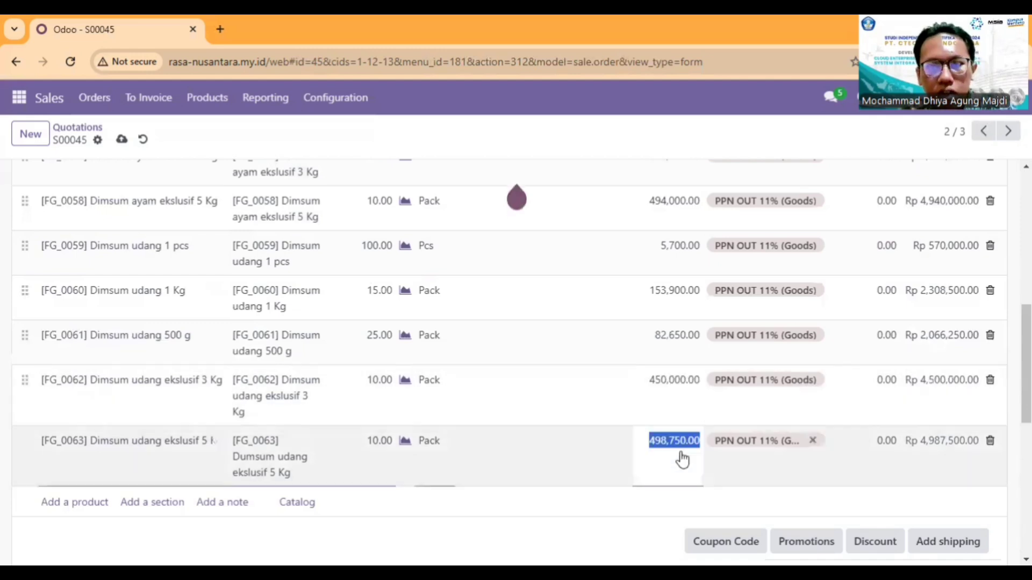
type("475000")
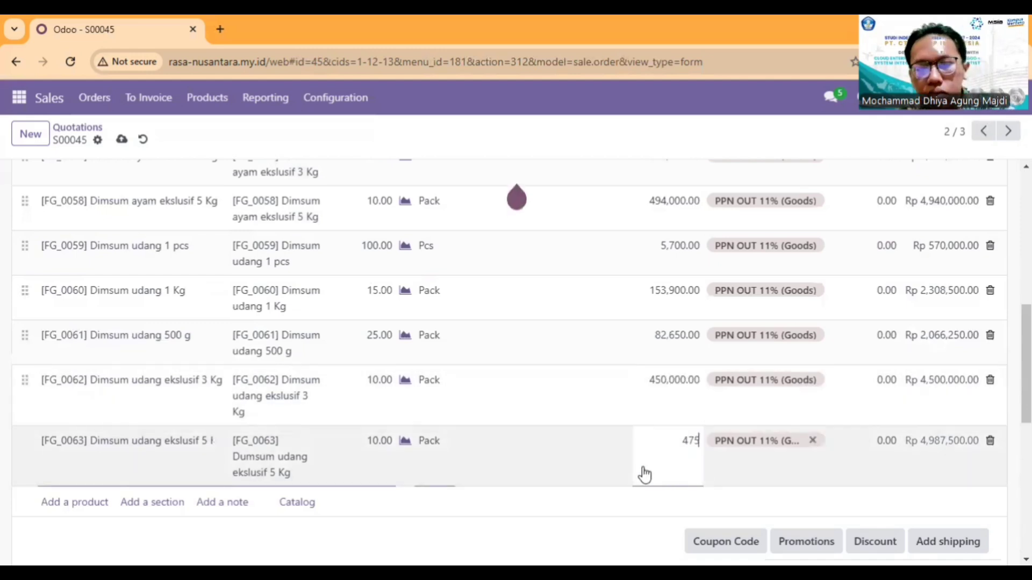
left_click(556, 539)
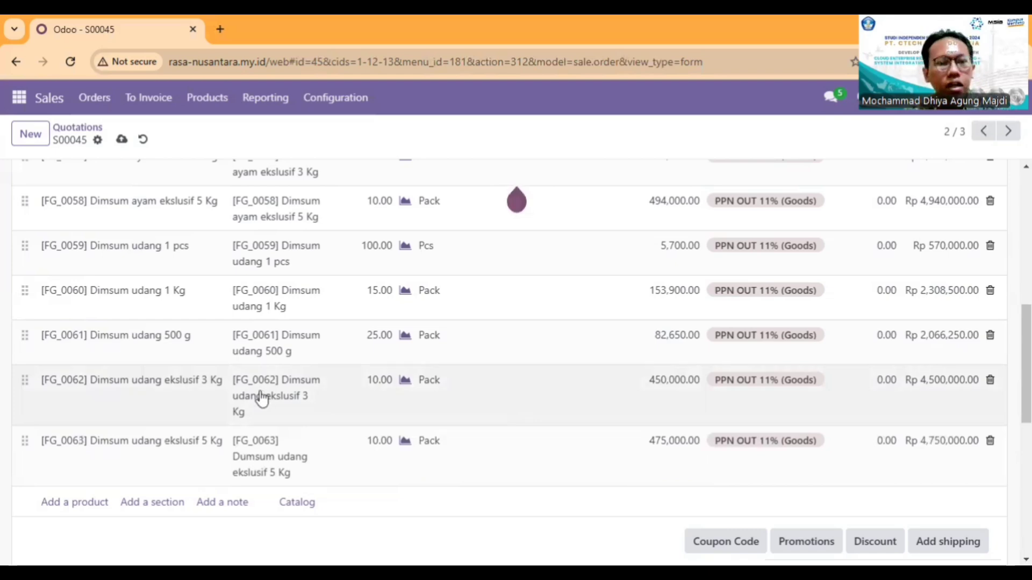
Step: Review the repriced CV. Makanan Segar quotation, checking its customer details, order lines and total amount
scroll(262, 398, "up", 4)
scroll(262, 398, "up", 3)
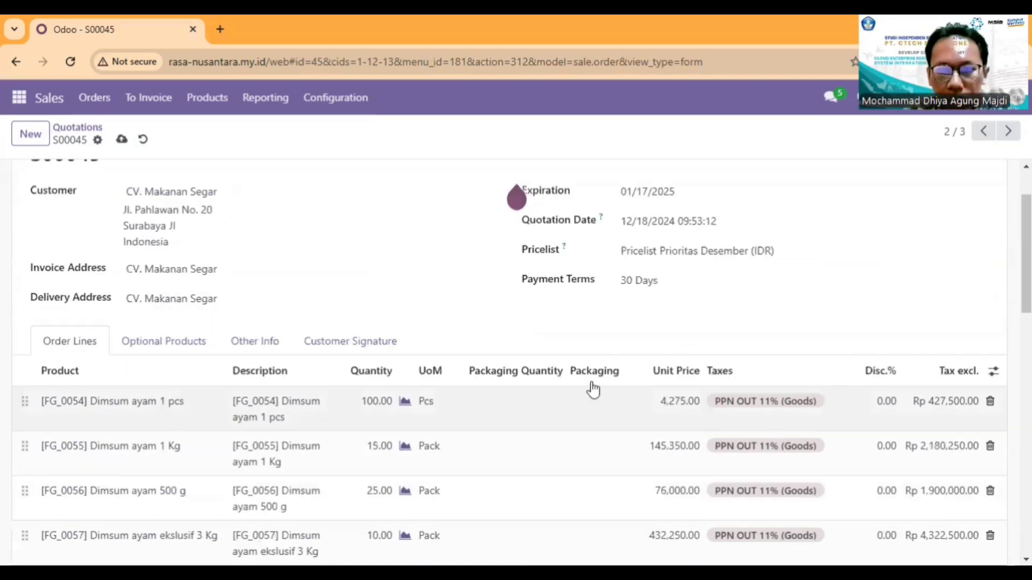
scroll(345, 408, "down", 3)
scroll(294, 409, "down", 5)
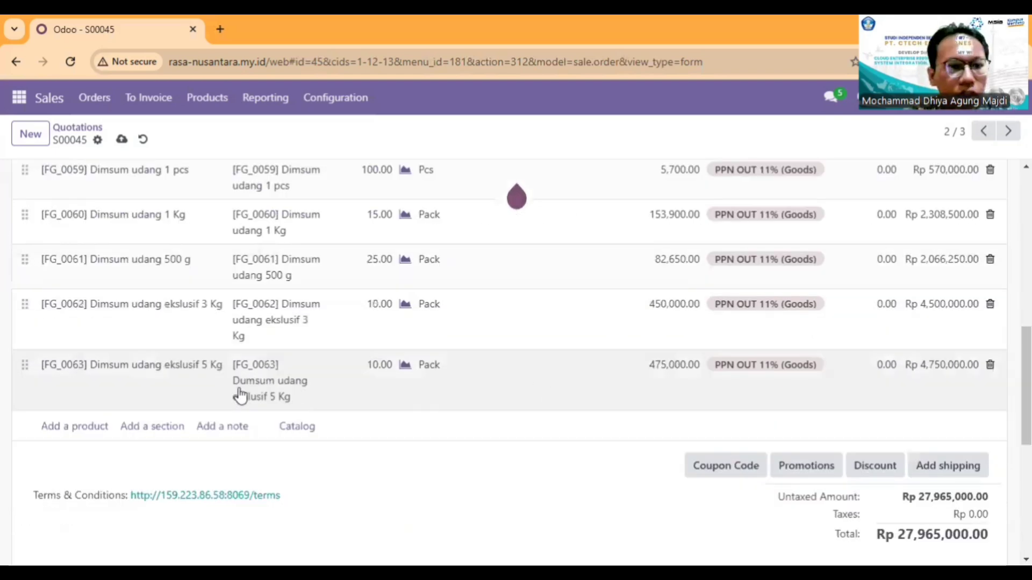
scroll(239, 396, "up", 3)
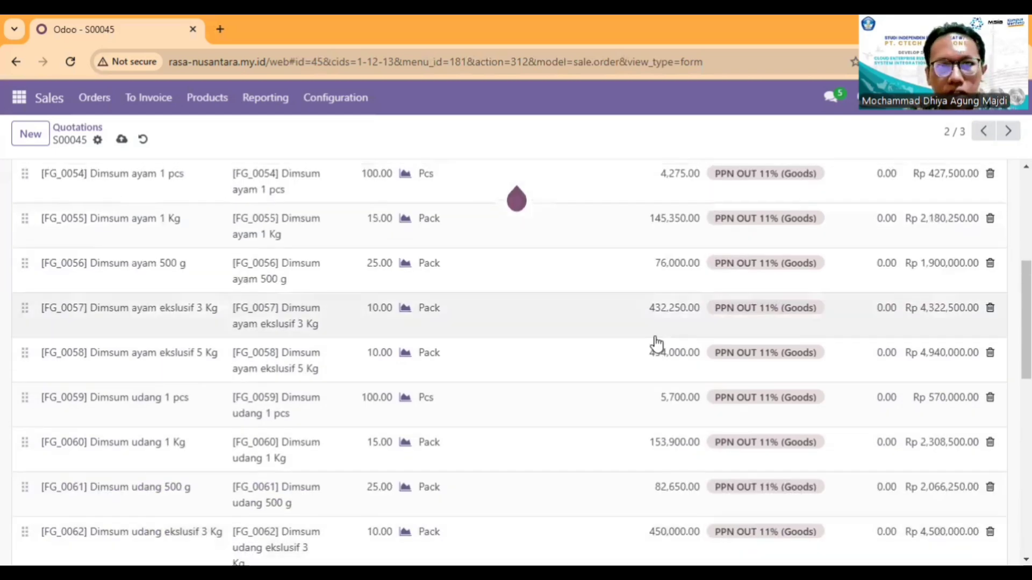
scroll(183, 349, "up", 3)
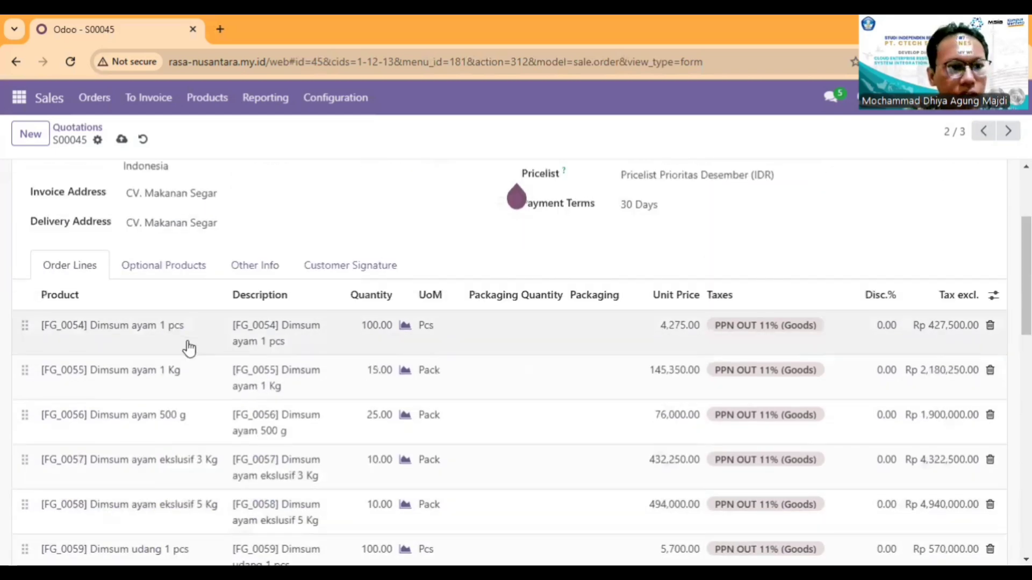
scroll(189, 349, "up", 3)
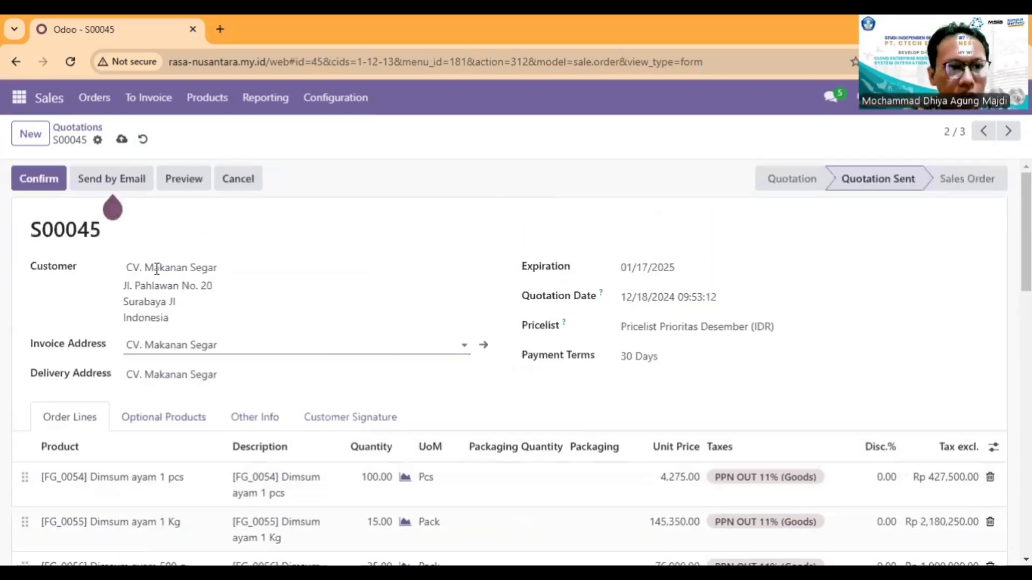
scroll(642, 352, "down", 7)
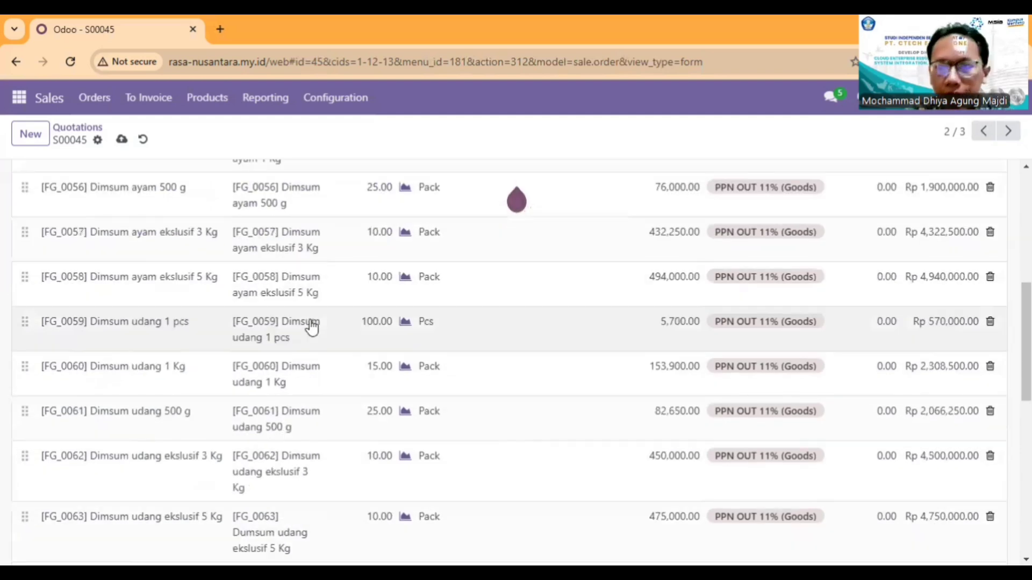
scroll(311, 326, "down", 5)
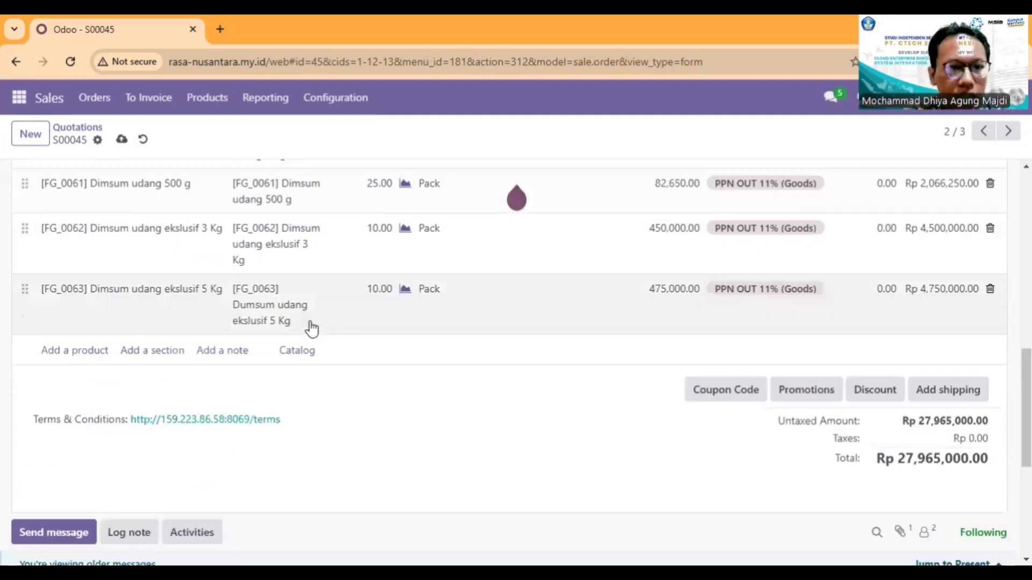
scroll(310, 326, "up", 10)
scroll(155, 291, "up", 2)
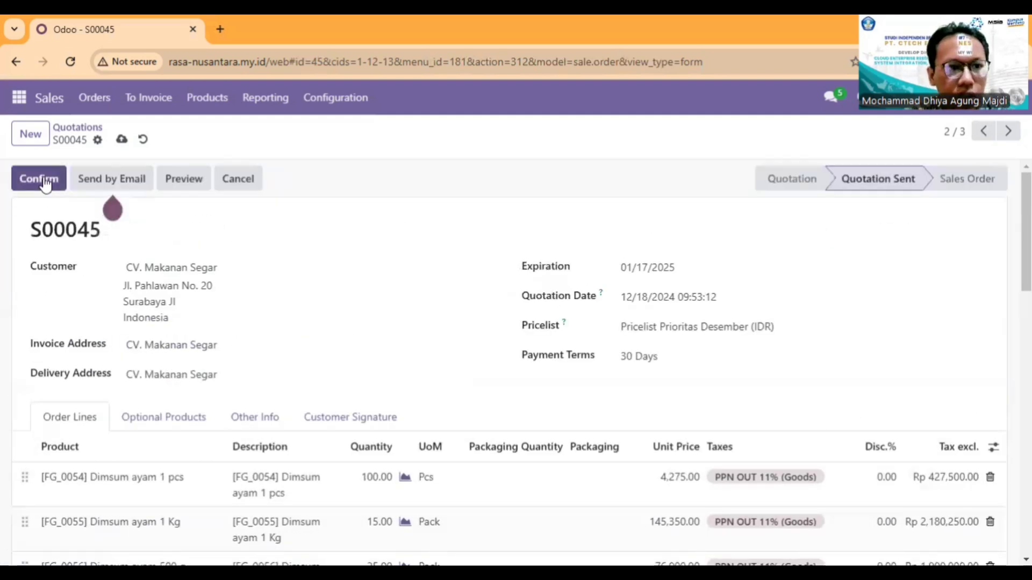
Step: Confirm the CV. Makanan Segar quotation as a sales order and check its total and change log
left_click(38, 179)
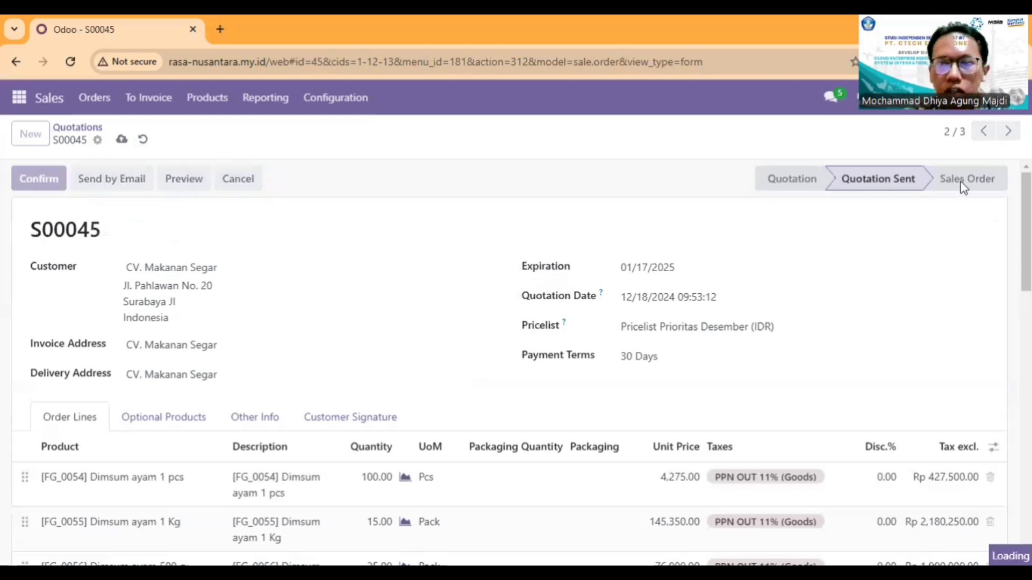
scroll(660, 290, "down", 10)
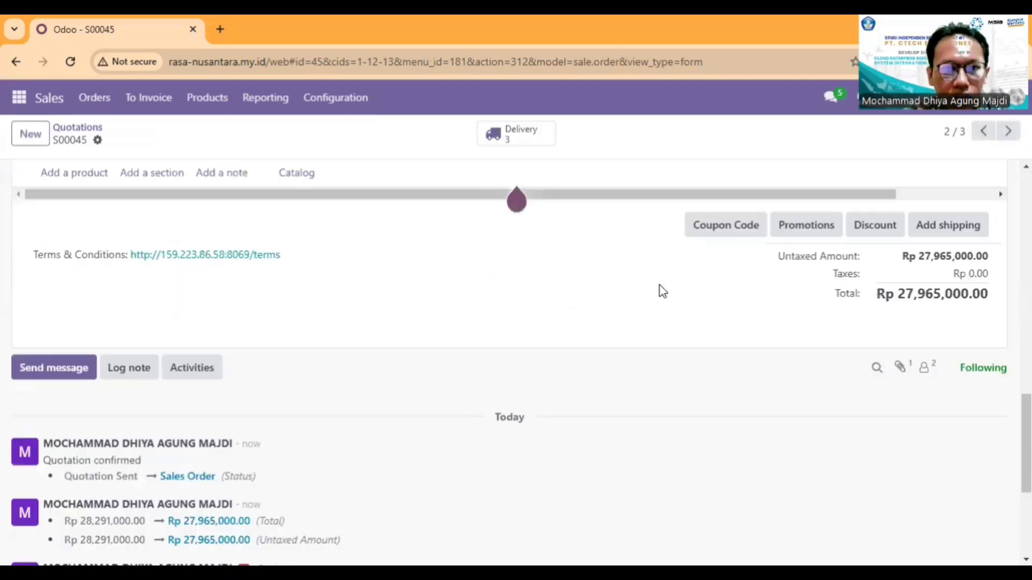
scroll(580, 228, "up", 10)
Step: Go forward to the PT. Frozen Delight quotation and examine its customer details, pricelist and nugget order lines
left_click(1008, 131)
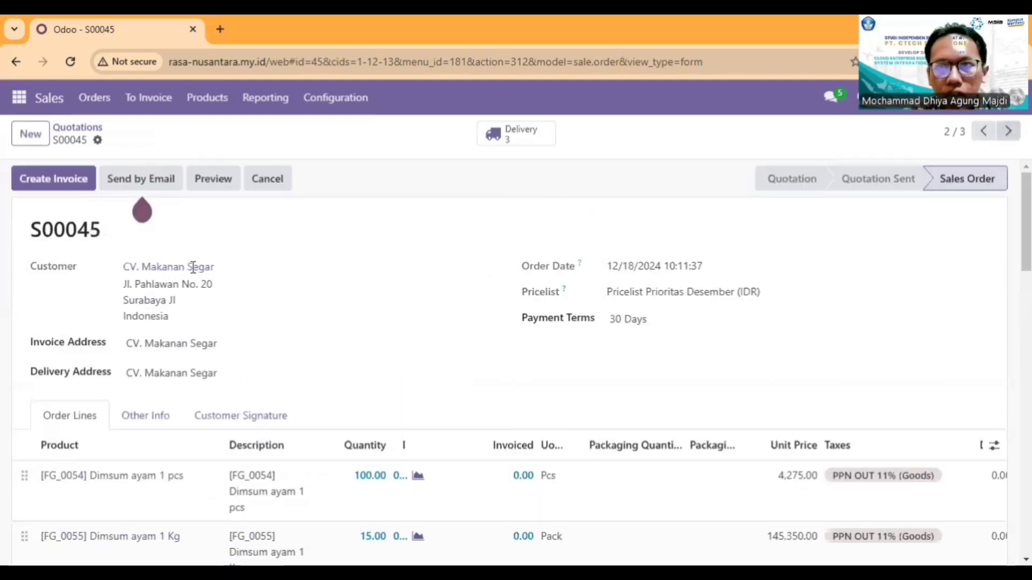
scroll(314, 241, "down", 3)
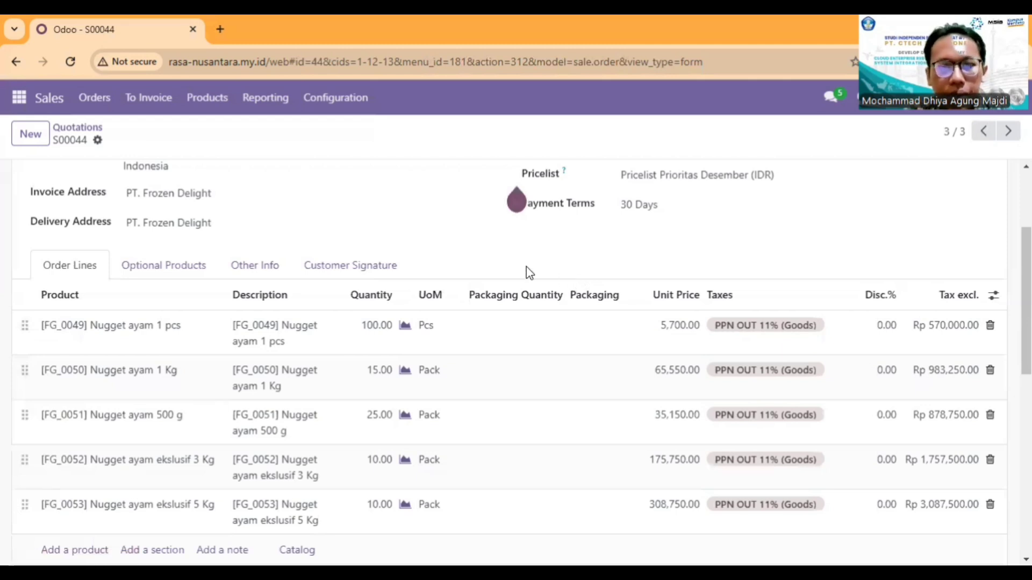
scroll(306, 317, "up", 3)
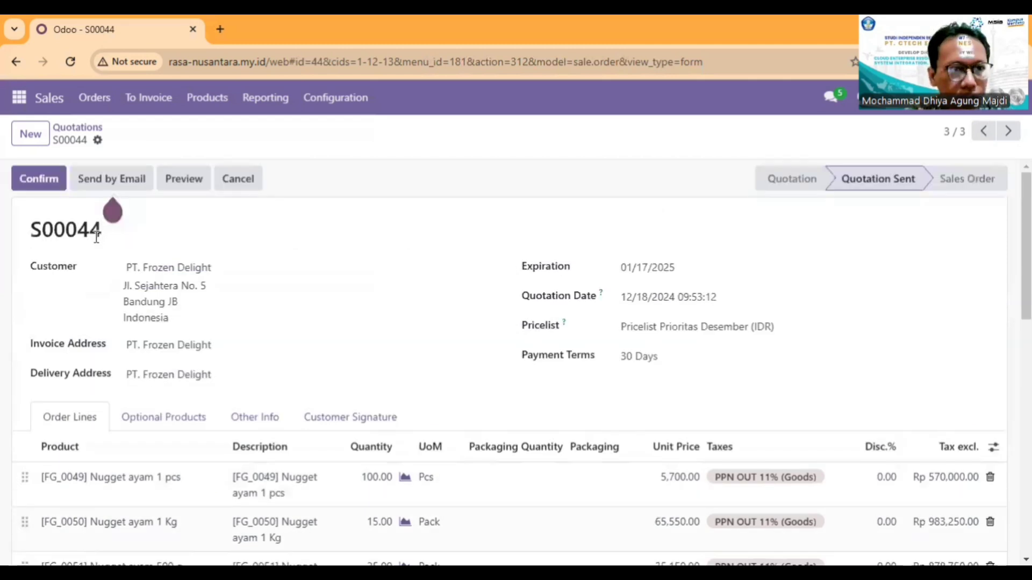
scroll(637, 342, "down", 2)
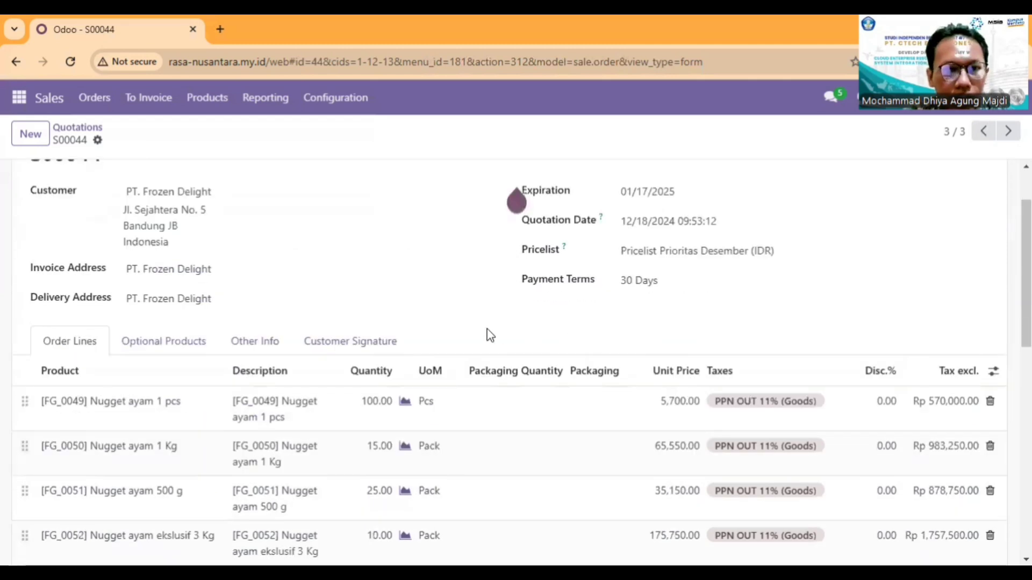
Step: Examine the nugget lines' quantities, unit prices and discounts alongside the PT. Frozen Delight quotation's payment terms
scroll(661, 327, "down", 2)
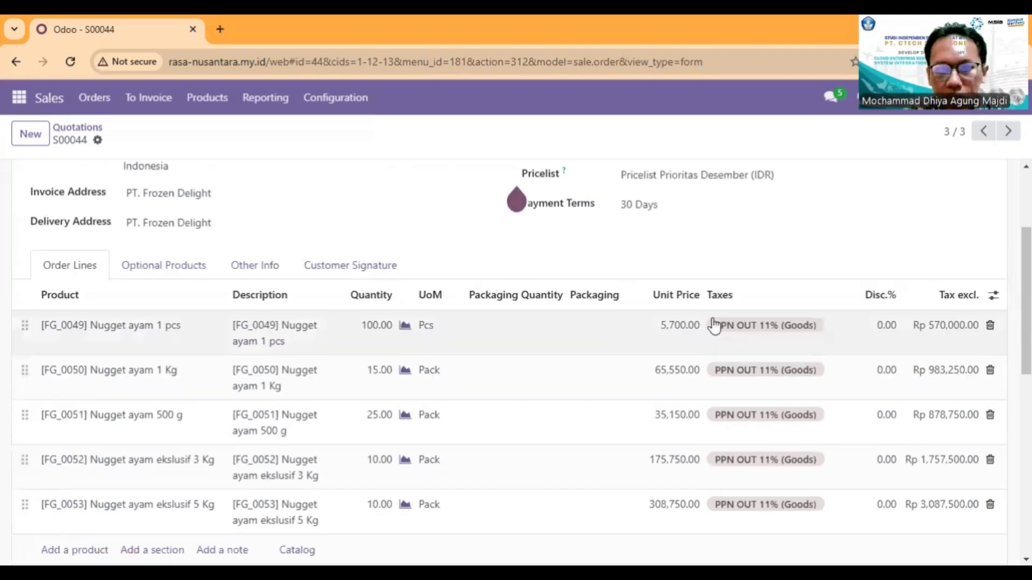
scroll(537, 442, "up", 2)
scroll(380, 446, "down", 2)
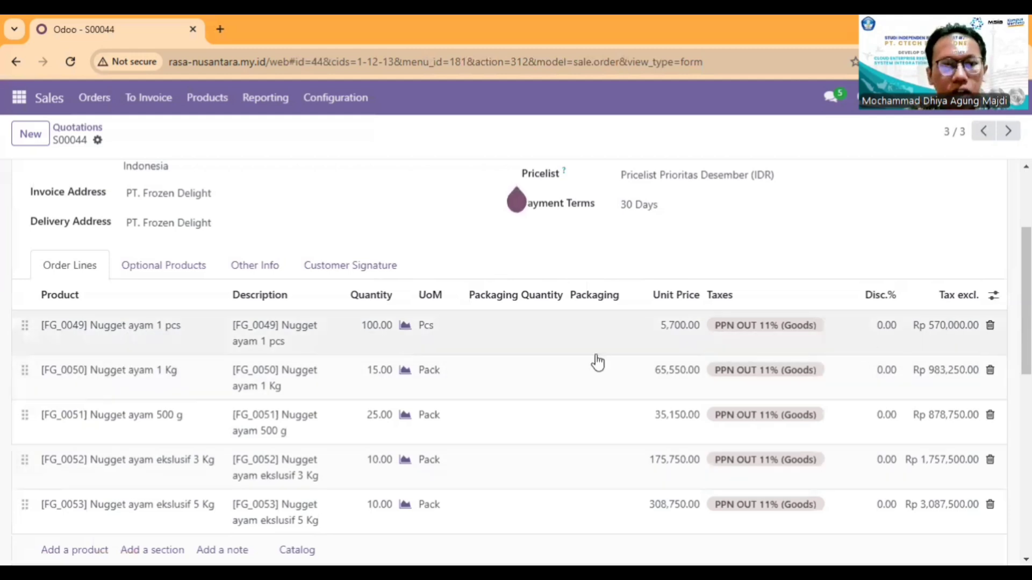
scroll(535, 303, "up", 2)
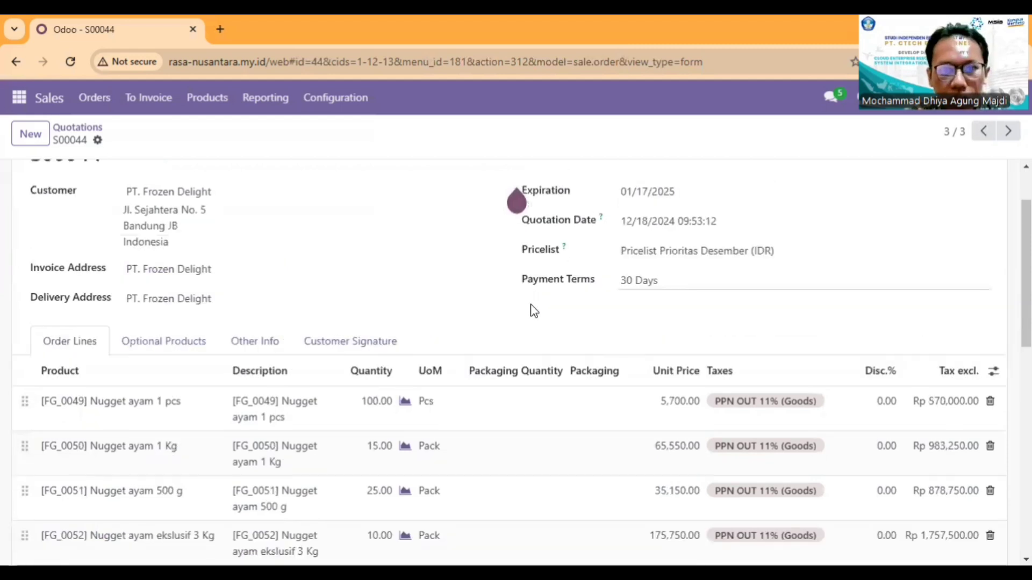
scroll(533, 312, "up", 2)
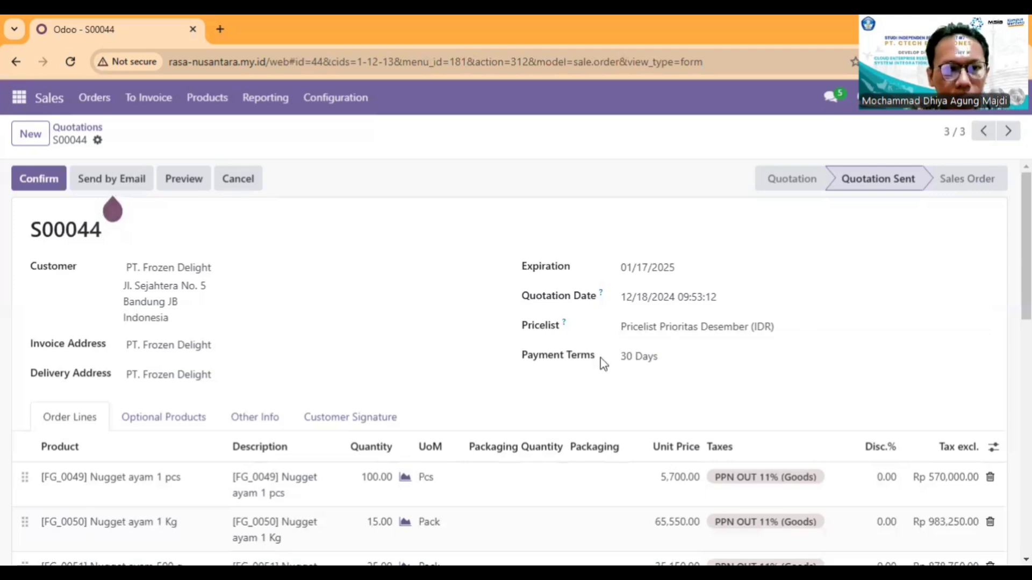
scroll(602, 365, "down", 3)
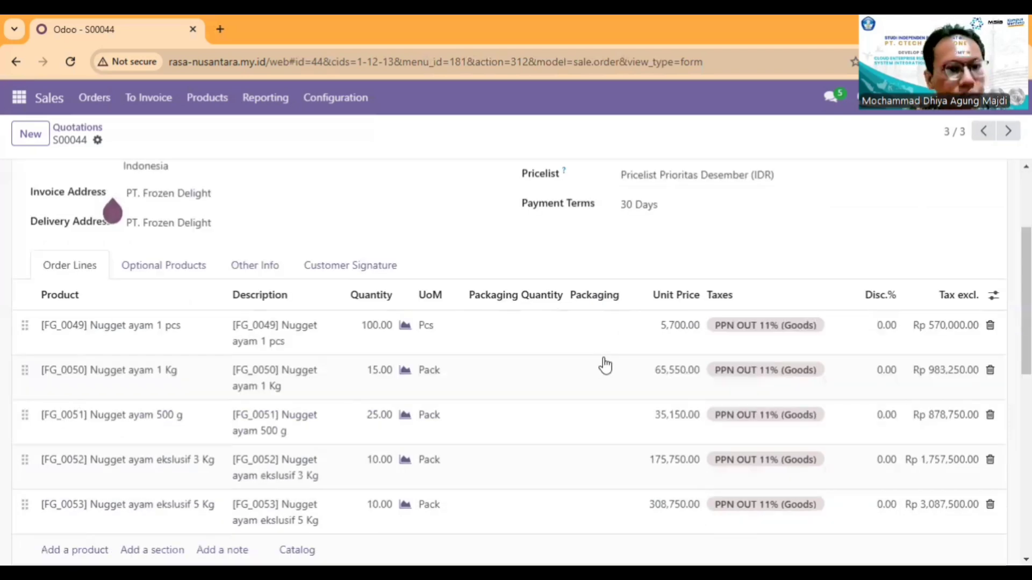
scroll(504, 396, "down", 2)
scroll(830, 396, "up", 3)
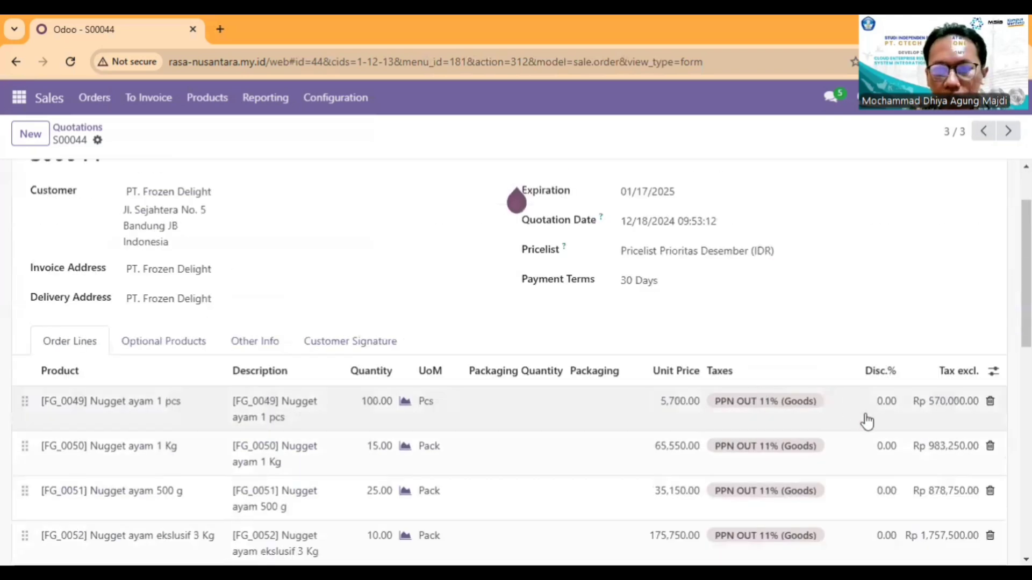
Step: Apply a 5% discount to all five nugget lines, FG_0049 to FG_0053, of the PT. Frozen Delight quotation
scroll(867, 422, "down", 2)
left_click(884, 325)
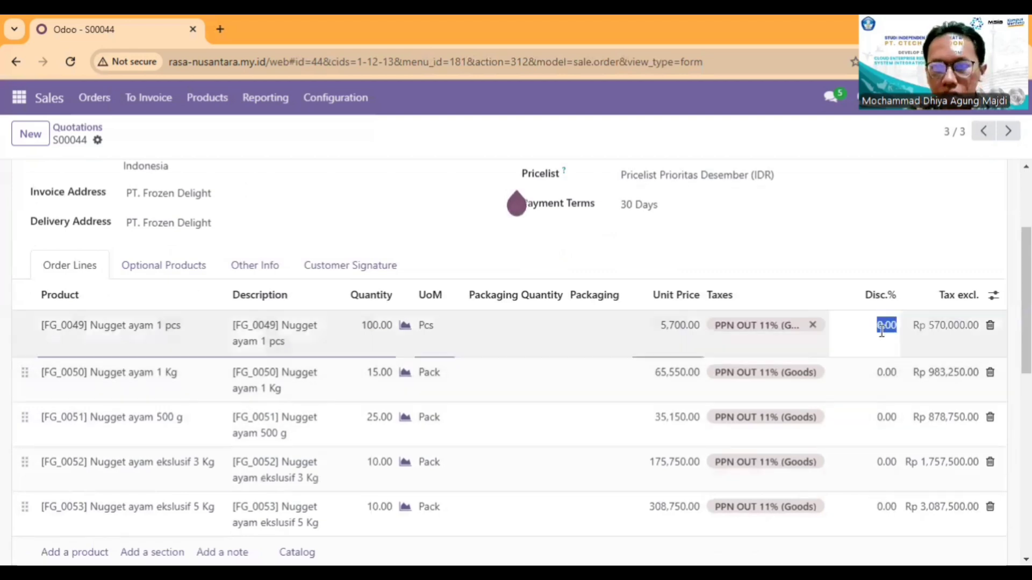
type("5")
key("Return")
type("5")
key("Return")
type("5")
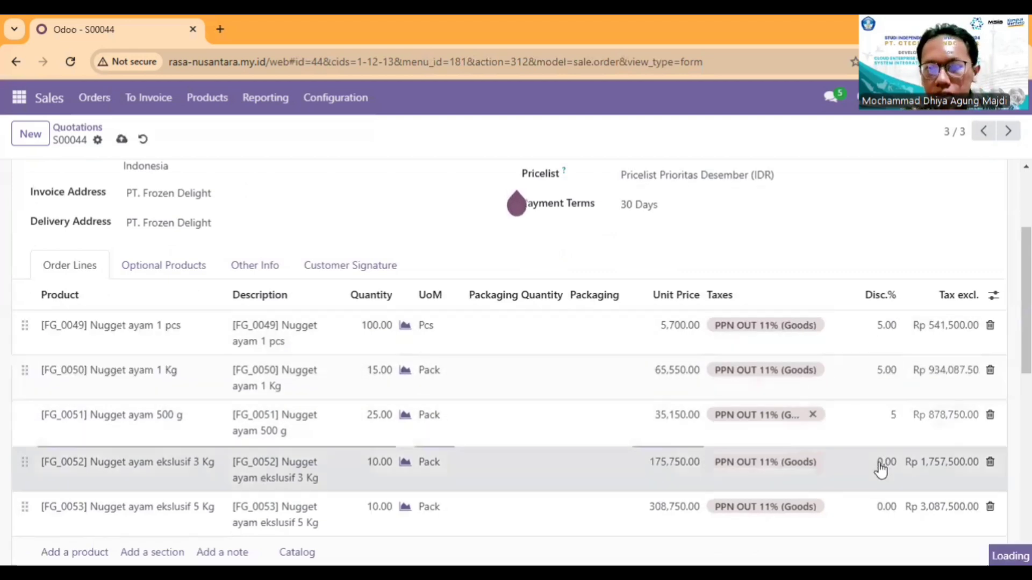
key("Return")
type("5")
key("Return")
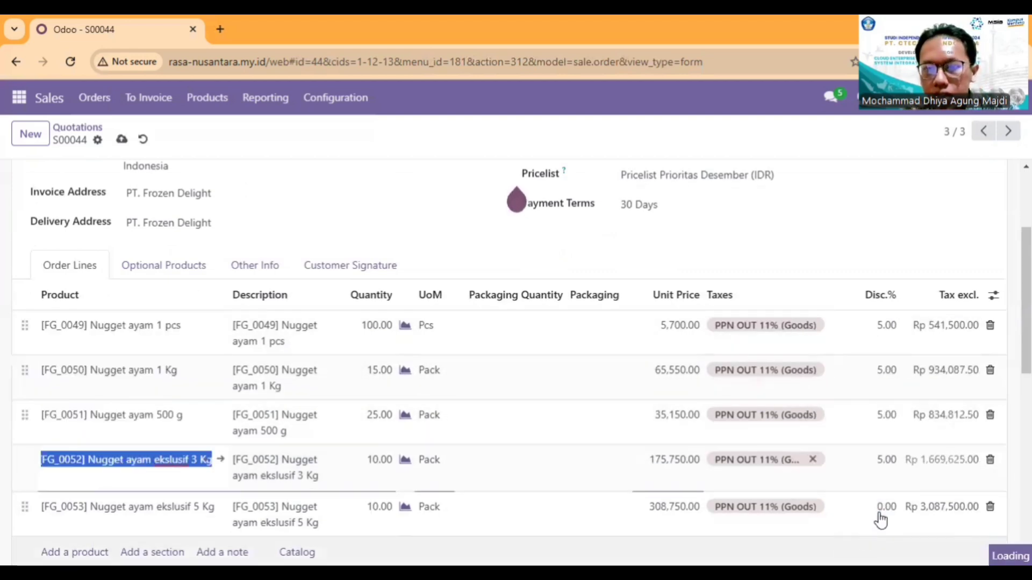
type("5")
key("Return")
Step: Review the discounted PT. Frozen Delight quotation, checking its line amounts, total and customer details
scroll(353, 408, "down", 3)
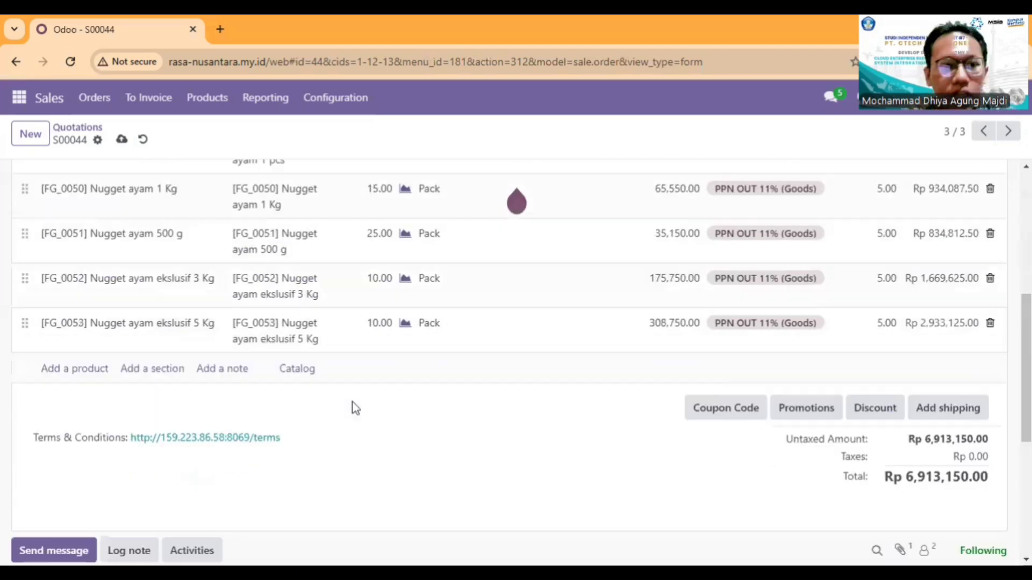
scroll(353, 398, "up", 2)
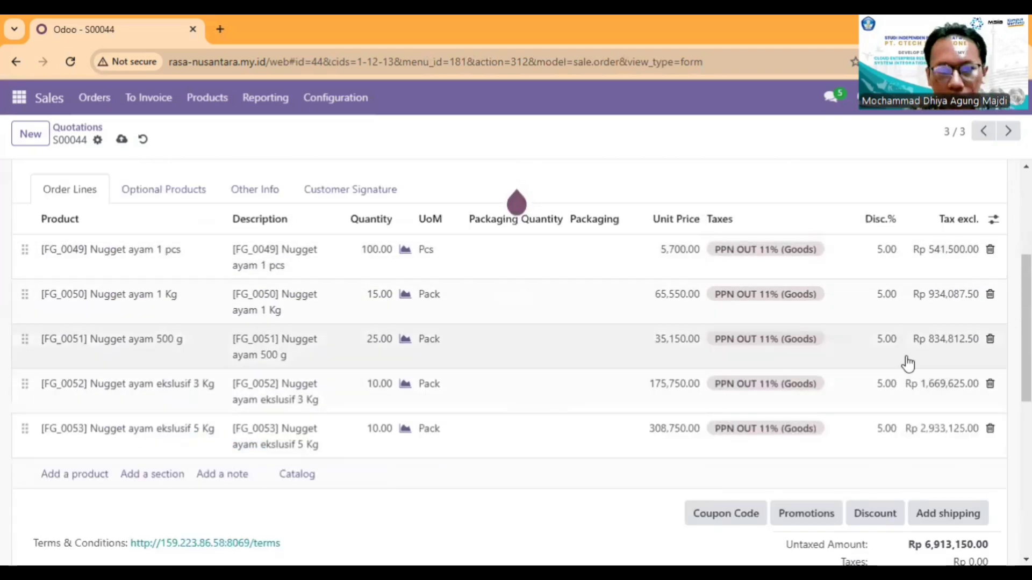
scroll(384, 392, "up", 5)
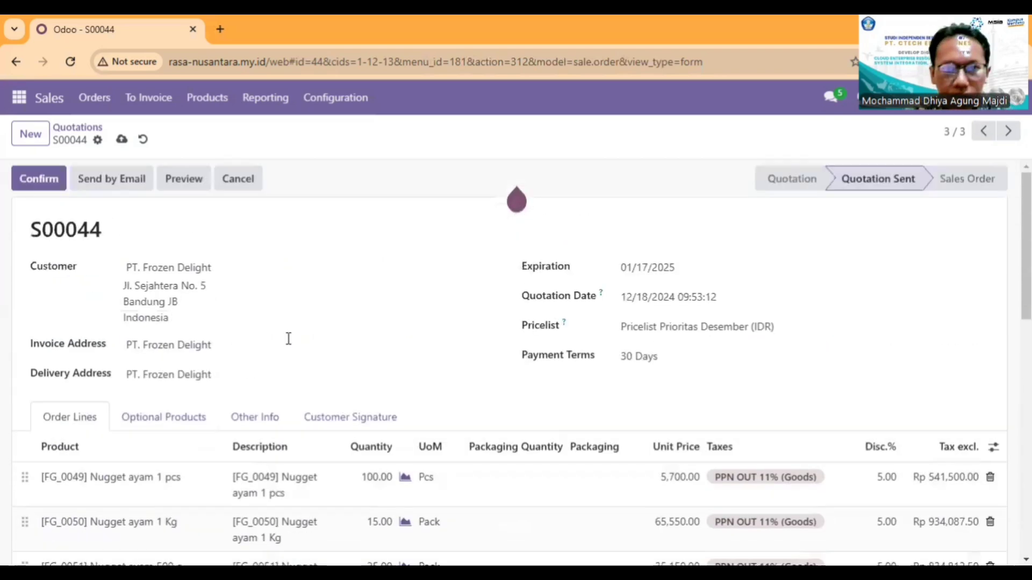
scroll(681, 408, "down", 3)
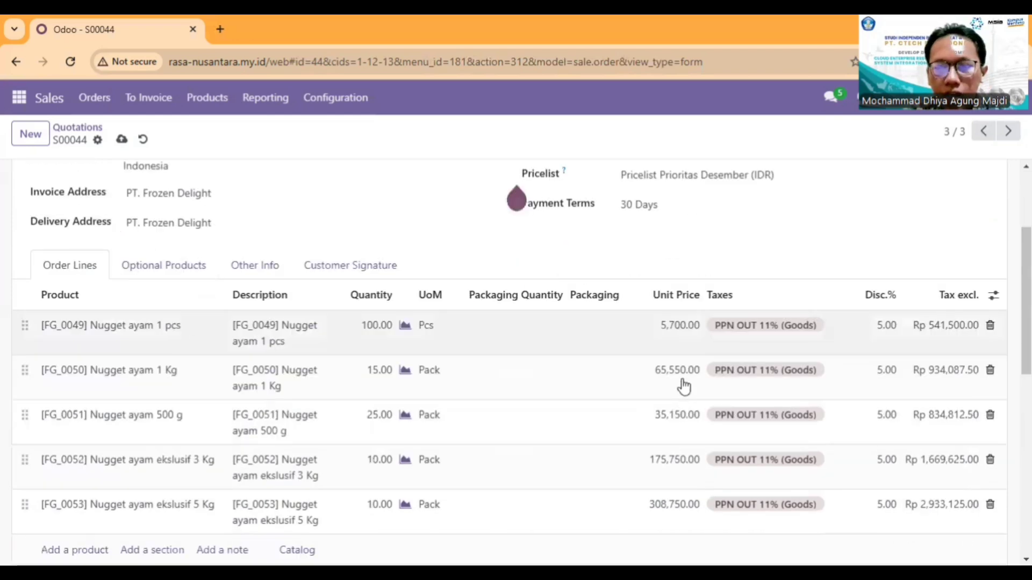
scroll(376, 377, "up", 2)
scroll(147, 276, "up", 2)
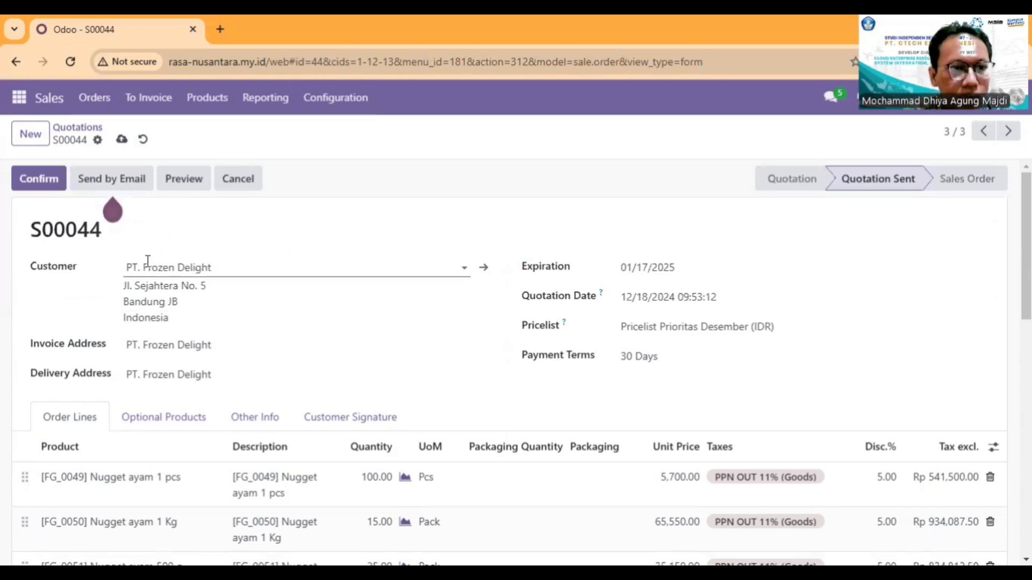
scroll(507, 315, "down", 4)
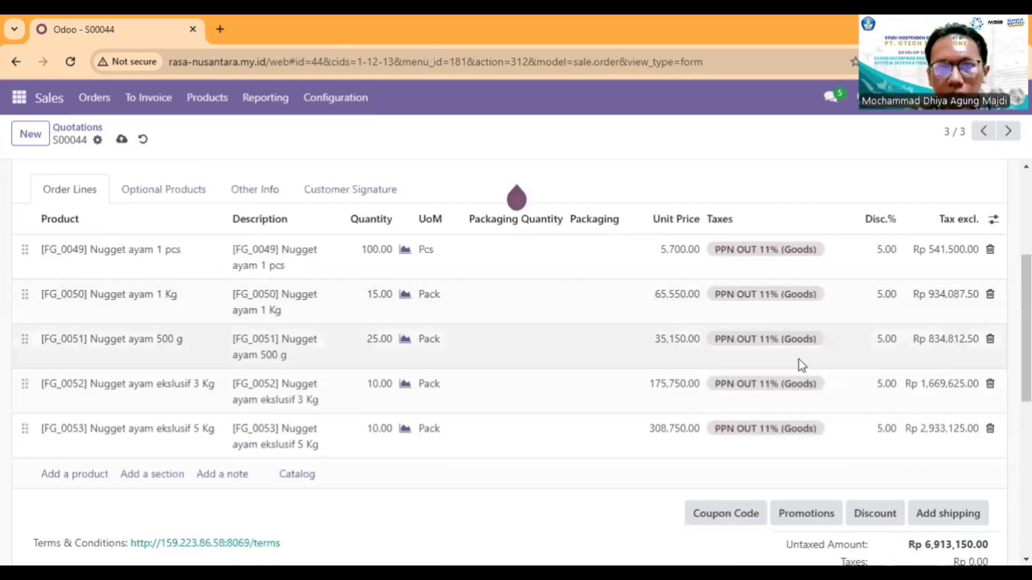
scroll(799, 360, "up", 4)
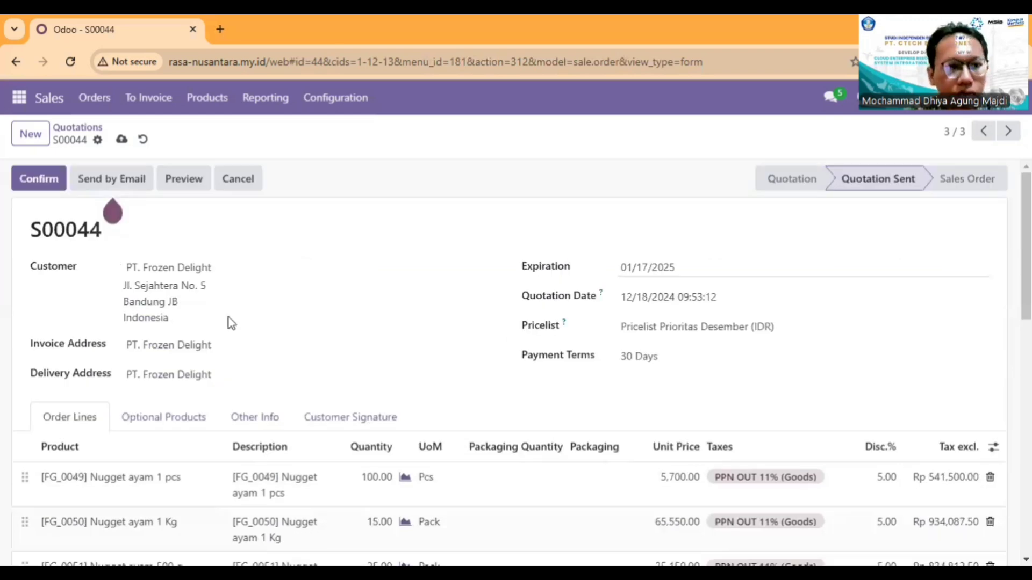
scroll(802, 401, "down", 8)
scroll(242, 366, "up", 5)
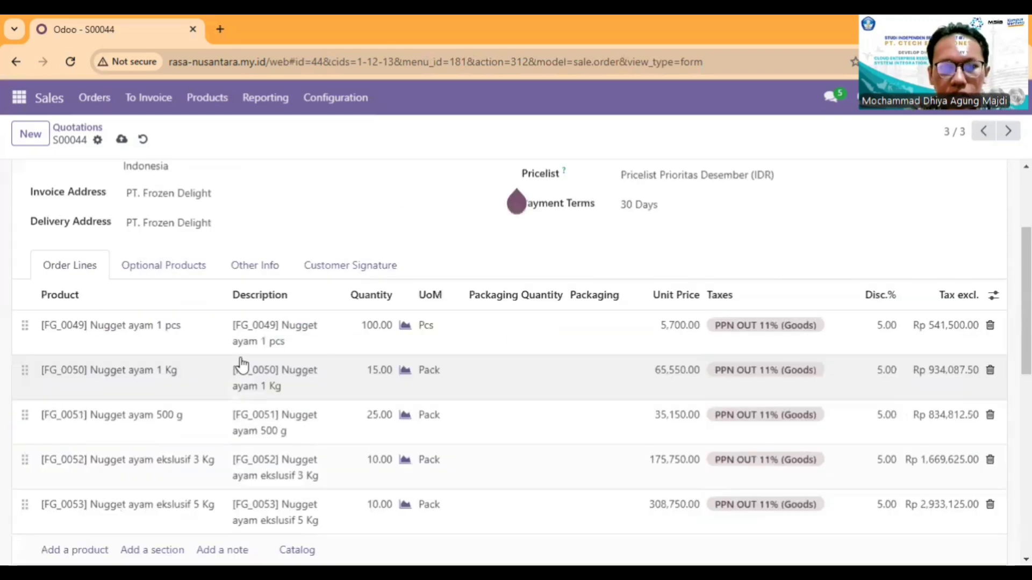
scroll(354, 326, "up", 2)
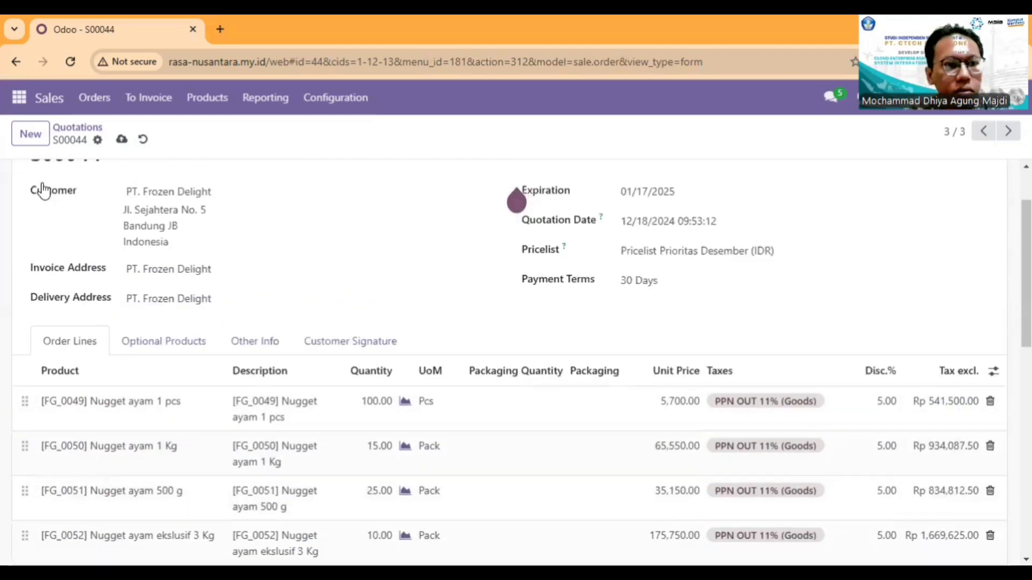
Step: Confirm the PT. Frozen Delight quotation as a sales order and check its order details and lines
scroll(43, 191, "up", 2)
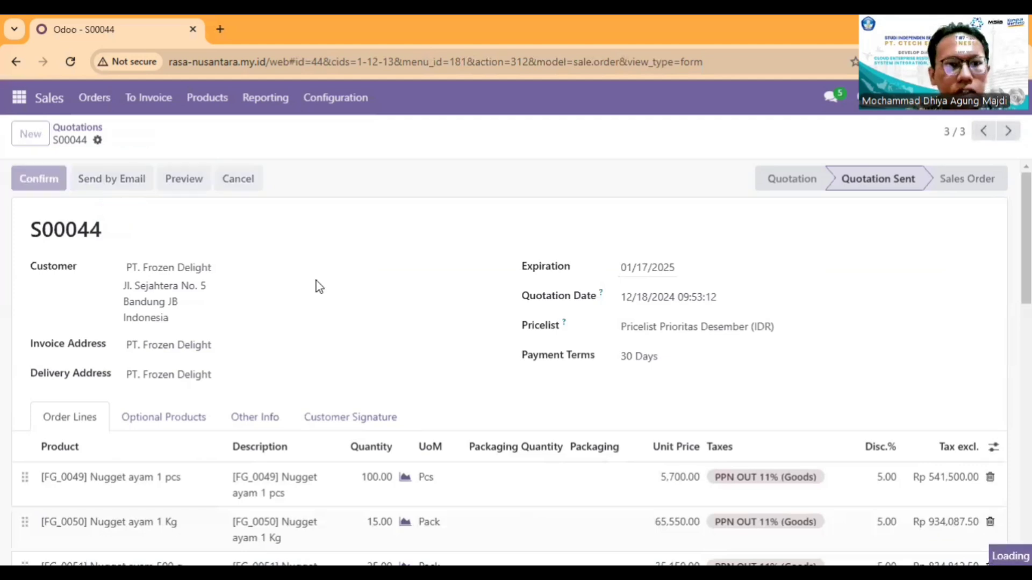
scroll(441, 349, "down", 2)
scroll(442, 351, "up", 1)
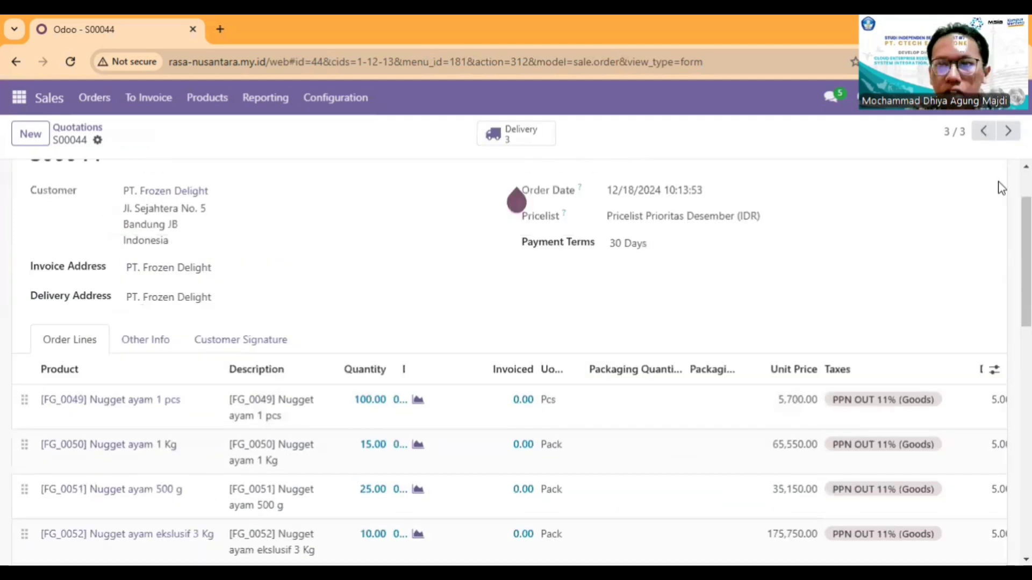
scroll(587, 239, "up", 1)
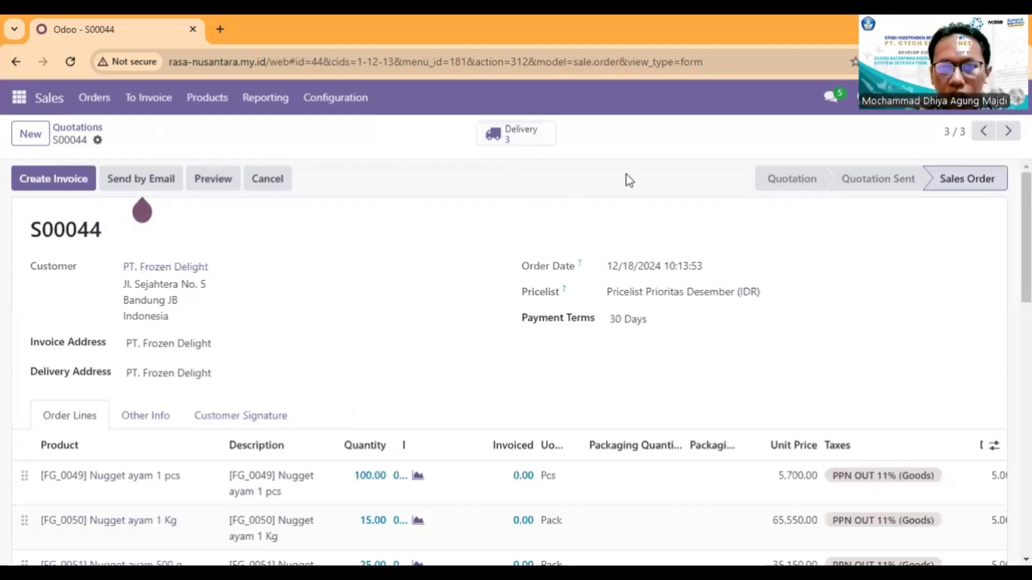
scroll(670, 203, "down", 6)
scroll(671, 204, "up", 6)
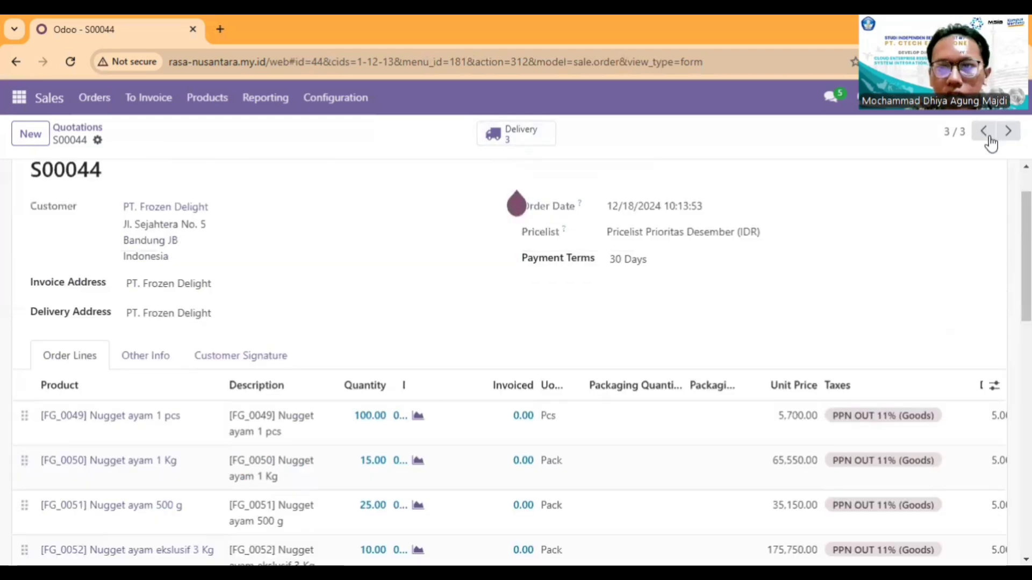
Step: Look over the CV. Makanan Segar sales order, and return to the PT. Frozen Delight order to check its lines
left_click(985, 133)
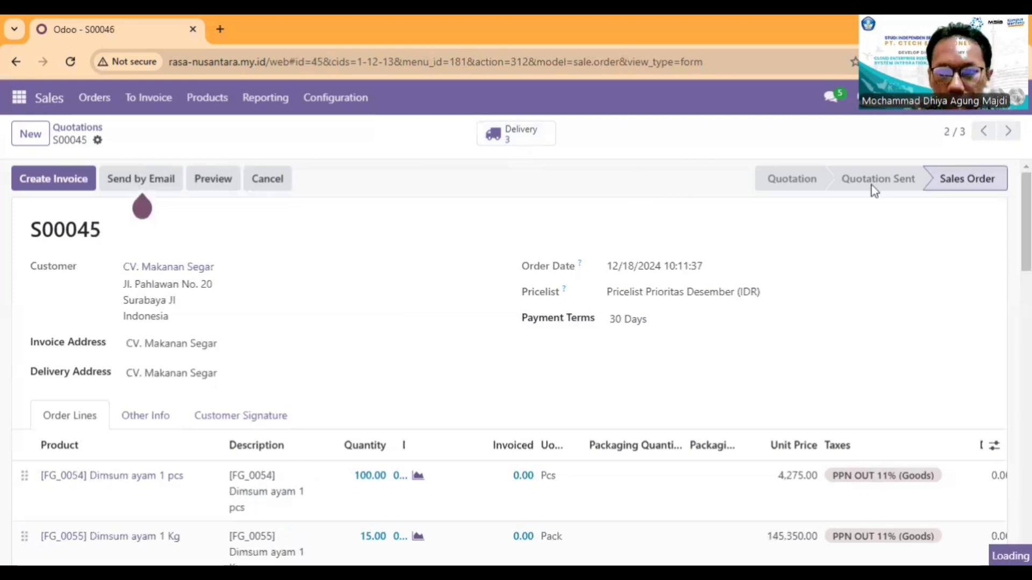
scroll(729, 316, "down", 5)
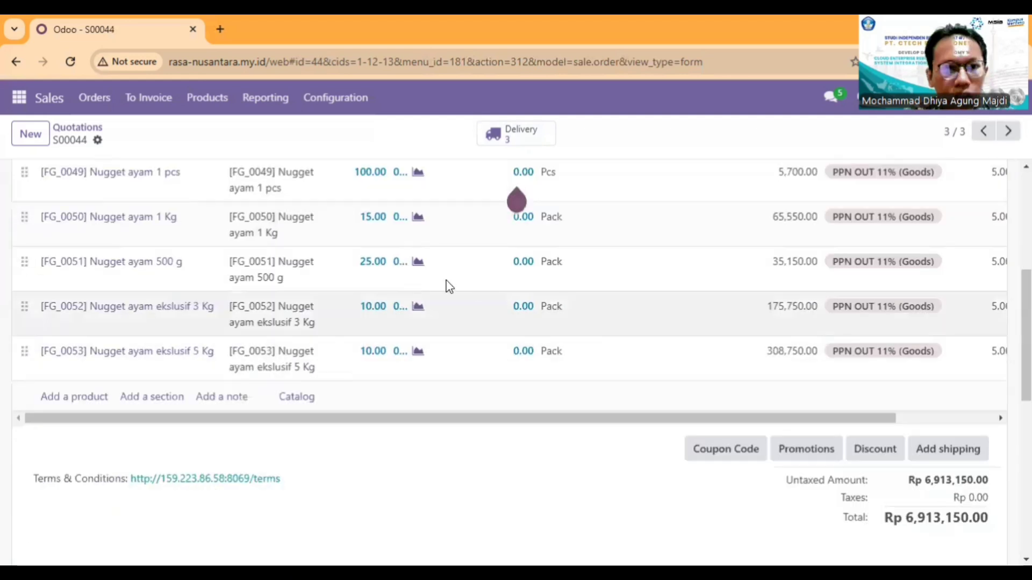
scroll(792, 270, "up", 6)
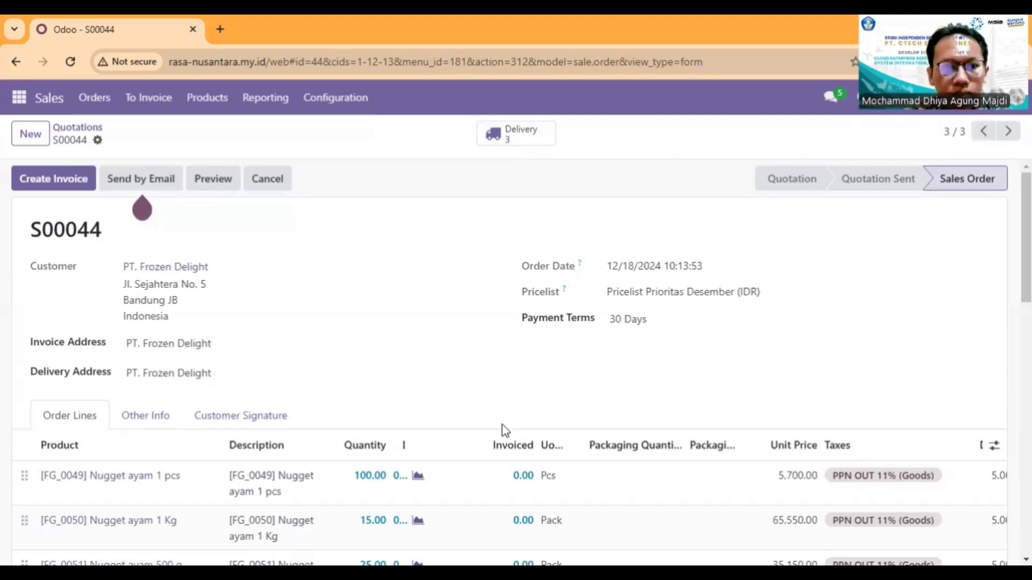
scroll(502, 428, "down", 5)
scroll(329, 285, "up", 2)
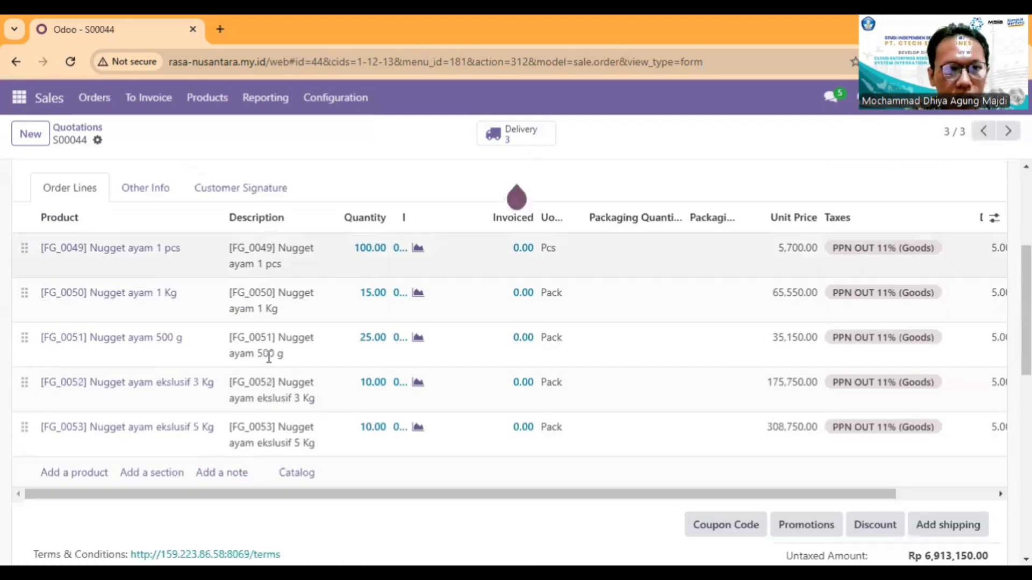
scroll(143, 432, "up", 3)
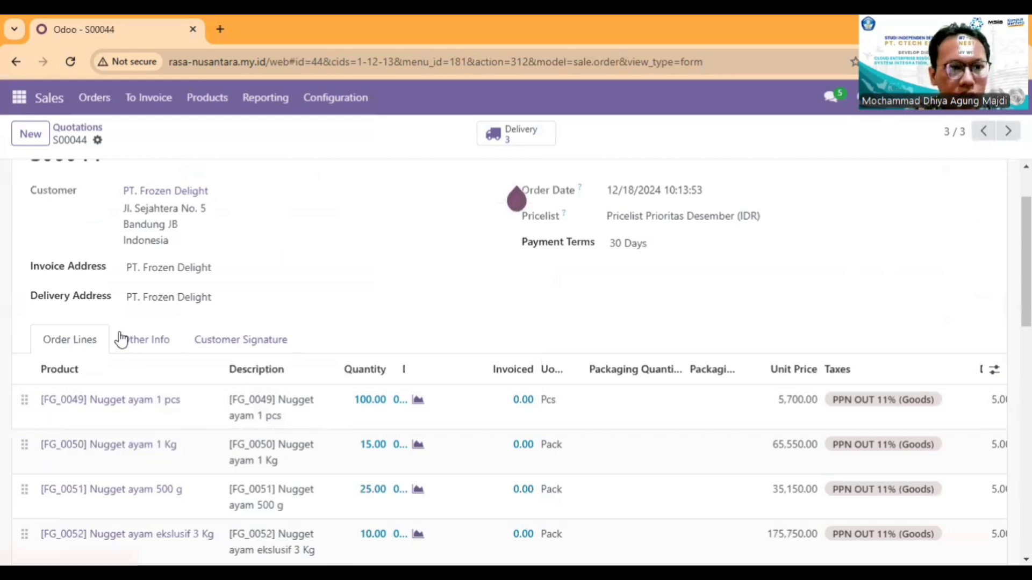
scroll(42, 282, "up", 2)
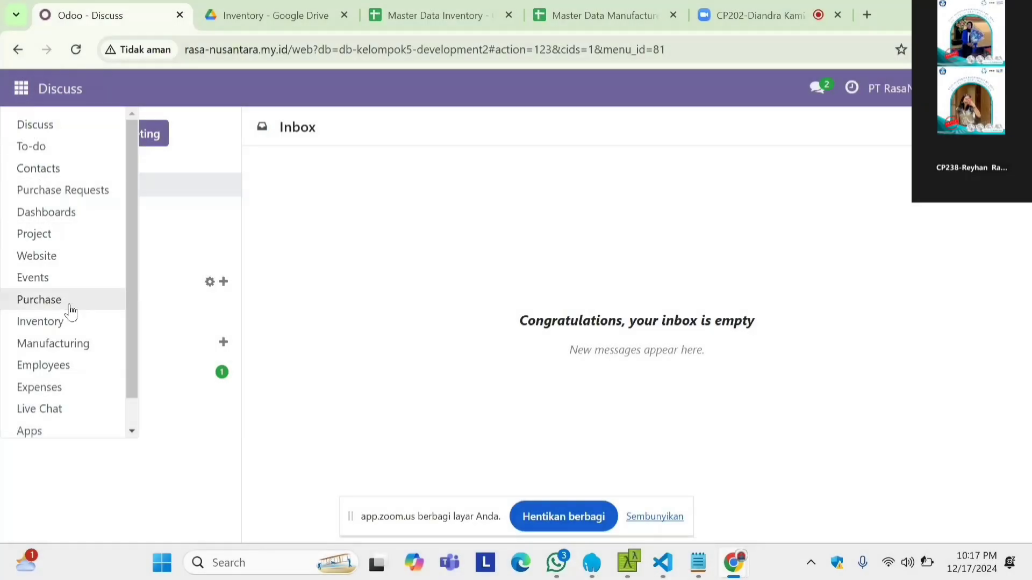
Step: Open the manufacturing orders list and remove its To Do filter
left_click(69, 347)
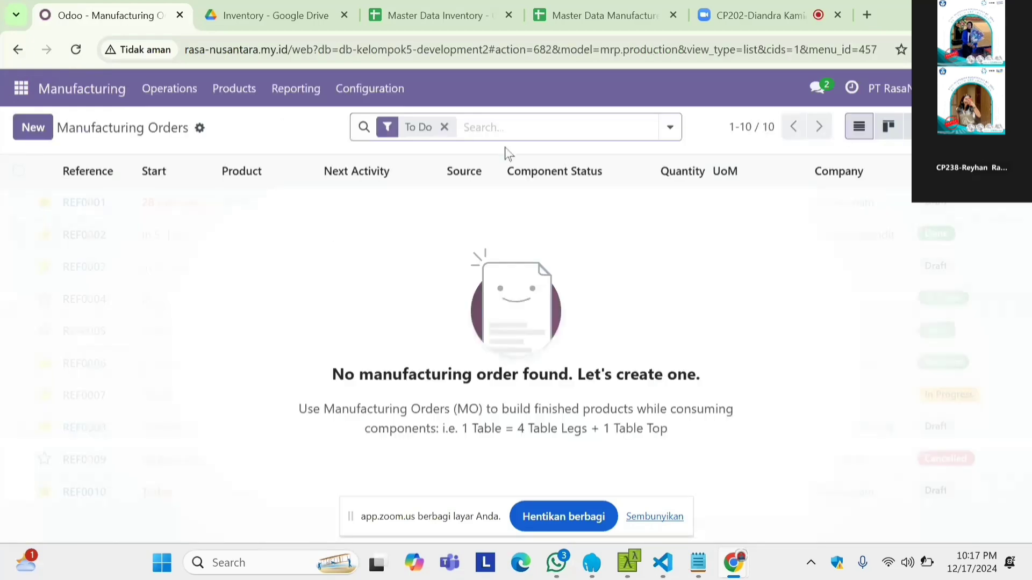
left_click(445, 128)
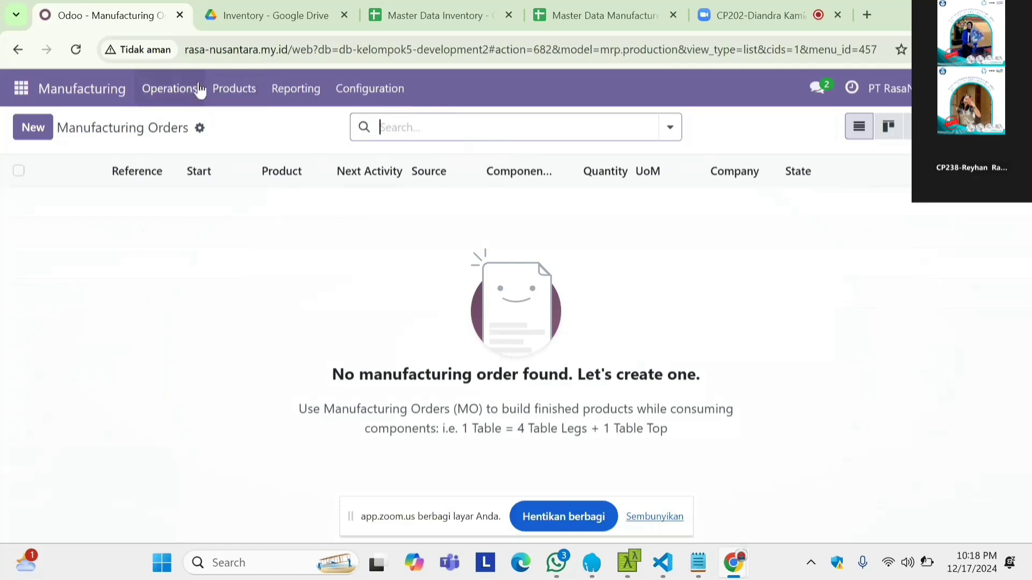
Step: Create and confirm a manufacturing order for Bakso sapi premium 1 Kg using bill of material BOM-RN-011
left_click(37, 132)
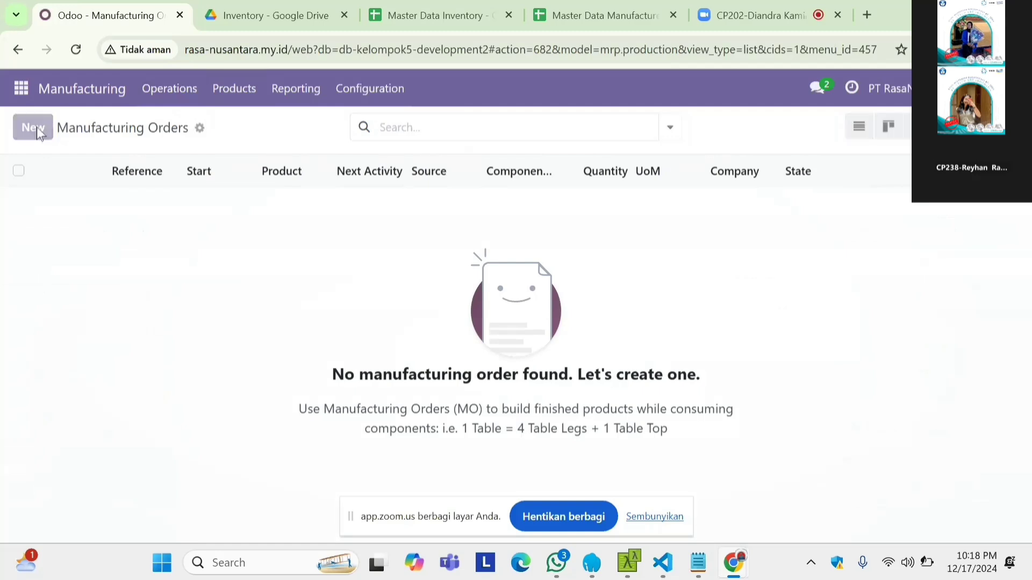
left_click(238, 352)
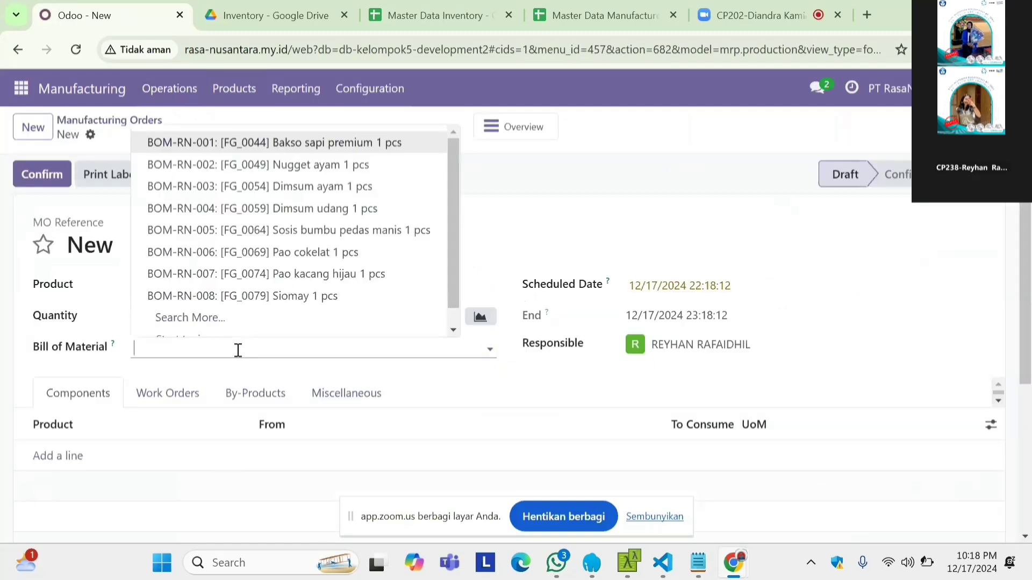
type("bakso")
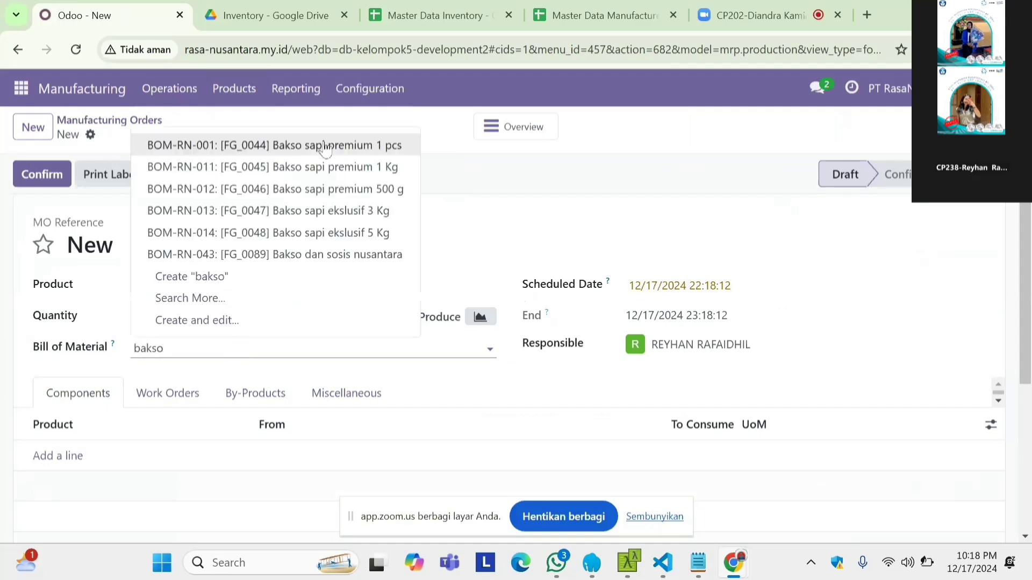
left_click(380, 168)
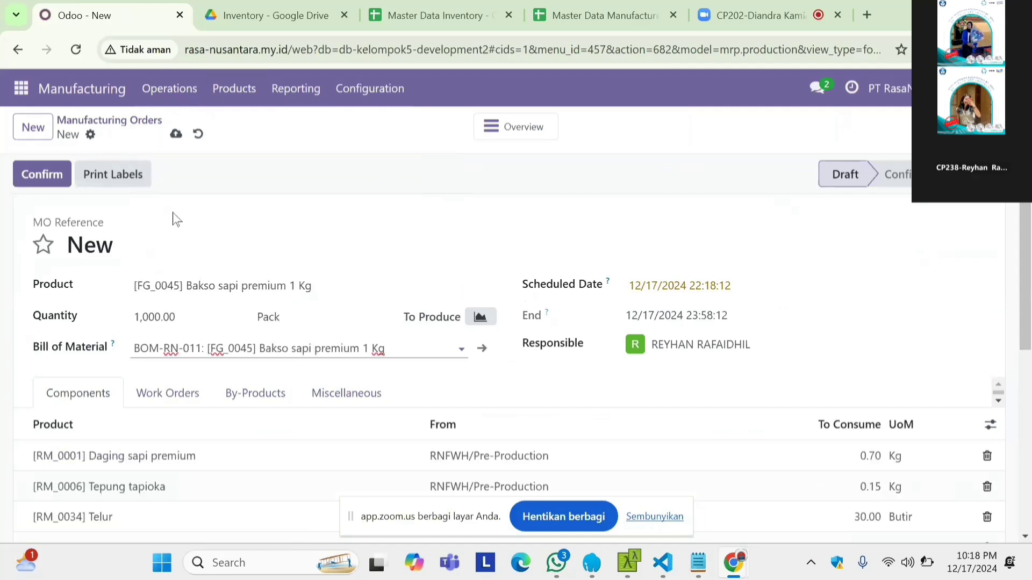
left_click(43, 175)
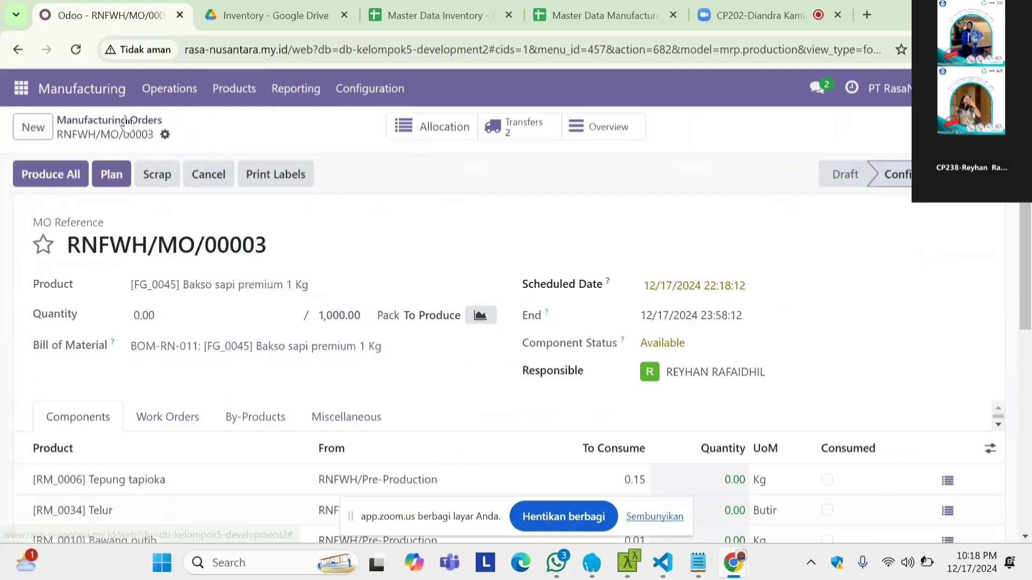
Step: Create and confirm a manufacturing order for Nugget ayam 500 g using bill of material BOM-RN-016
left_click(33, 127)
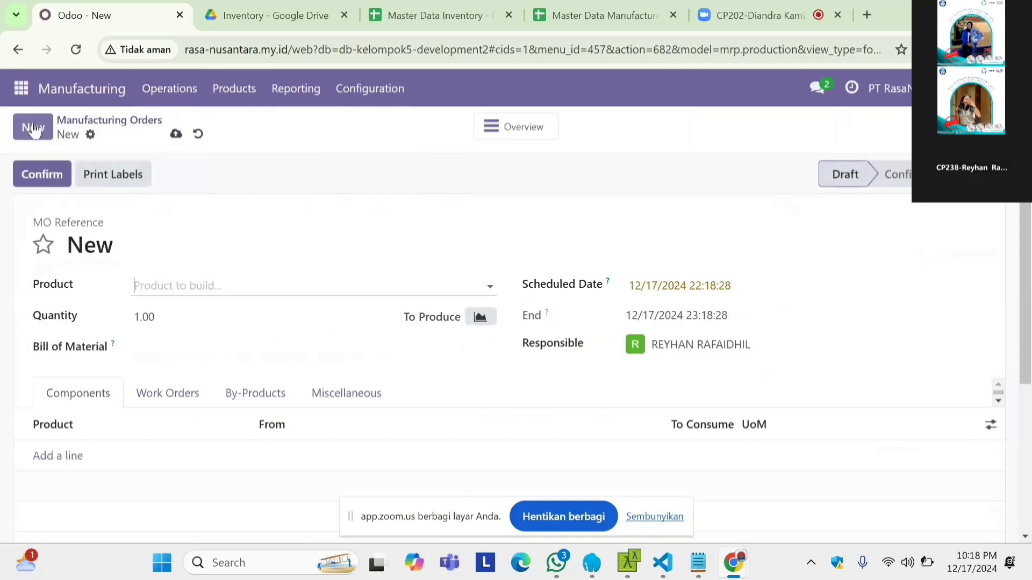
left_click(201, 346)
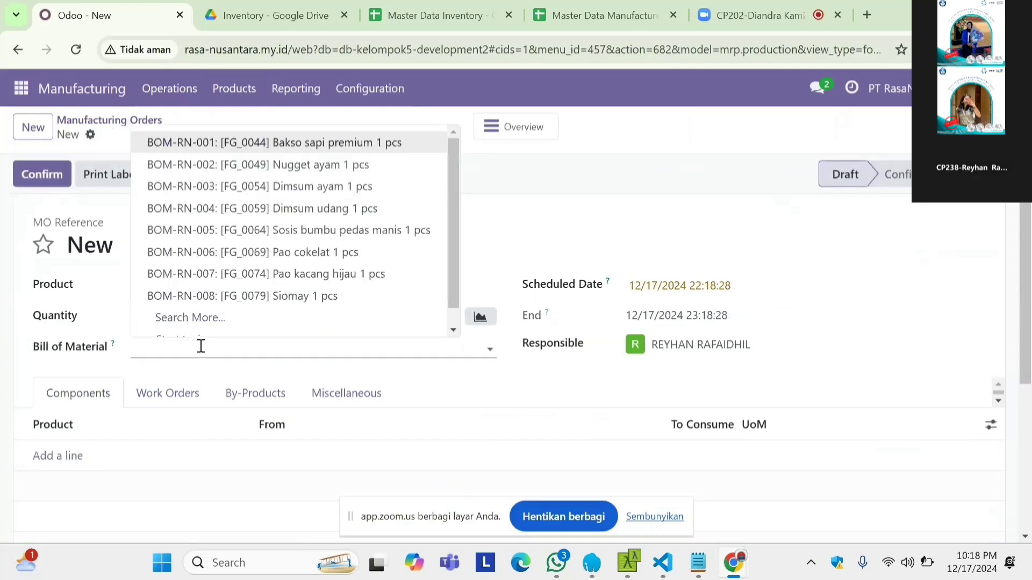
type("nug")
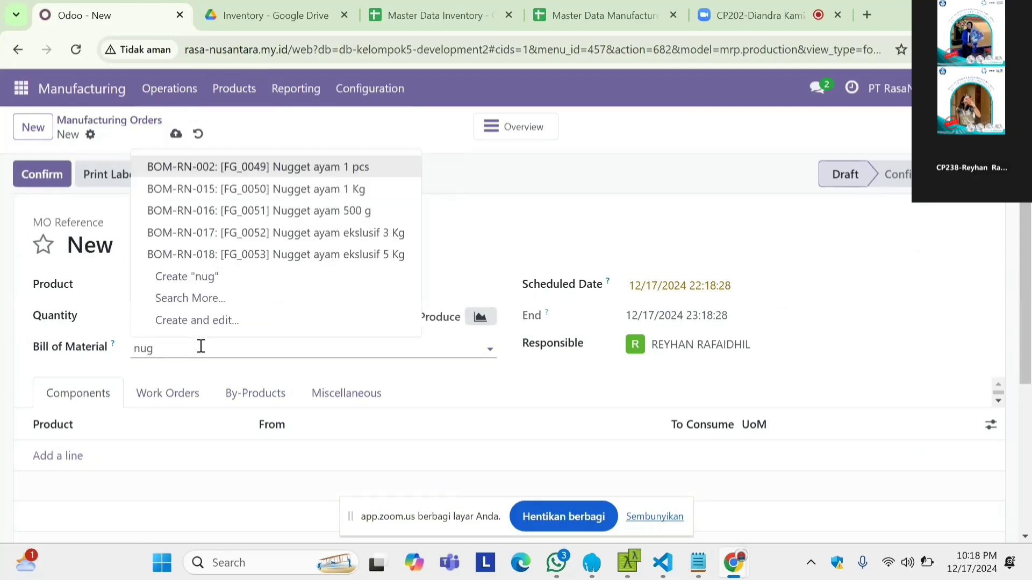
left_click(375, 212)
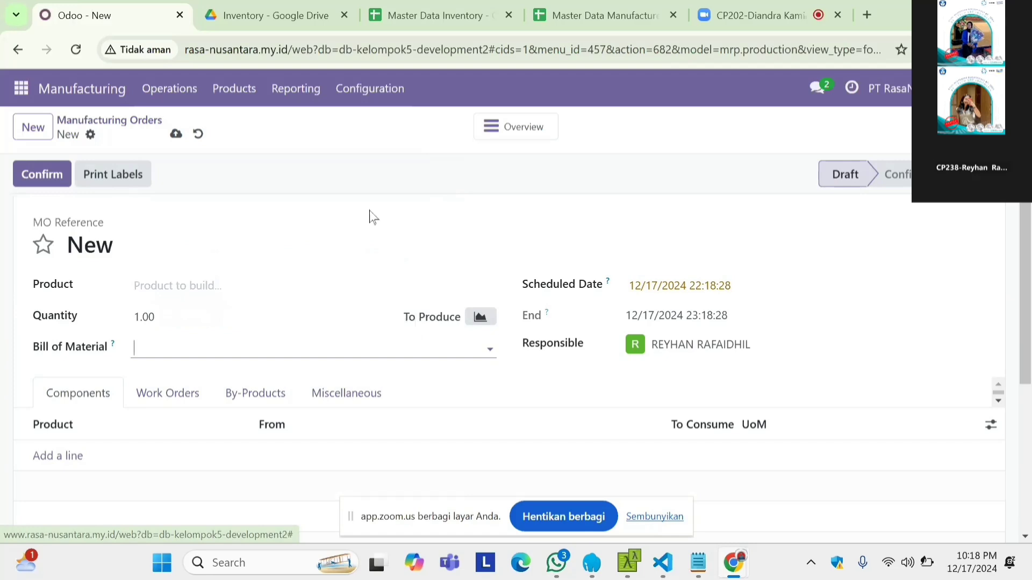
left_click(50, 181)
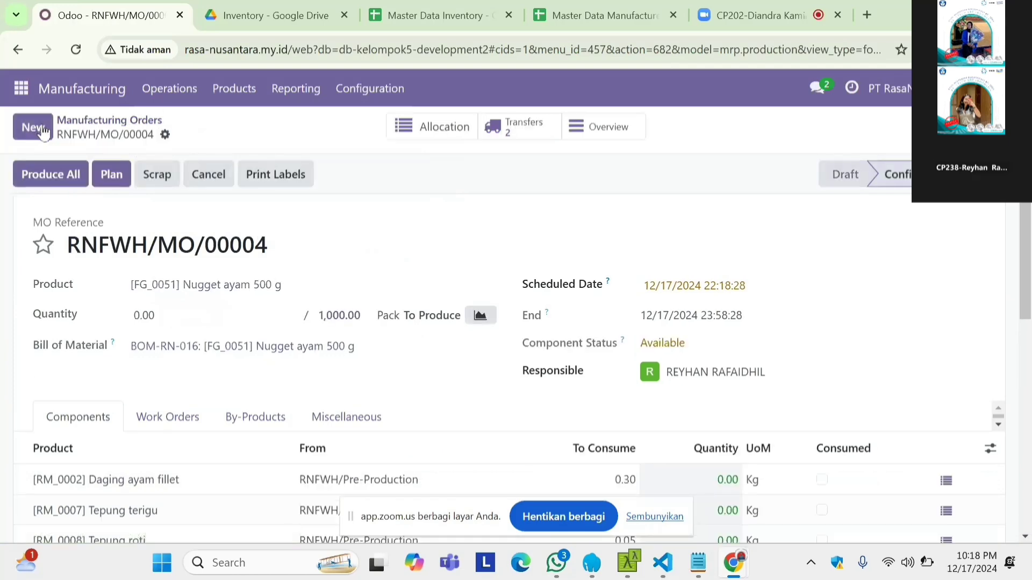
Step: Create and confirm a manufacturing order for Pao cokelat ekslusif 5 Kg using bill of material BOM-RN-034
left_click(45, 131)
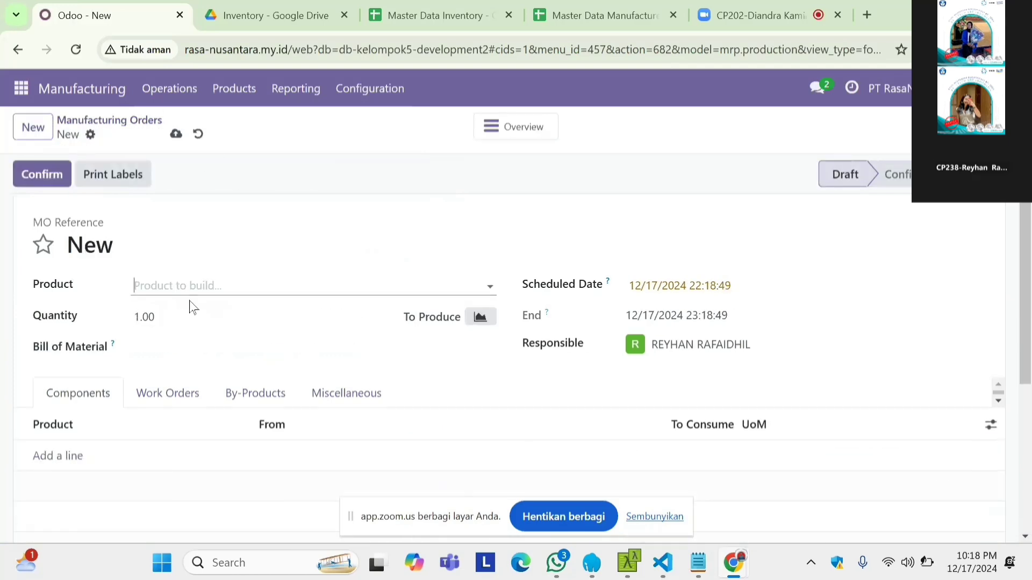
left_click(173, 353)
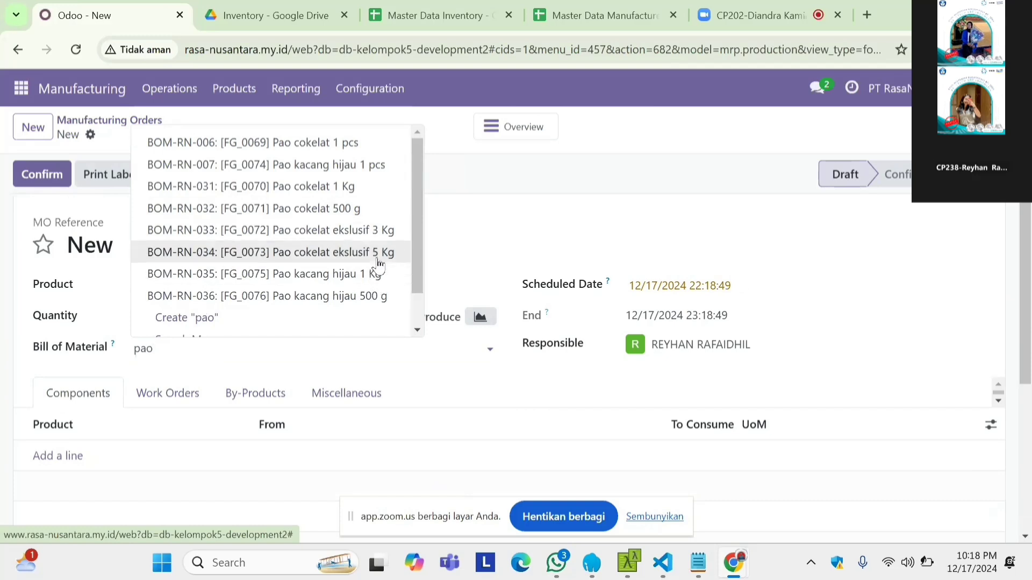
key("Escape")
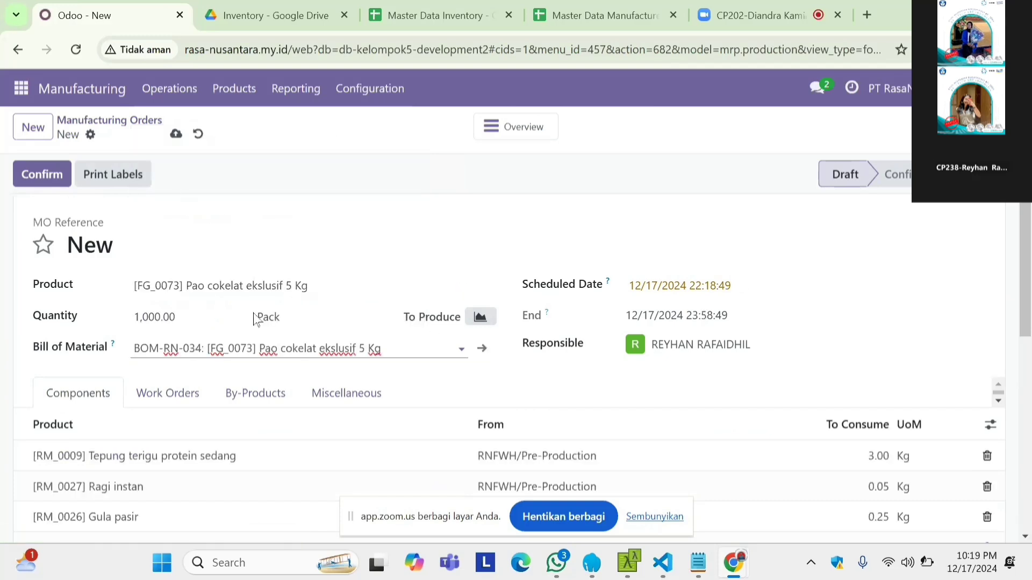
left_click(47, 175)
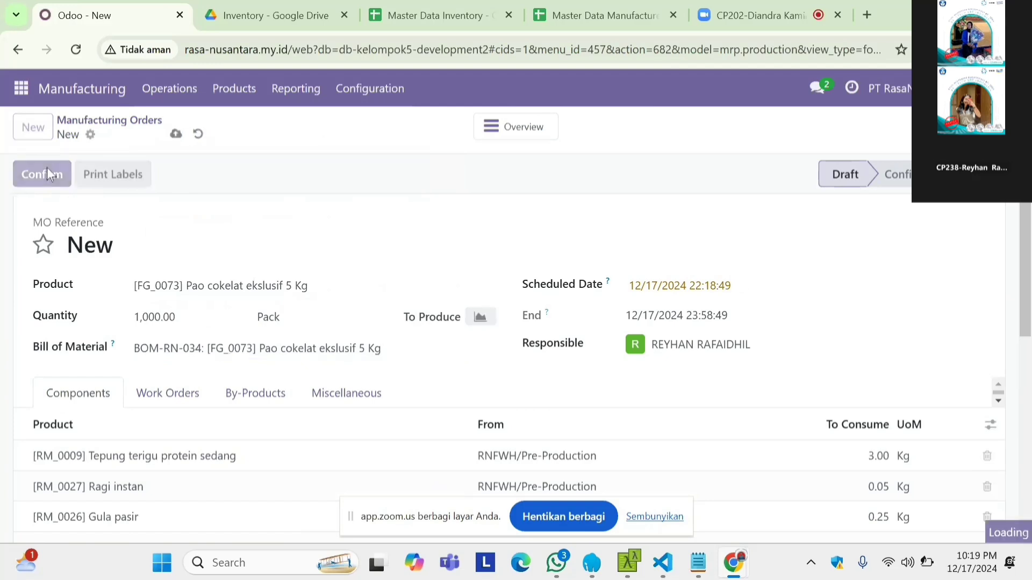
Step: Create and confirm another manufacturing order for Bakso sapi premium 1 Kg using bill of material BOM-RN-011
left_click(35, 129)
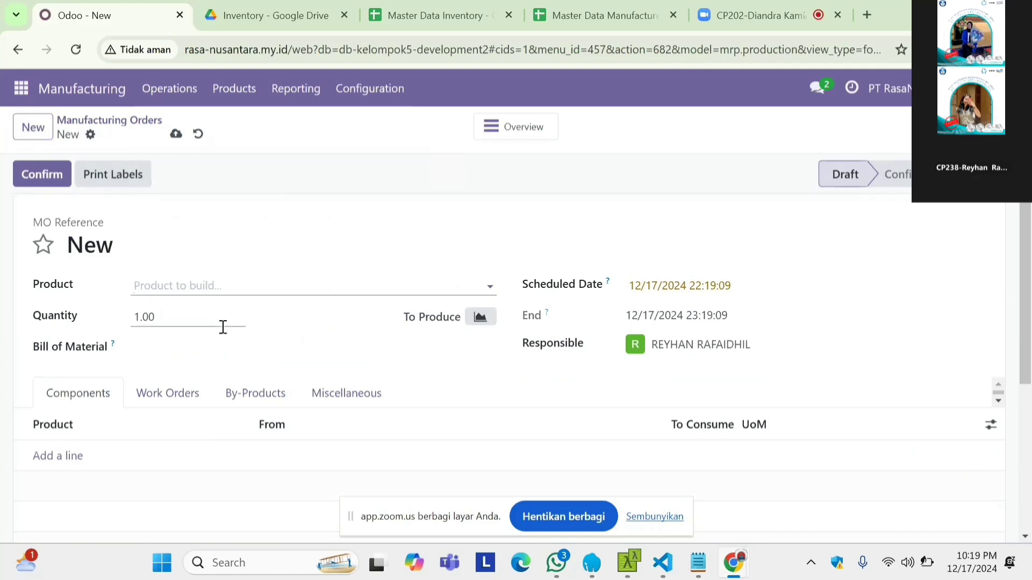
left_click(221, 344)
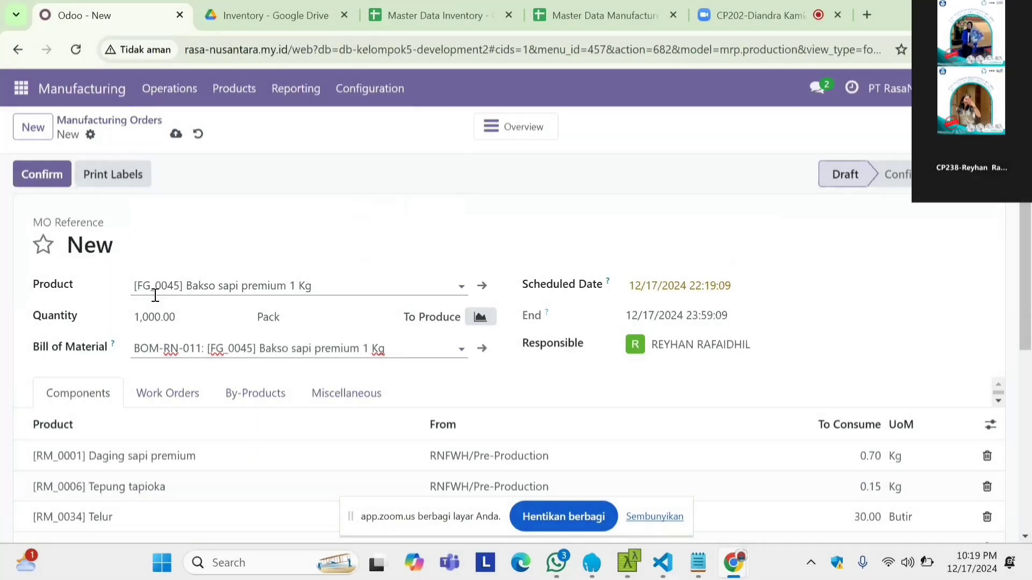
left_click(45, 182)
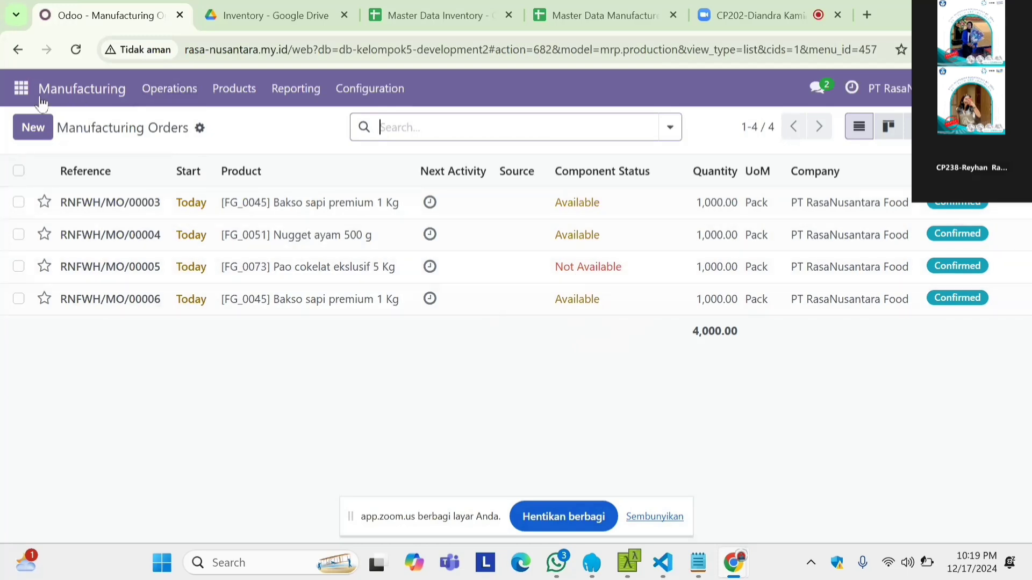
Step: Open the inventory reordering rules, remove the Trigger Auto filter and look through the listed raw materials
left_click(21, 89)
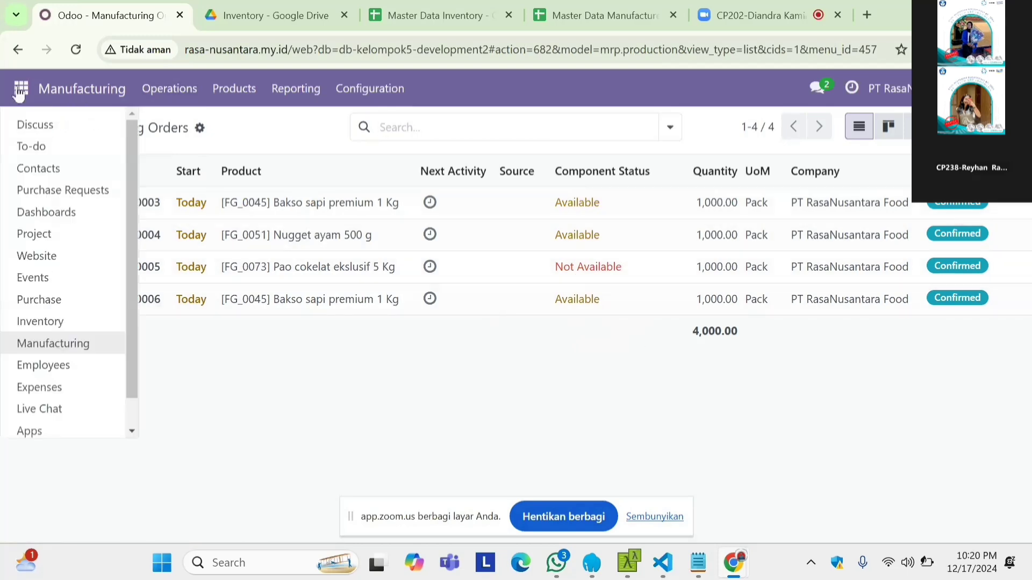
left_click(72, 323)
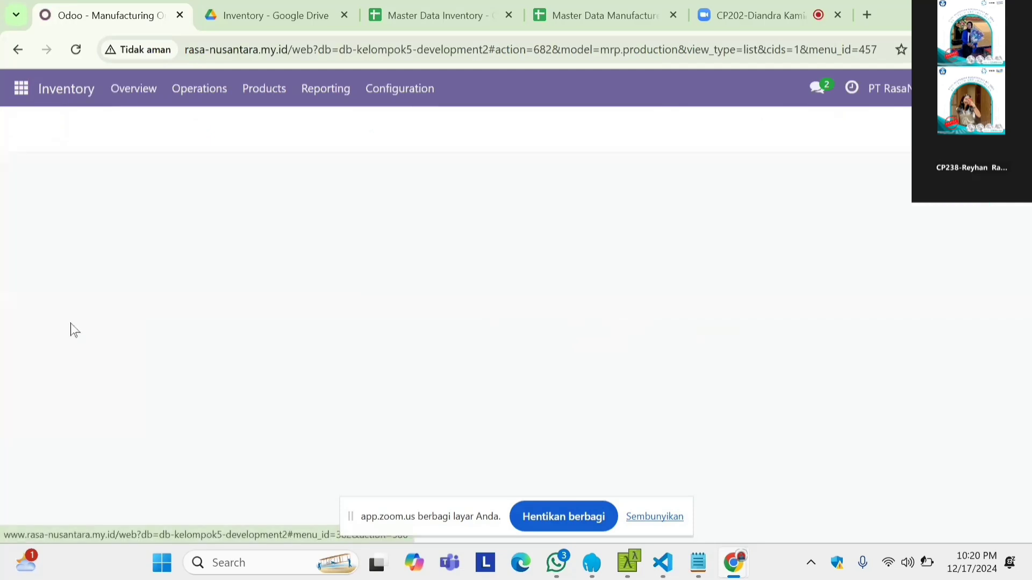
left_click(399, 97)
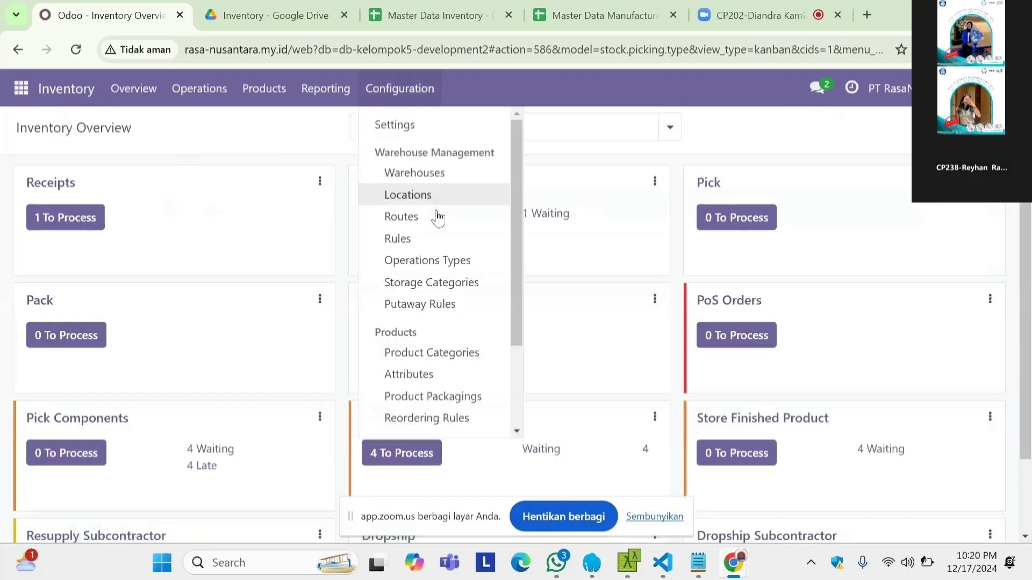
scroll(444, 264, "down", 2)
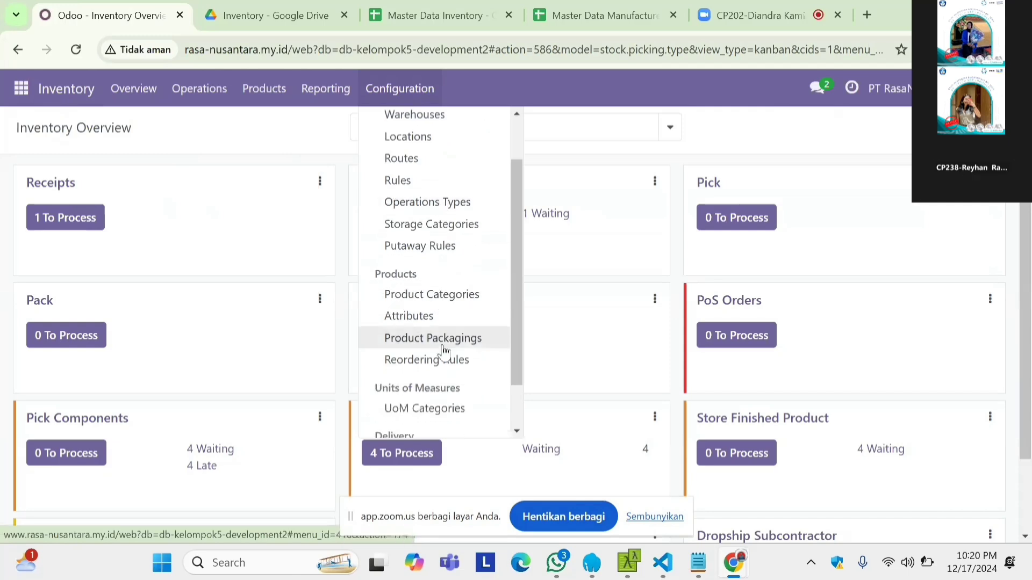
left_click(444, 361)
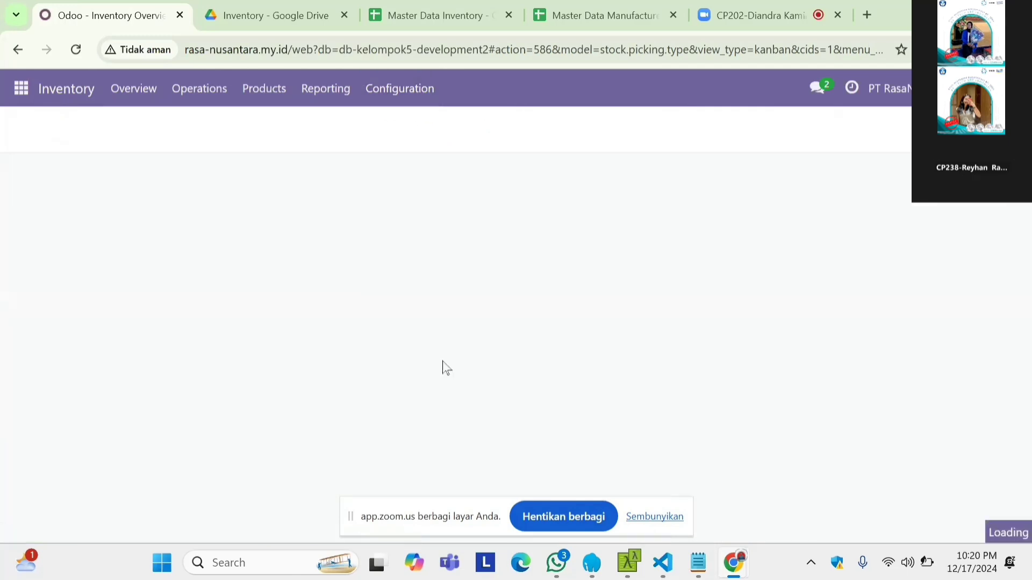
scroll(444, 368, "down", 1)
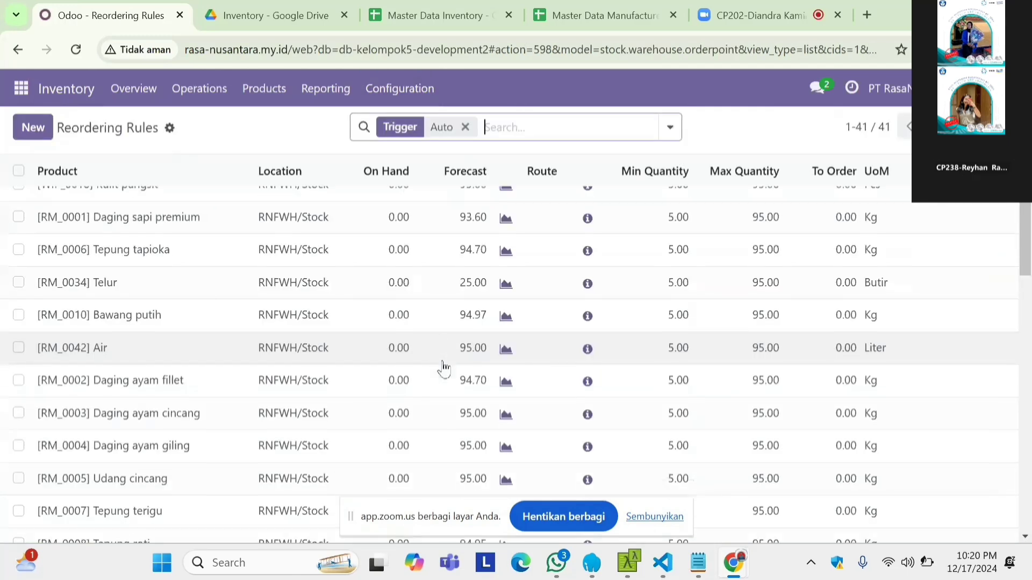
left_click(466, 130)
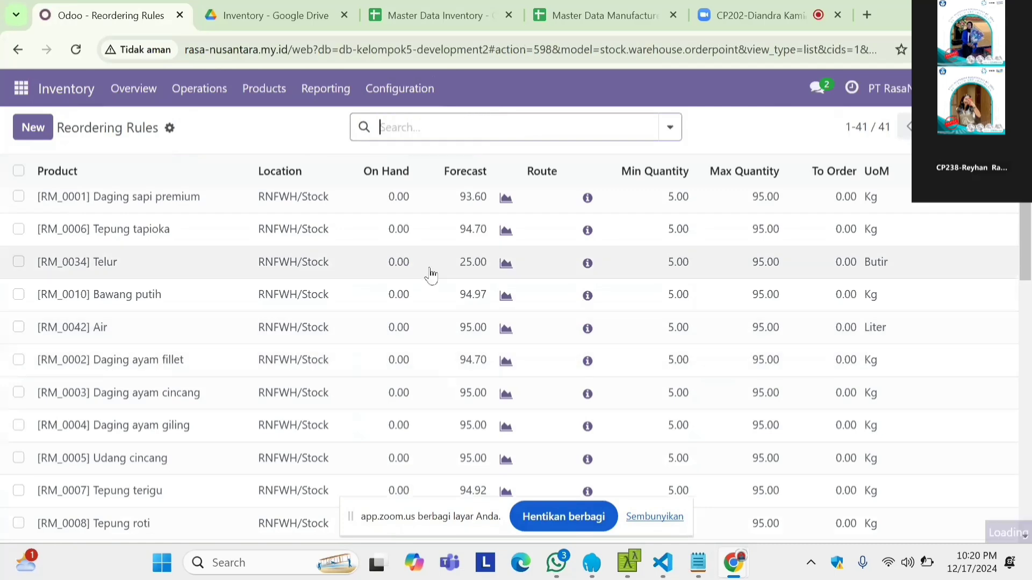
scroll(428, 274, "down", 8)
scroll(430, 276, "down", 10)
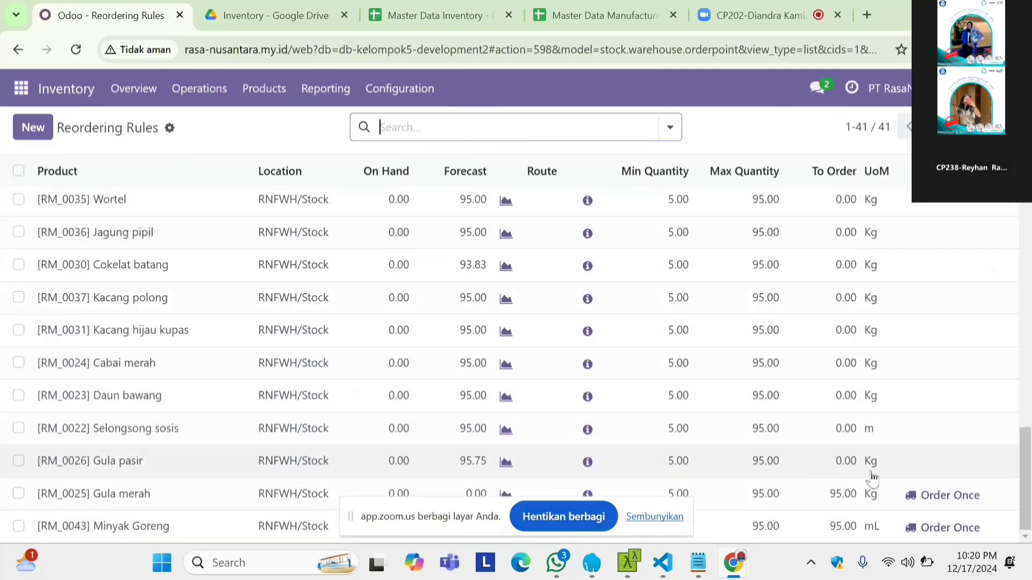
Step: Add a reordering rule for [RM_0029] Mentega with a minimum quantity of 5.00
left_click(36, 133)
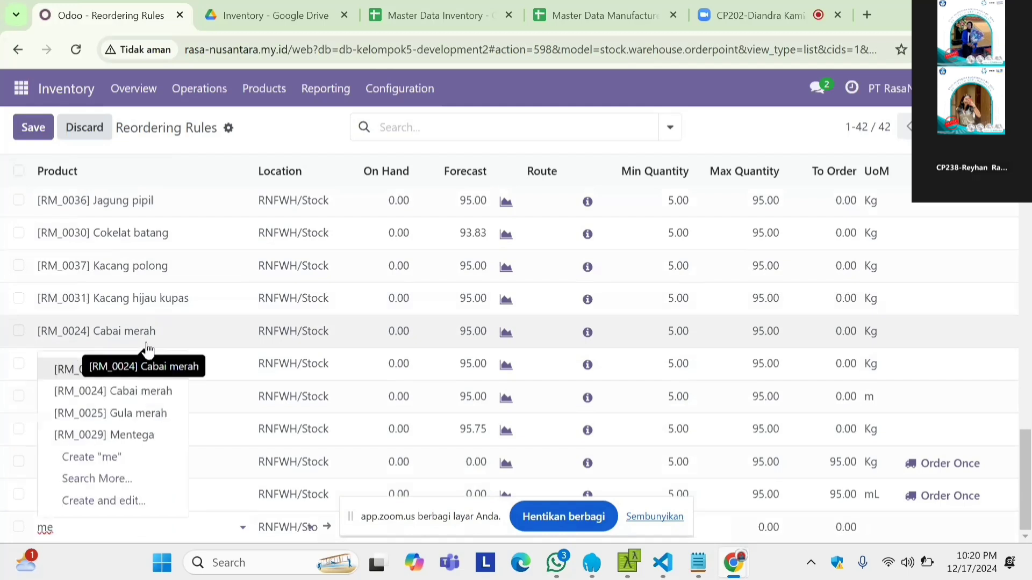
left_click(138, 435)
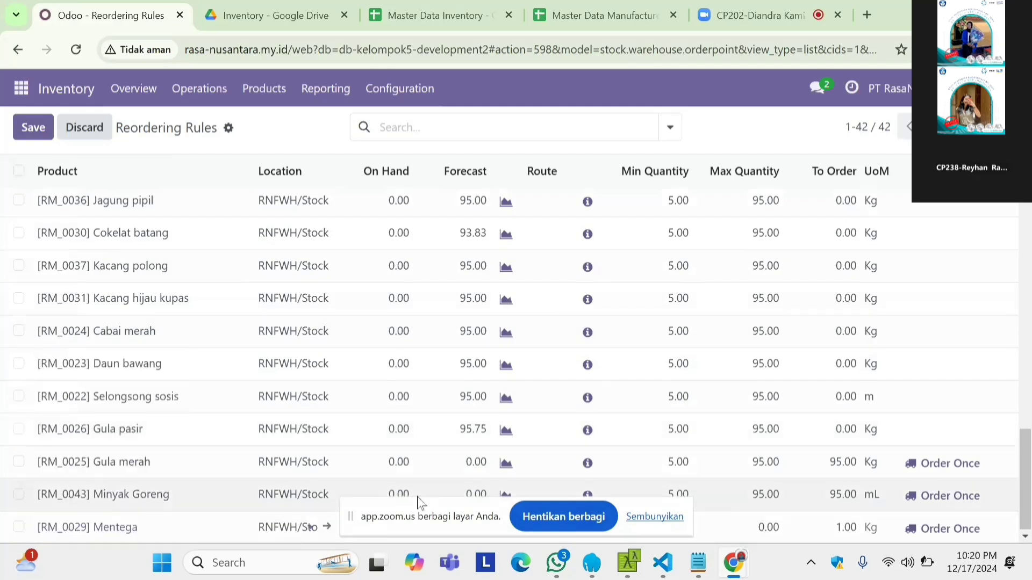
left_click_drag(426, 495, 405, 322)
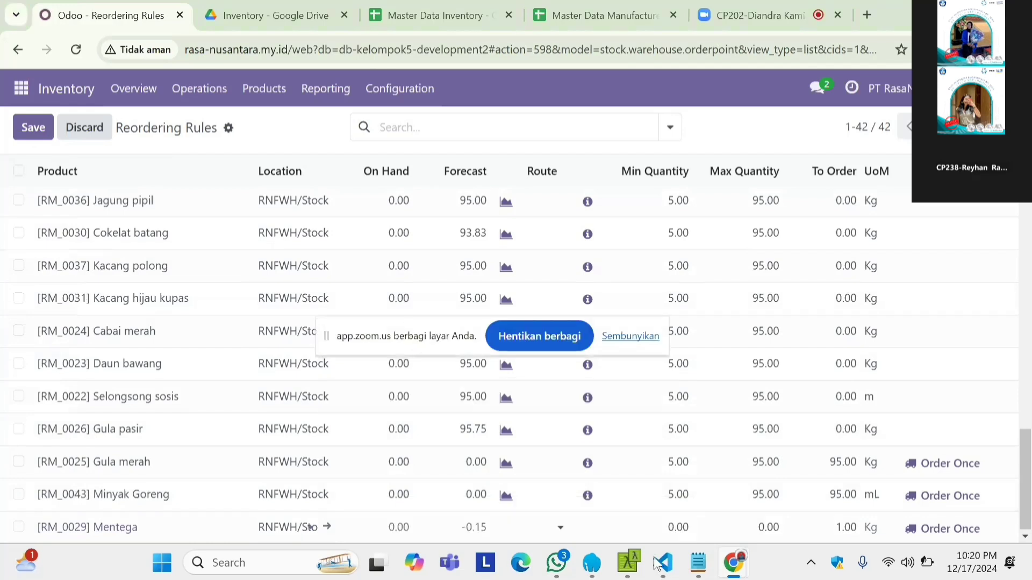
left_click(679, 526)
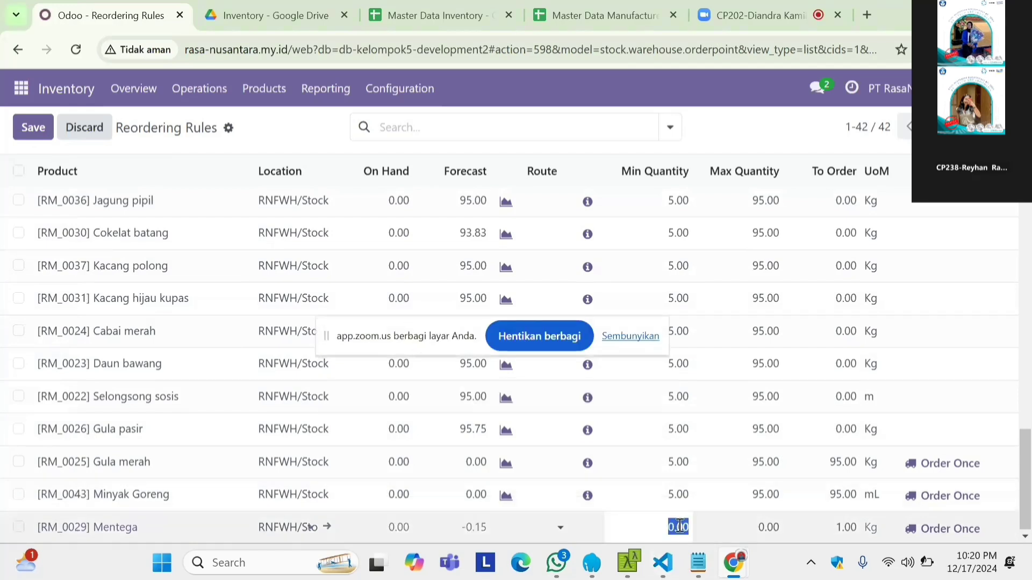
type("5.00")
key("Return")
Step: Set the Mentega rule's maximum quantity to 95.00 and discard the extra blank rule line
left_click(767, 527)
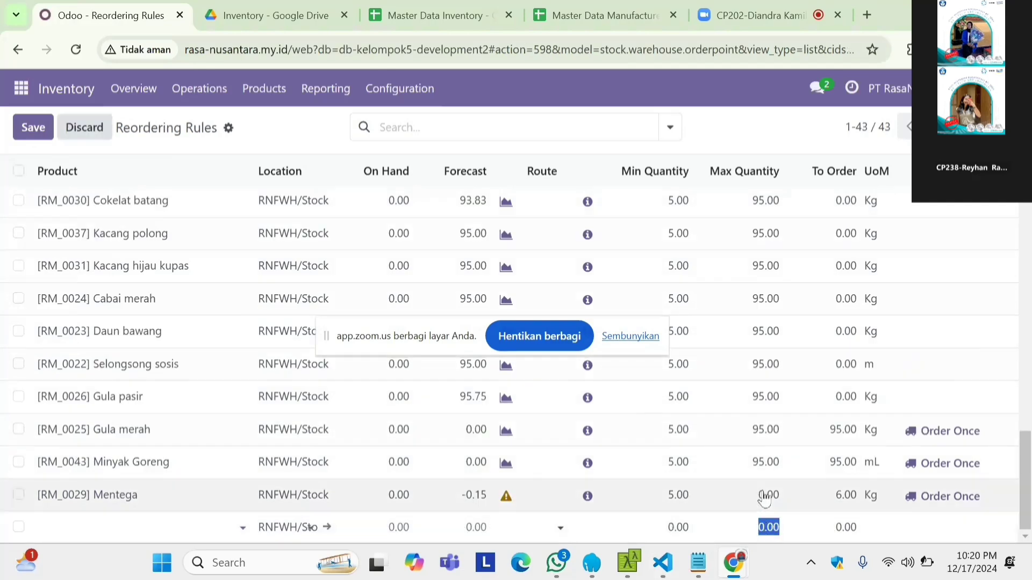
left_click(765, 495)
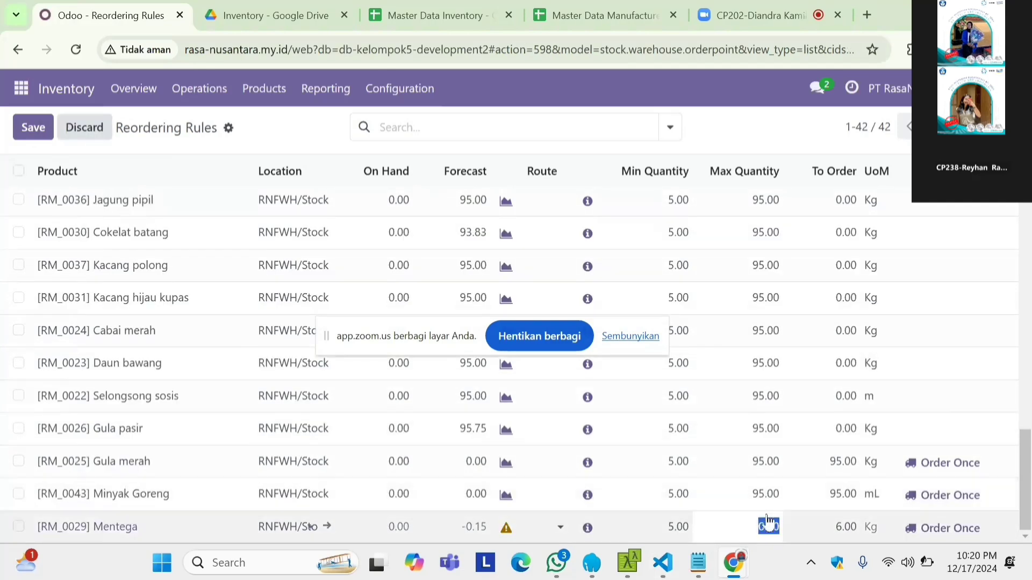
type("95")
key("Return")
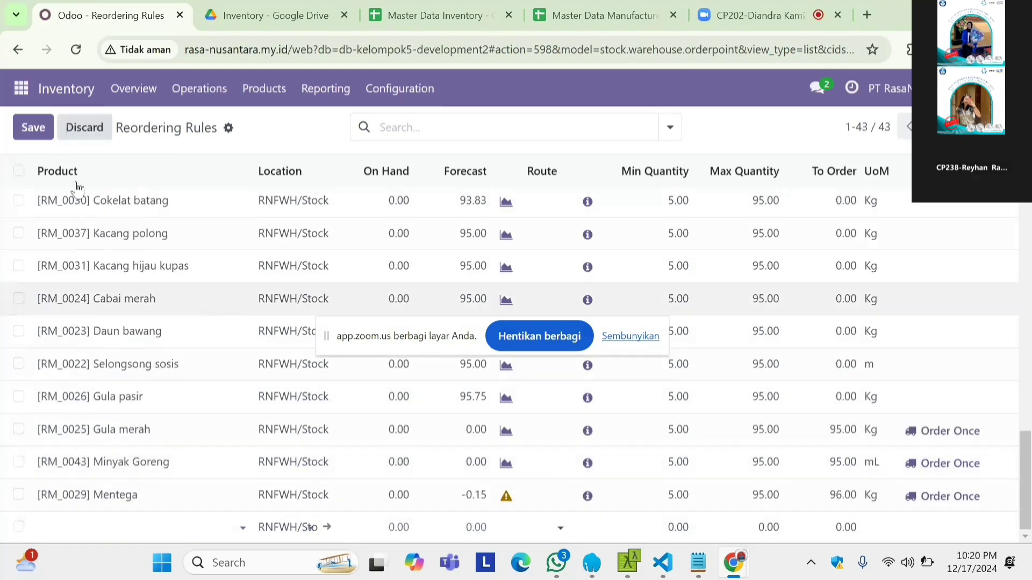
left_click(39, 134)
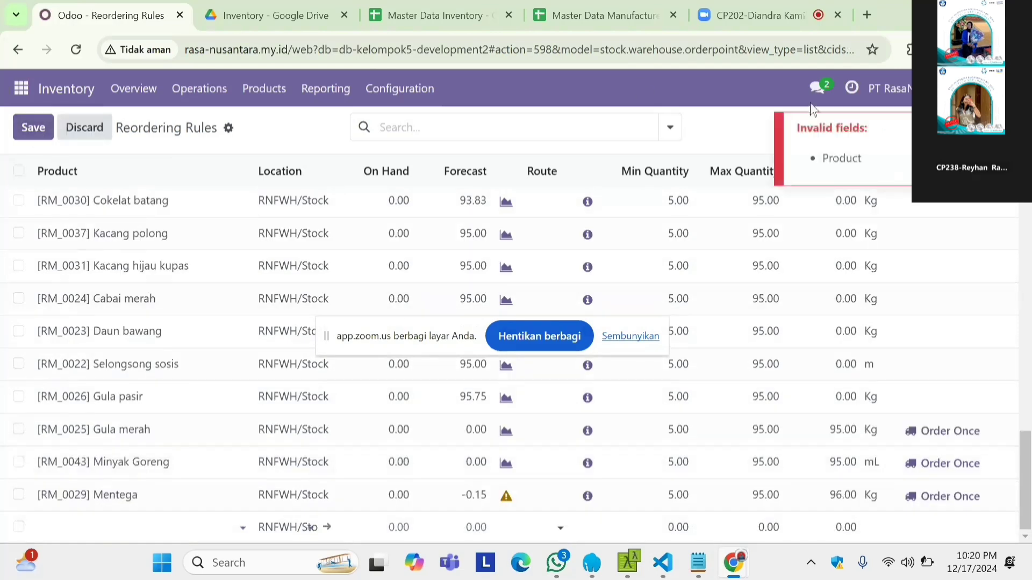
key("Escape")
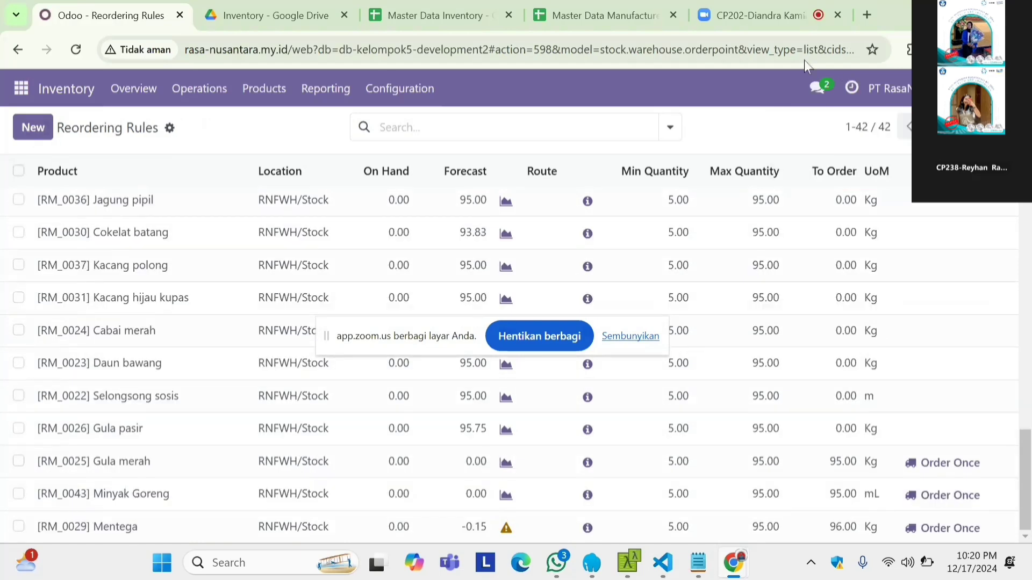
Step: Reload the reordering rules and order replenishment once for Gula merah, Minyak Goreng and Mentega
left_click(782, 51)
key("Return")
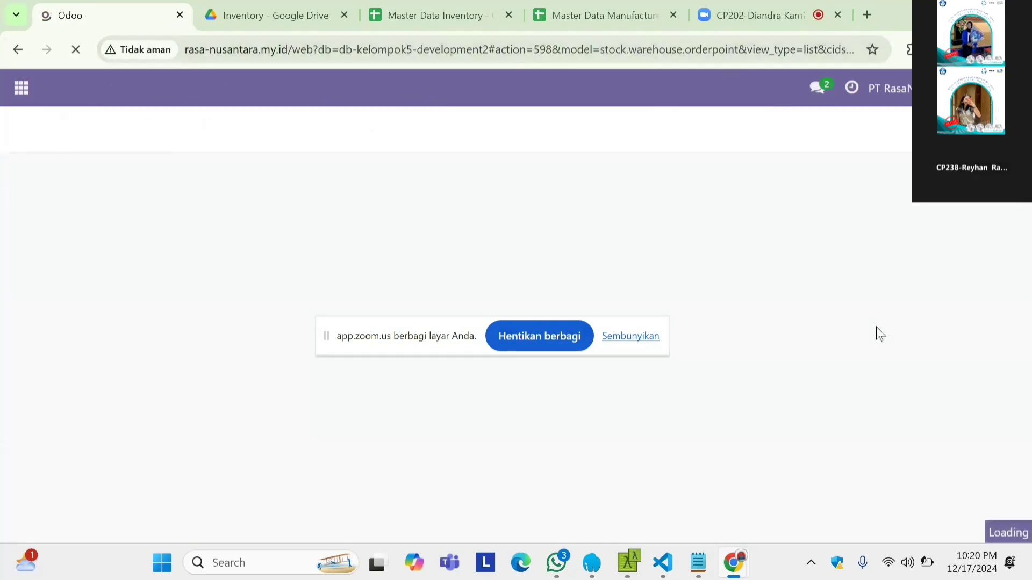
scroll(815, 369, "down", 10)
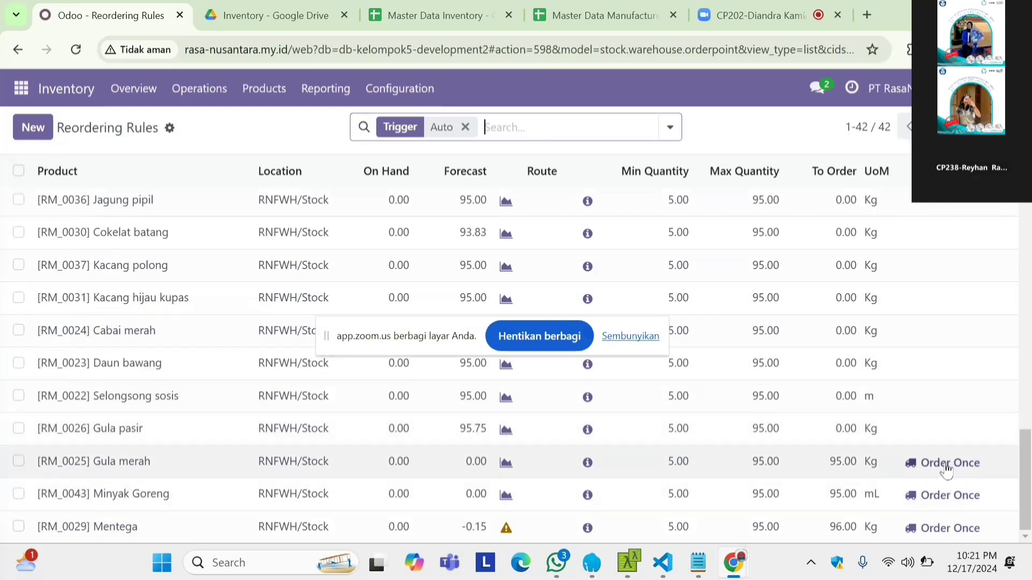
left_click(945, 467)
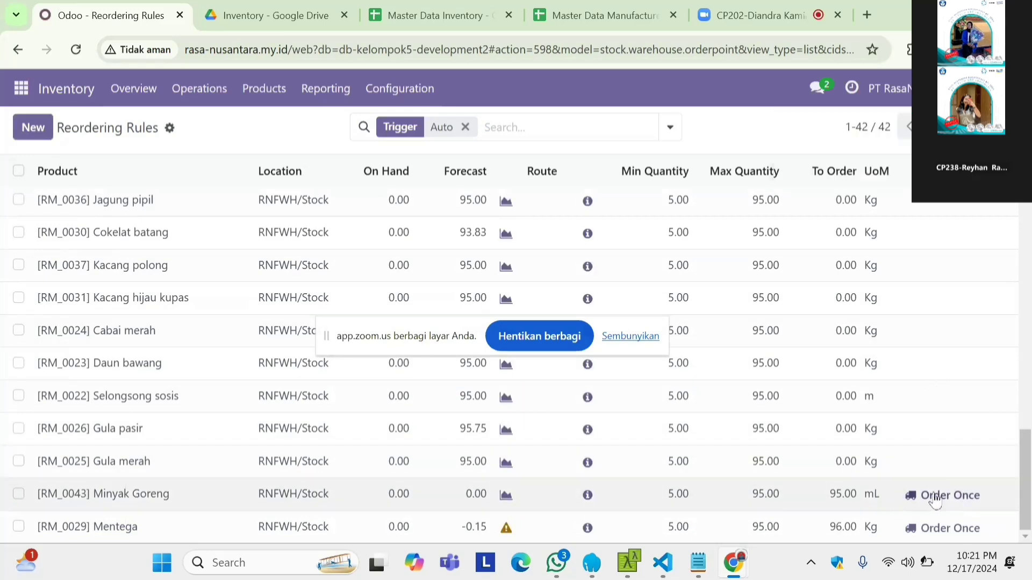
left_click(938, 497)
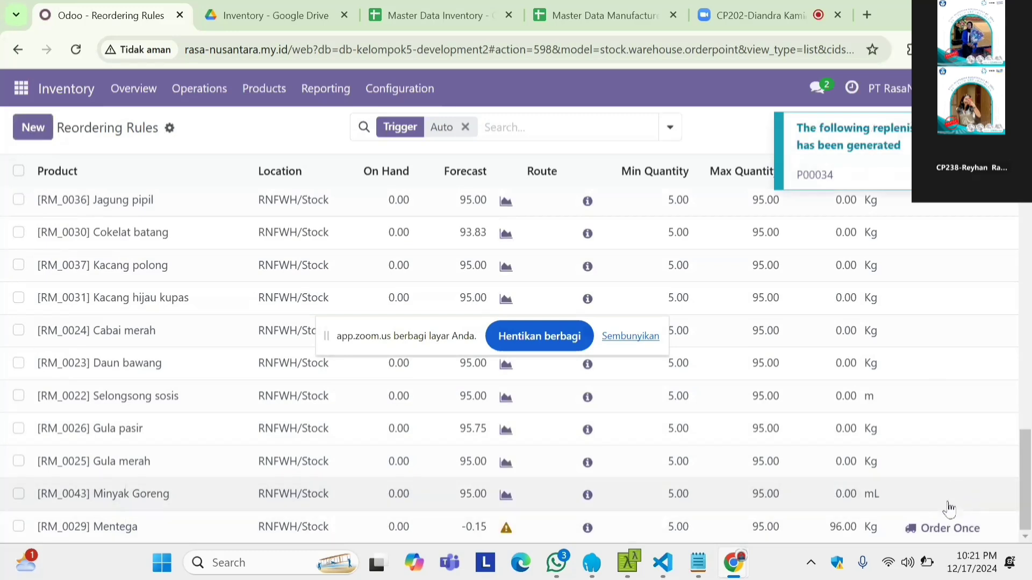
left_click(938, 529)
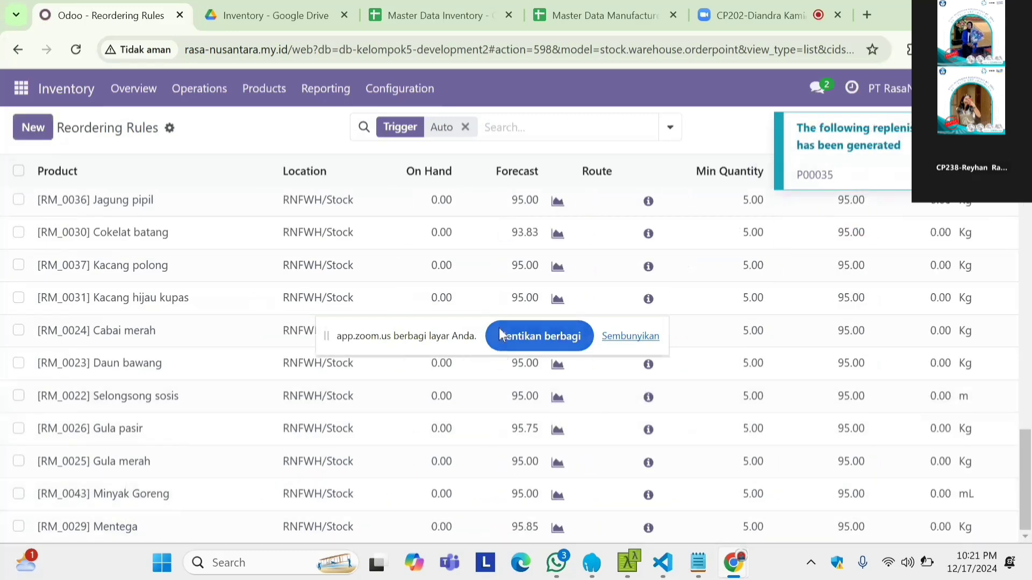
Step: Open the Purchase app's requests for quotation list
left_click(21, 87)
left_click(39, 300)
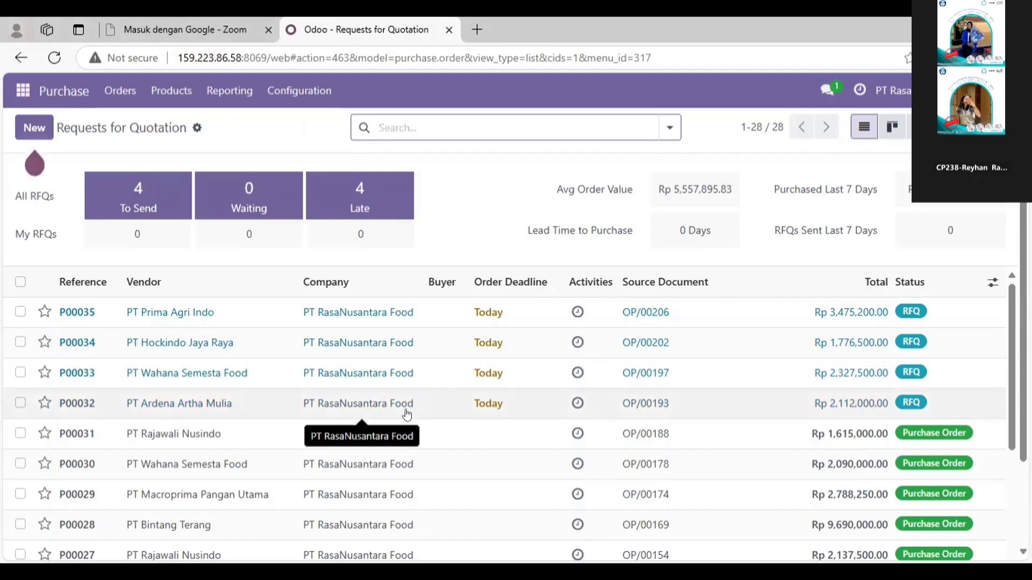
Step: Confirm the order for request for quotation P00032 from PT Ardena Artha Mulia and return to the requests list
left_click(363, 406)
double_click(188, 408)
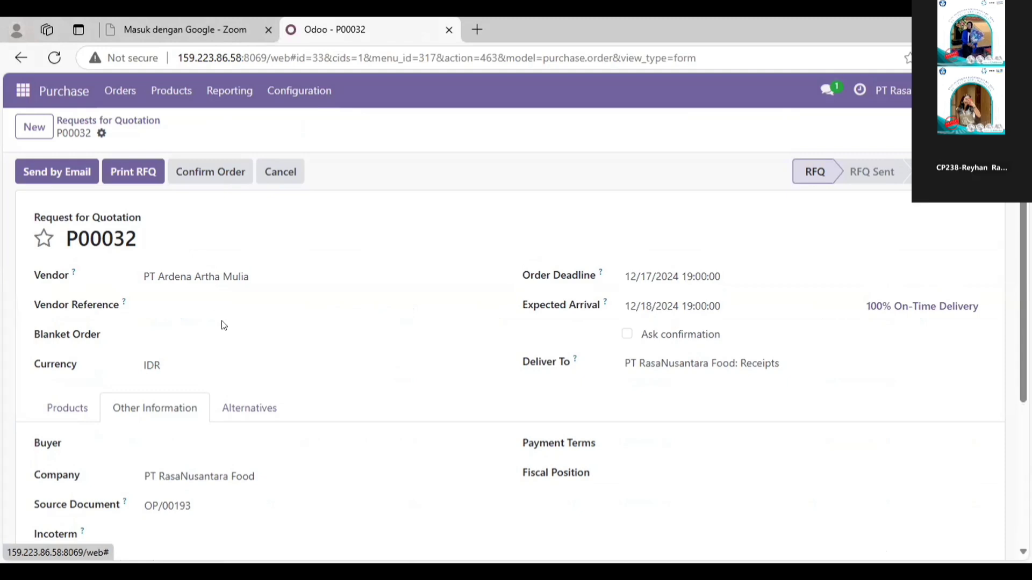
scroll(222, 320, "down", 2)
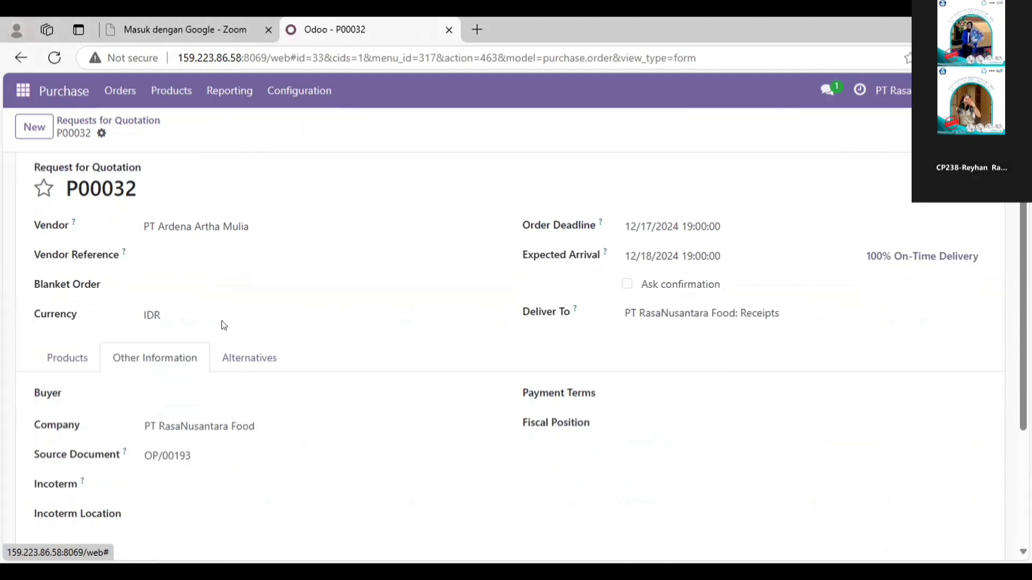
scroll(222, 317, "up", 3)
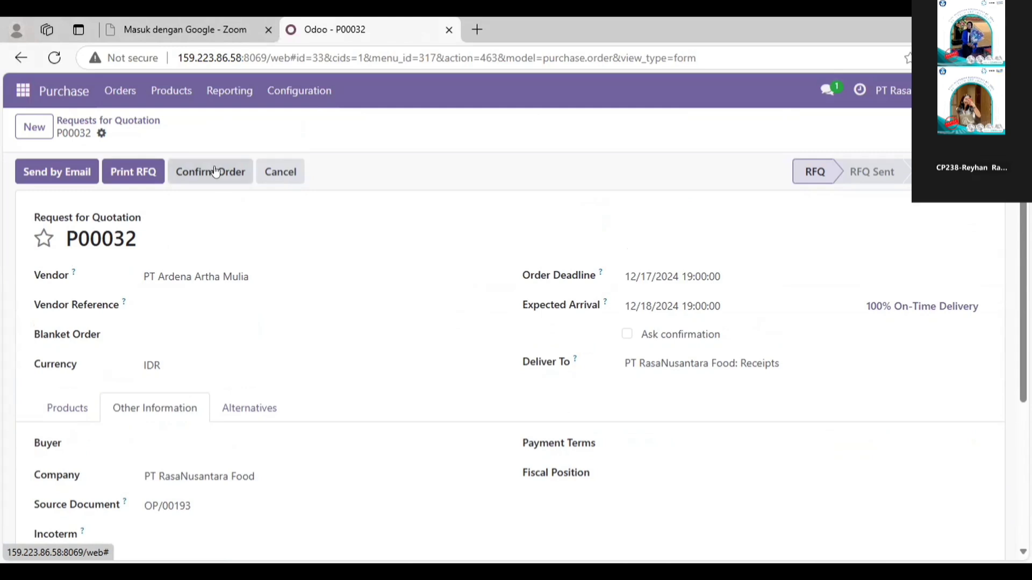
left_click(216, 172)
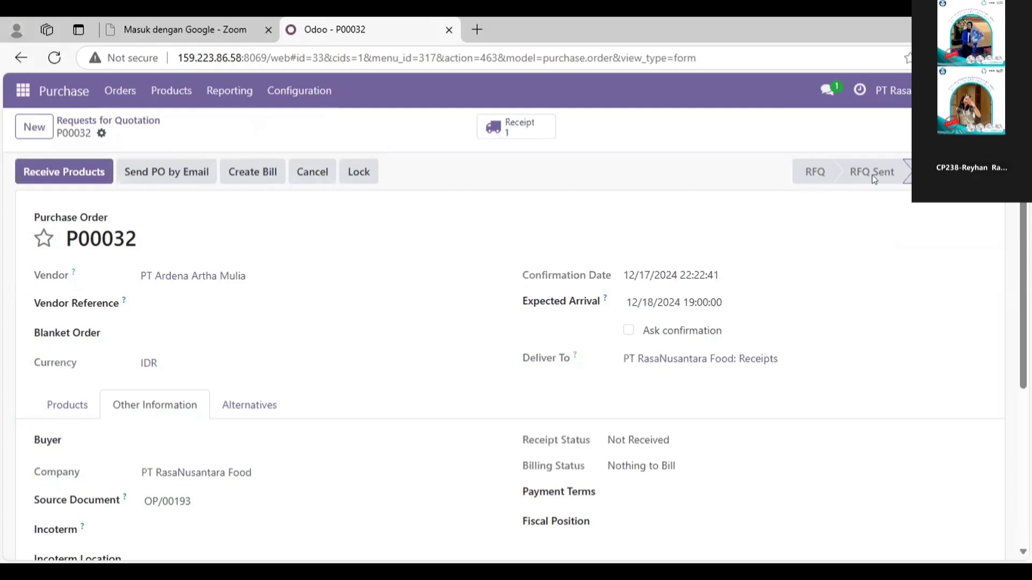
left_click(141, 120)
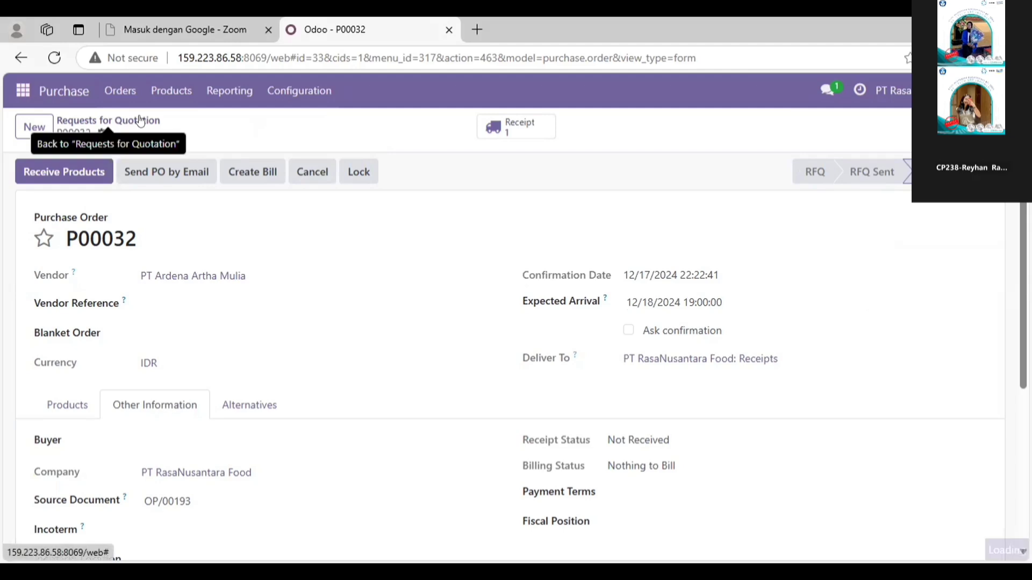
Step: Confirm the order for request for quotation P00033 from PT Wahana Semesta Food and return to the requests list
left_click_drag(221, 374, 184, 366)
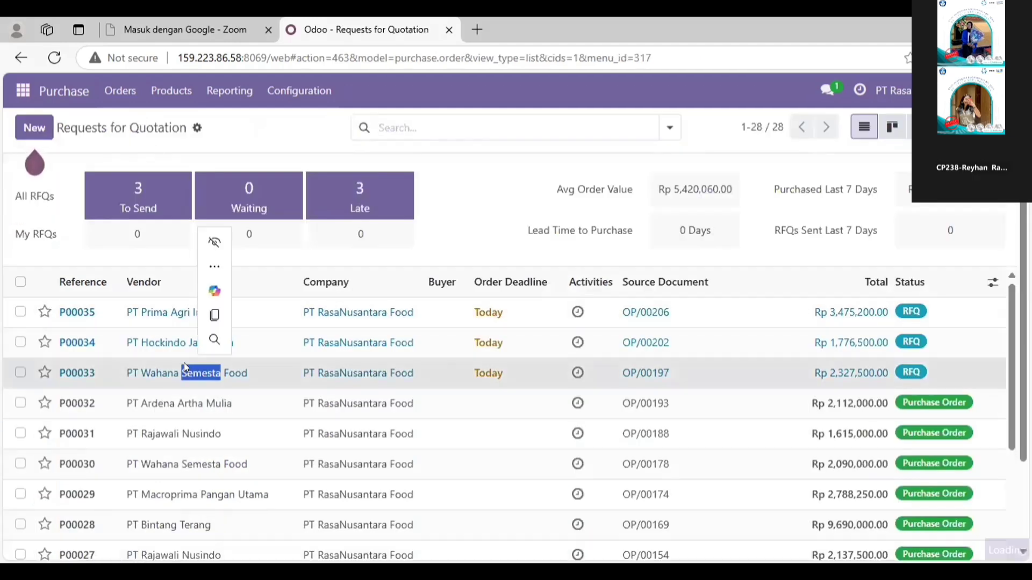
left_click(154, 373)
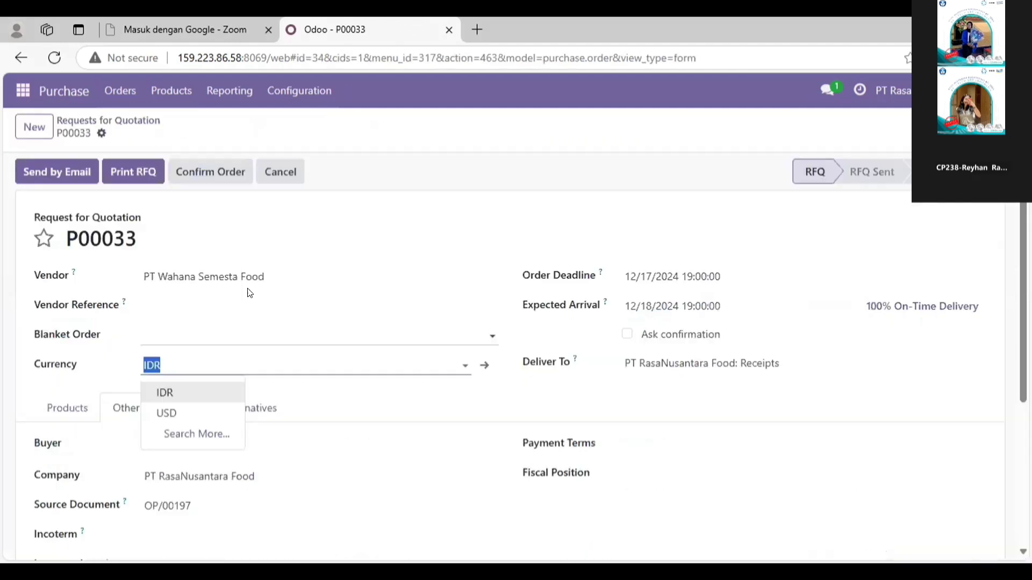
left_click(318, 231)
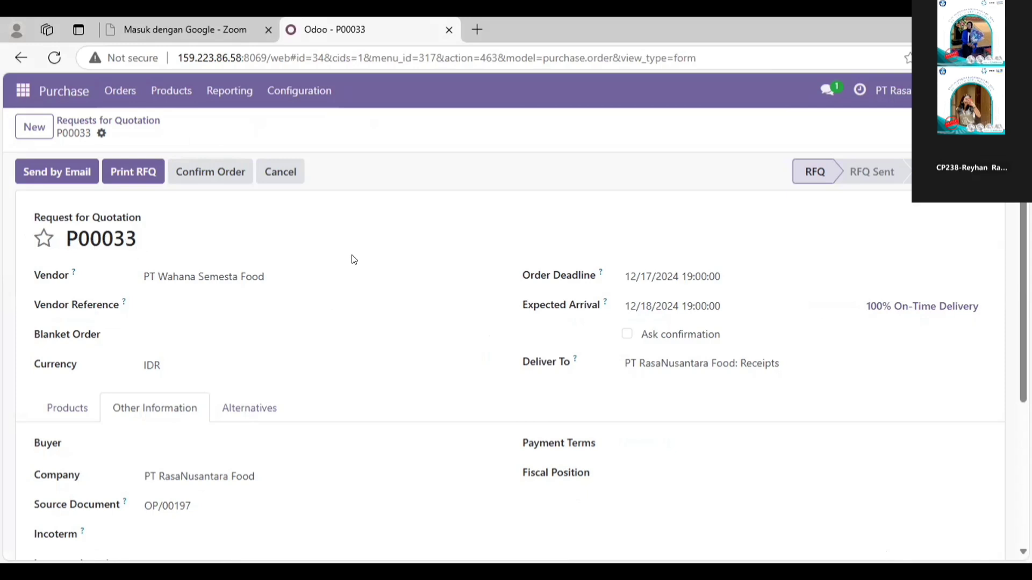
scroll(354, 260, "down", 1)
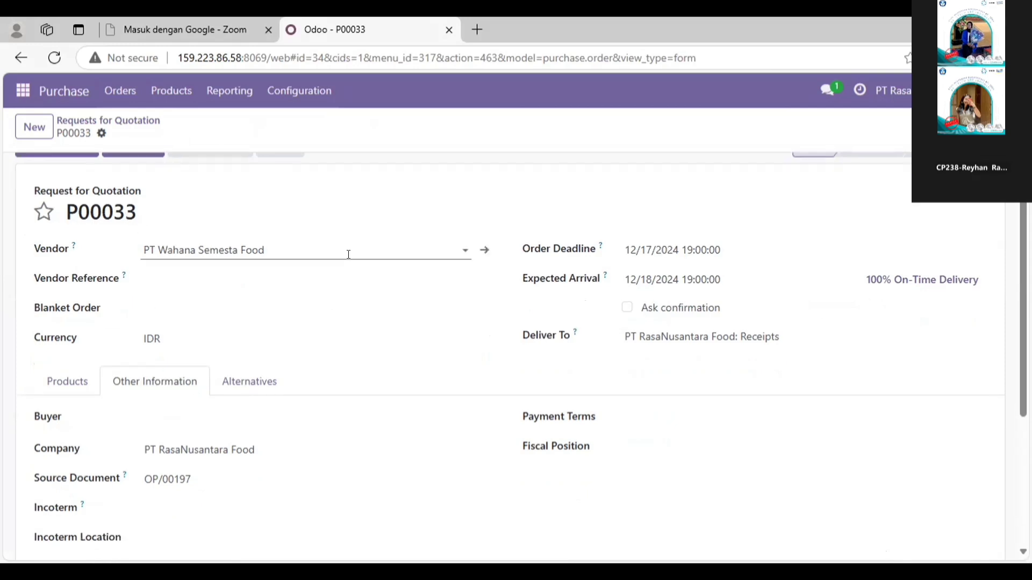
scroll(349, 254, "up", 1)
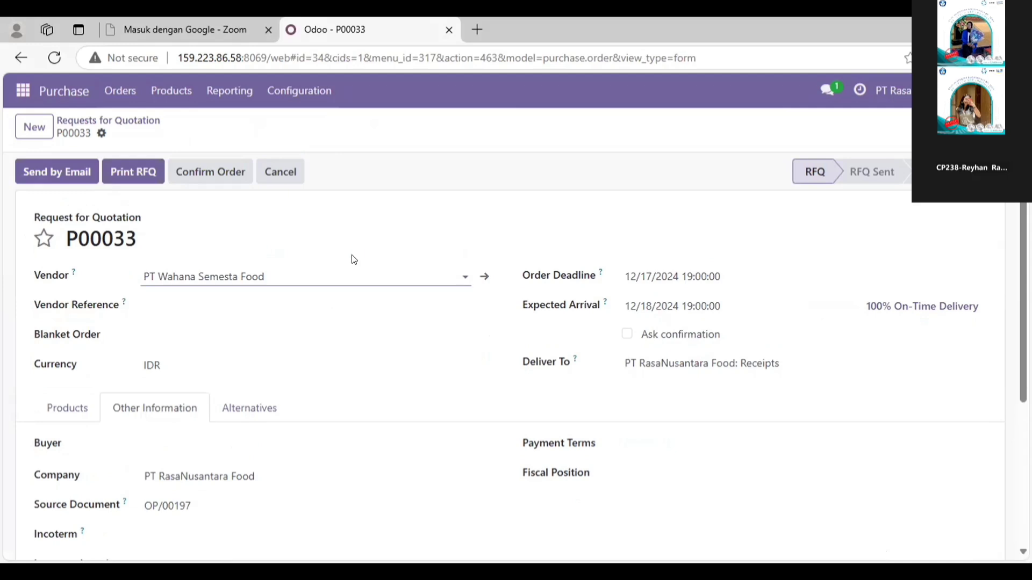
left_click(223, 182)
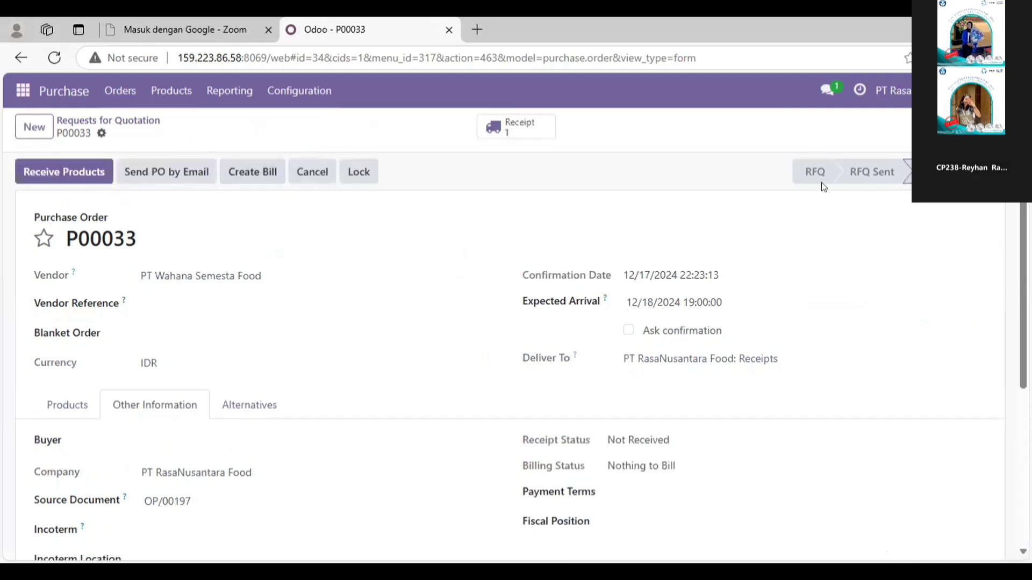
left_click(120, 118)
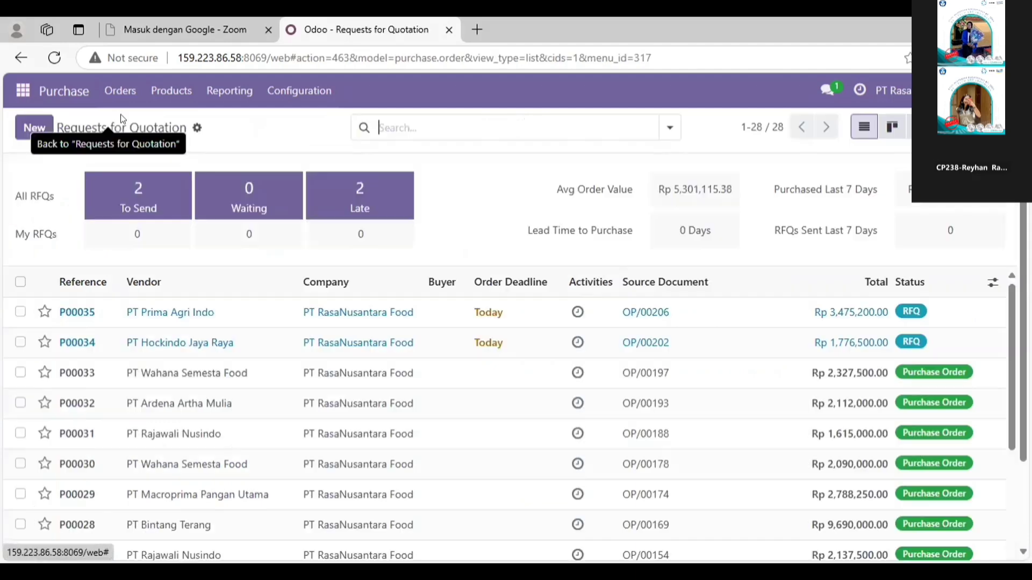
Step: Confirm the order for request for quotation P00034 from PT Hockindo Jaya Raya and return to the requests list
double_click(202, 339)
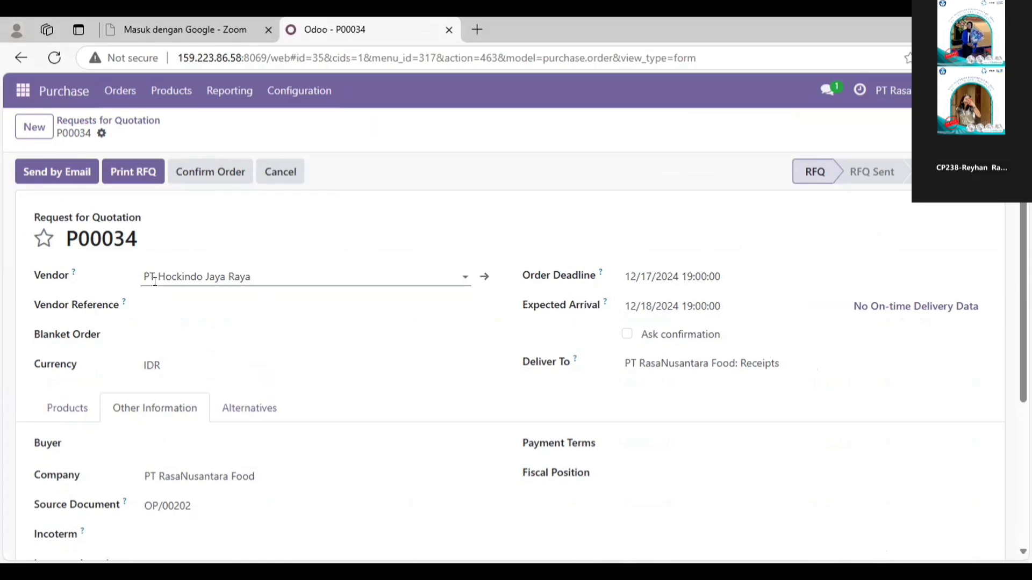
left_click(214, 172)
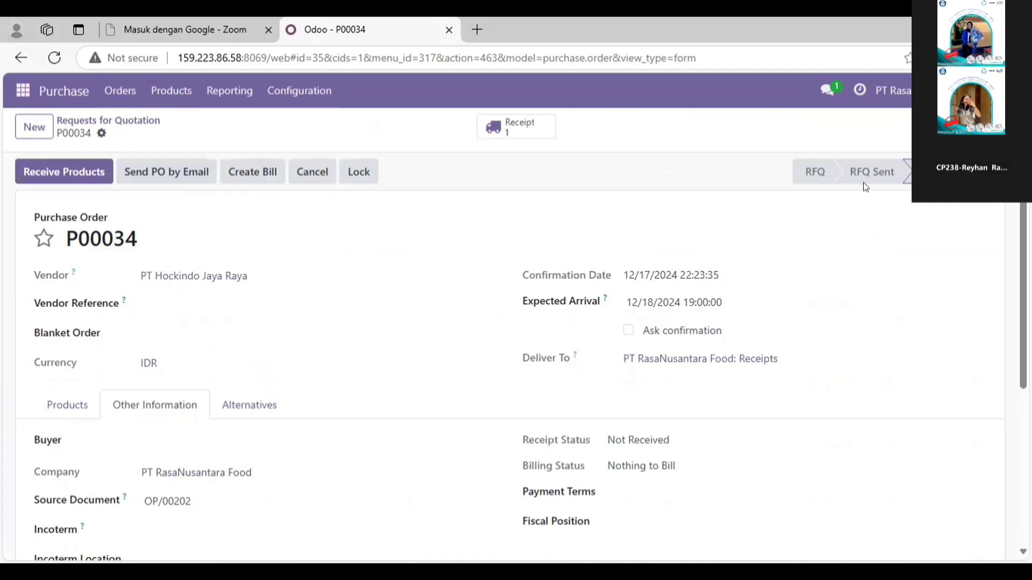
left_click(143, 119)
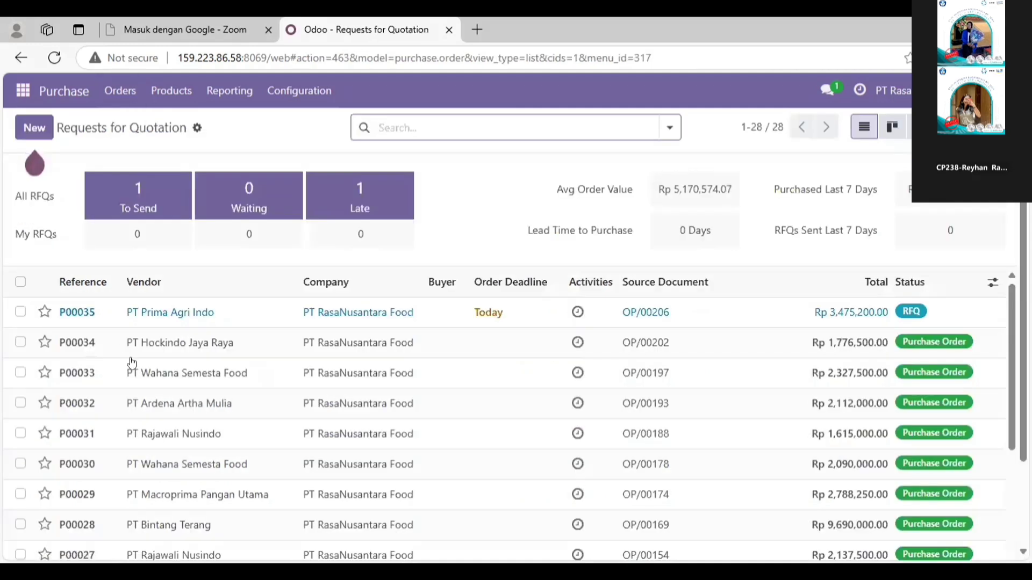
Step: Confirm the order for request for quotation P00035 from PT Prima Agri Indo and return to the requests list
double_click(168, 306)
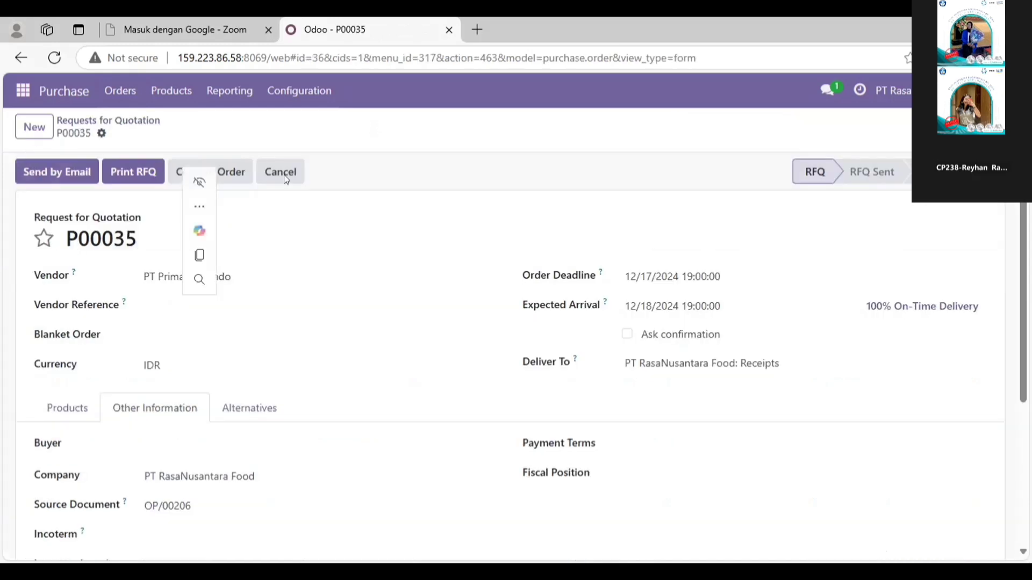
left_click_drag(177, 206, 188, 183)
left_click(186, 178)
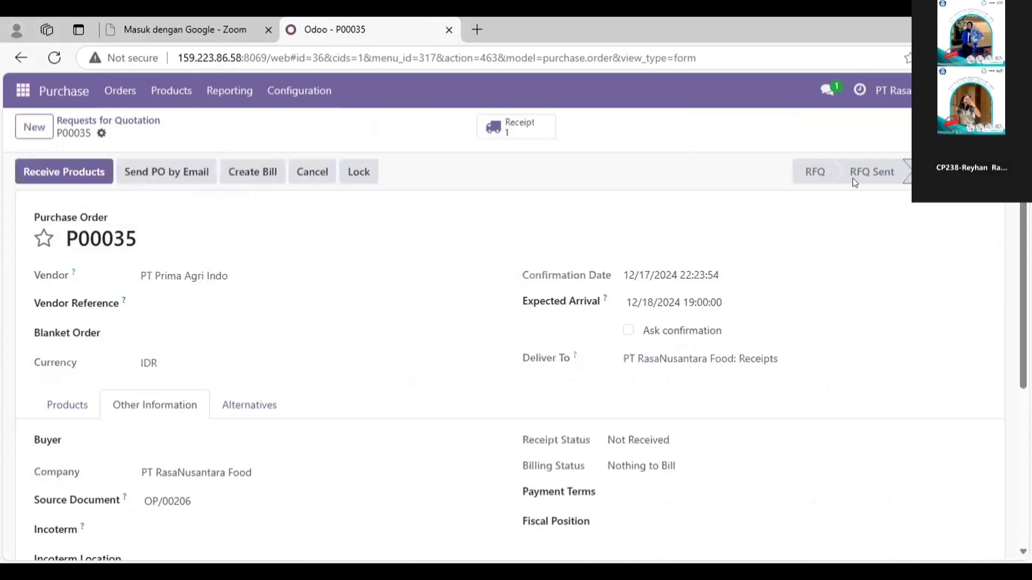
left_click(144, 123)
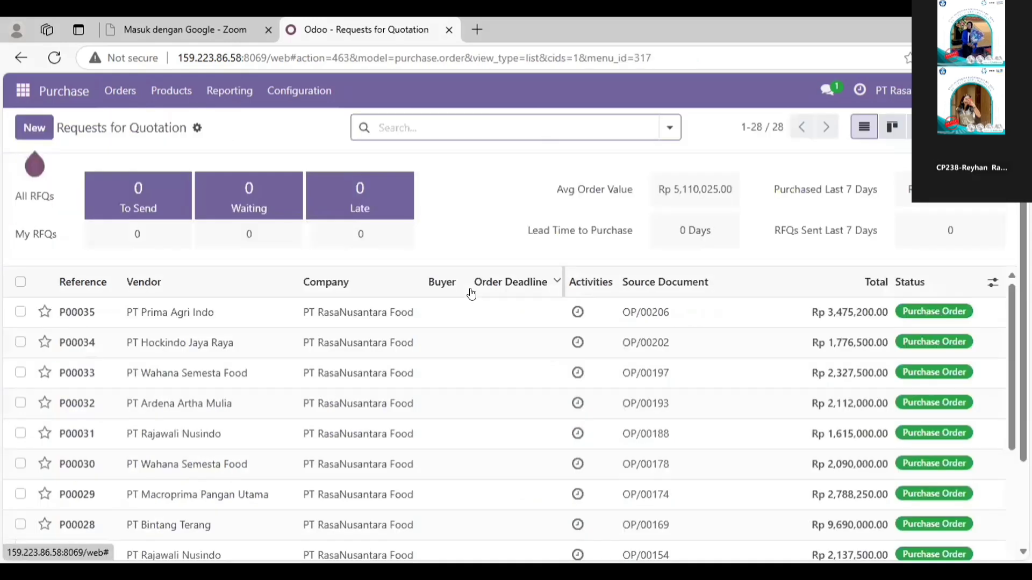
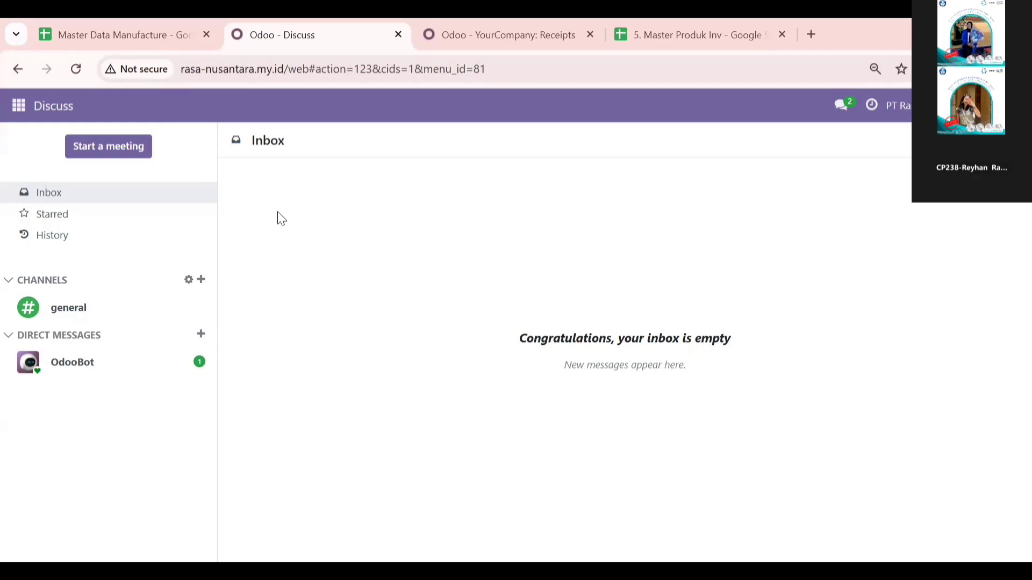
Step: Open the ready receipts in Inventory, inspect receipt RNFWH/IN/00026 from PT Wahana Semesta Food, and return to the inventory overview
left_click(20, 110)
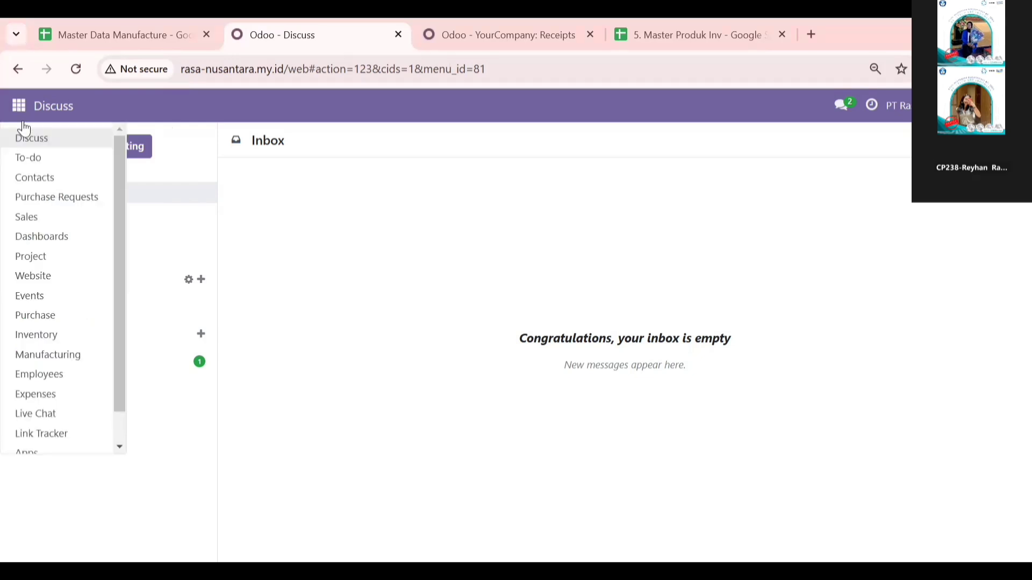
left_click(65, 334)
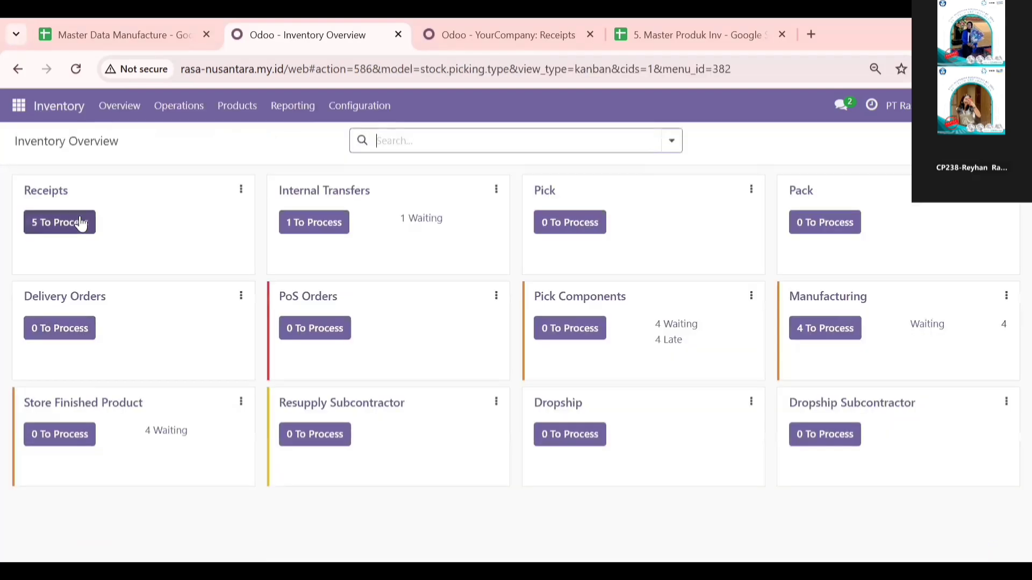
left_click(82, 224)
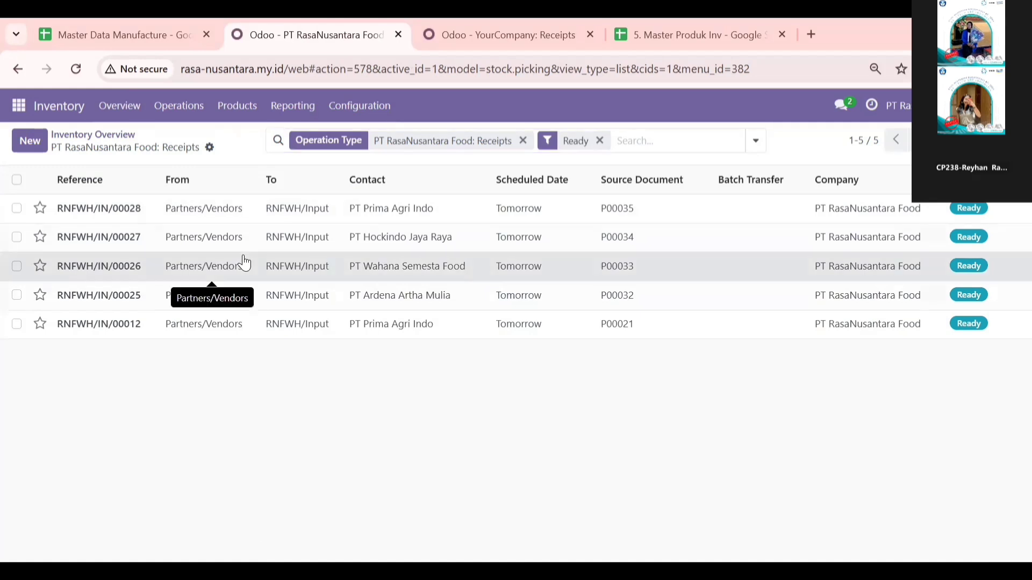
left_click(231, 274)
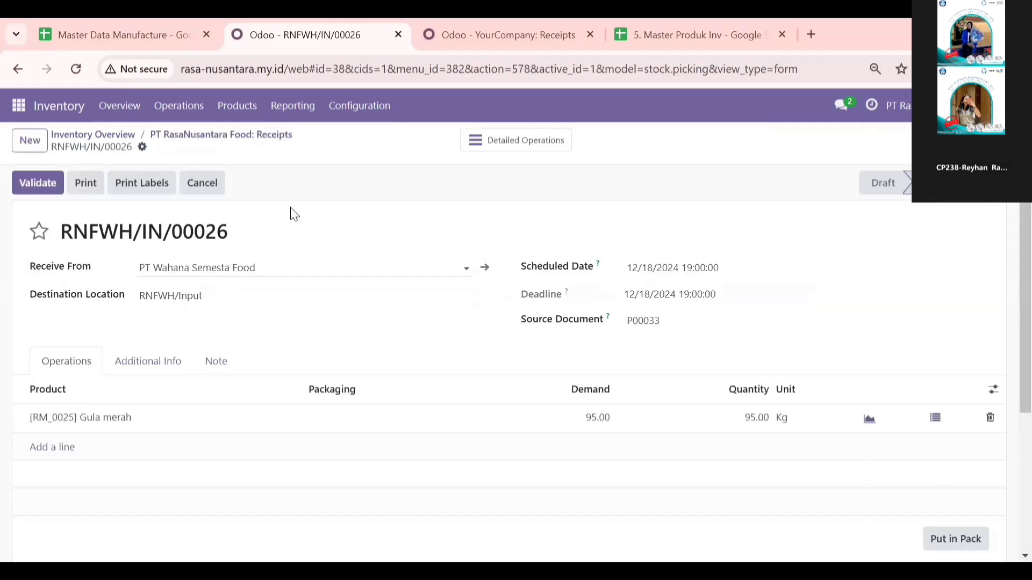
left_click(105, 136)
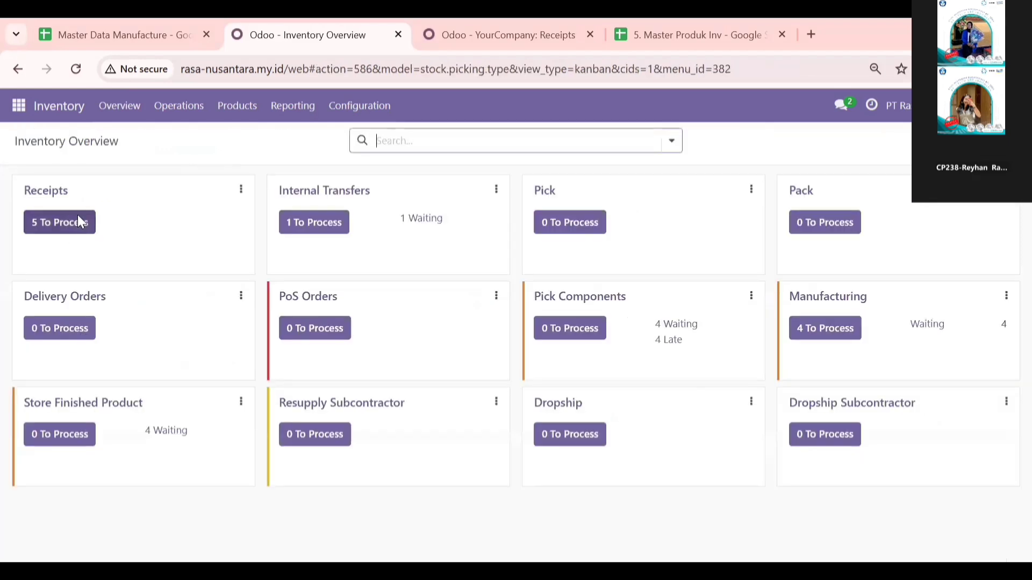
Step: Open receipt RNFWH/IN/00025 from PT Ardena Artha Mulia in the ready receipts and validate it
left_click(80, 220)
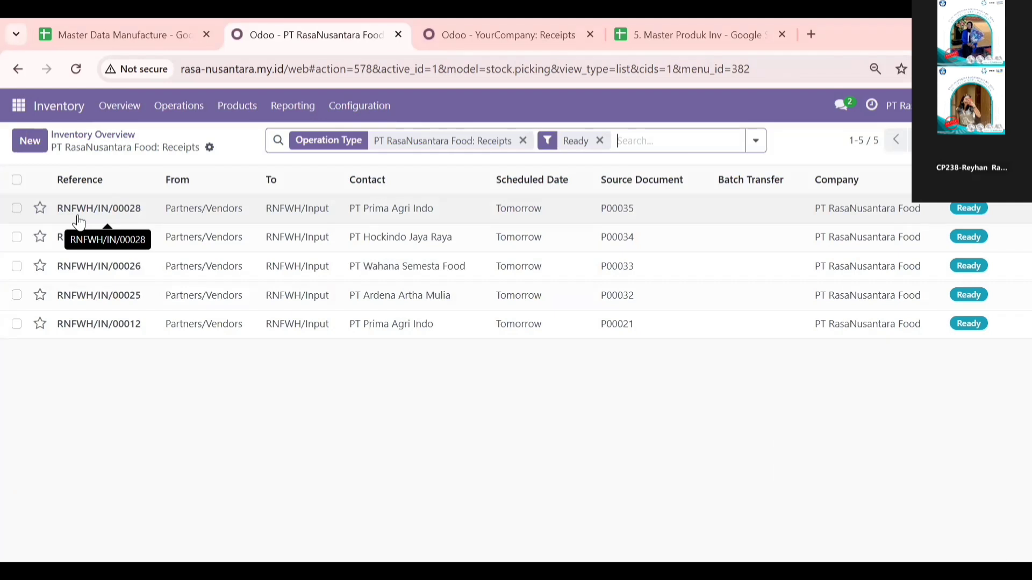
left_click(149, 295)
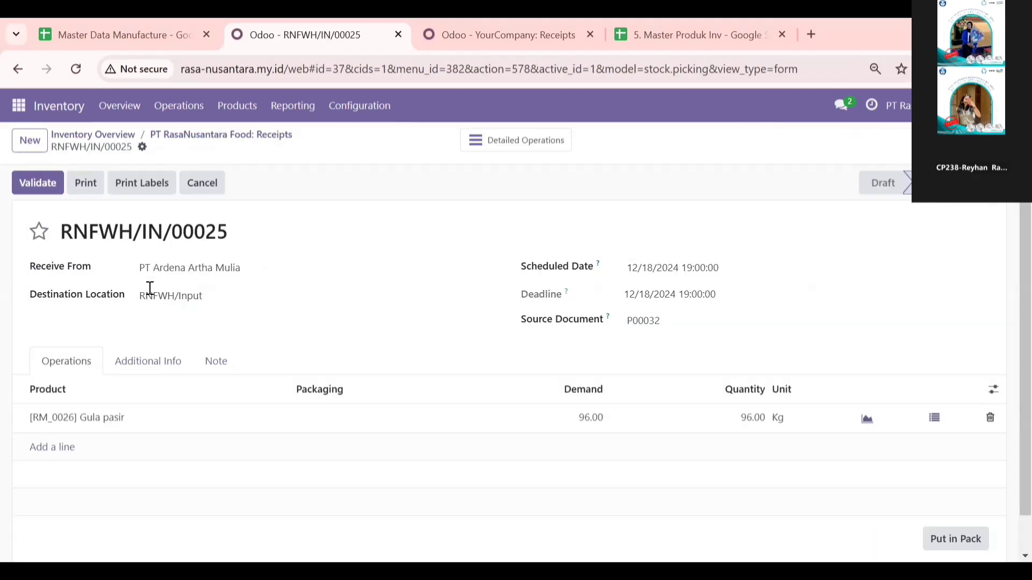
left_click(52, 191)
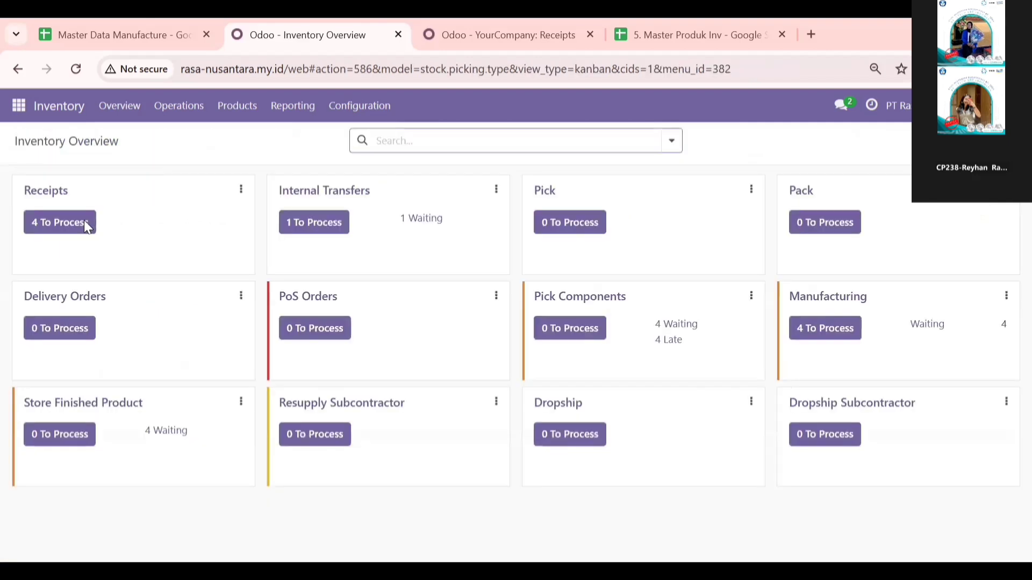
Step: Validate receipt RNFWH/IN/00026 from PT Wahana Semesta Food and return to the receipts list
left_click(85, 222)
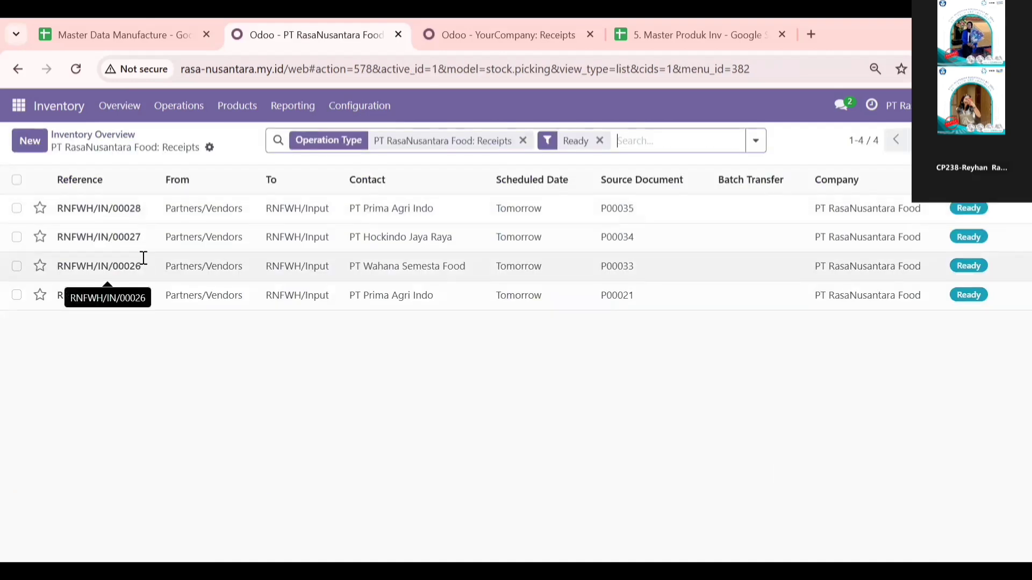
left_click(144, 259)
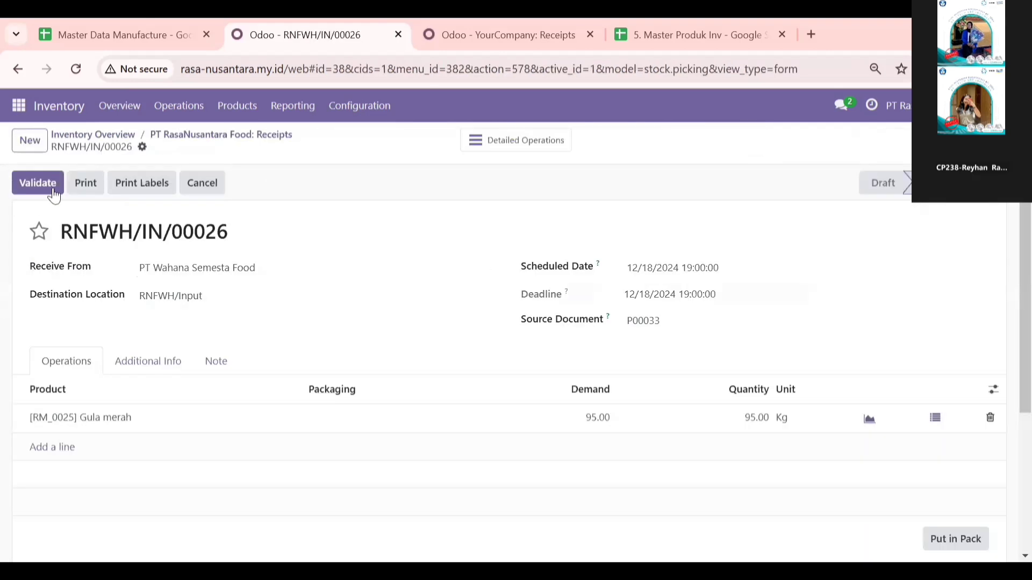
left_click(53, 188)
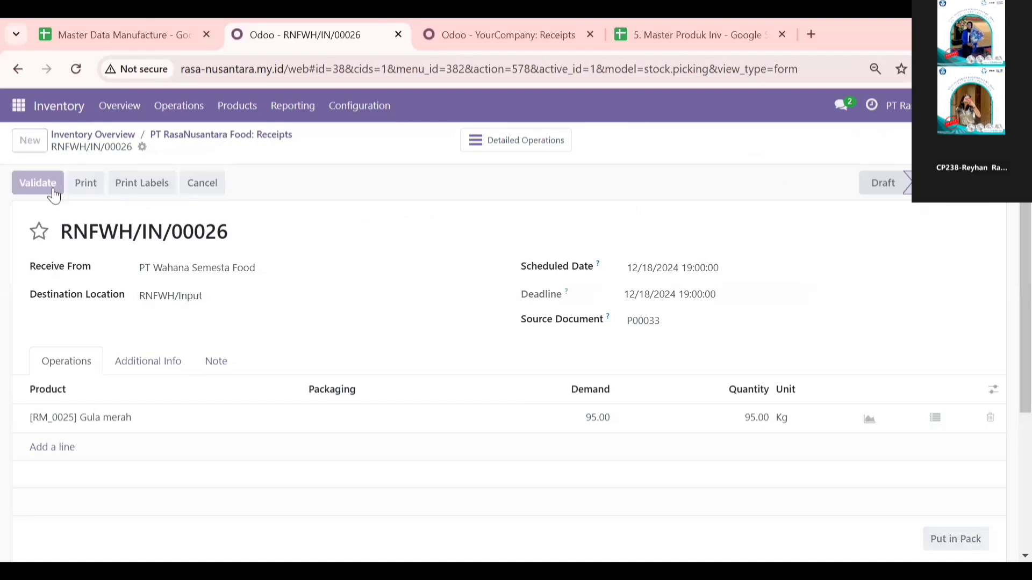
left_click(259, 136)
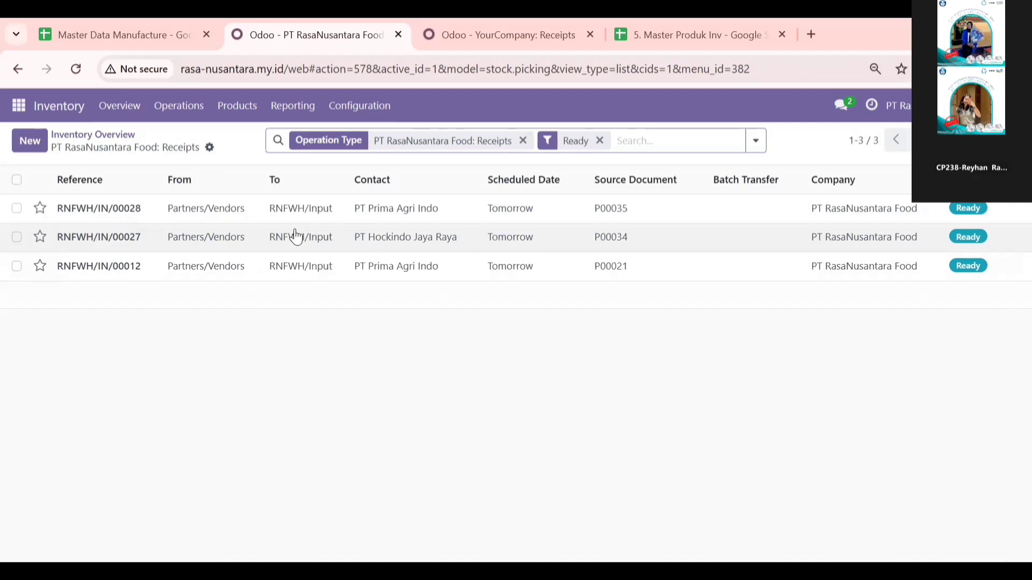
Step: Validate receipt RNFWH/IN/00027 from PT Hockindo Jaya Raya and return to the receipts list
left_click(296, 236)
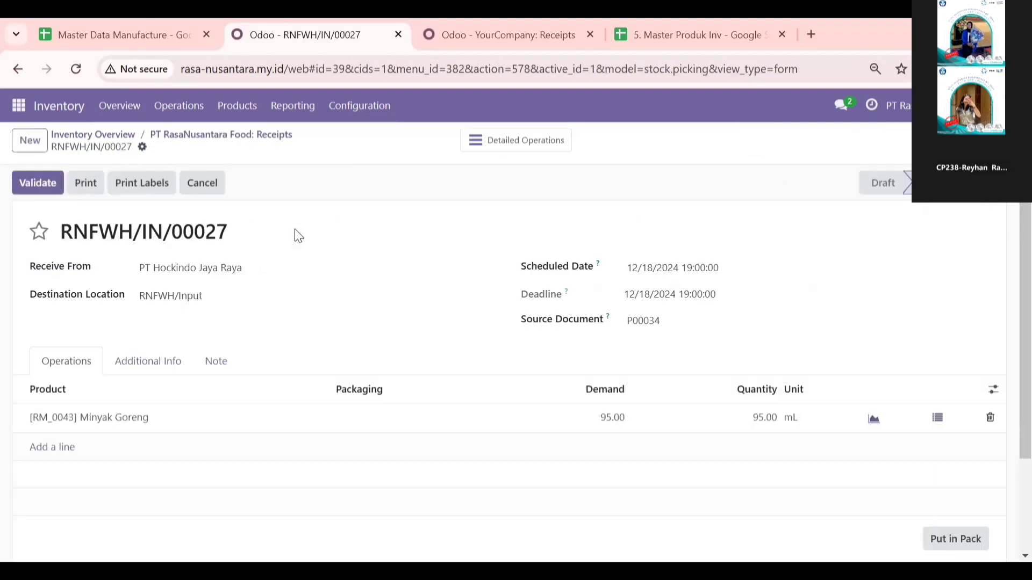
left_click(49, 187)
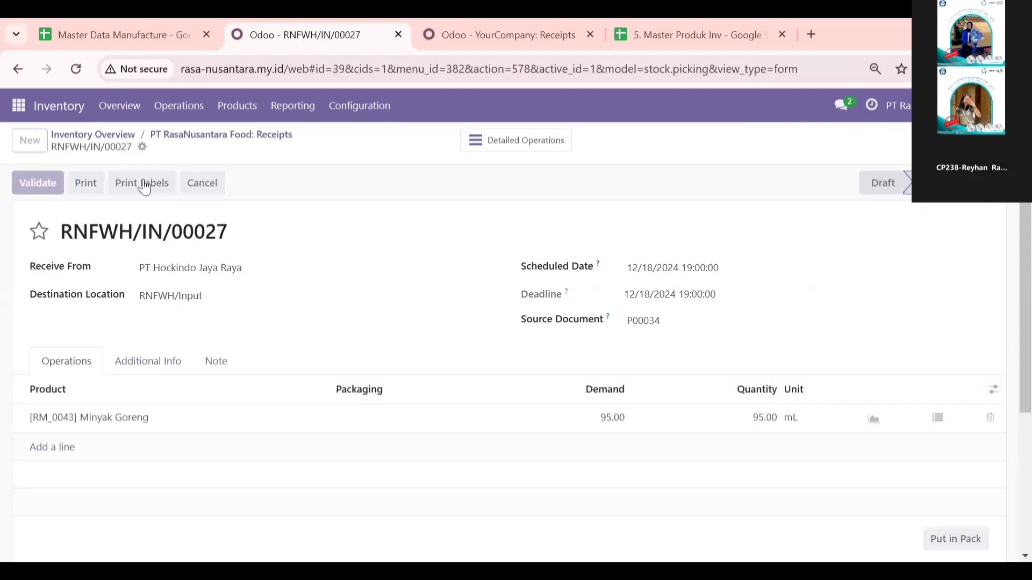
left_click(233, 136)
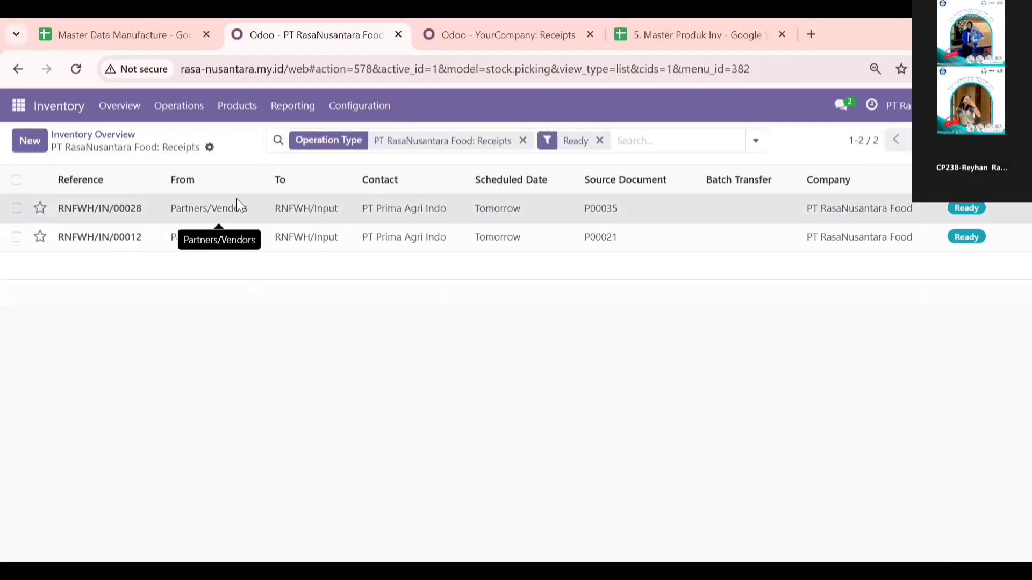
Step: Validate receipt RNFWH/IN/00028 from PT Prima Agri Indo and leave the receipt form
left_click(43, 187)
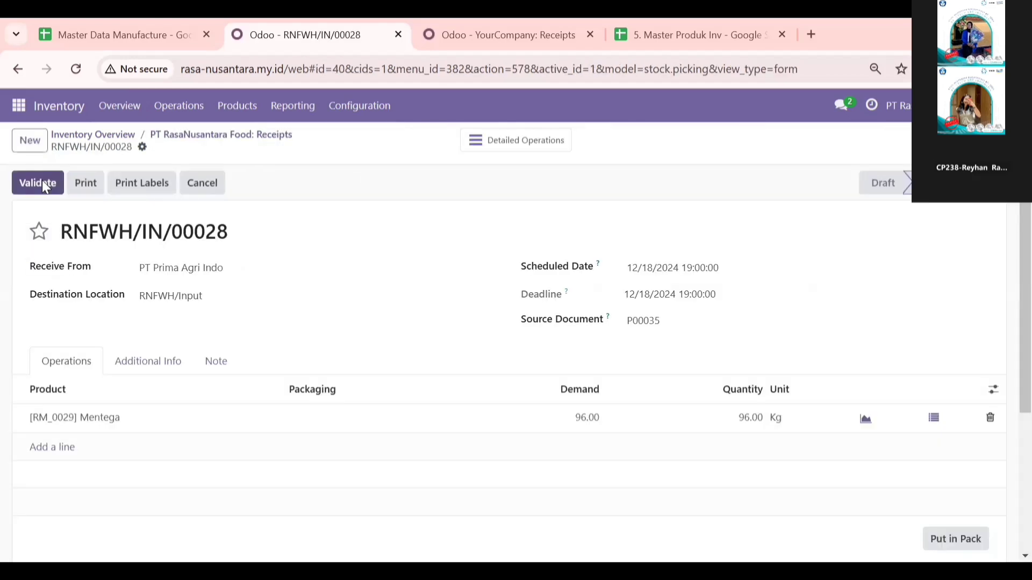
left_click(43, 187)
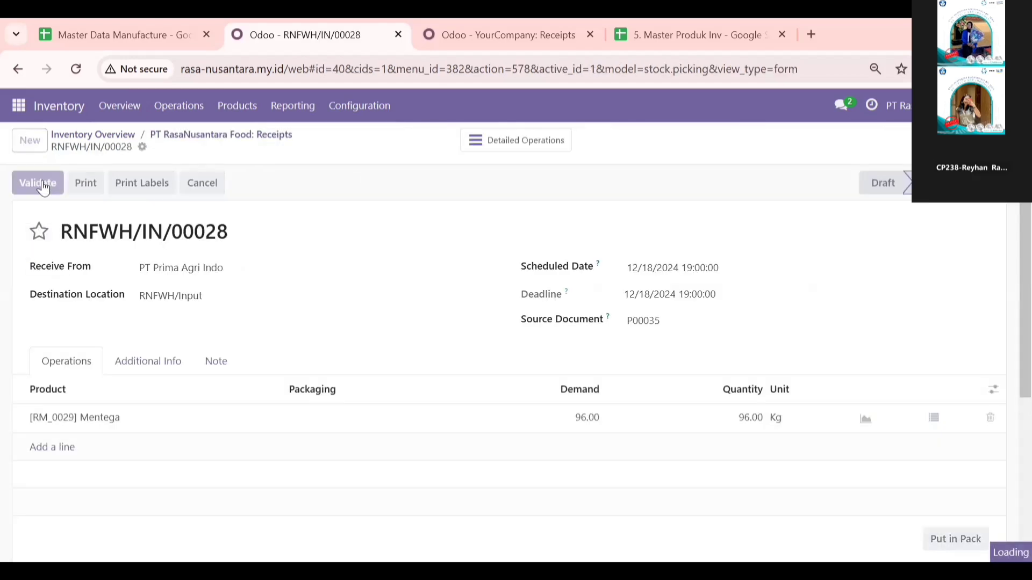
left_click(127, 139)
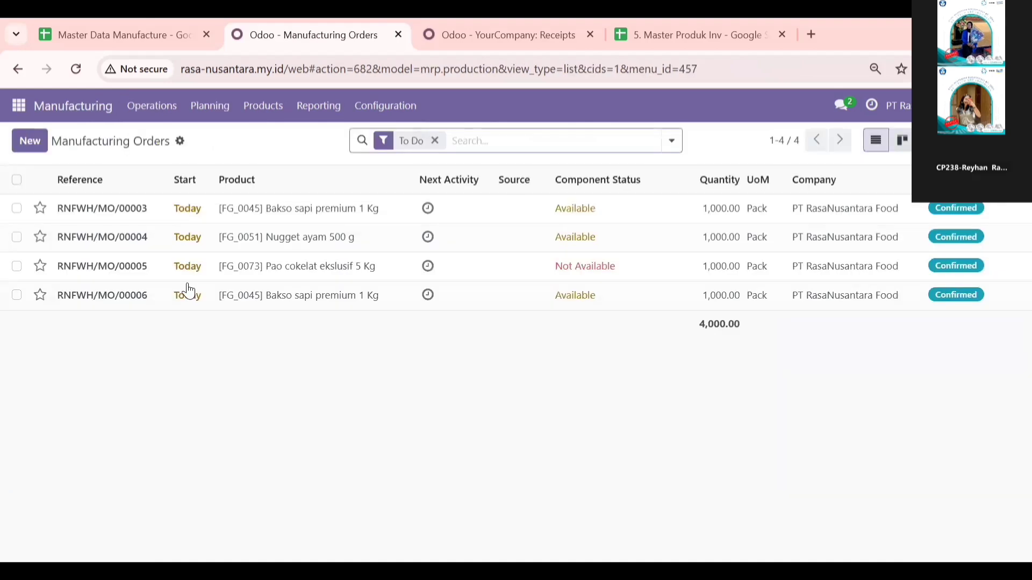
Step: Open the pick-components transfer RNFWH/PC/00001 belonging to manufacturing order RNFWH/MO/00003 for Bakso sapi premium 1 Kg
left_click(170, 210)
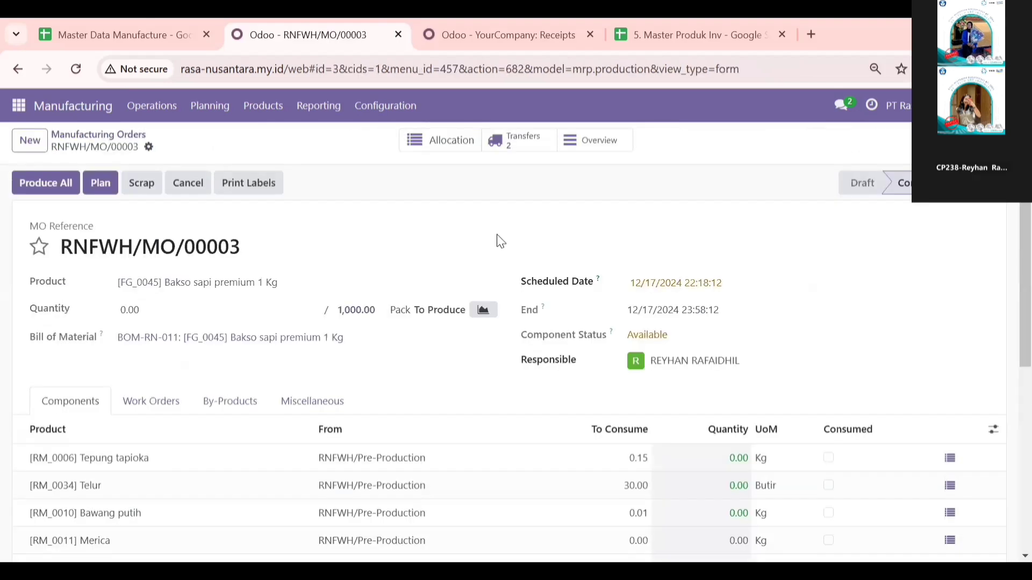
left_click(524, 155)
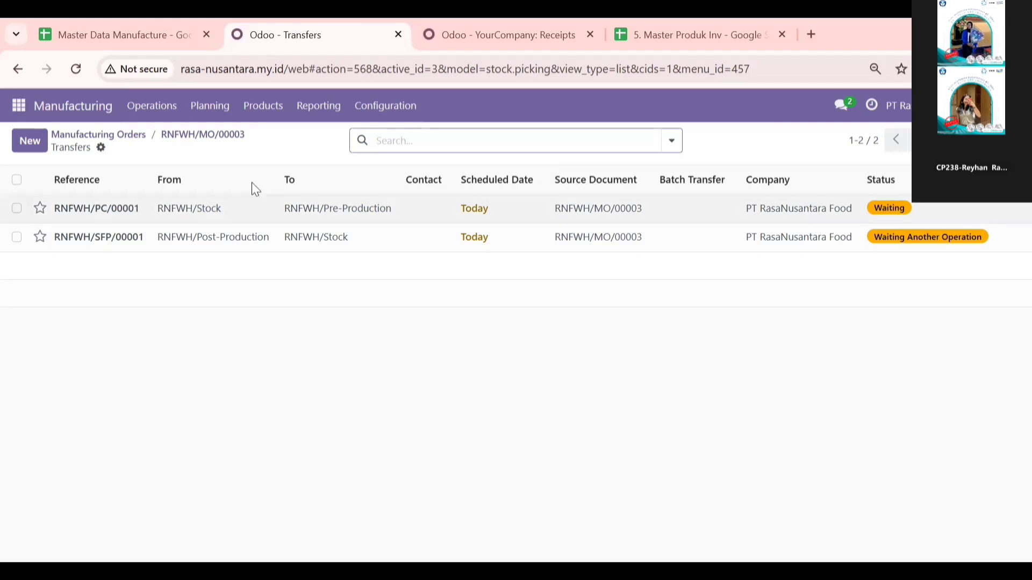
left_click(379, 210)
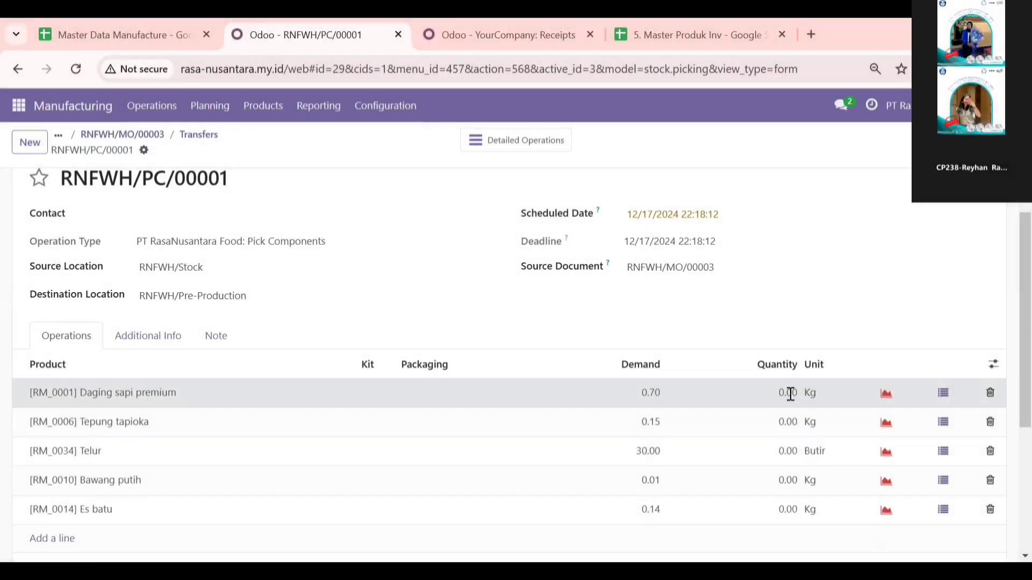
Step: Set the transfer quantities to 0.7 Kg for Daging sapi premium and 0.15 Kg for Tepung tapioka
left_click(790, 394)
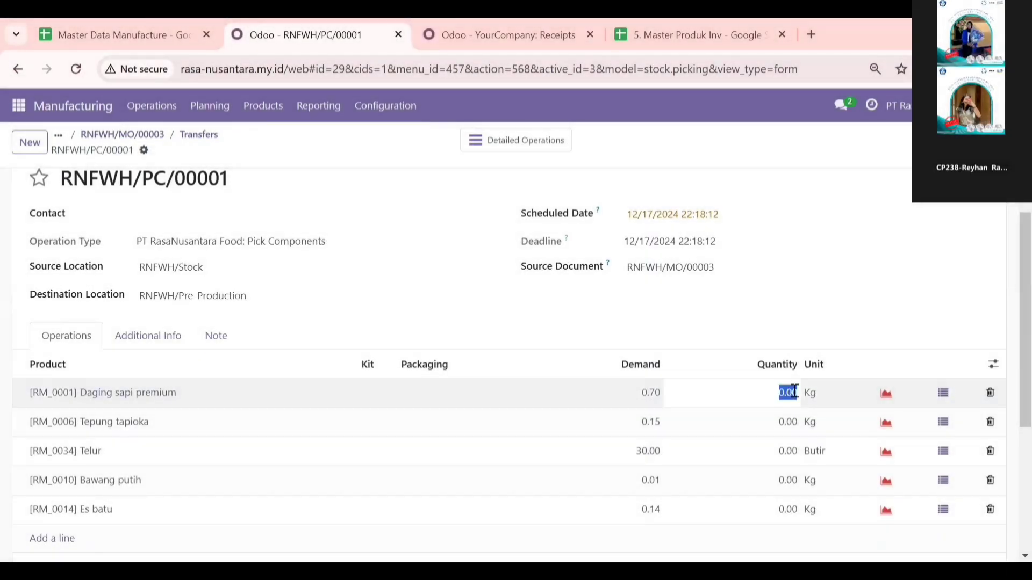
left_click(795, 391)
key("BackSpace")
key("BackSpace")
key("BackSpace")
key("BackSpace")
type("0.7")
left_click(792, 423)
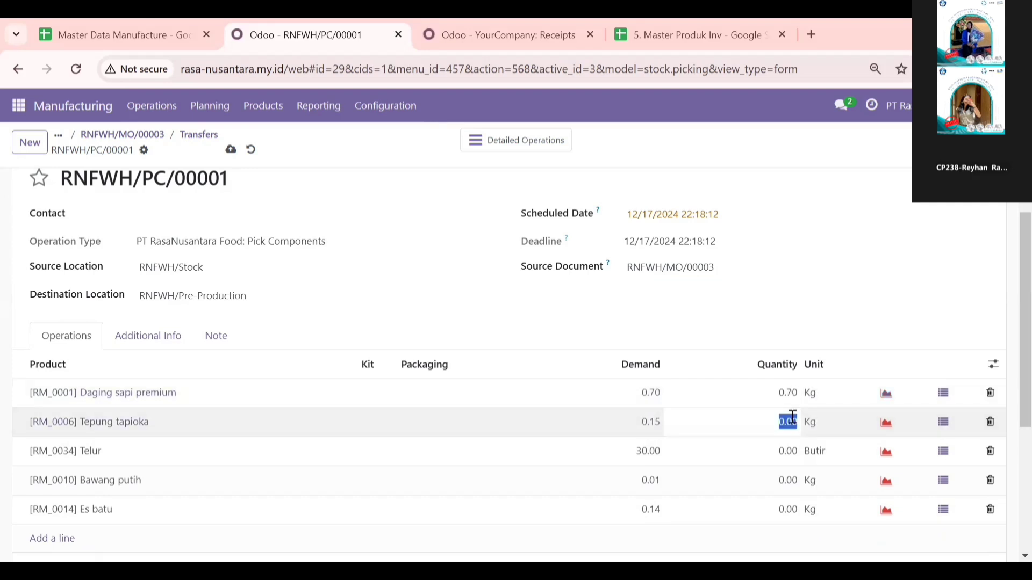
key("BackSpace")
type("0.15")
Step: Set the transfer quantities to 30 Butir for Telur, 0.01 Kg for Bawang putih and 0.14 Kg for Es batu
left_click(794, 457)
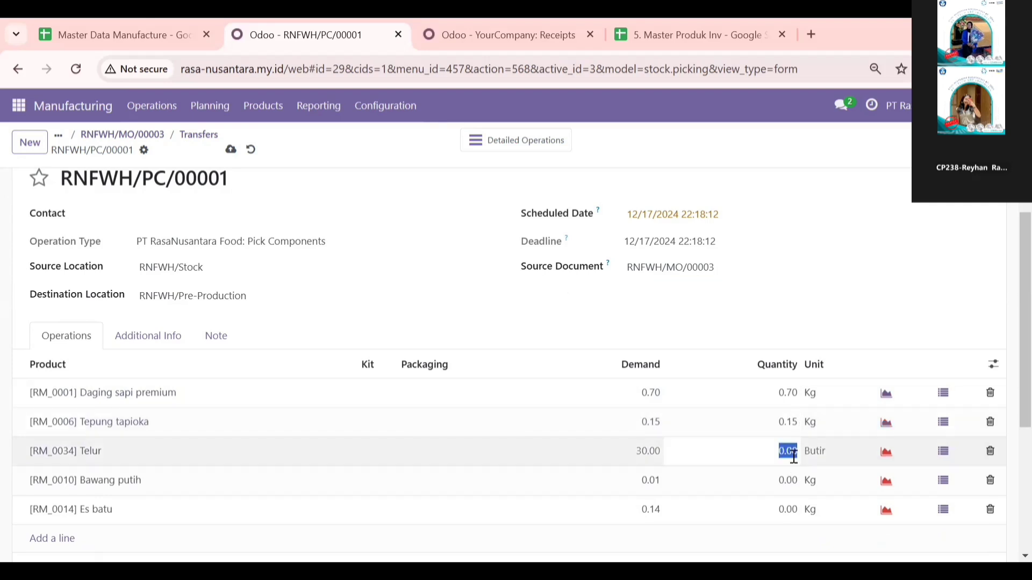
type("30")
left_click(792, 487)
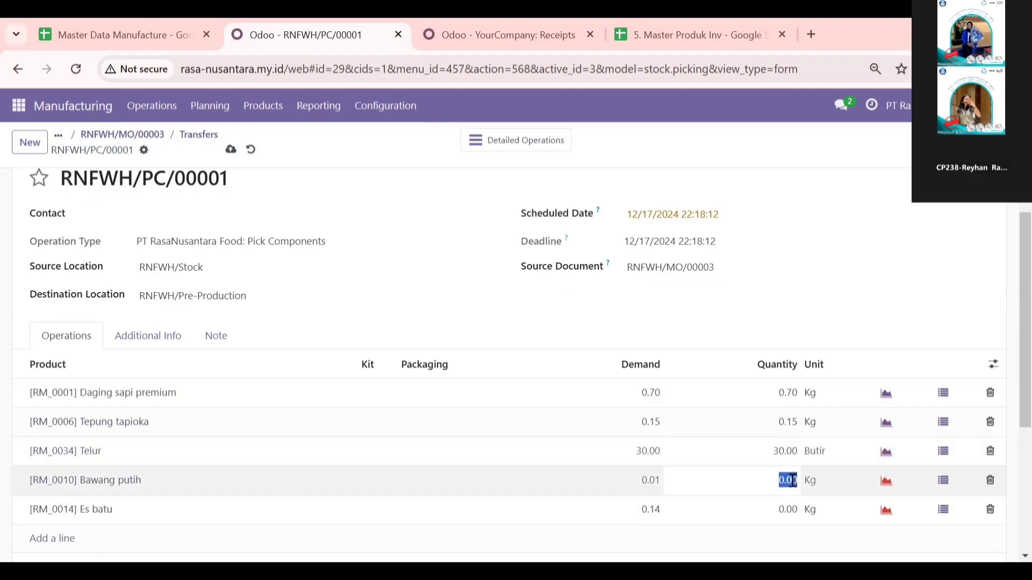
type("0.01")
left_click(791, 508)
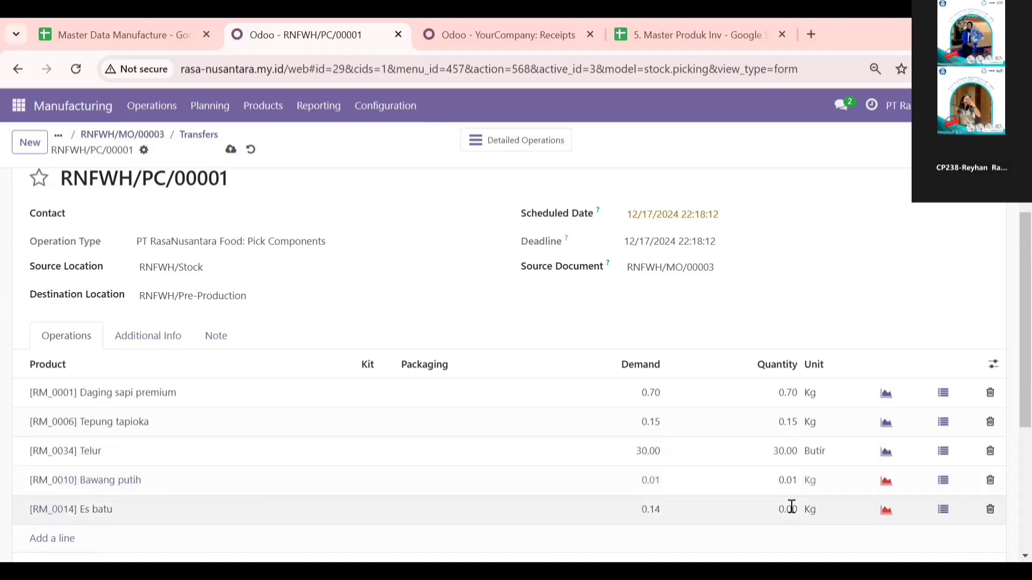
left_click(791, 507)
type("0")
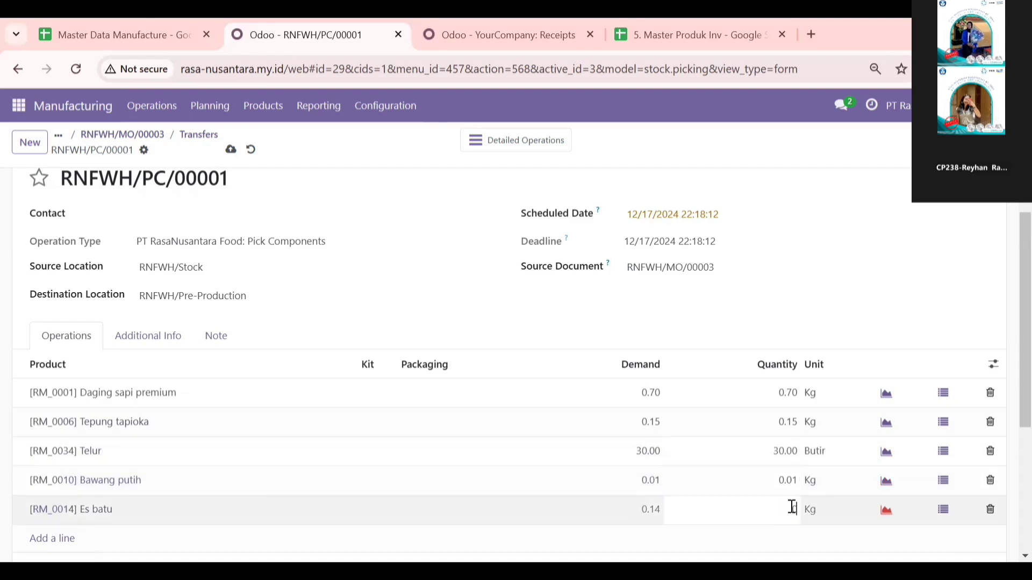
type(".14")
left_click(698, 306)
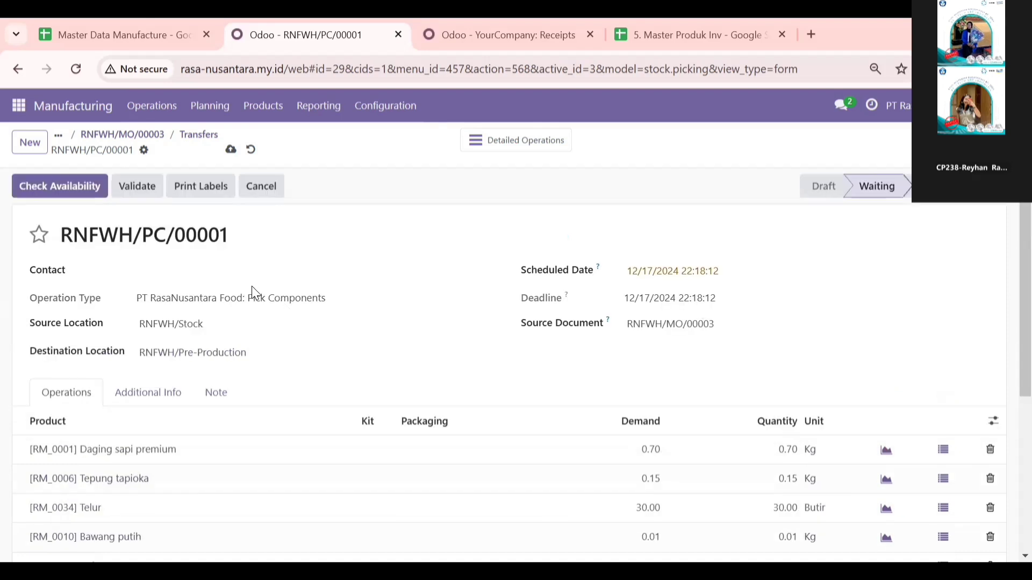
Step: Validate component transfer RNFWH/PC/00001 and produce the full quantity of manufacturing order RNFWH/MO/00003
left_click(130, 192)
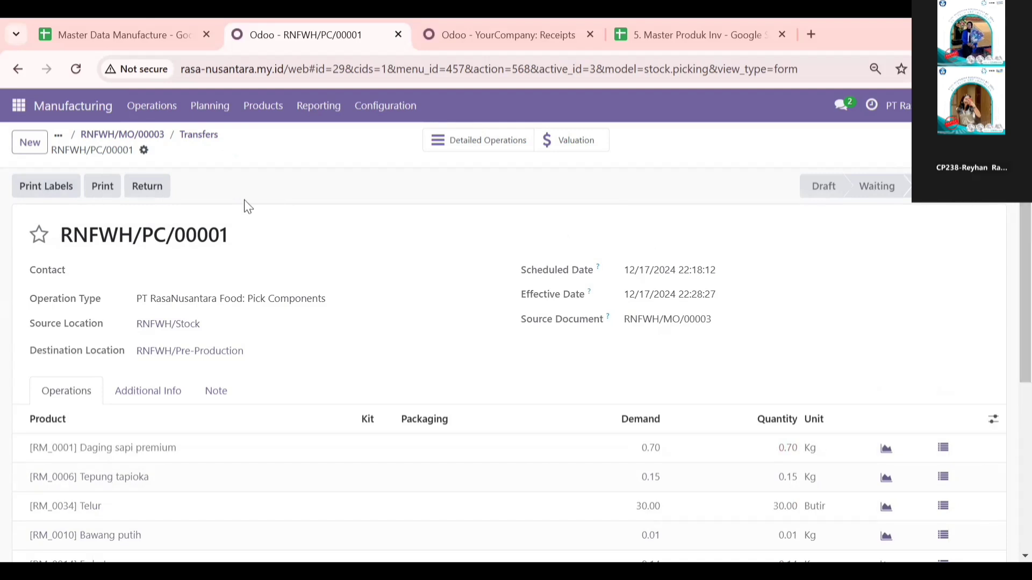
left_click(145, 137)
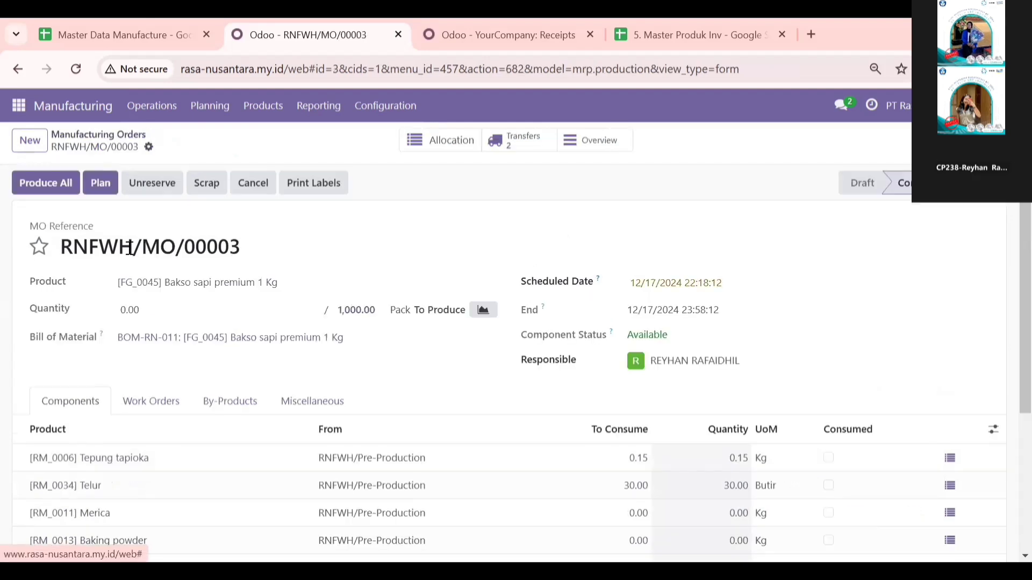
left_click(57, 185)
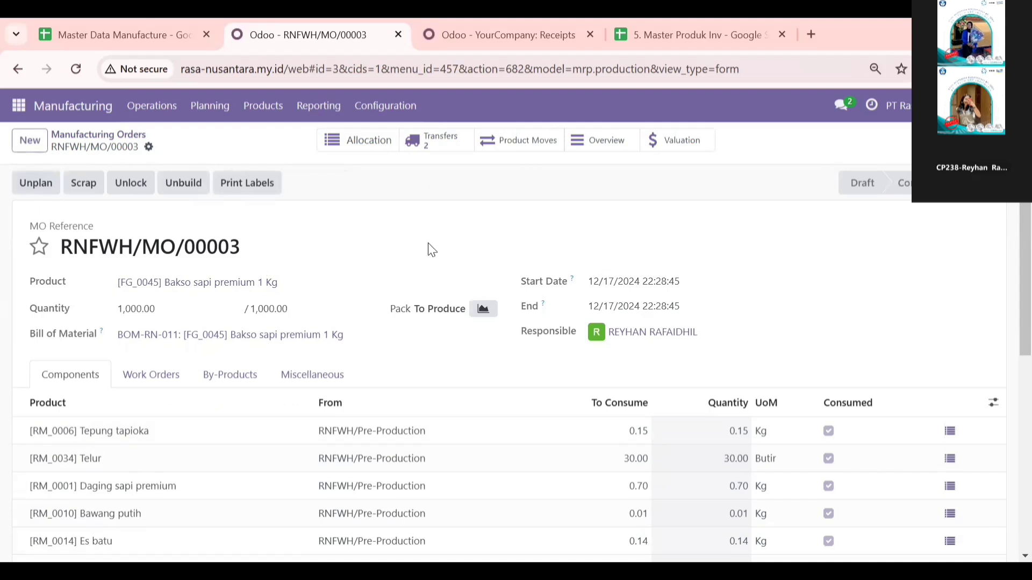
Step: Open the finished-product storage transfer RNFWH/SFP/00001 of manufacturing order RNFWH/MO/00003 and validate it
left_click(454, 141)
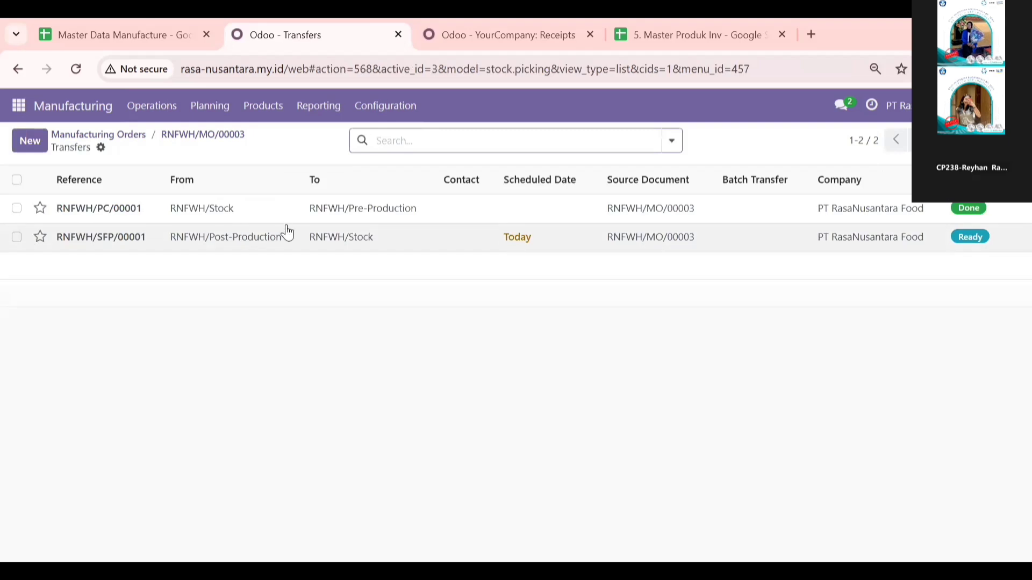
left_click(367, 244)
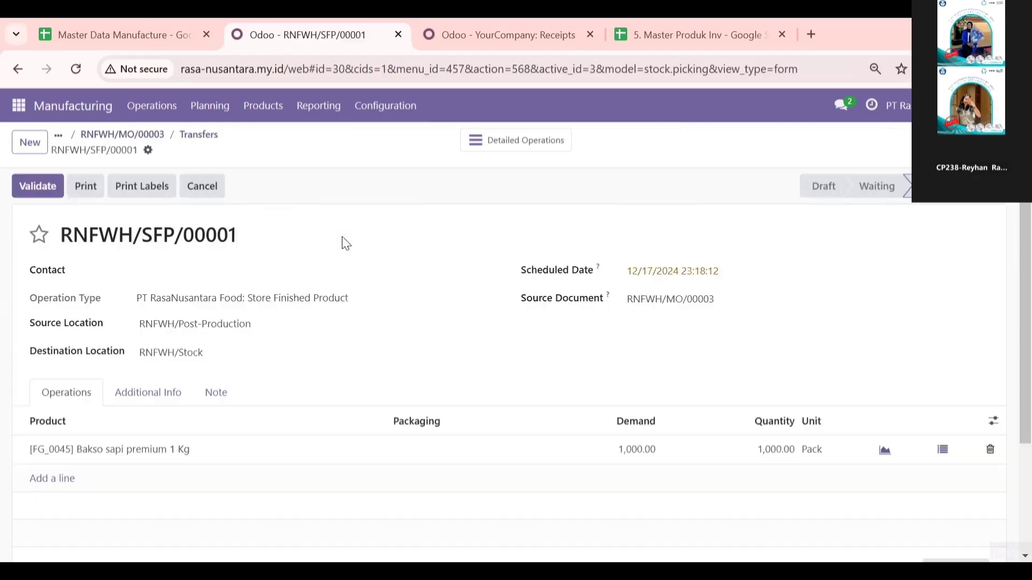
left_click(39, 187)
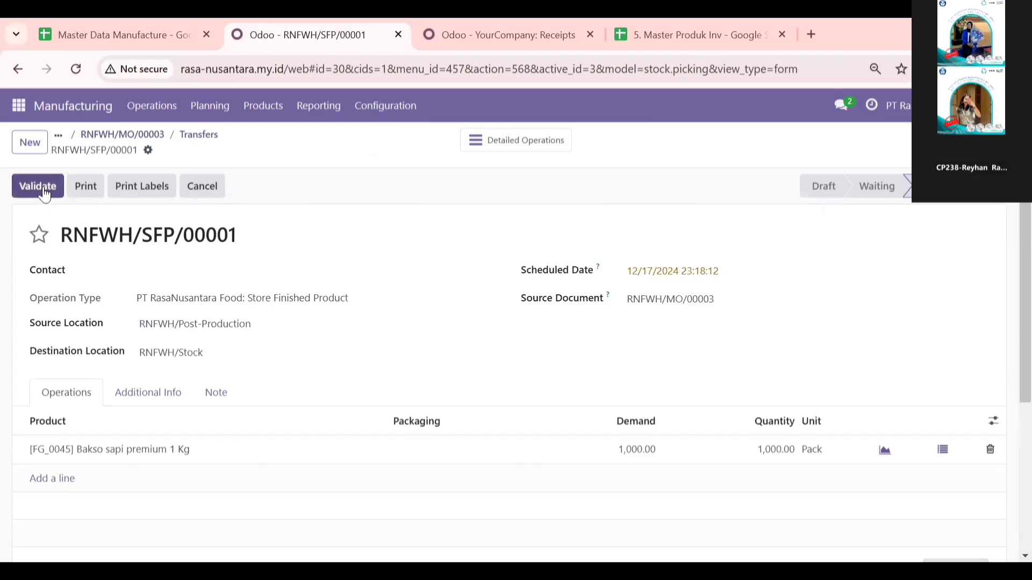
Step: Validate the finished-product storage transfer RNFWH/SFP/00001 and return to the manufacturing orders list
left_click(43, 187)
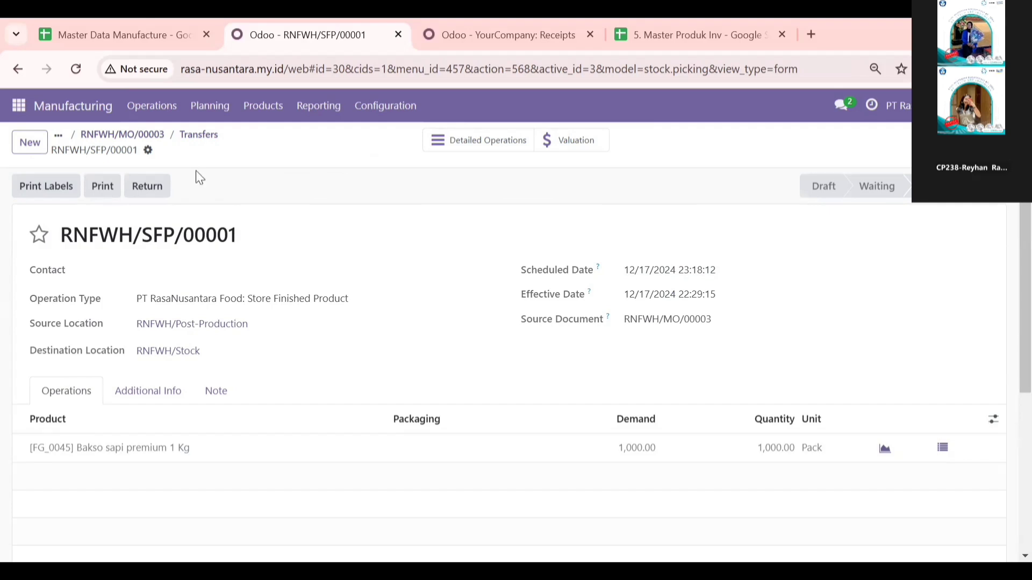
left_click(60, 138)
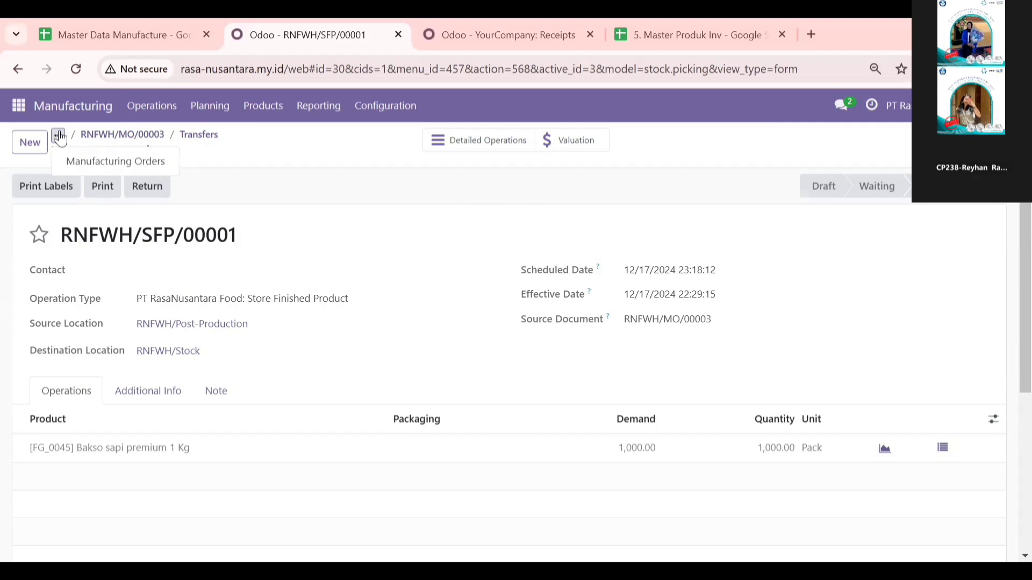
left_click(60, 138)
left_click(59, 137)
left_click(104, 161)
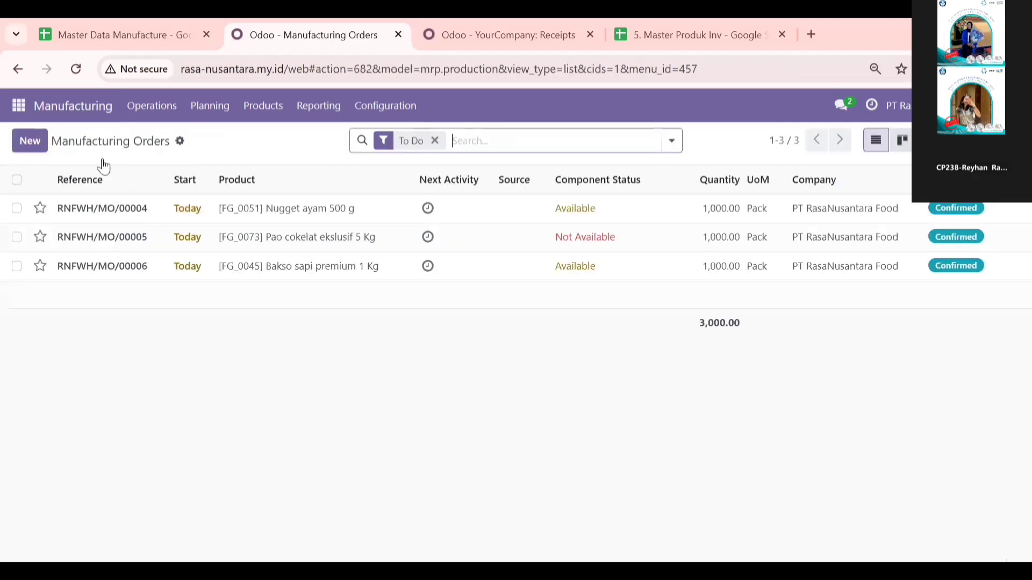
Step: Open the component transfer RNFWH/PC/00002 of manufacturing order RNFWH/MO/00004 for Nugget ayam 500 g
left_click(135, 213)
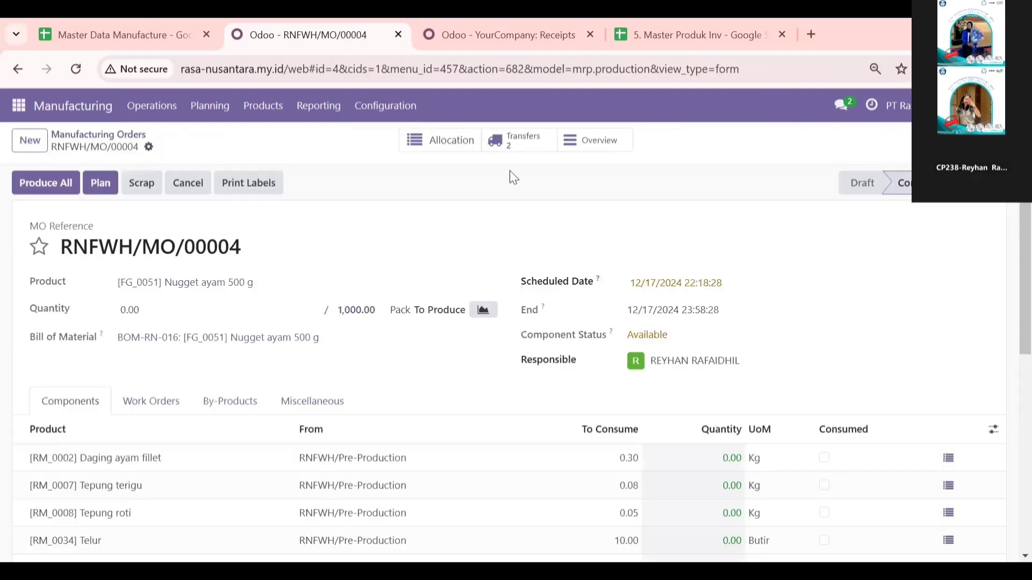
left_click(516, 142)
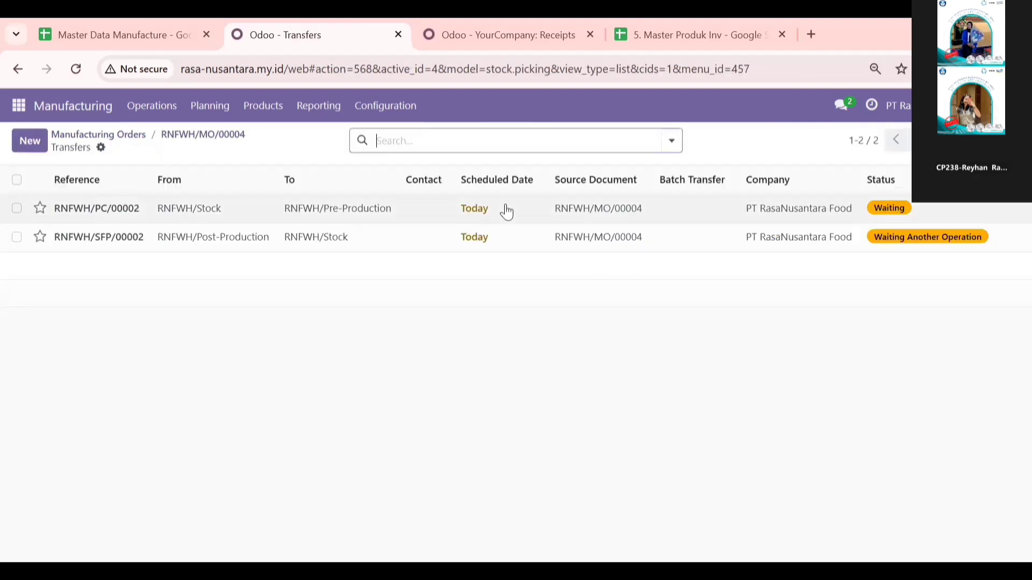
mouse_move(507, 212)
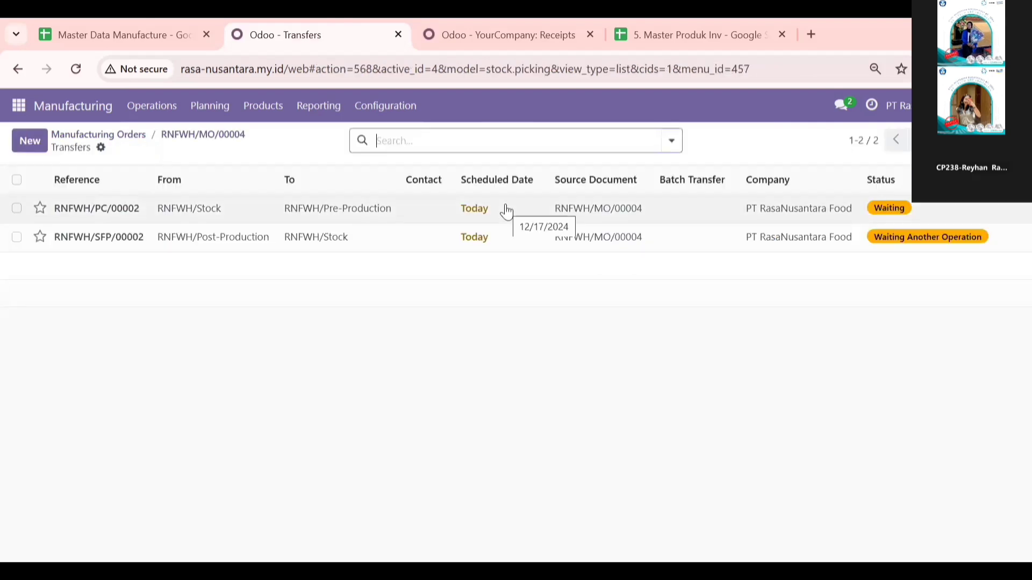
left_click(227, 221)
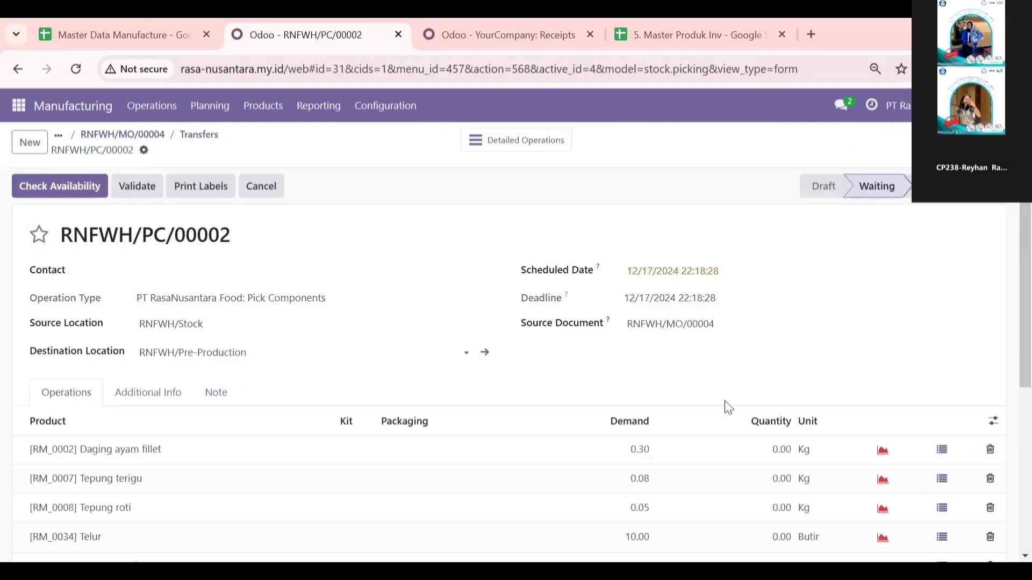
scroll(769, 361, "down", 2)
left_click(484, 261)
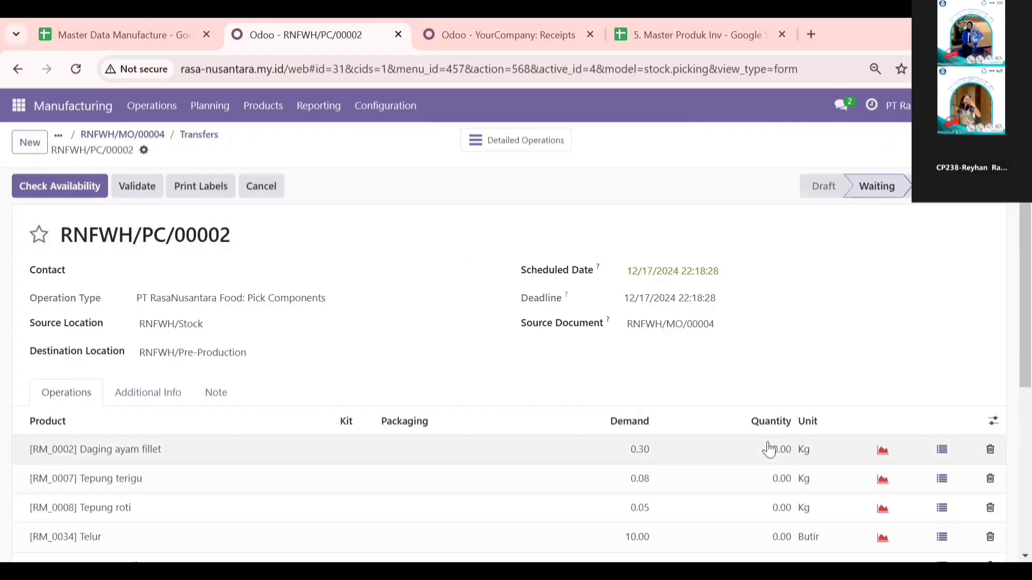
Step: Set the transfer quantities to 0.30 Kg for Daging ayam fillet, 0.08 Kg for Tepung terigu and 0.05 Kg for Tepung roti
left_click(777, 446)
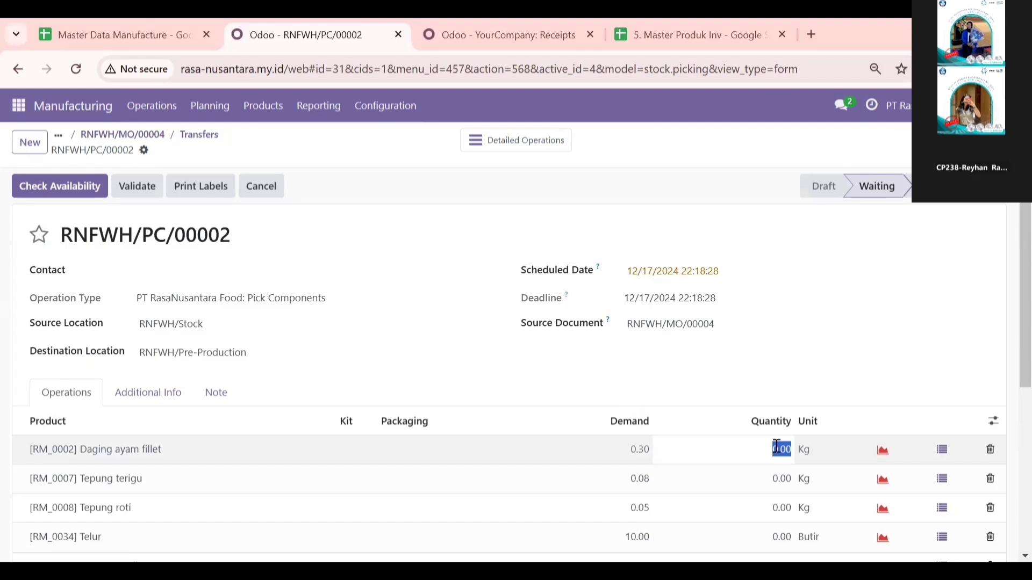
left_click(776, 446)
key("BackSpace")
type("3")
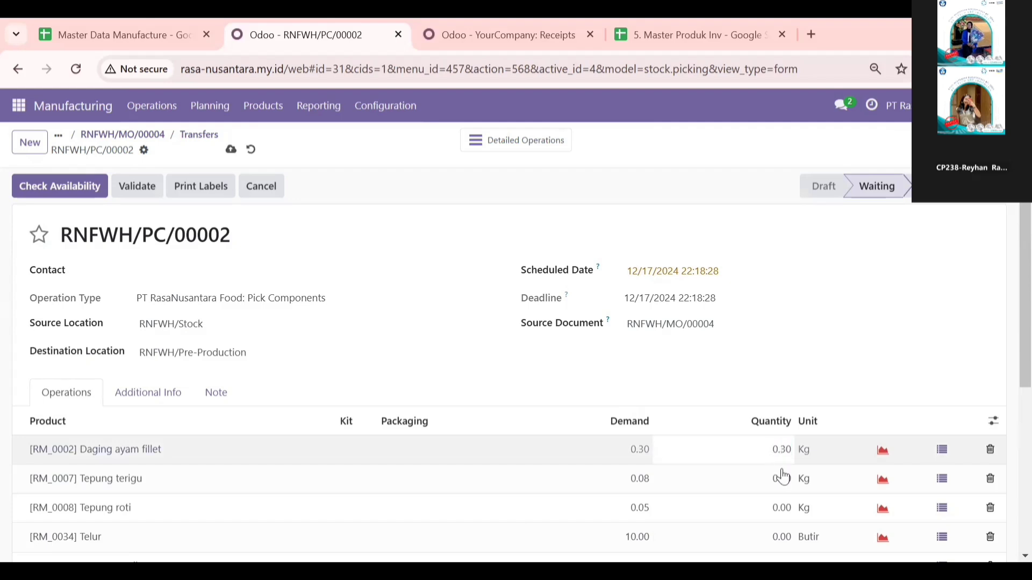
left_click(786, 476)
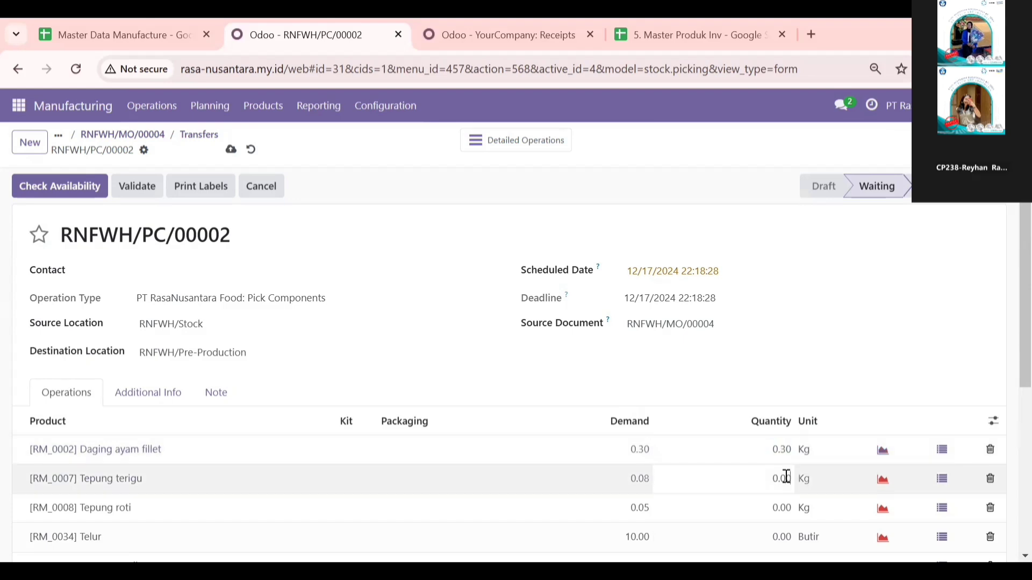
key("BackSpace")
type("8")
left_click(790, 510)
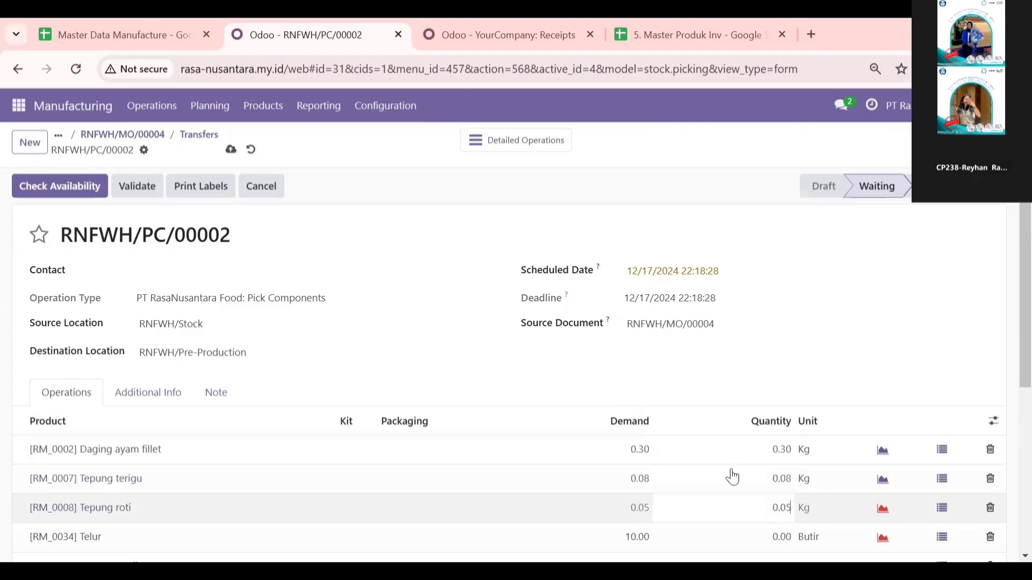
Step: Set the transfer quantities to 10 Butir for Telur, 0.01 Kg for Bawang putih and 0.01 Kg for Garam
scroll(763, 450, "down", 2)
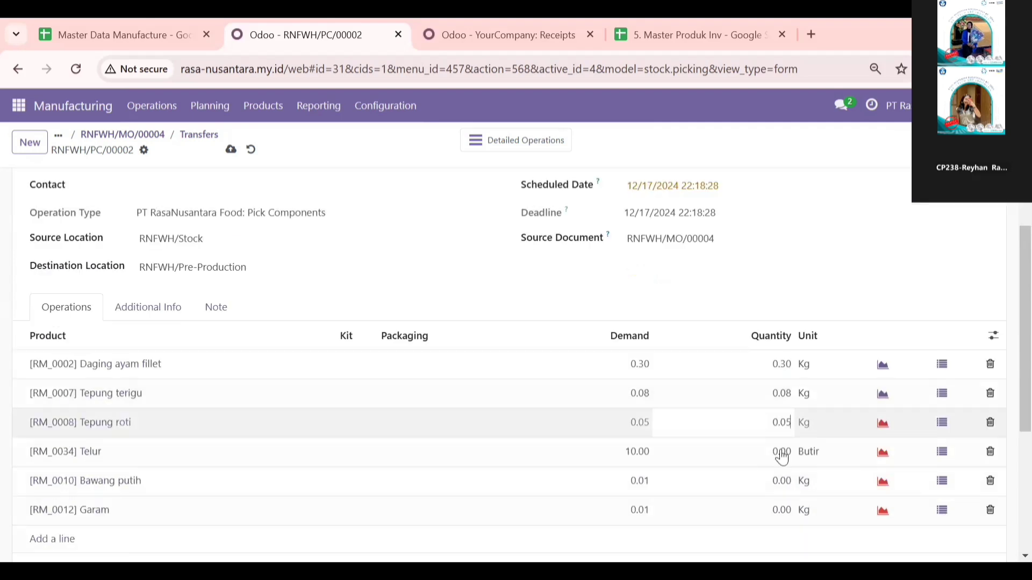
left_click(782, 451)
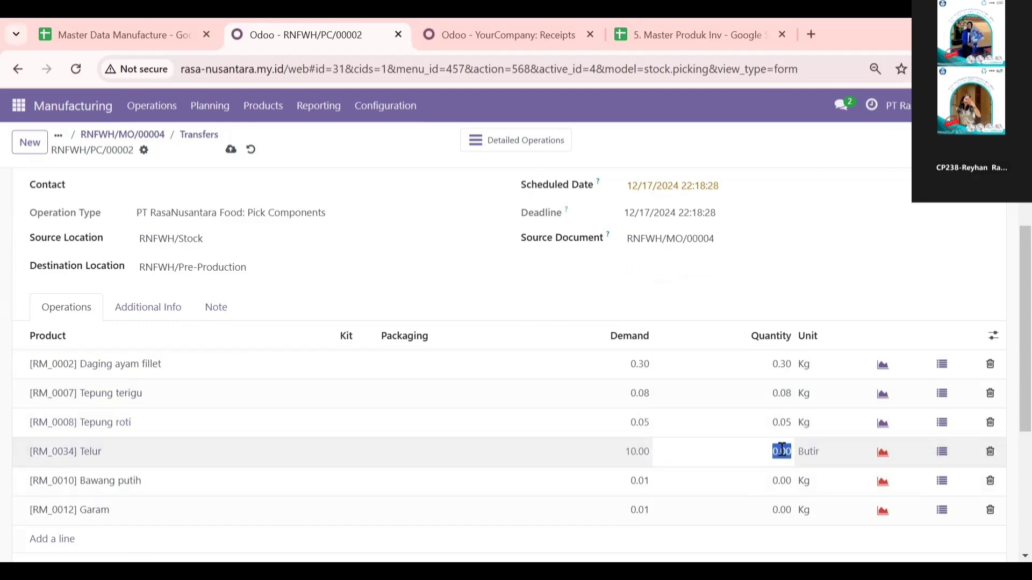
type("10")
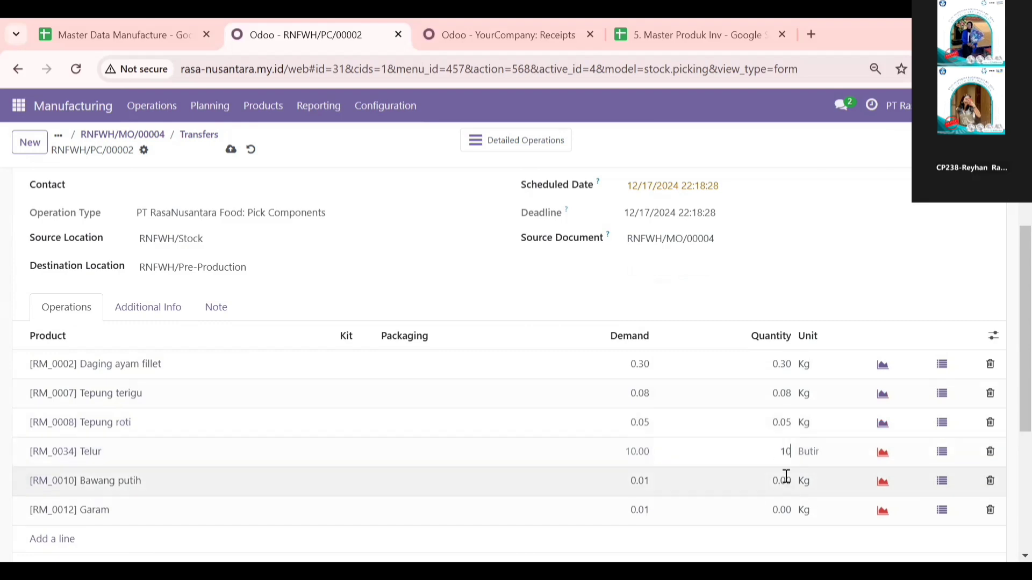
left_click(786, 476)
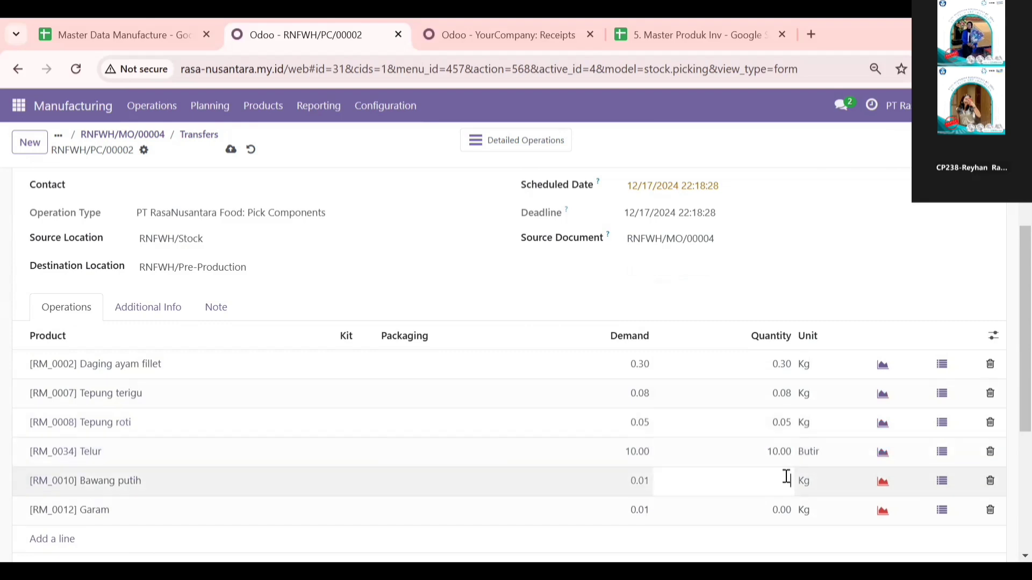
type("0.1")
key("BackSpace")
type(".0")
key("ctrl+a")
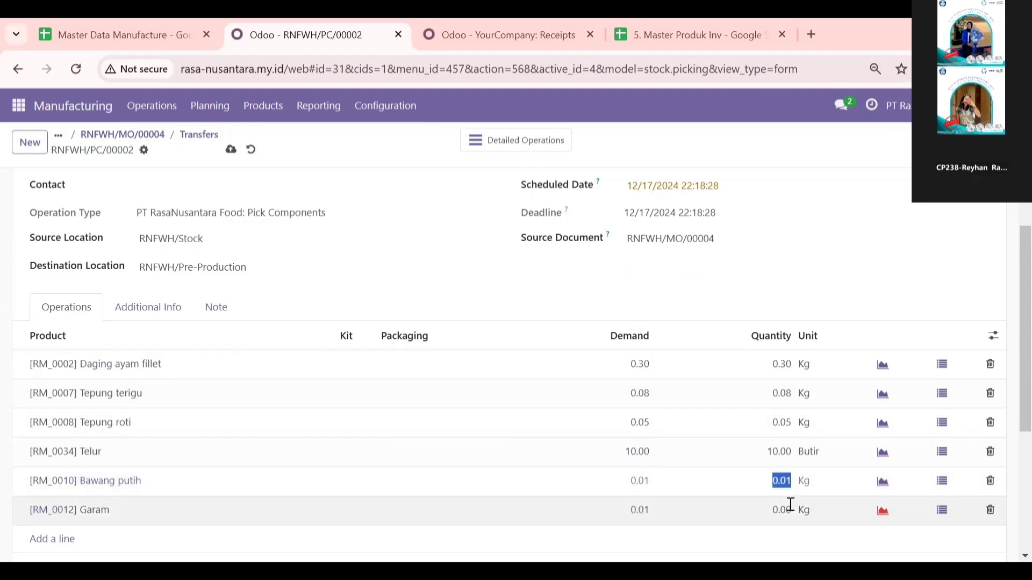
left_click(790, 505)
type("0")
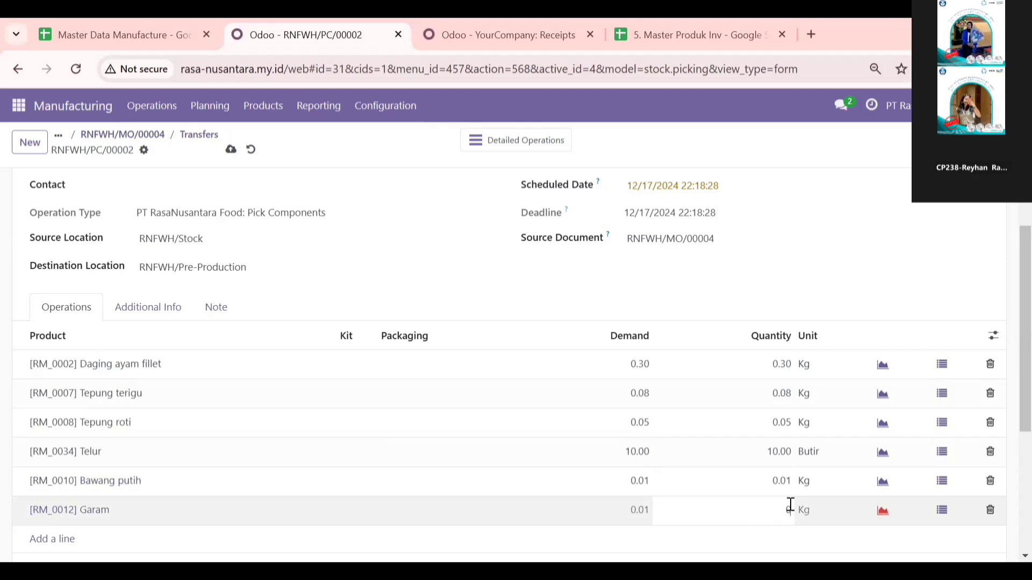
type(".01")
left_click(532, 293)
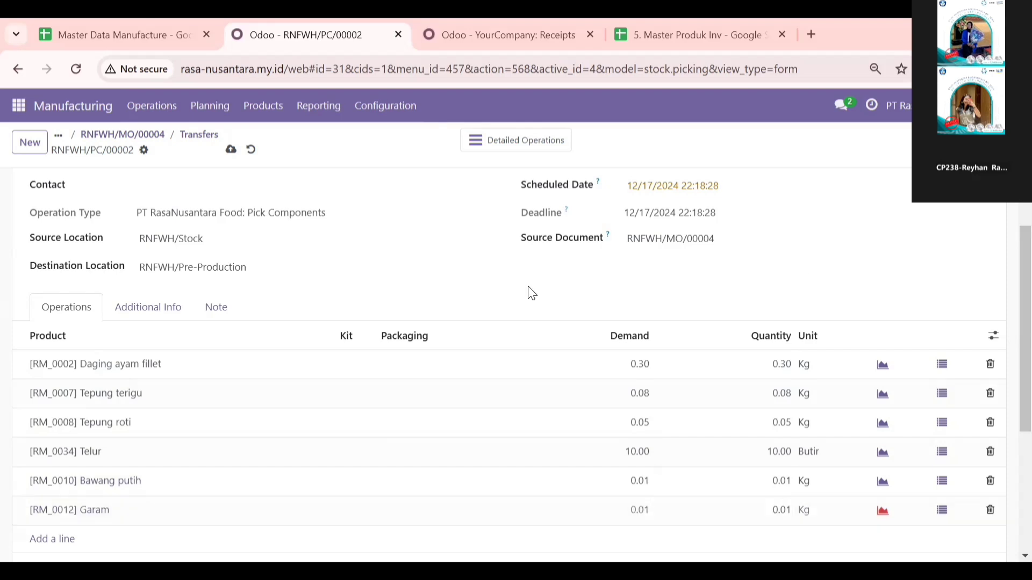
Step: Validate component transfer RNFWH/PC/00002 and produce the full quantity of manufacturing order RNFWH/MO/00004
scroll(165, 224, "up", 2)
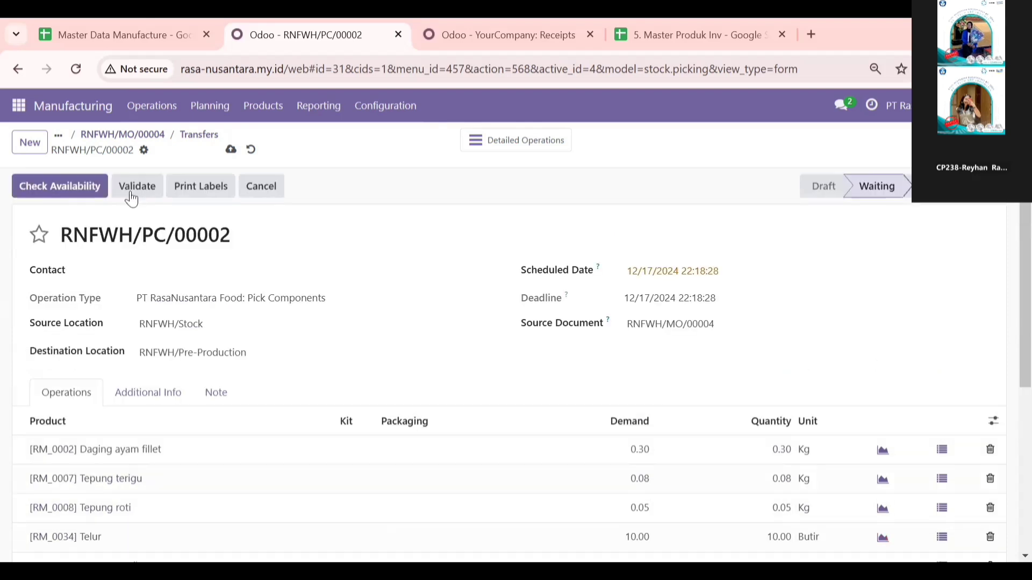
left_click(96, 196)
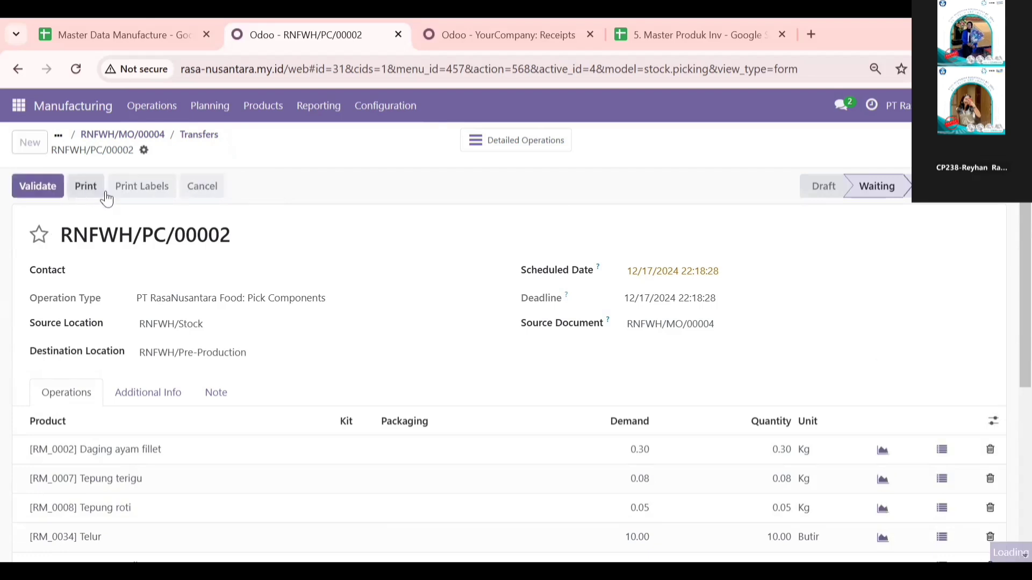
left_click(45, 199)
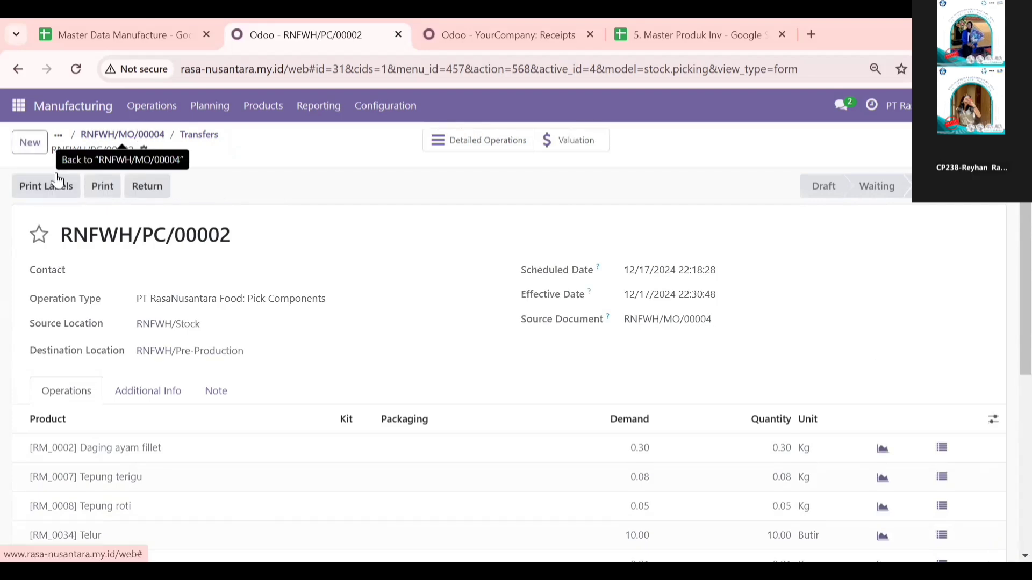
left_click(141, 143)
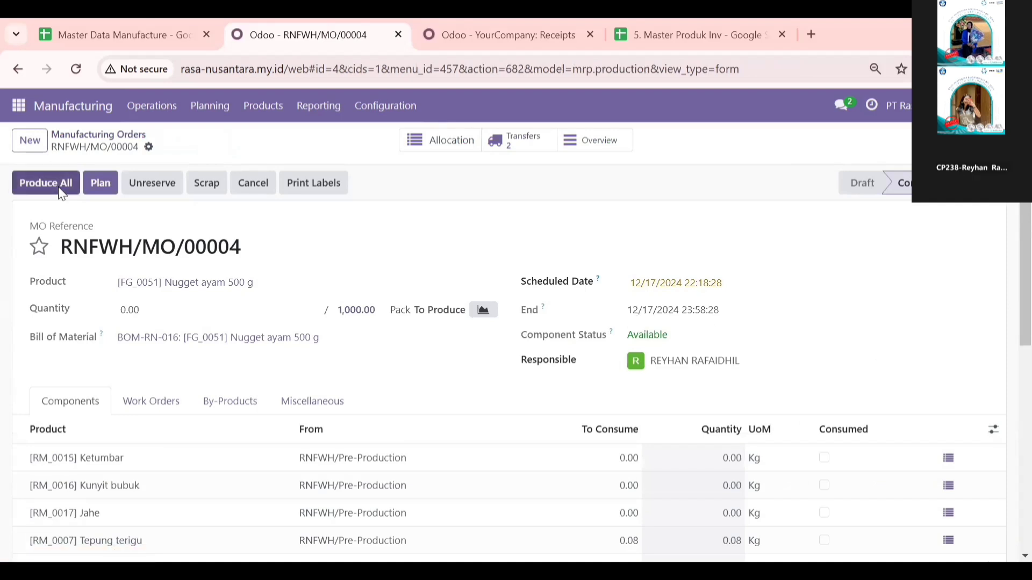
left_click(61, 194)
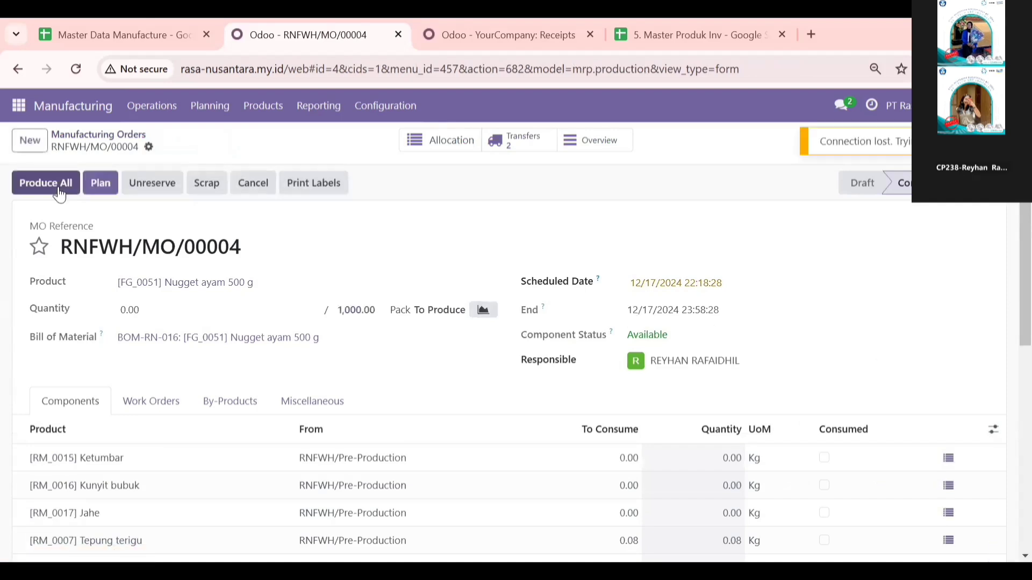
left_click(59, 187)
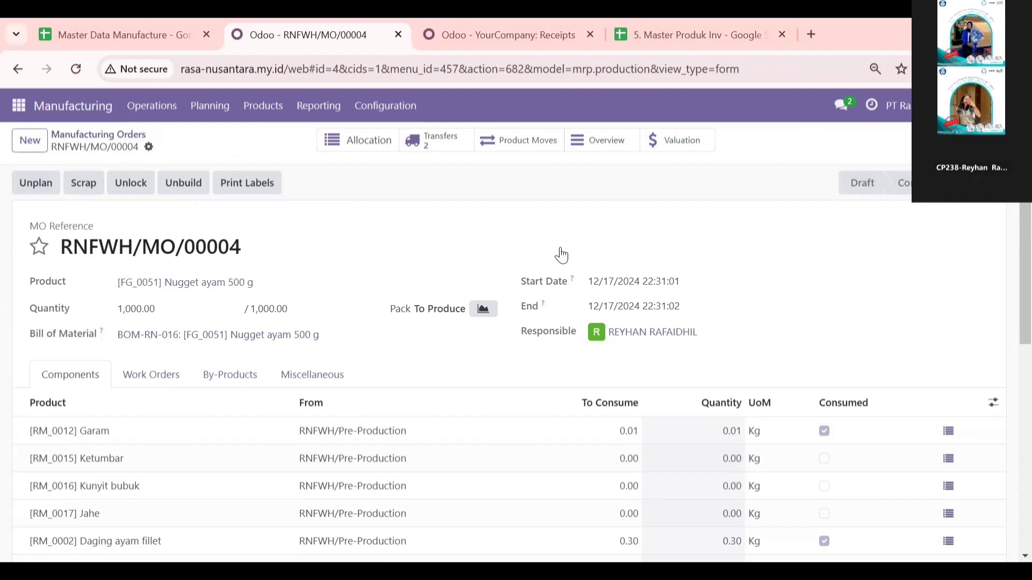
Step: Open the finished-product storage transfer RNFWH/SFP/00002 of manufacturing order RNFWH/MO/00004 and validate it
left_click(449, 145)
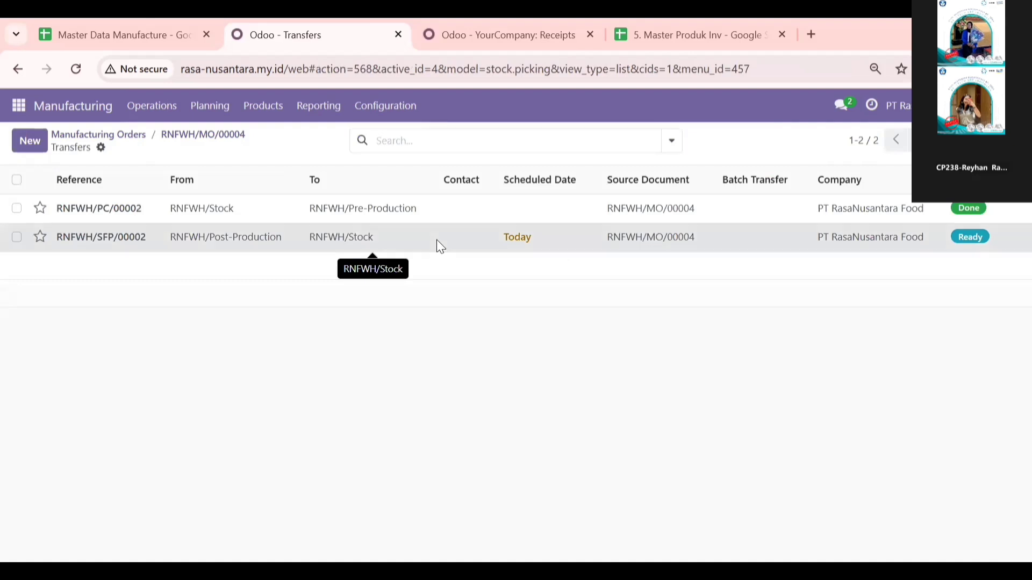
left_click(437, 244)
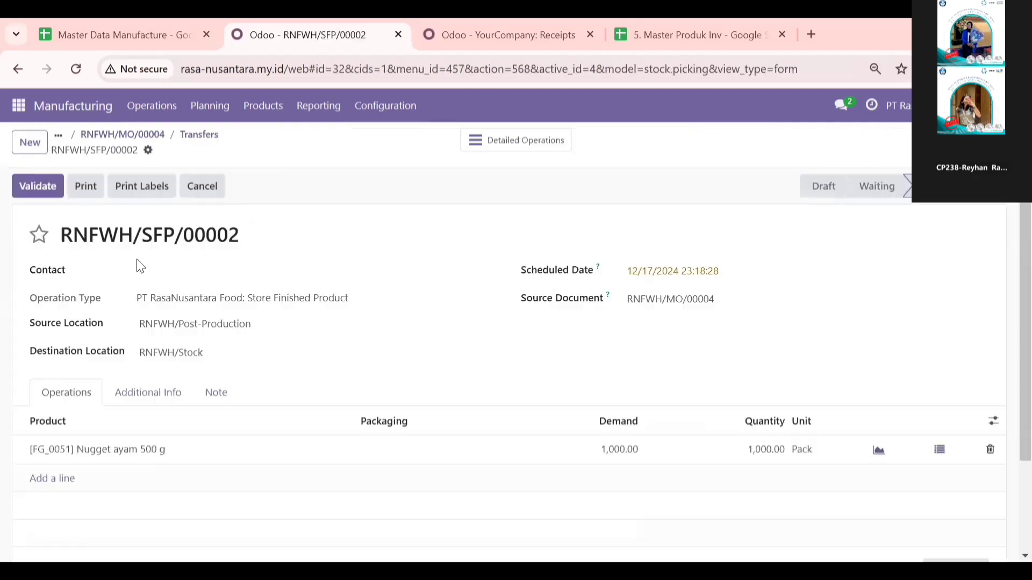
left_click(40, 195)
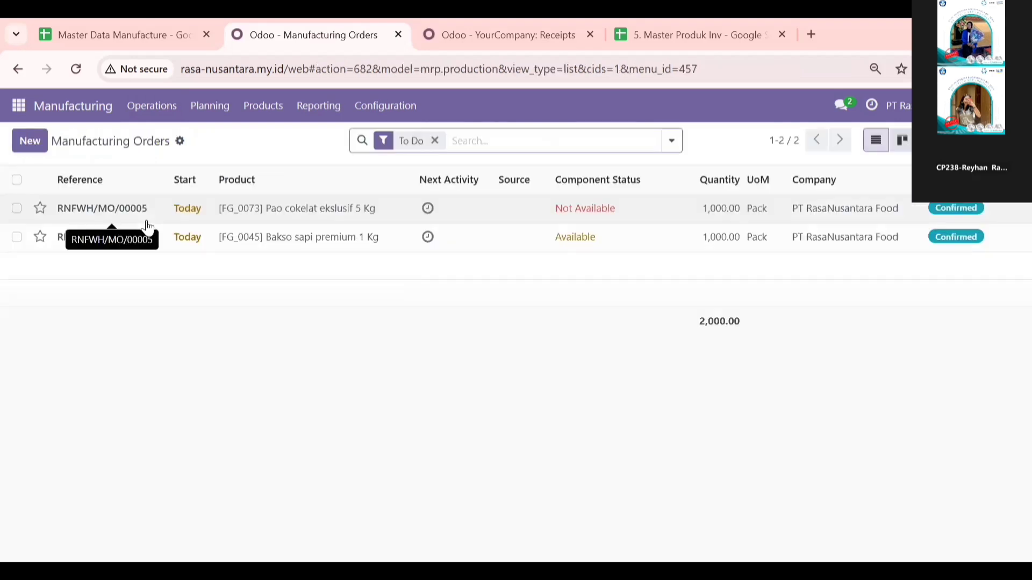
Step: Open the component transfer RNFWH/PC/00003 of manufacturing order RNFWH/MO/00005 for Pao cokelat ekslusif 5 Kg
left_click(305, 209)
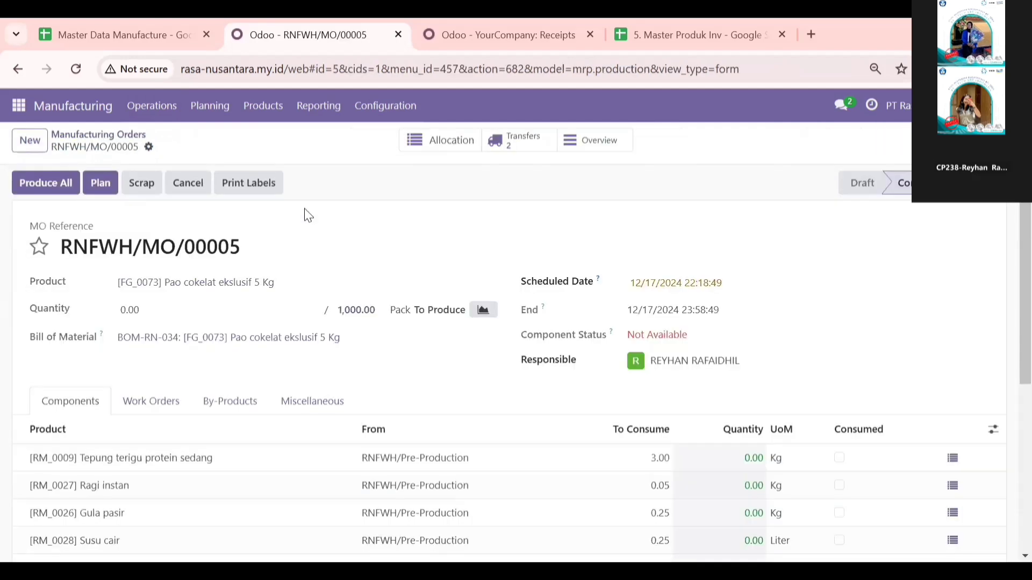
left_click(531, 140)
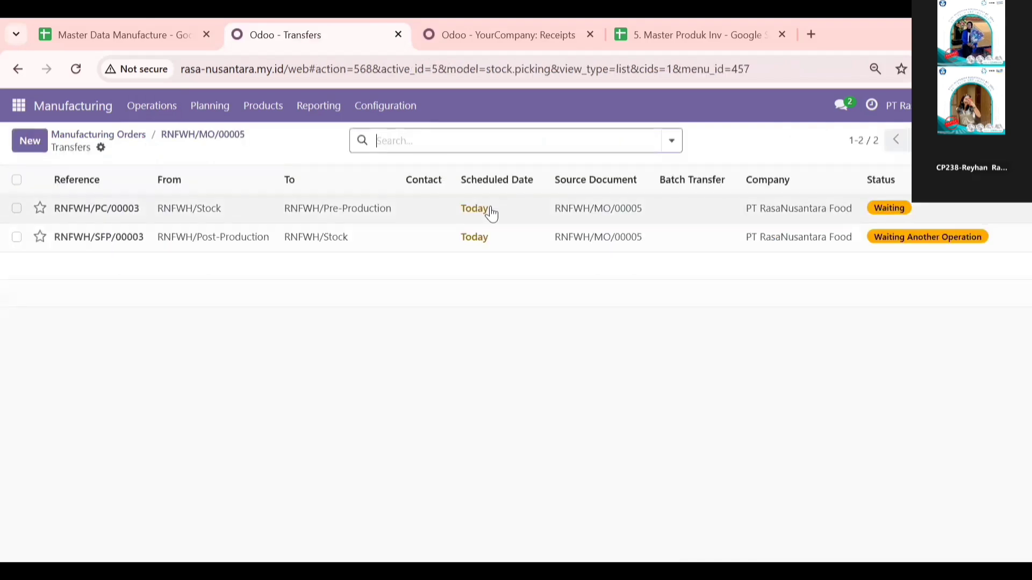
left_click(492, 214)
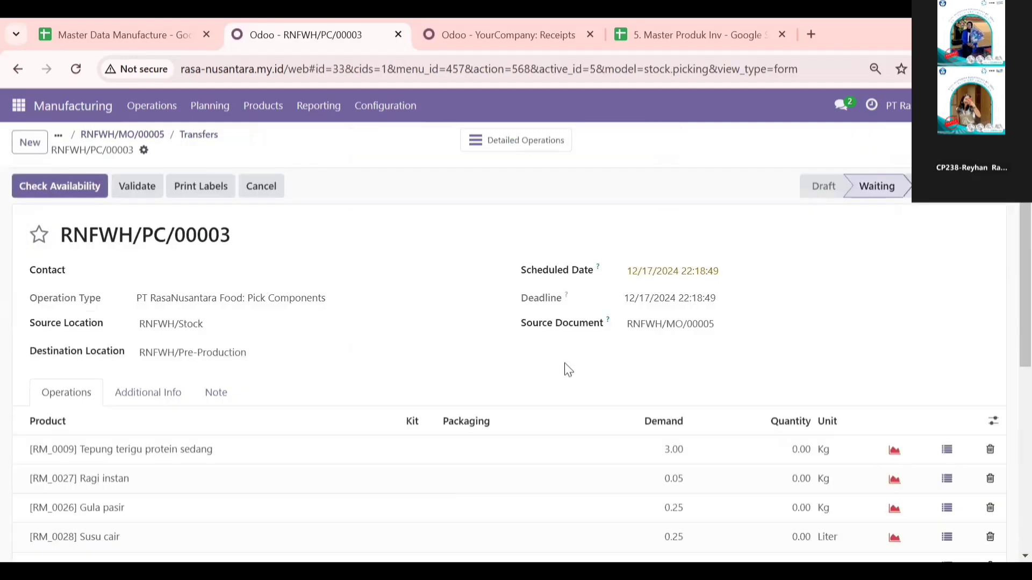
Step: Set the transfer quantities to 3 Kg for Tepung terigu protein sedang and 0.05 Kg for Ragi instan
left_click(799, 448)
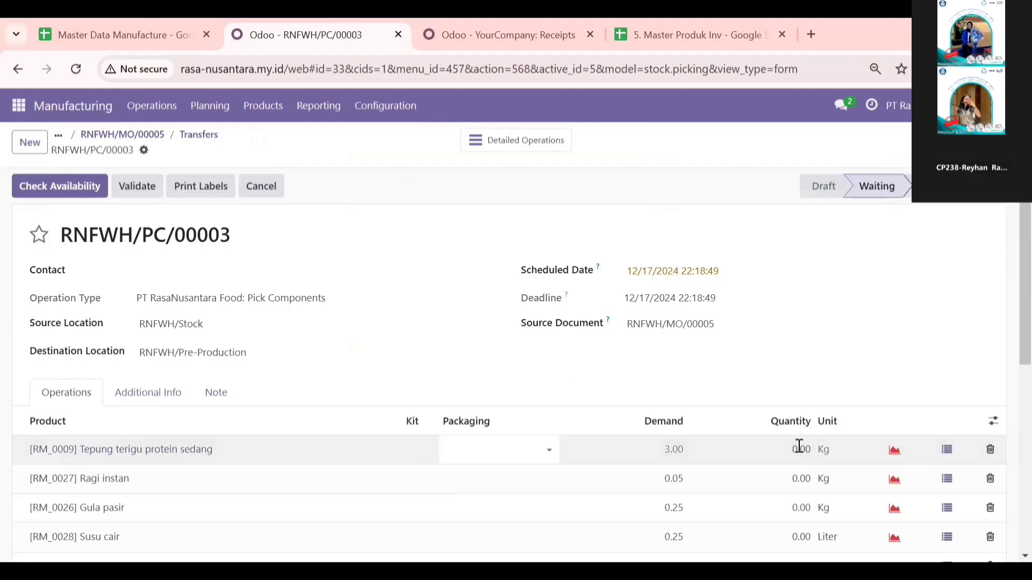
left_click(799, 448)
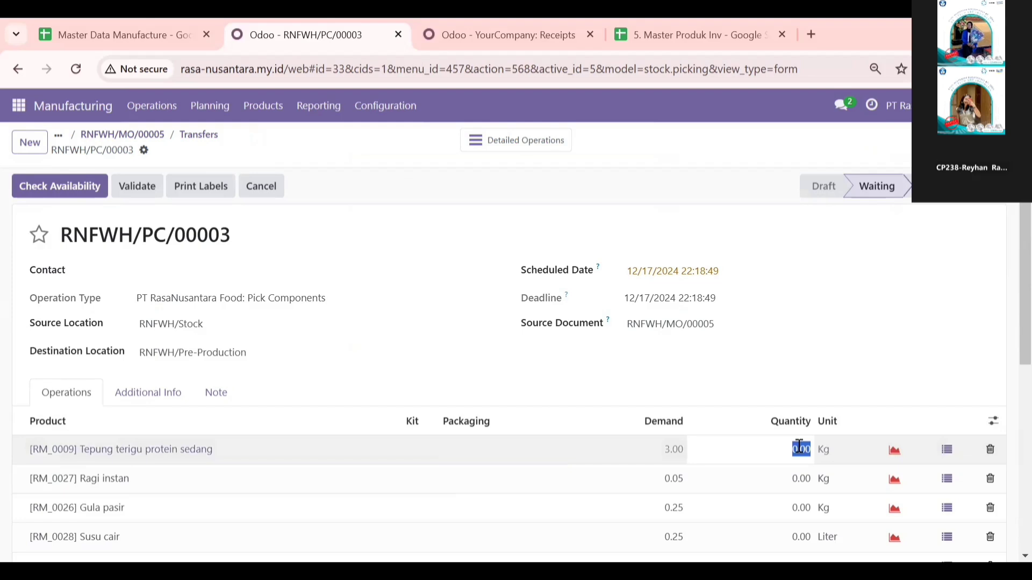
type("3")
left_click(804, 478)
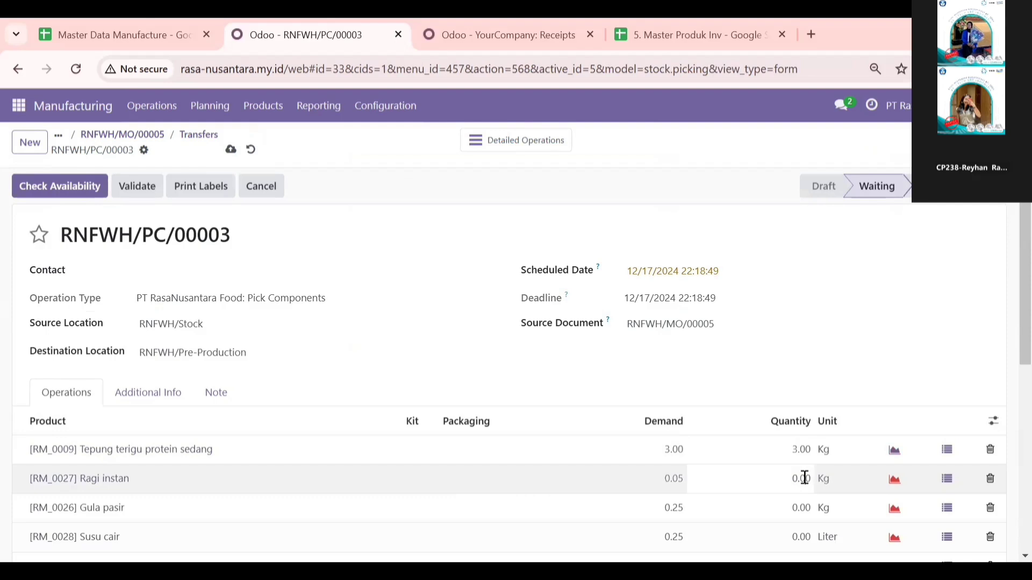
key("BackSpace")
type("5")
Step: Set the transfer quantities to 0.25 Kg for Gula pasir and 0.25 Liter for Susu cair
left_click(804, 508)
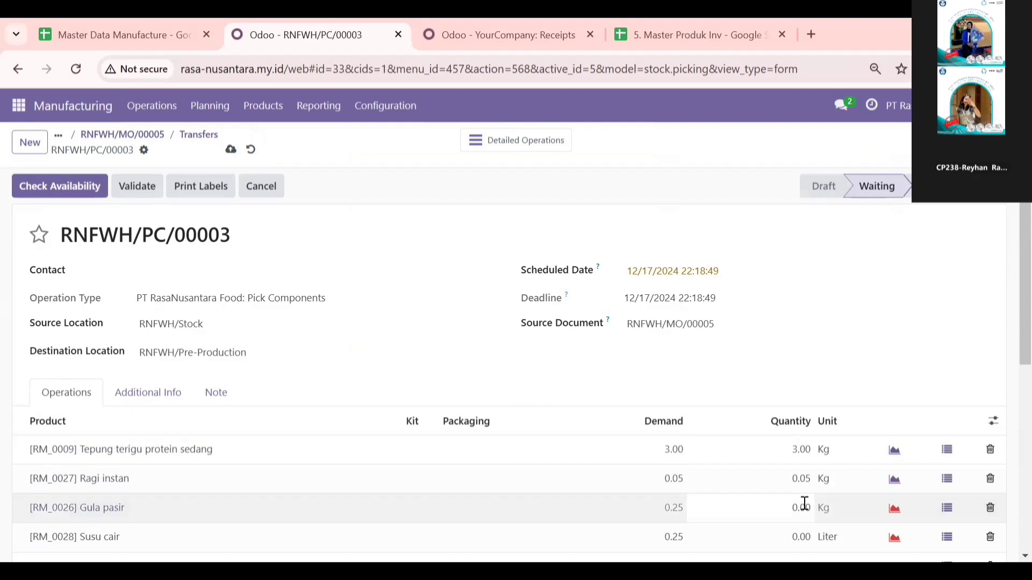
key("BackSpace")
key("BackSpace")
type("25")
left_click(806, 537)
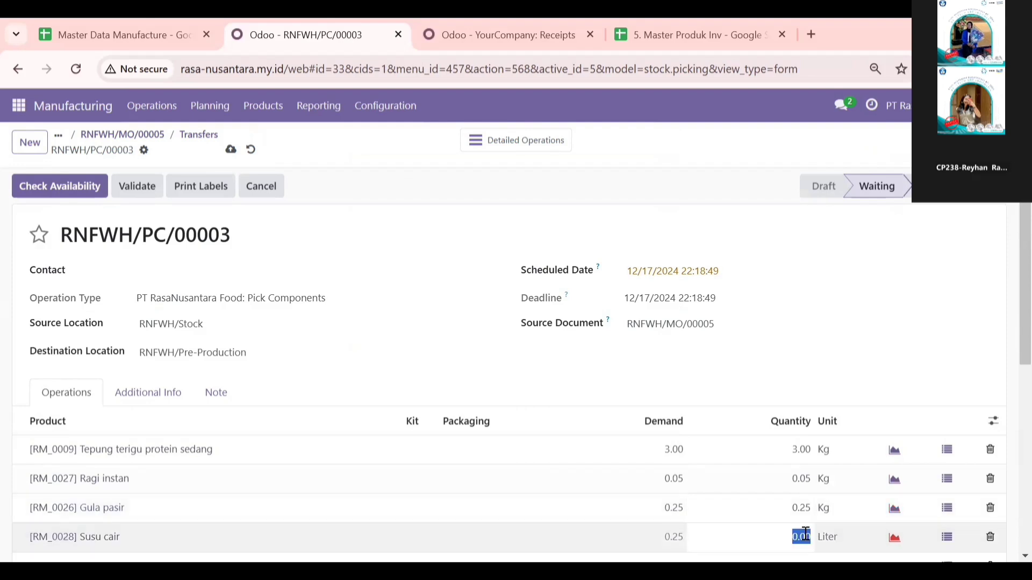
left_click(806, 534)
key("BackSpace")
key("BackSpace")
key("BackSpace")
key("BackSpace")
type("0.25")
left_click(854, 386)
Step: Set the transfer quantities to 0.15 Kg for Mentega and 0.03 Kg for Garam
scroll(853, 386, "down", 2)
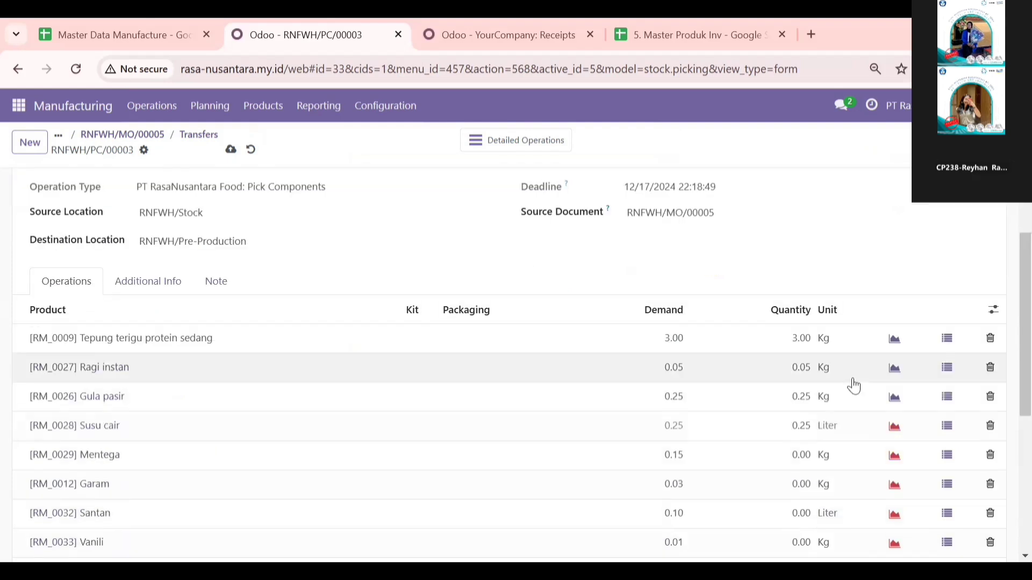
scroll(808, 340, "down", 2)
left_click(809, 335)
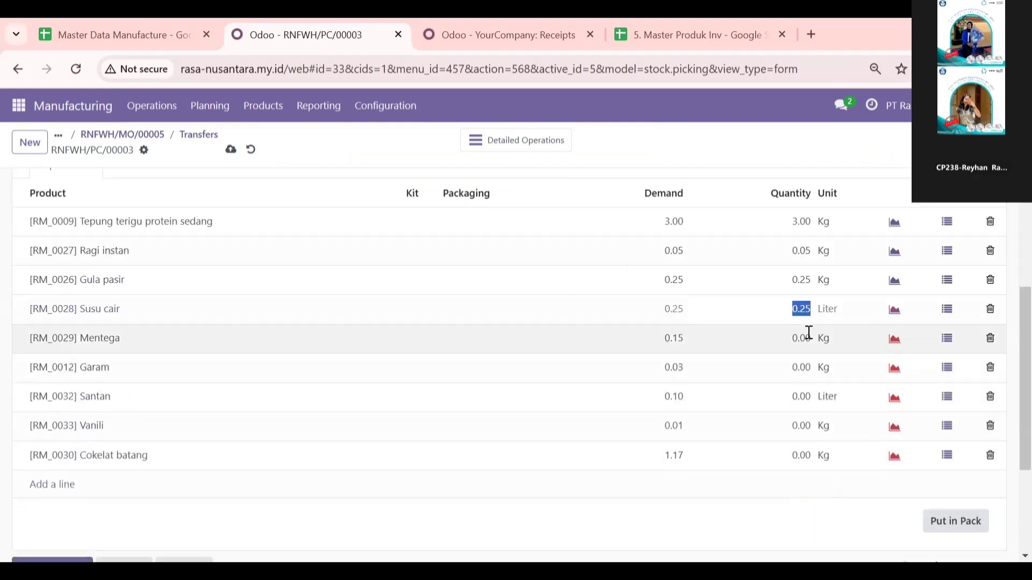
left_click(809, 336)
key("BackSpace")
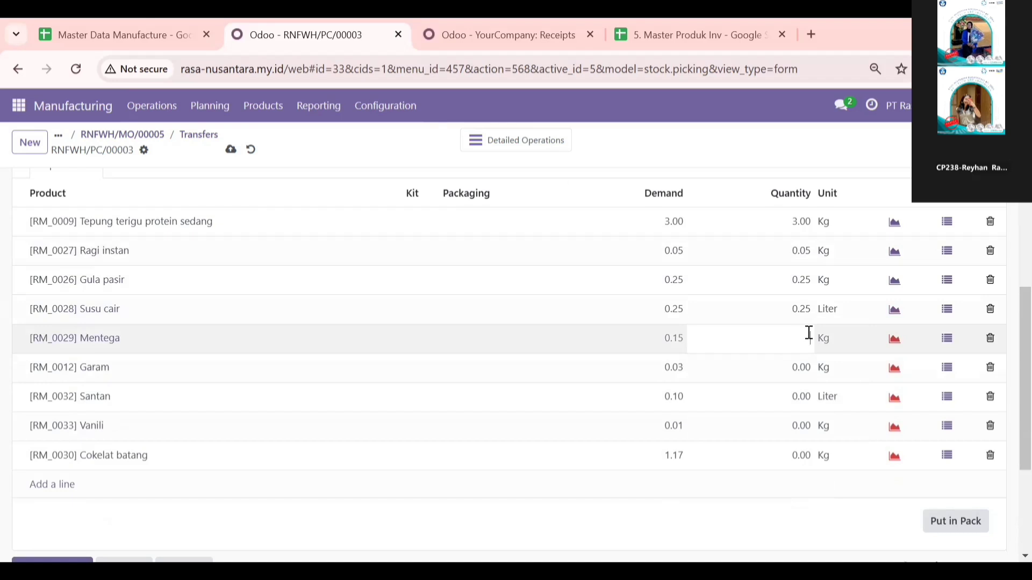
type("0.15")
left_click(804, 370)
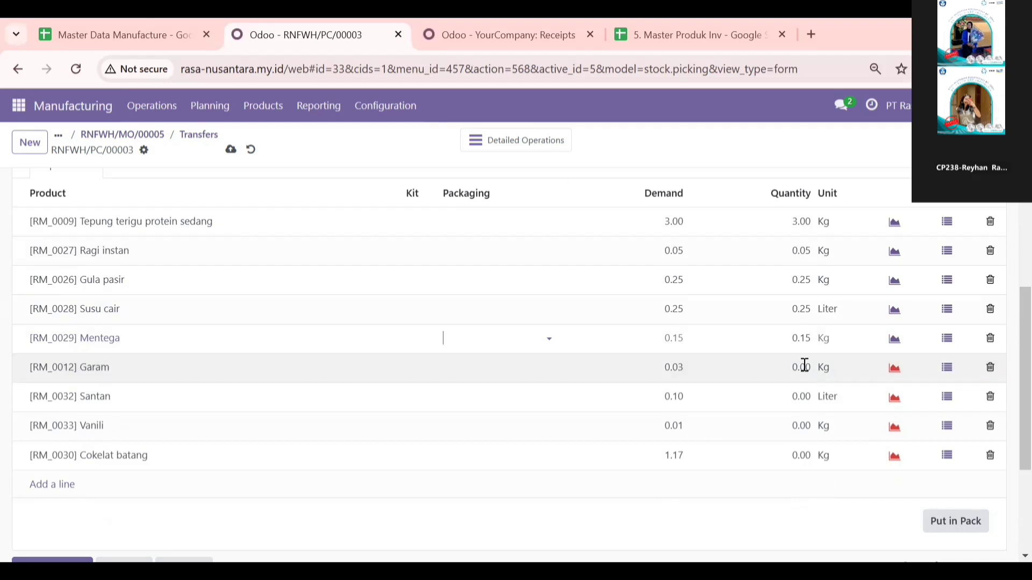
left_click(804, 365)
type("0")
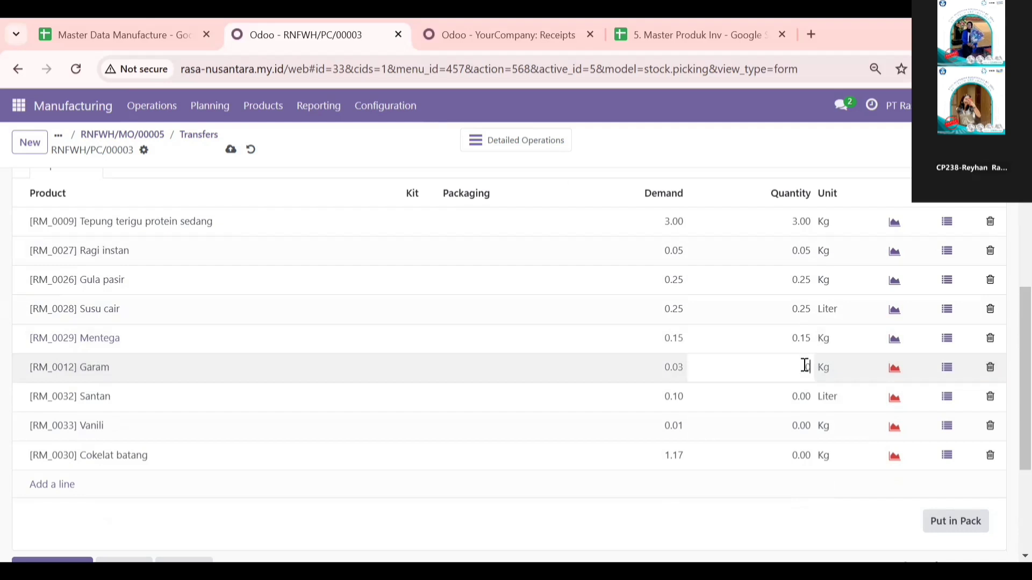
type(".03")
Step: Set the transfer quantities to 0.10 Liter for Santan and 0.01 Kg for Vanili
left_click(805, 400)
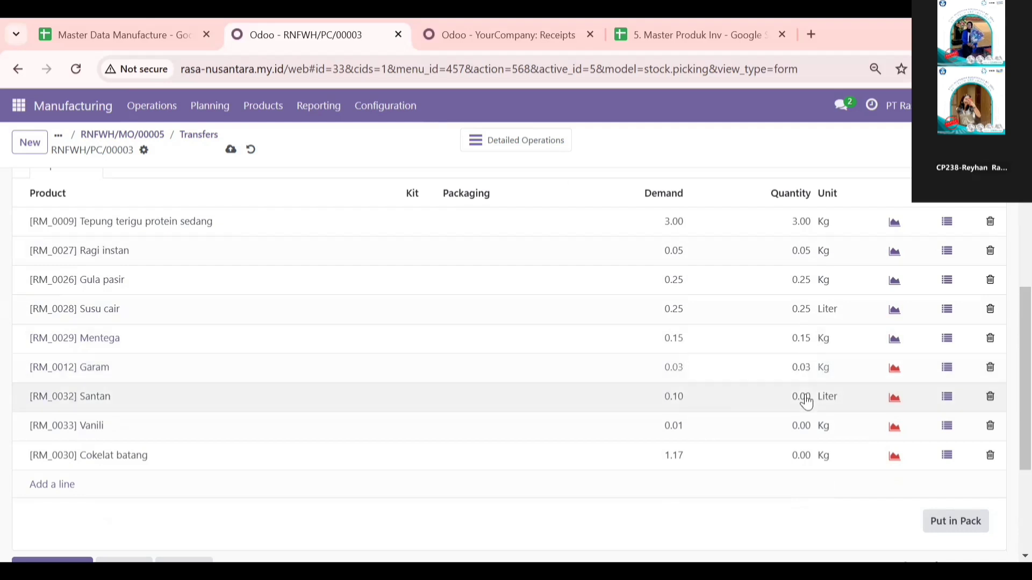
key("Up")
left_click(807, 396)
key("BackSpace")
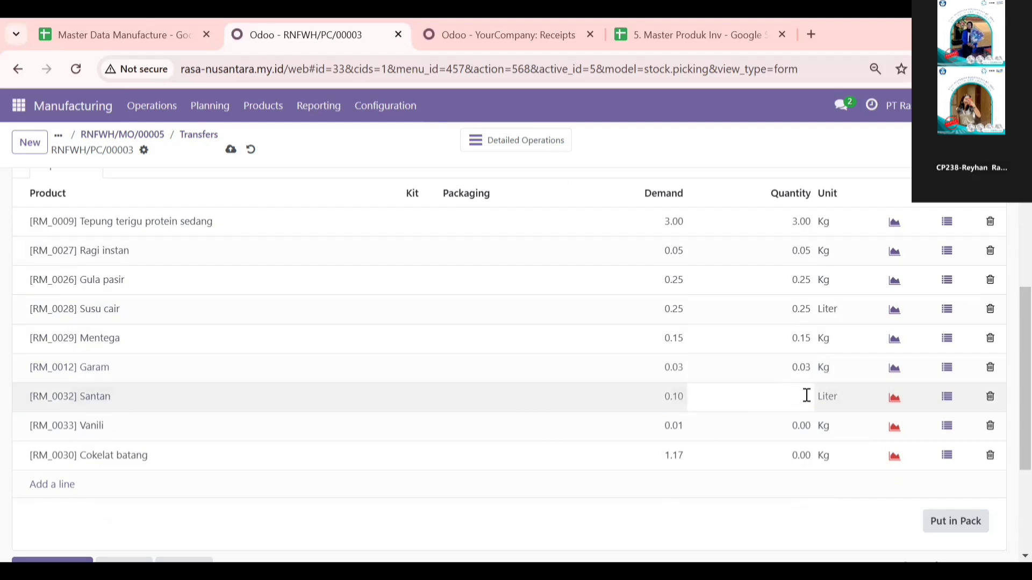
type("0.10")
left_click(811, 436)
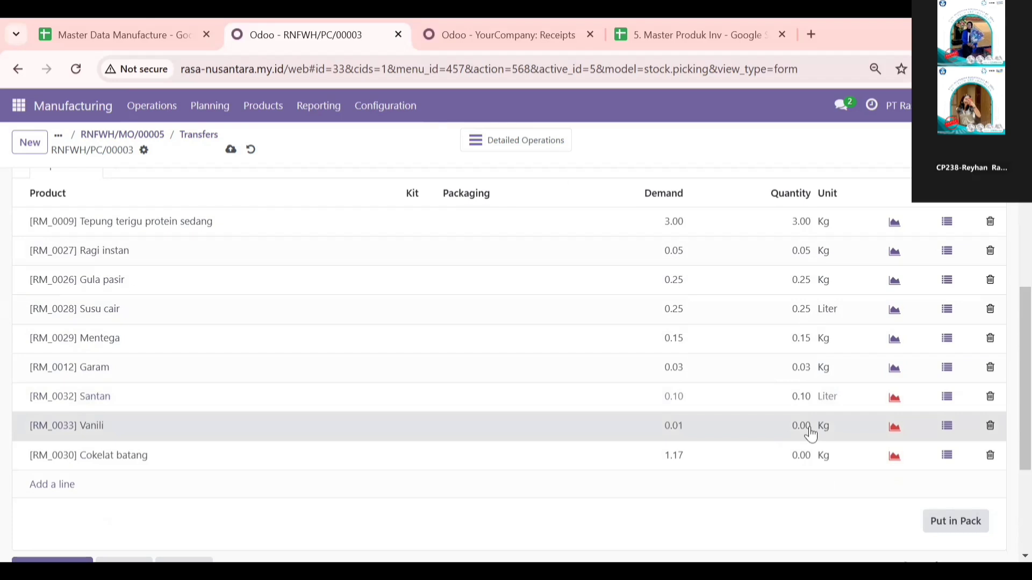
left_click(812, 427)
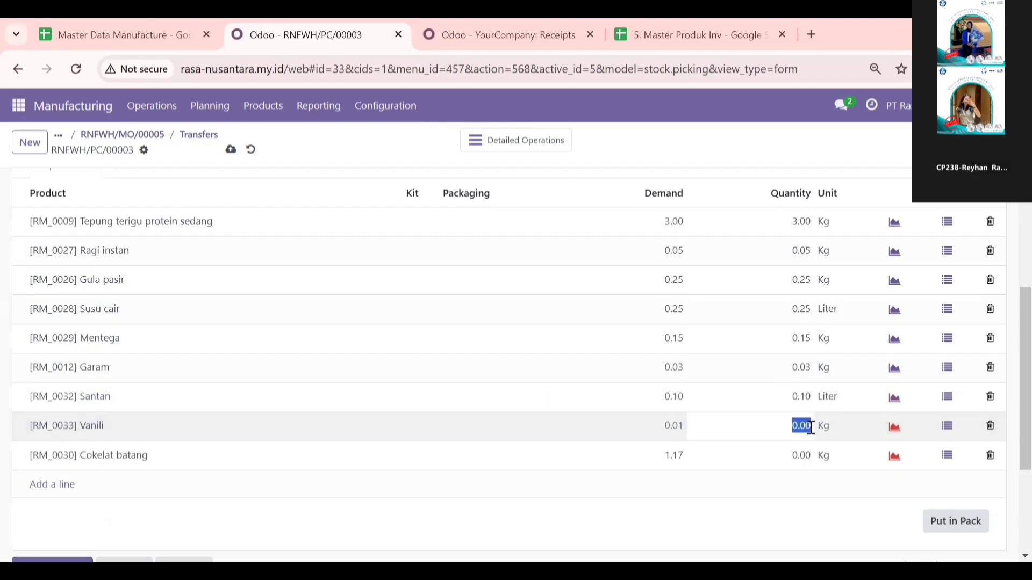
type("0.01")
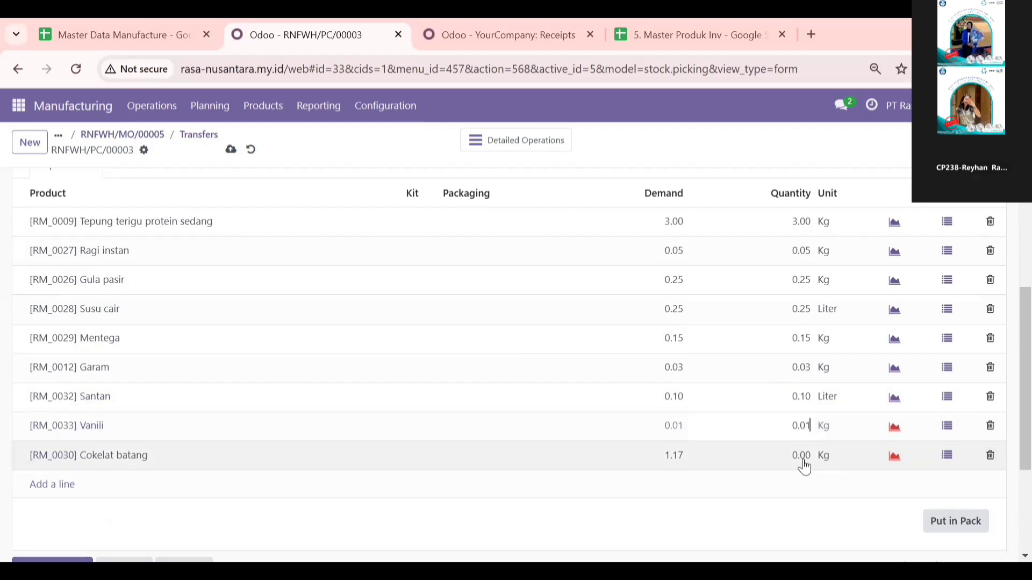
Step: Set the Cokelat batang transfer quantity to 1.17 Kg and check the availability of transfer RNFWH/PC/00003
left_click(804, 467)
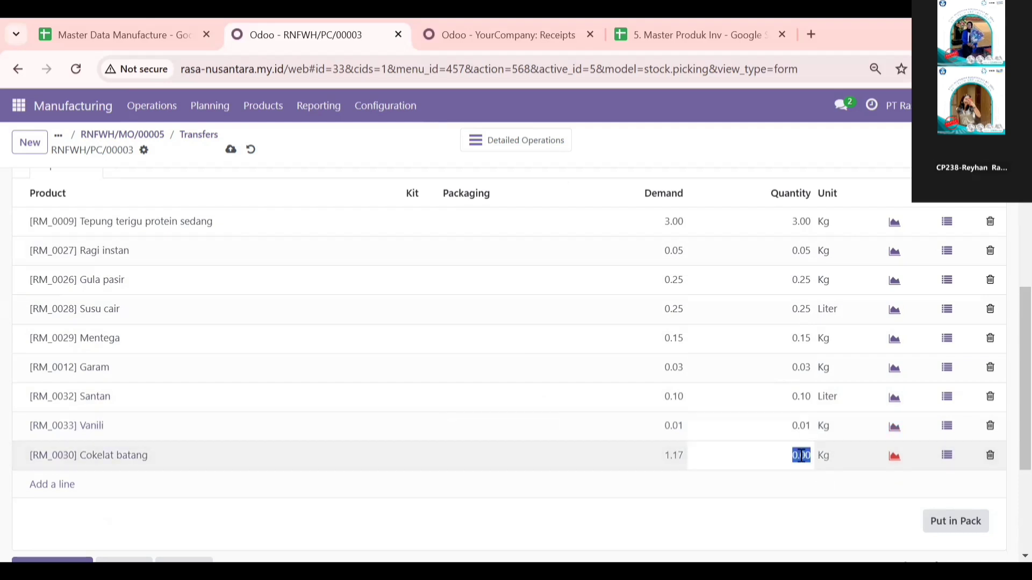
key("BackSpace")
type("1.17")
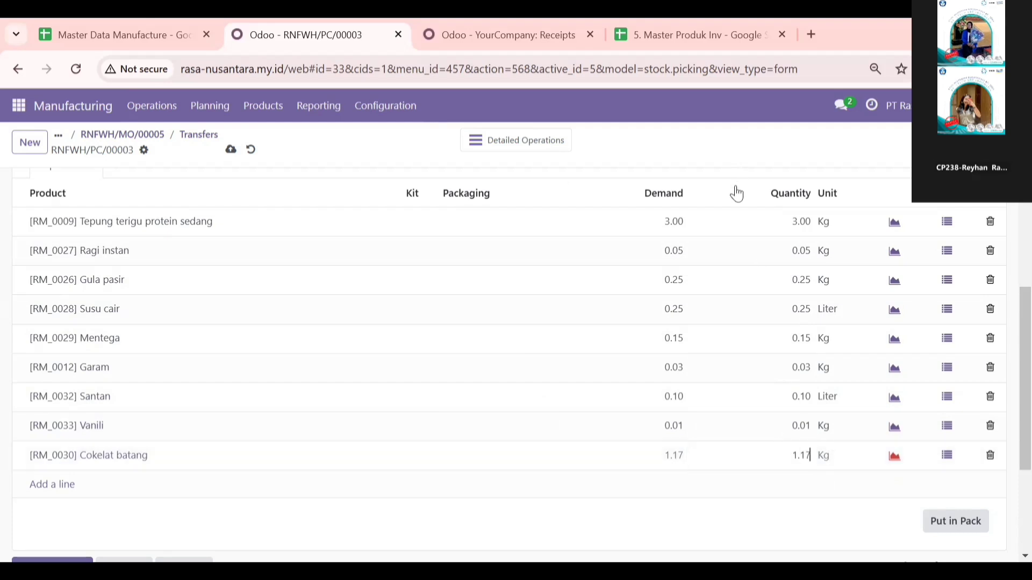
scroll(475, 240, "up", 4)
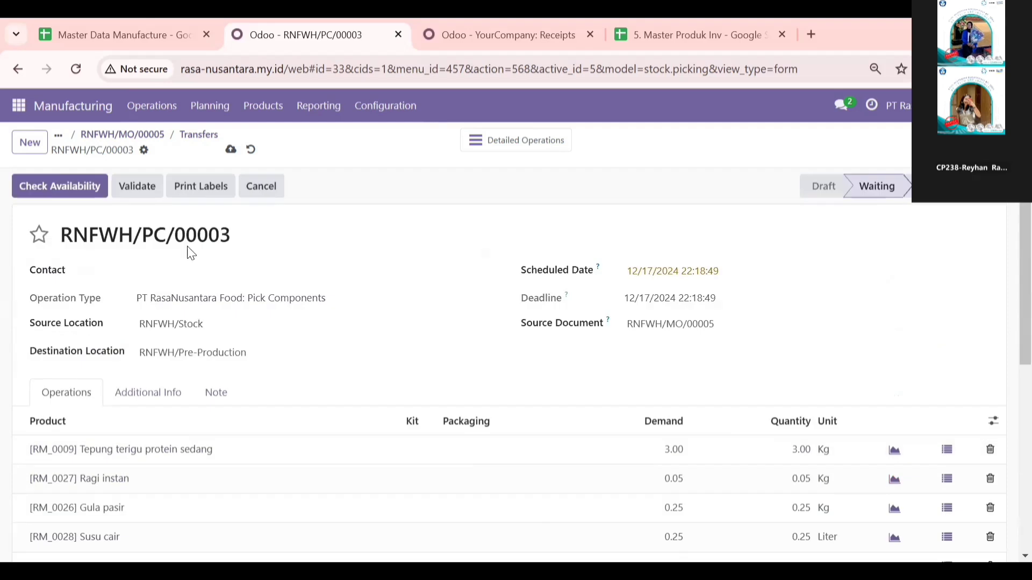
left_click(85, 193)
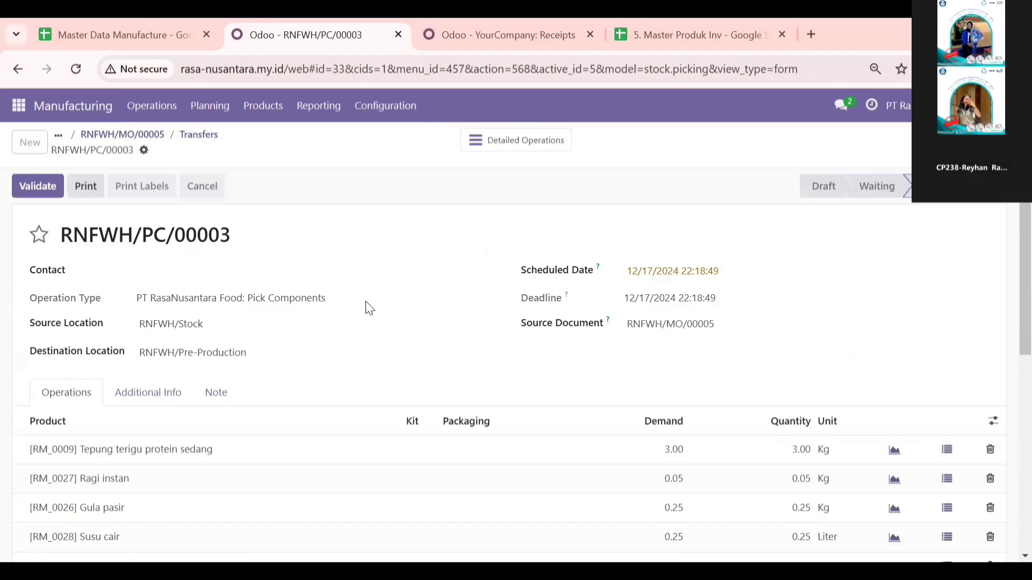
Step: Validate component transfer RNFWH/PC/00003 and produce the full quantity of manufacturing order RNFWH/MO/00005
left_click(44, 196)
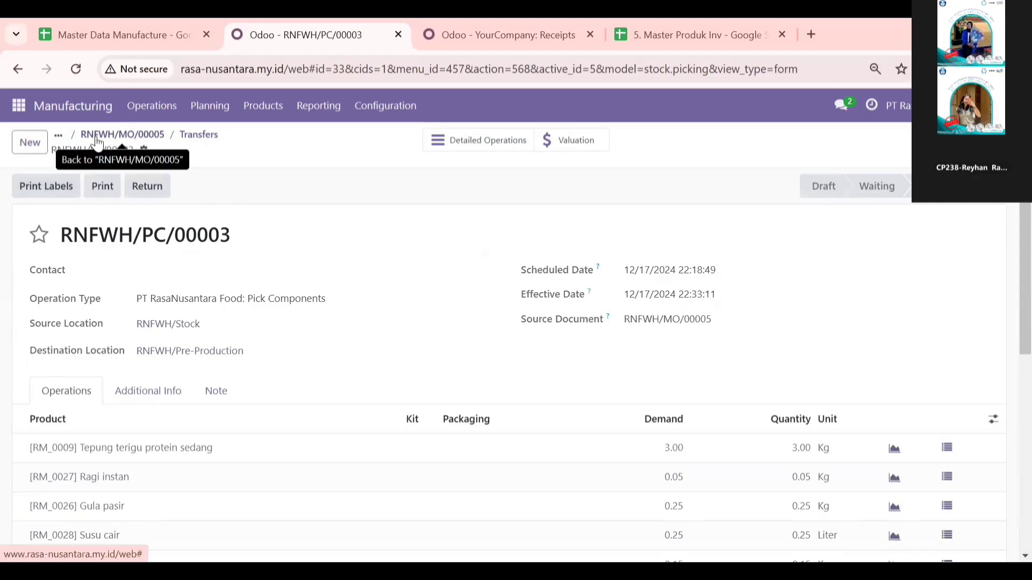
left_click(54, 191)
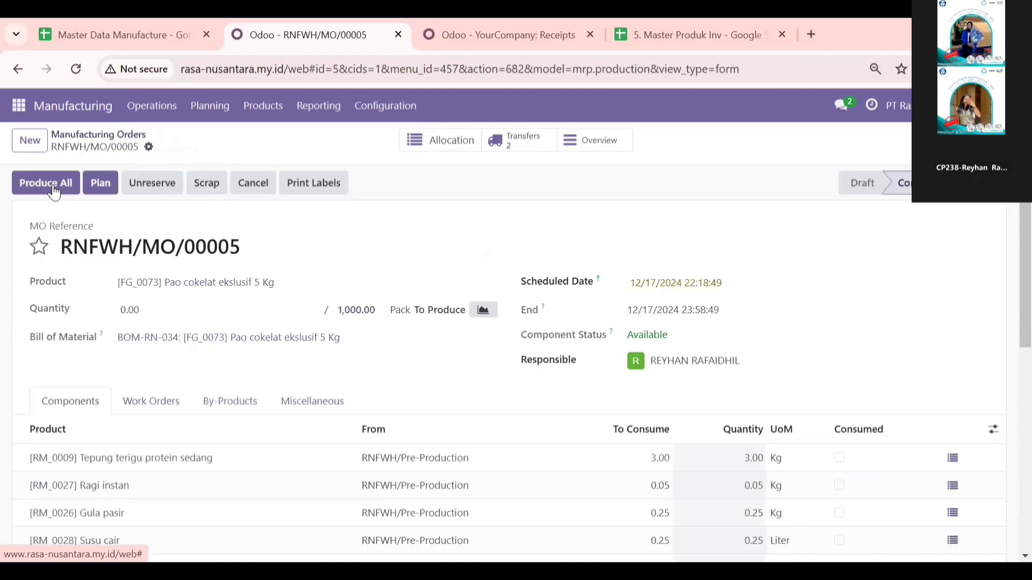
left_click(53, 185)
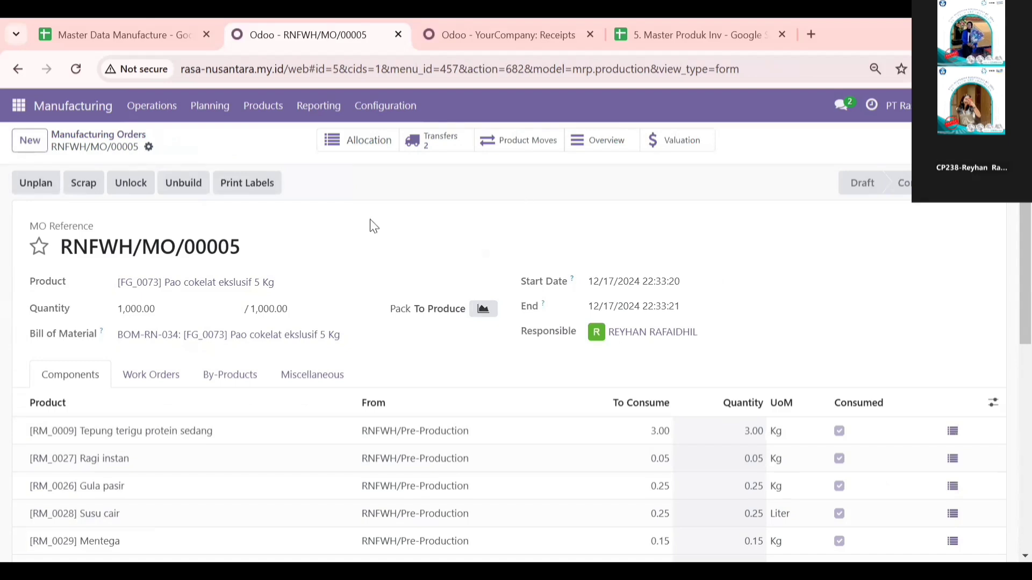
Step: Open the finished-product storage transfer RNFWH/SFP/00003 of manufacturing order RNFWH/MO/00005 and validate it
left_click(429, 147)
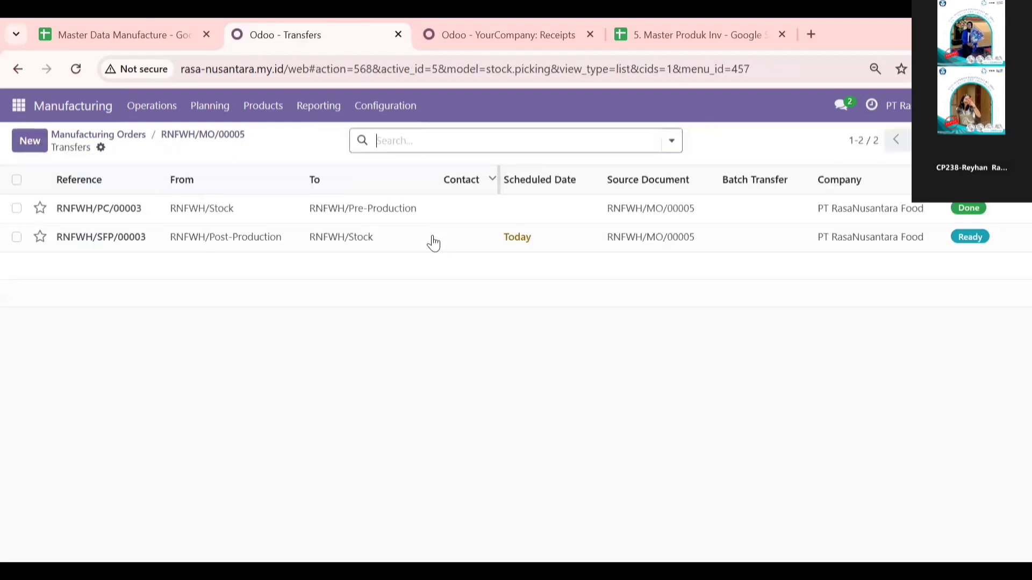
left_click(221, 238)
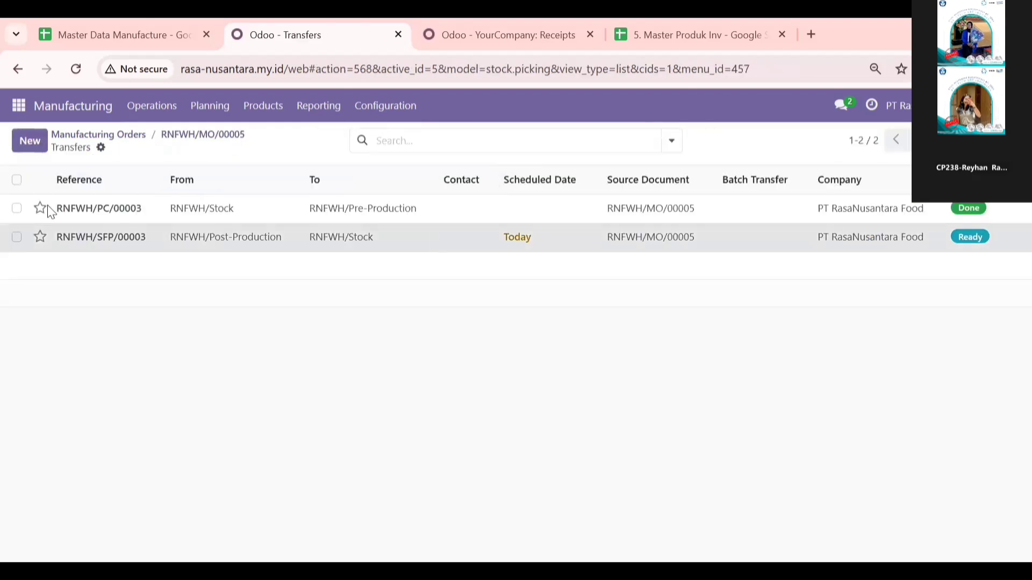
left_click(37, 193)
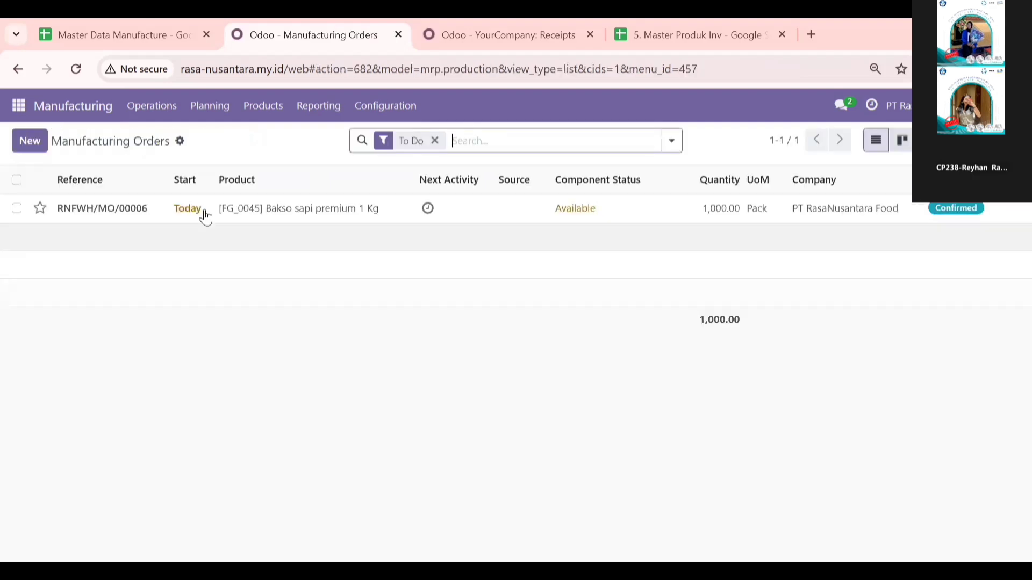
Step: Open the component transfer RNFWH/PC/00004 of manufacturing order RNFWH/MO/00006 for Bakso sapi premium 1 Kg
left_click(206, 211)
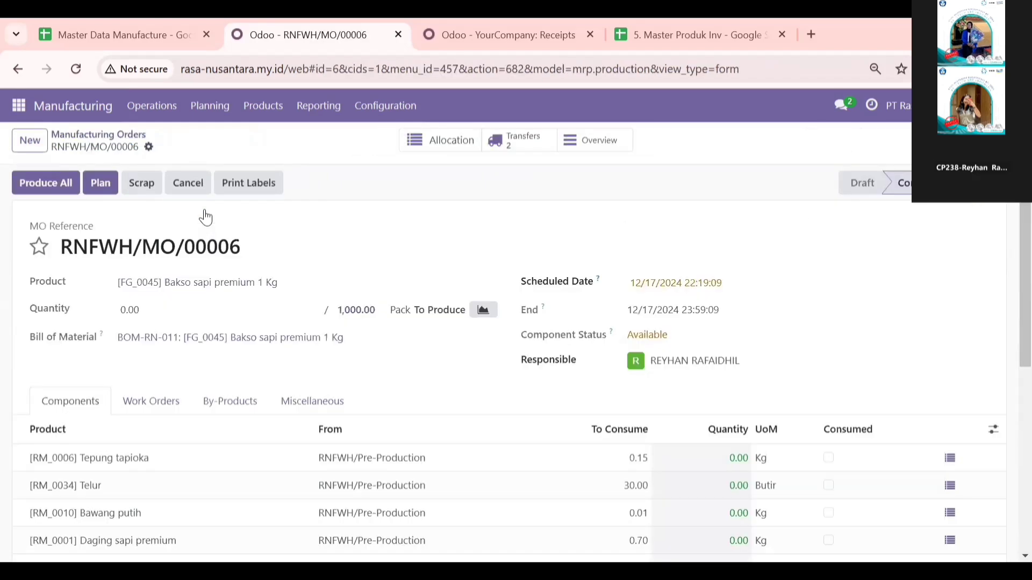
left_click(538, 150)
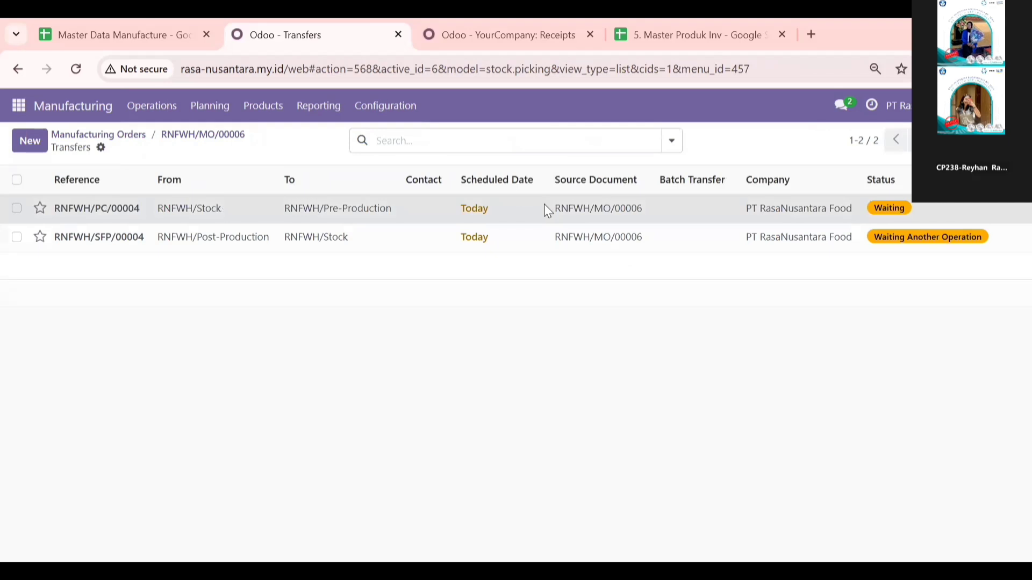
left_click(144, 210)
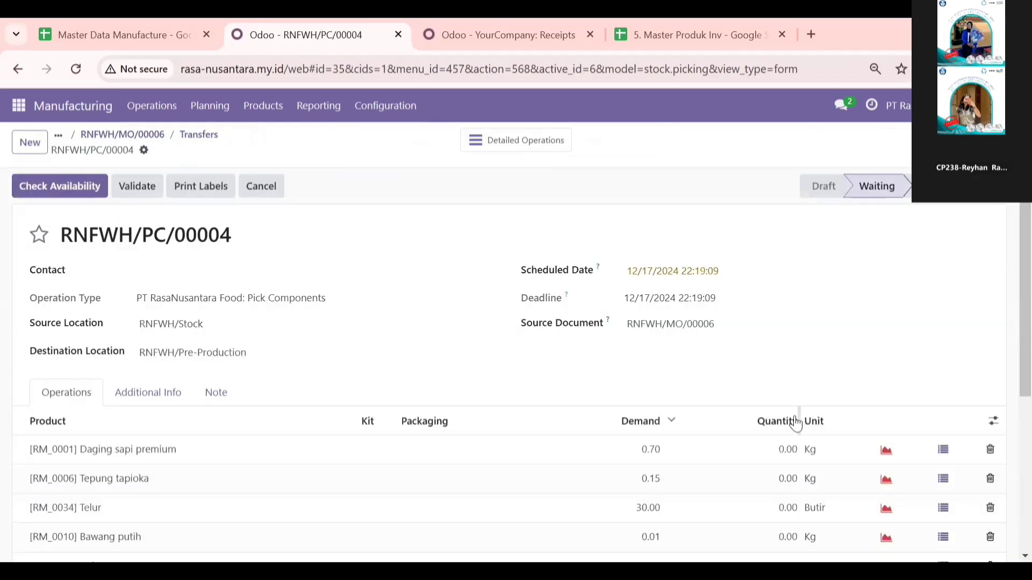
Step: Set the transfer quantities to 0.70 Kg for Daging sapi premium and 0.15 Kg for Tepung tapioka
scroll(784, 305, "down", 3)
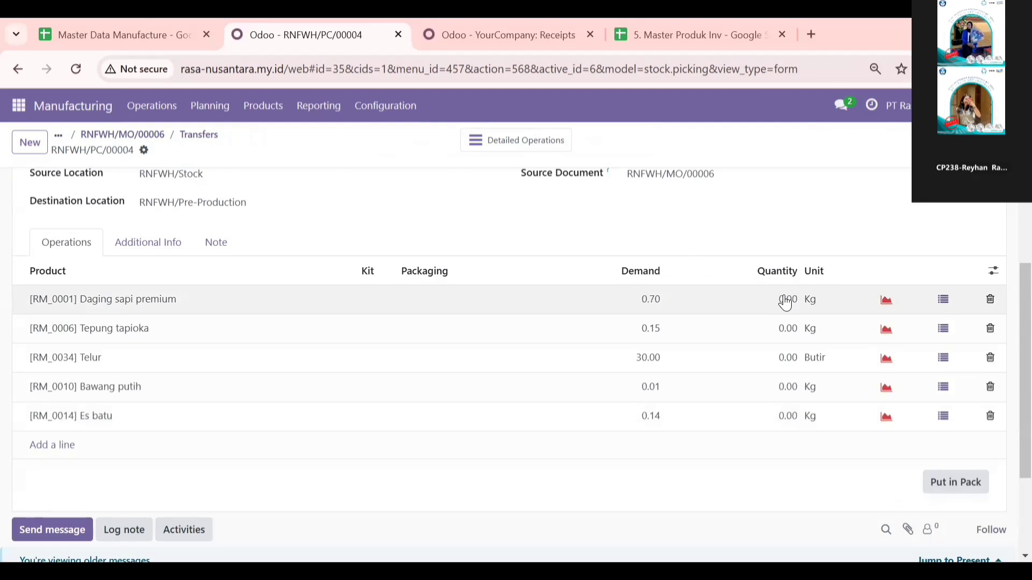
left_click(788, 297)
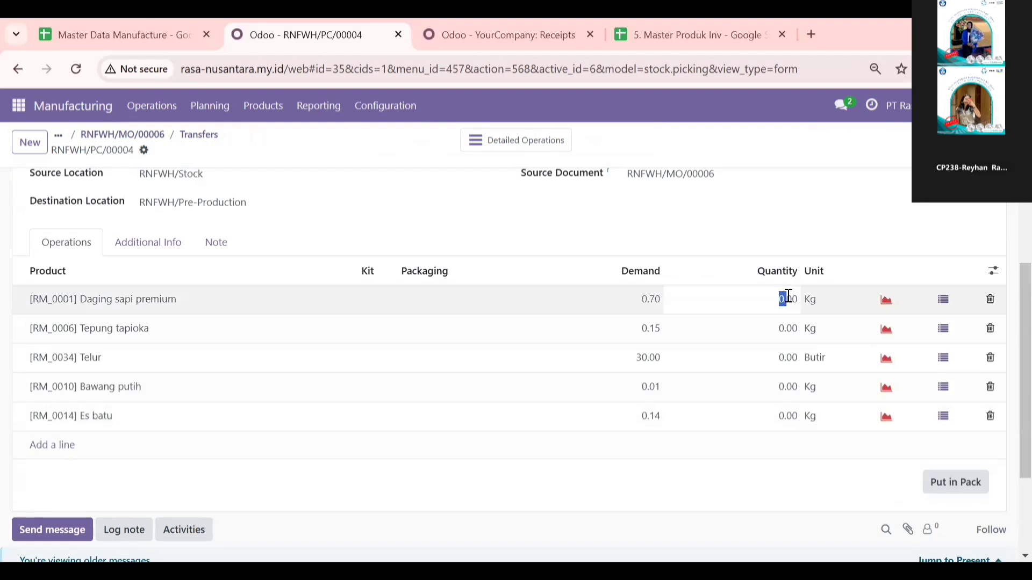
left_click(788, 296)
type("7")
left_click(792, 325)
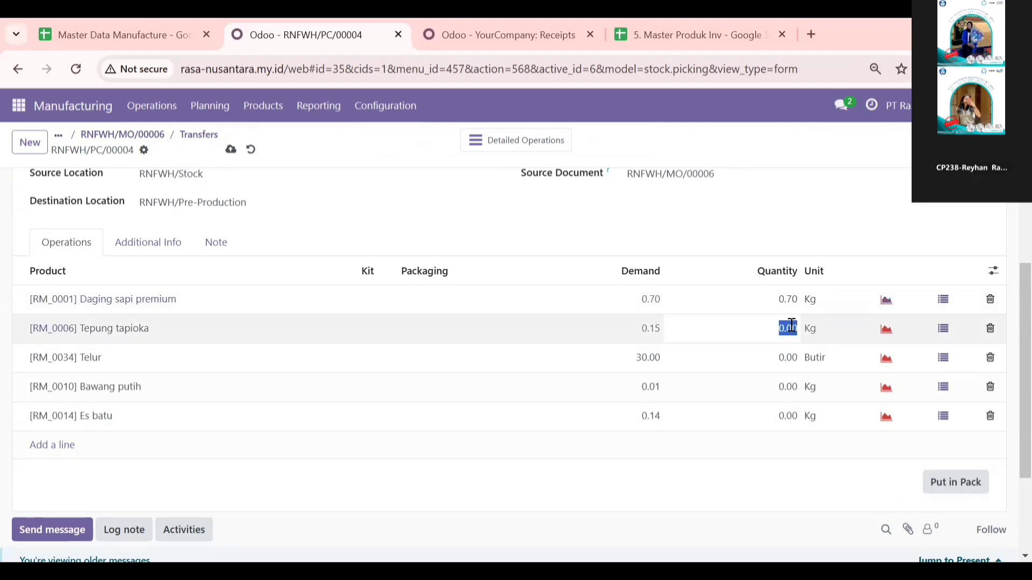
left_click(792, 325)
key("BackSpace")
key("BackSpace")
type("15")
Step: Set the transfer quantity of Telur to 30 Butir
left_click(792, 359)
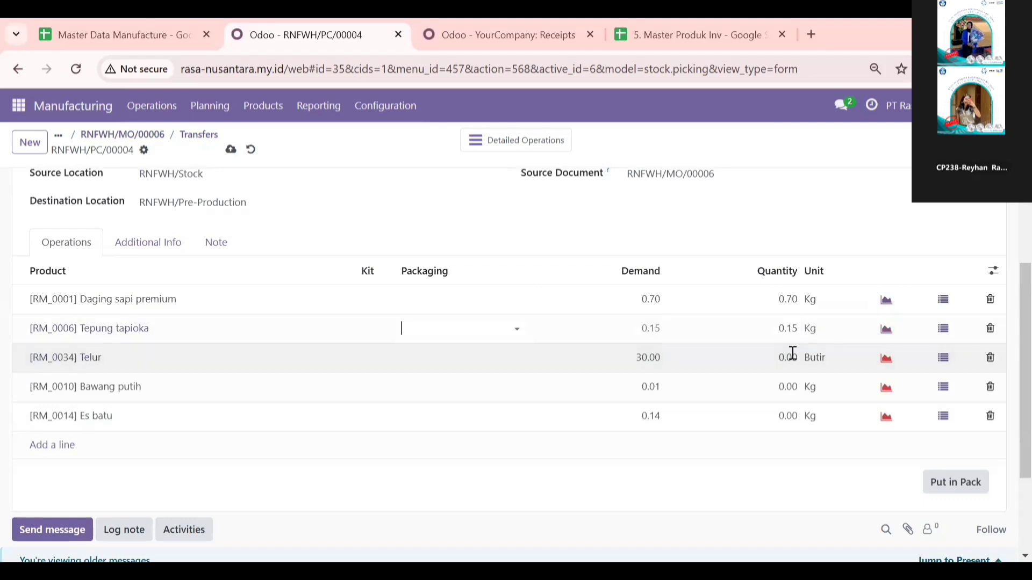
left_click(793, 355)
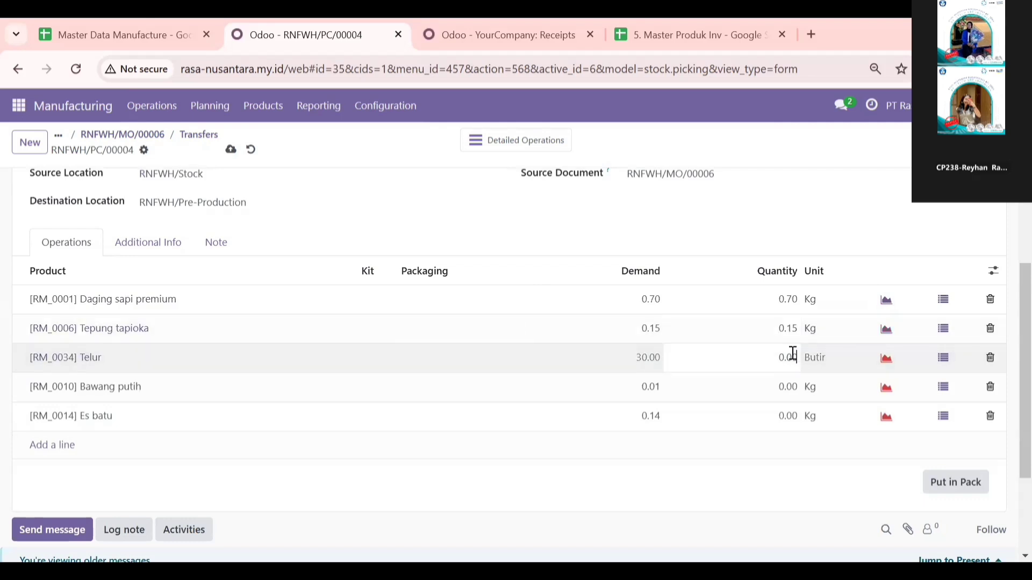
key("BackSpace")
key("BackSpace")
key("BackSpace")
key("BackSpace")
type("0.3")
key("BackSpace")
key("BackSpace")
key("BackSpace")
type("30")
left_click(799, 389)
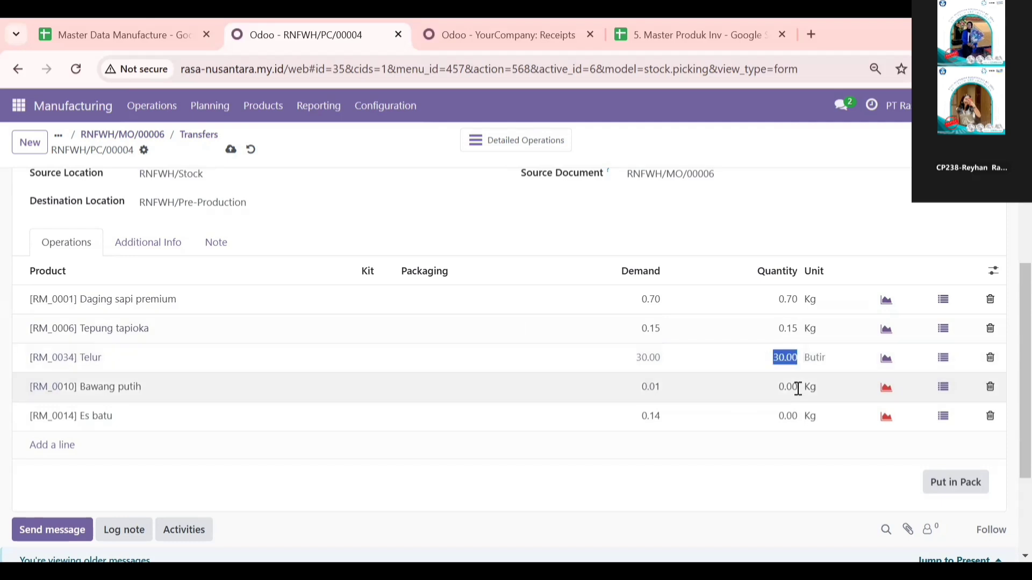
Step: Set the transfer quantities to 0.01 Kg for Bawang putih and 0.14 Kg for Es batu
key("BackSpace")
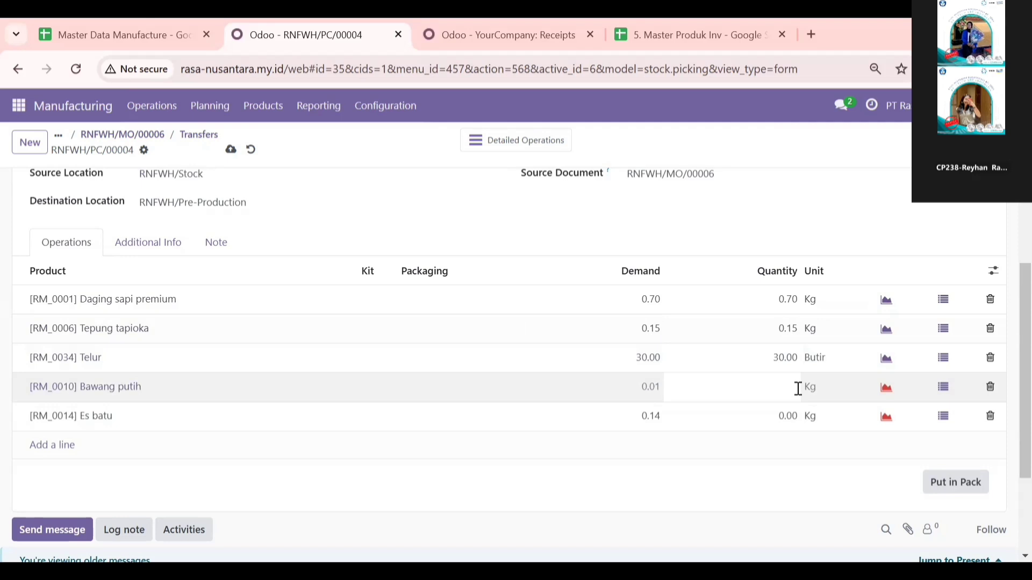
type("0.01")
left_click(793, 417)
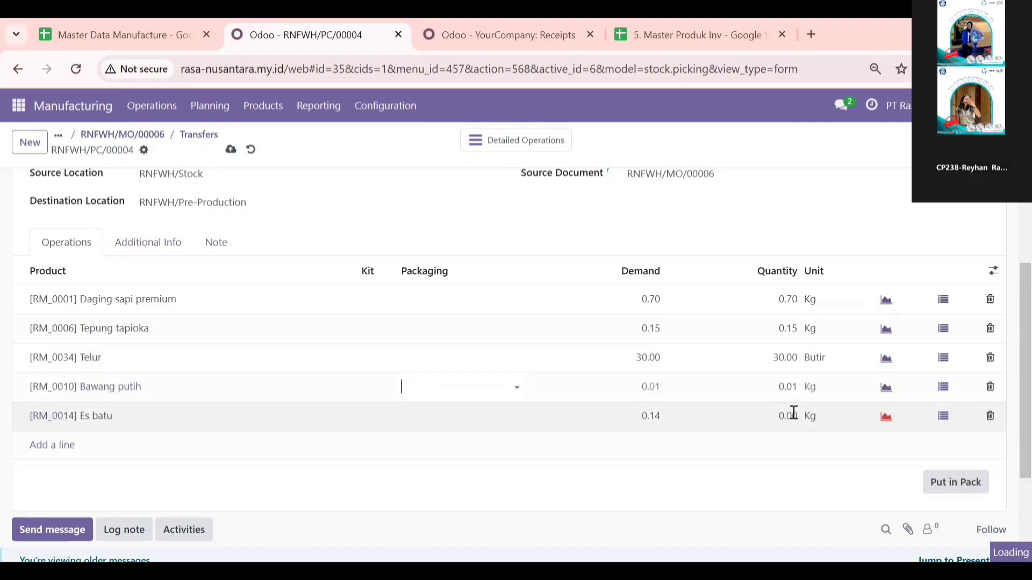
key("BackSpace")
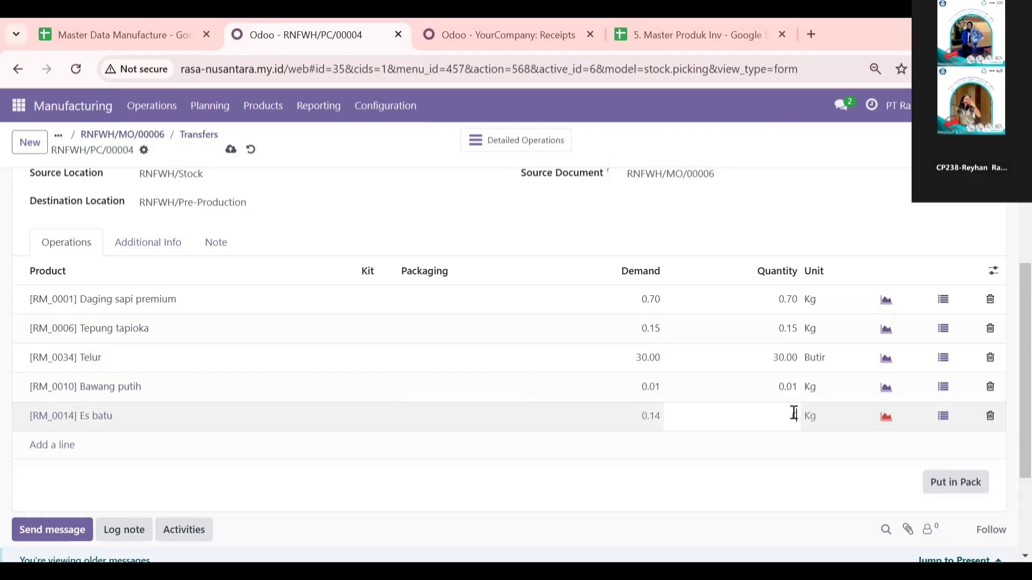
type("0.14")
left_click(751, 212)
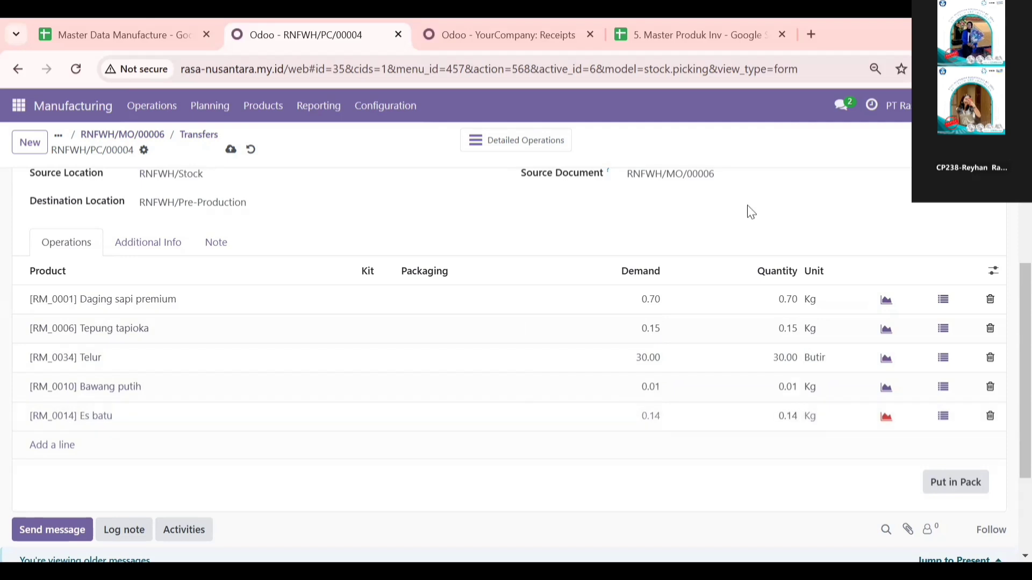
Step: Check availability for the component transfer RNFWH/PC/00004 and validate it
scroll(172, 313, "up", 3)
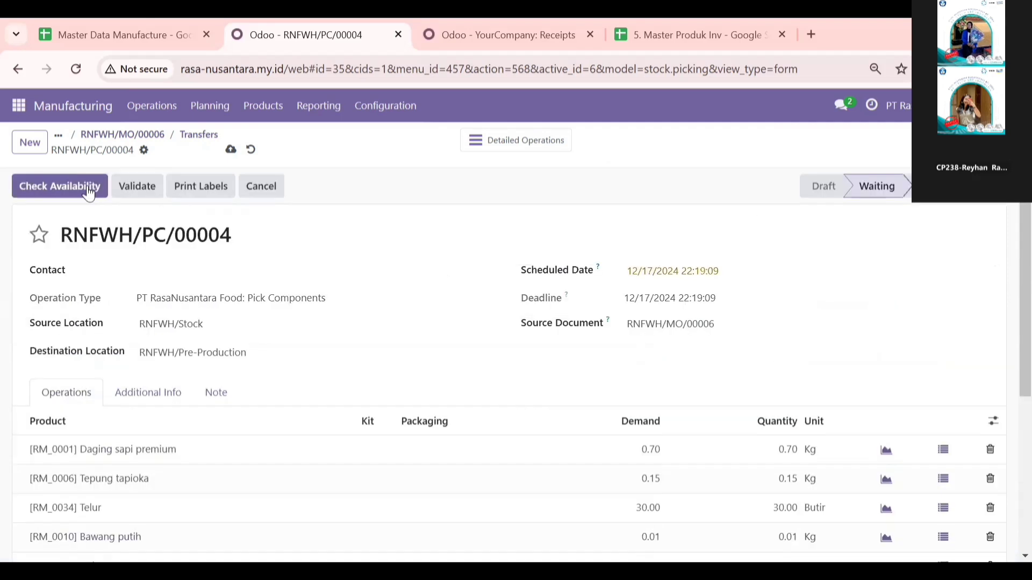
left_click(87, 185)
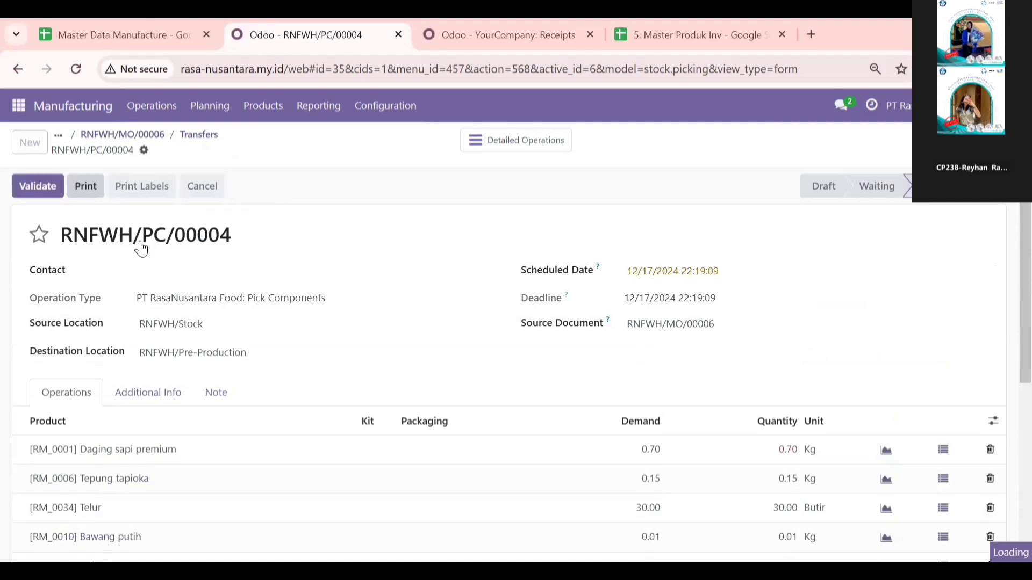
left_click(35, 186)
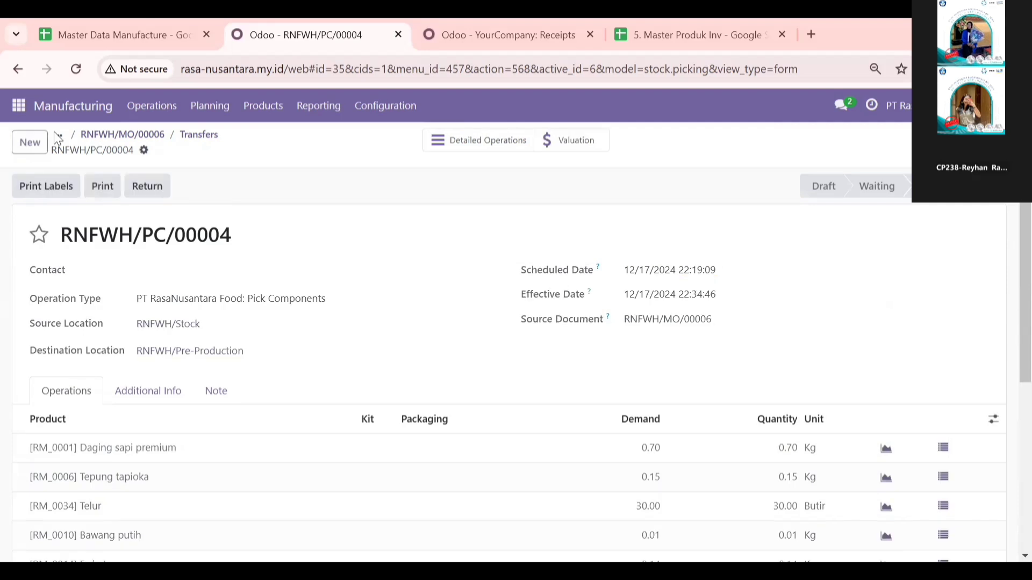
Step: Produce the full quantity of manufacturing order RNFWH/MO/00006 and validate its finished-product storage transfer RNFWH/SFP/00004
left_click(111, 133)
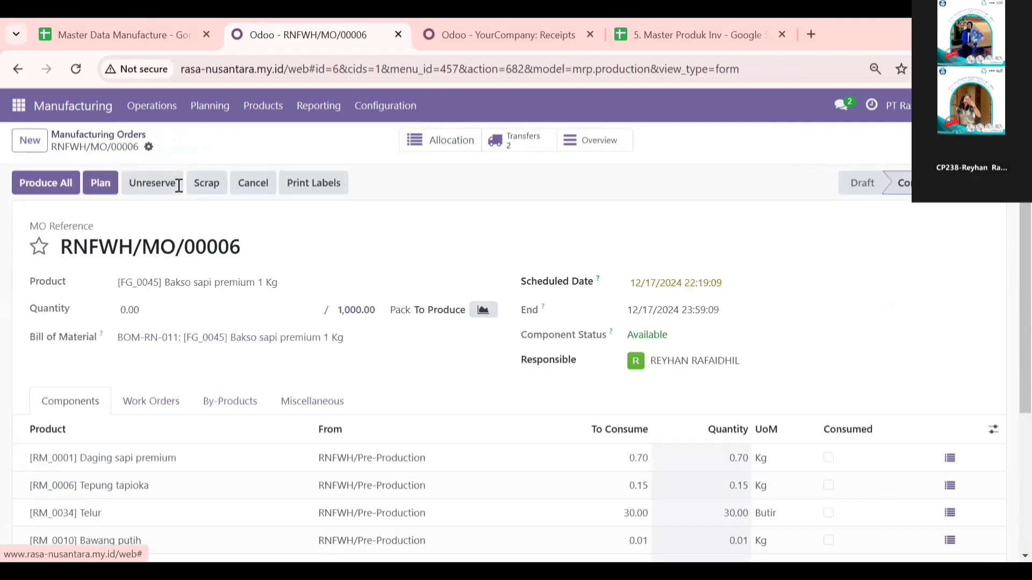
left_click(43, 184)
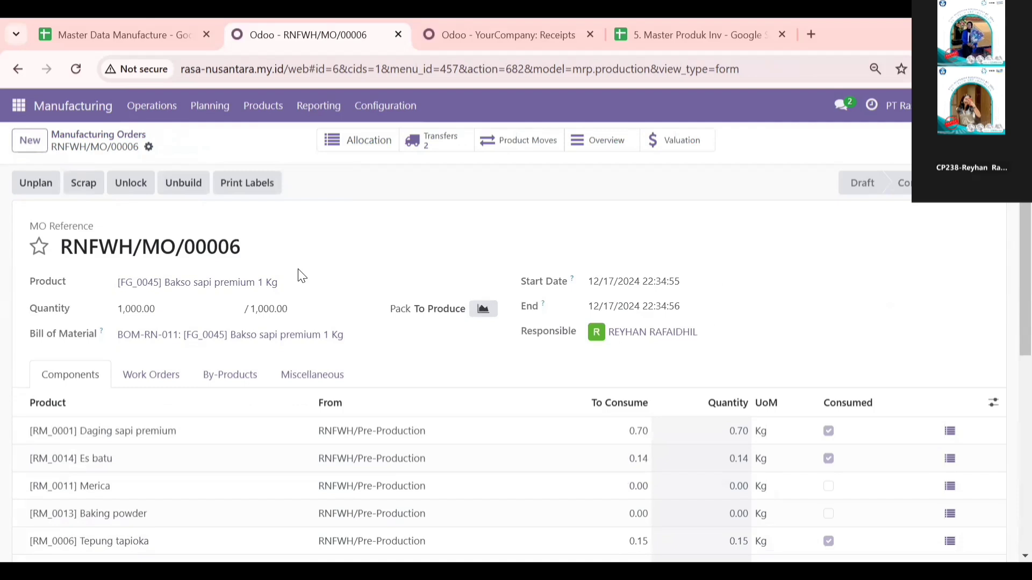
left_click(435, 139)
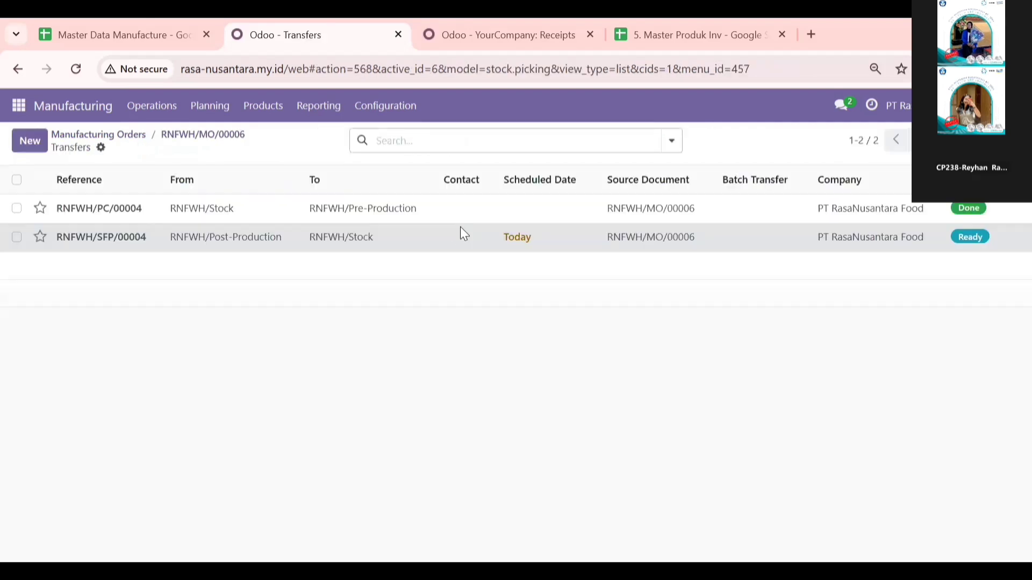
left_click(460, 227)
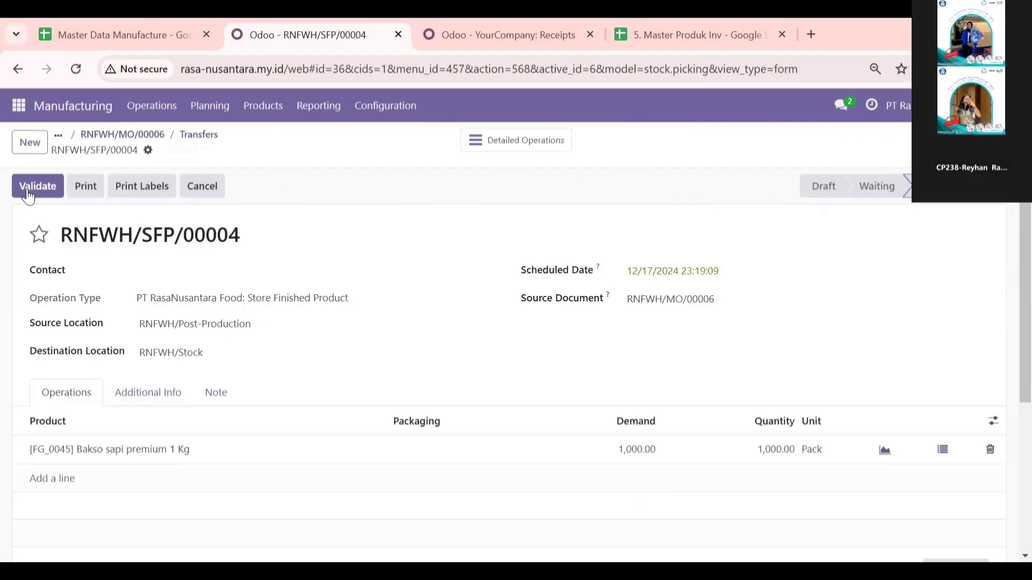
left_click(28, 195)
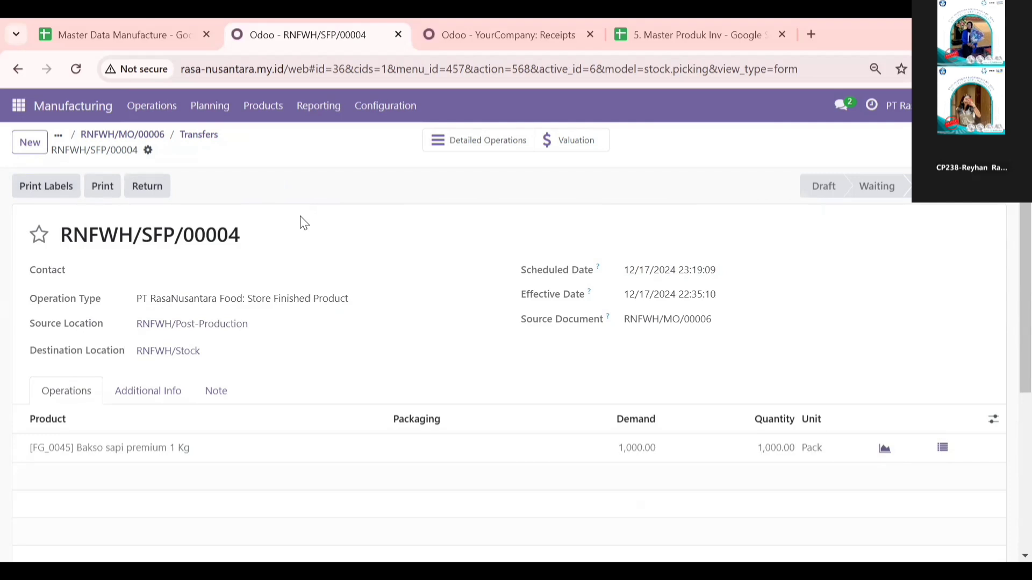
left_click(141, 139)
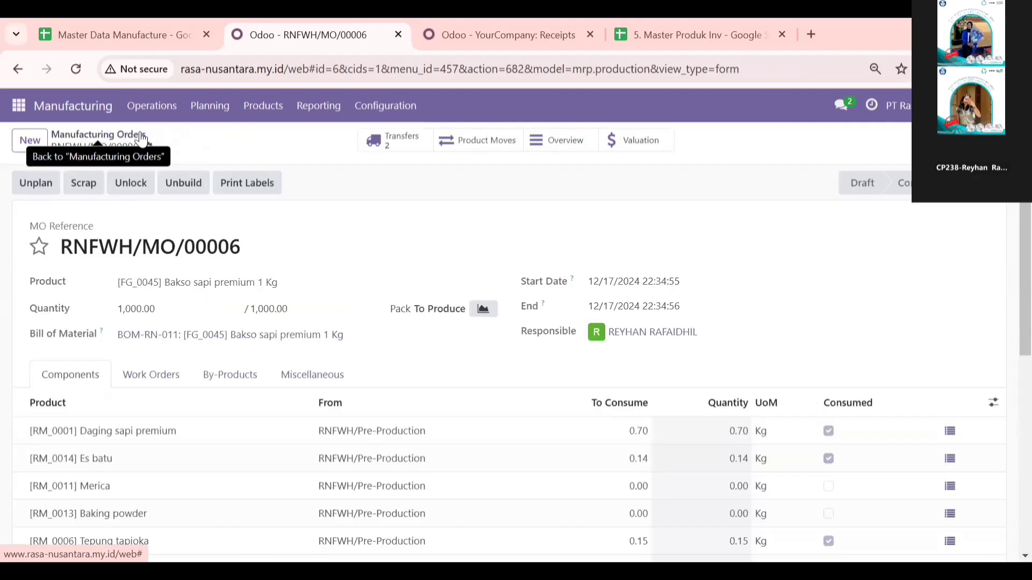
left_click(141, 135)
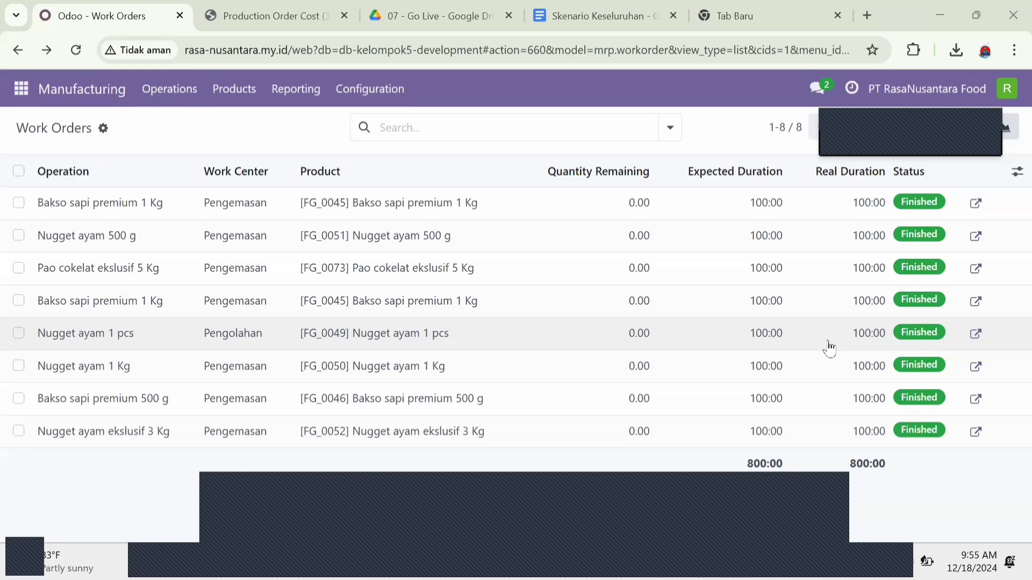
Step: Open the Work Orders list and remove its In Progress, Ready, Waiting or Pending filter
left_click(22, 96)
left_click(12, 95)
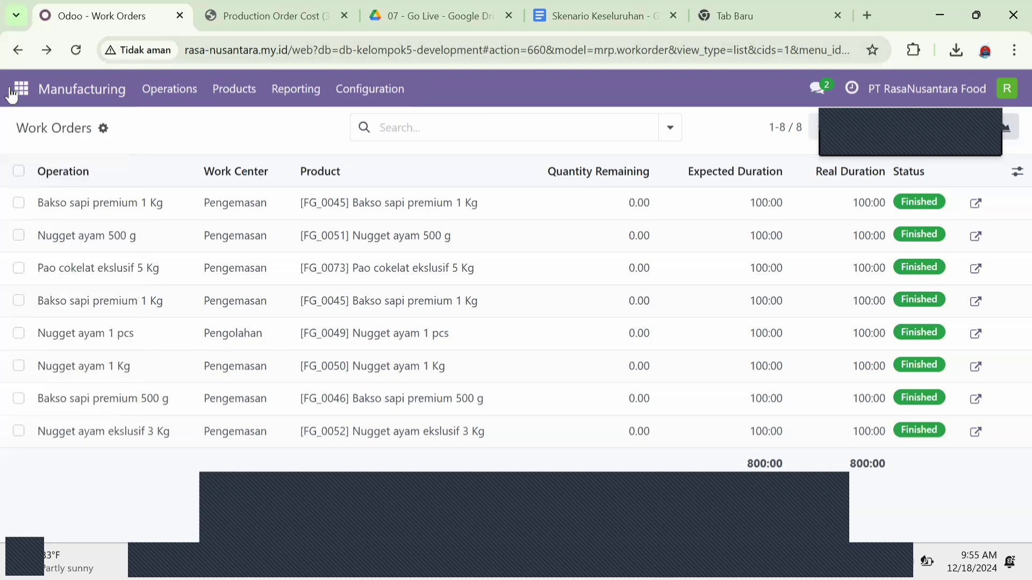
left_click(172, 98)
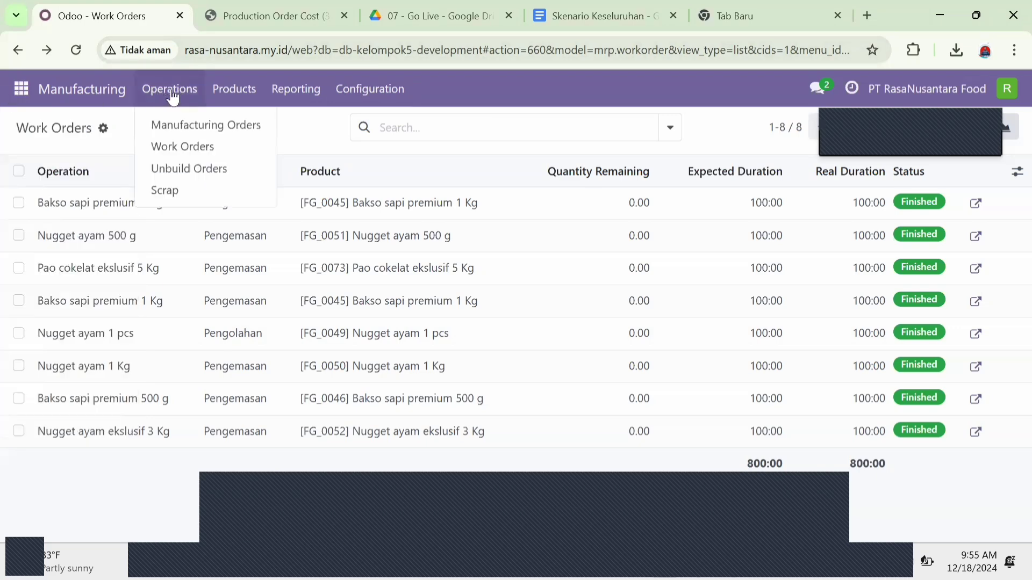
left_click(201, 146)
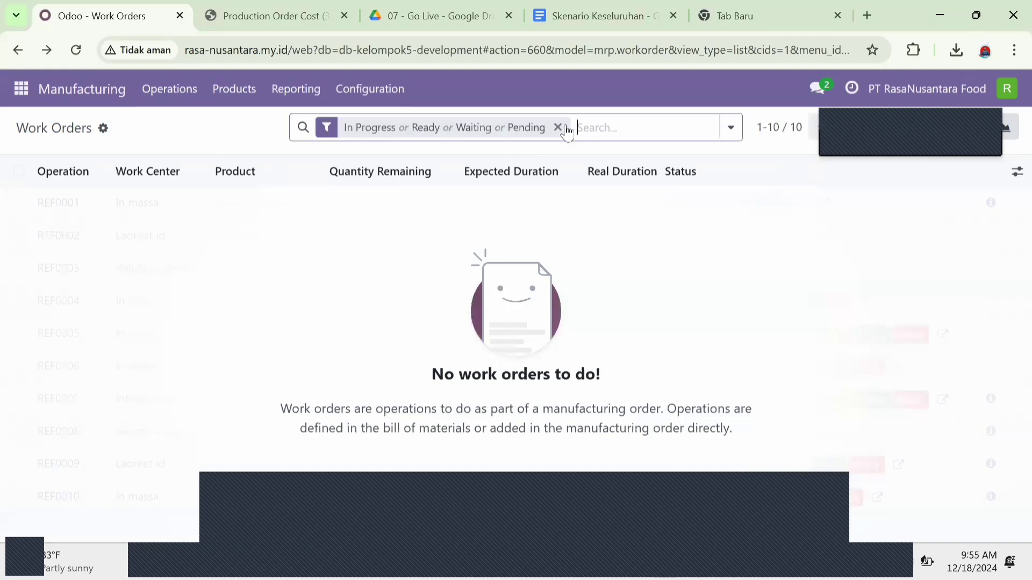
left_click(558, 128)
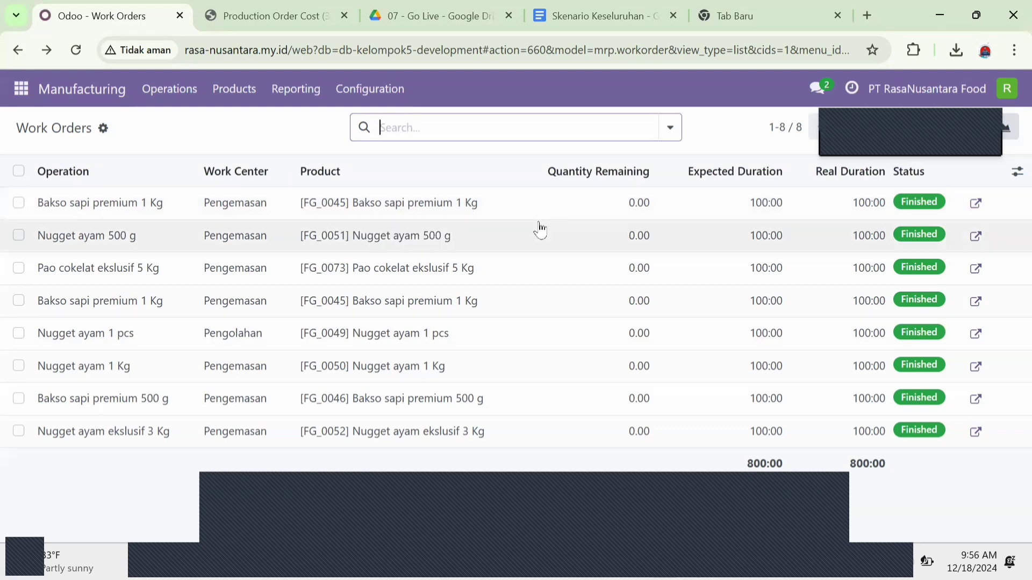
Step: Print the Production Order Cost report for the Bakso sapi premium 1 Kg work order of RNFWH/MO/00003 and keep the blocked download
left_click(515, 205)
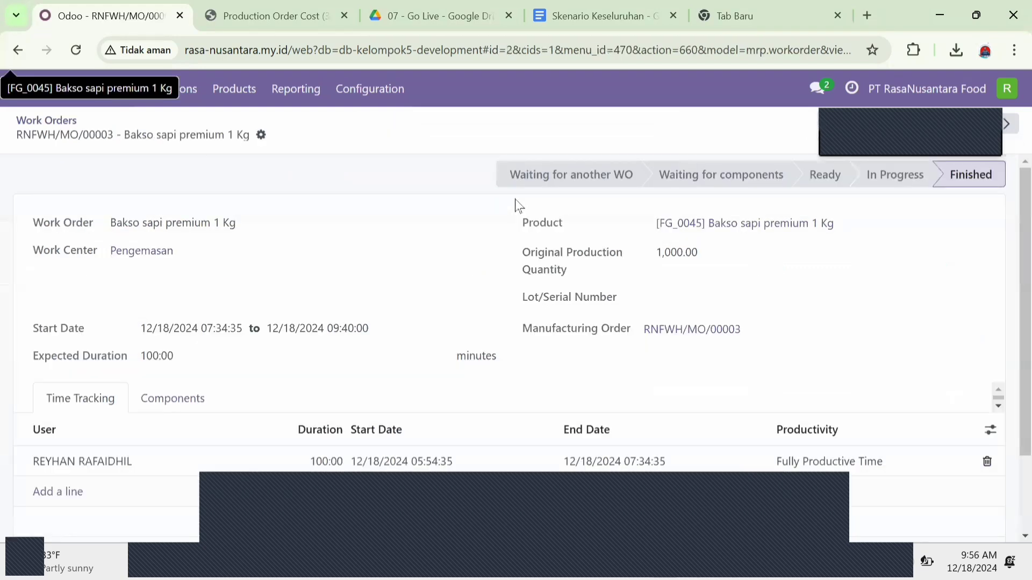
left_click(262, 136)
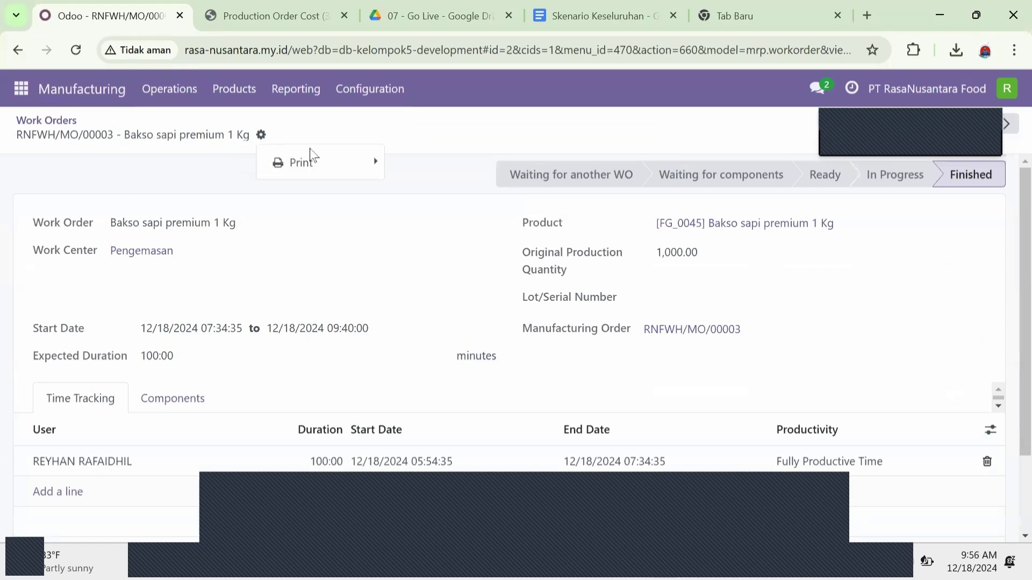
mouse_move(332, 167)
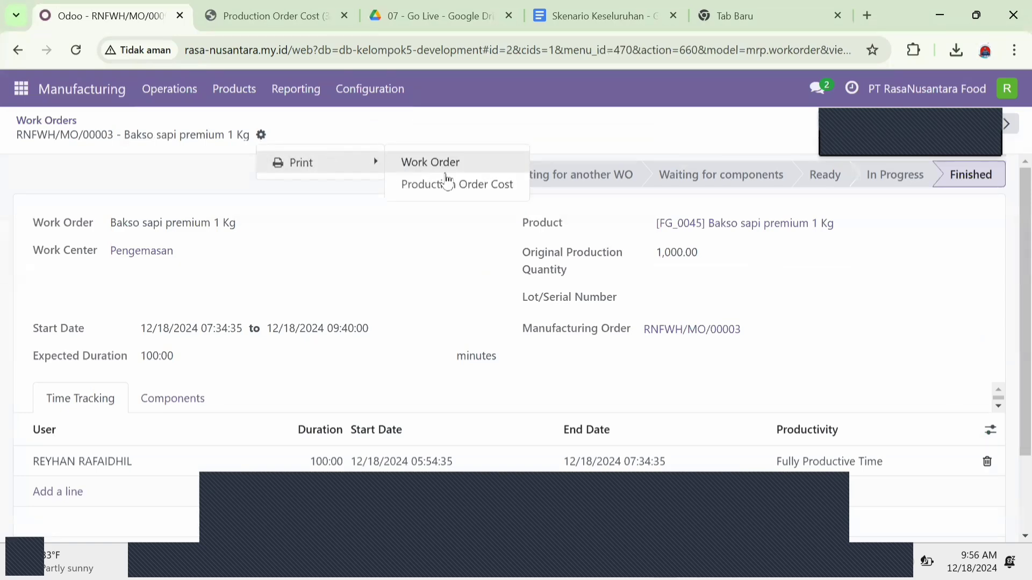
left_click(455, 185)
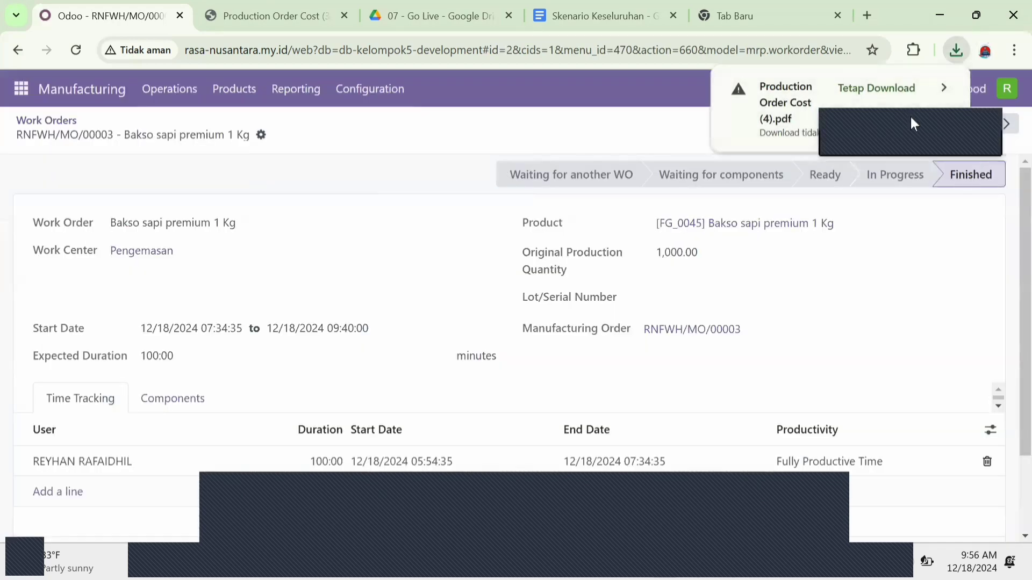
left_click(896, 86)
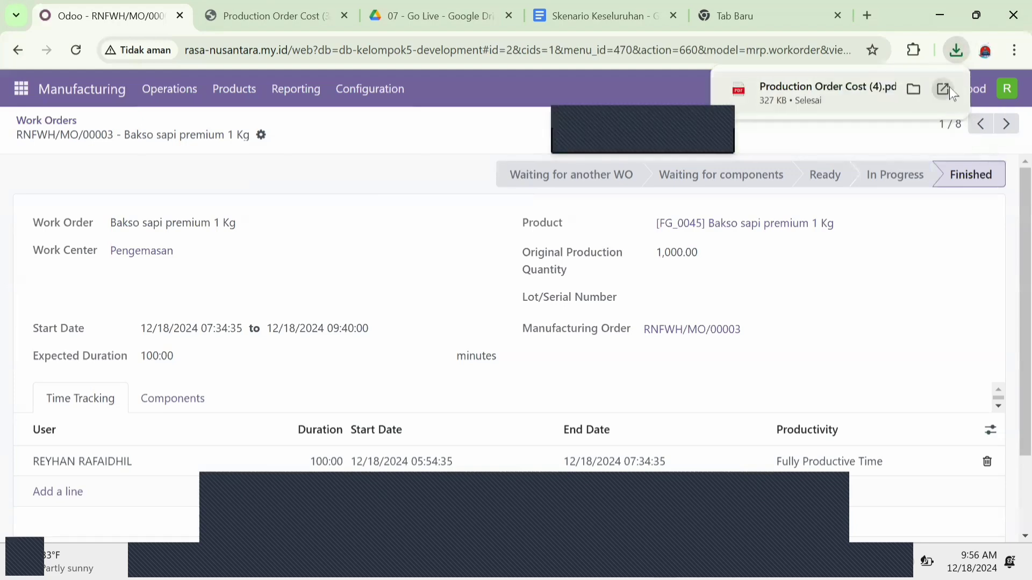
Step: Open Production Order Cost (4).pdf and review its work order details, lots consumption and time tracking
left_click(817, 92)
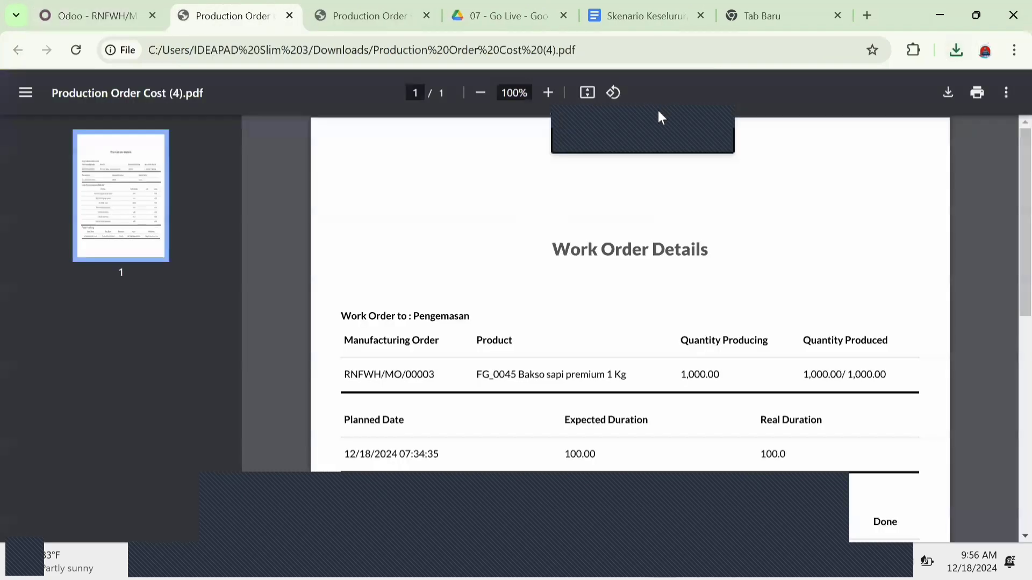
scroll(823, 311, "down", 2)
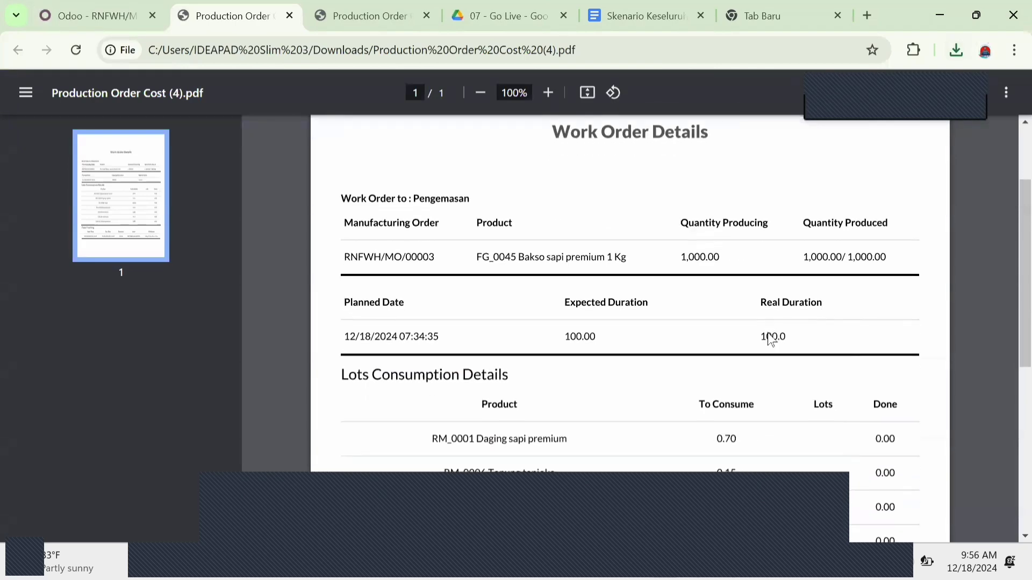
scroll(781, 347, "down", 2)
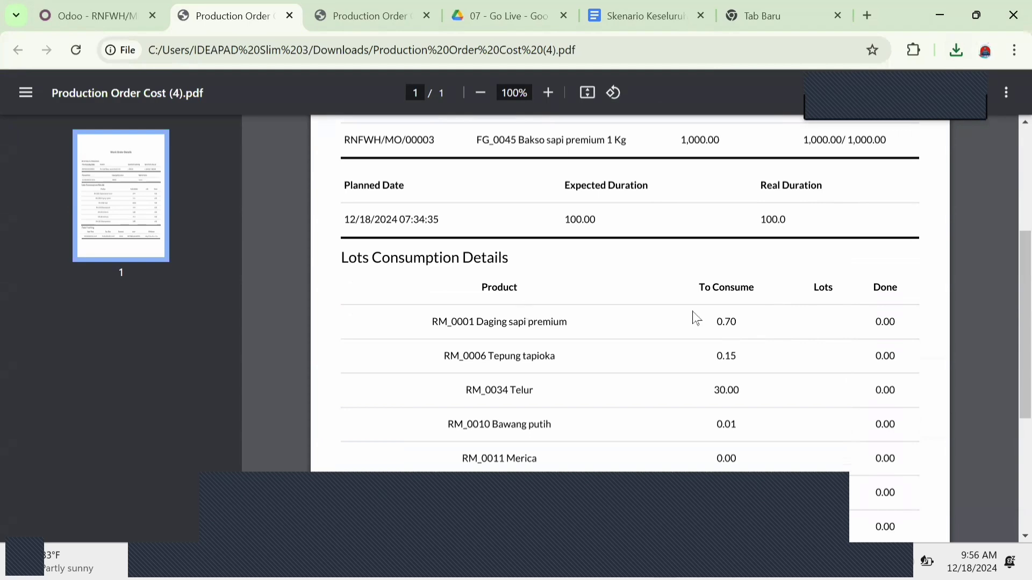
scroll(717, 355, "down", 3)
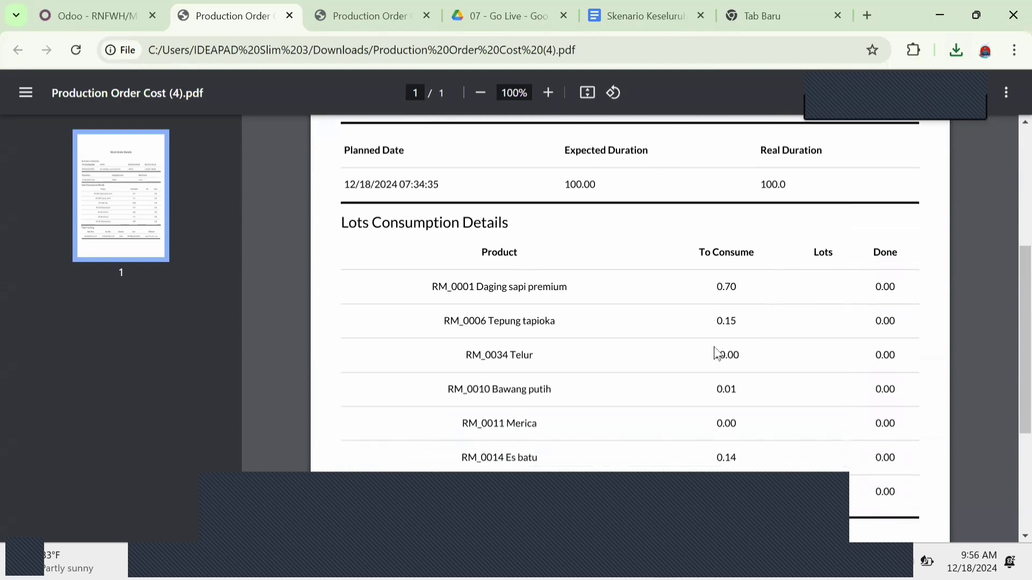
scroll(718, 355, "down", 1)
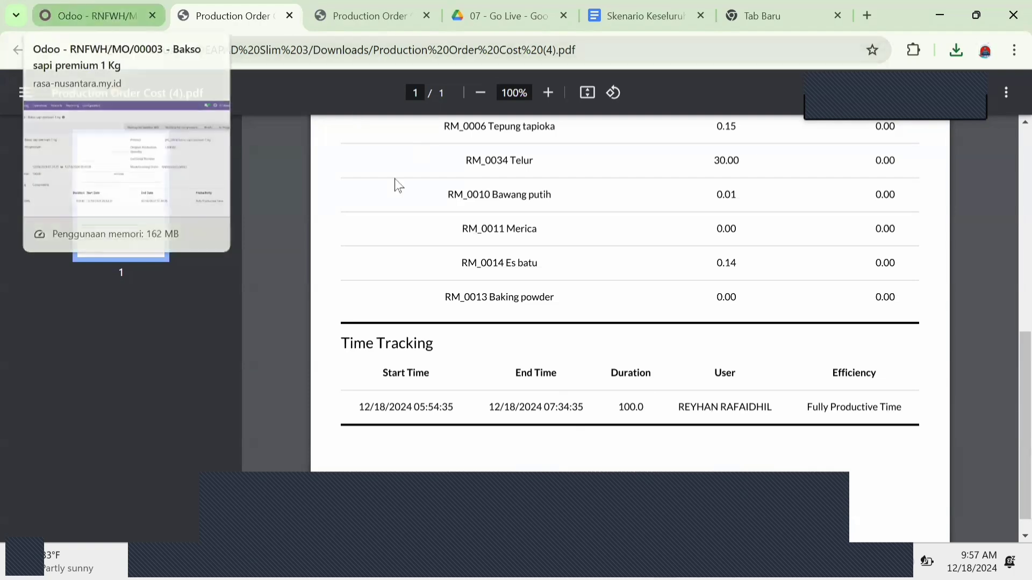
Step: Return to the Odoo tab and list all work orders without the default status filter
left_click(99, 12)
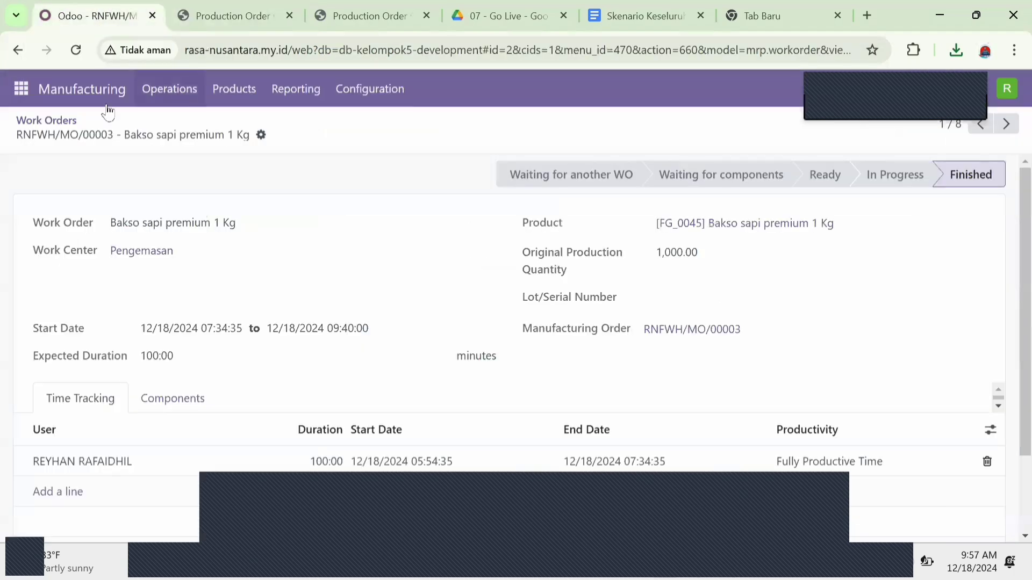
left_click(157, 91)
left_click(202, 146)
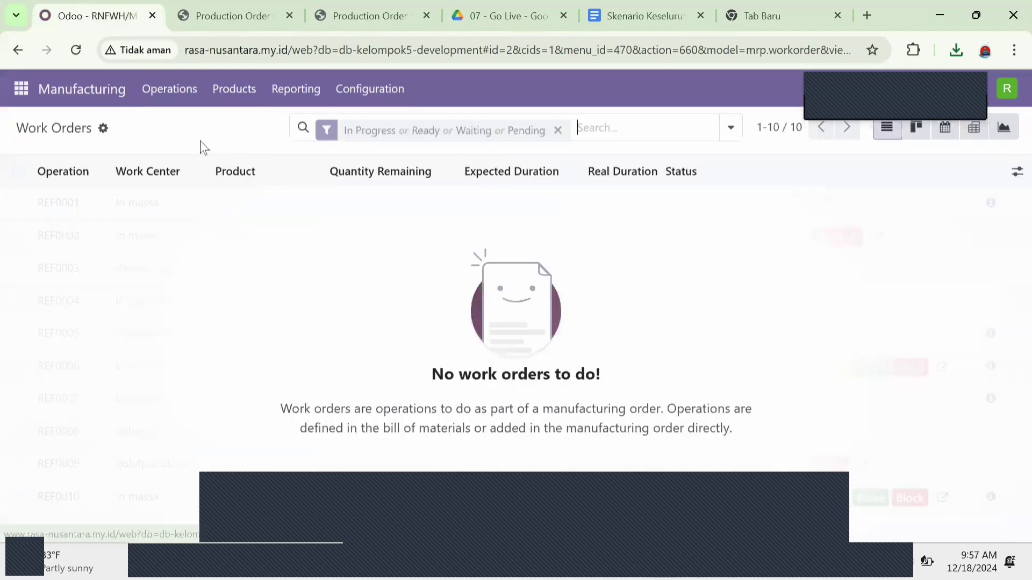
left_click(557, 131)
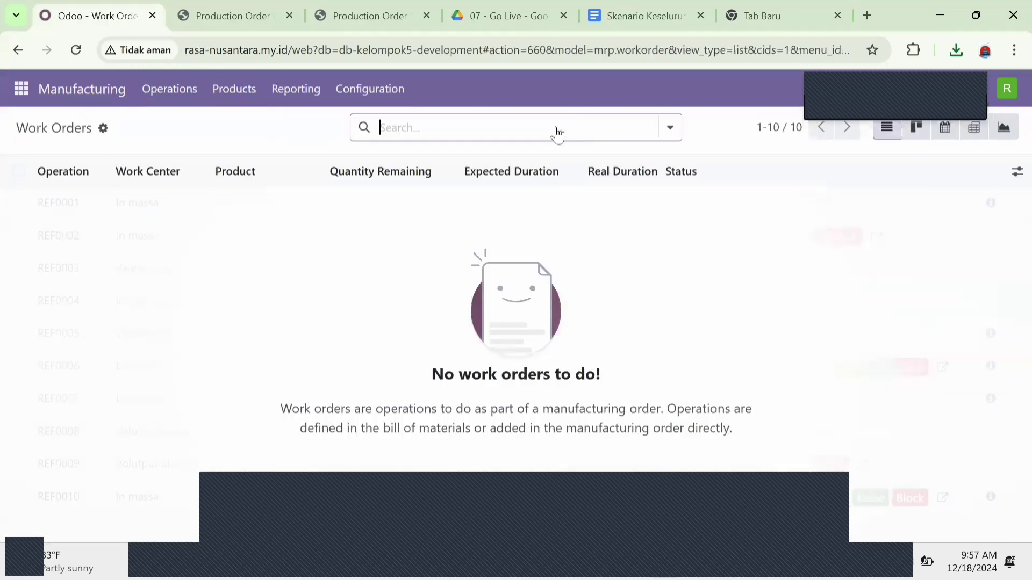
Step: Print the Production Order Cost report for the Nugget ayam 500 g work order of RNFWH/MO/00004 and keep the blocked download
left_click(176, 236)
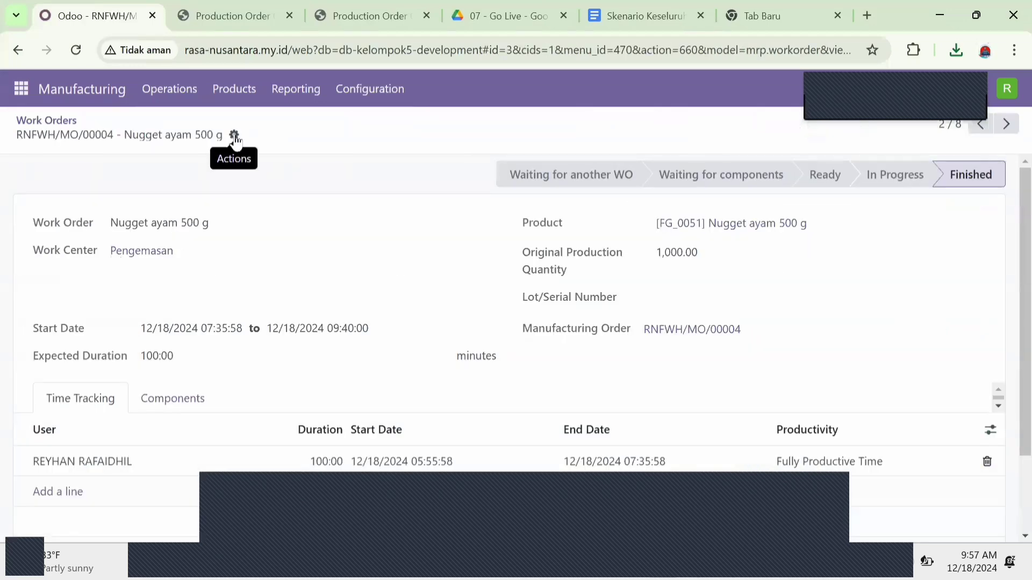
left_click(235, 139)
mouse_move(316, 167)
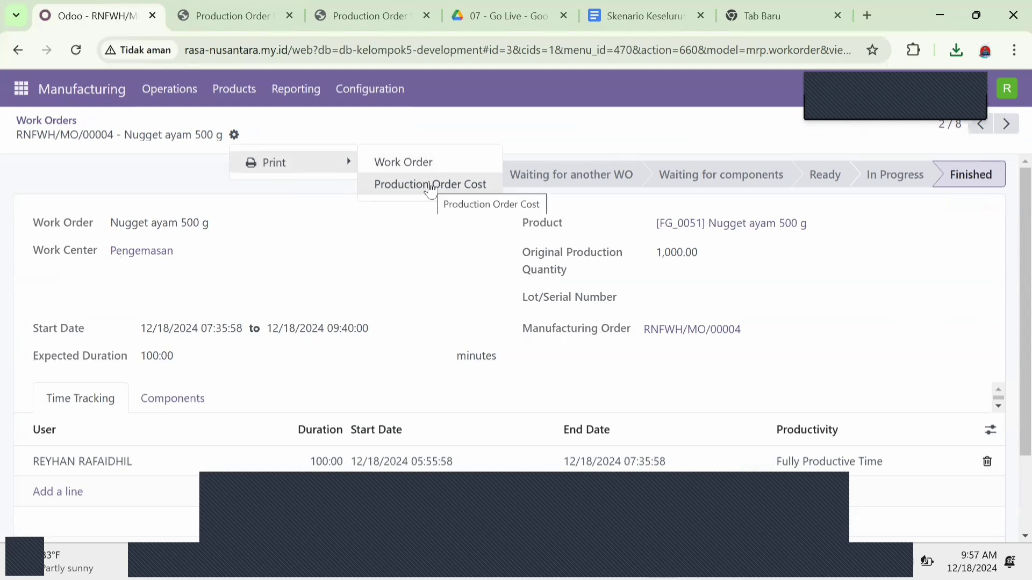
left_click(430, 186)
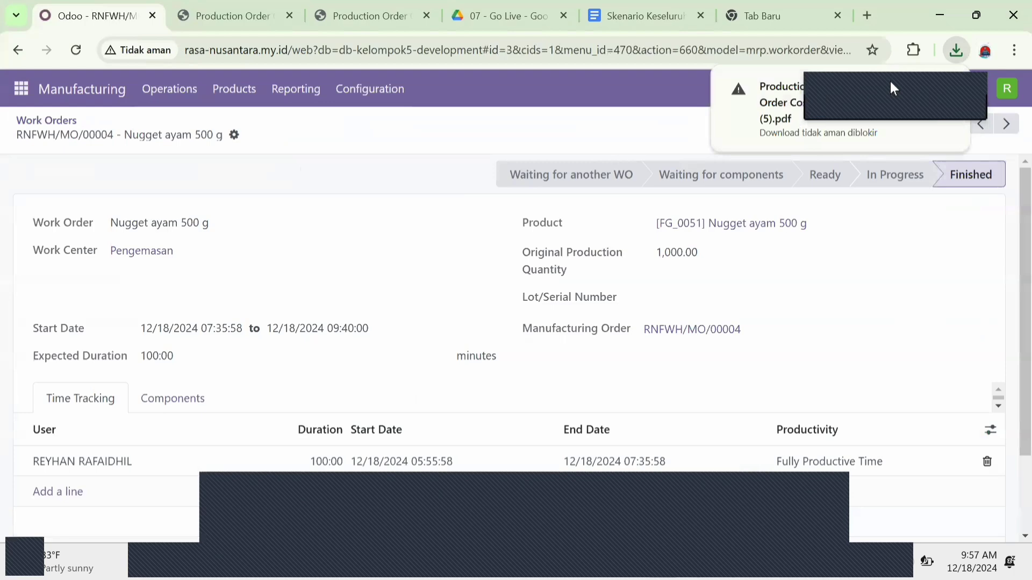
left_click_drag(851, 82, 628, 79)
left_click(875, 88)
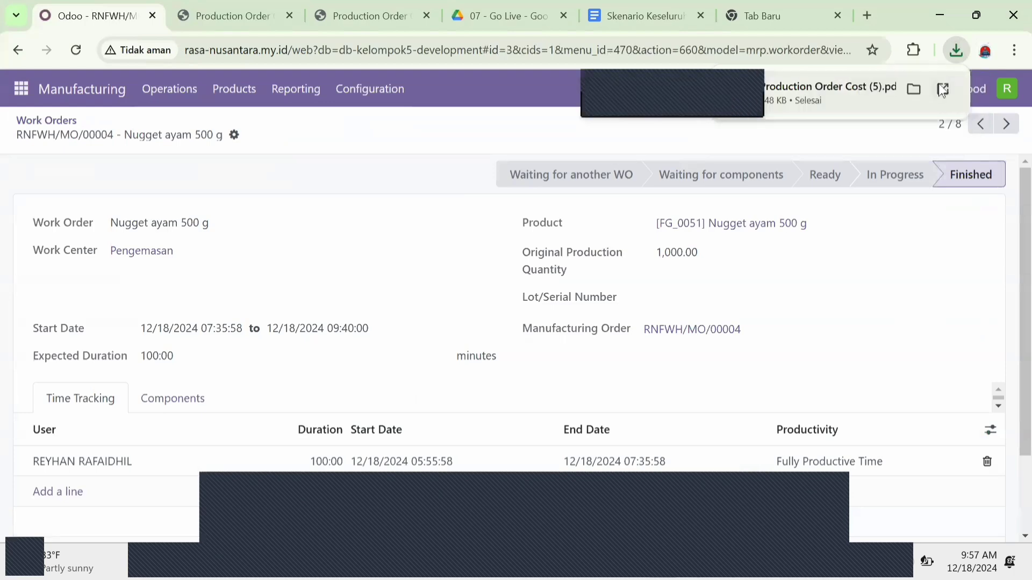
Step: Open Production Order Cost (5).pdf and review its work order details, lots consumption and time tracking
left_click(942, 89)
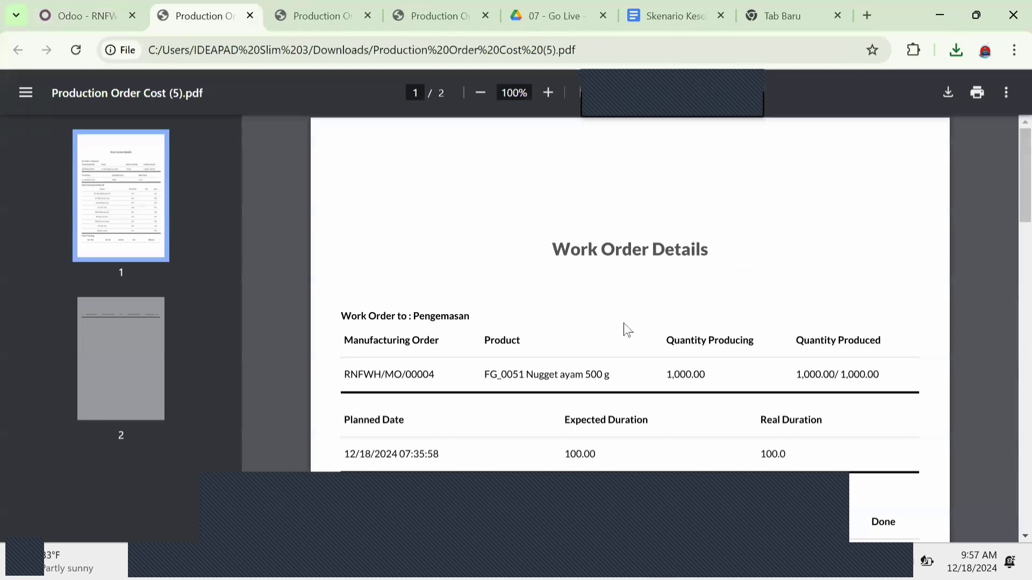
scroll(624, 324, "down", 1)
scroll(624, 323, "down", 3)
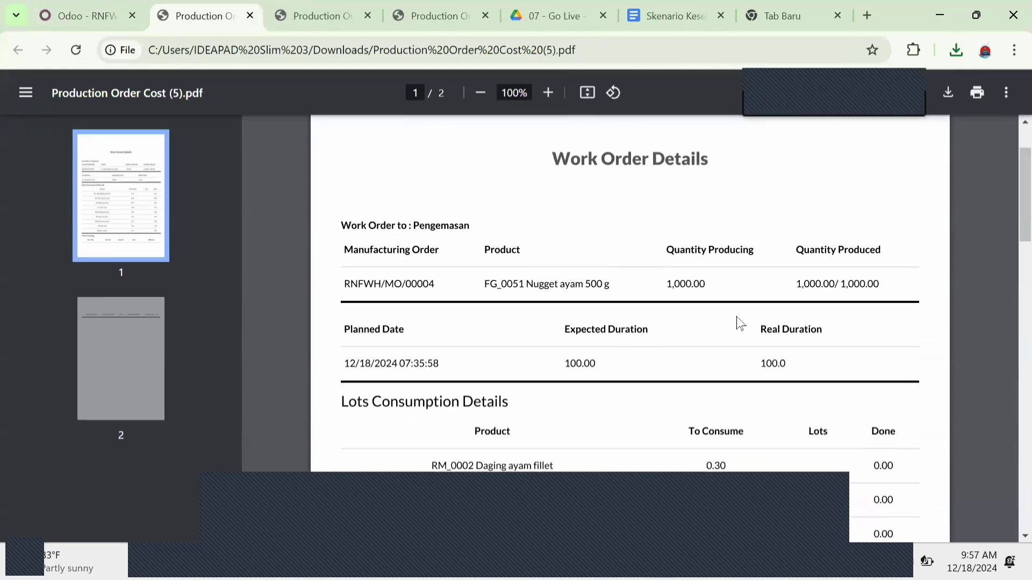
scroll(579, 363, "down", 5)
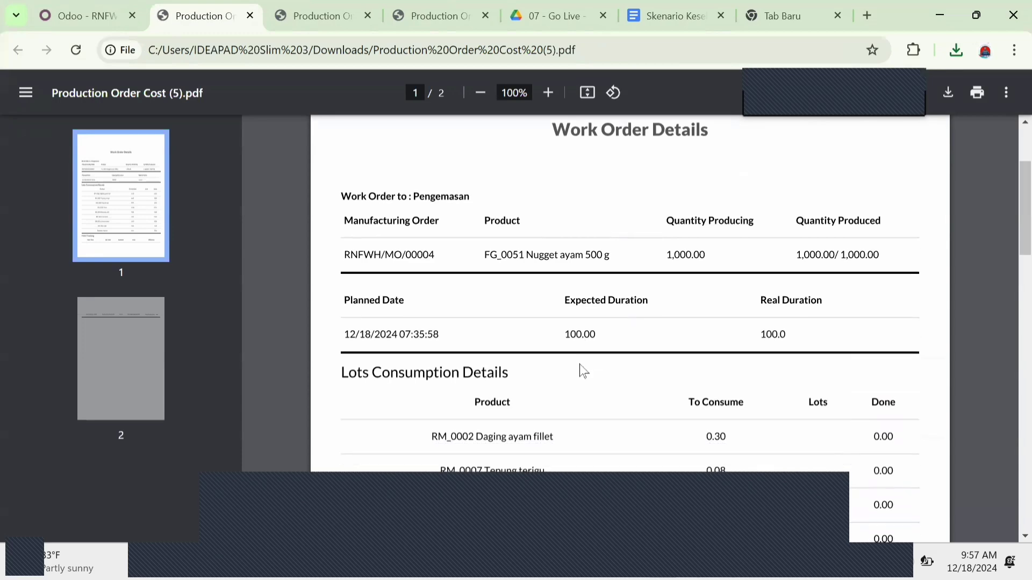
scroll(579, 363, "down", 1)
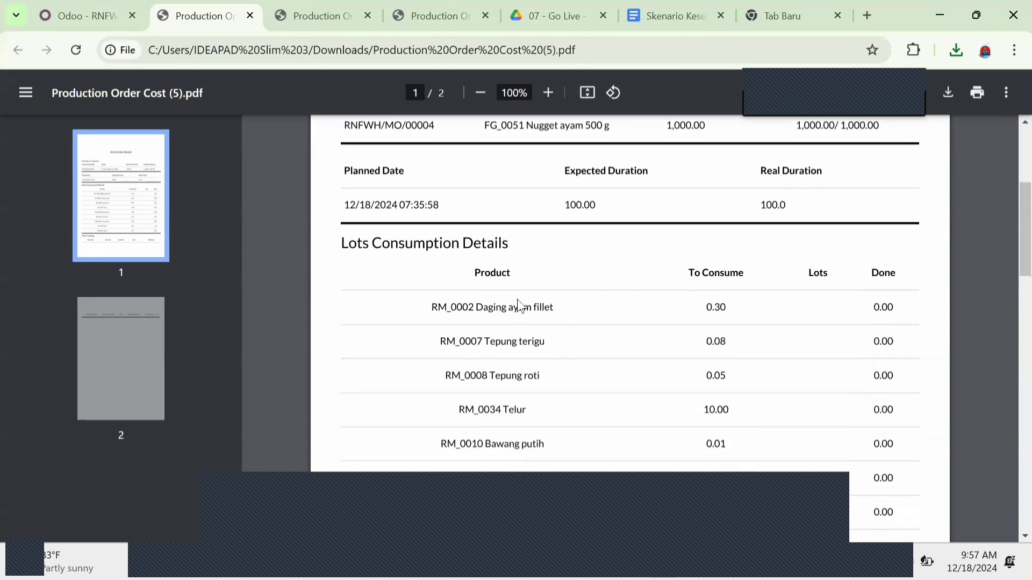
scroll(537, 295, "down", 1)
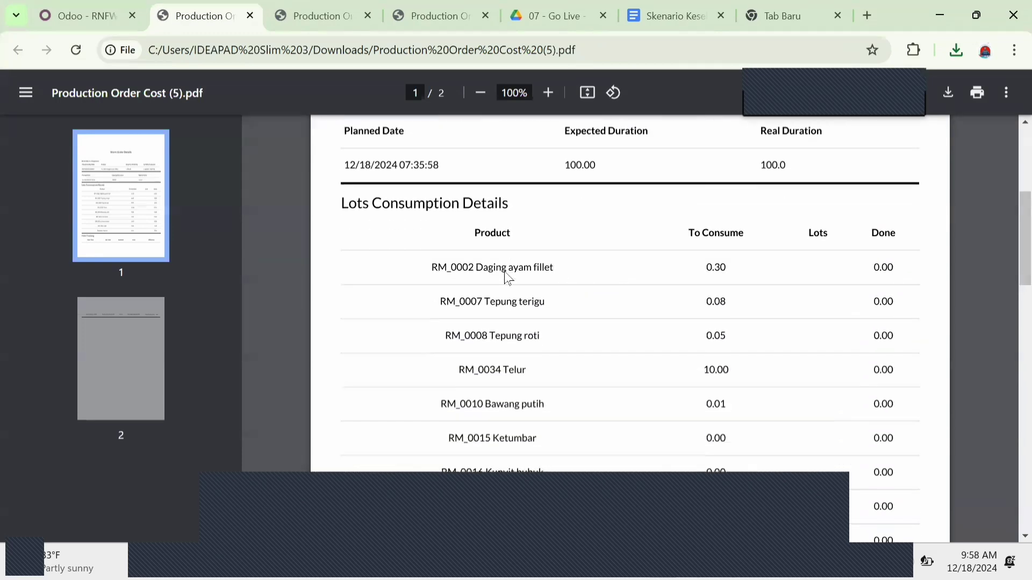
scroll(511, 306, "down", 2)
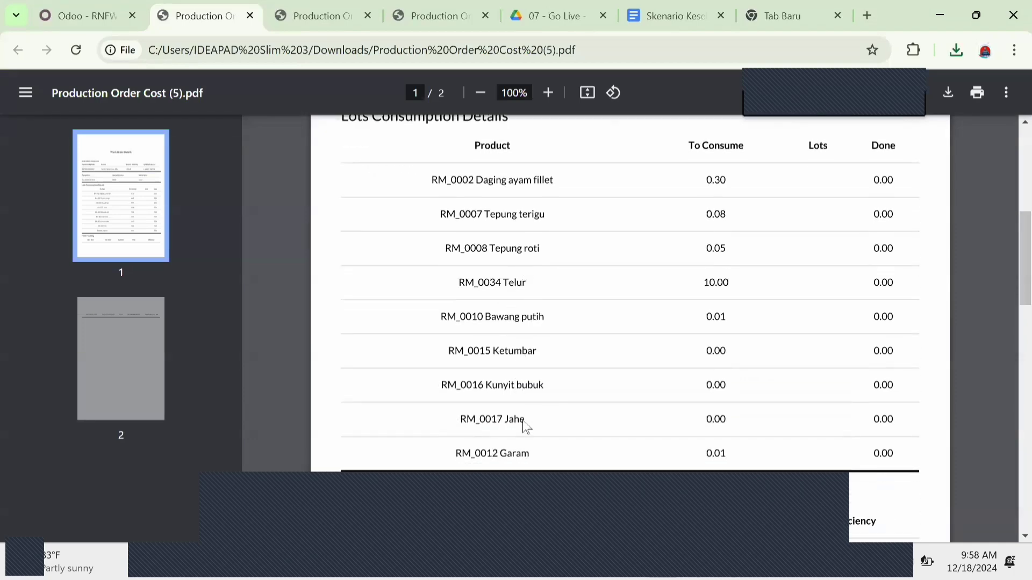
scroll(524, 426, "down", 3)
scroll(602, 427, "down", 3)
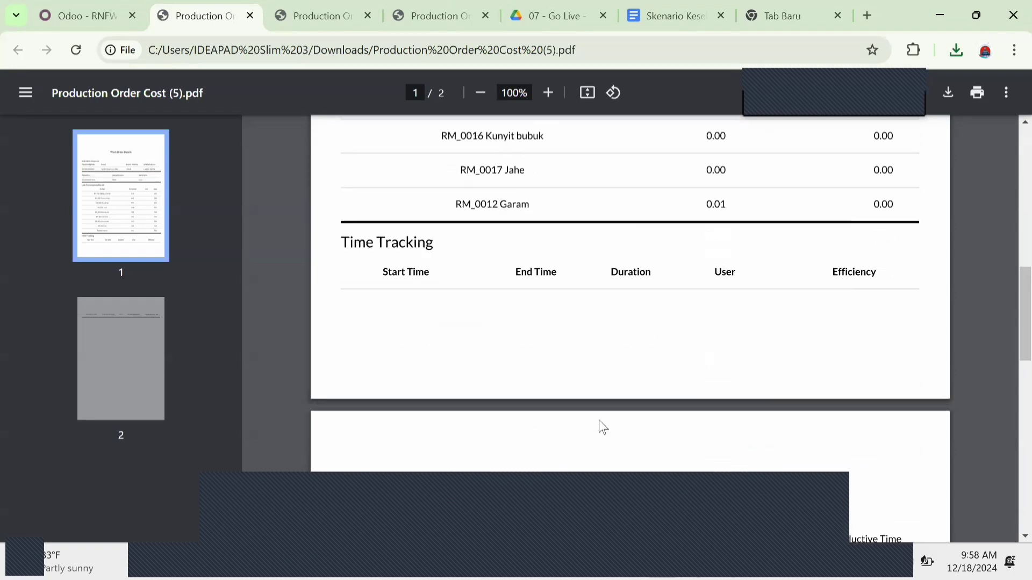
scroll(601, 426, "down", 6)
scroll(601, 426, "up", 3)
scroll(601, 426, "down", 1)
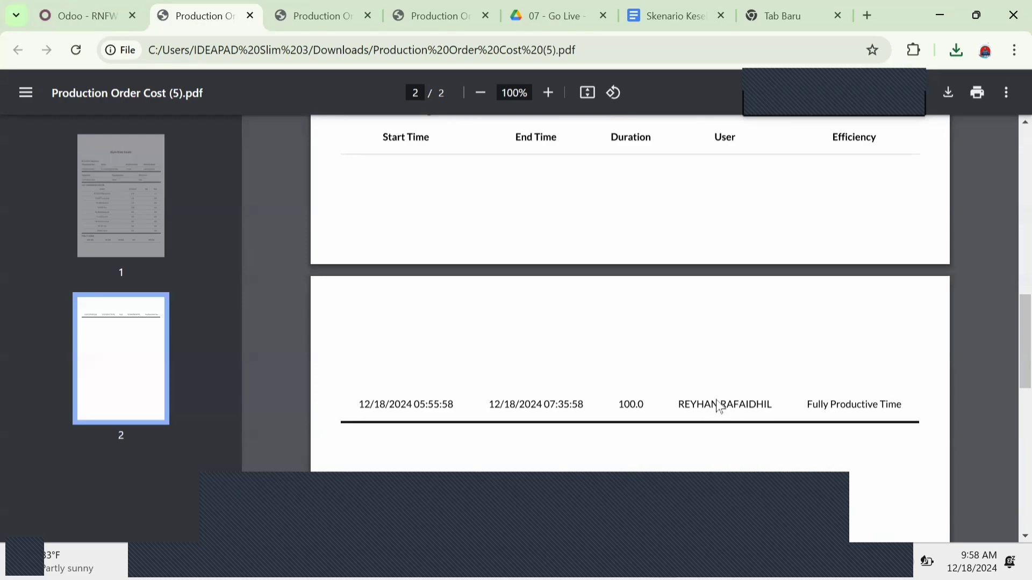
scroll(741, 395, "up", 15)
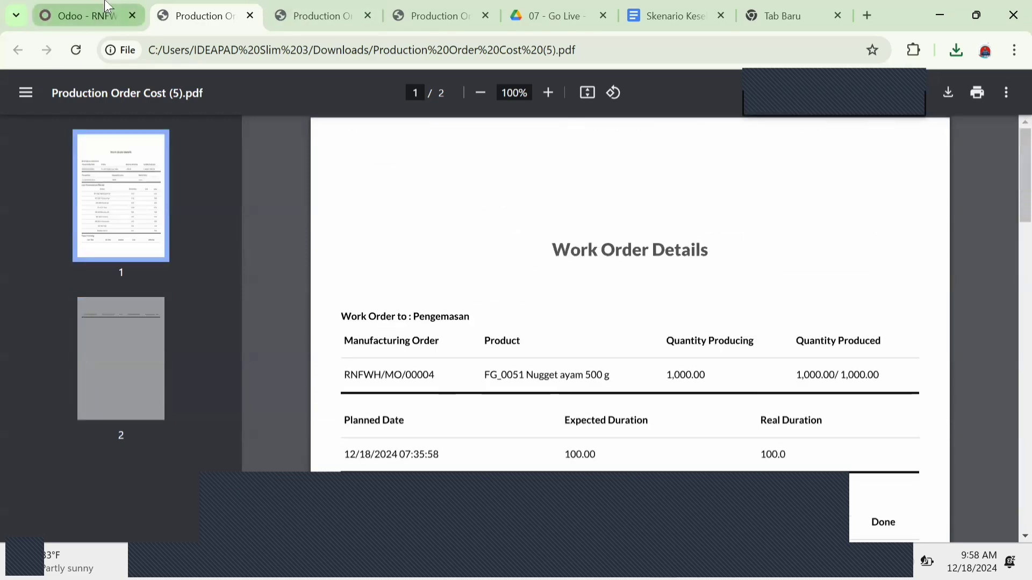
Step: Return to the Odoo tab and list all work orders without the default status filter
left_click(86, 15)
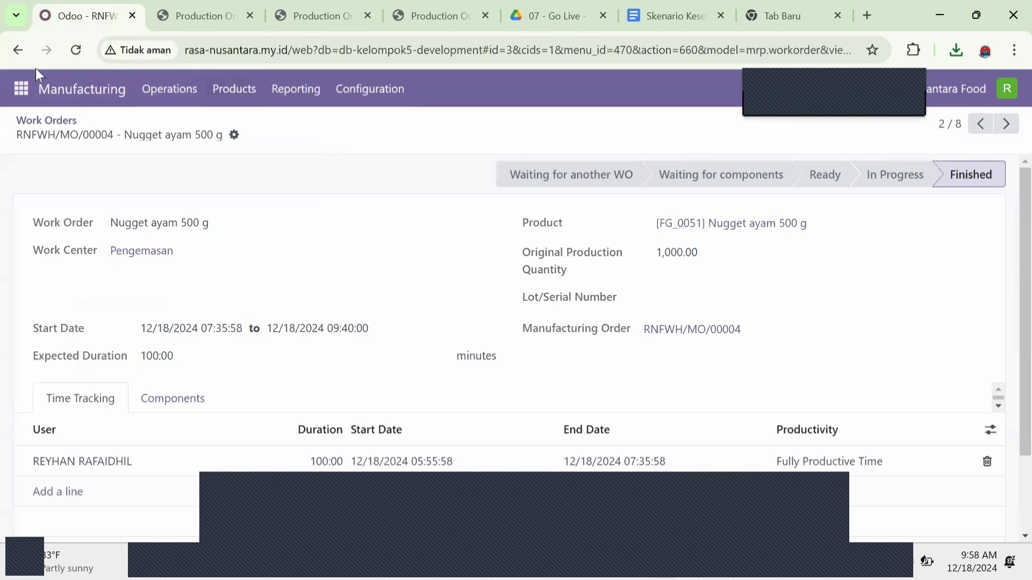
left_click(168, 90)
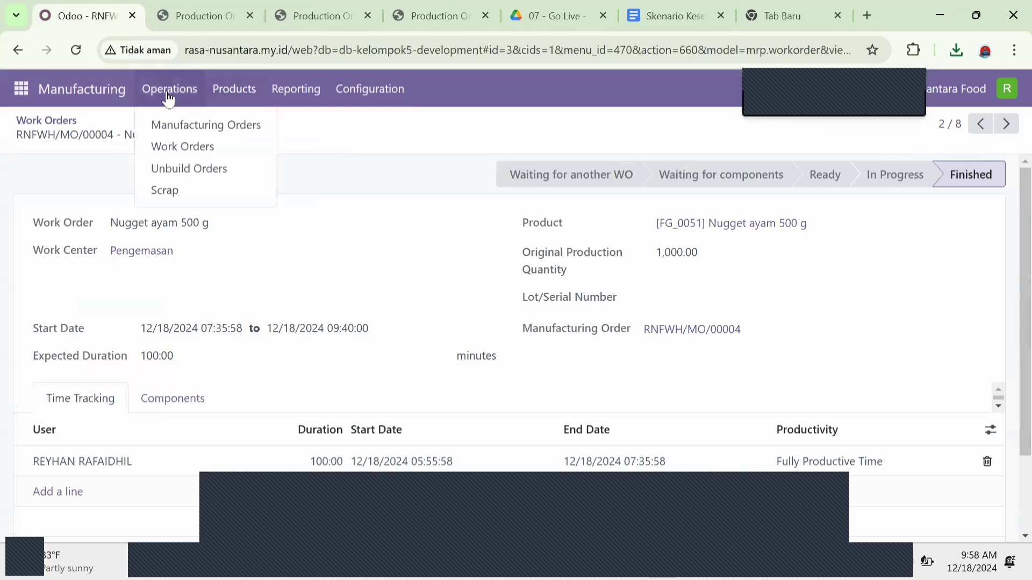
left_click(201, 148)
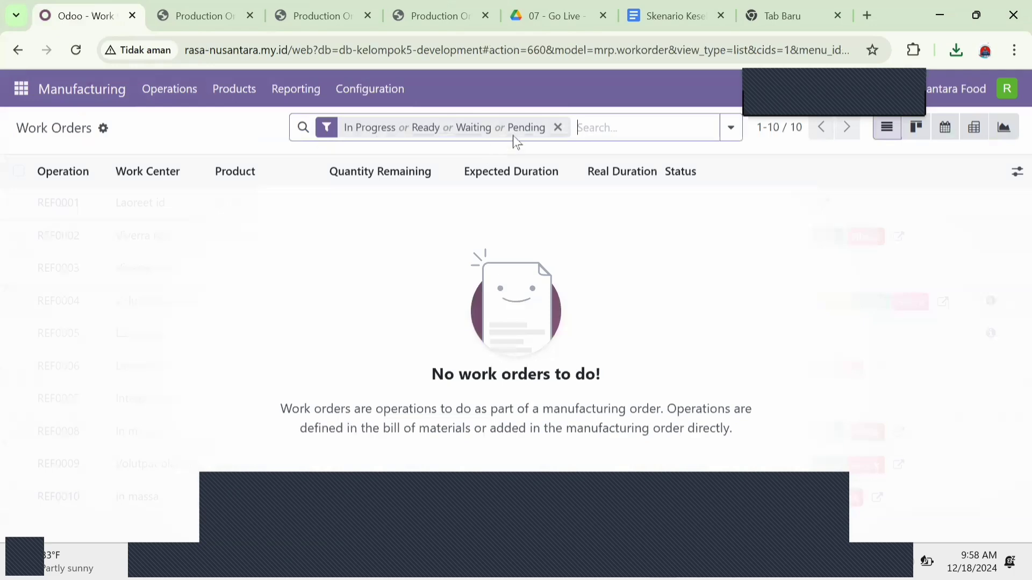
left_click(557, 127)
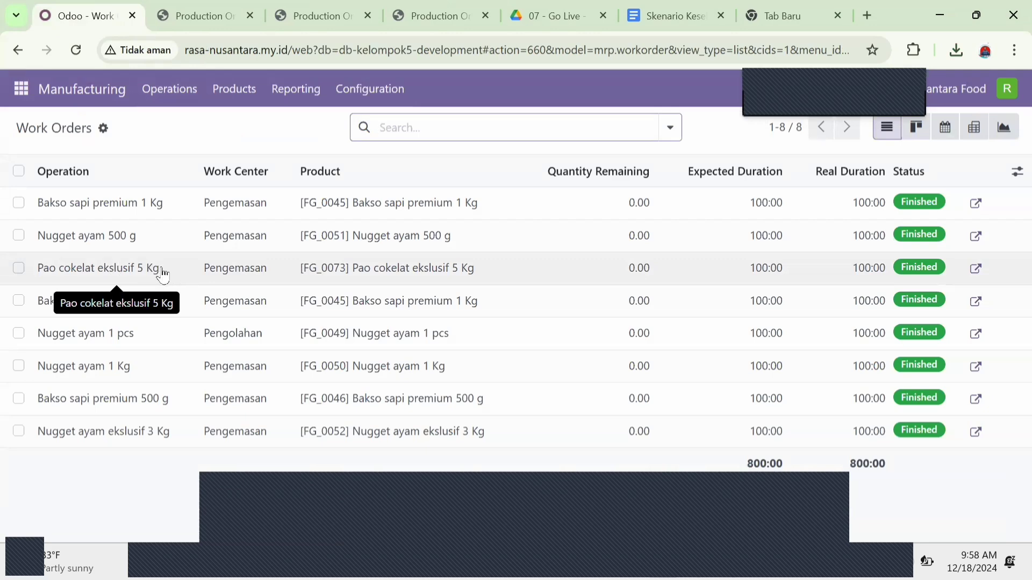
Step: Print the Production Order Cost report for the Pao cokelat ekslusif 5 Kg work order and keep the blocked download
left_click(181, 271)
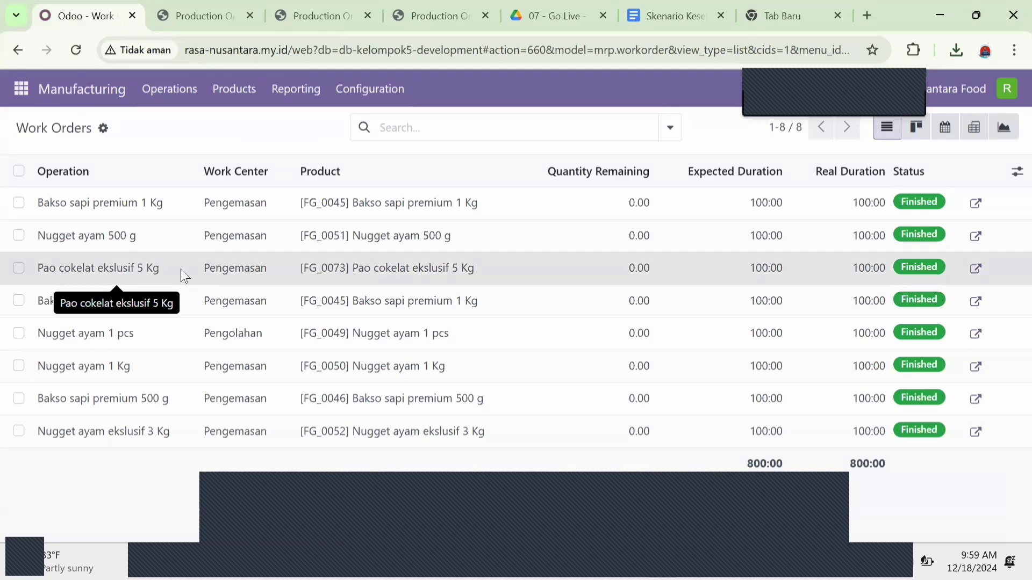
left_click(257, 137)
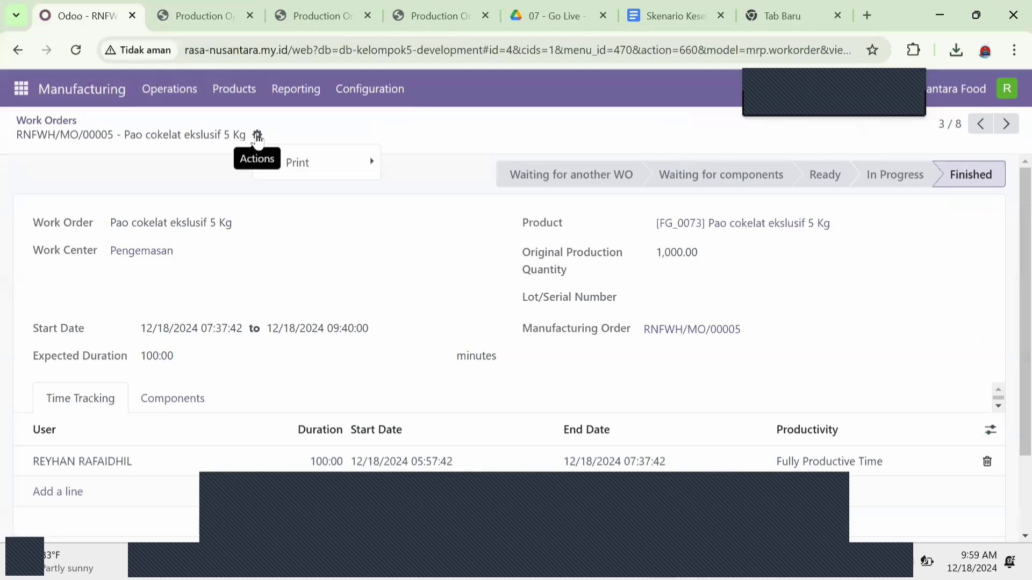
mouse_move(300, 164)
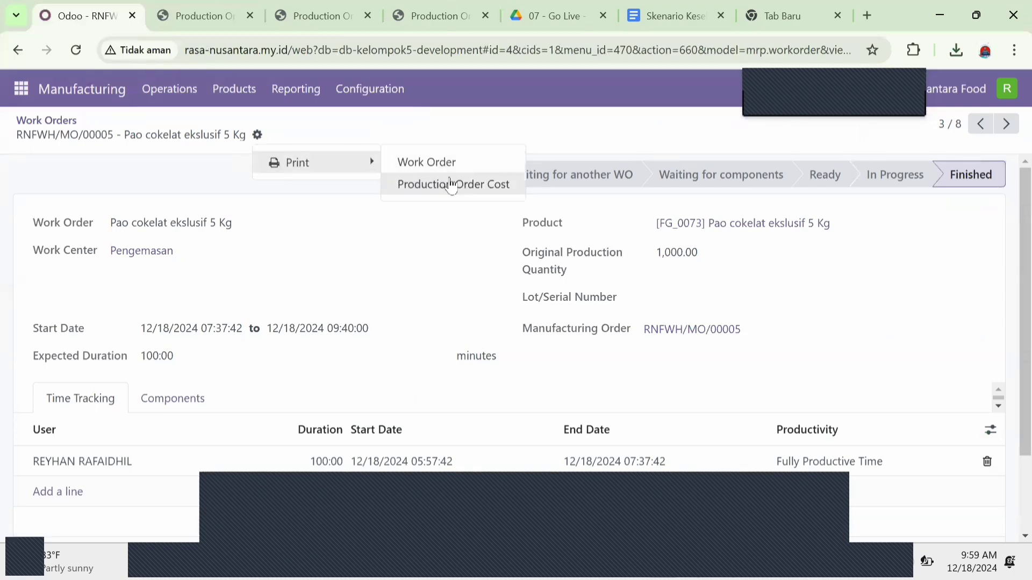
left_click(452, 184)
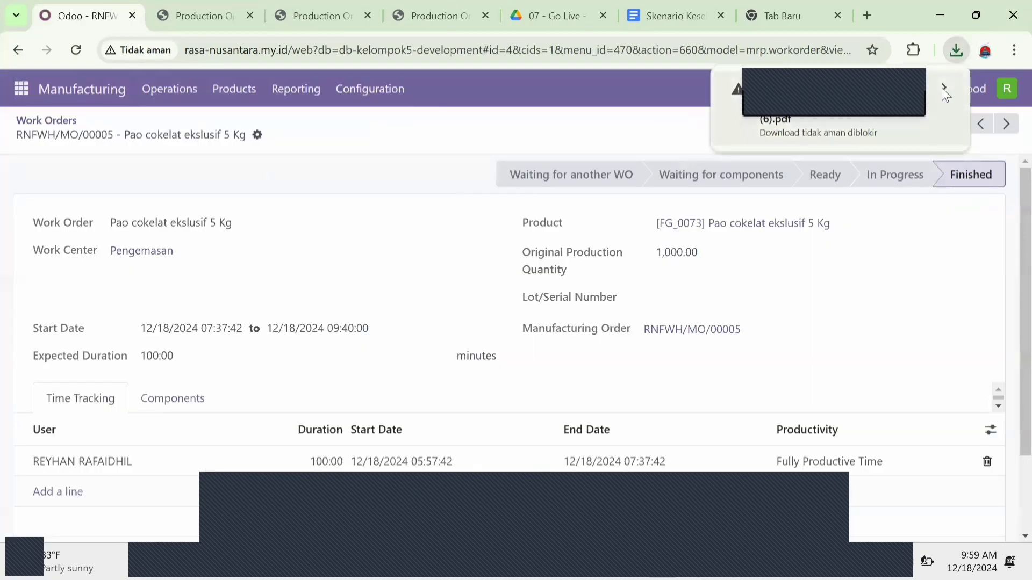
left_click(943, 87)
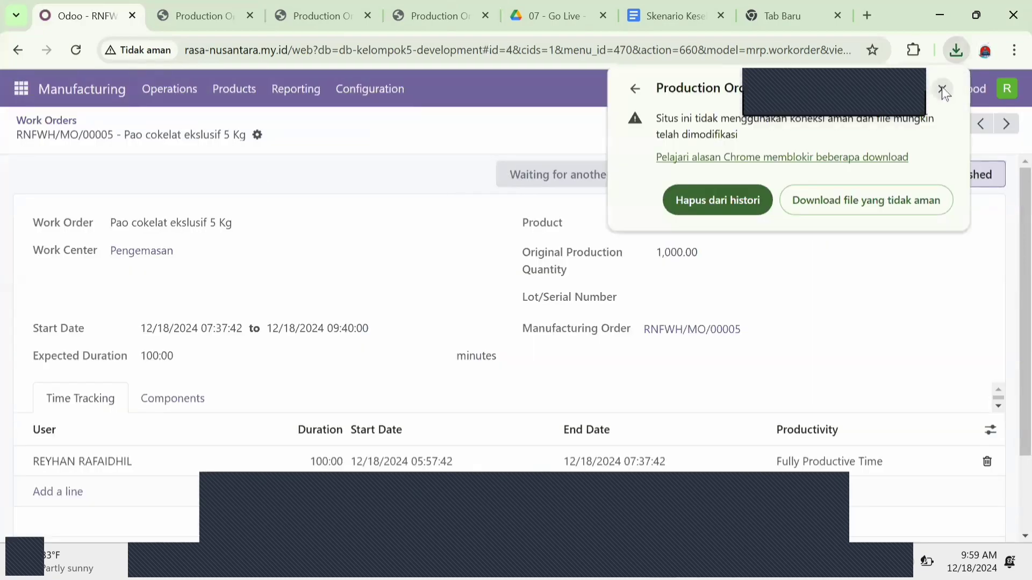
left_click(848, 197)
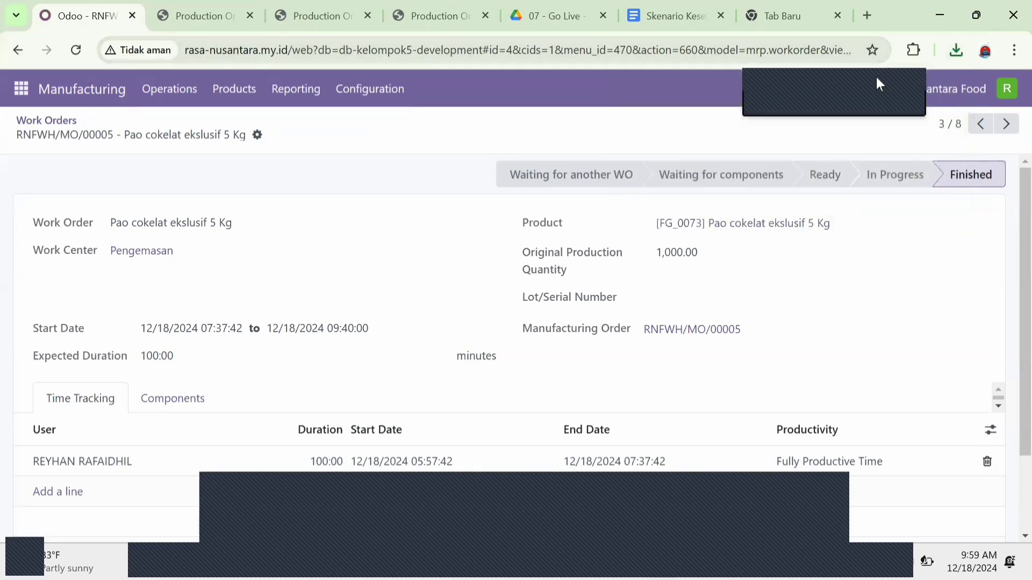
Step: Open Production Order Cost (6).pdf and review its work order details, lots consumption and time tracking
left_click(956, 50)
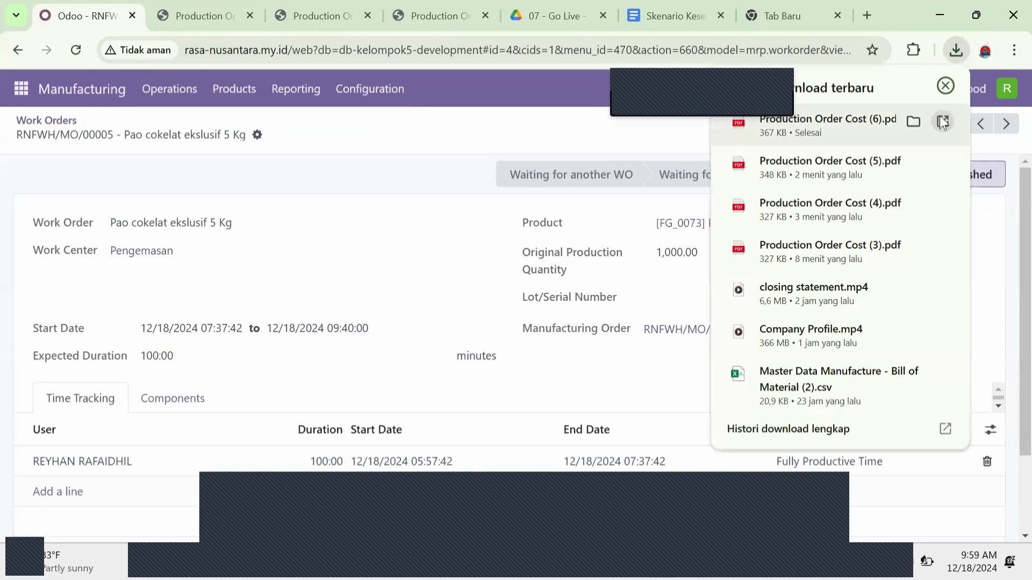
left_click(941, 123)
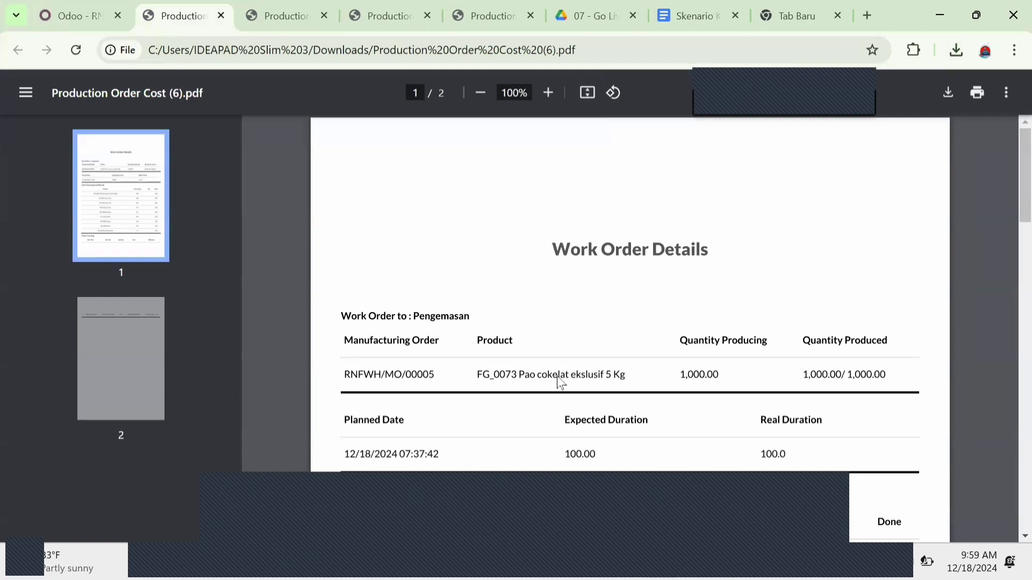
scroll(569, 376, "down", 1)
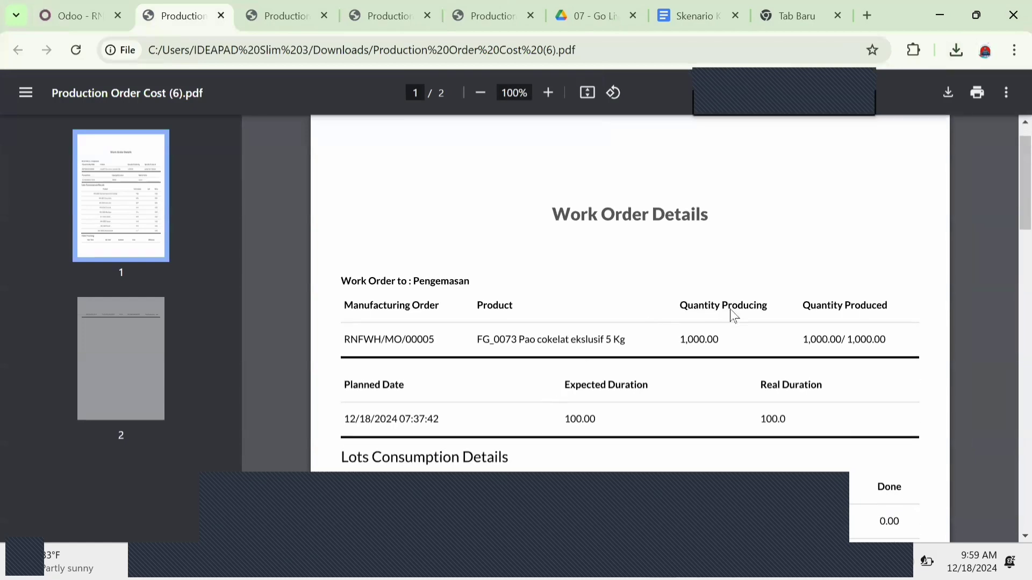
scroll(695, 349, "down", 1)
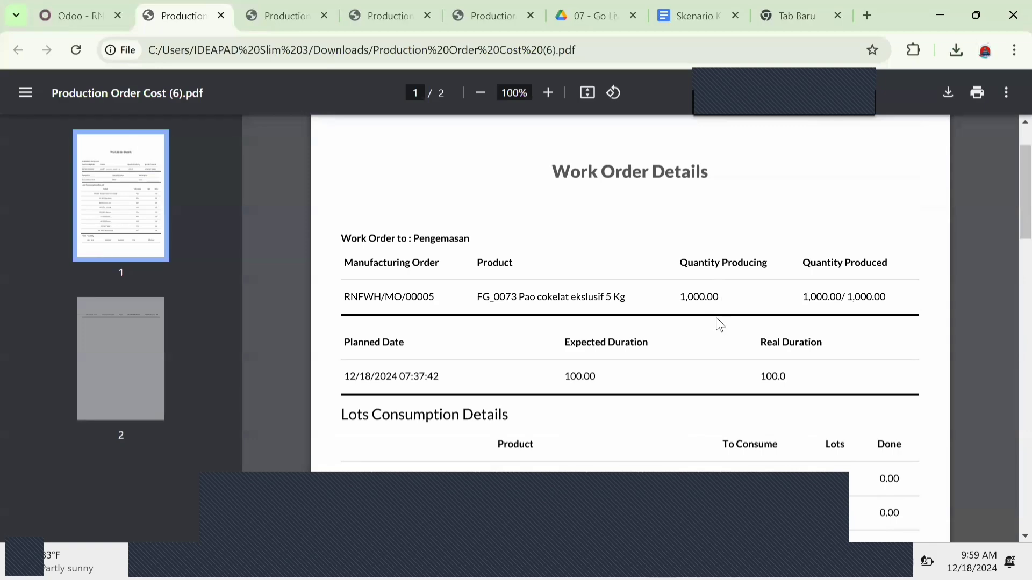
scroll(593, 392, "down", 1)
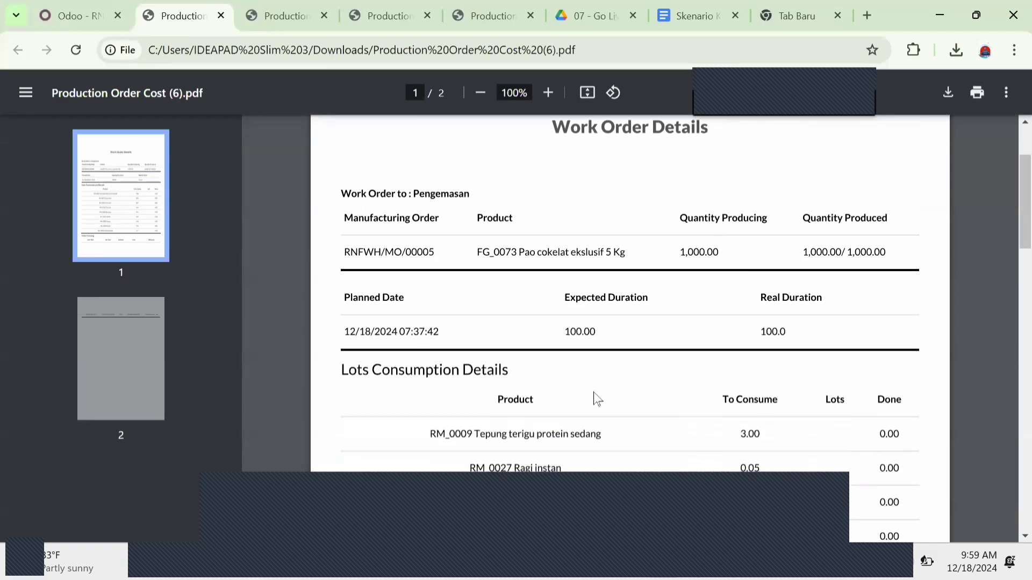
scroll(606, 346, "down", 4)
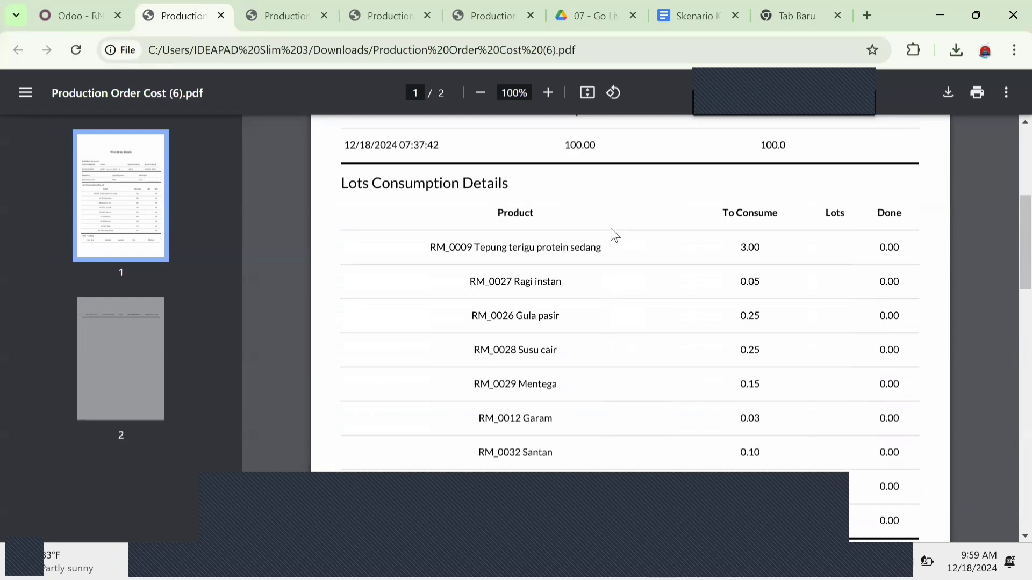
scroll(564, 329, "down", 2)
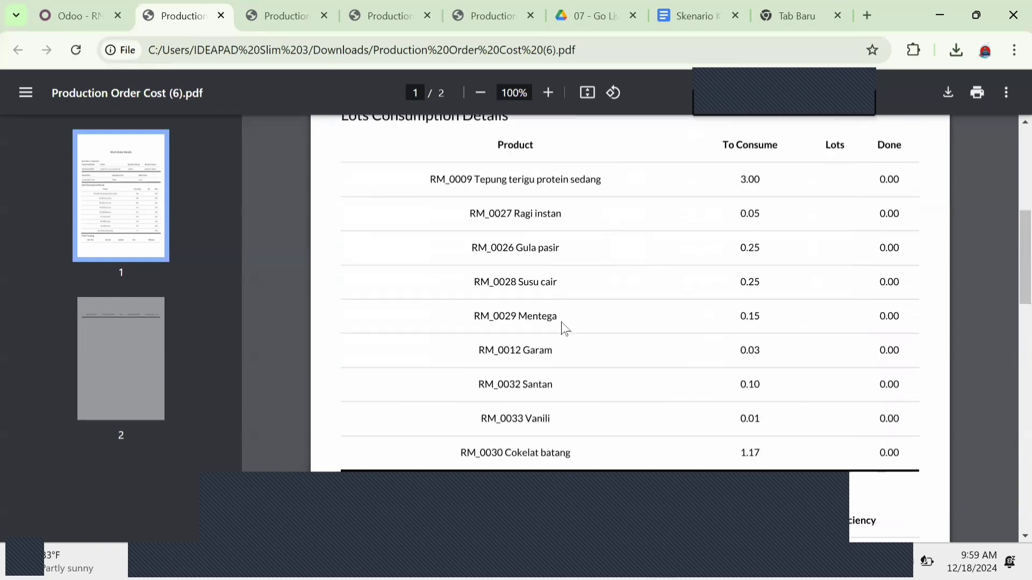
scroll(564, 328, "down", 1)
scroll(564, 329, "down", 5)
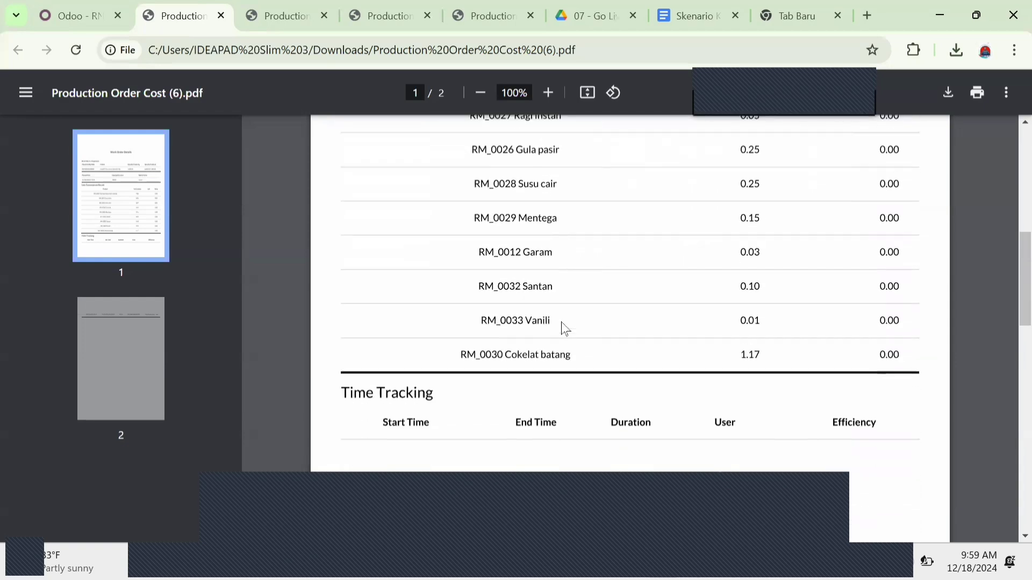
scroll(564, 329, "up", 1)
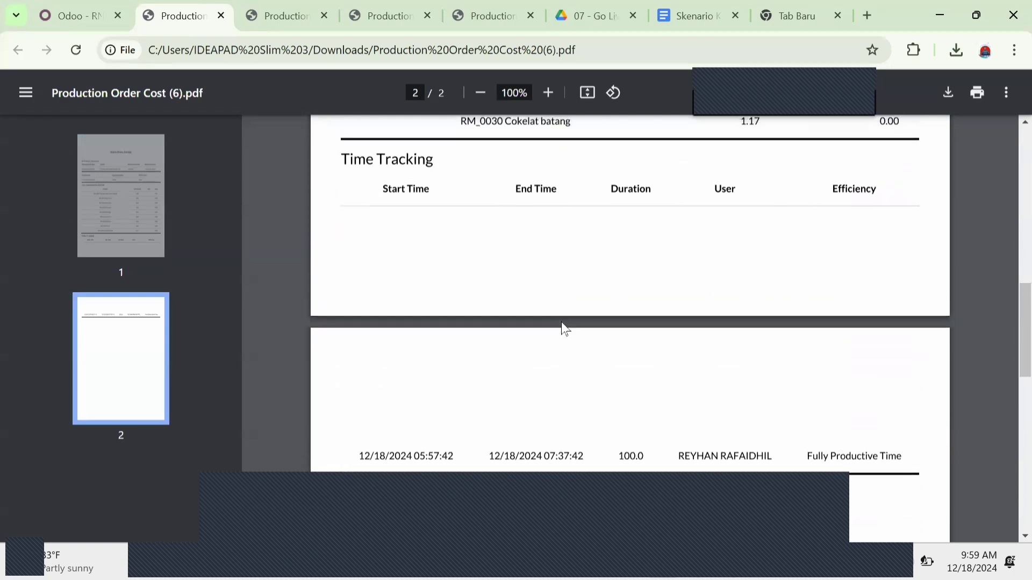
scroll(565, 329, "down", 1)
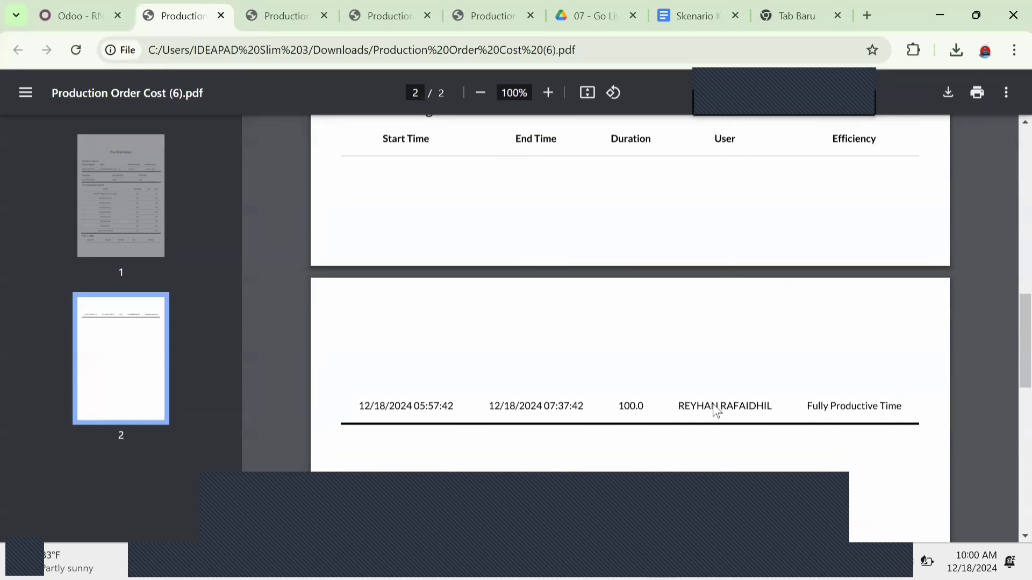
left_click(836, 411)
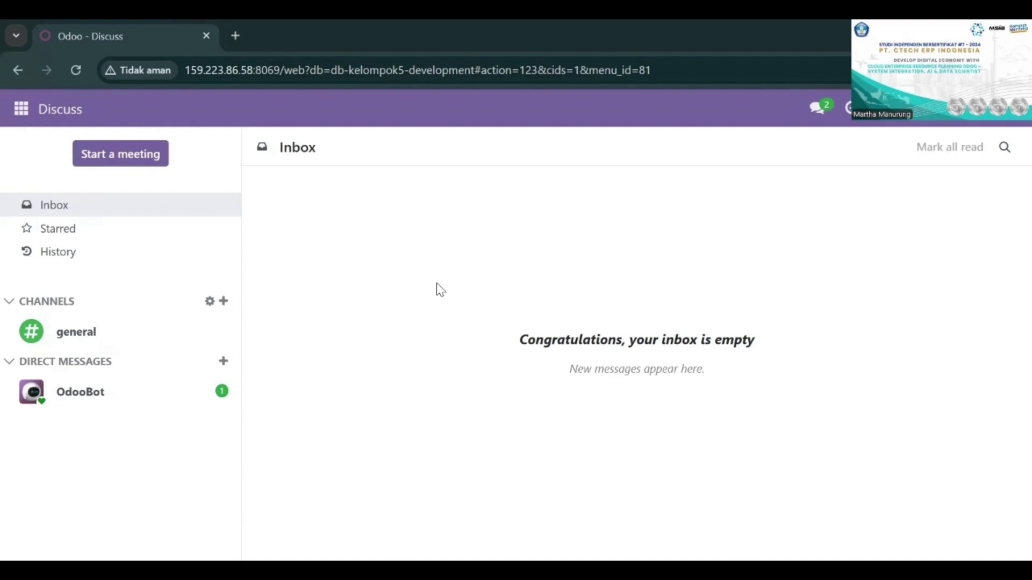
Step: In the Sales module, remove the My Quotations filter and open the PT. Frozen Delight sales order
left_click(16, 109)
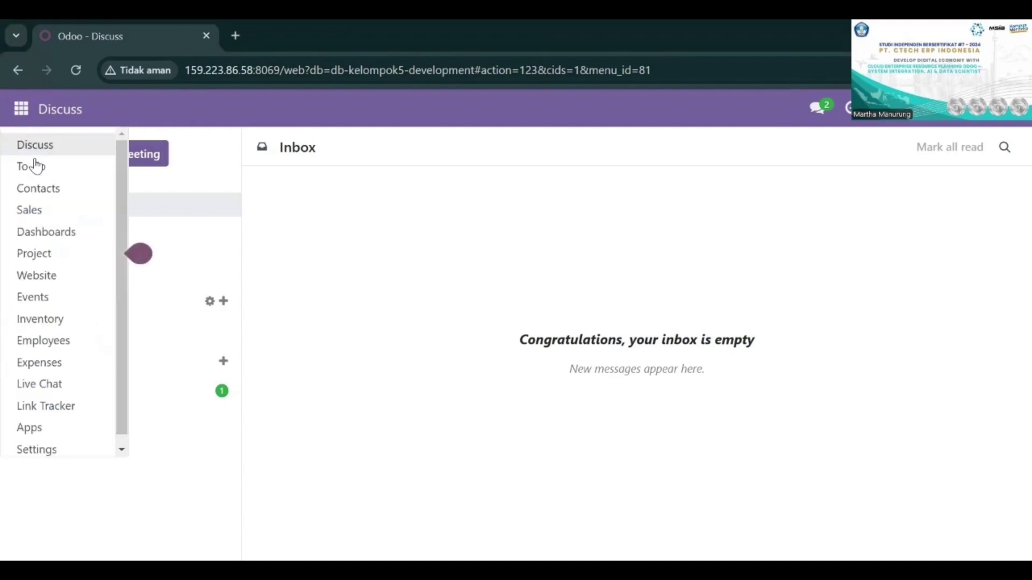
left_click(43, 213)
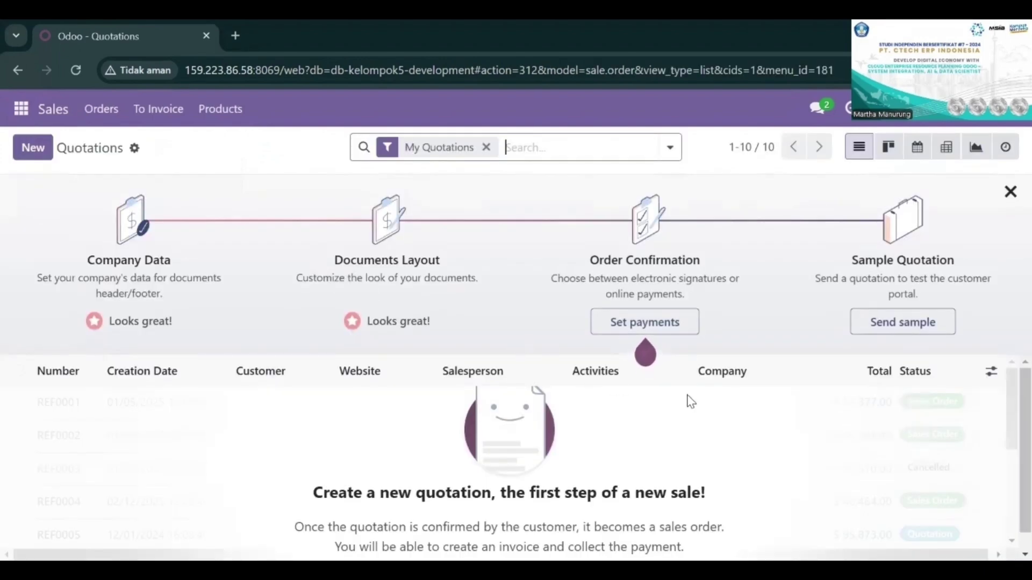
left_click(486, 147)
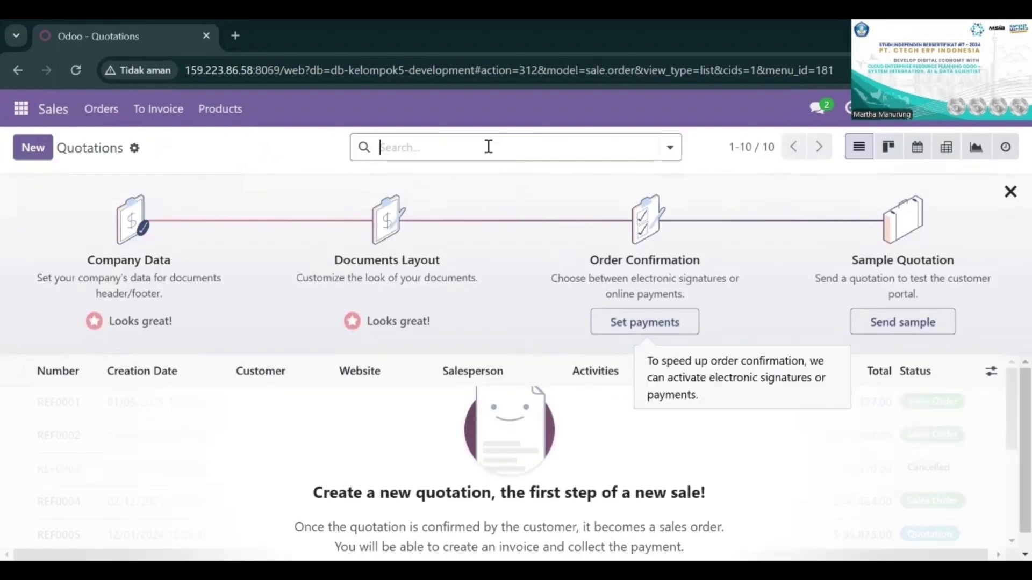
scroll(562, 411, "down", 1)
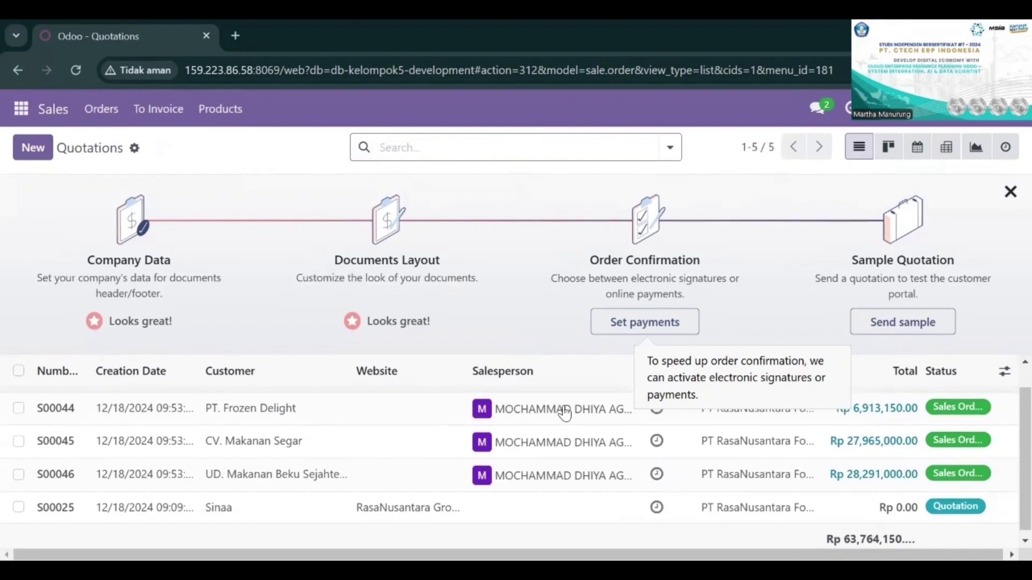
left_click(577, 411)
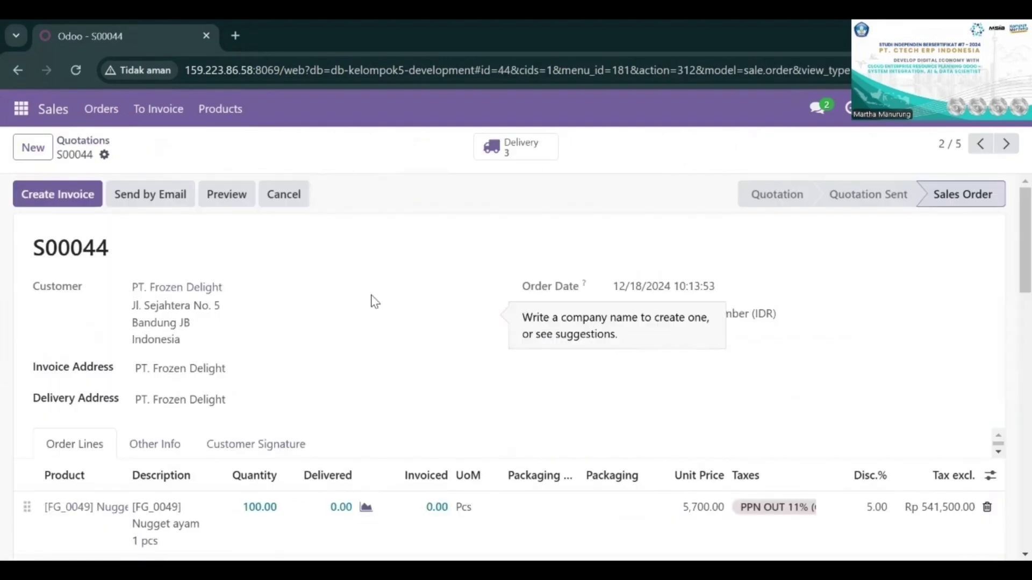
Step: Open the RNFWH/PICK/00003 transfer from the S00044 deliveries, review its nugget product lines, and validate it
left_click(519, 150)
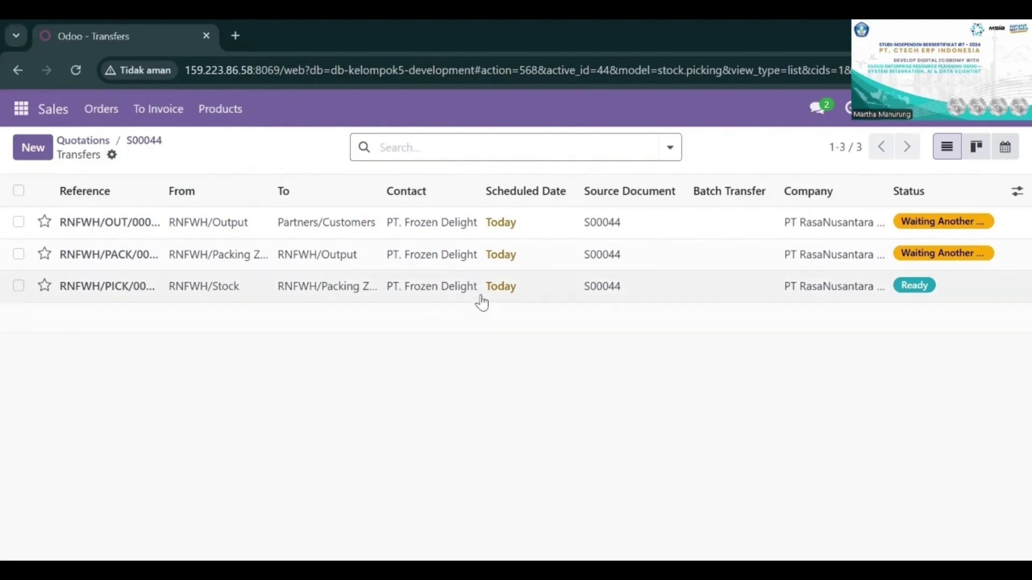
left_click(481, 296)
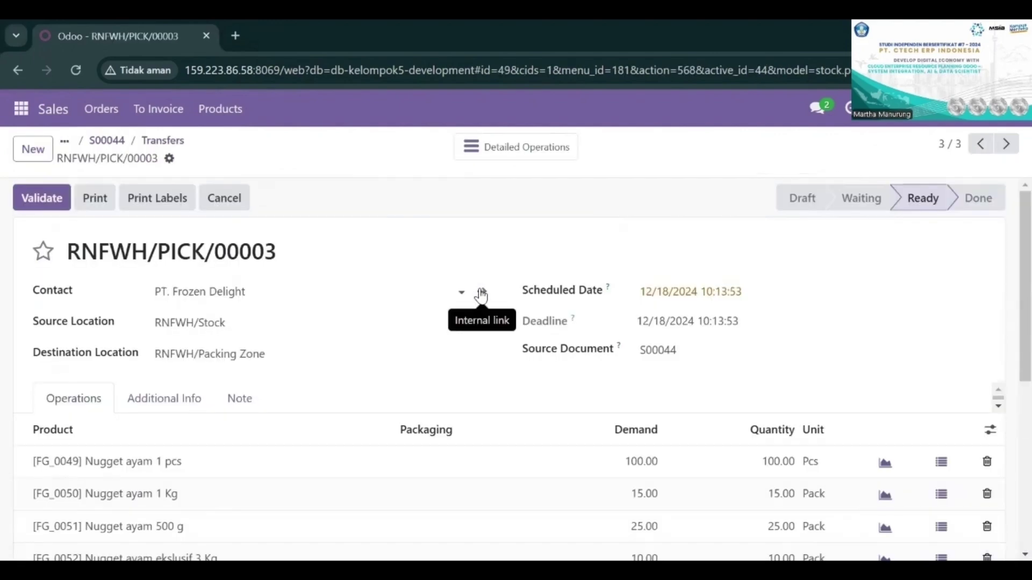
scroll(483, 295, "down", 2)
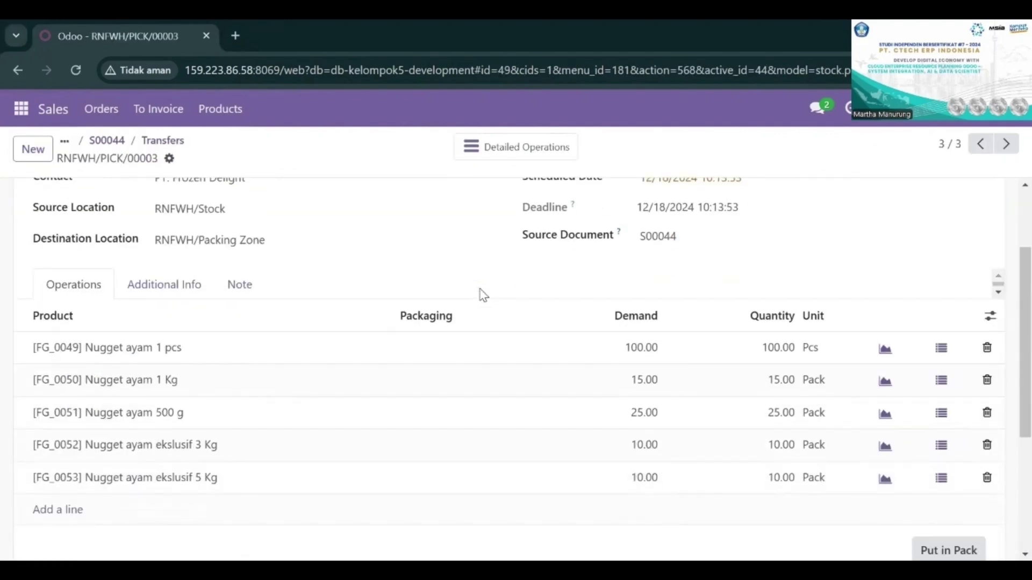
scroll(398, 244, "up", 2)
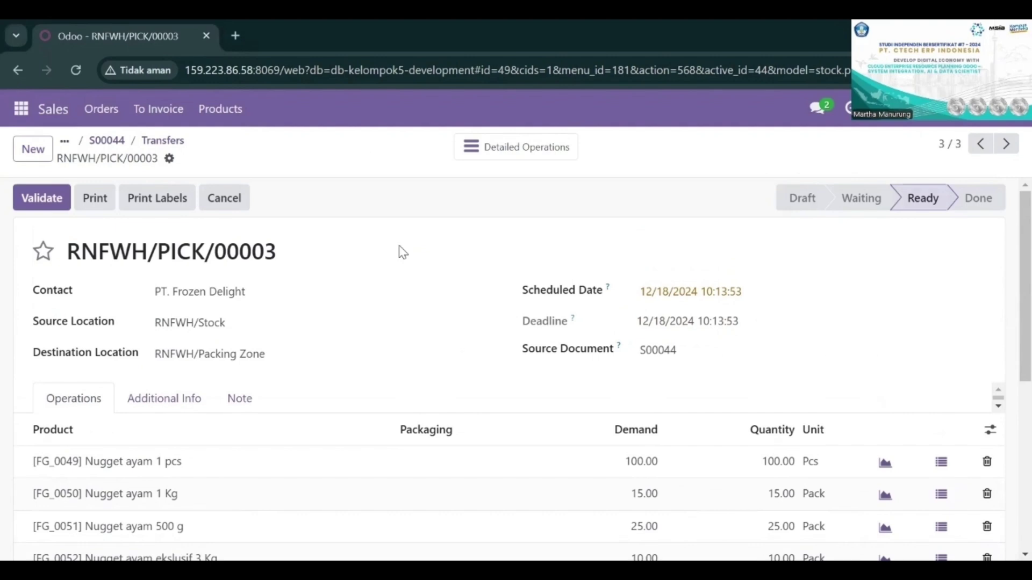
scroll(401, 250, "down", 1)
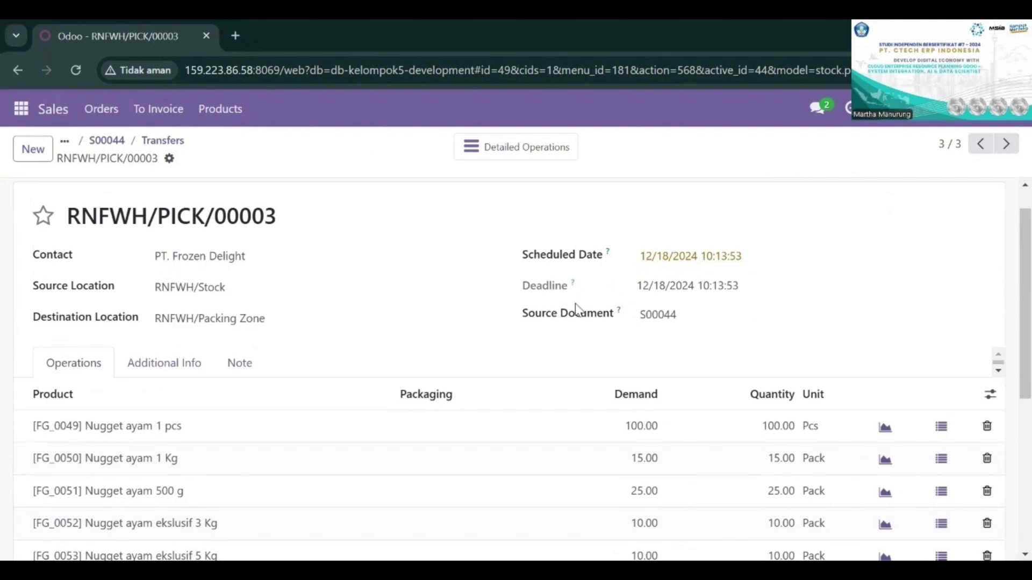
scroll(575, 311, "down", 3)
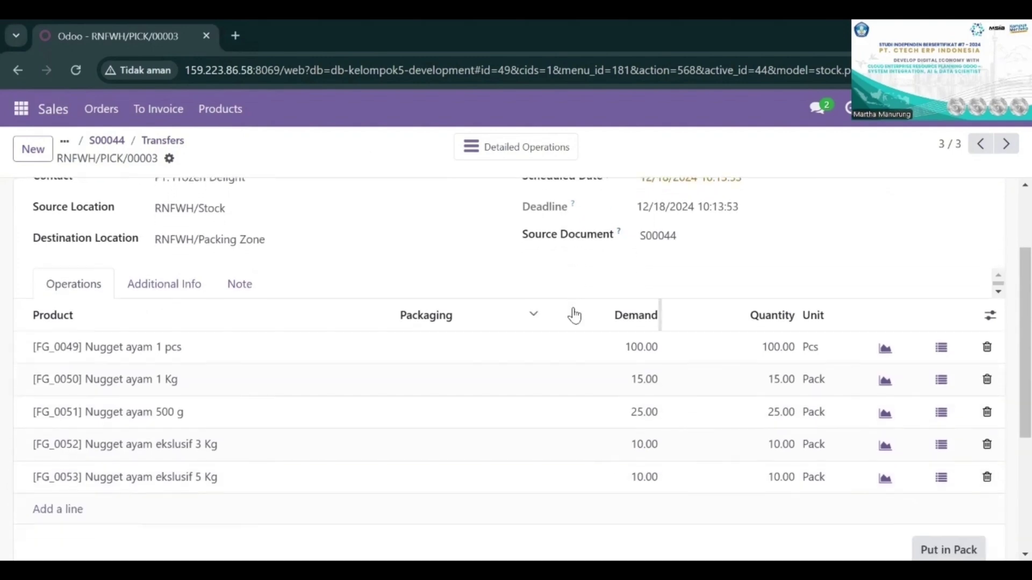
scroll(574, 315, "down", 1)
scroll(573, 313, "up", 4)
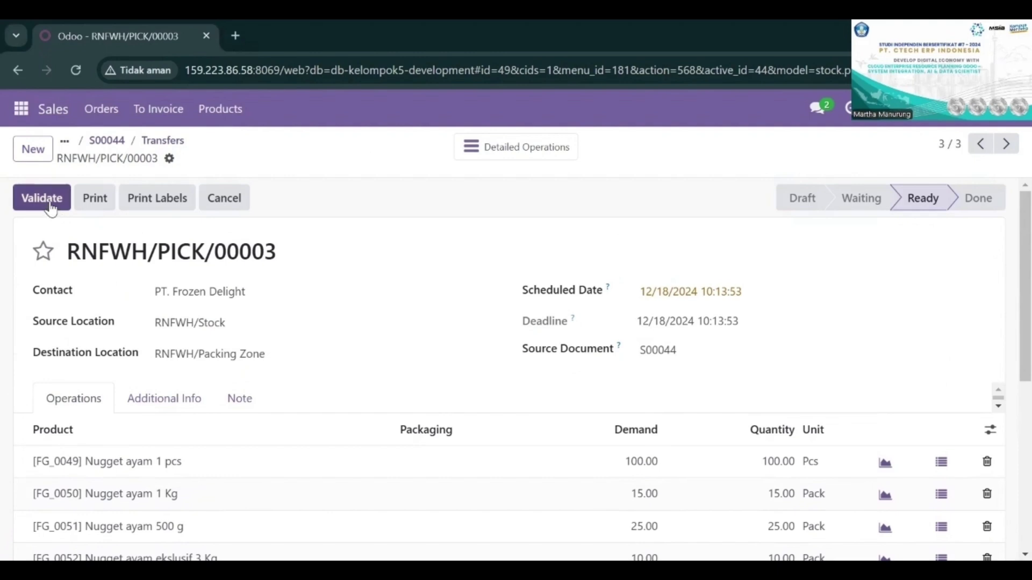
left_click(51, 207)
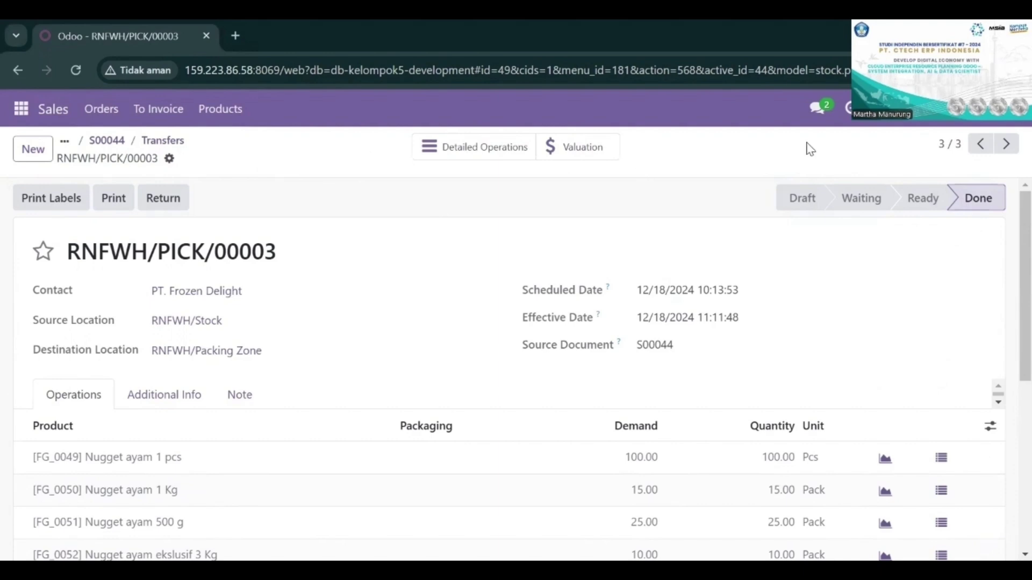
Step: Return to the S00044 transfers, validate the RNFWH/PACK/00003 packing transfer and check its product lines
key("alt+Left")
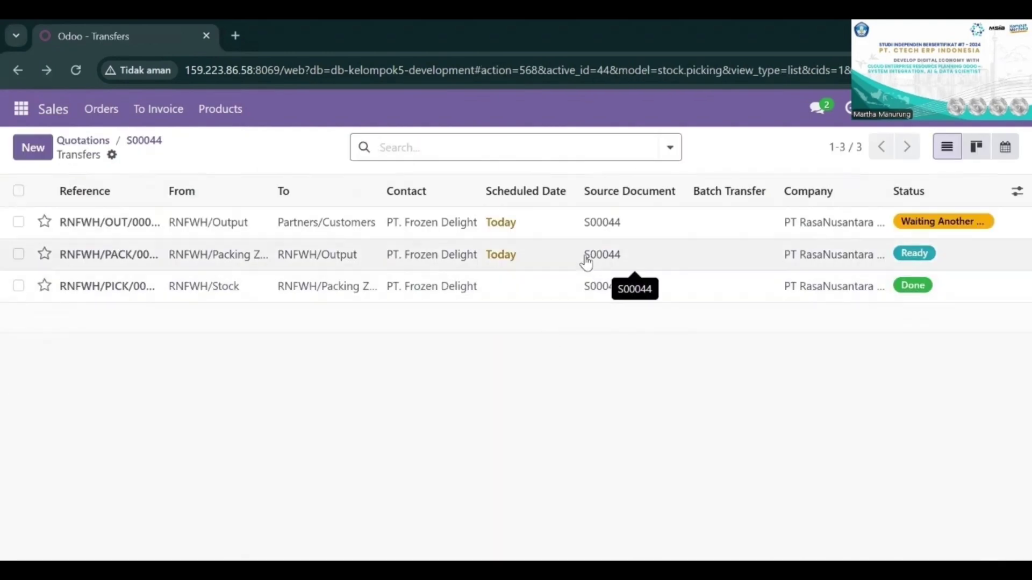
left_click(541, 267)
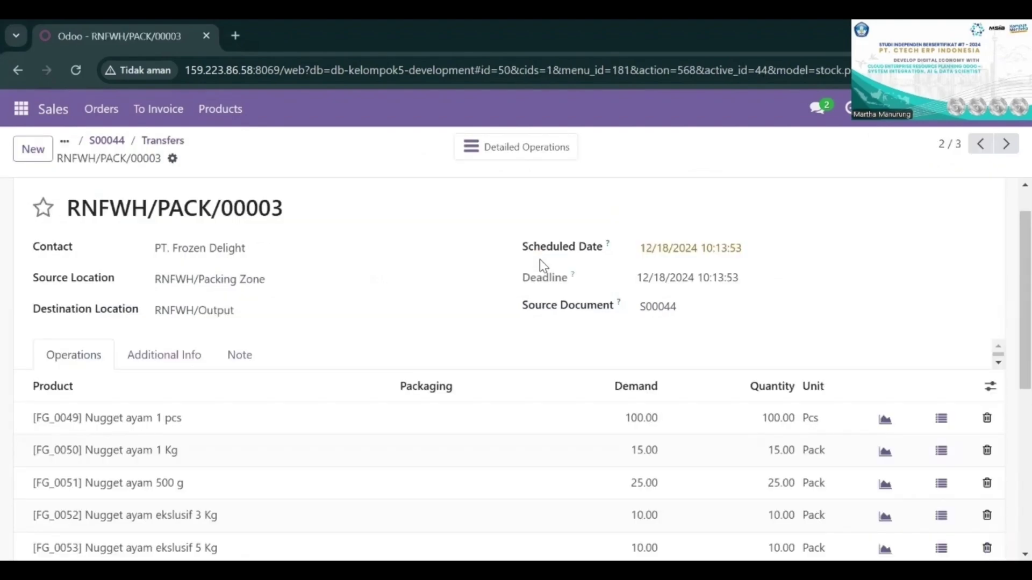
scroll(543, 265, "down", 3)
scroll(539, 259, "up", 3)
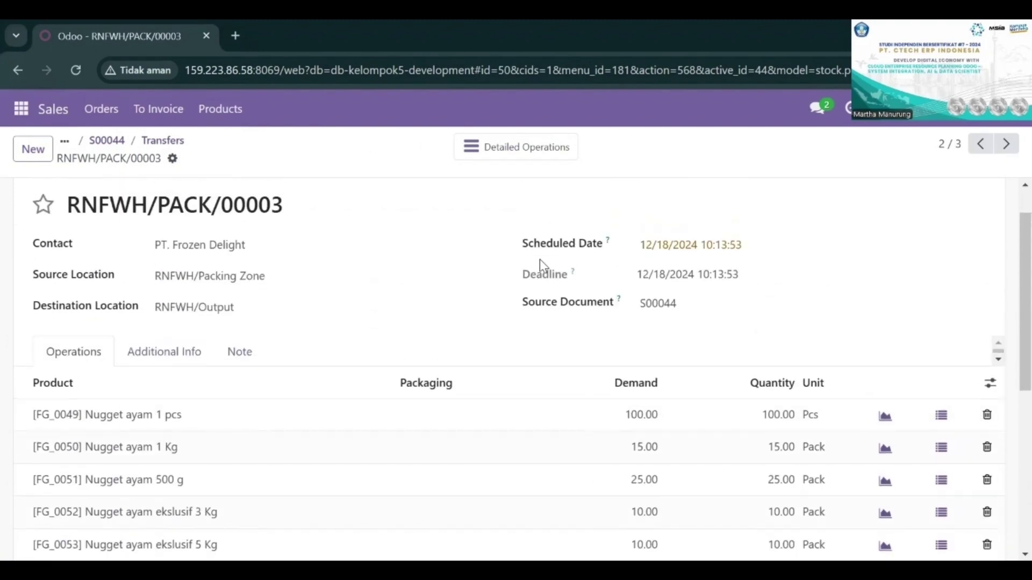
scroll(539, 259, "up", 1)
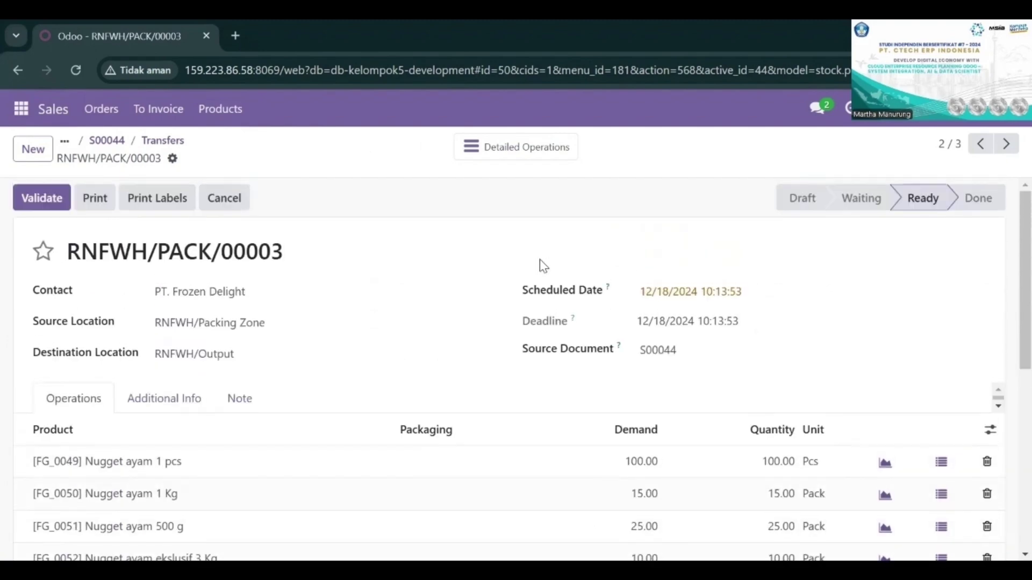
left_click(66, 208)
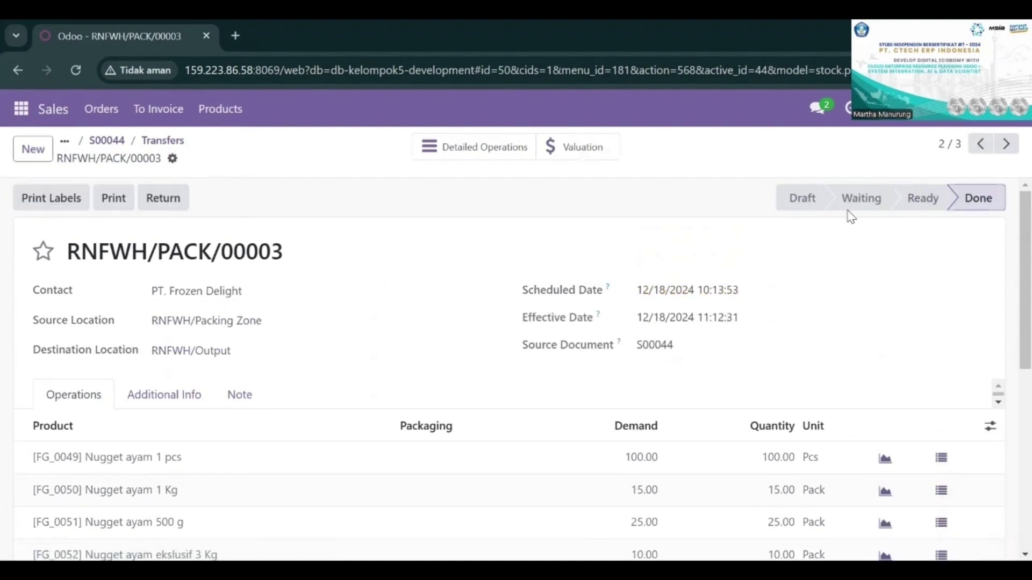
scroll(737, 368, "down", 2)
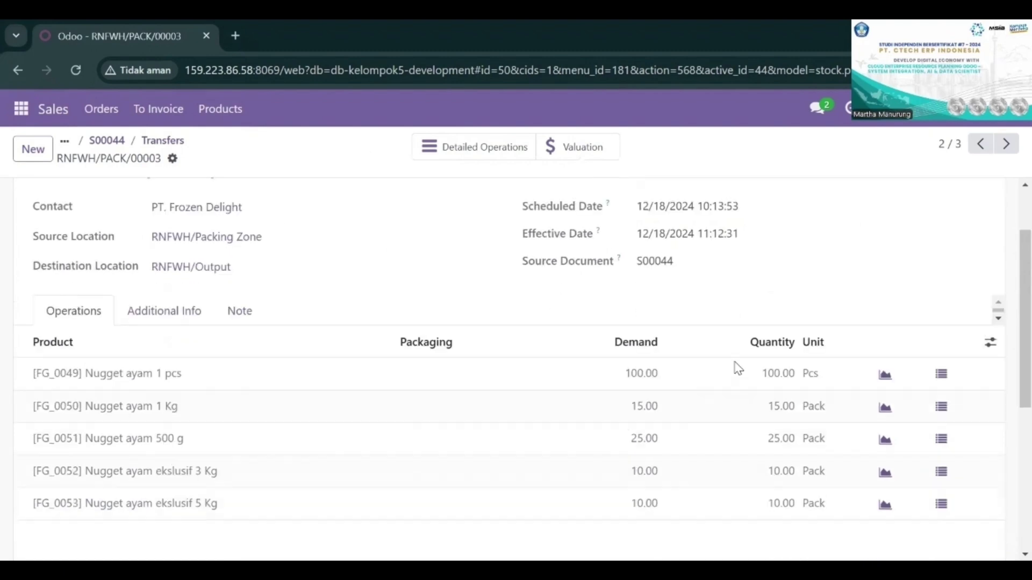
scroll(738, 368, "up", 2)
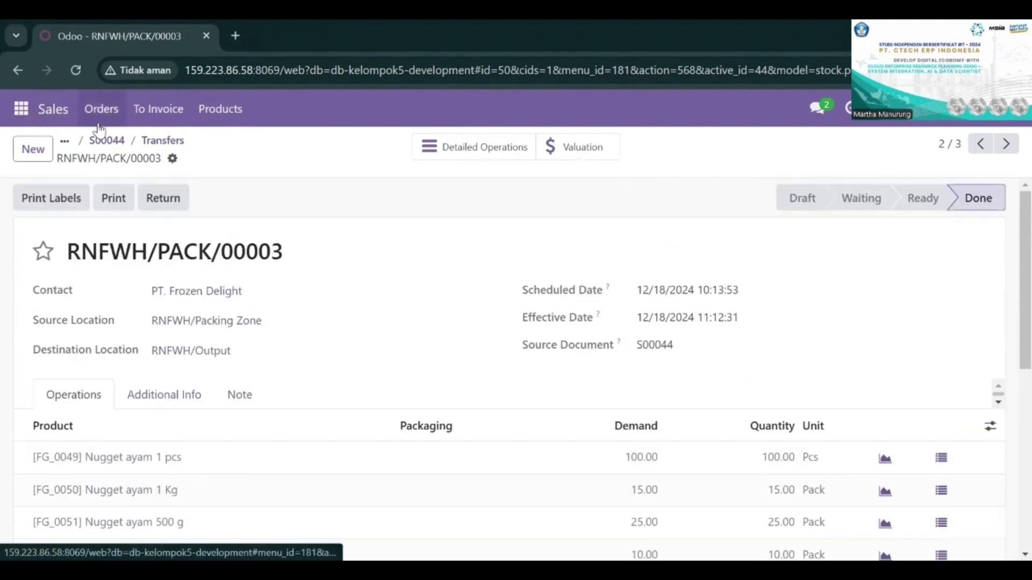
Step: Go back to the S00044 transfers, open the RNFWH/OUT/00005 delivery, review its demand and quantities, and validate it
left_click(9, 71)
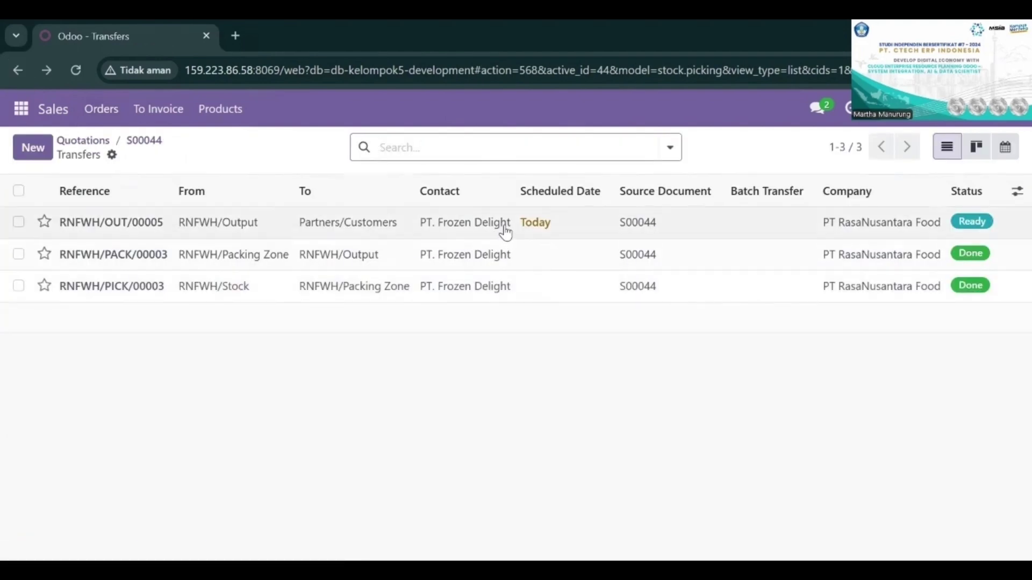
left_click(504, 230)
scroll(396, 356, "down", 1)
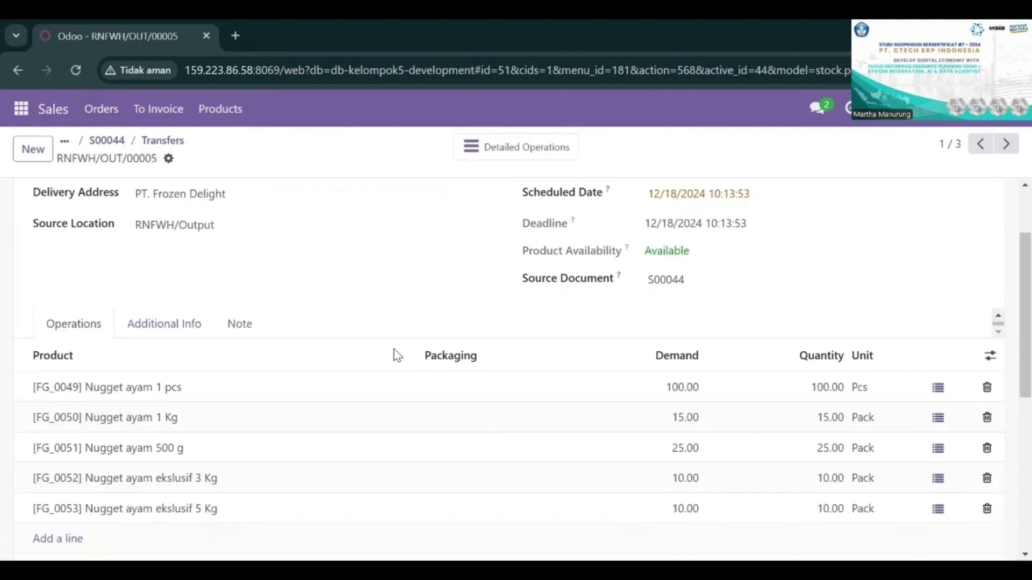
scroll(363, 403, "down", 1)
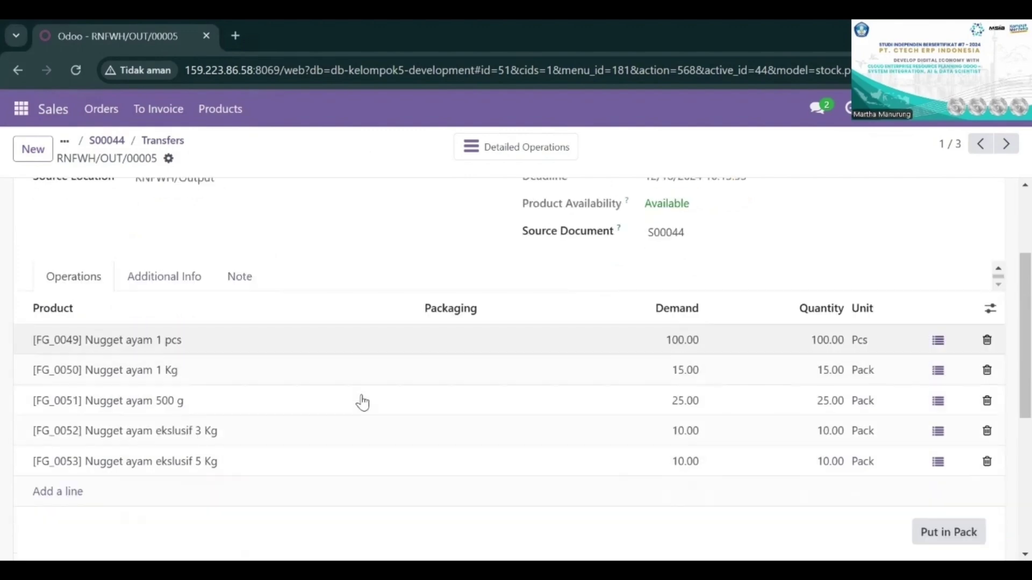
scroll(362, 403, "up", 1)
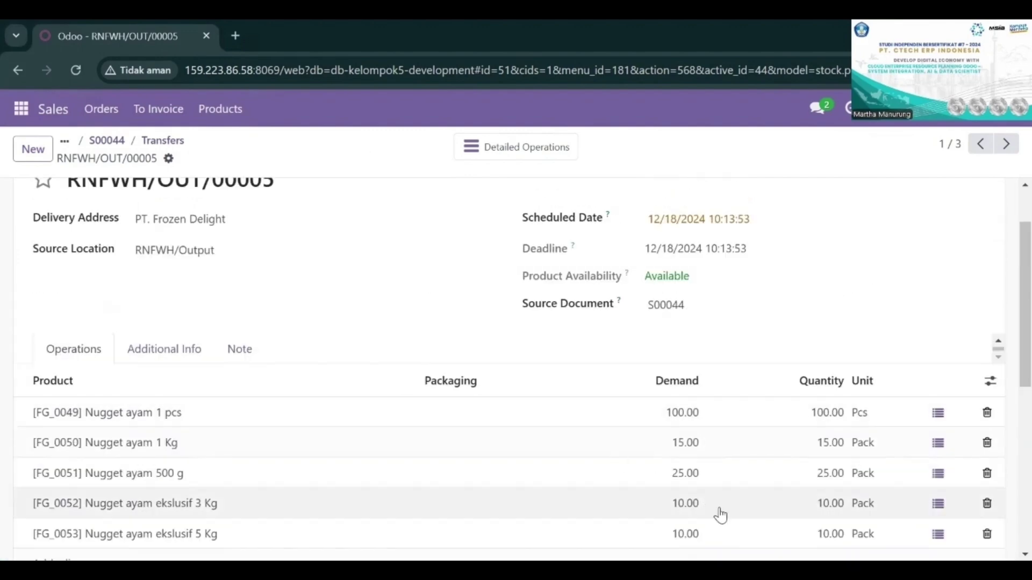
scroll(720, 515, "down", 1)
scroll(698, 364, "up", 2)
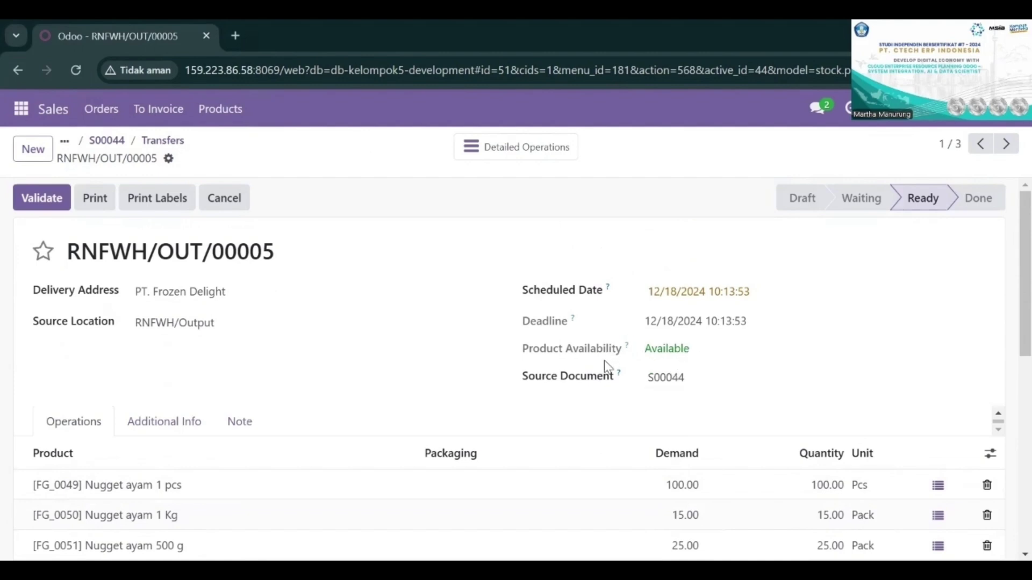
left_click(33, 198)
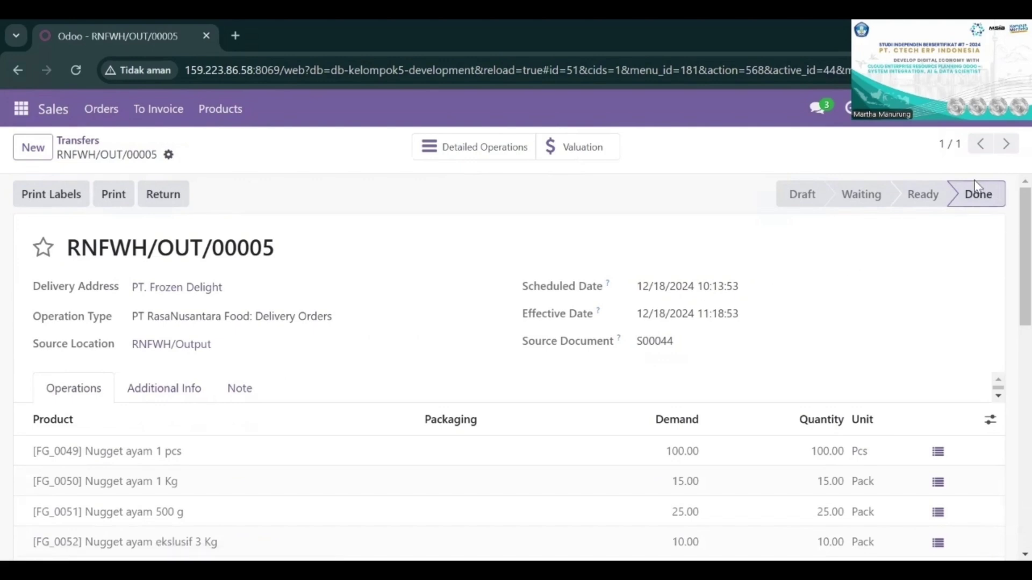
Step: Review the RNFWH/OUT/00005 product lines and detailed operations, and return to the delivery
scroll(731, 310, "down", 3)
scroll(730, 308, "up", 3)
left_click(508, 153)
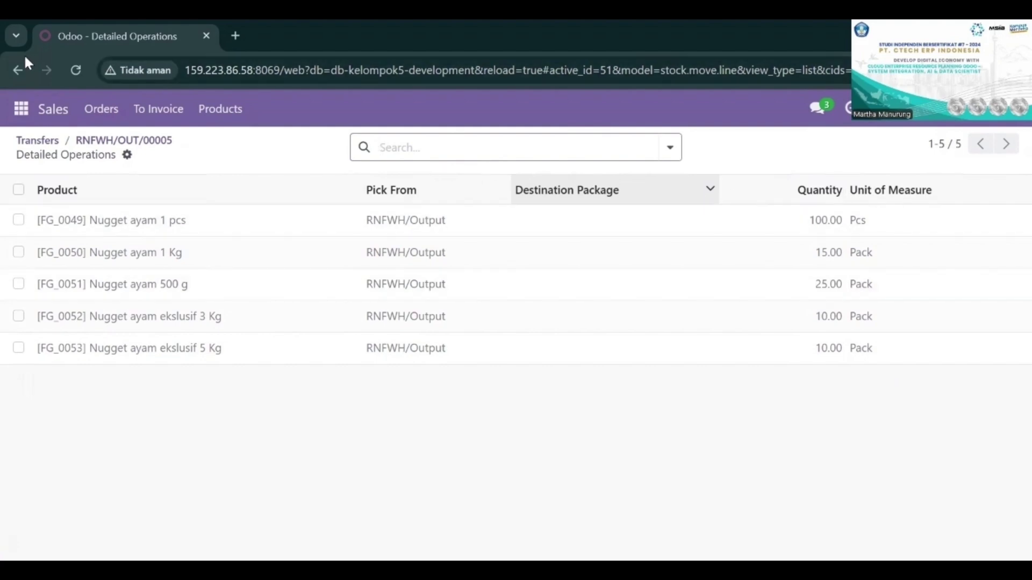
left_click(21, 69)
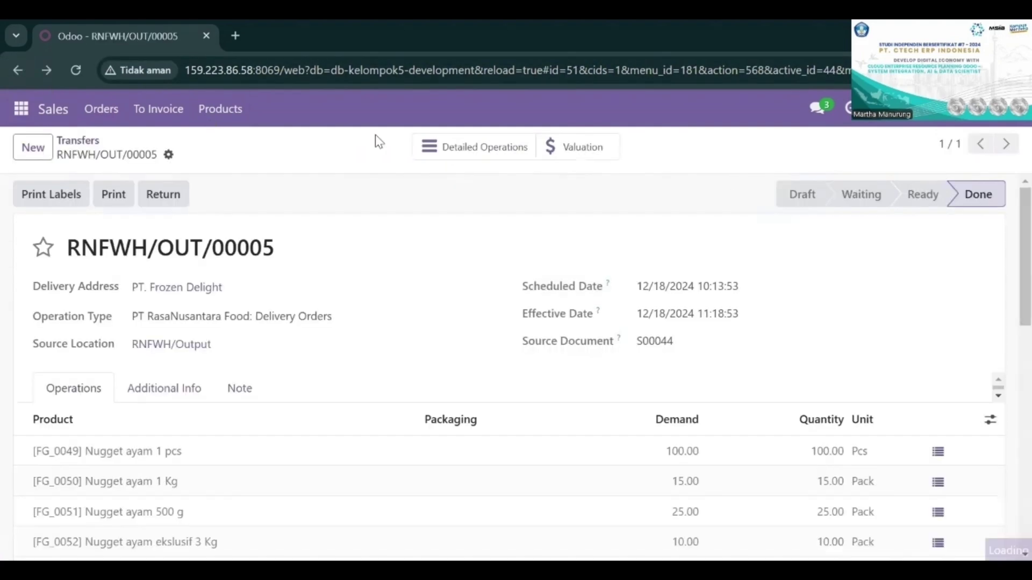
Step: Open the stock valuation of RNFWH/OUT/00005, narrow the Company column and widen the Moved Quantity column
left_click(562, 146)
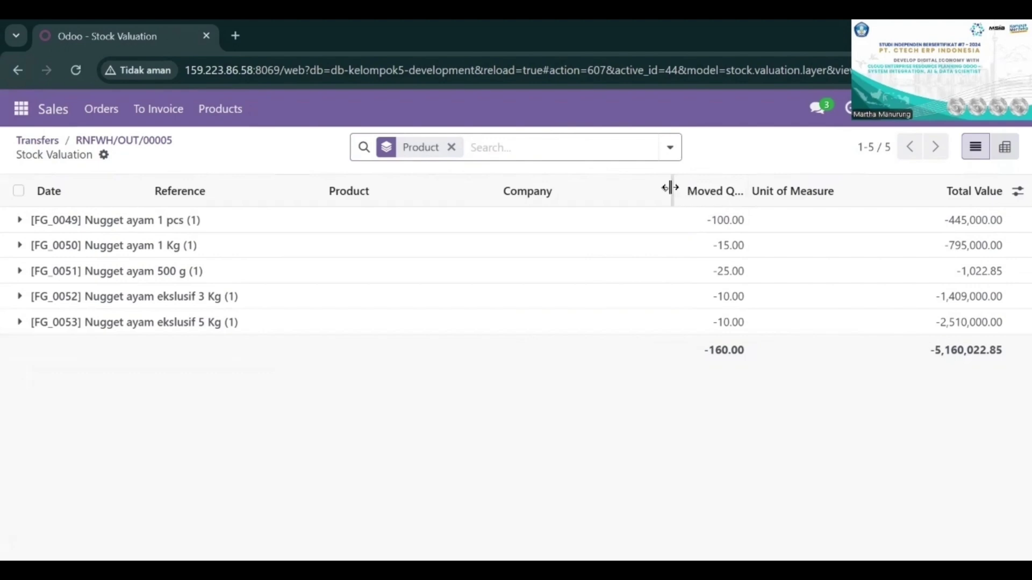
left_click_drag(672, 187, 572, 193)
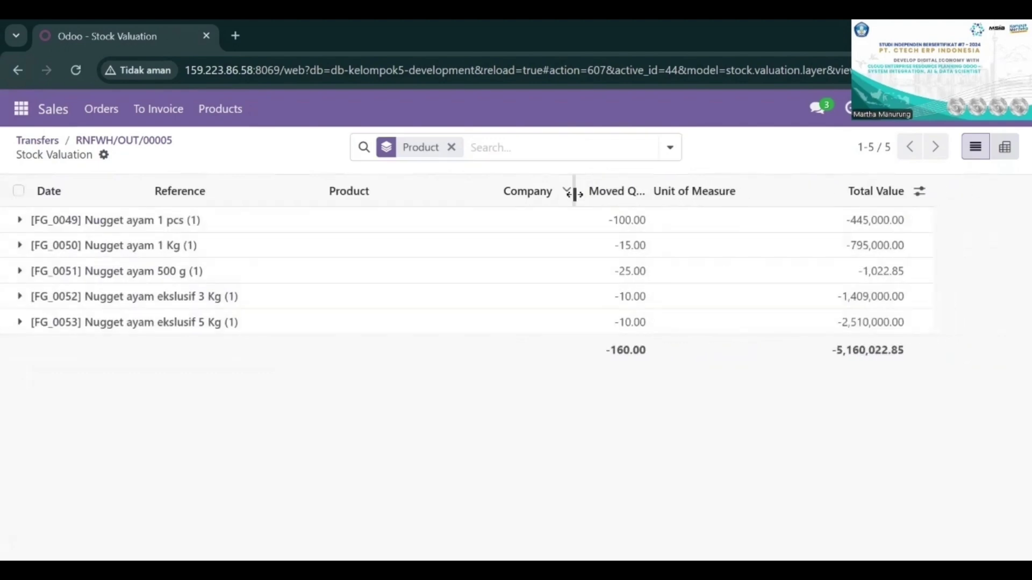
left_click_drag(647, 194, 731, 193)
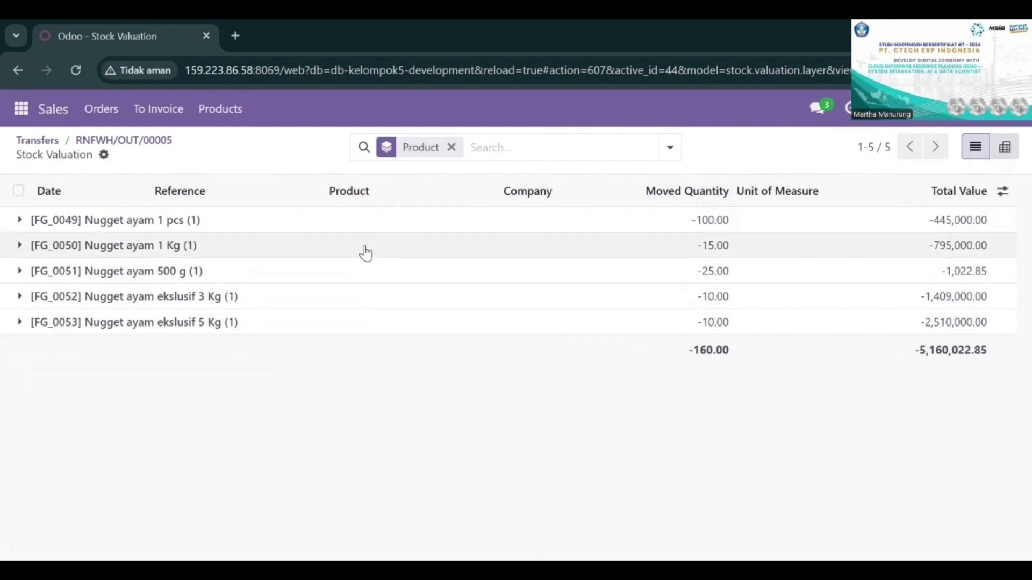
Step: Expand all five nugget product groups, FG_0049 to FG_0053, in the stock valuation to examine their entries
left_click(20, 221)
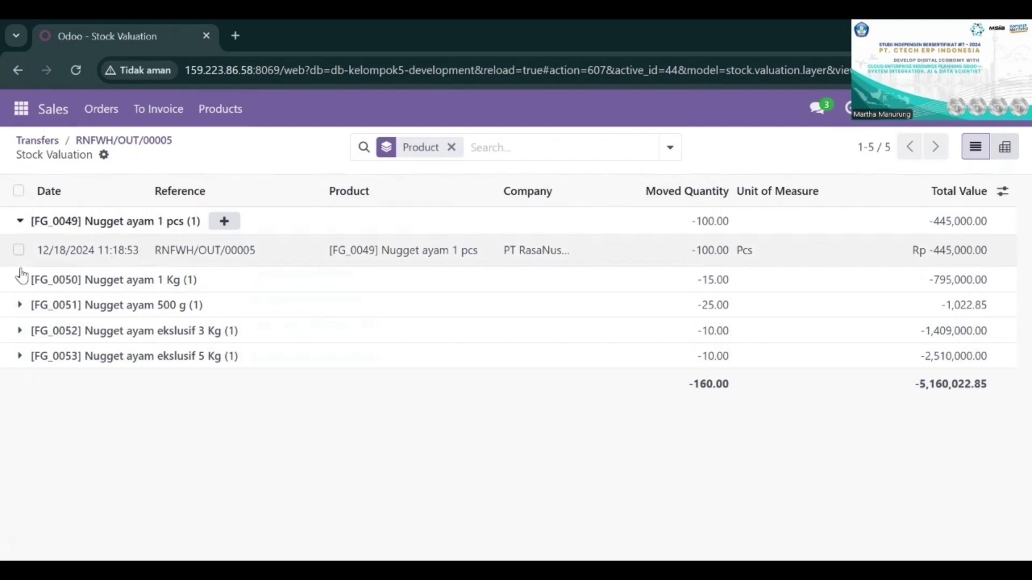
left_click(16, 280)
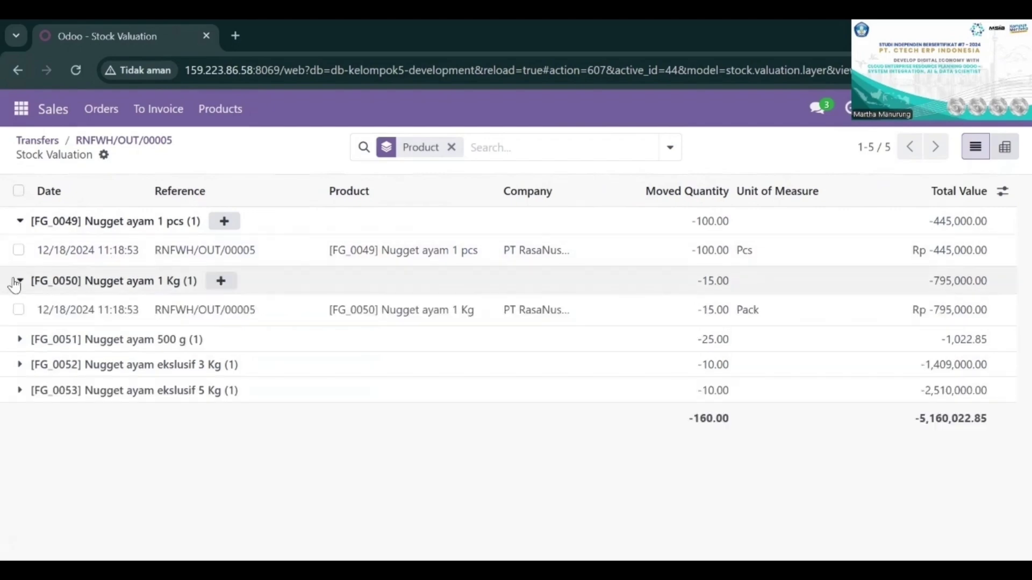
left_click(20, 341)
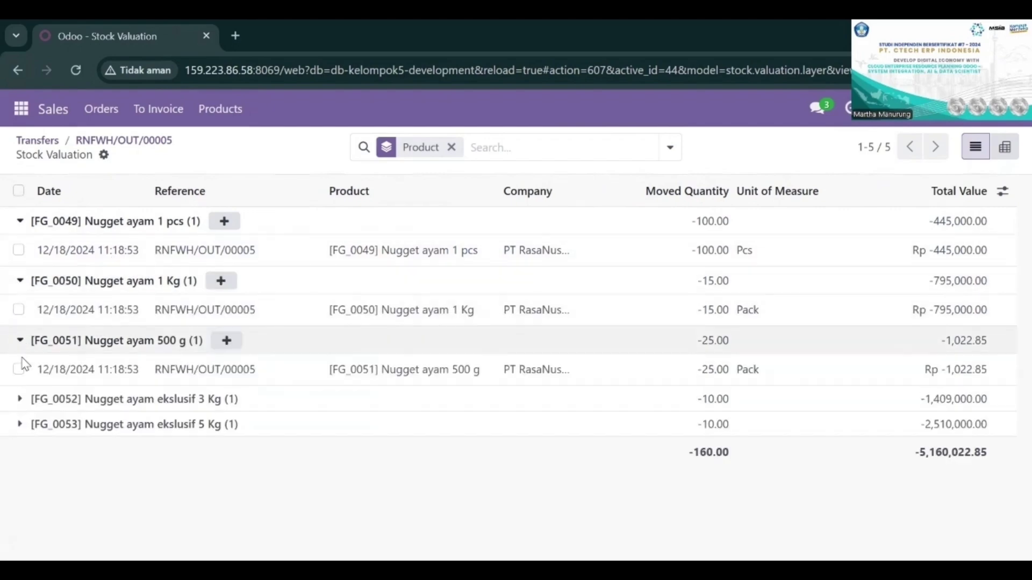
left_click(16, 400)
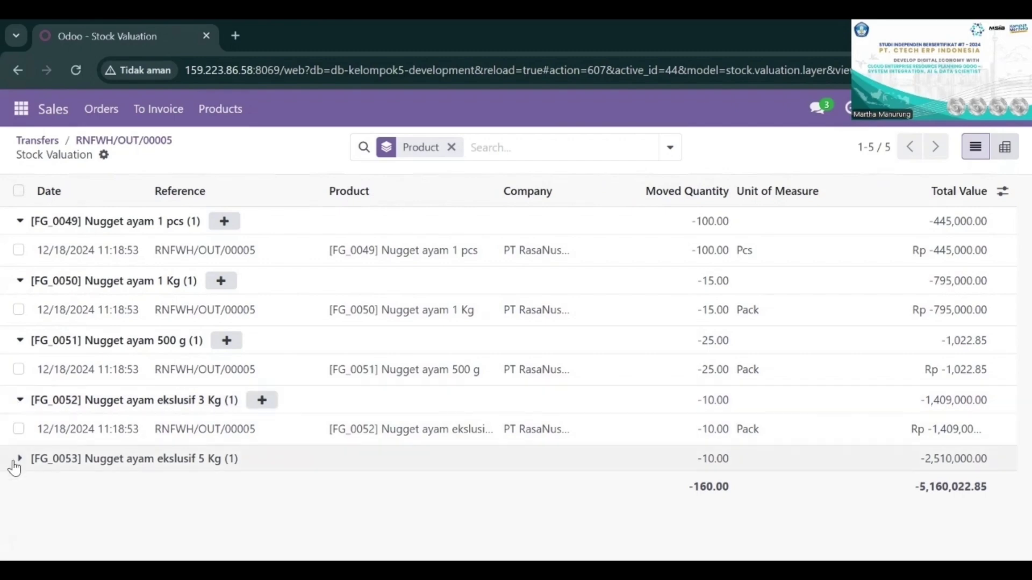
left_click(19, 461)
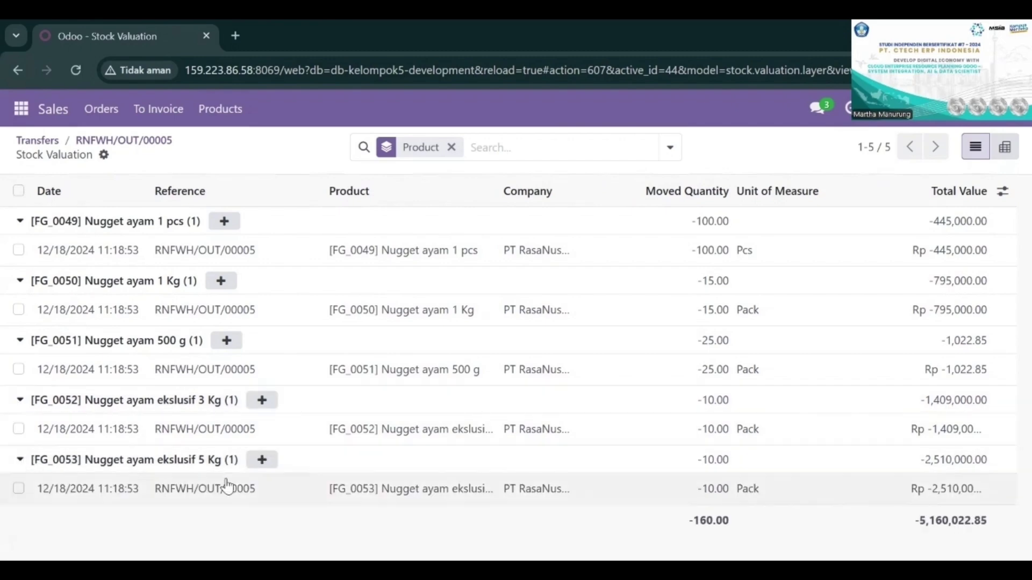
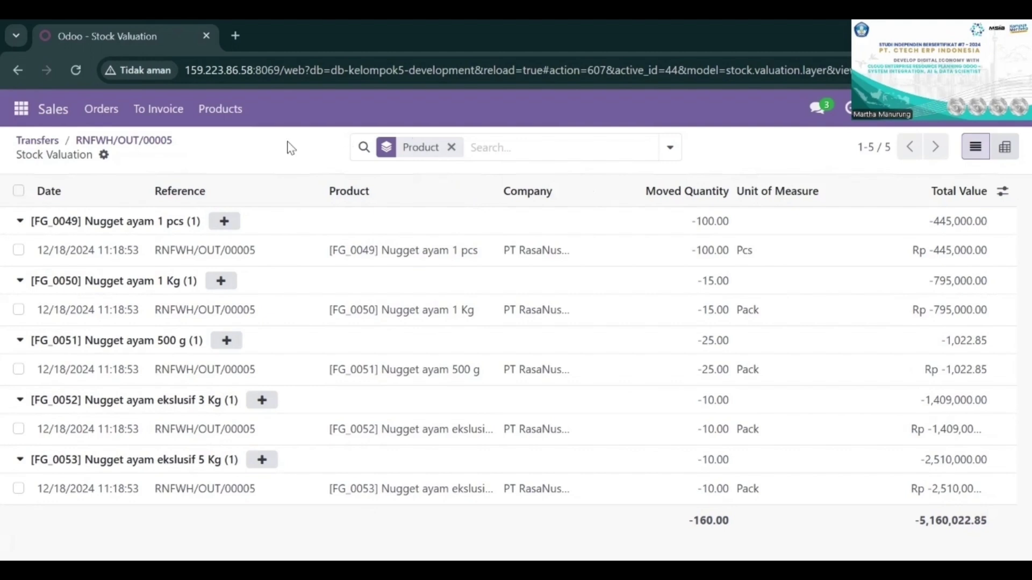
Step: Return to the sales quotations list, remove the My Quotations filter, and open sales order S00044
left_click(61, 109)
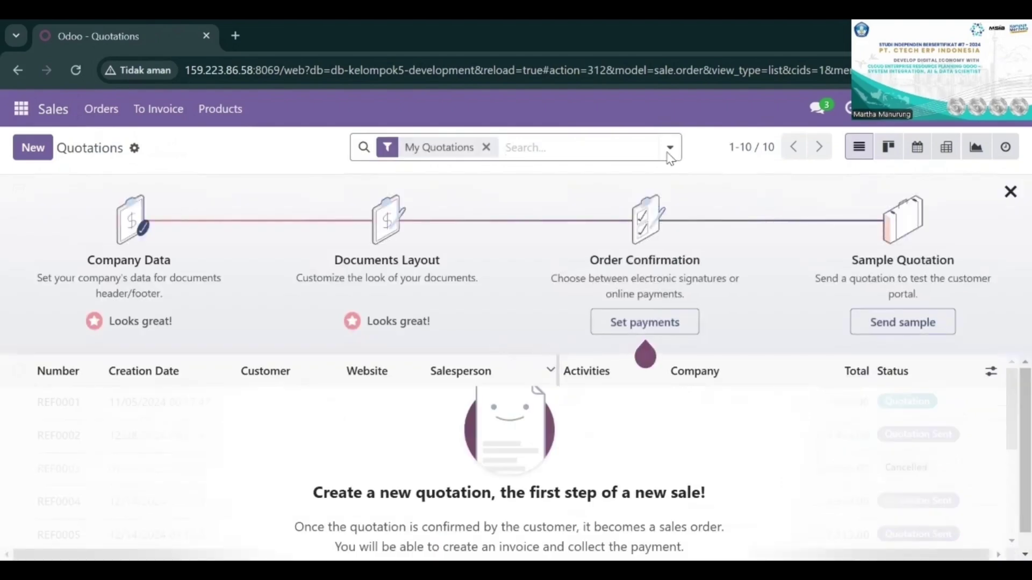
left_click(485, 149)
scroll(589, 437, "down", 1)
scroll(591, 438, "up", 1)
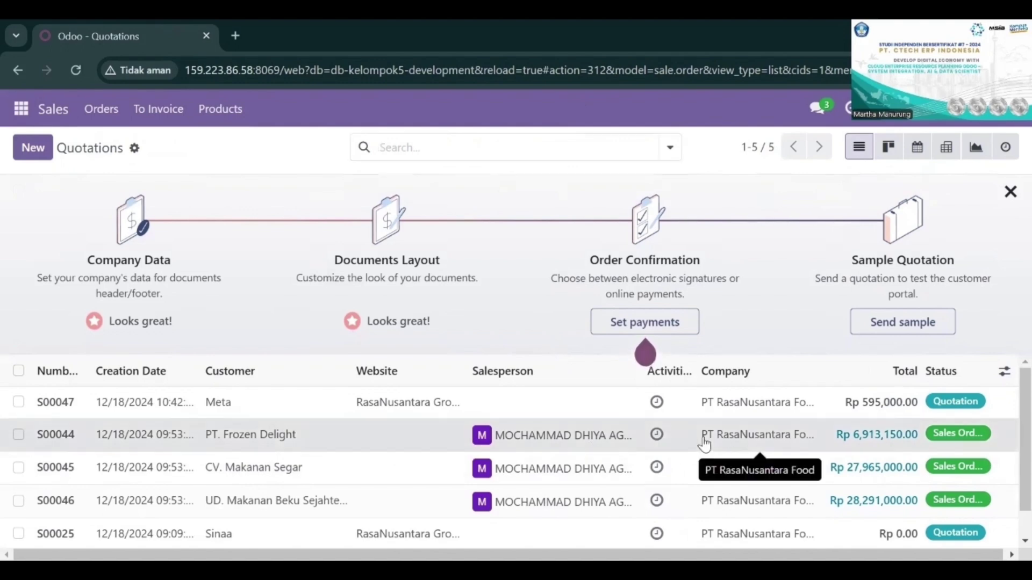
left_click(478, 424)
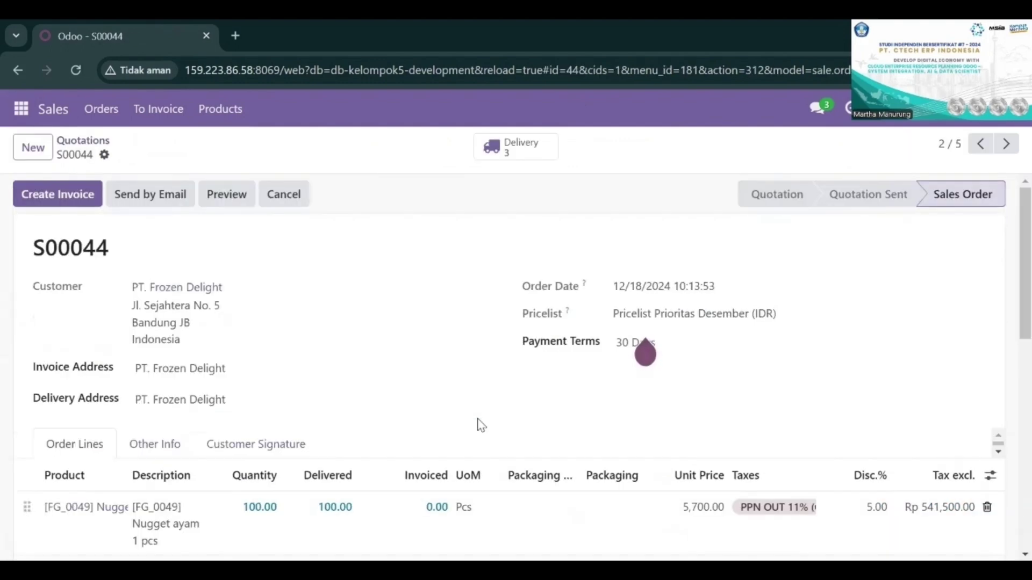
Step: Review the ordered and delivered quantities in the S00044 order lines and check the status of its transfers
scroll(480, 426, "down", 3)
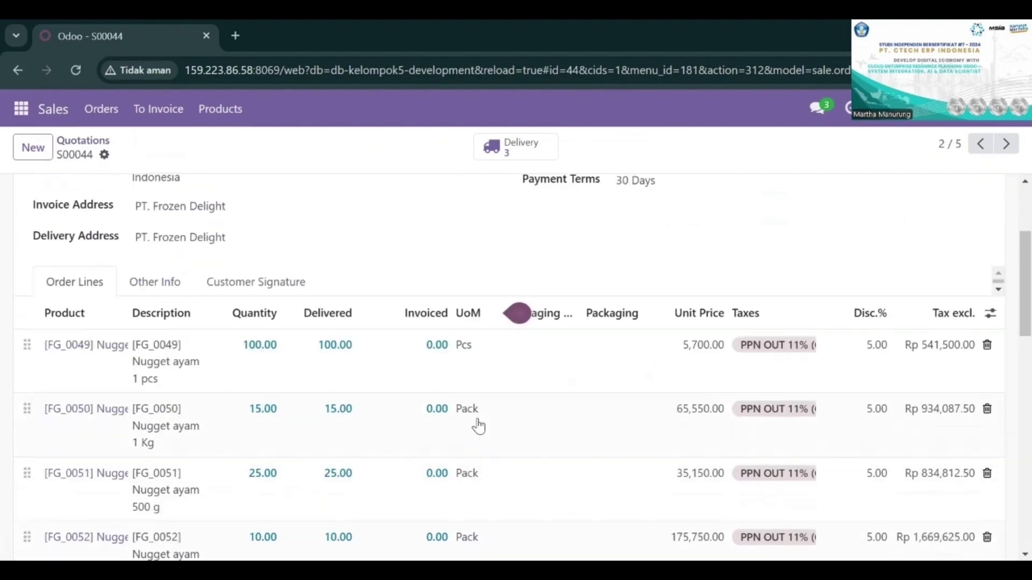
scroll(476, 424, "down", 4)
scroll(476, 424, "up", 7)
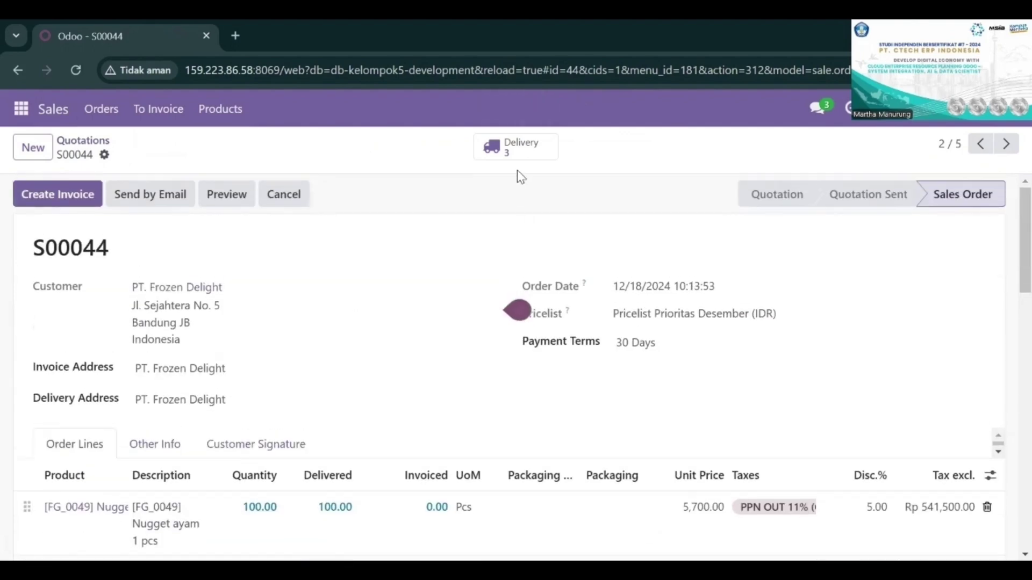
left_click(512, 158)
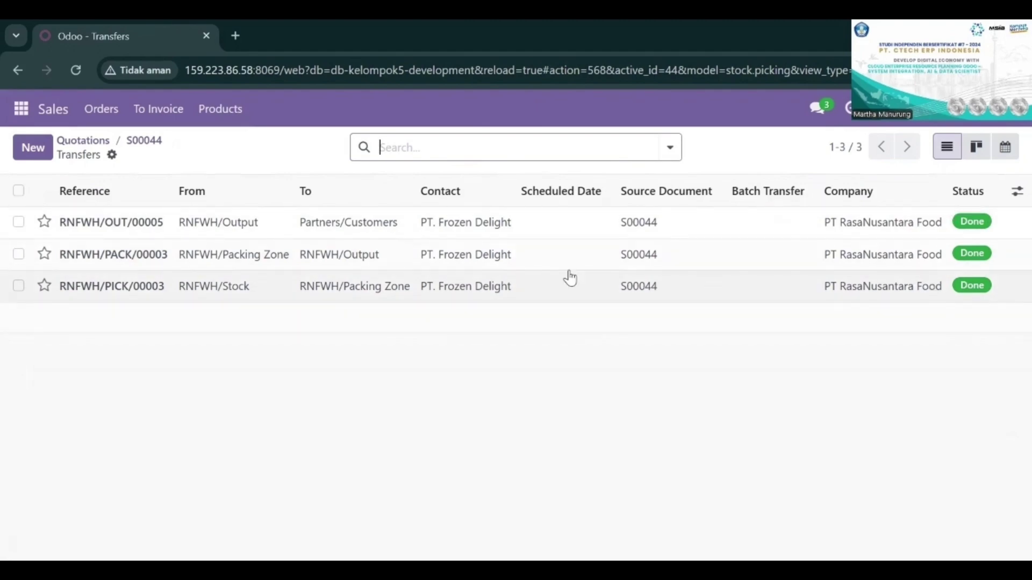
Step: Go back to the quotations list, clear the My Quotations filter, and open order S00045 to review its lines
left_click(18, 70)
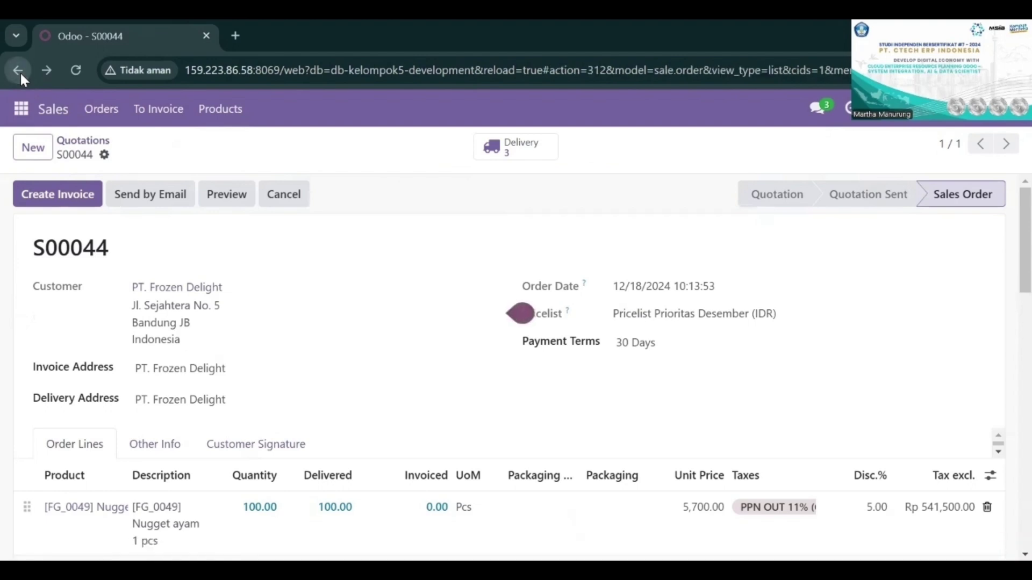
left_click(19, 71)
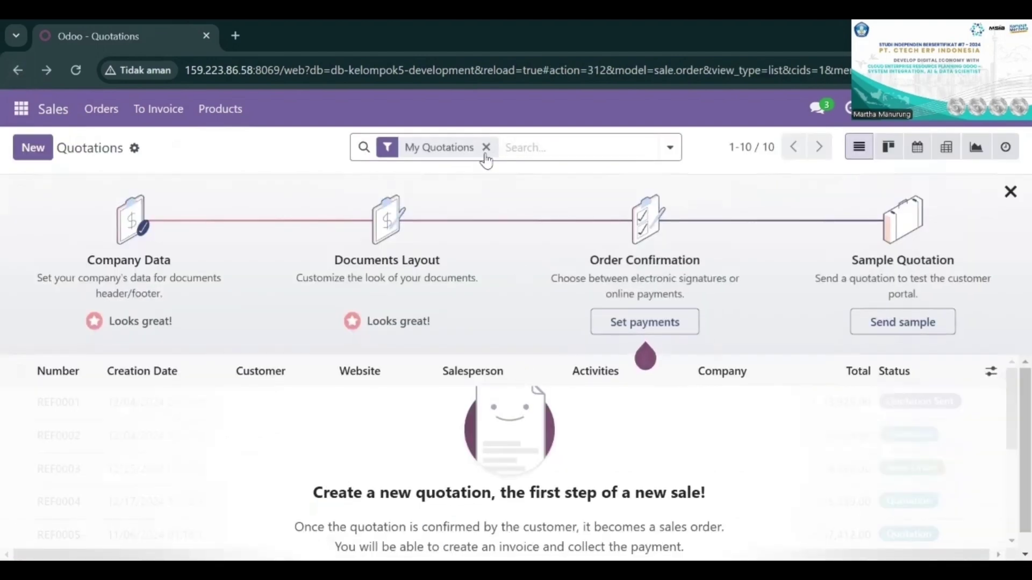
left_click(486, 148)
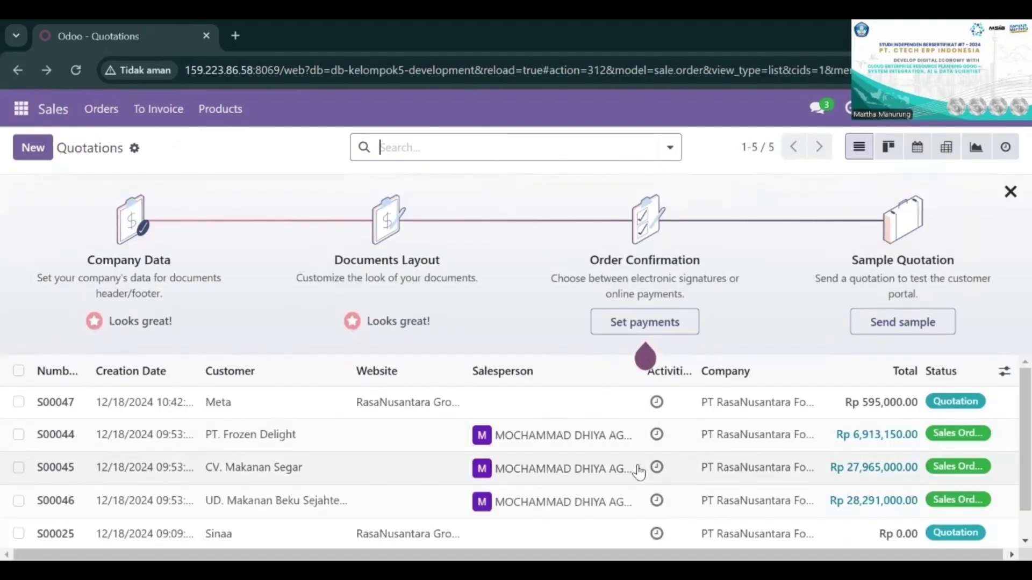
left_click(639, 471)
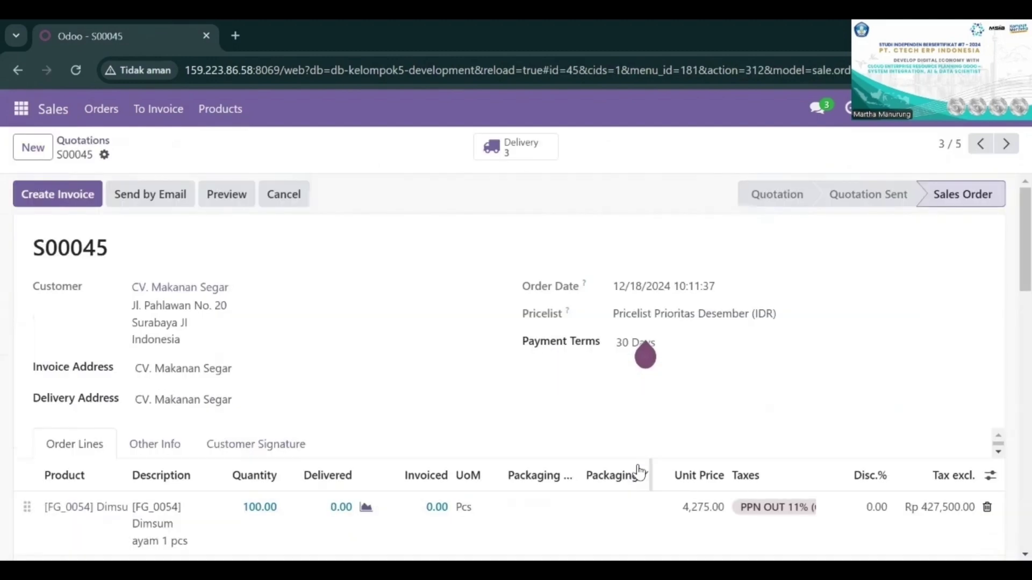
scroll(639, 472, "down", 5)
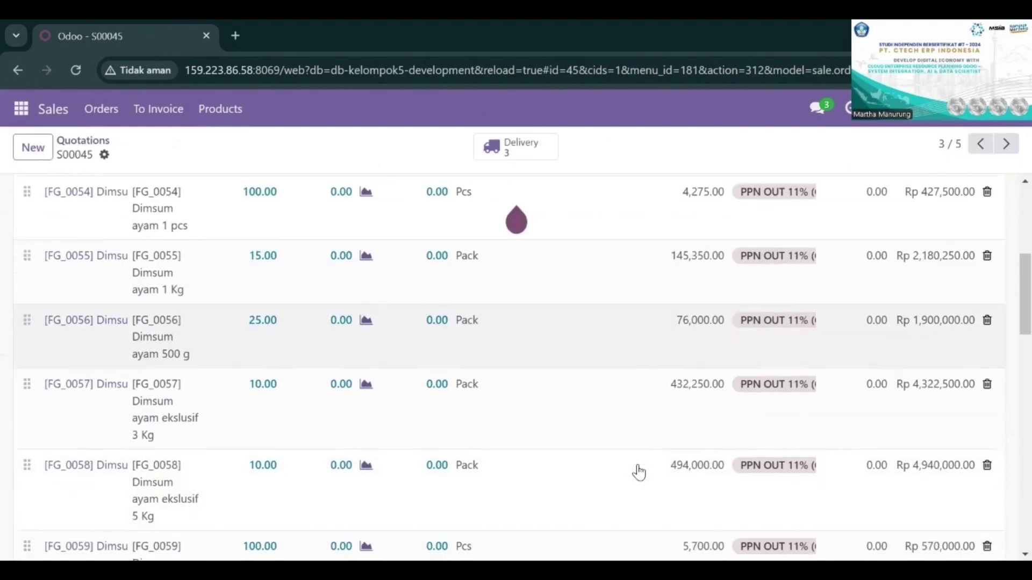
scroll(638, 472, "up", 5)
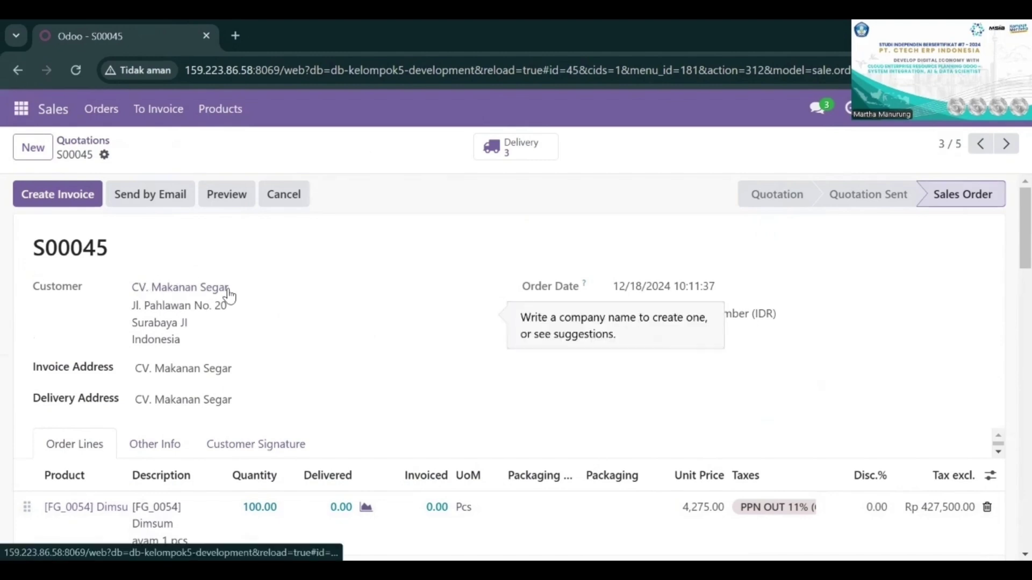
Step: Open the RNFWH/PICK/00002 transfer from the S00045 deliveries, review its dimsum demand and quantities, and validate it
left_click(513, 148)
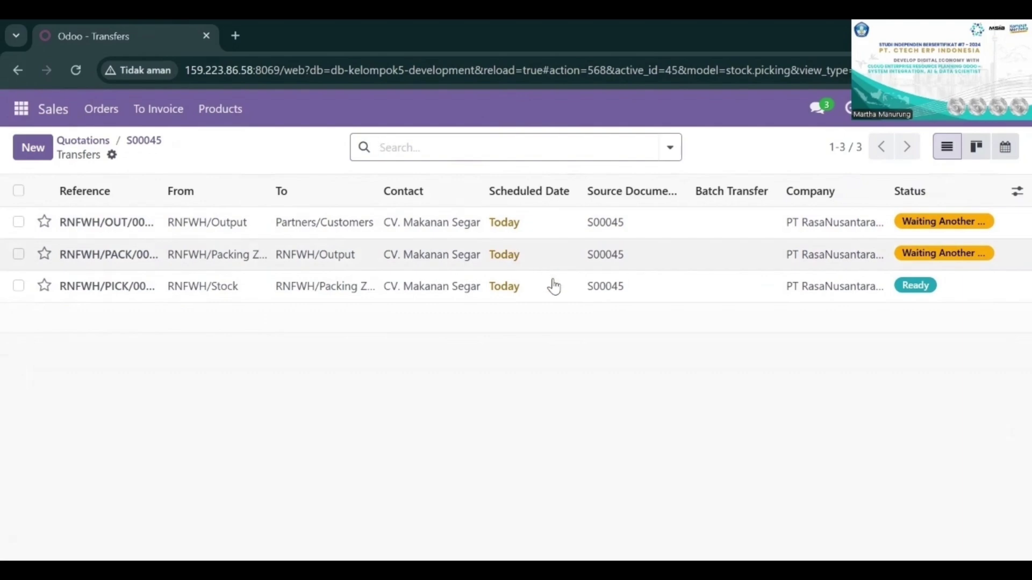
left_click(554, 286)
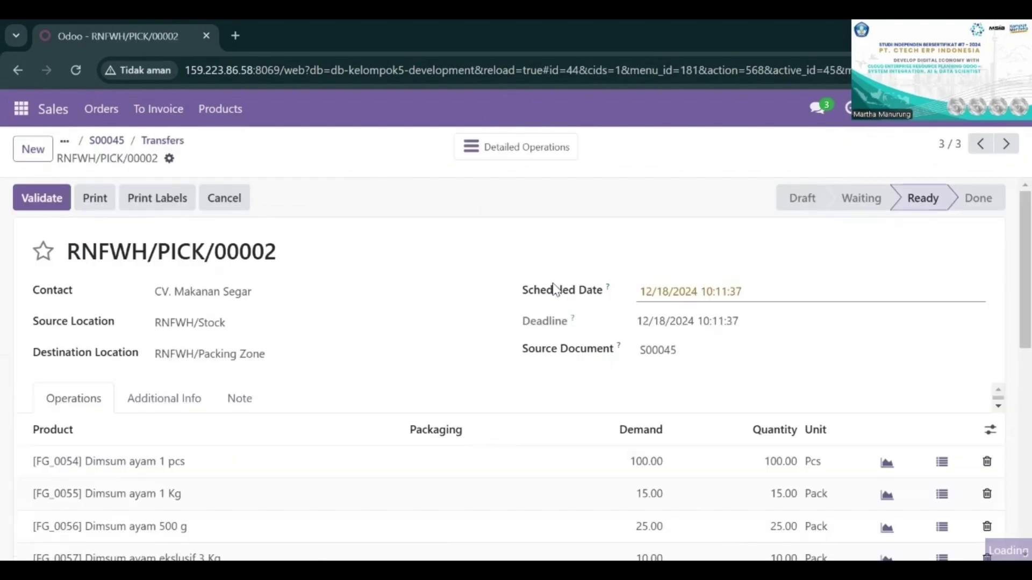
scroll(554, 290, "down", 4)
scroll(554, 290, "down", 3)
scroll(554, 290, "up", 1)
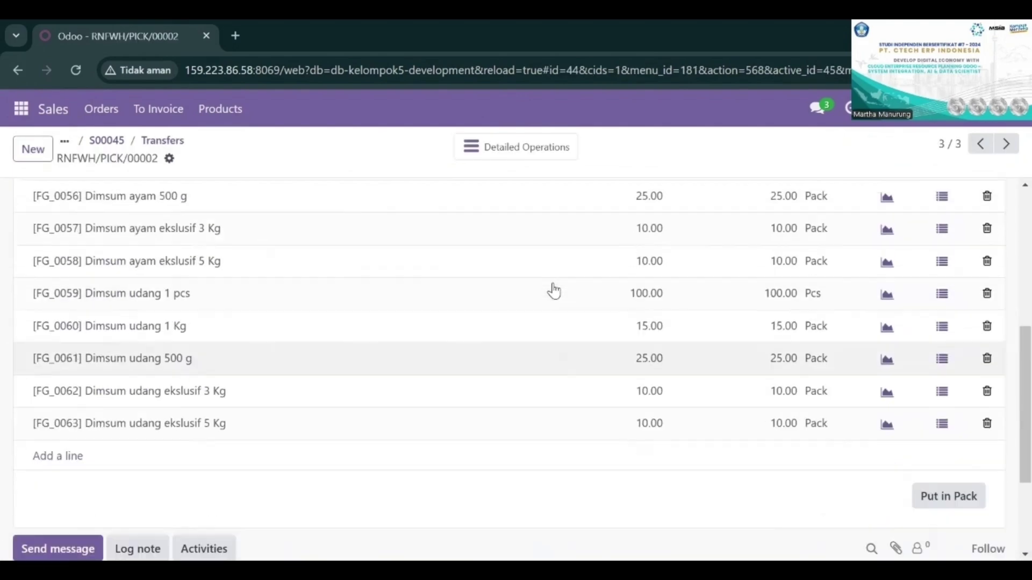
scroll(554, 291, "up", 5)
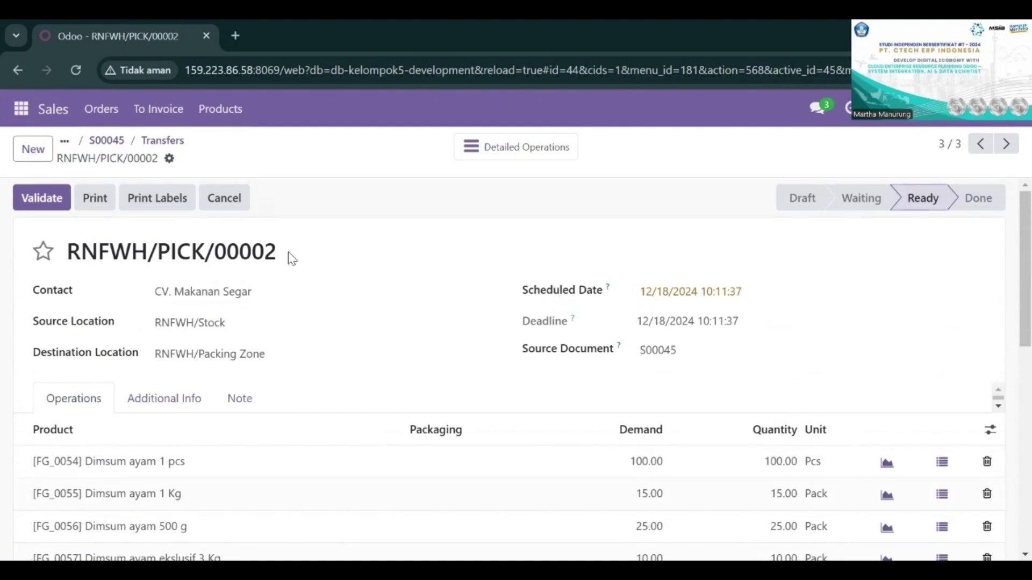
left_click(18, 202)
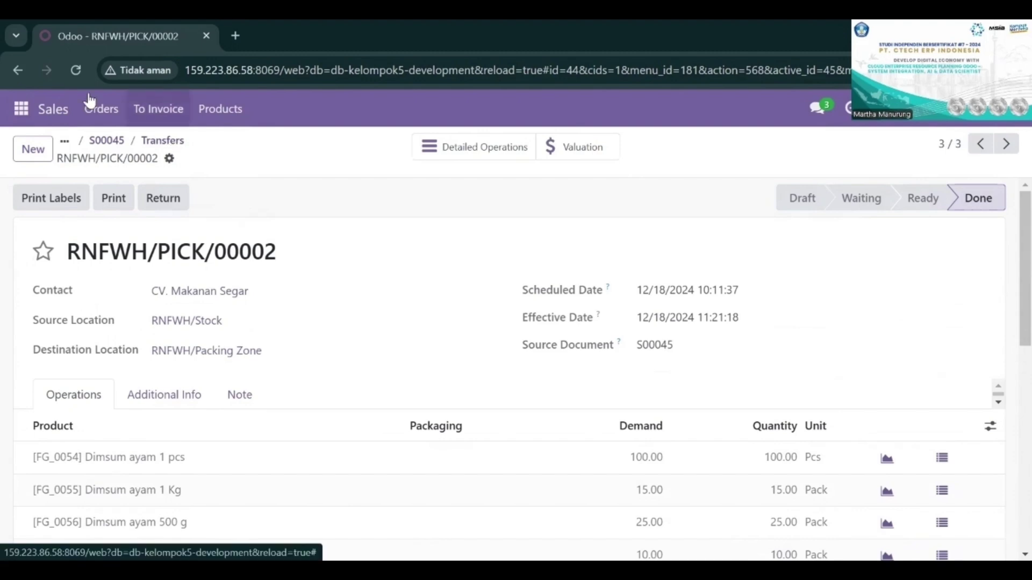
Step: Go back to the S00045 transfers, open RNFWH/PACK/00002, review its demand and quantities, and validate it
left_click(12, 64)
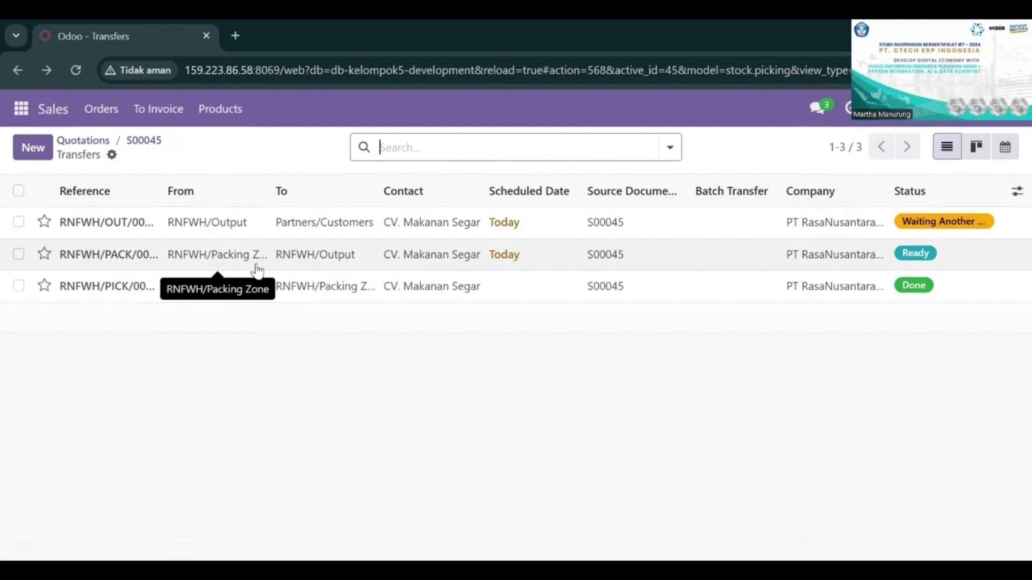
left_click(666, 263)
scroll(668, 261, "down", 5)
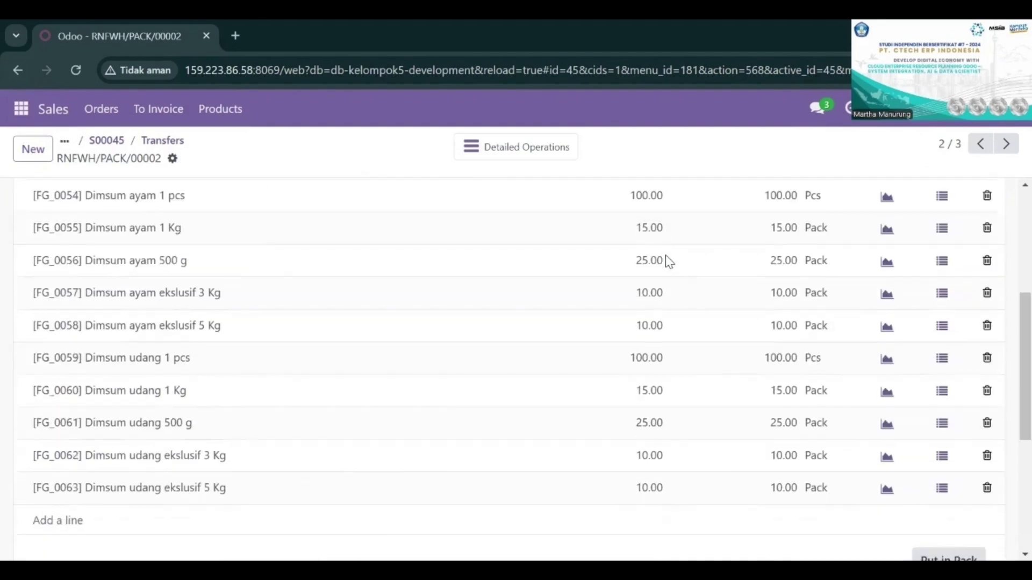
scroll(668, 261, "up", 2)
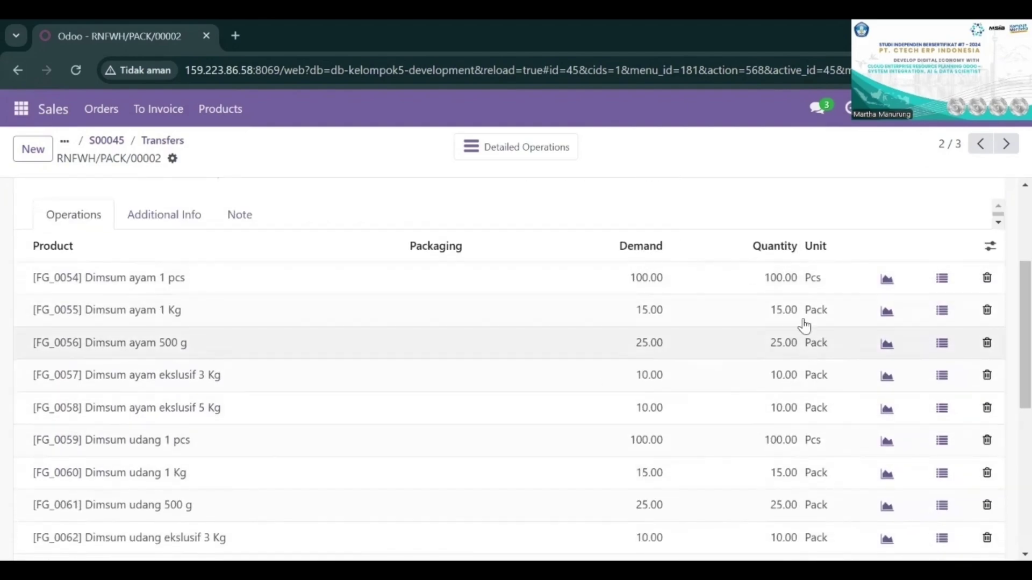
scroll(591, 252, "up", 4)
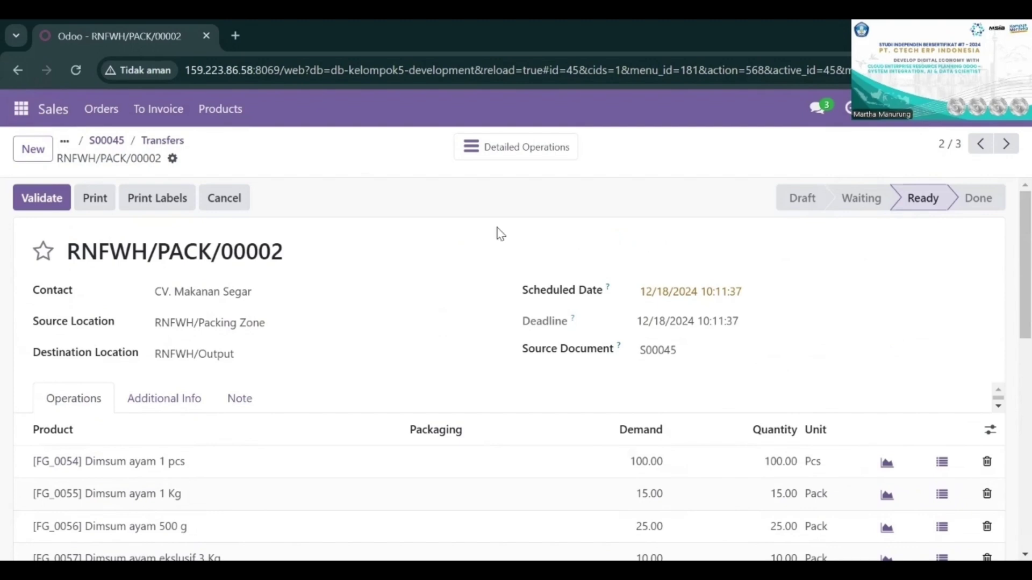
left_click(29, 194)
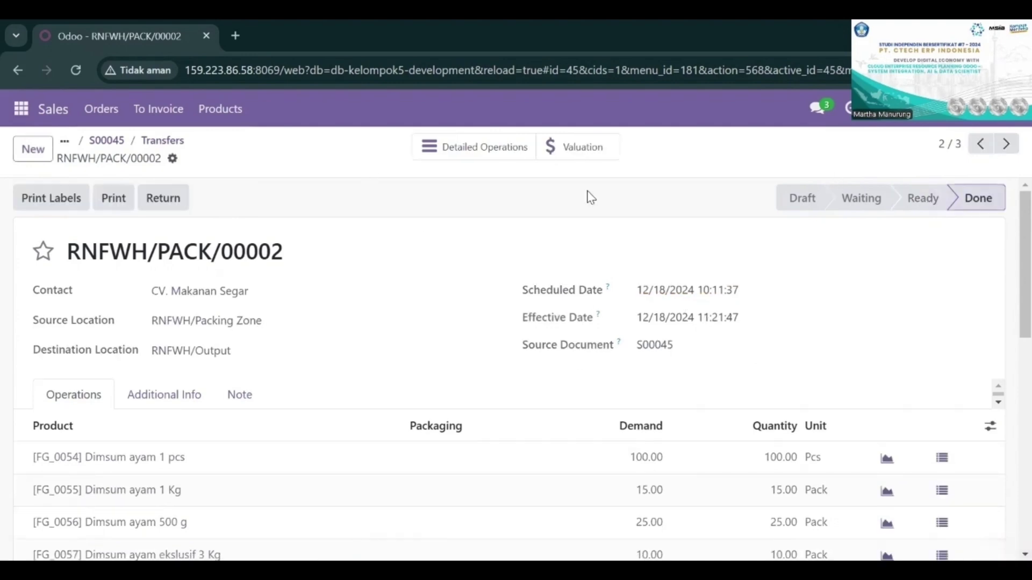
Step: Go back to the S00045 transfers, open the RNFWH/OUT/00004 delivery, review its demand and quantities, and validate it
left_click(18, 70)
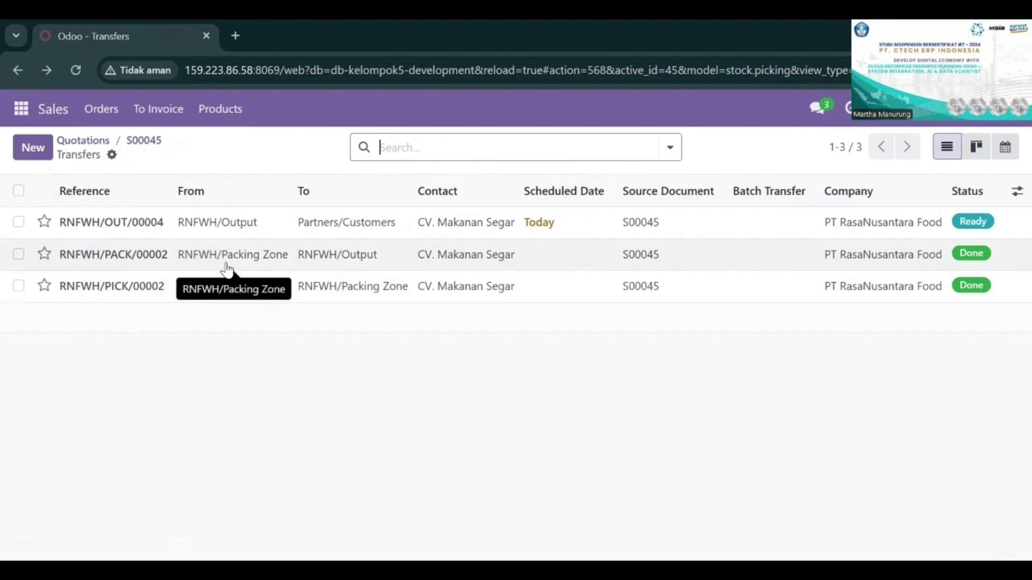
left_click(431, 220)
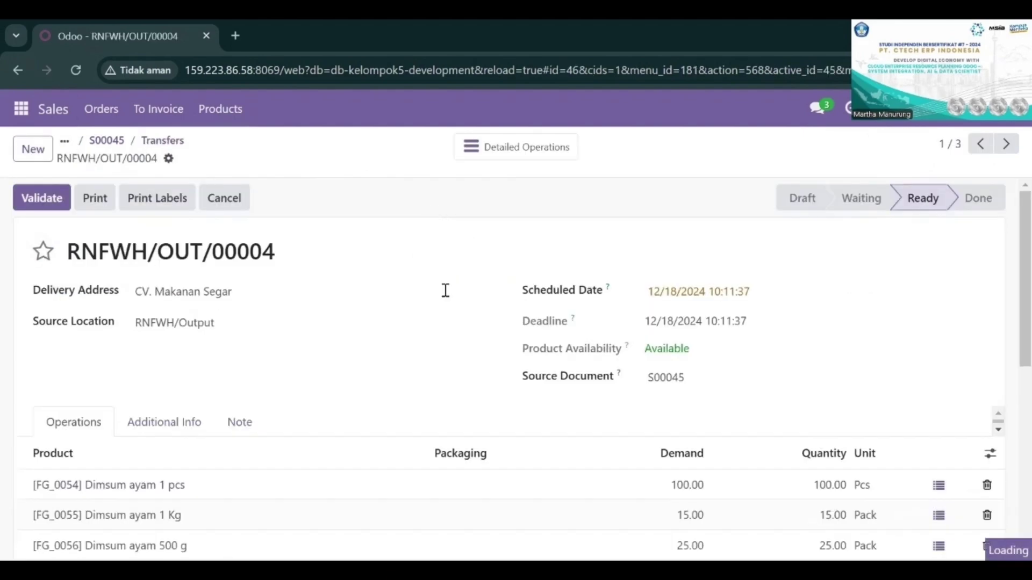
scroll(468, 334, "down", 3)
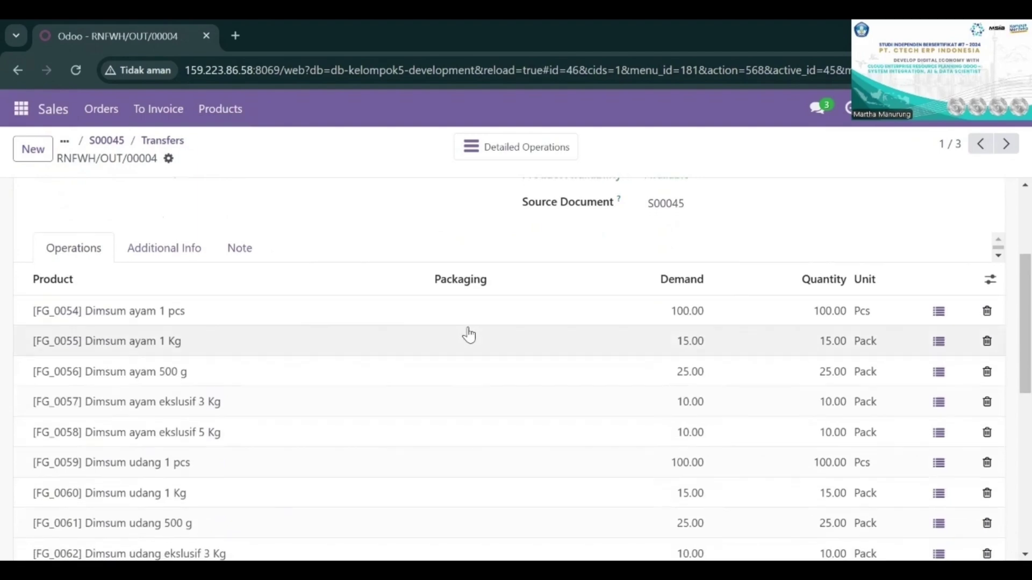
scroll(469, 334, "up", 3)
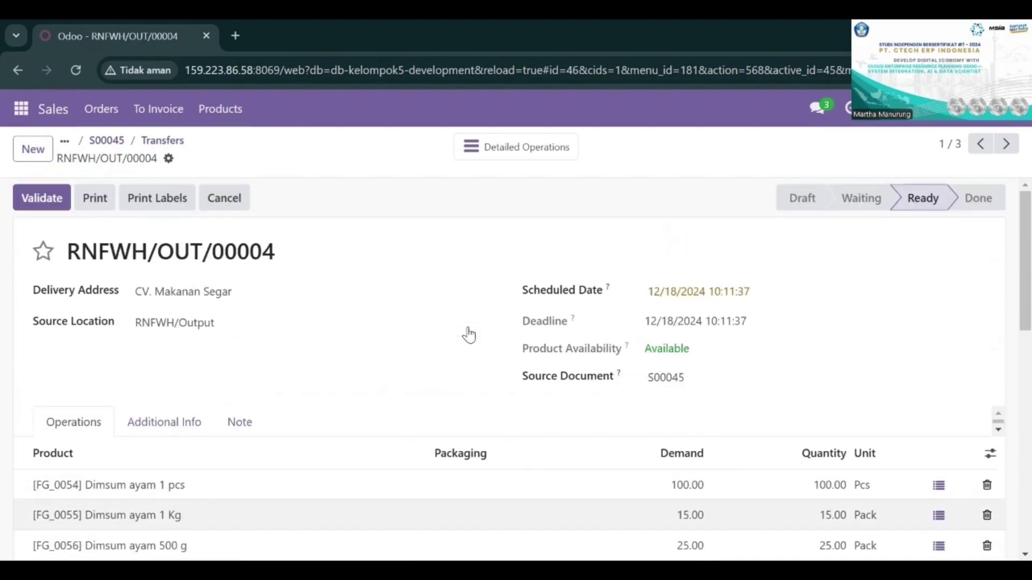
scroll(466, 334, "down", 2)
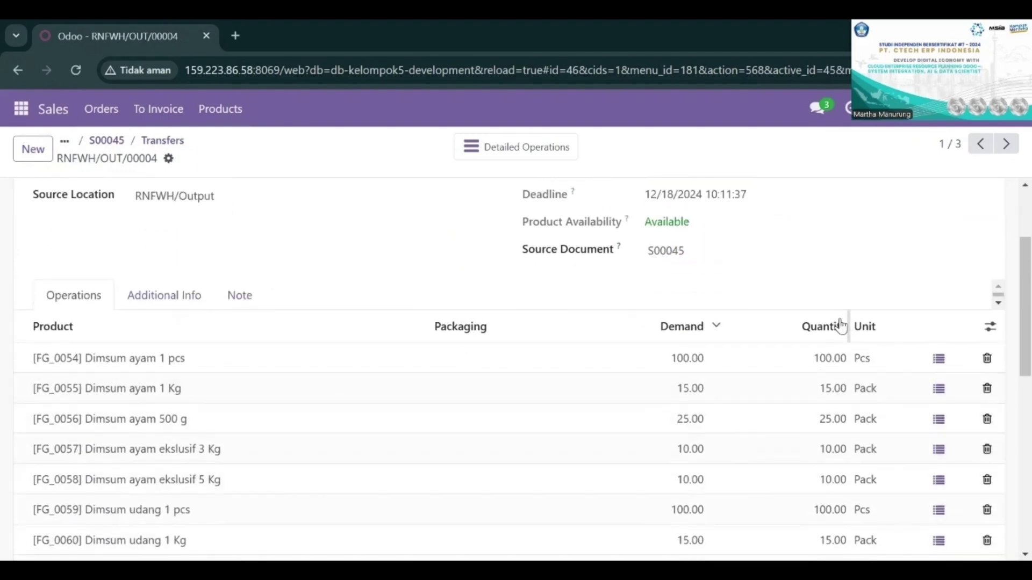
scroll(673, 435, "up", 2)
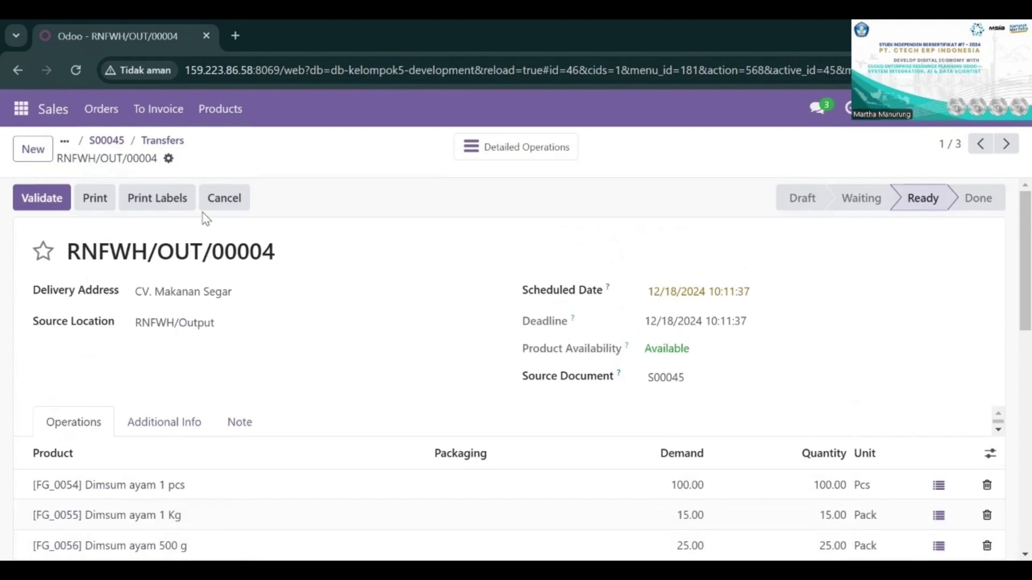
left_click(43, 209)
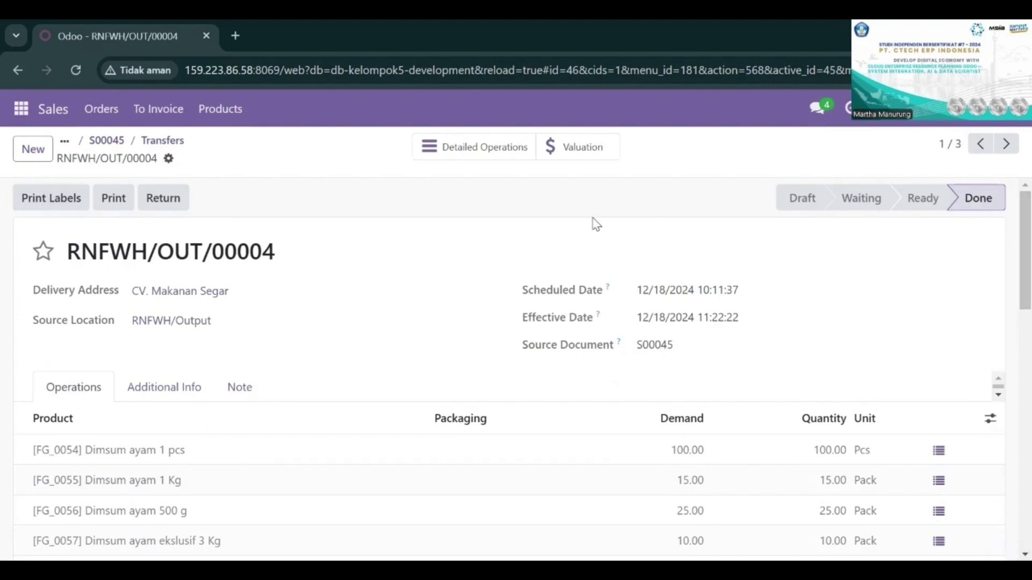
Step: Check the S00045 transfer statuses, return to the sales order, and review the delivered quantities in its lines
left_click(23, 69)
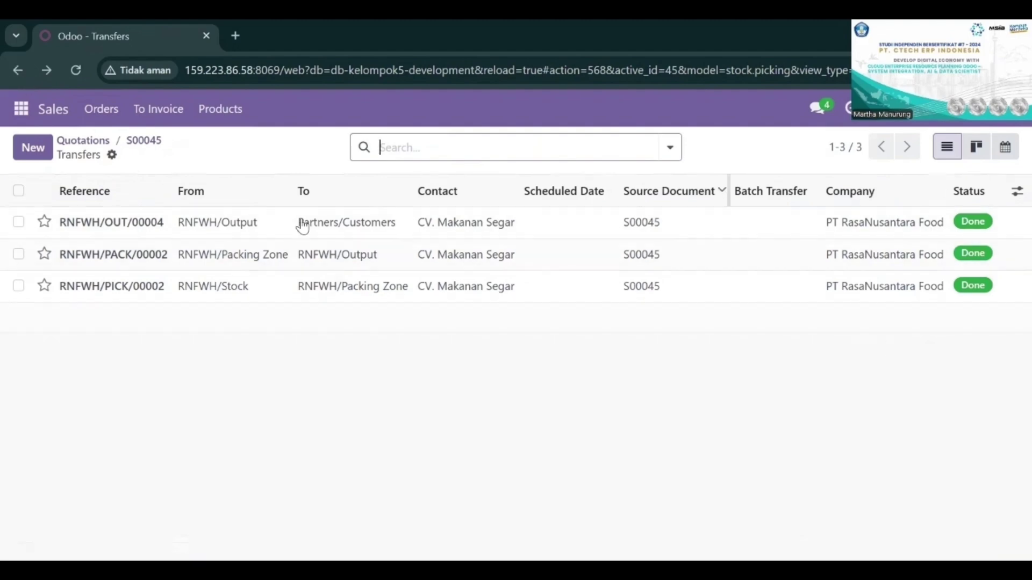
left_click(17, 72)
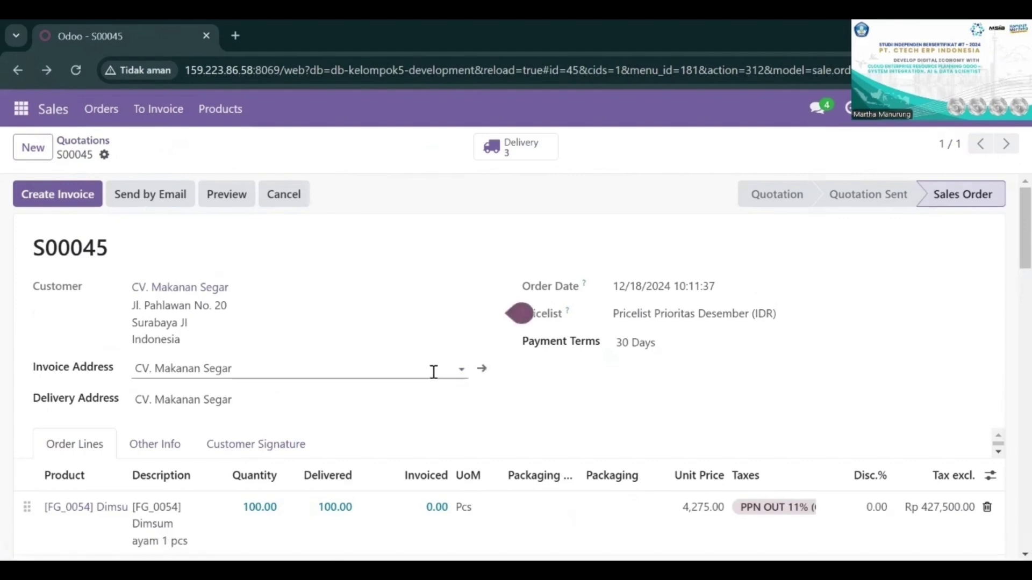
scroll(433, 372, "down", 3)
scroll(433, 372, "up", 3)
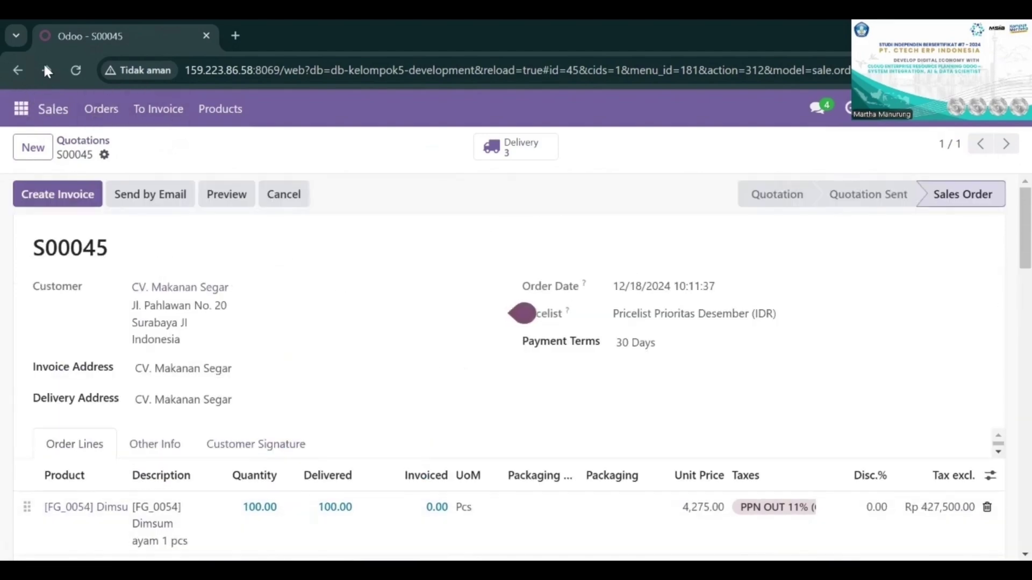
Step: Return to the quotations list, remove the My Quotations filter, and open sales order S00046 for UD. Makanan Beku Sejahtera
left_click(19, 70)
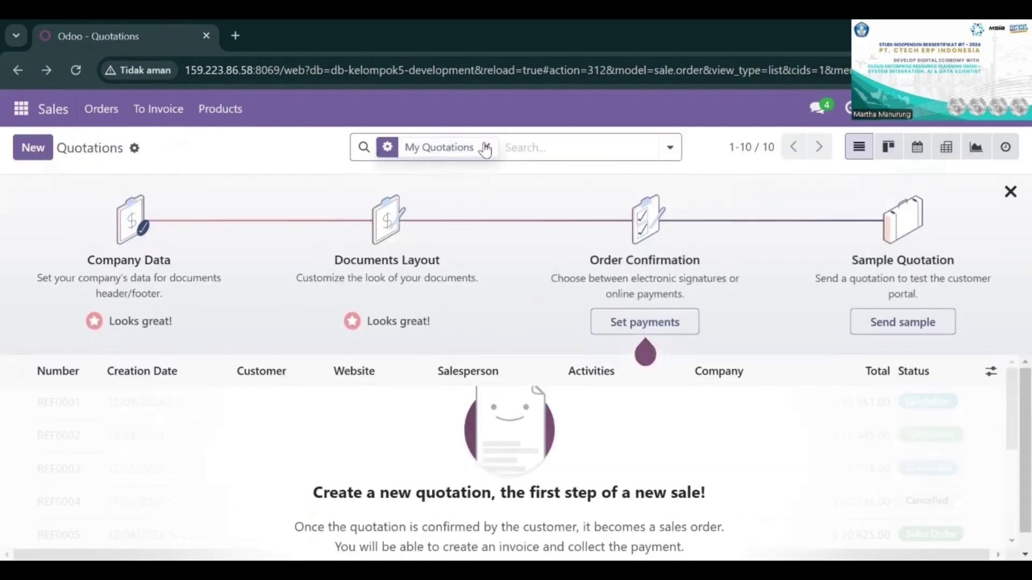
left_click(485, 149)
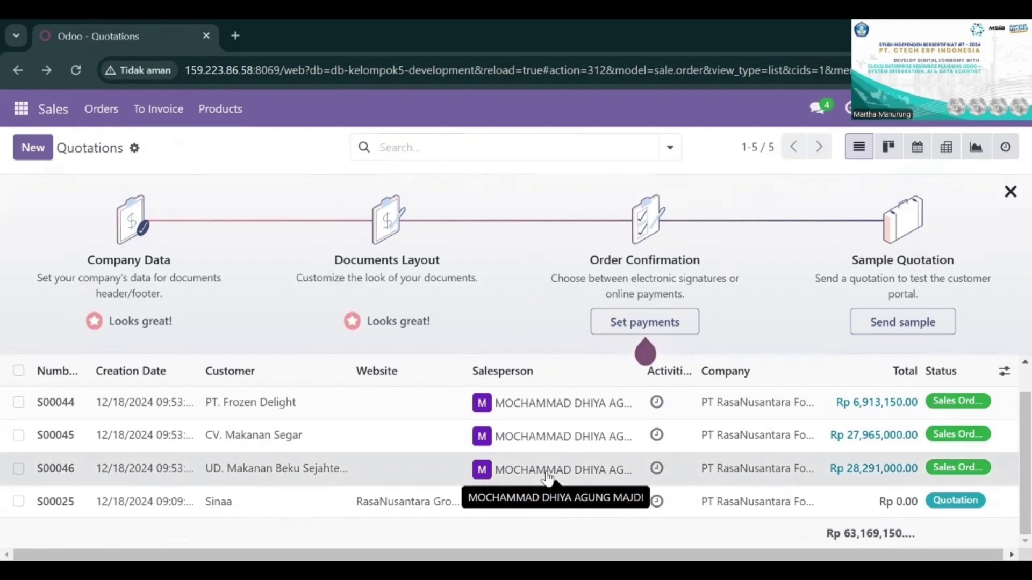
left_click(547, 477)
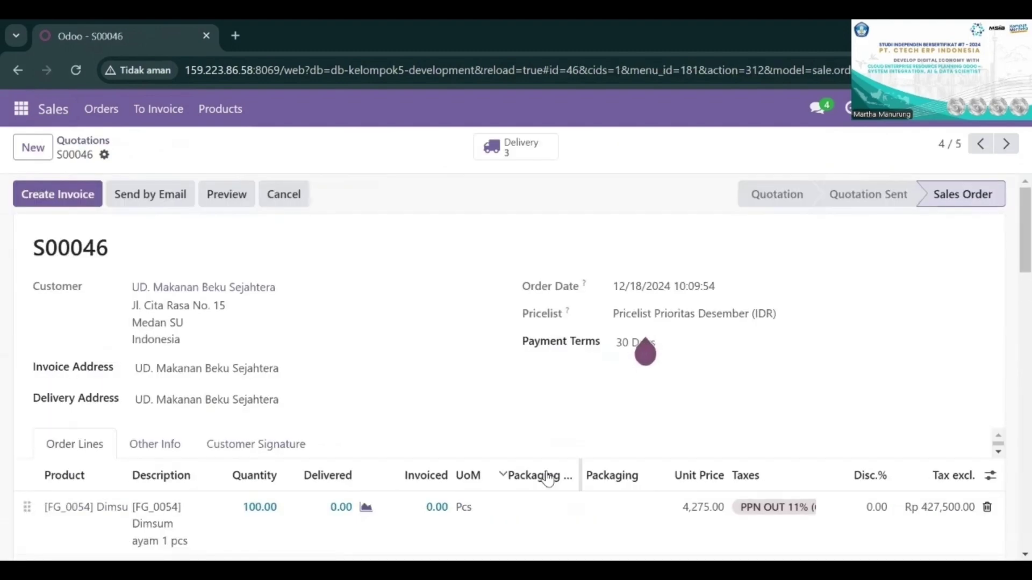
Step: Review the ordered and delivered quantities in the order lines of sales order S00046
scroll(547, 478, "down", 4)
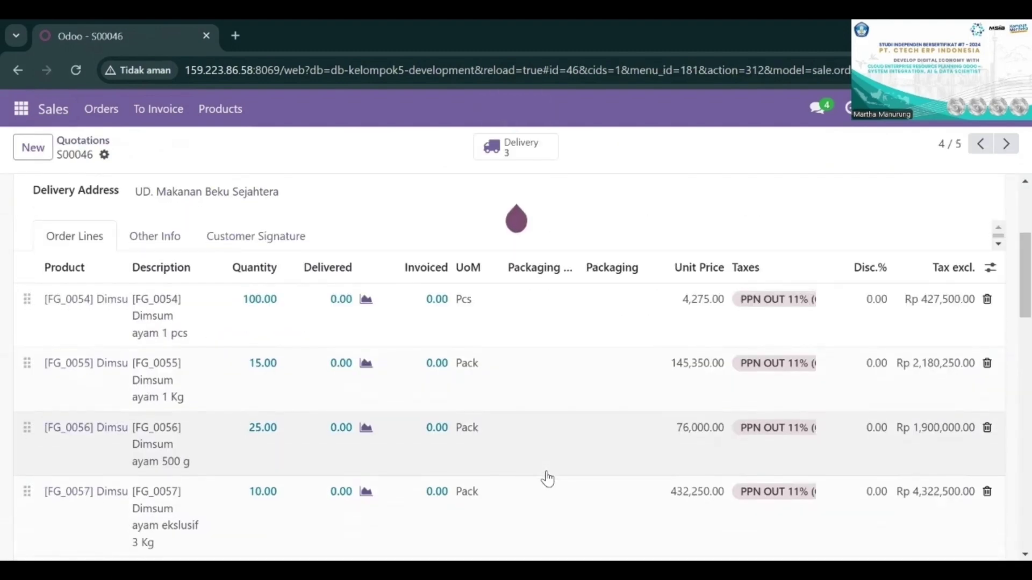
scroll(547, 479, "up", 4)
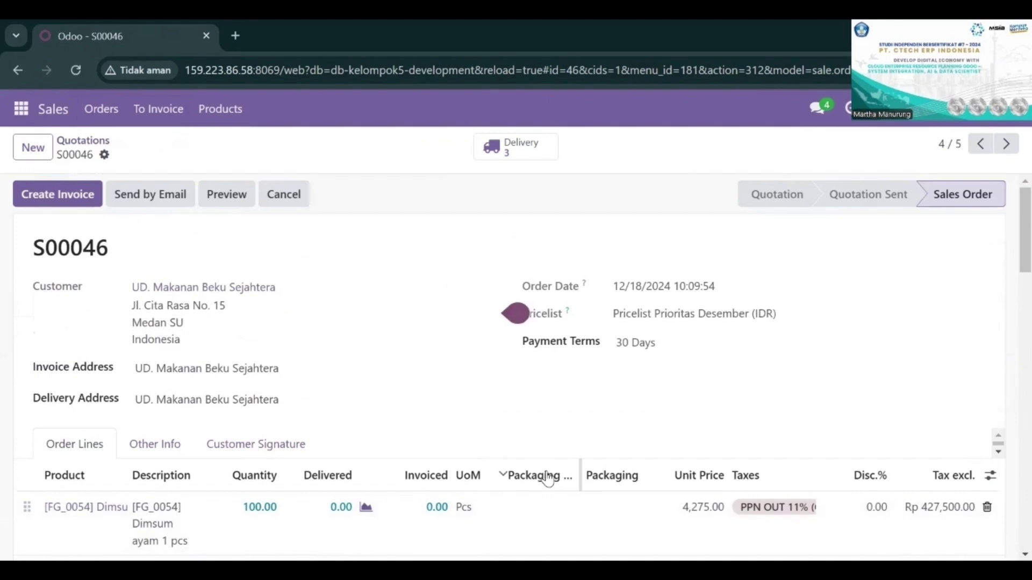
scroll(547, 478, "down", 1)
scroll(547, 477, "up", 1)
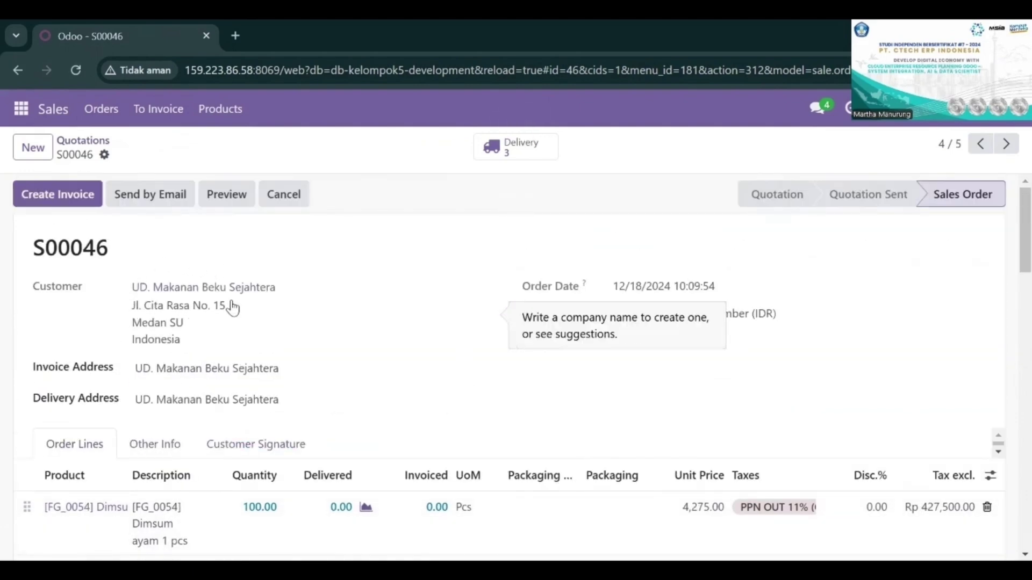
Step: Open the delivery transfers of S00046, open the picking RNFWH/PICK/00001, and validate it
left_click(492, 148)
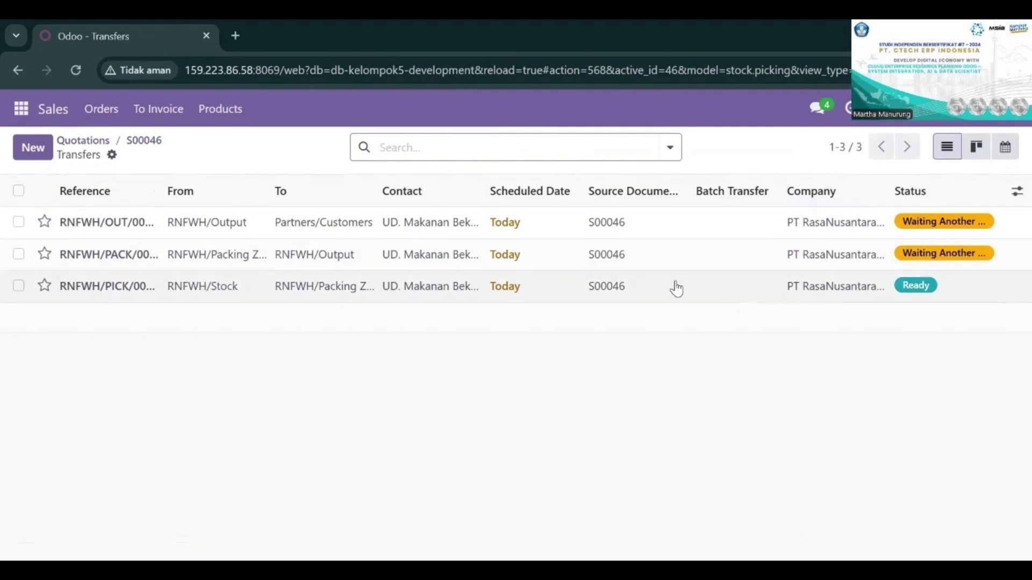
left_click(675, 282)
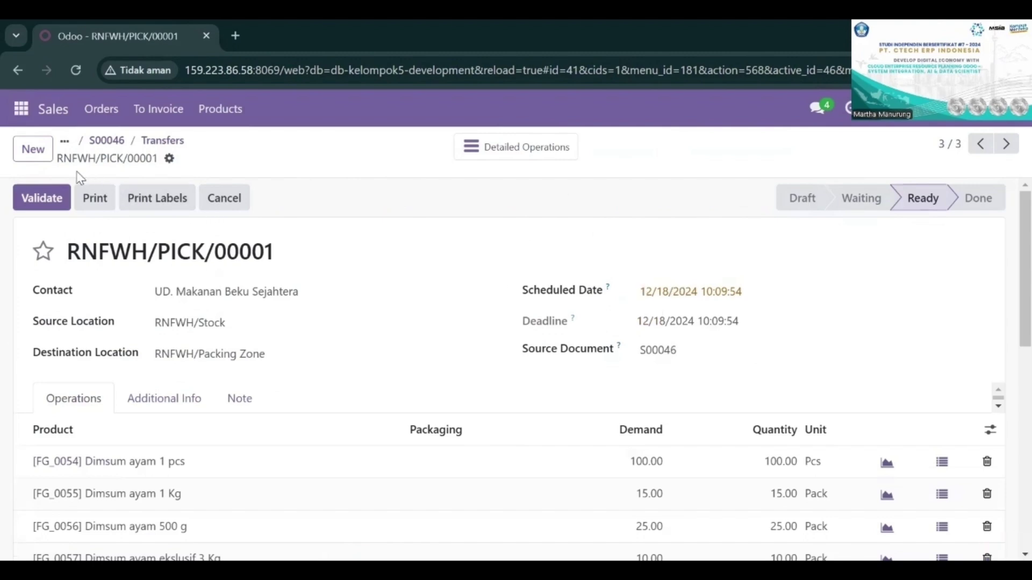
left_click(52, 193)
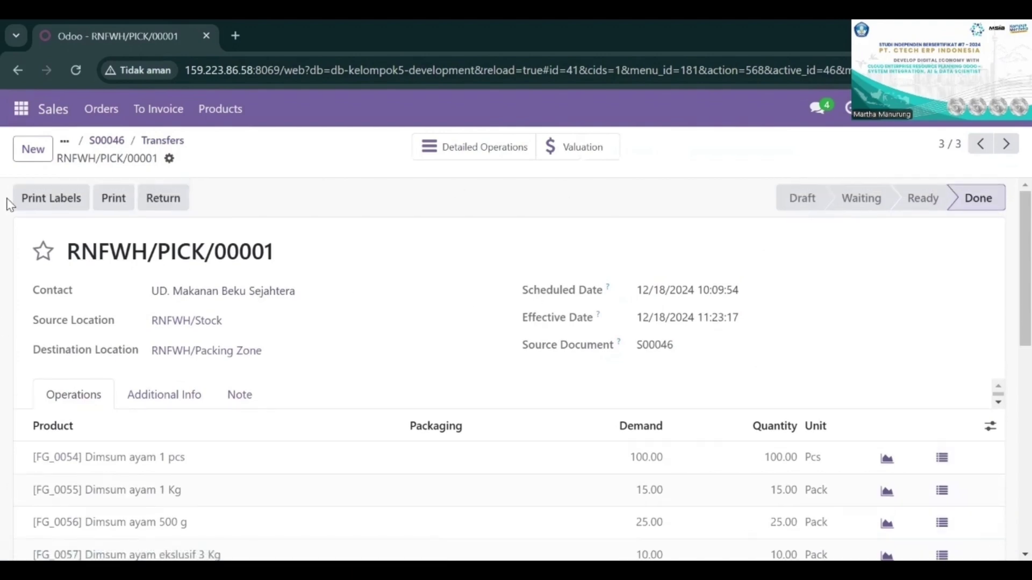
Step: Go back to the S00046 transfers, open RNFWH/PACK/00001, review its demand and quantities, and validate it
left_click(18, 69)
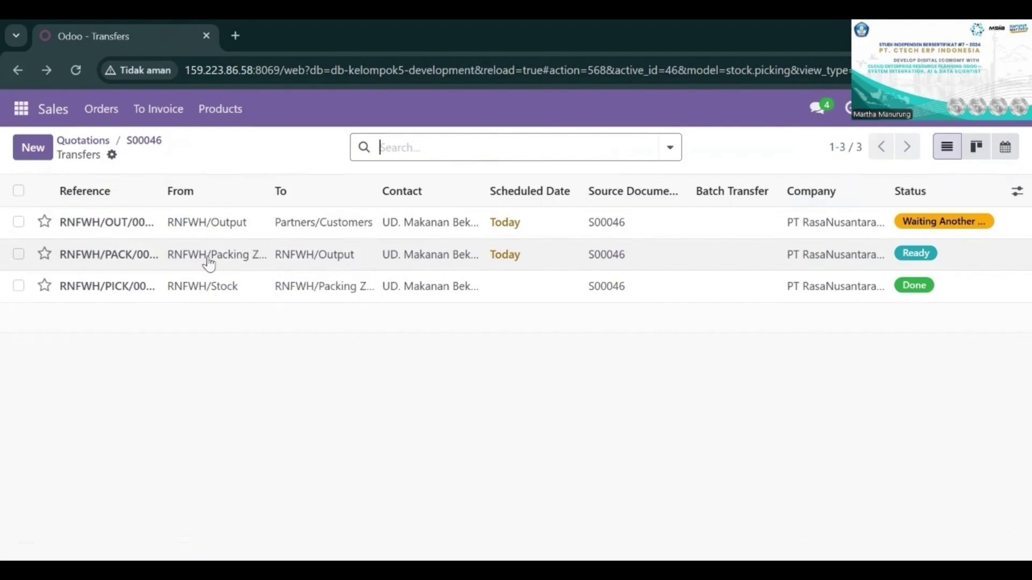
left_click(467, 269)
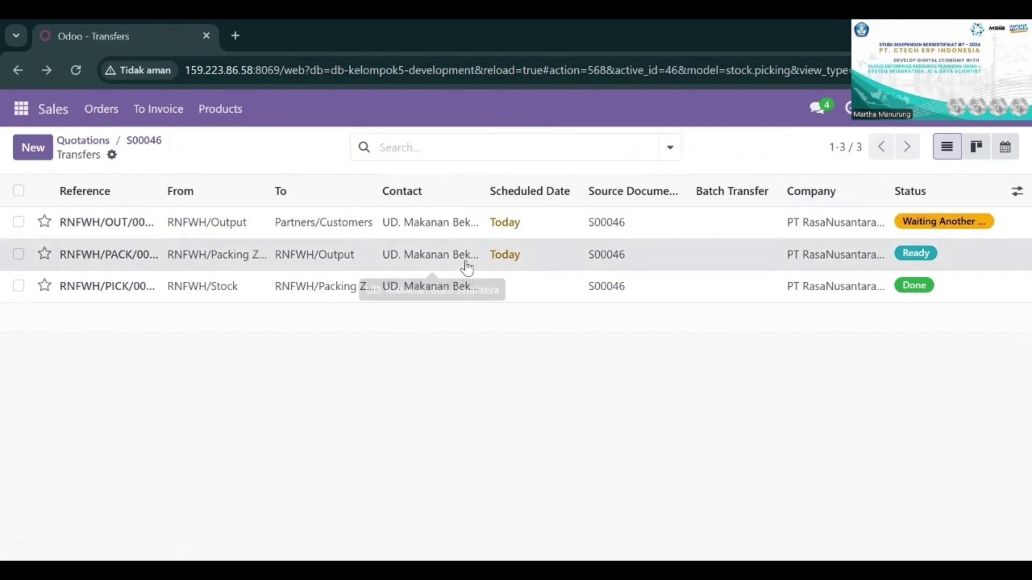
scroll(469, 267, "down", 1)
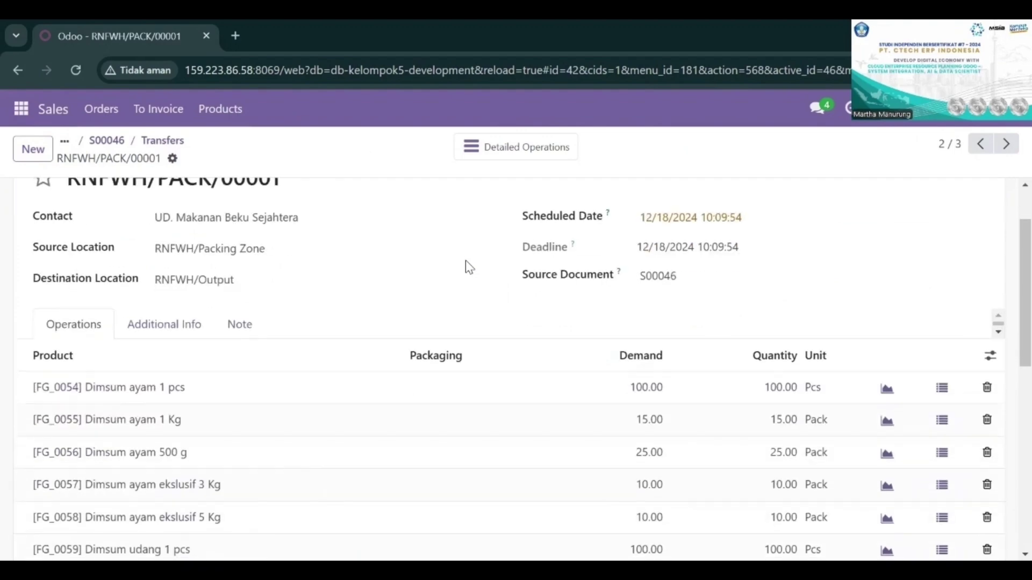
scroll(467, 265, "up", 1)
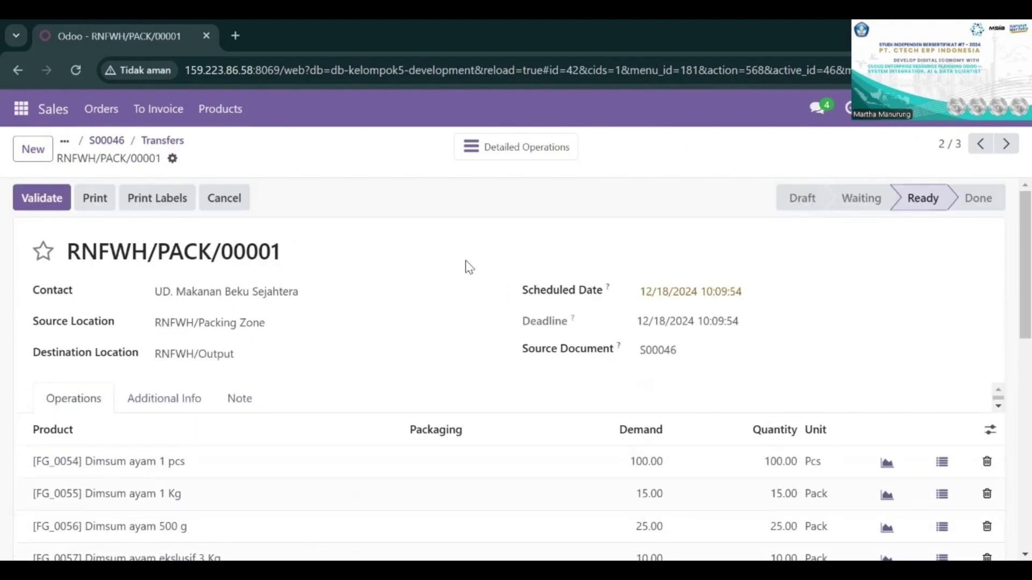
left_click(42, 198)
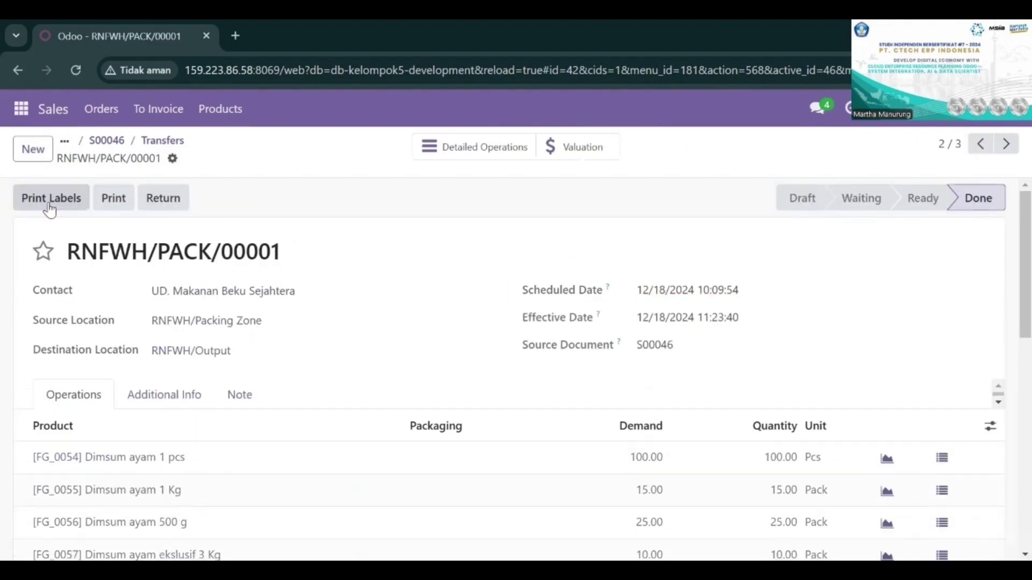
Step: Go back to the S00046 transfers, open the RNFWH/OUT/00003 delivery, review its product lines, and validate it
left_click(15, 75)
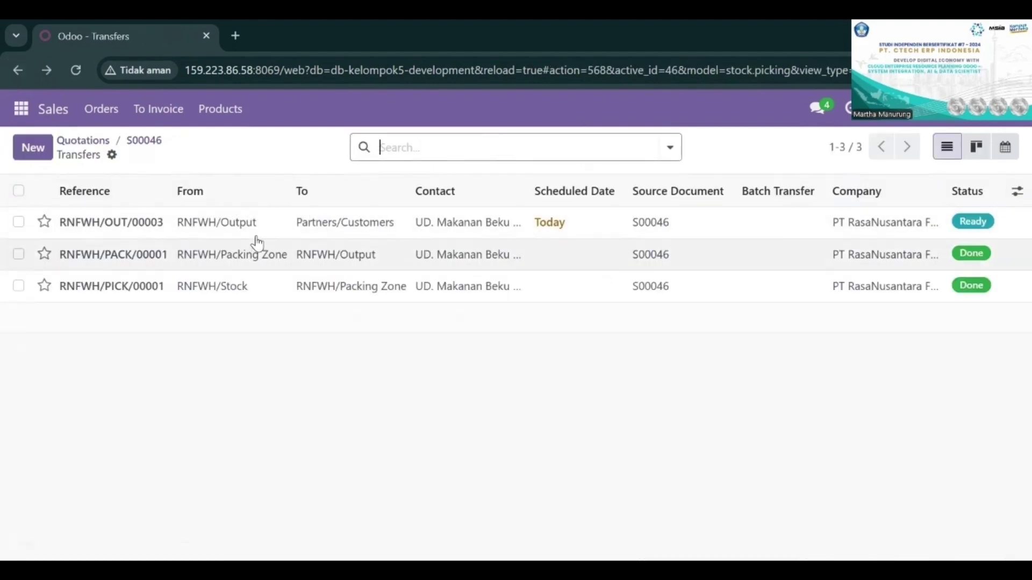
left_click(586, 237)
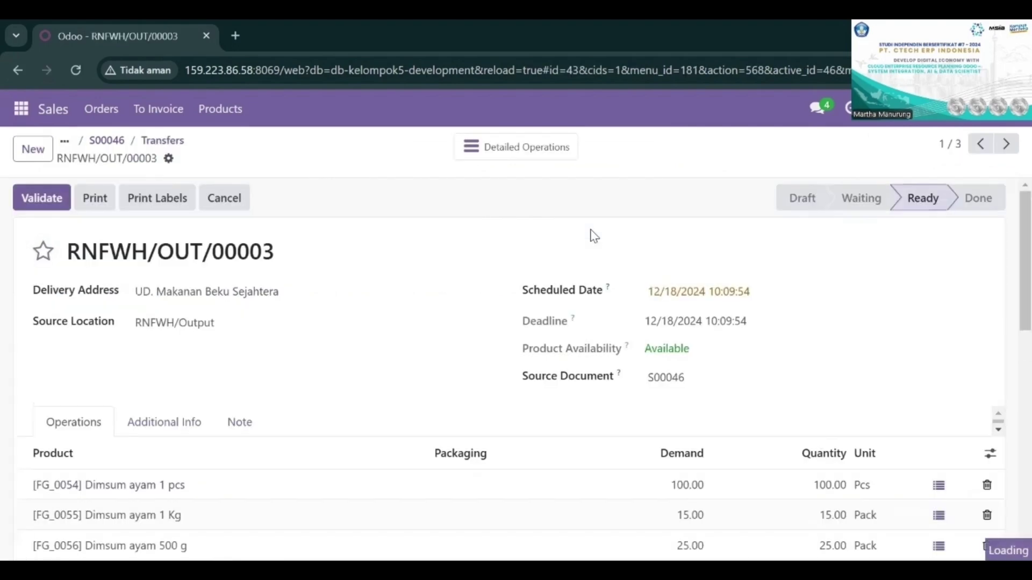
scroll(594, 236, "down", 3)
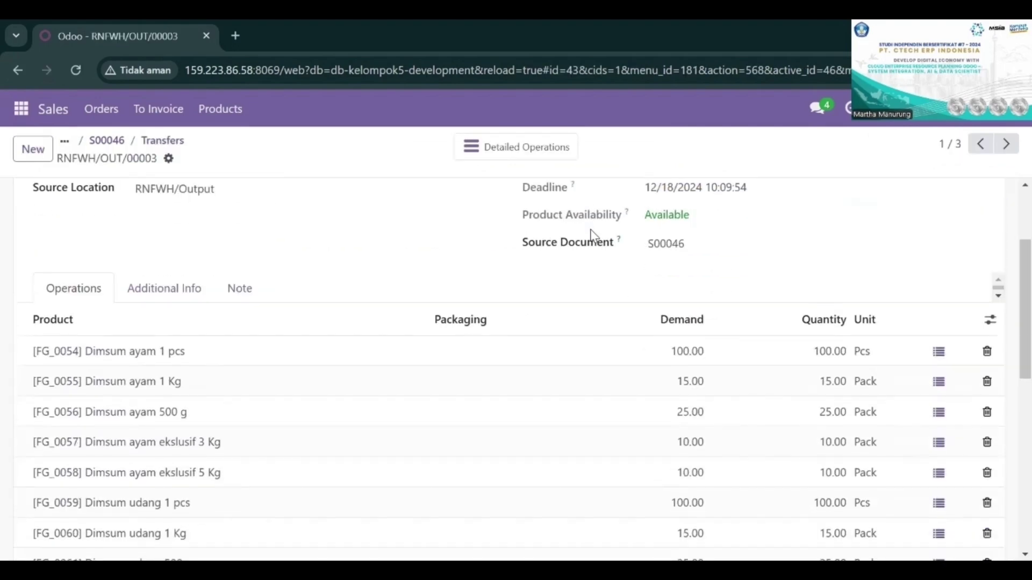
scroll(591, 237, "up", 3)
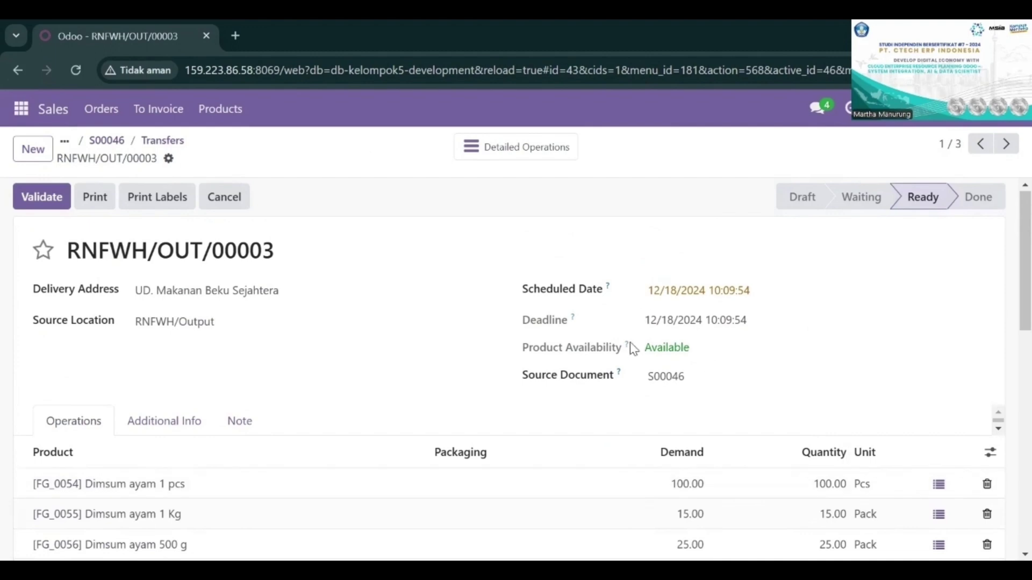
left_click(47, 200)
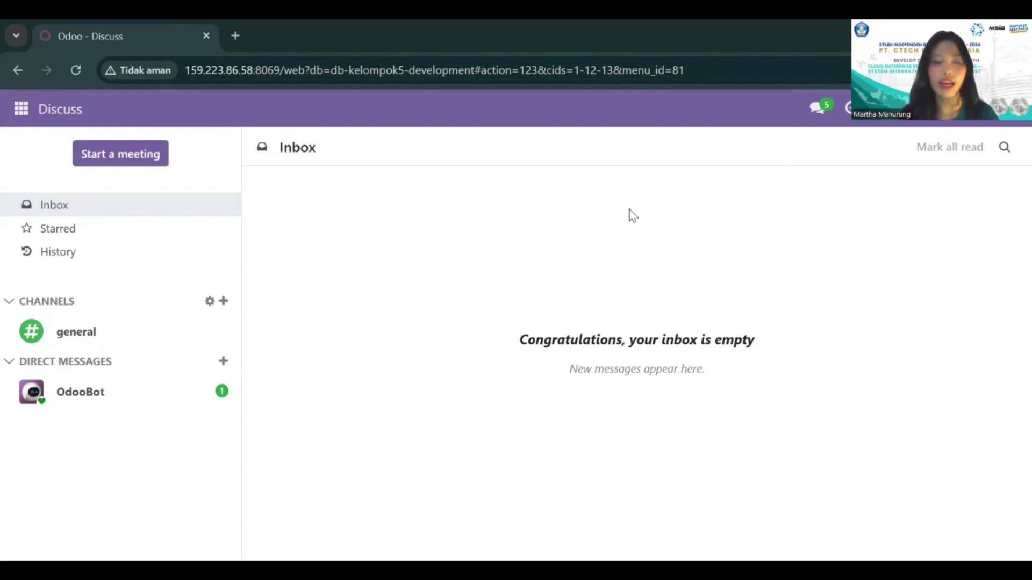
Step: Open the deliveries list in Inventory, remove the Deliveries filter, and search the transfers for S00047
left_click(20, 111)
left_click(43, 318)
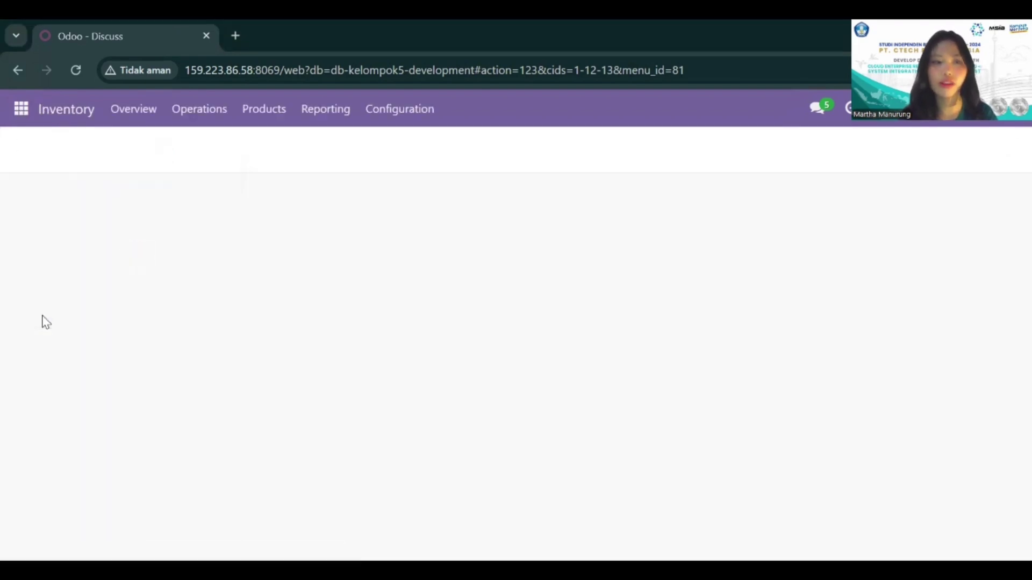
left_click(194, 121)
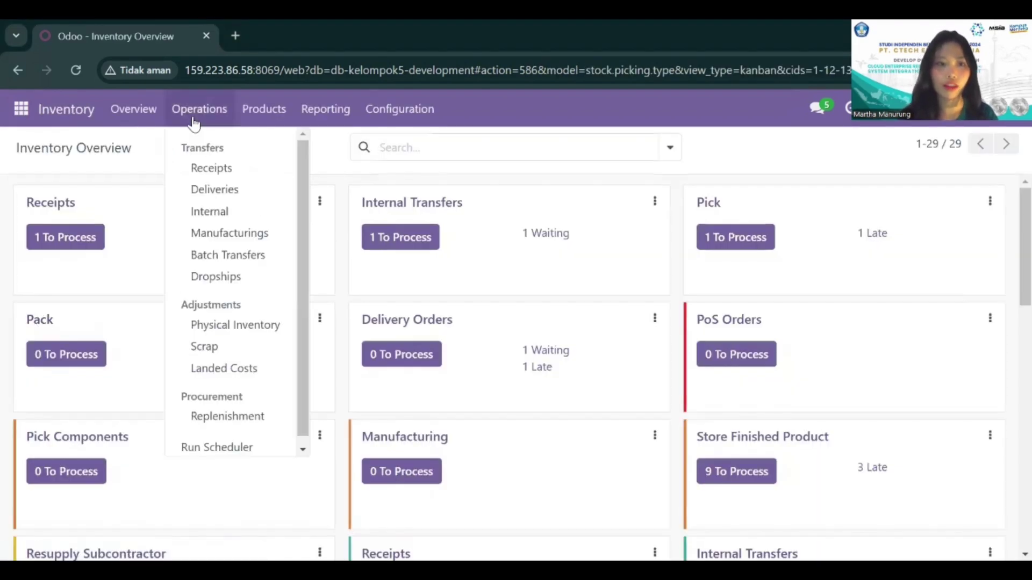
left_click(215, 189)
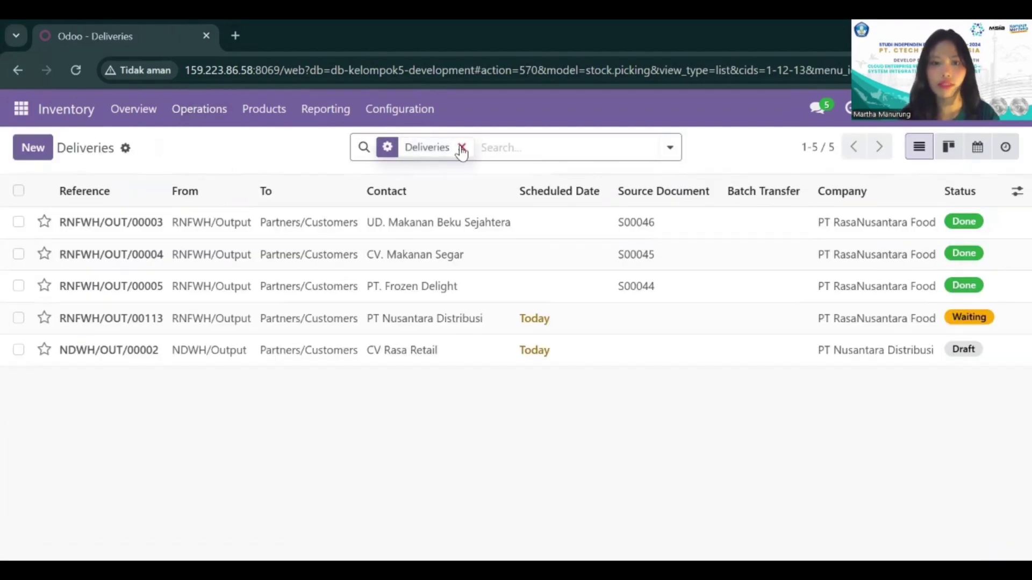
left_click(461, 148)
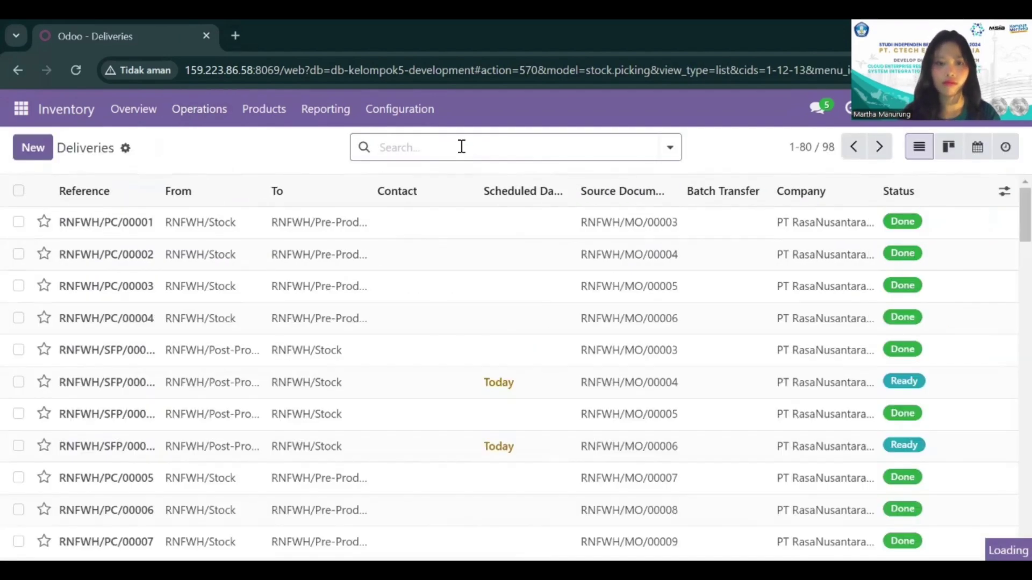
type("S00047")
key("Return")
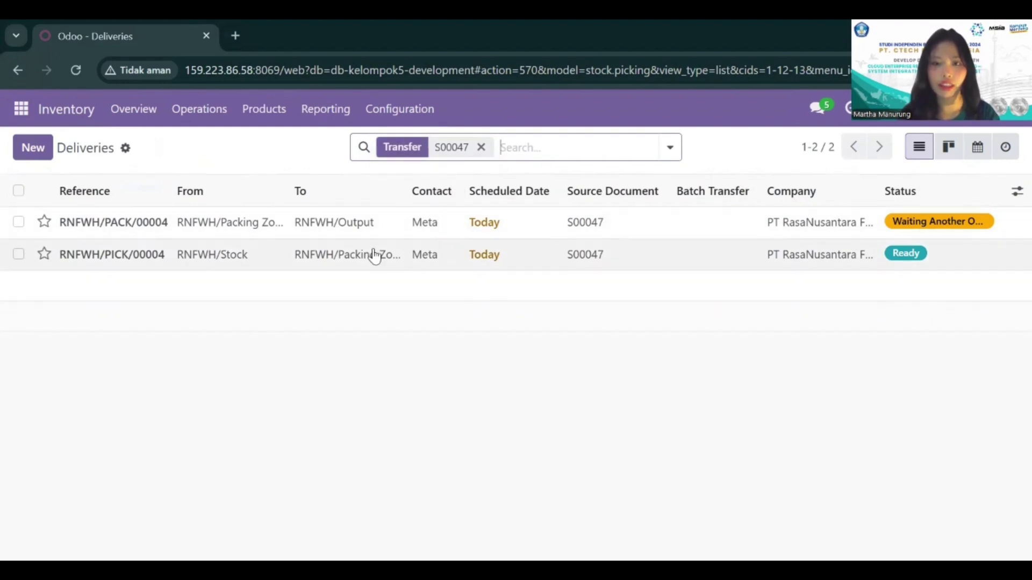
Step: Open the picking RNFWH/PICK/00004 for S00047, review its locations, demand and quantities, and validate it
left_click(653, 264)
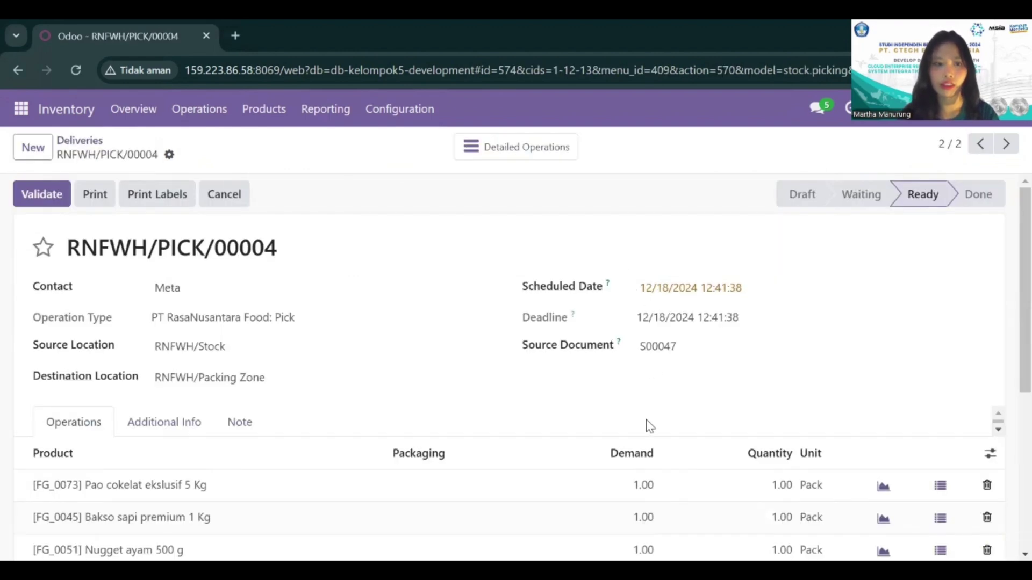
scroll(532, 428, "down", 3)
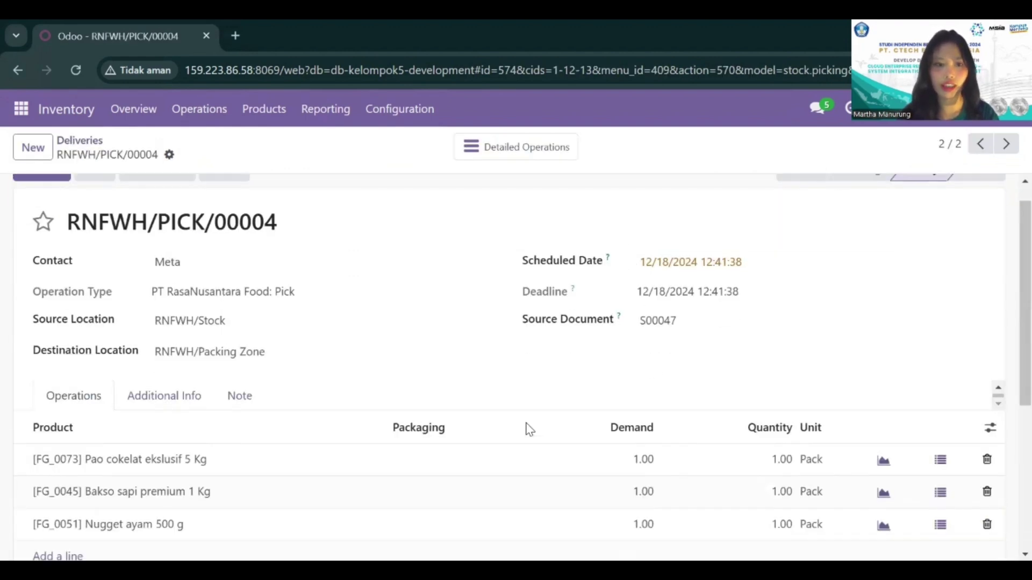
scroll(527, 430, "up", 3)
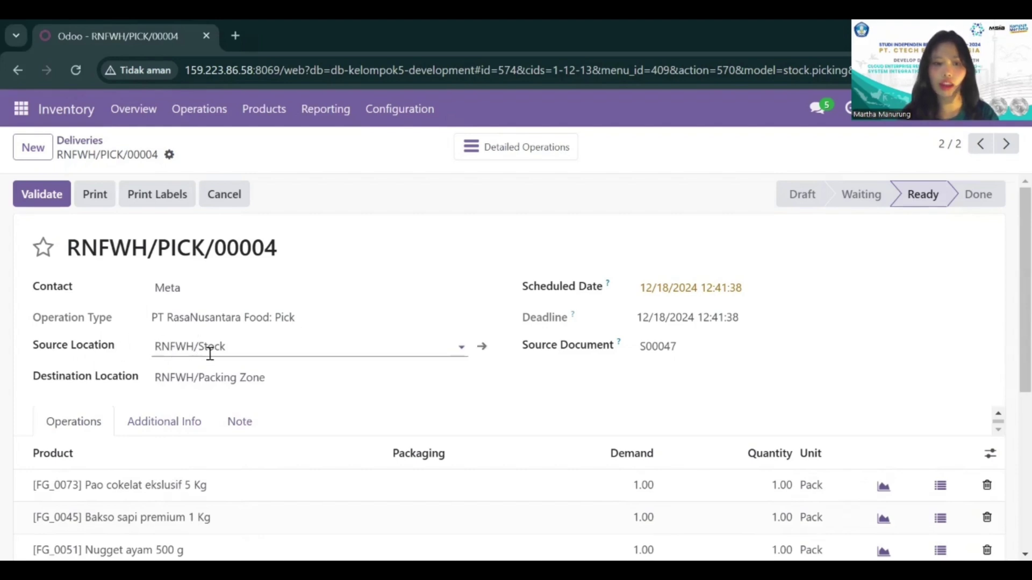
scroll(212, 354, "down", 1)
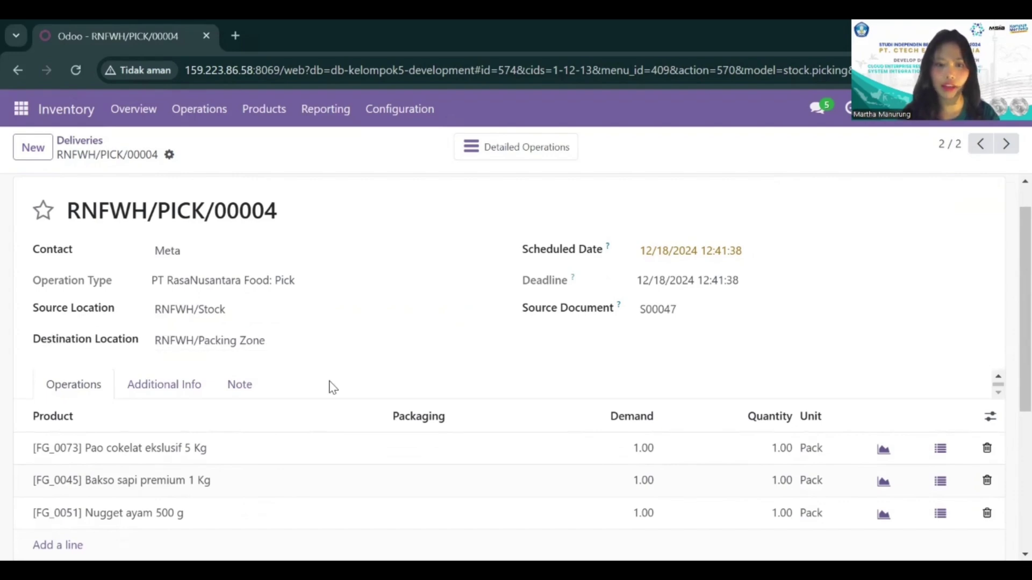
scroll(330, 387, "down", 2)
scroll(330, 387, "up", 2)
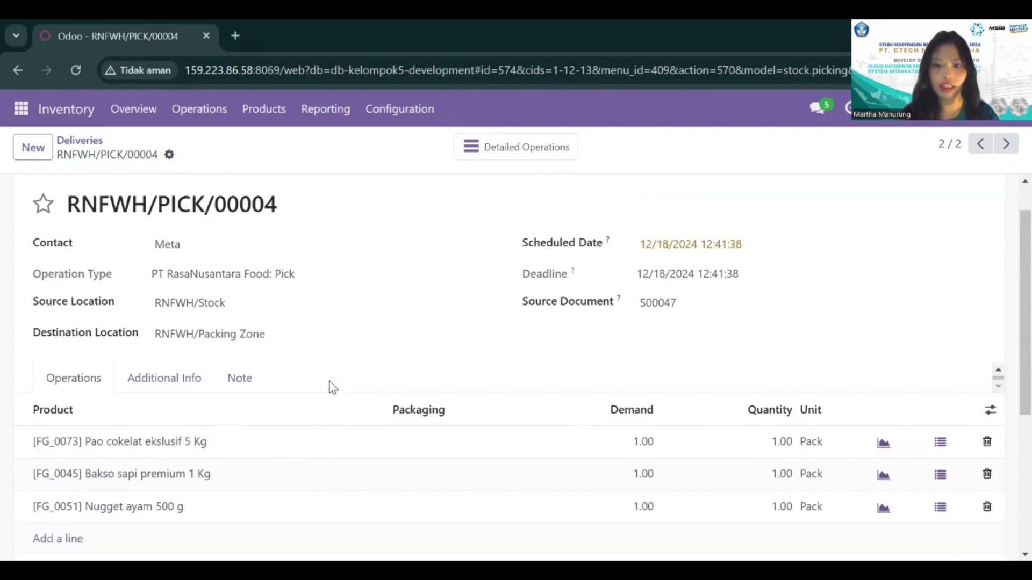
scroll(331, 387, "down", 2)
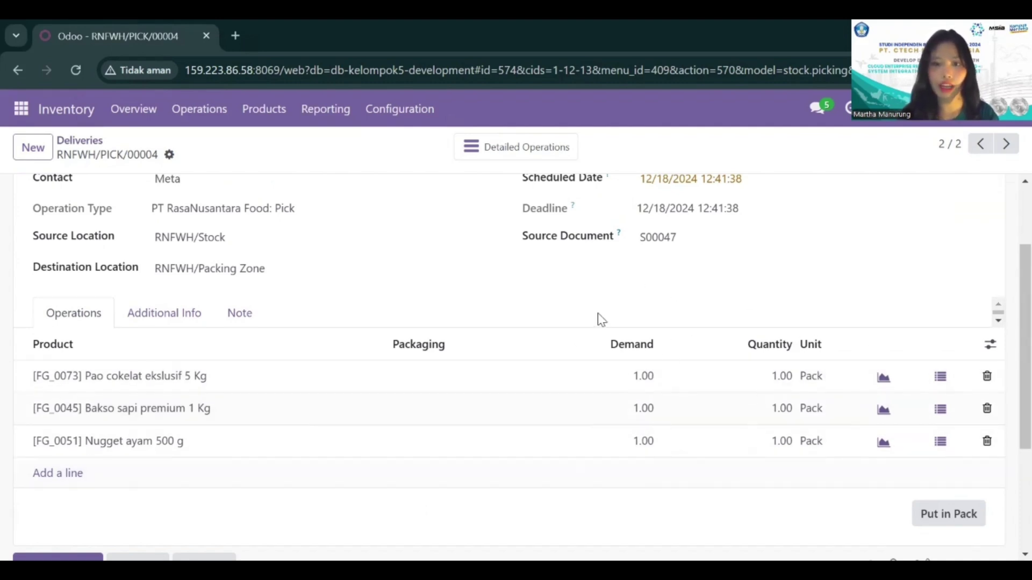
scroll(601, 319, "up", 2)
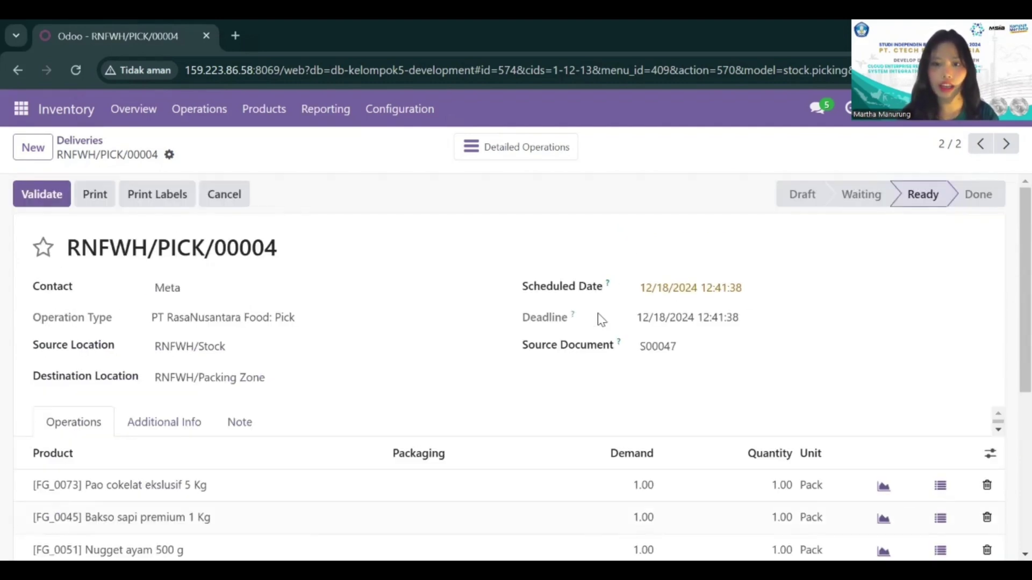
left_click(52, 199)
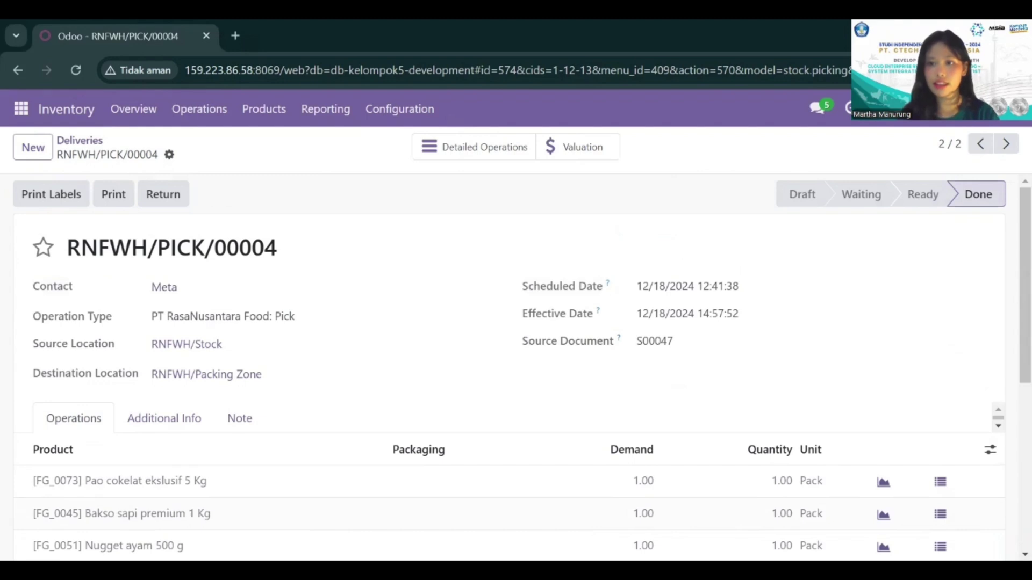
Step: View the detailed operations of RNFWH/PICK/00004 and return to the transfer
mouse_move(923, 194)
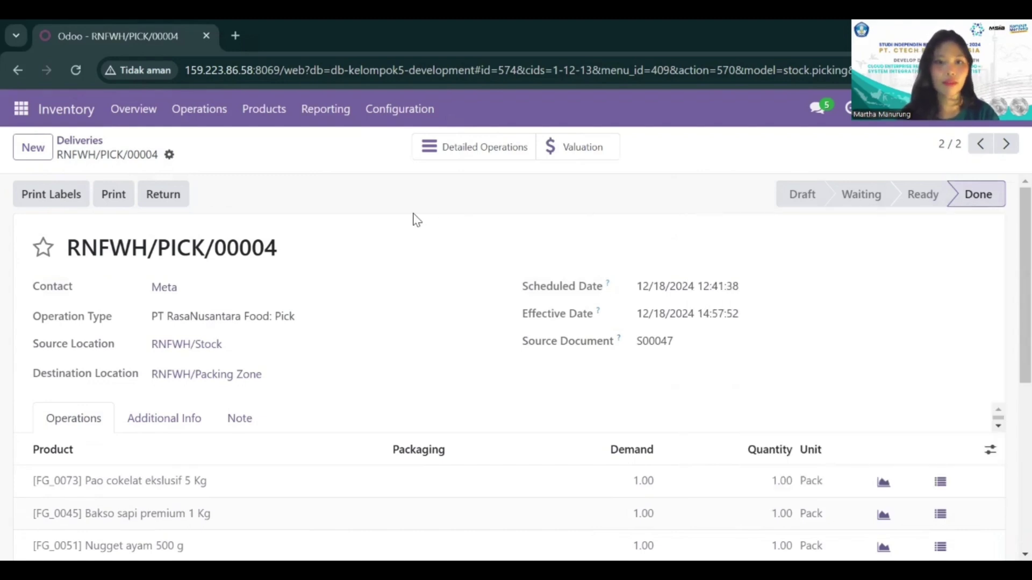
left_click(501, 153)
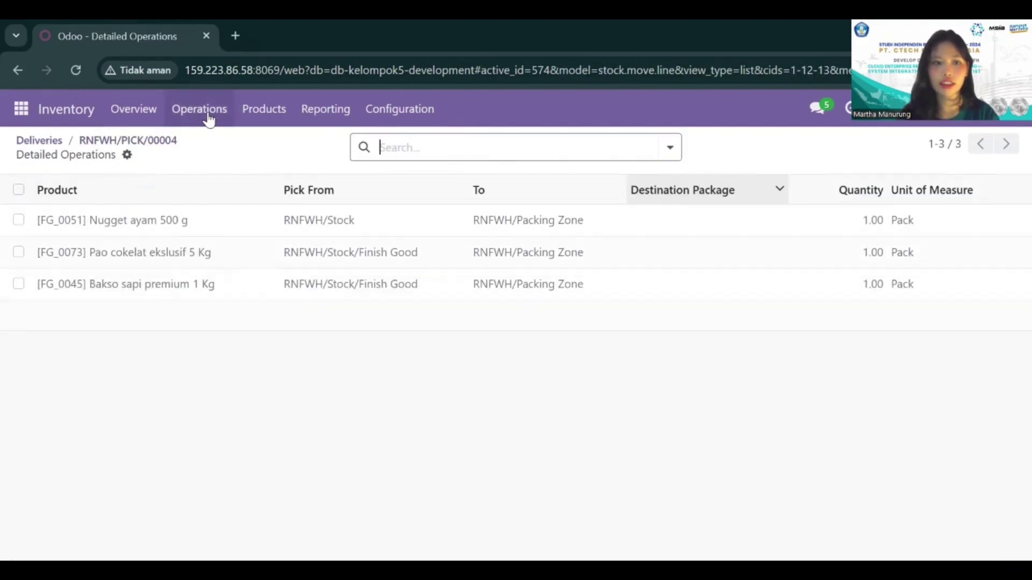
left_click(27, 65)
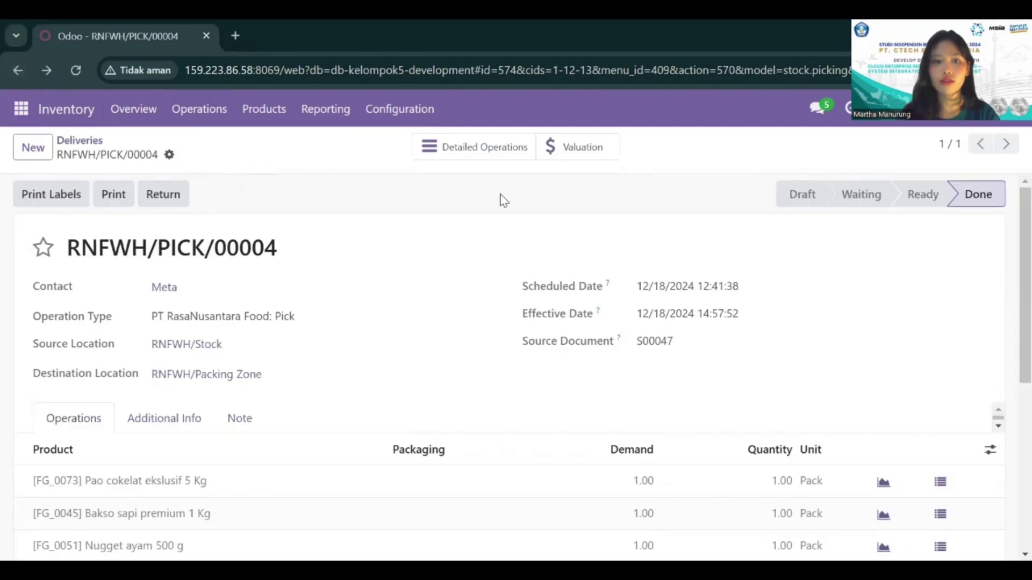
Step: Check the stock valuation of RNFWH/PICK/00004 with the Product grouping removed, and return to the transfer
left_click(574, 148)
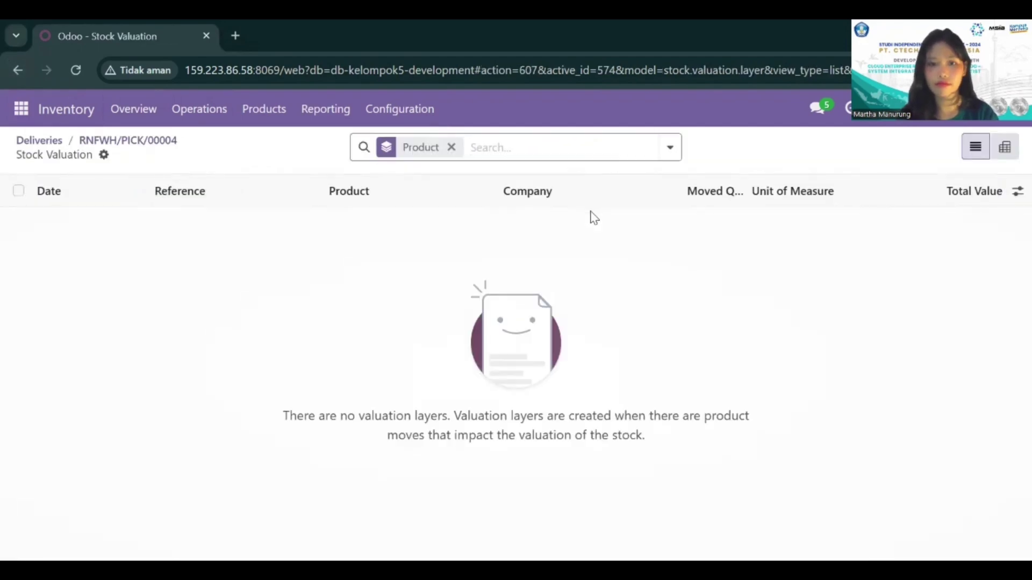
left_click(452, 147)
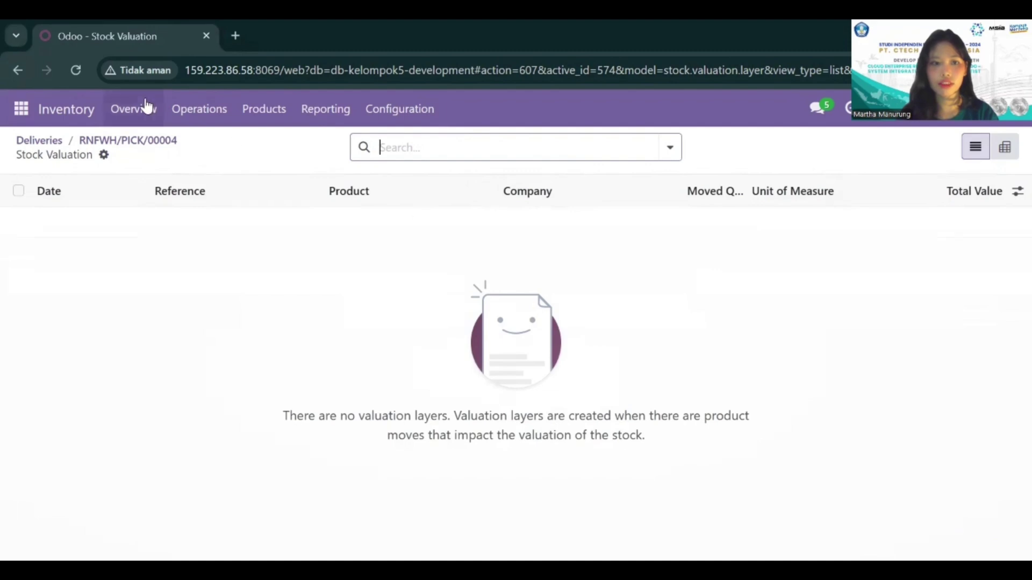
left_click(10, 68)
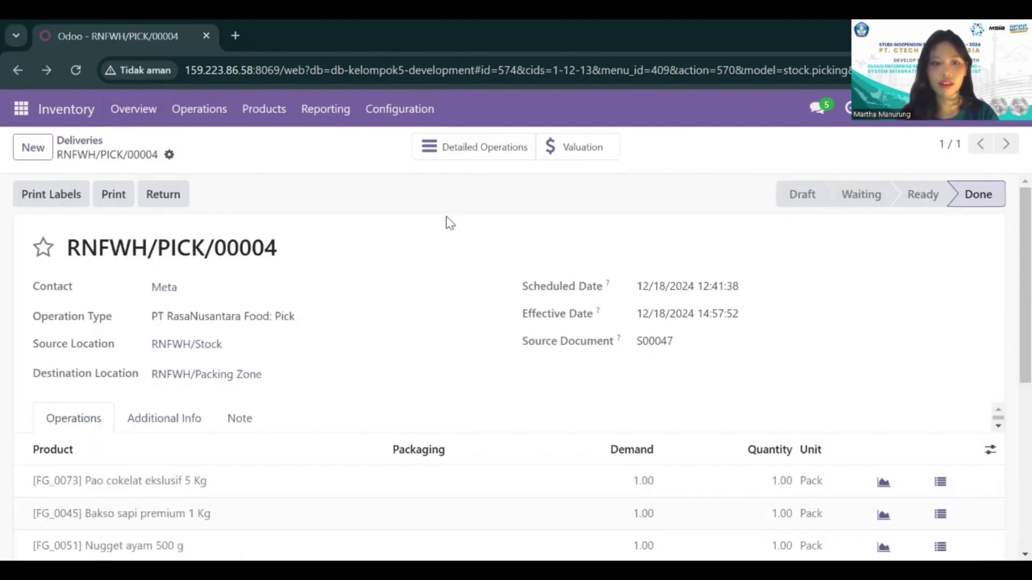
Step: Return to the deliveries list, remove the Deliveries filter, and search the transfers for S00047
left_click(19, 71)
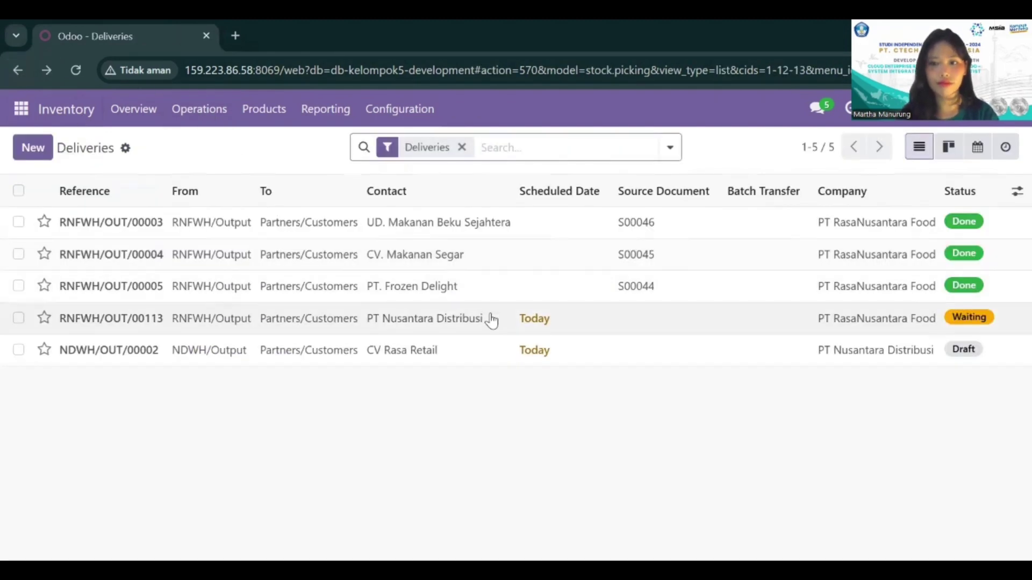
left_click(461, 148)
type("S00047")
key("Return")
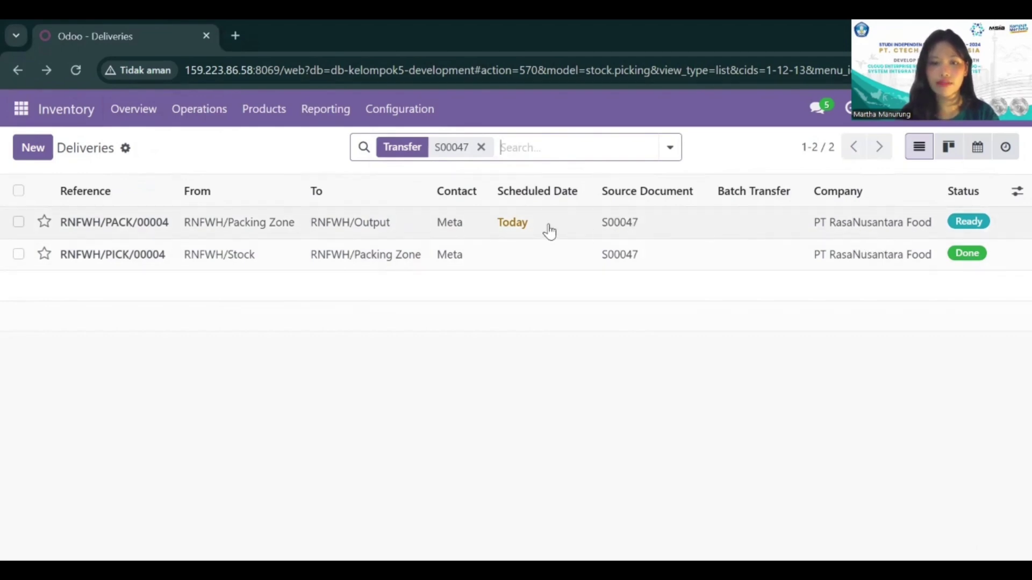
Step: Open the packing transfer RNFWH/PACK/00004 for S00047, review its locations and product quantities, and validate it
left_click(551, 230)
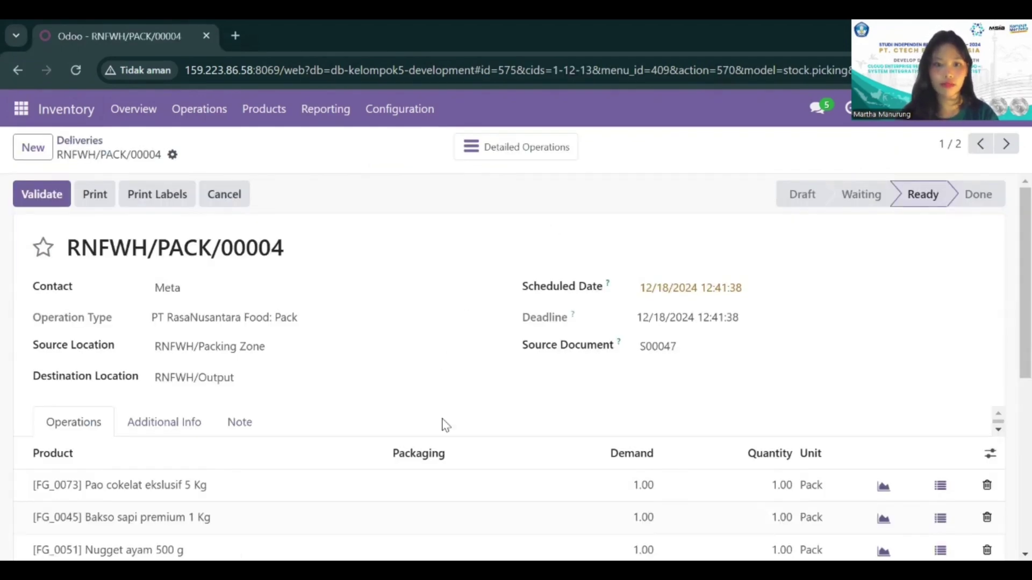
scroll(495, 488, "down", 3)
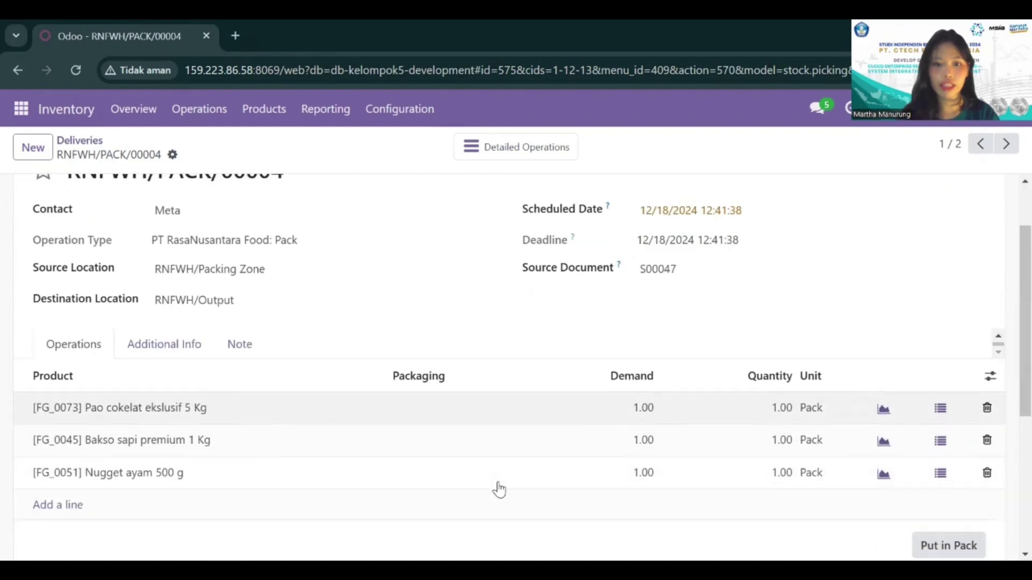
scroll(497, 486, "up", 1)
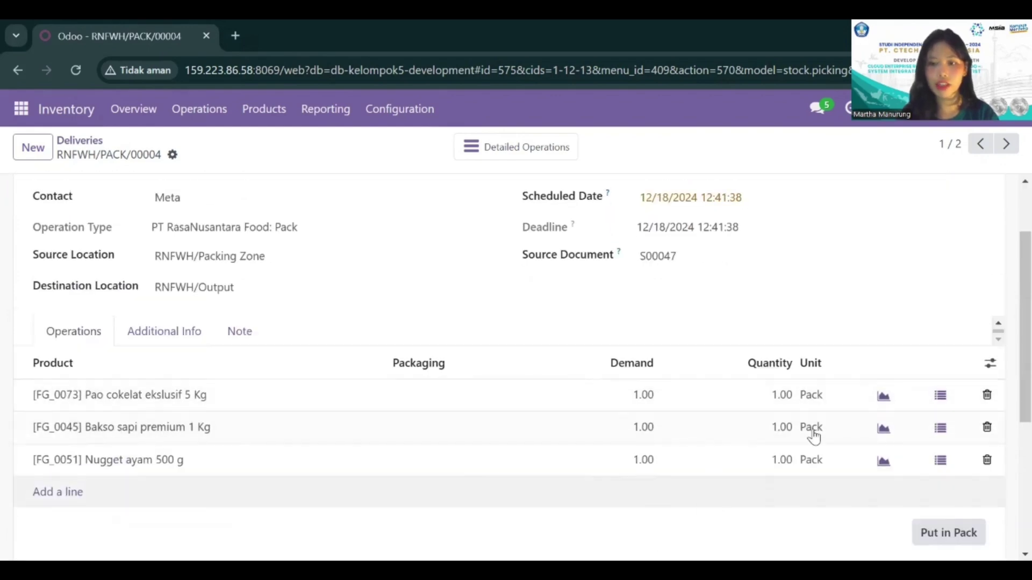
scroll(652, 356, "up", 2)
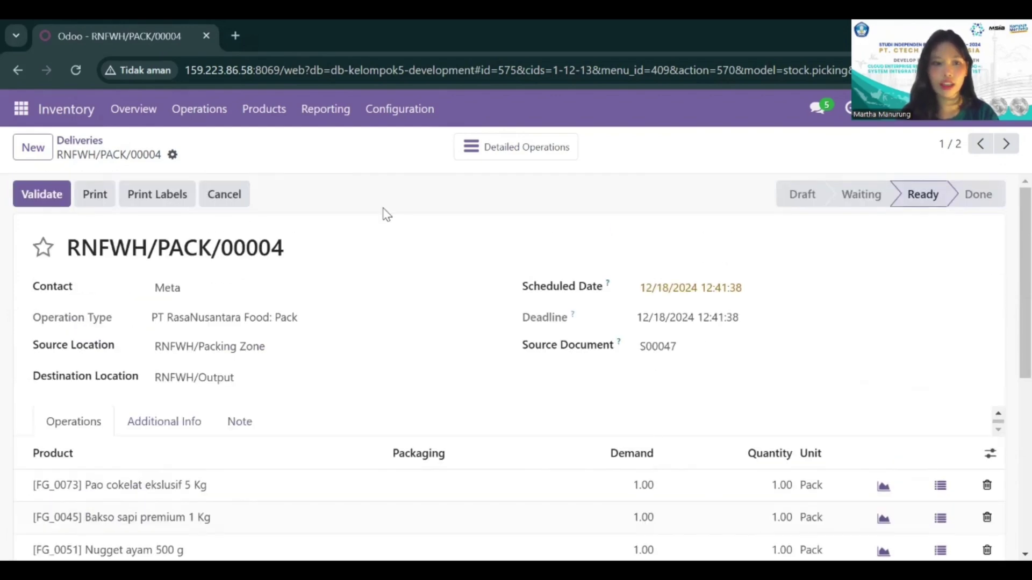
left_click(48, 192)
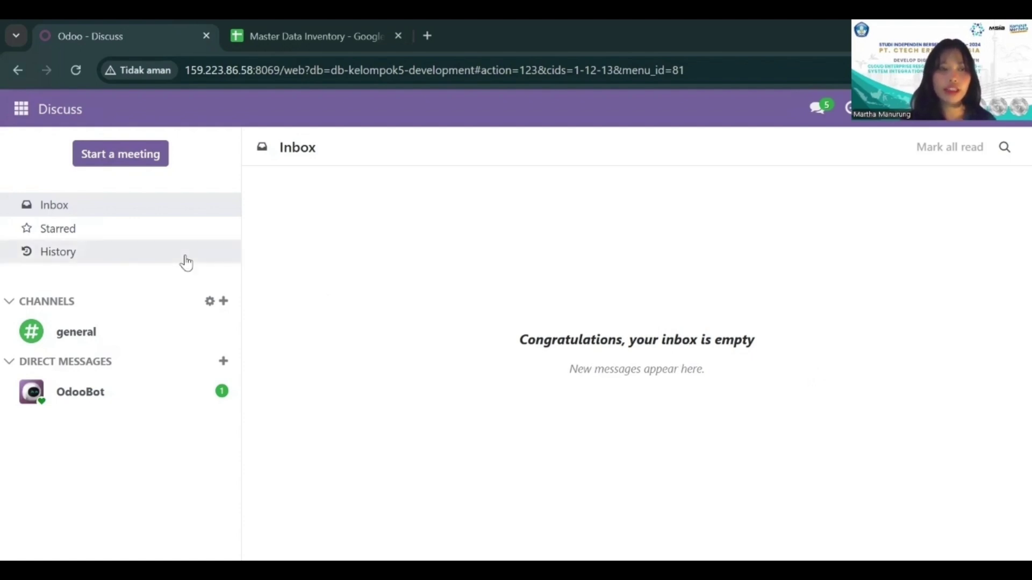
Step: Open the delivery order RNFWH/OUT/00113 for PT Nusantara Distribusi from the Inventory deliveries list and review its product lines
left_click(24, 127)
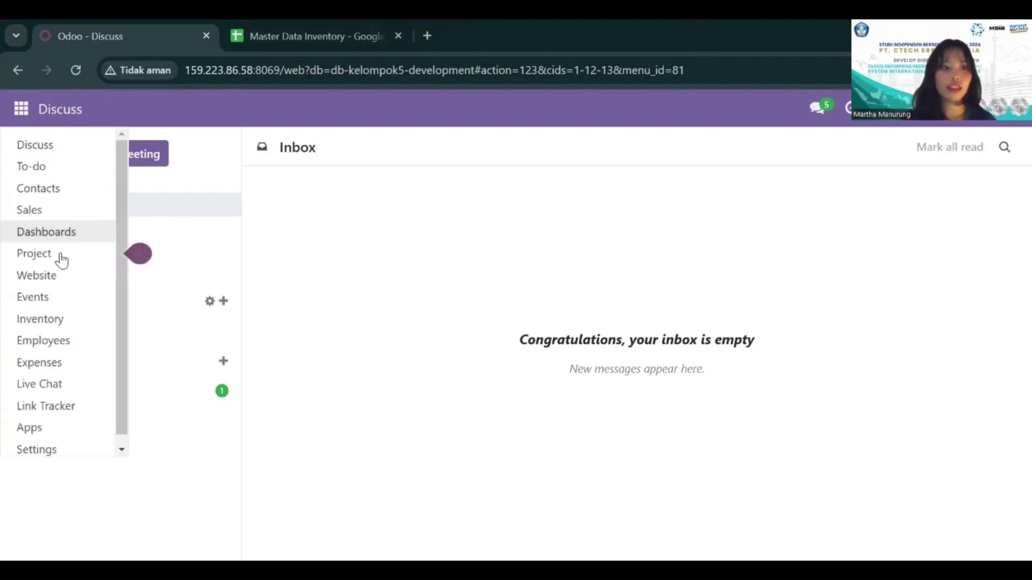
left_click(71, 321)
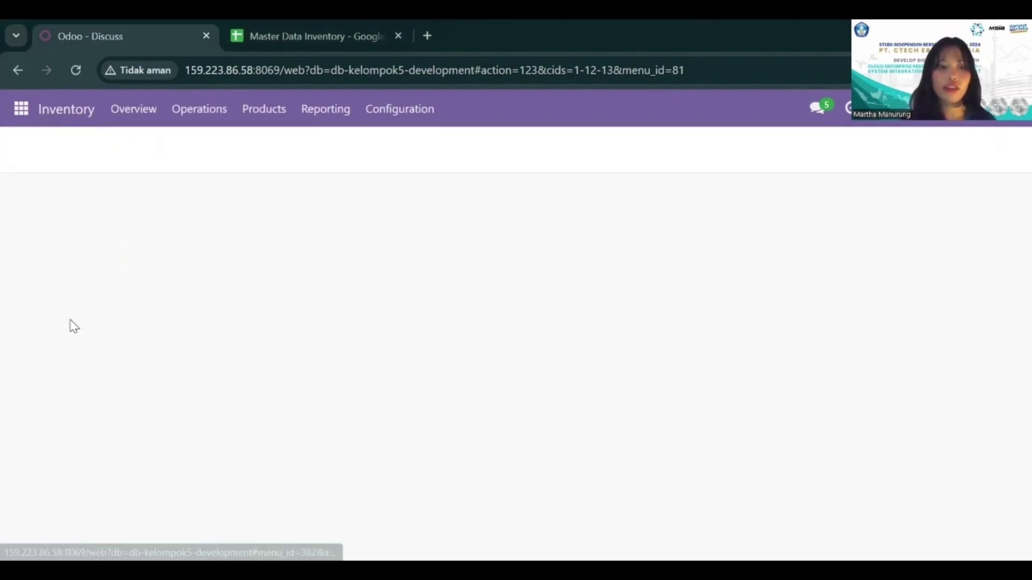
left_click(195, 110)
left_click(221, 190)
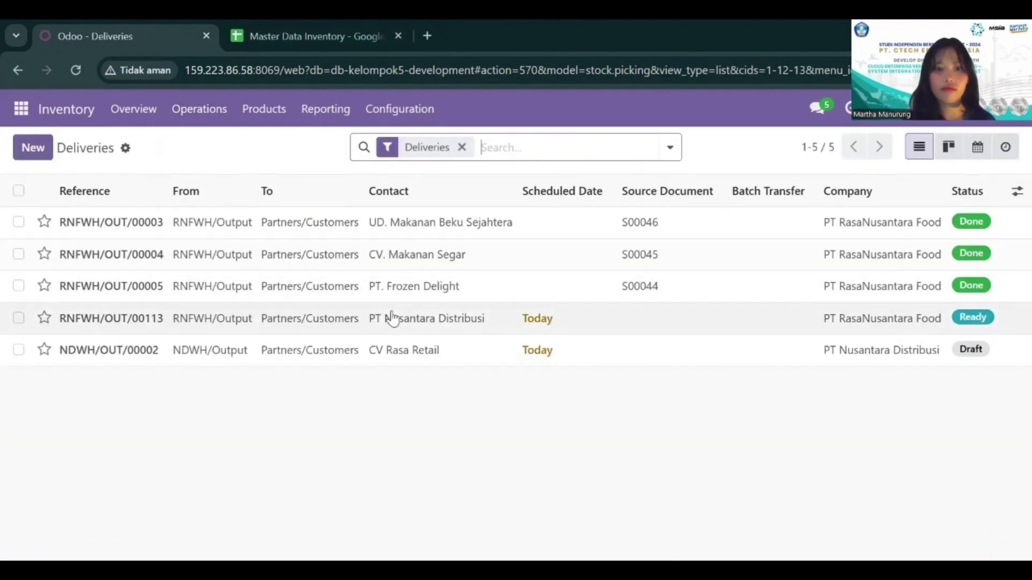
left_click(392, 318)
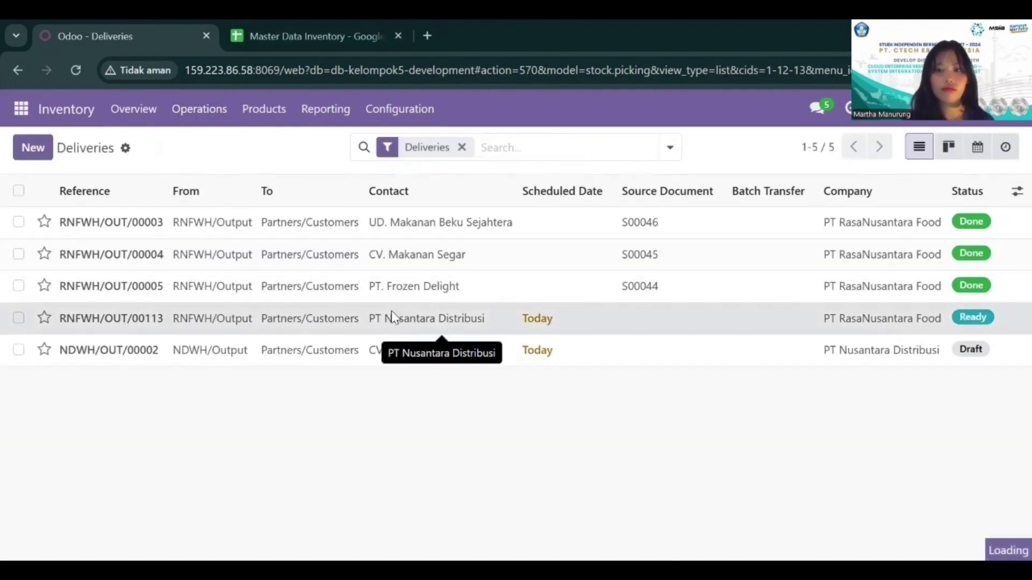
scroll(391, 310, "down", 3)
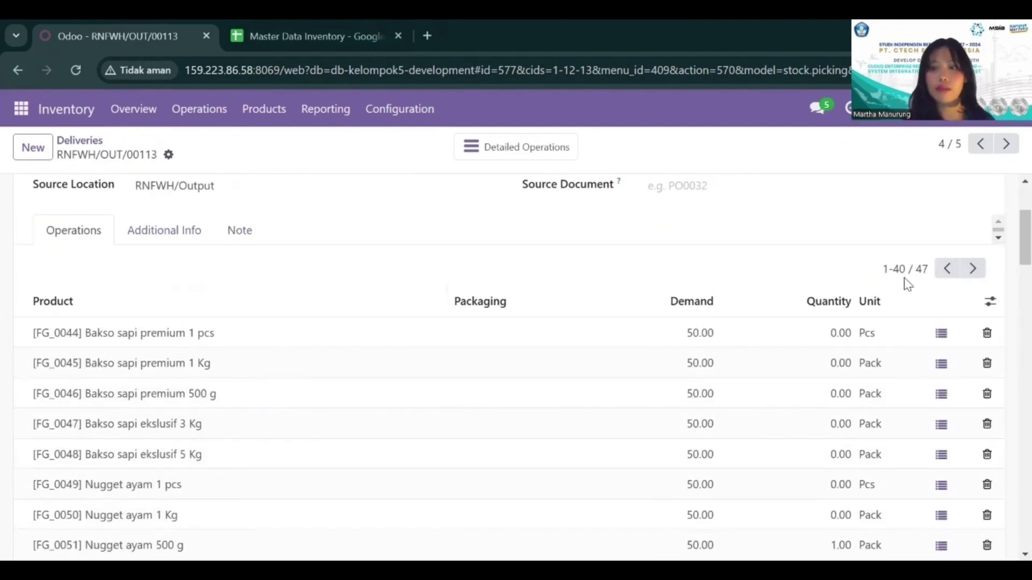
scroll(418, 366, "down", 1)
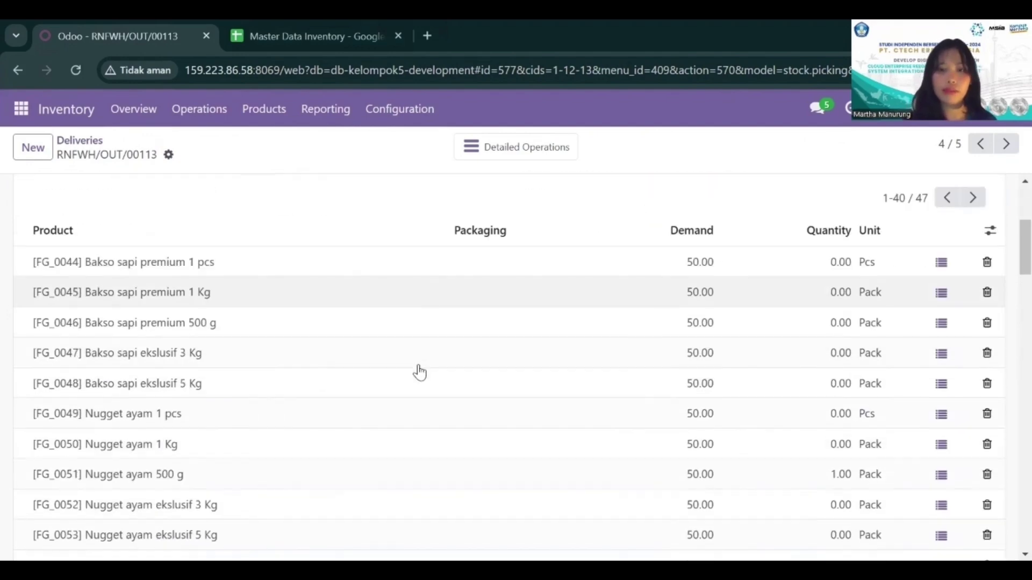
scroll(418, 367, "up", 4)
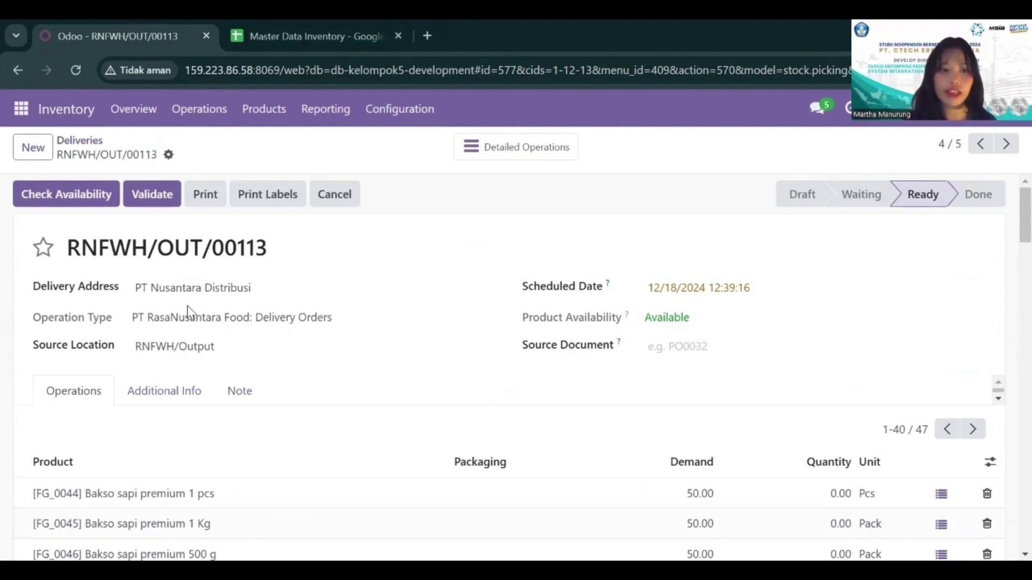
Step: Review the shipping and other additional information of RNFWH/OUT/00113 and return to its operations
scroll(215, 310, "down", 1)
left_click(168, 311)
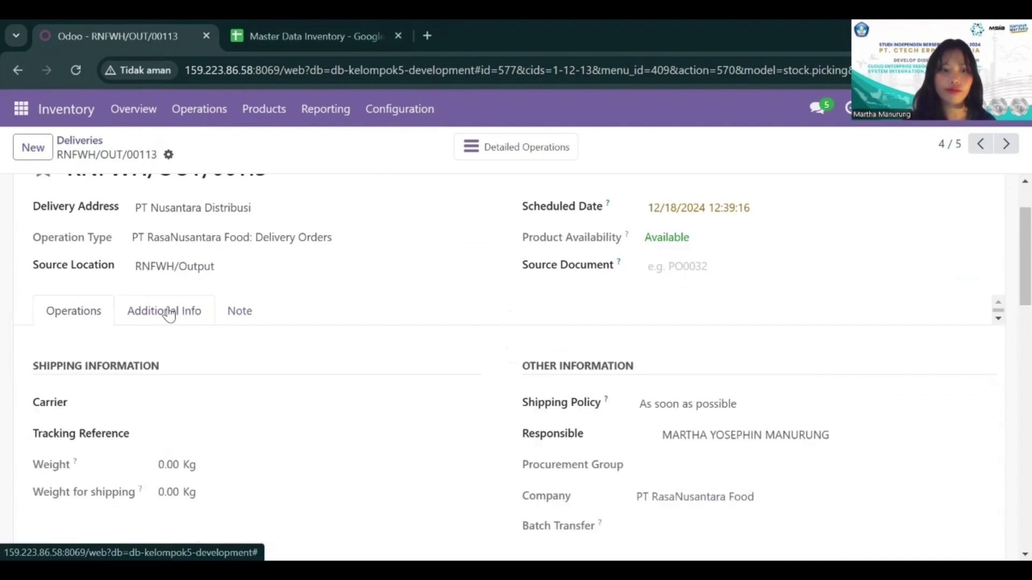
scroll(366, 389, "down", 2)
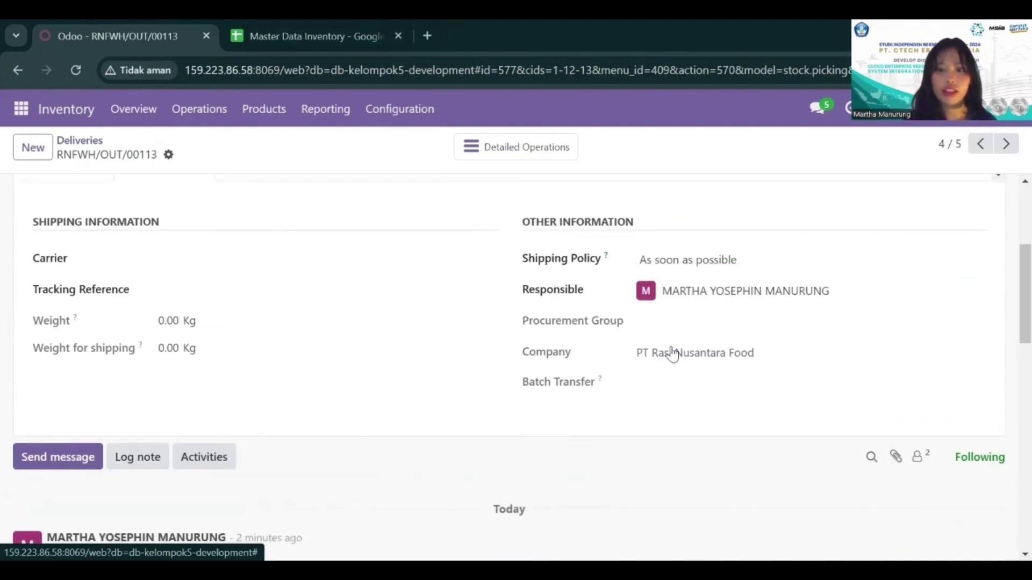
scroll(156, 273, "up", 4)
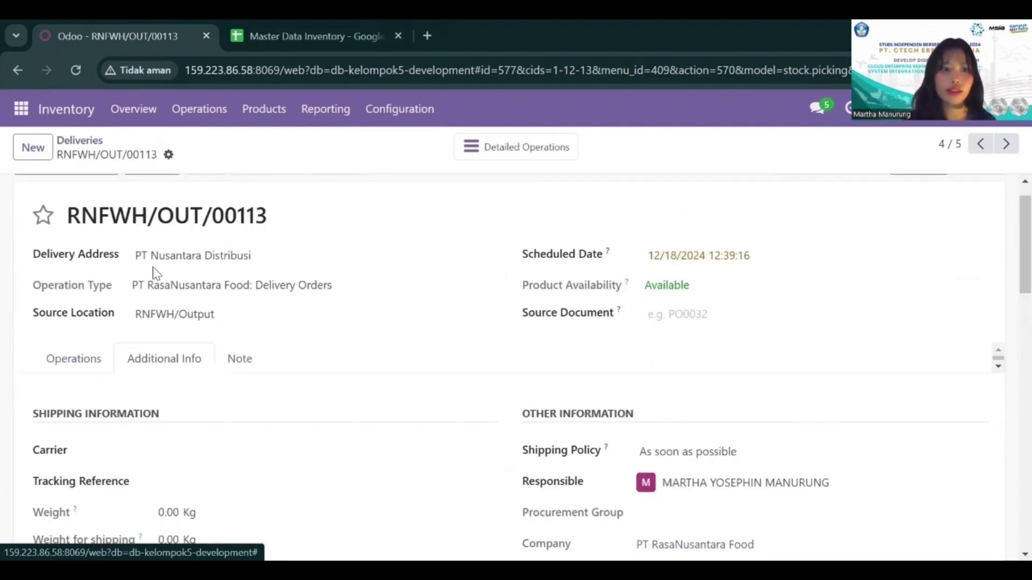
left_click(49, 369)
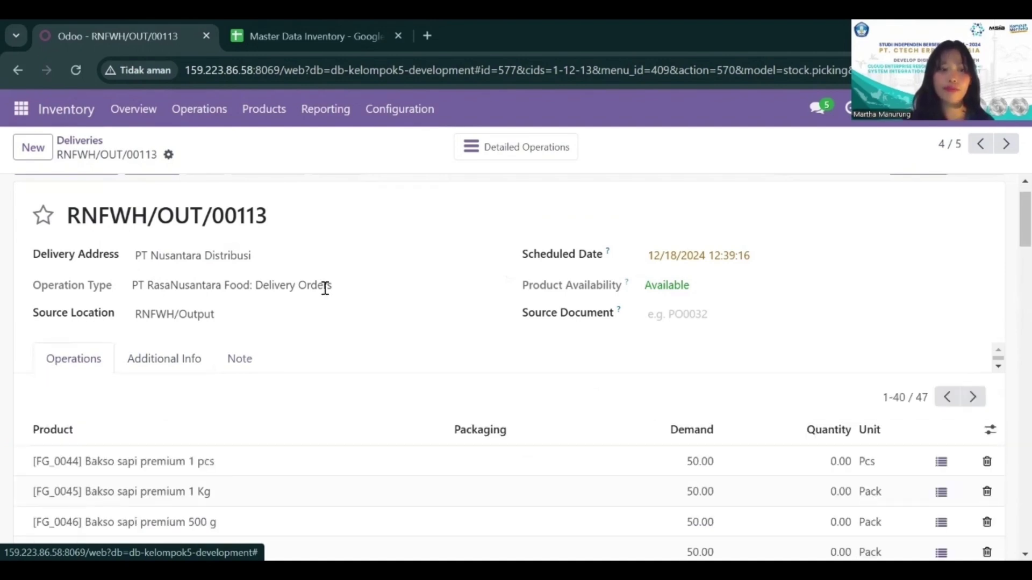
Step: Set the quantity to 50 for all Bakso sapi lines, FG_0044 to FG_0048, in RNFWH/OUT/00113
scroll(325, 288, "down", 2)
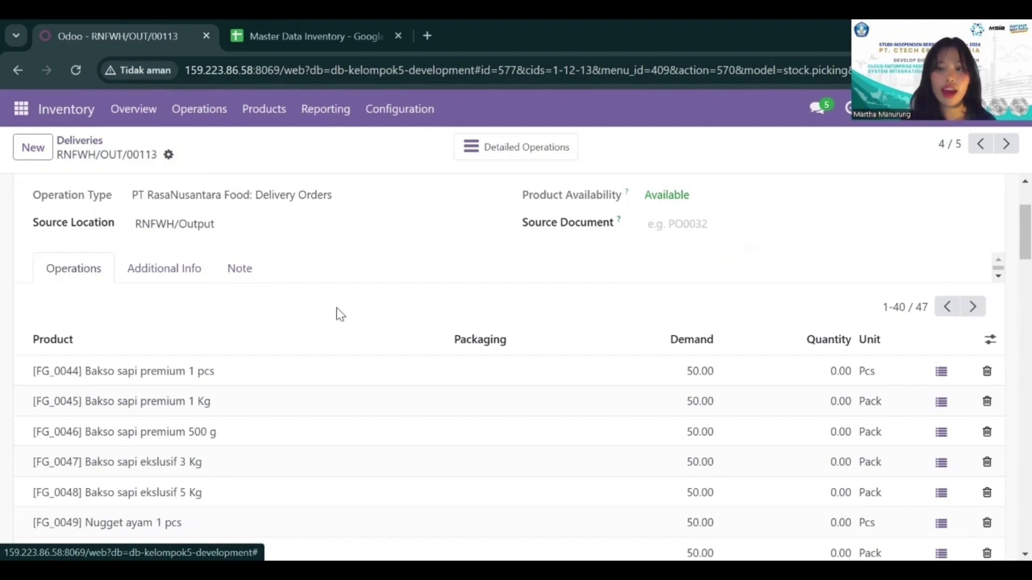
scroll(562, 357, "down", 1)
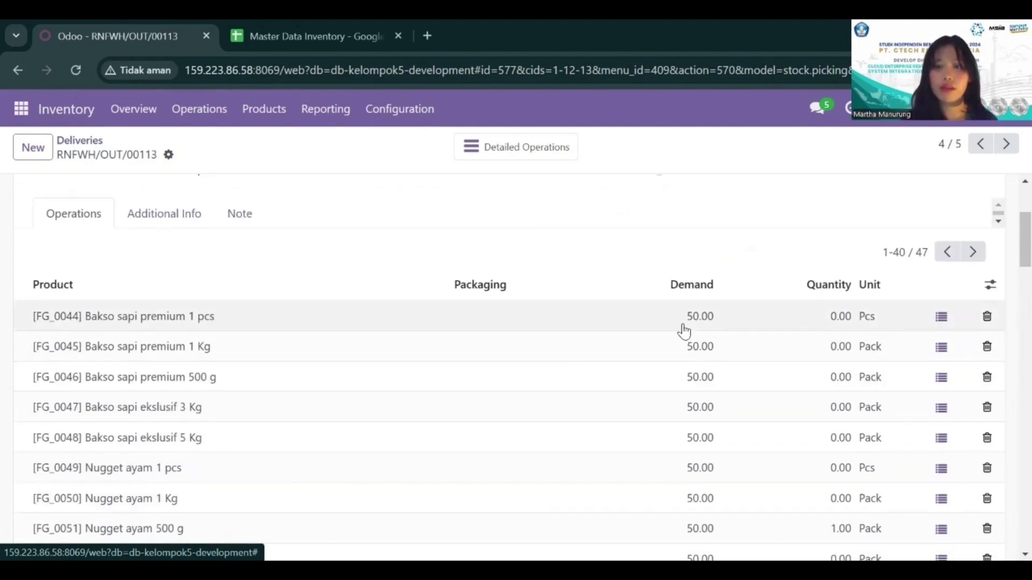
left_click(841, 316)
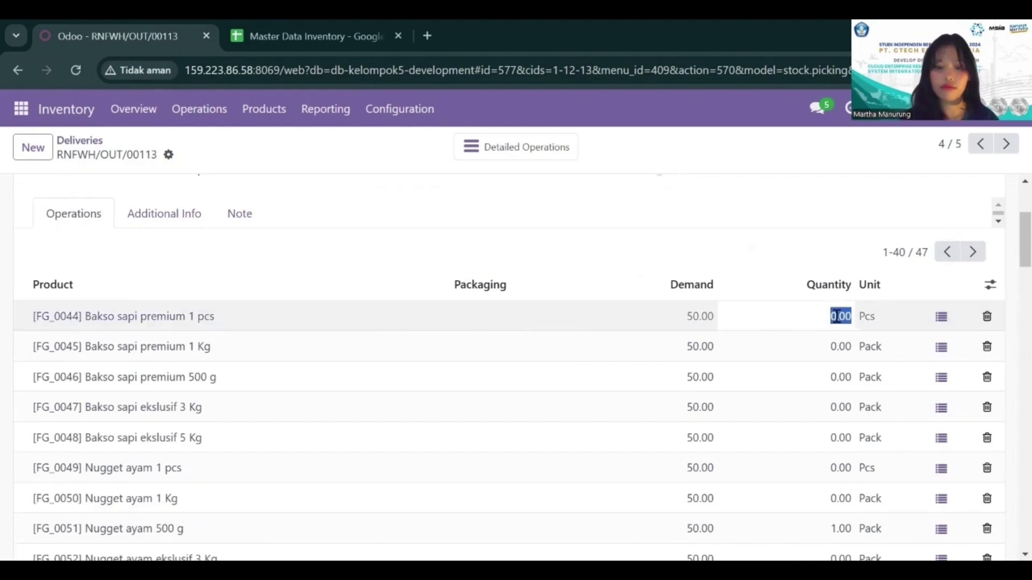
type("50")
left_click(837, 345)
type("50")
left_click(836, 371)
type("50")
left_click(836, 409)
type("50")
scroll(836, 411, "down", 2)
left_click(841, 332)
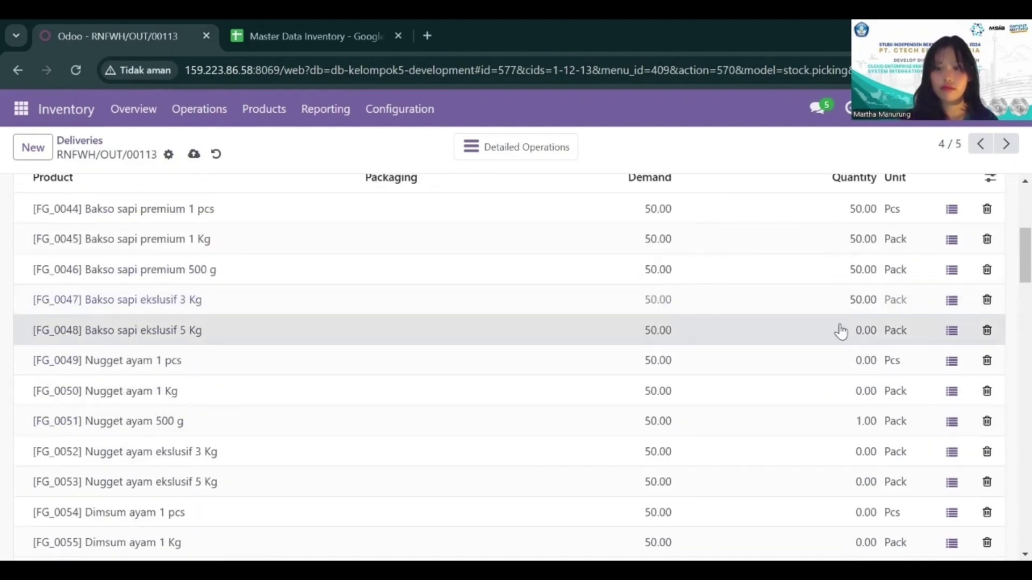
Step: Set the quantity to 50 for all Nugget ayam lines, FG_0049 to FG_0053
type("50")
left_click(861, 364)
type("50")
left_click(864, 389)
type("50")
scroll(862, 376, "down", 2)
left_click(860, 365)
Step: Set the quantity to 50 for all Dimsum ayam lines, FG_0054 to FG_0058
type("50")
left_click(856, 394)
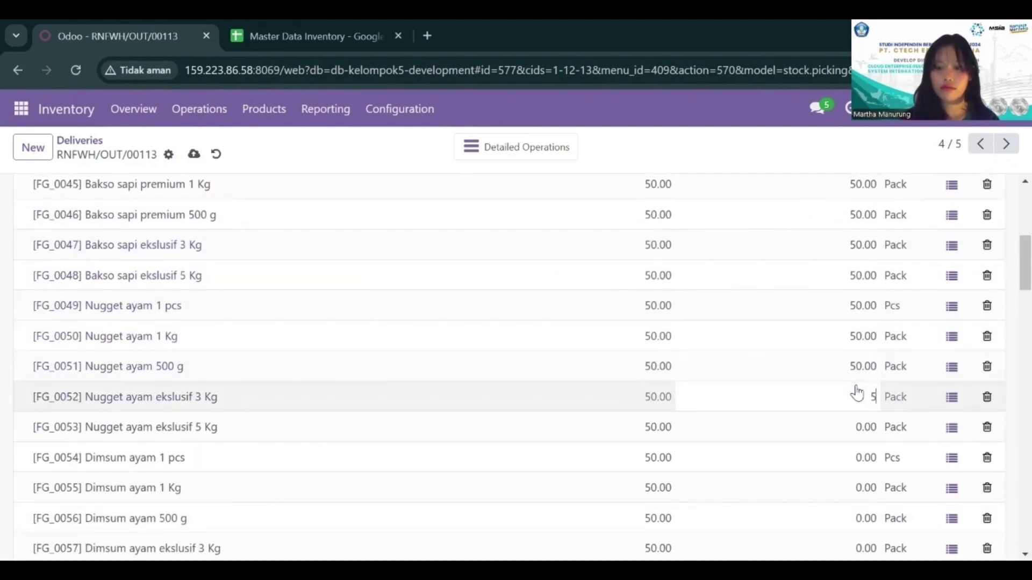
left_click(862, 387)
type("50")
left_click(859, 418)
type("50")
left_click(862, 450)
type("50")
left_click(857, 479)
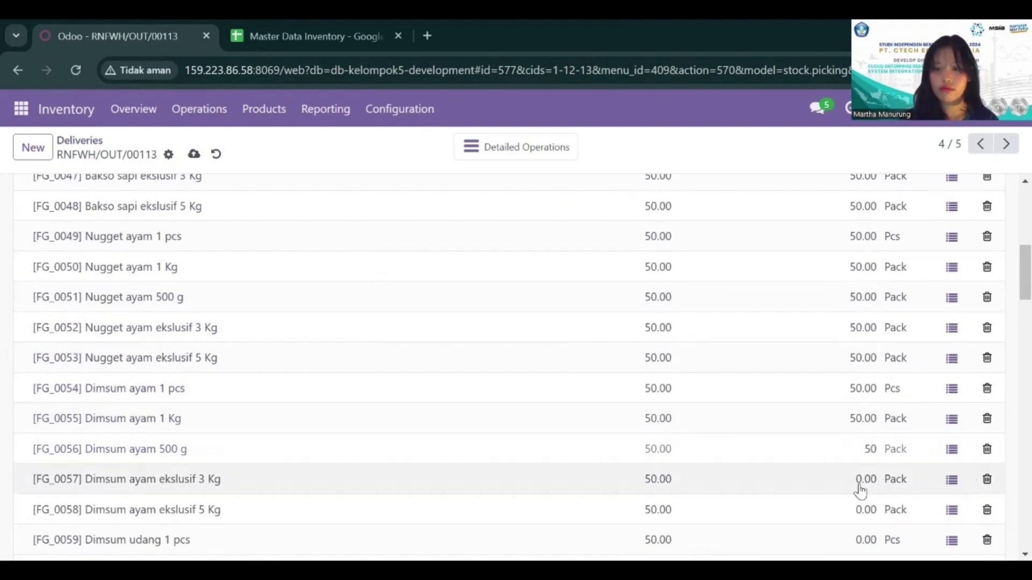
Step: Set the quantity to 50 for all Dimsum udang lines, FG_0059 to FG_0063
type("50")
left_click(859, 509)
type("50")
scroll(859, 484, "down", 4)
left_click(866, 313)
type("50")
left_click(866, 345)
Step: Set the quantity to 50 for all Sosis lines, FG_0064 to FG_0068
type("50")
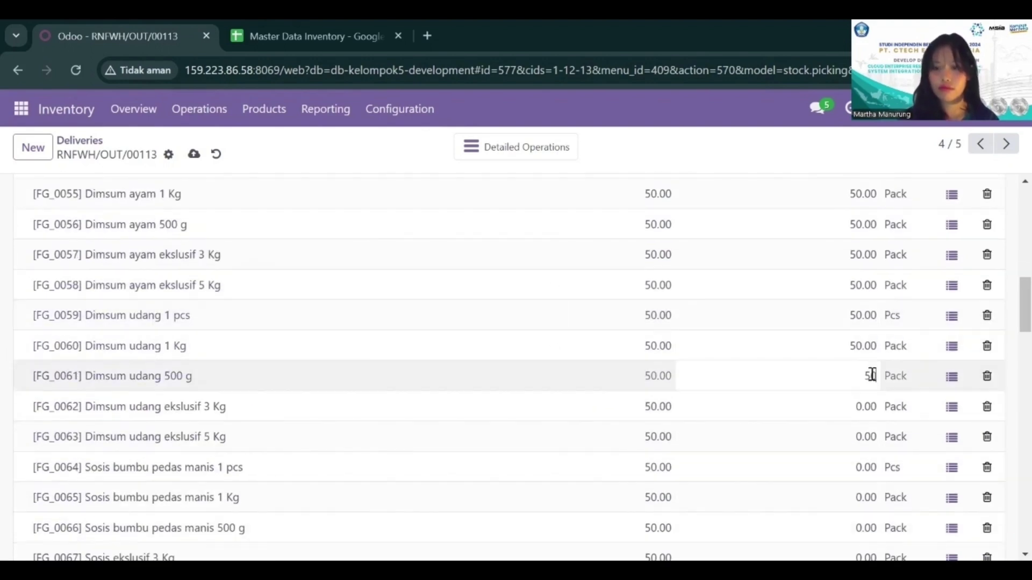
left_click(870, 372)
left_click(864, 438)
type("50")
left_click(864, 467)
type("50")
left_click(864, 496)
type("50")
scroll(868, 430, "down", 2)
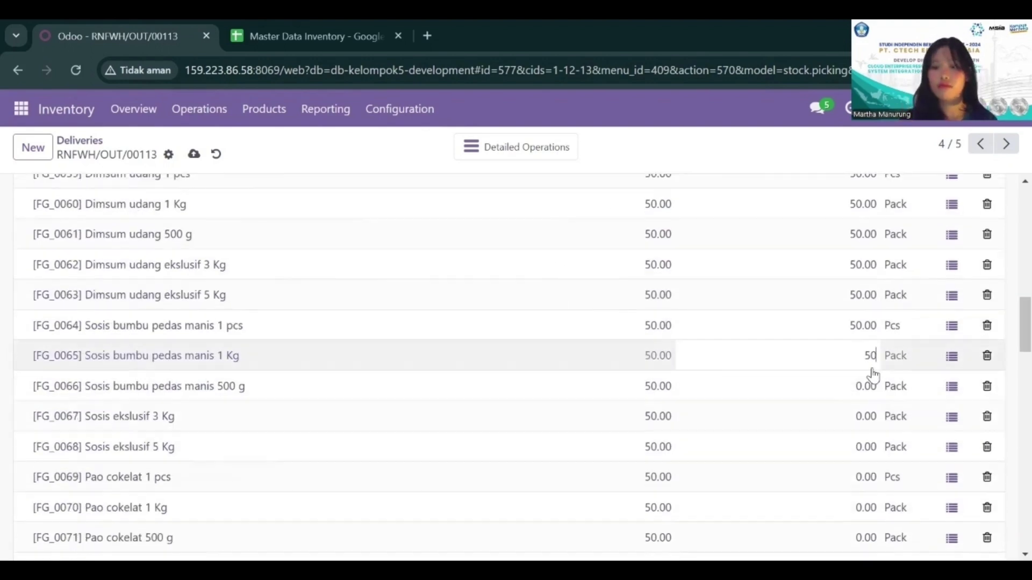
left_click(866, 386)
left_click(861, 418)
Step: Set the quantity to 50 for all Pao cokelat lines, FG_0069 to FG_0073
type("50")
left_click(863, 447)
type("50")
left_click(864, 478)
type("50")
left_click(865, 506)
Step: Set the quantity to 50 for all Pao kacang hijau lines, FG_0074 to FG_0078
type("50")
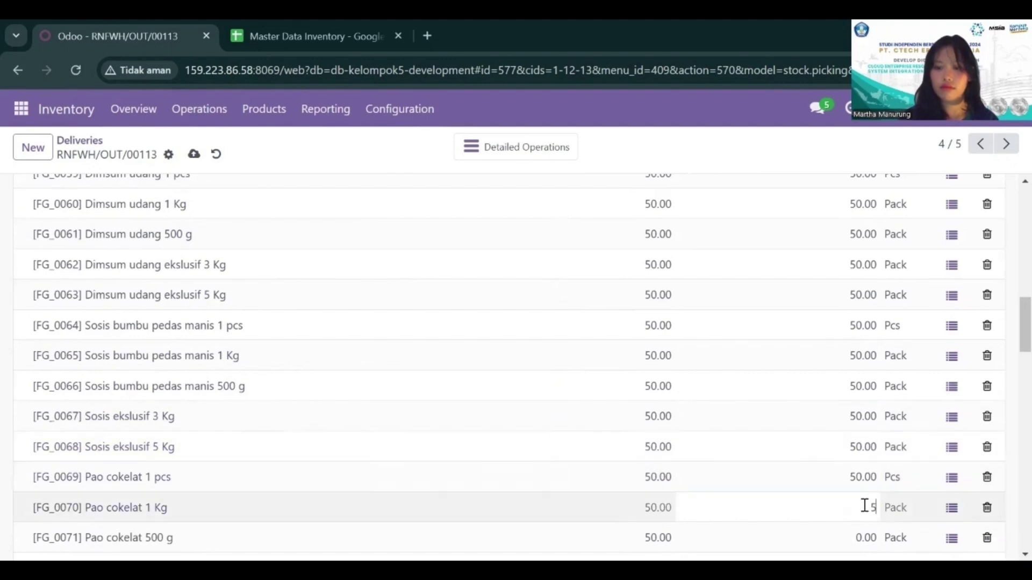
left_click(858, 215)
type("50")
left_click(860, 246)
type("50")
left_click(864, 275)
type("50")
left_click(865, 307)
Step: Set the quantity to 50 for all Siomay lines, FG_0079 to FG_0083
type("50")
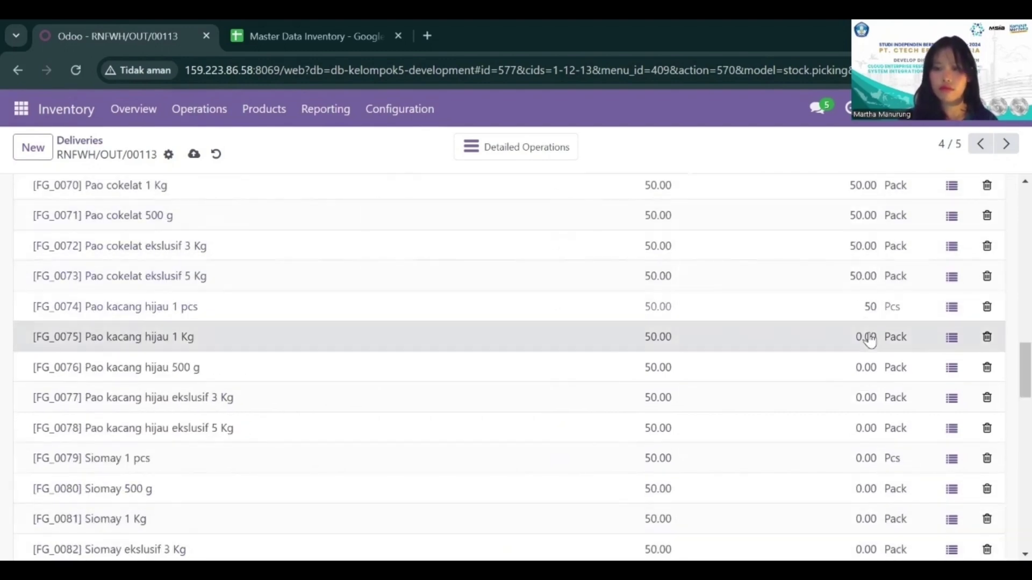
left_click(868, 370)
type("50")
left_click(868, 398)
type("50")
scroll(860, 349, "down", 3)
left_click(859, 301)
type("50")
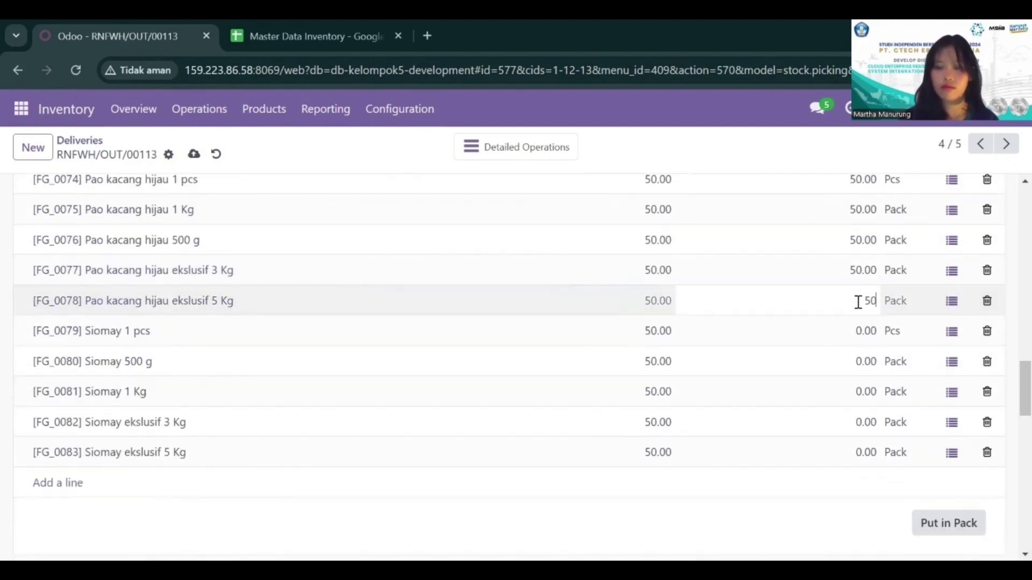
left_click(858, 326)
type("50")
left_click(858, 361)
type("50")
left_click(858, 391)
type("50")
left_click(860, 422)
type("50")
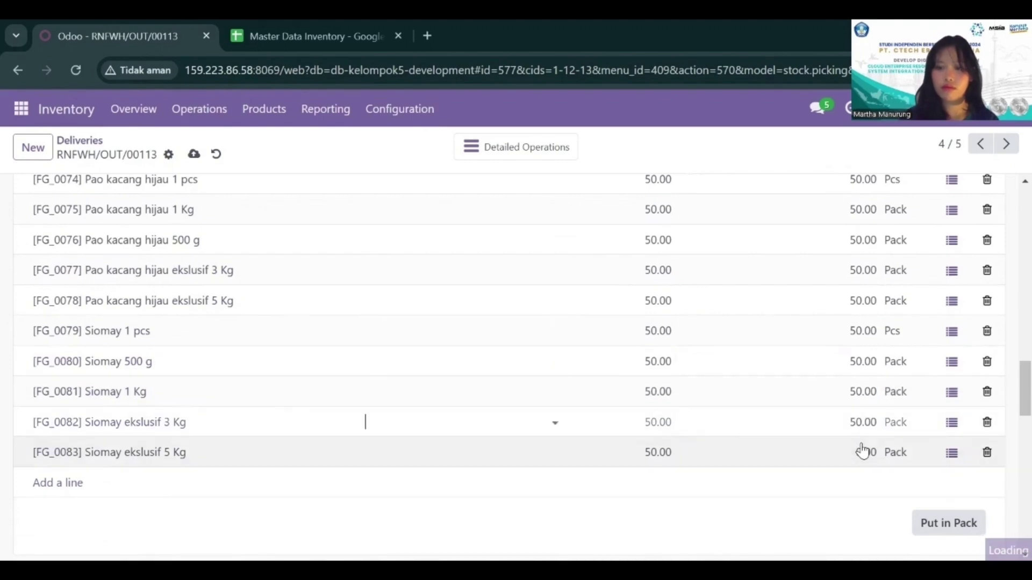
Step: Show the remaining product lines 41-47 of the delivery and set the quantity of Nasi beku and Sayuran beku to 50
scroll(1010, 324, "up", 10)
left_click(973, 336)
scroll(852, 414, "down", 5)
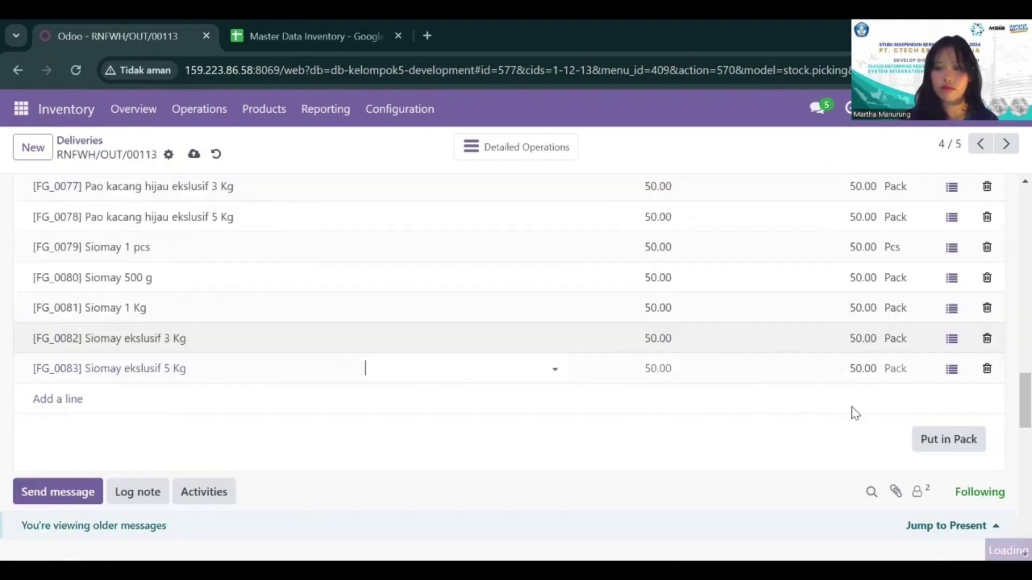
scroll(851, 411, "up", 2)
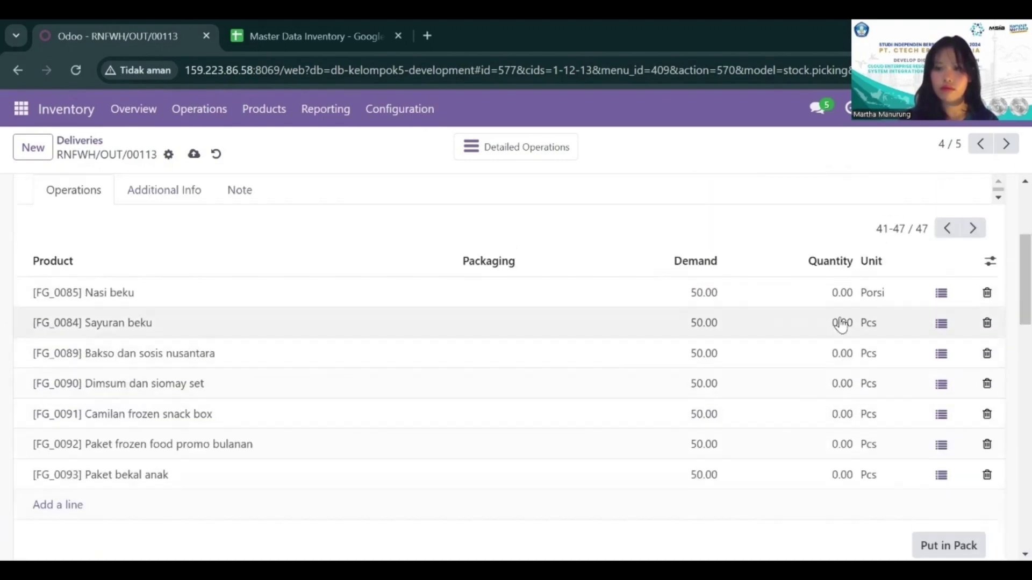
left_click(838, 296)
type("50")
left_click(842, 322)
type("50")
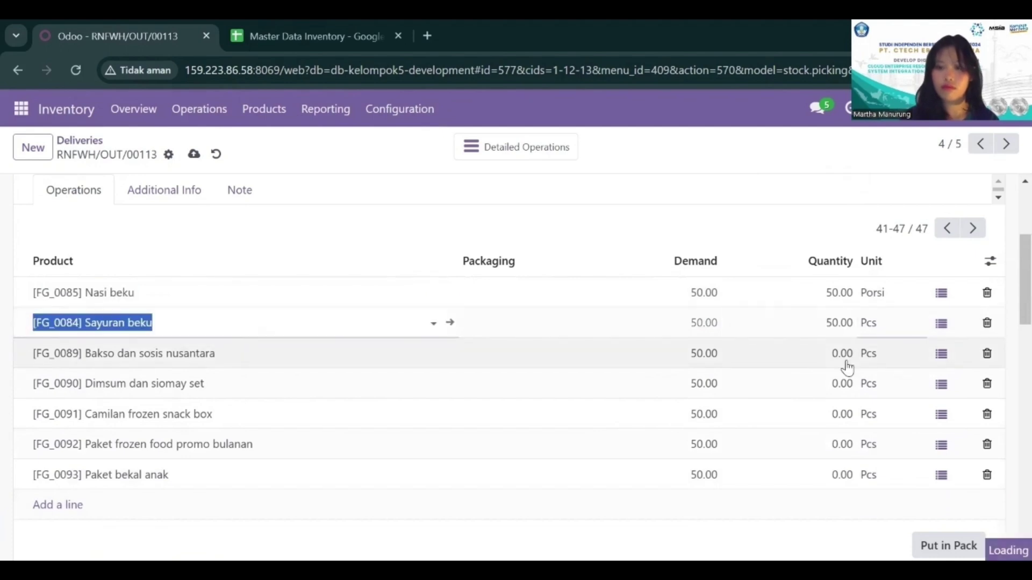
Step: Set the quantity to 50 for the set and package products, FG_0089 Bakso dan sosis nusantara to FG_0093 Paket bekal anak
left_click(843, 355)
type("50")
left_click(847, 383)
type("50")
left_click(842, 414)
type("50")
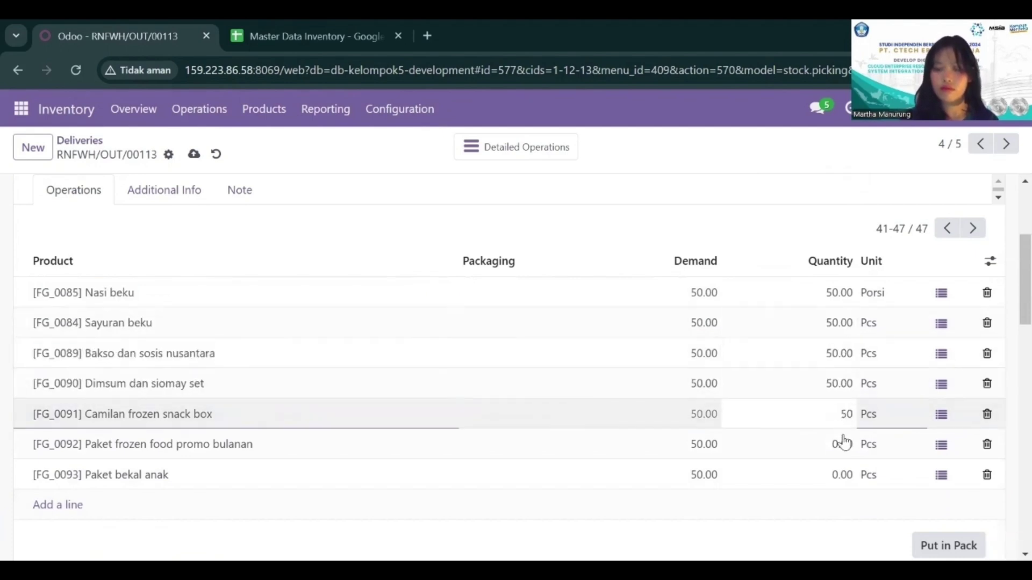
left_click(842, 444)
type("50")
left_click(845, 474)
type("50")
scroll(845, 380, "down", 2)
left_click(845, 380)
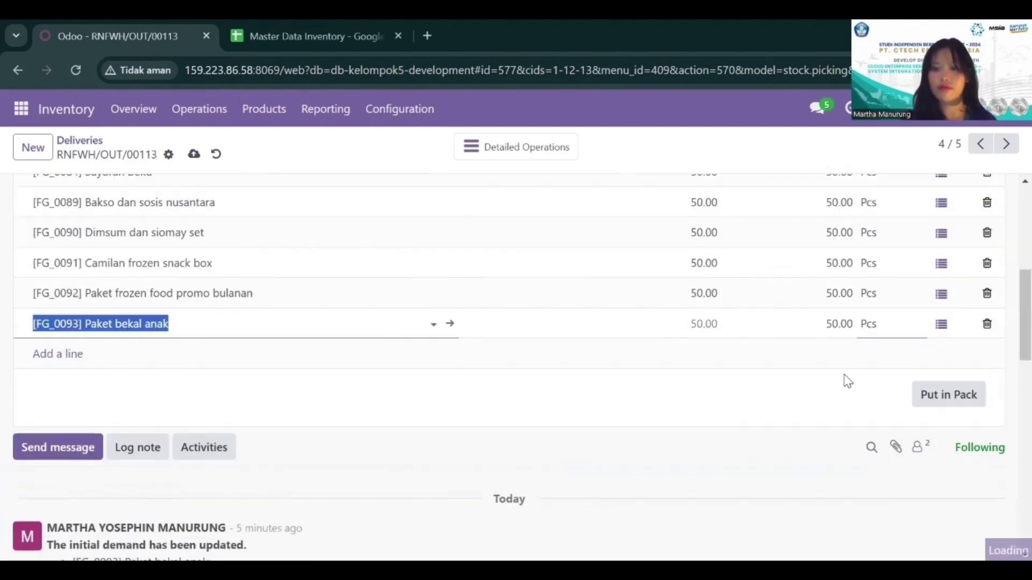
Step: Save the entered quantities on delivery RNFWH/OUT/00113 and validate the delivery
scroll(847, 382, "up", 5)
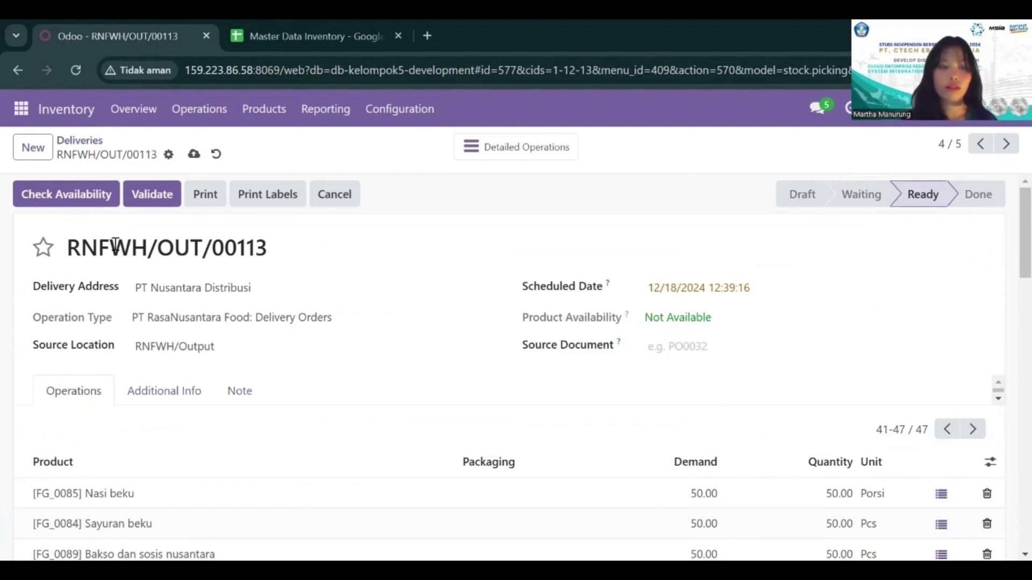
left_click(194, 156)
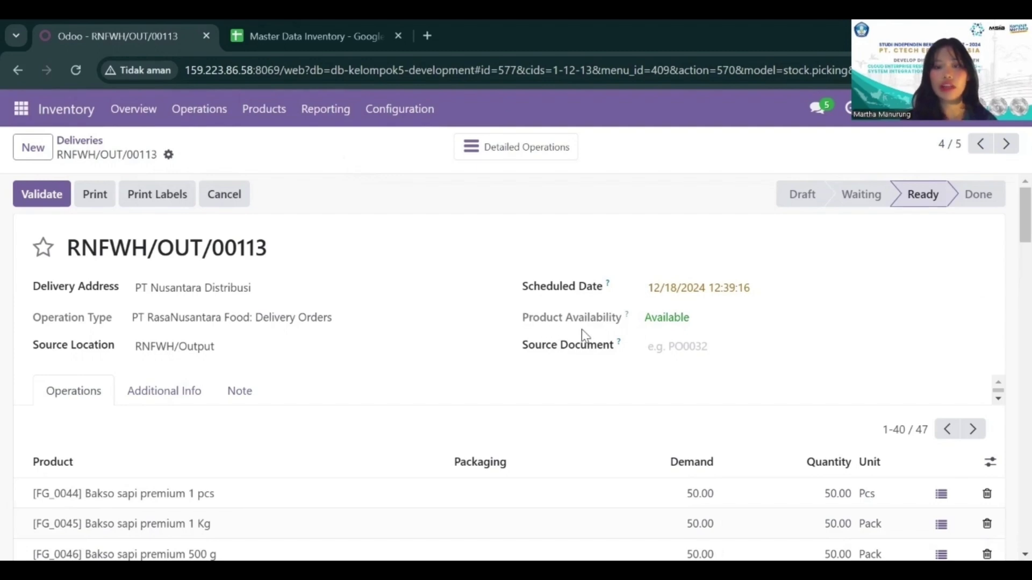
scroll(616, 326, "down", 1)
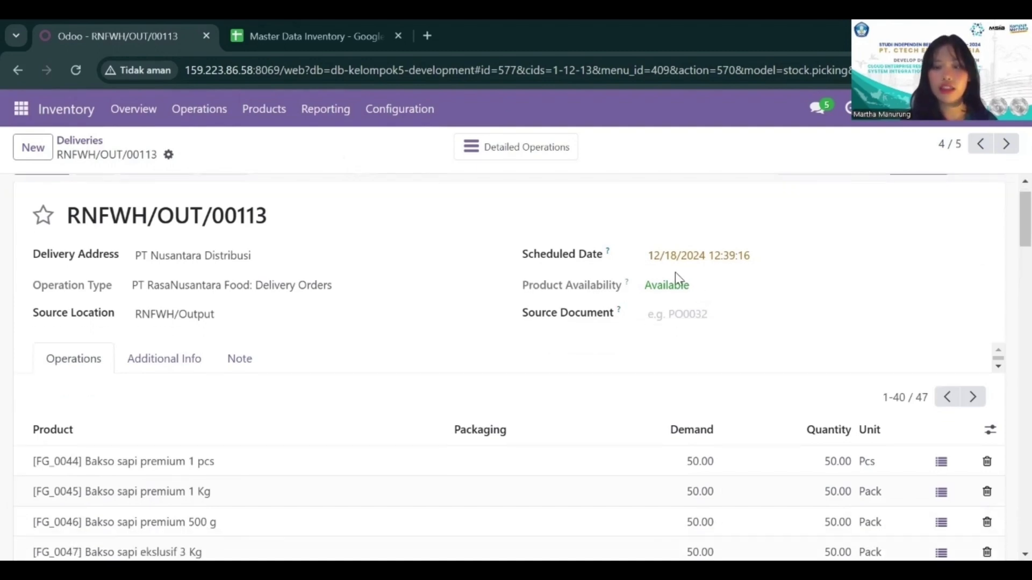
scroll(668, 315, "down", 2)
scroll(667, 315, "up", 3)
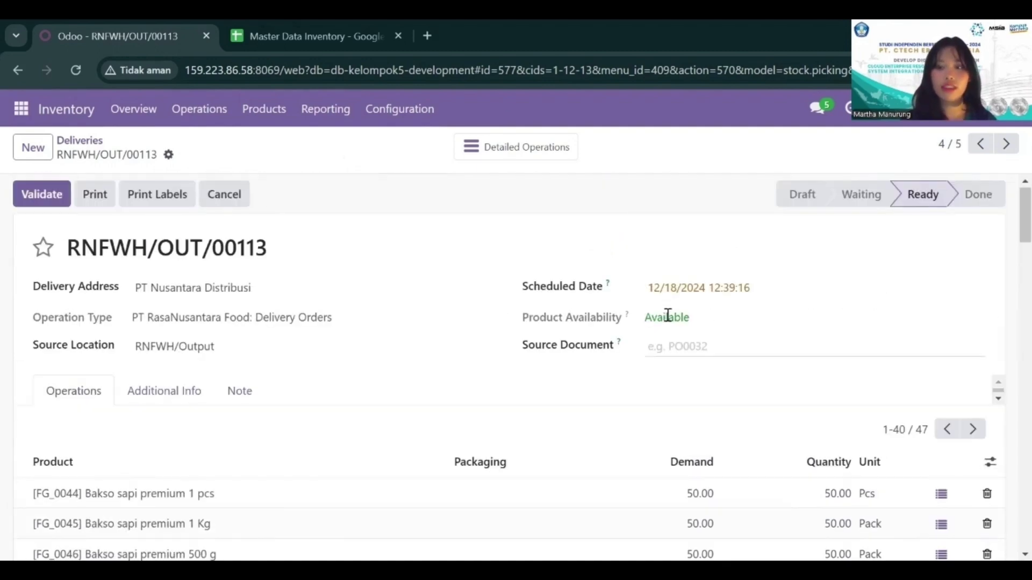
left_click(55, 203)
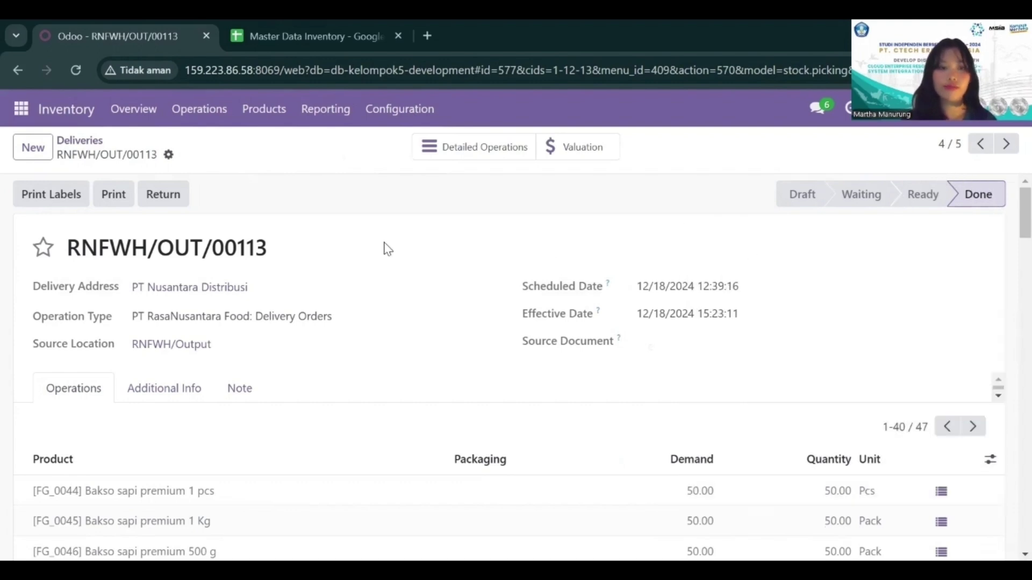
Step: Print the delivery slip for RNFWH/OUT/00113 and review its ordered and delivered quantities through the last page
left_click(119, 200)
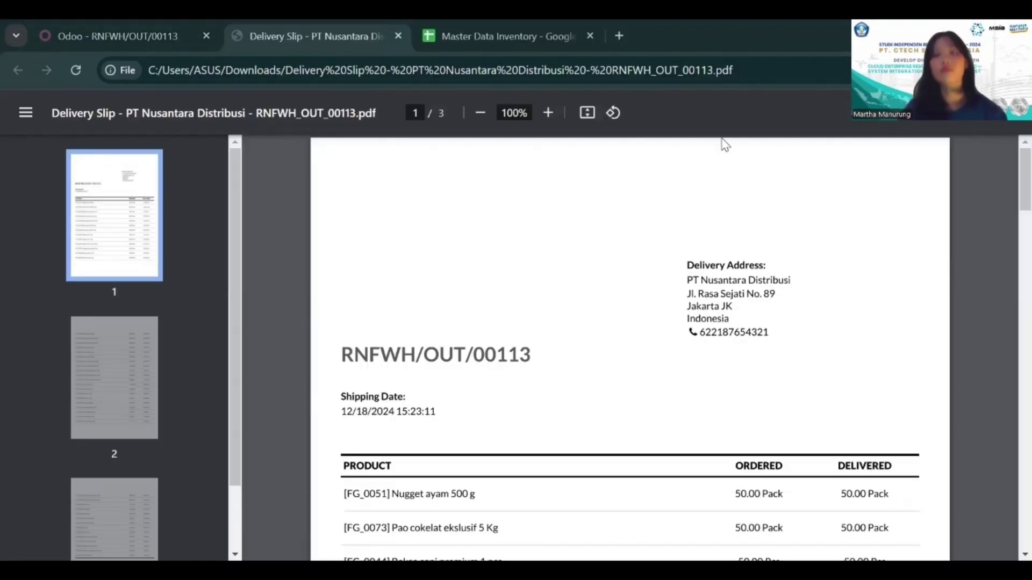
scroll(724, 144, "down", 2)
scroll(725, 144, "up", 1)
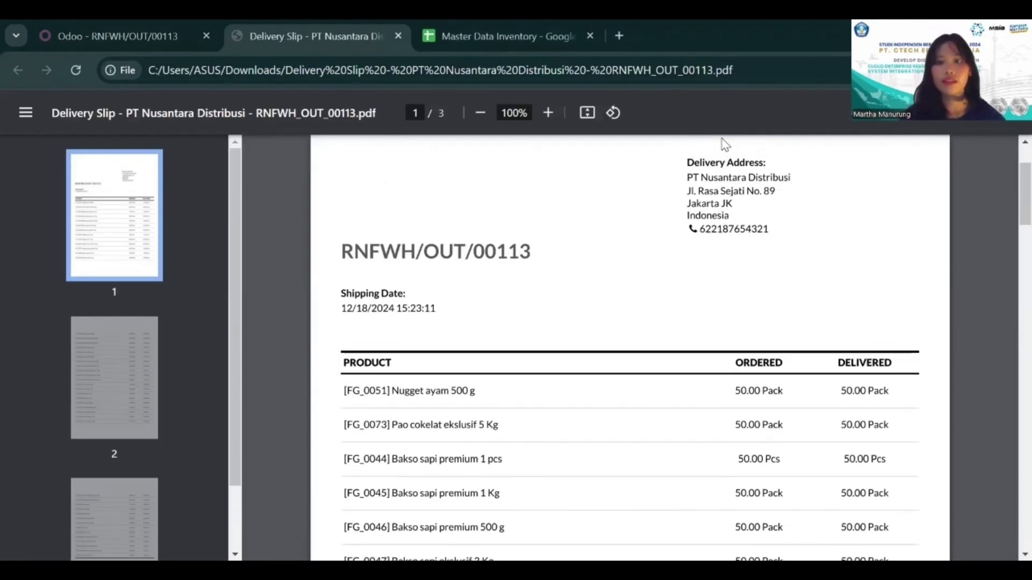
scroll(727, 259, "down", 2)
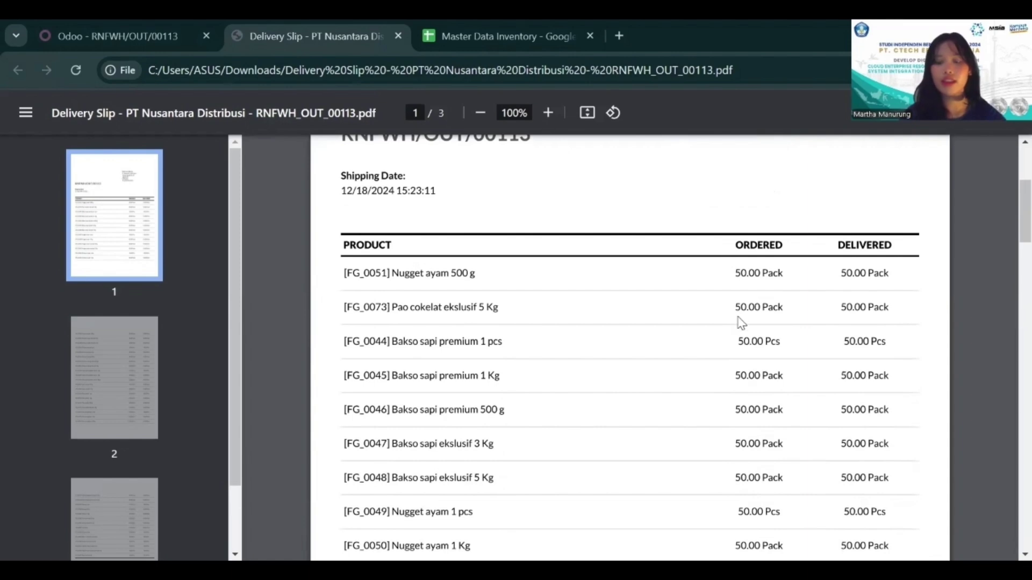
scroll(741, 322, "down", 4)
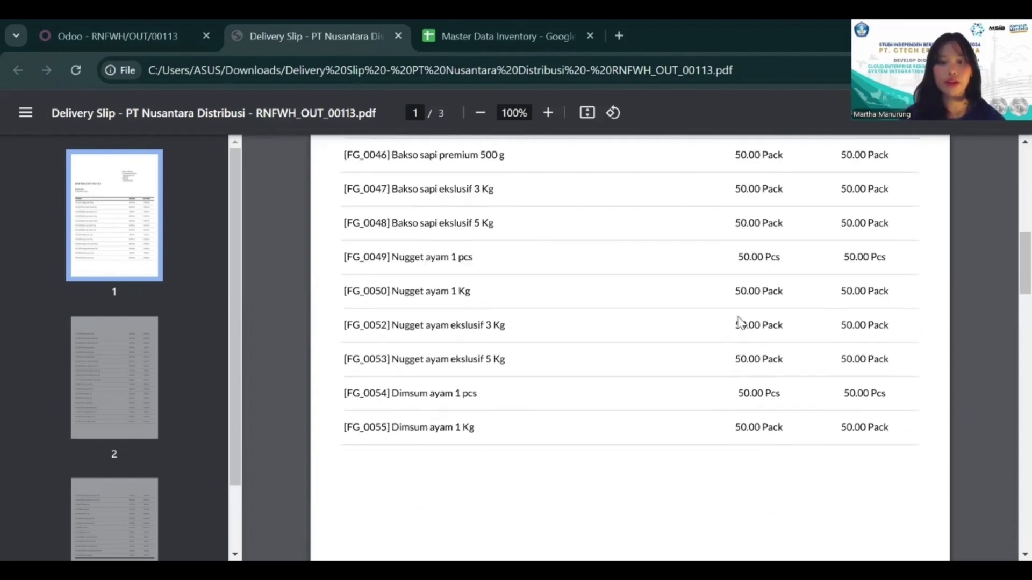
scroll(741, 323, "down", 10)
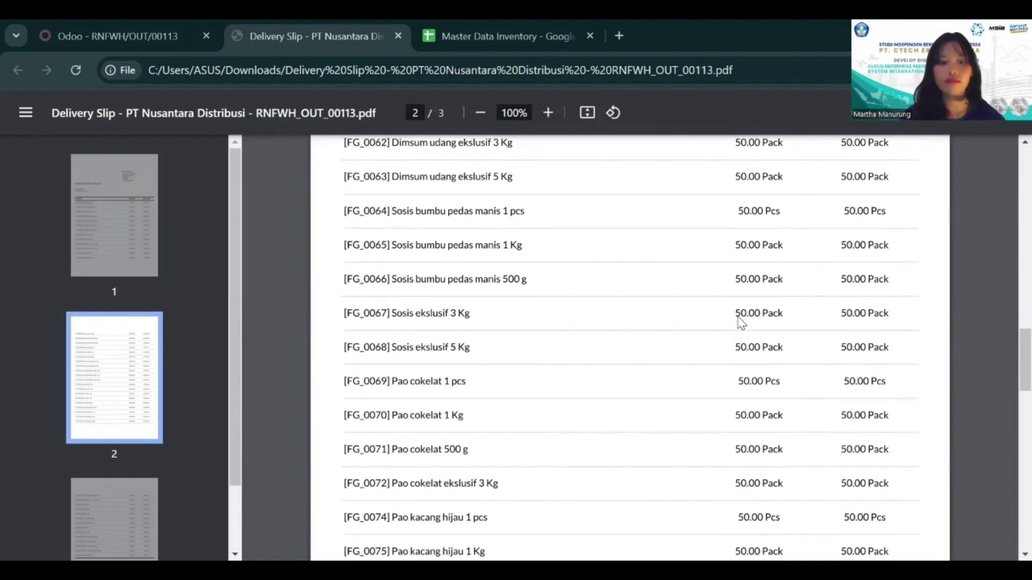
scroll(741, 322, "down", 10)
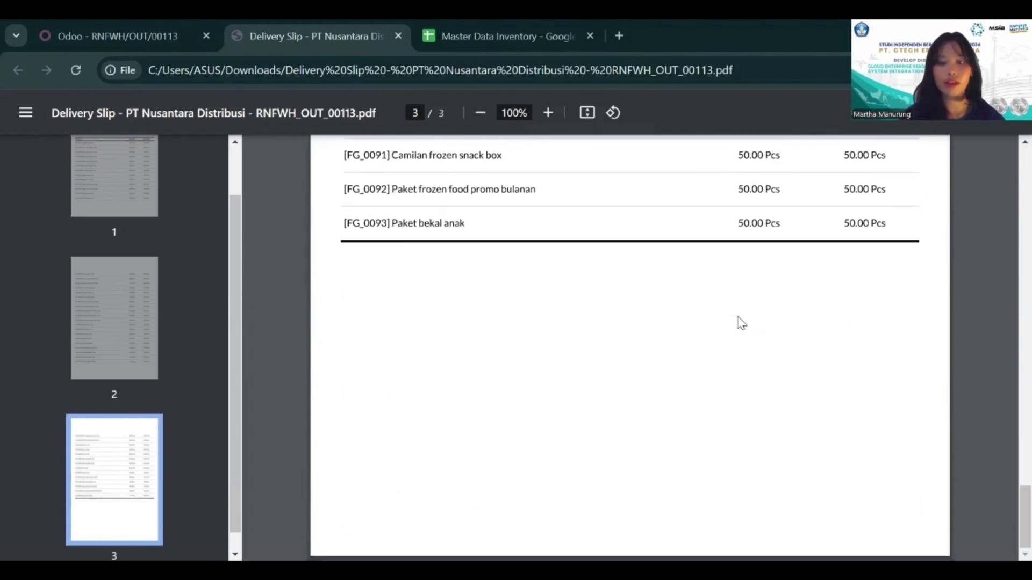
Step: Return to delivery RNFWH/OUT/00113 in Odoo and review its detailed operations
left_click(162, 30)
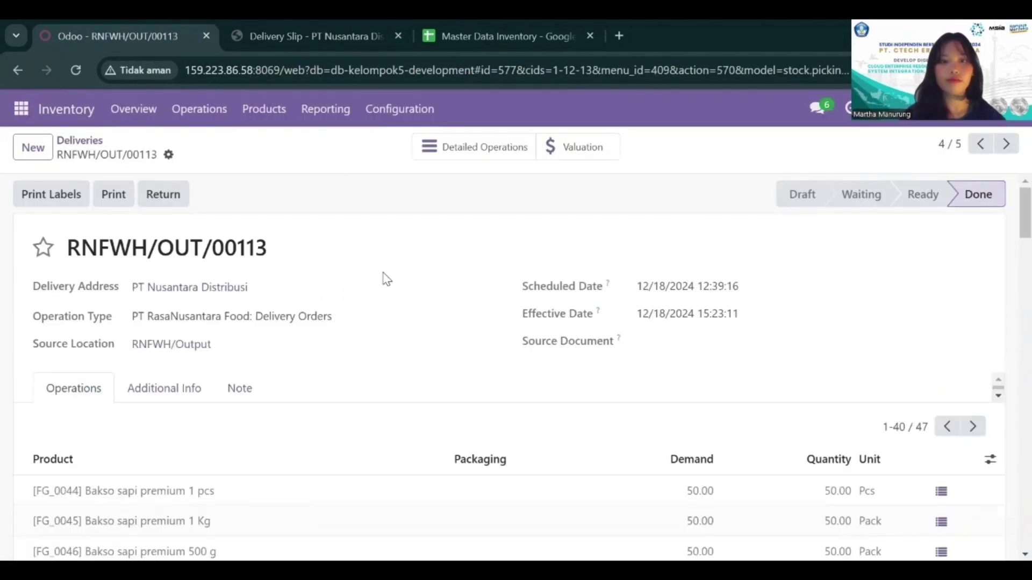
left_click(490, 149)
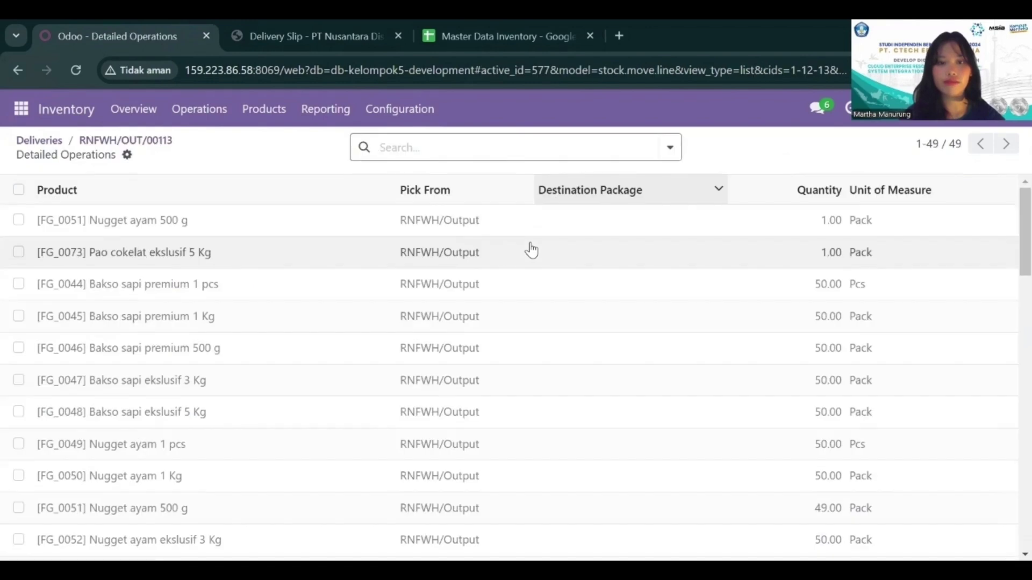
scroll(530, 249, "down", 5)
scroll(428, 342, "up", 5)
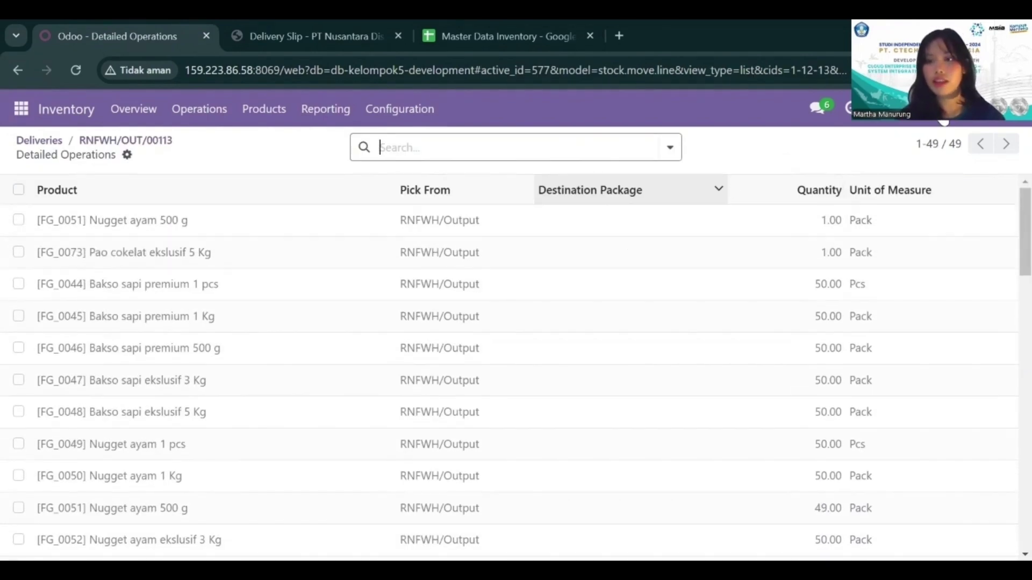
Step: Switch the active company to PT Nusantara Distribusi and open the Inventory app
left_click(941, 111)
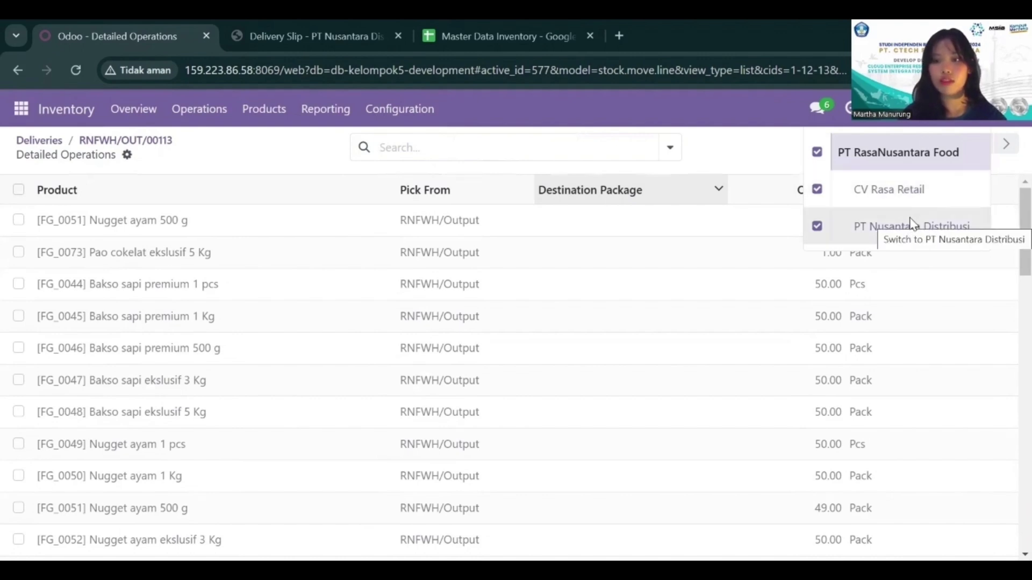
left_click(912, 224)
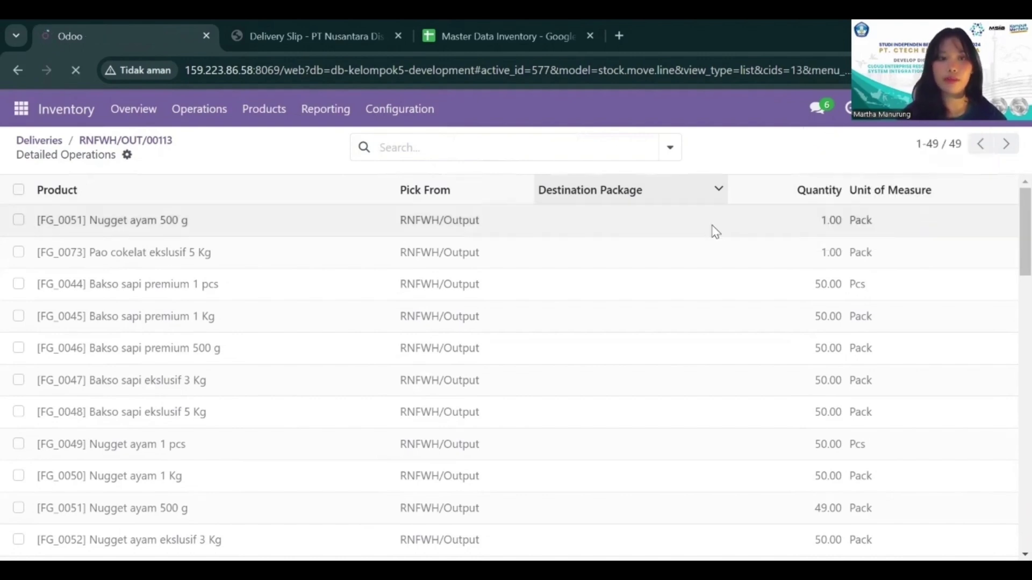
left_click(21, 109)
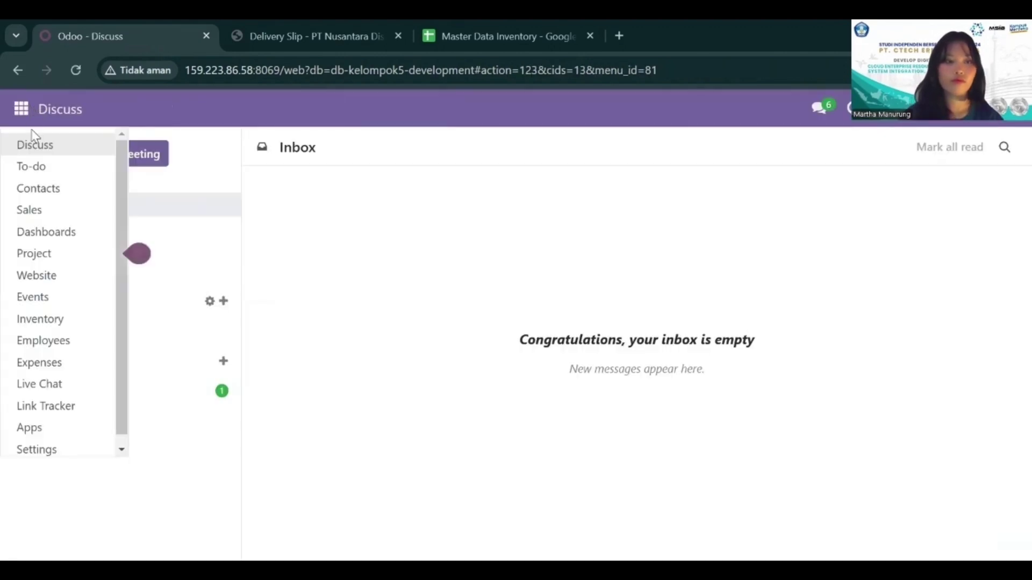
left_click(51, 324)
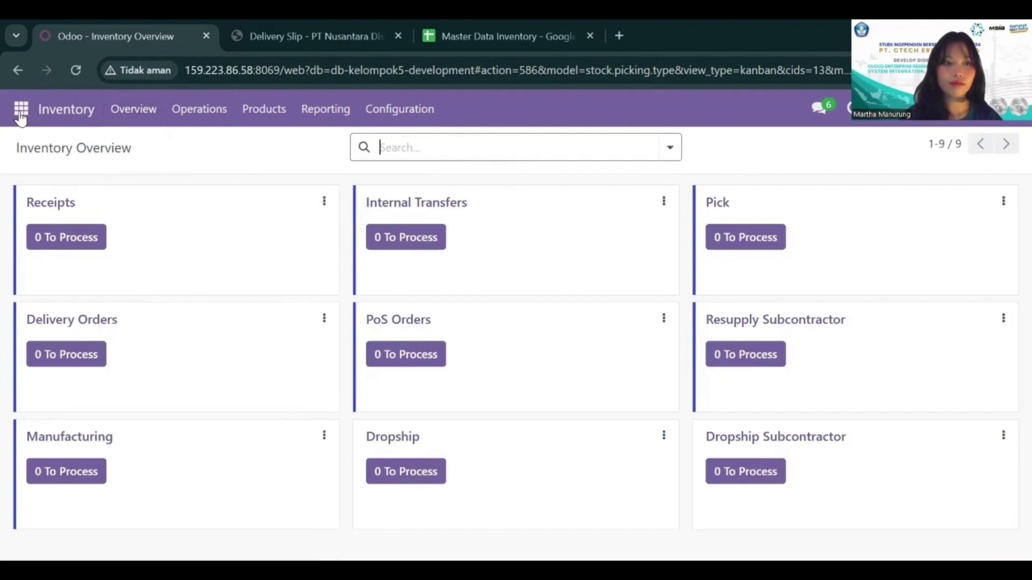
Step: Open the draft delivery NDWH/OUT/00002 for CV Rasa Retail and review its product lines and additional information
left_click(193, 113)
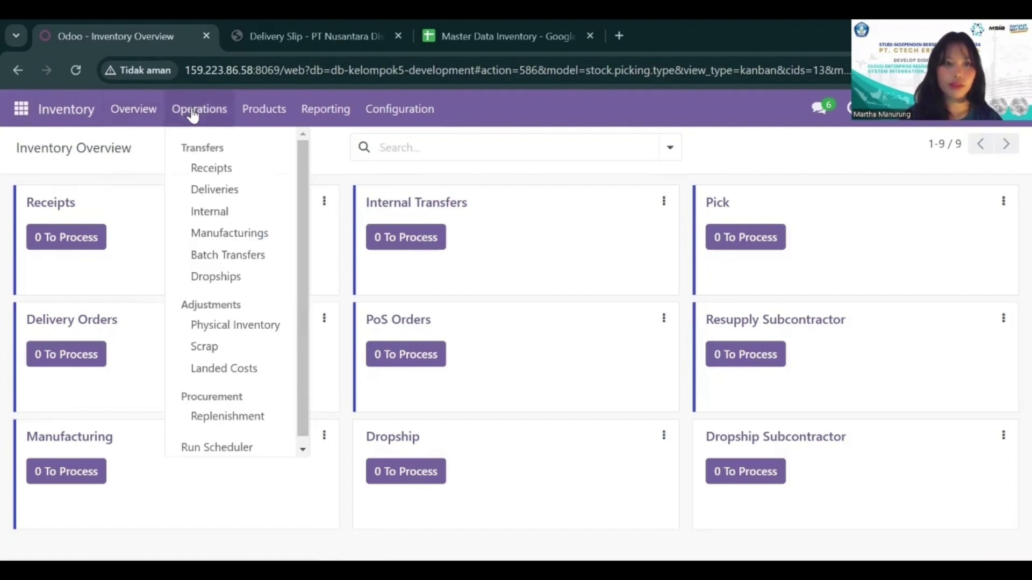
left_click(208, 200)
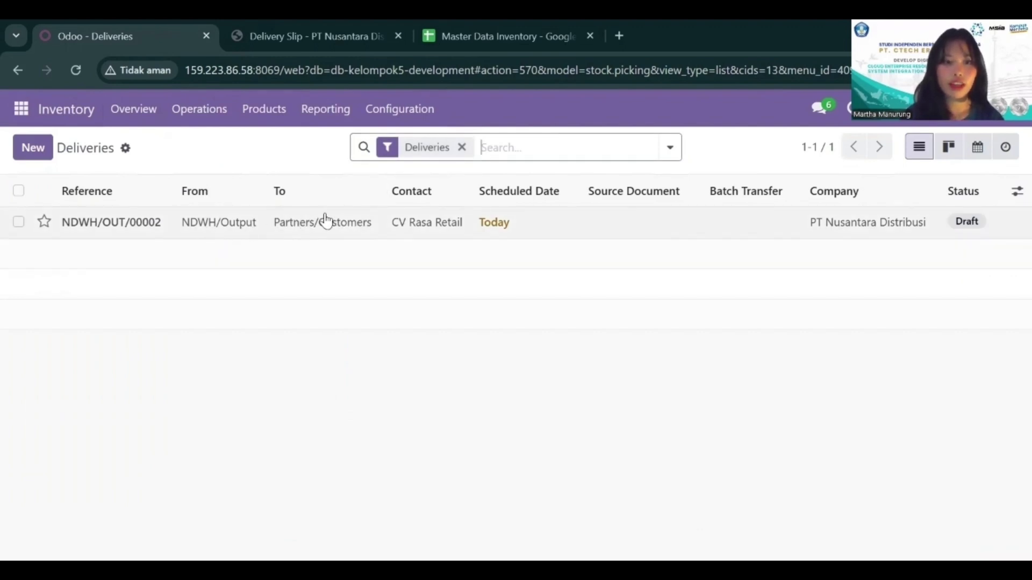
left_click(325, 221)
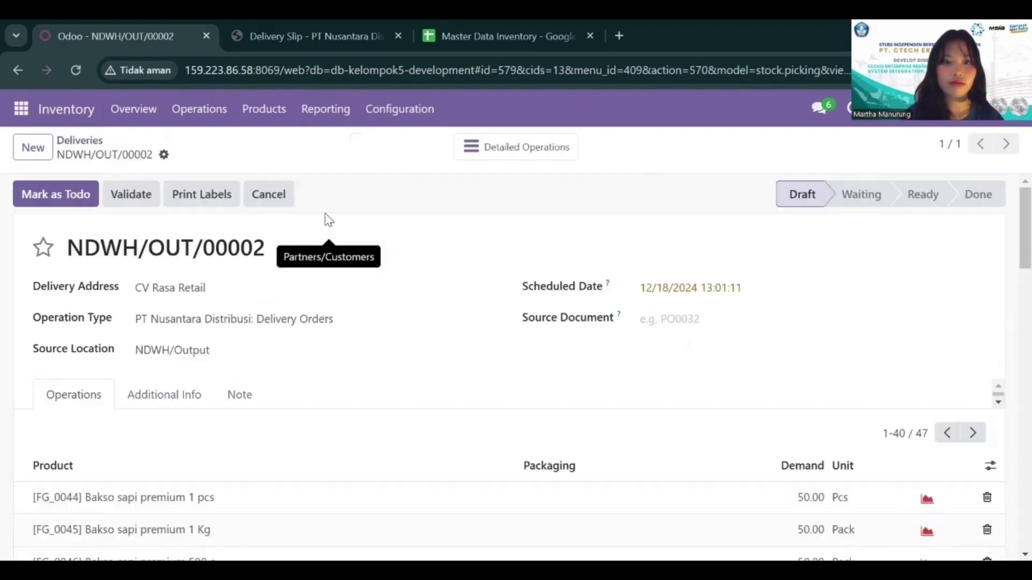
scroll(384, 307, "down", 4)
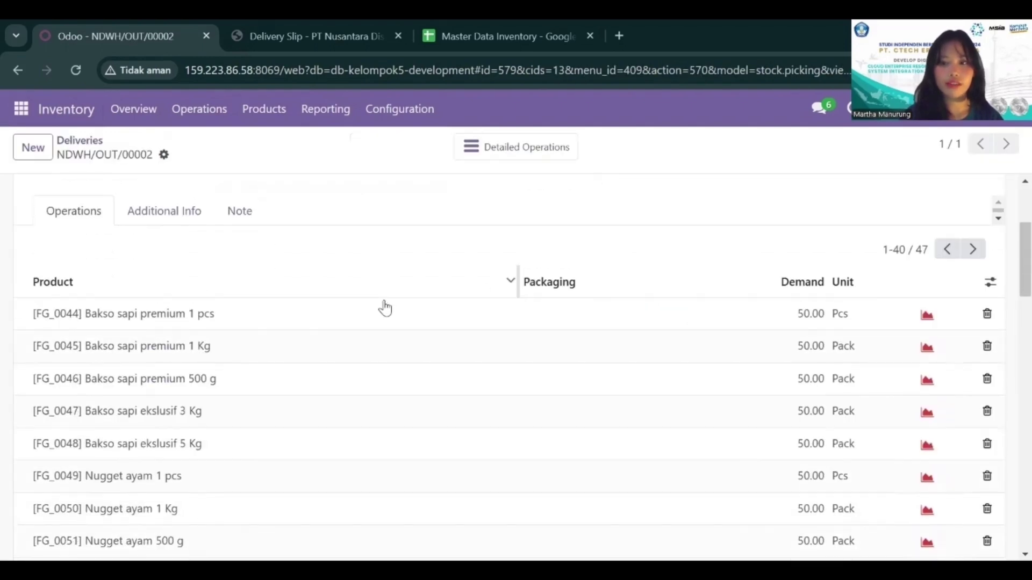
scroll(385, 307, "up", 4)
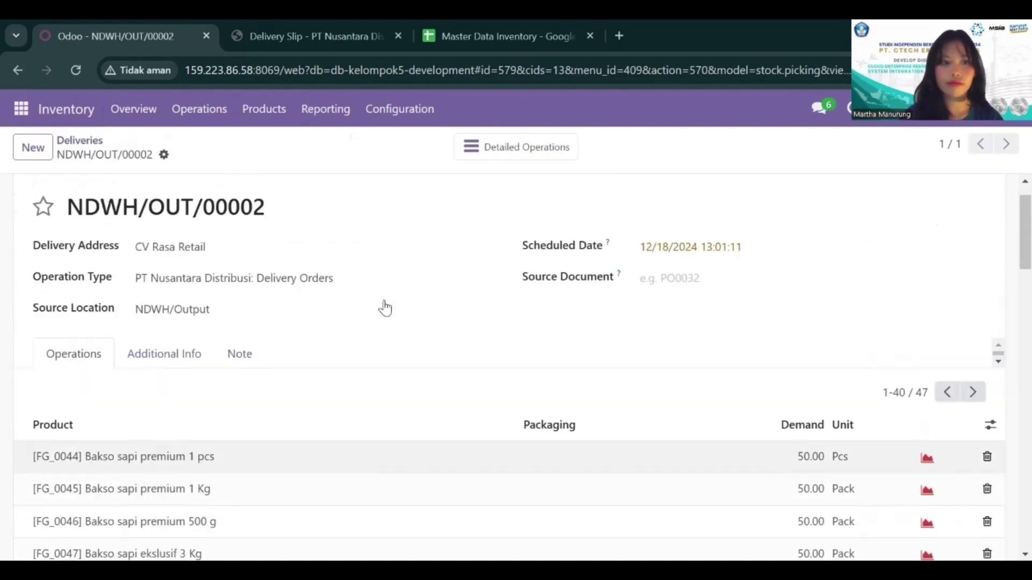
scroll(386, 308, "down", 8)
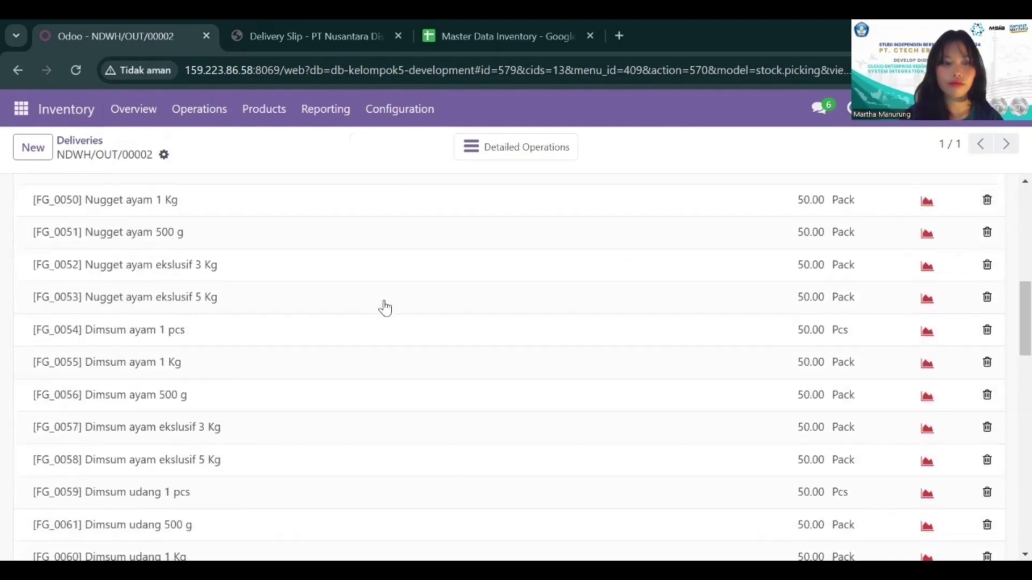
scroll(385, 307, "down", 5)
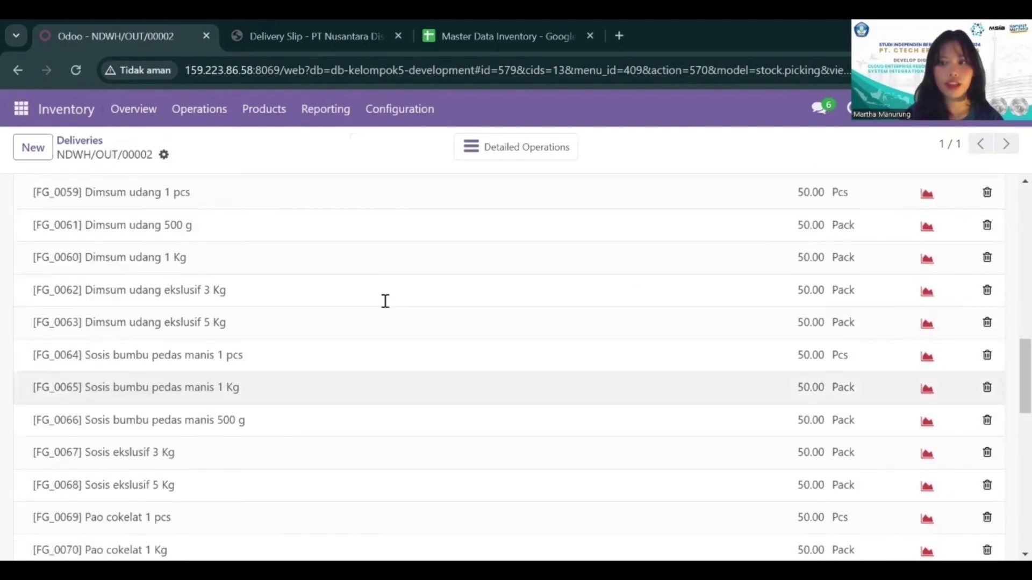
scroll(385, 301, "up", 10)
scroll(386, 307, "up", 2)
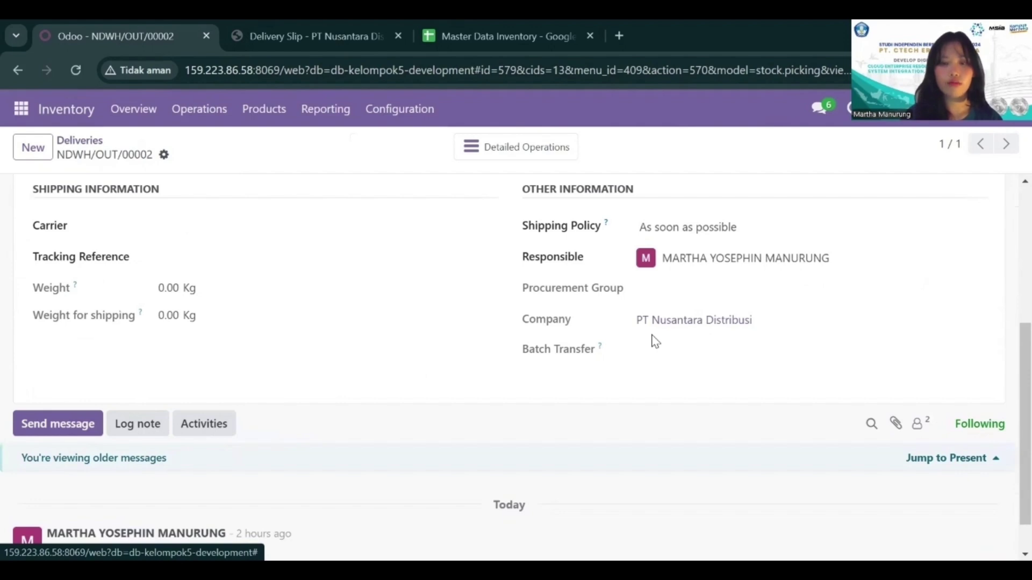
Step: Mark the draft delivery NDWH/OUT/00002 as to-do
scroll(160, 298, "up", 5)
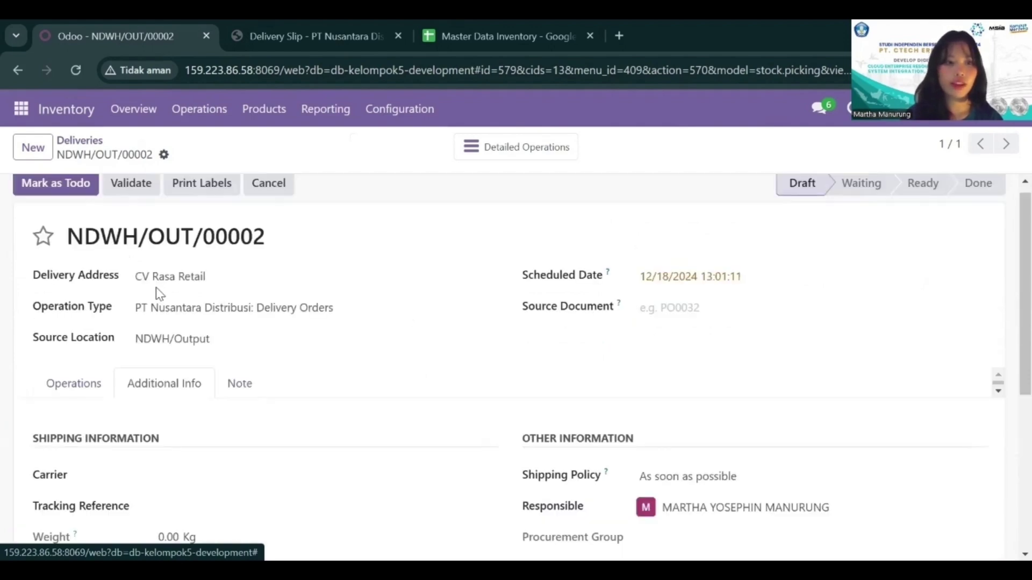
scroll(54, 210, "up", 1)
left_click(50, 200)
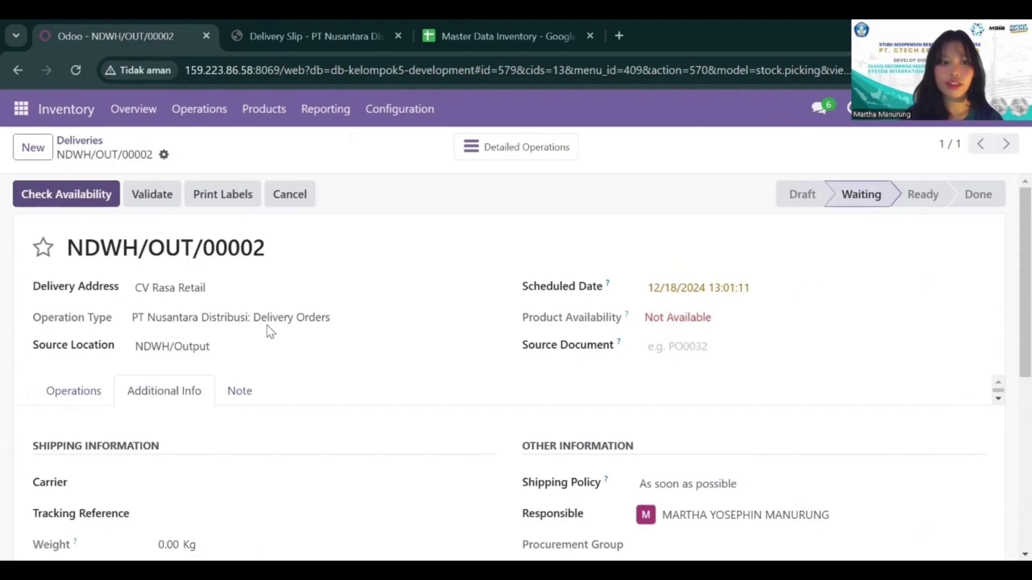
Step: Examine the additional information, product availability and the demand and quantity of the product lines on NDWH/OUT/00002
scroll(606, 357, "down", 3)
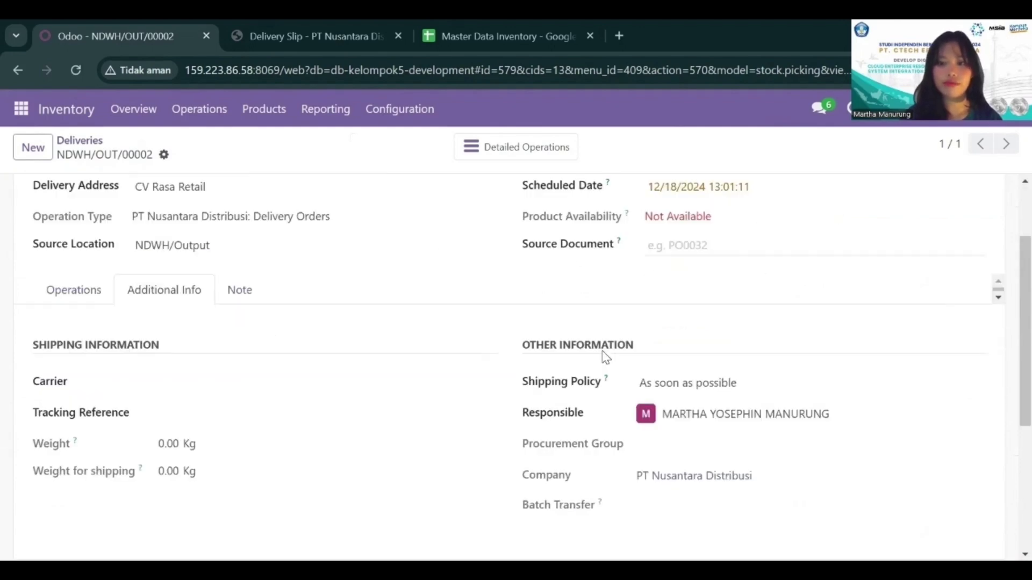
scroll(390, 337, "up", 2)
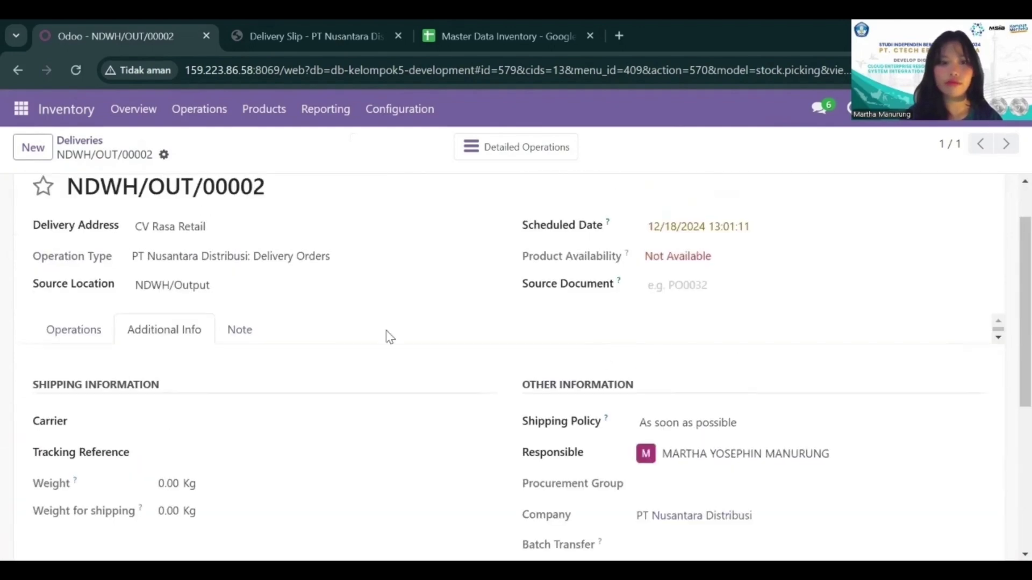
left_click(88, 325)
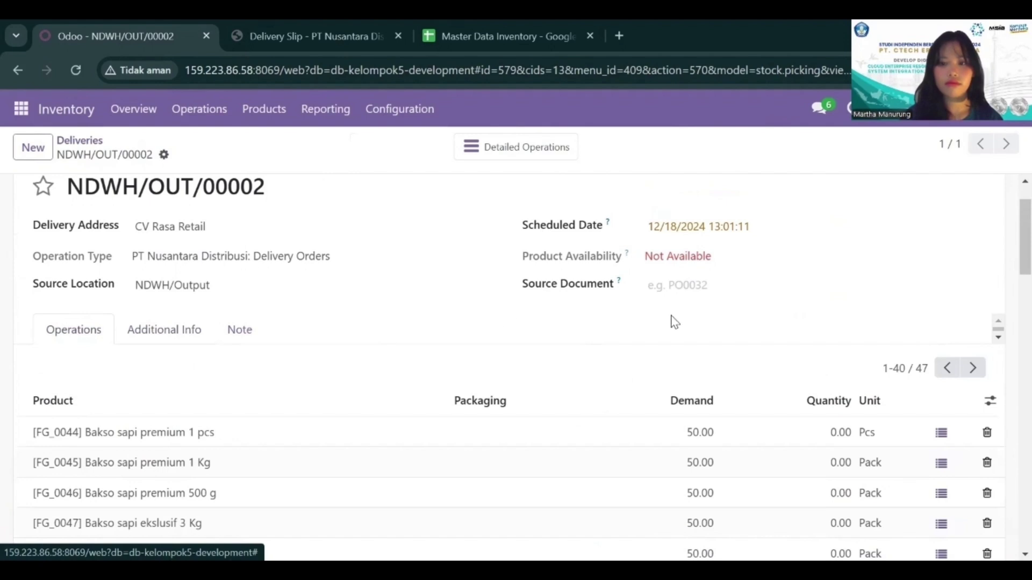
scroll(682, 404, "down", 2)
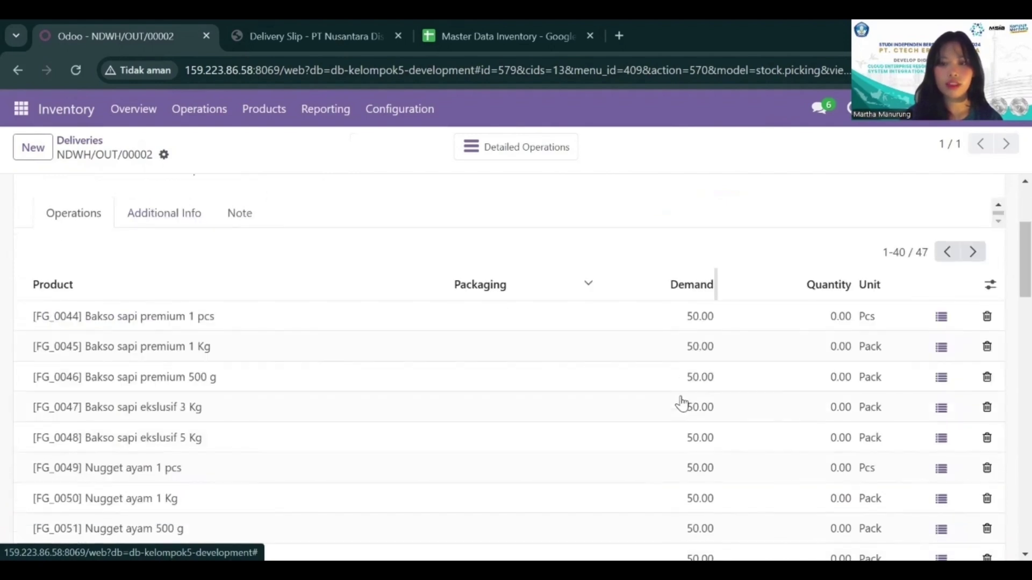
scroll(682, 404, "up", 3)
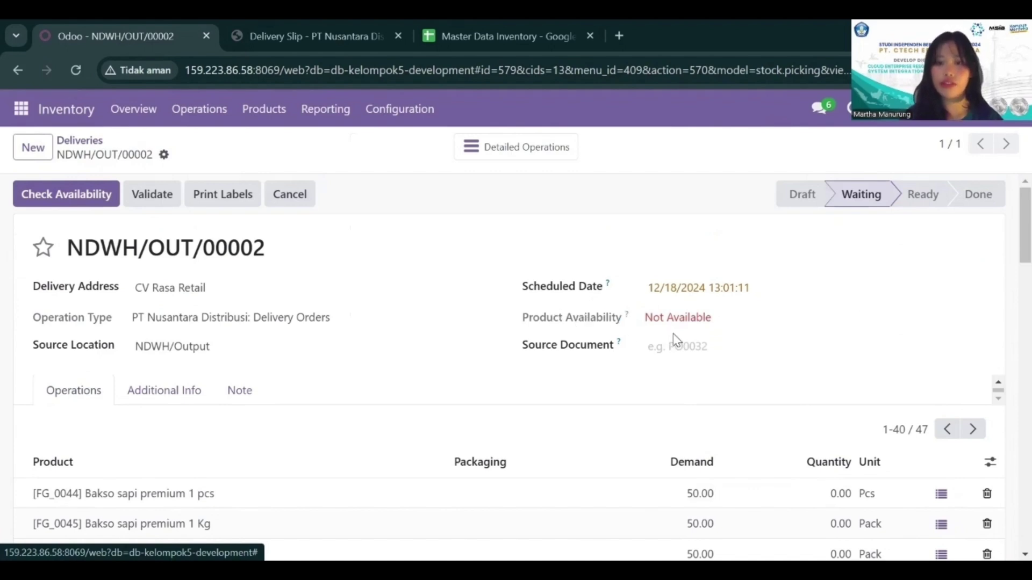
scroll(744, 349, "down", 3)
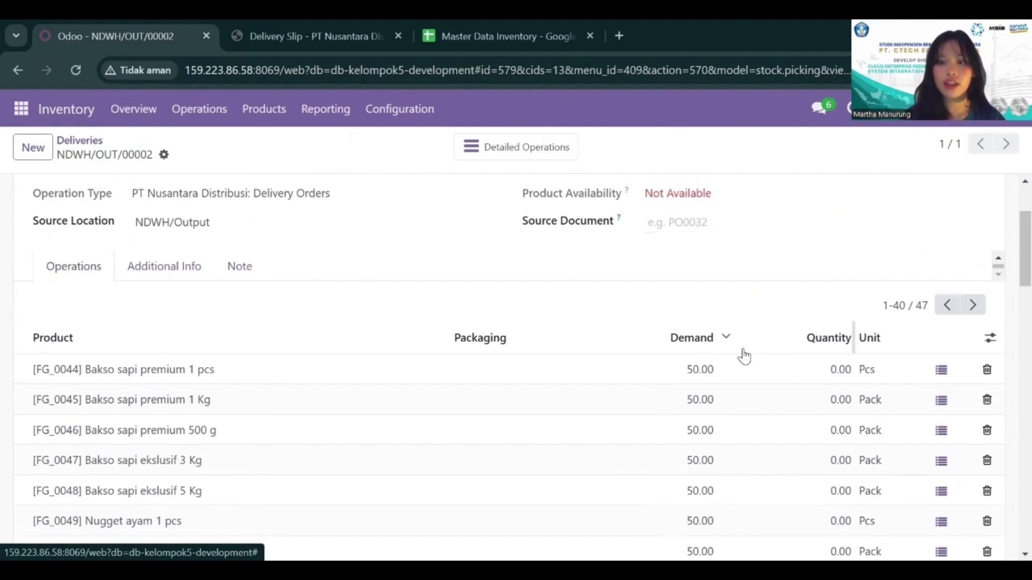
scroll(744, 356, "up", 2)
scroll(746, 355, "down", 1)
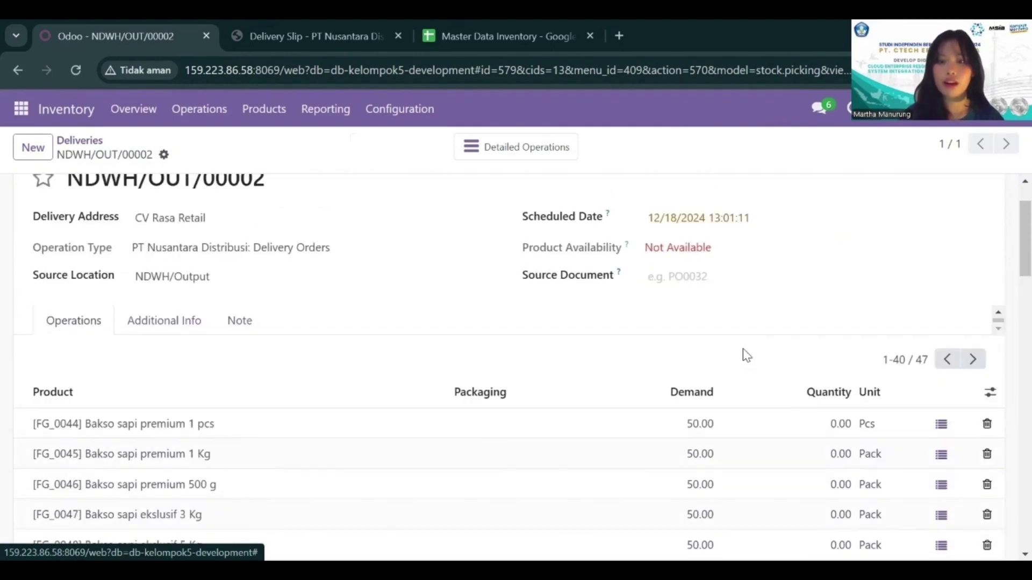
Step: Set the quantity to 50 on the five Bakso sapi lines, FG_0044 to FG_0048, of delivery NDWH/OUT/00002
scroll(746, 355, "down", 2)
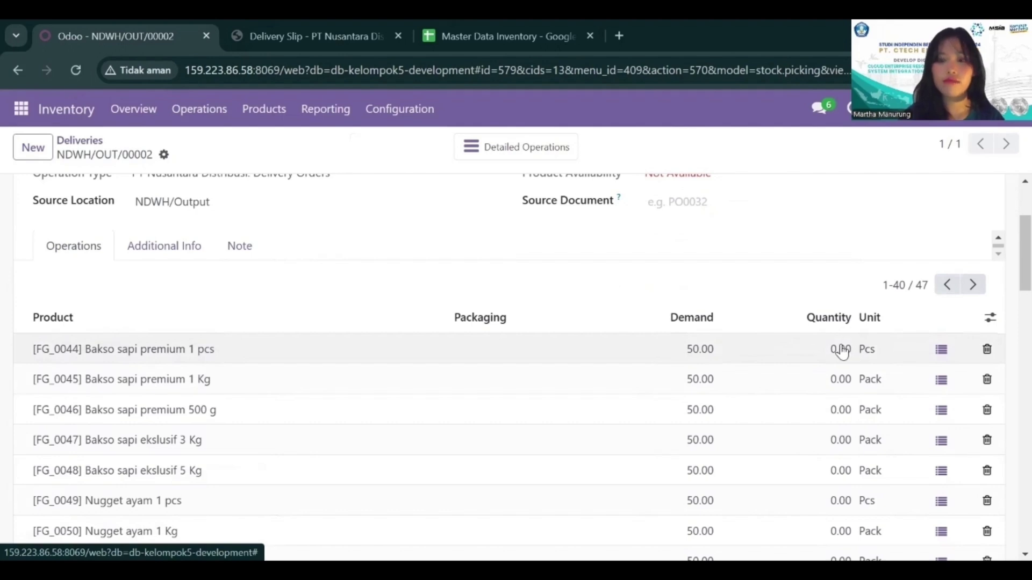
left_click(842, 350)
type("50")
left_click(841, 379)
type("50")
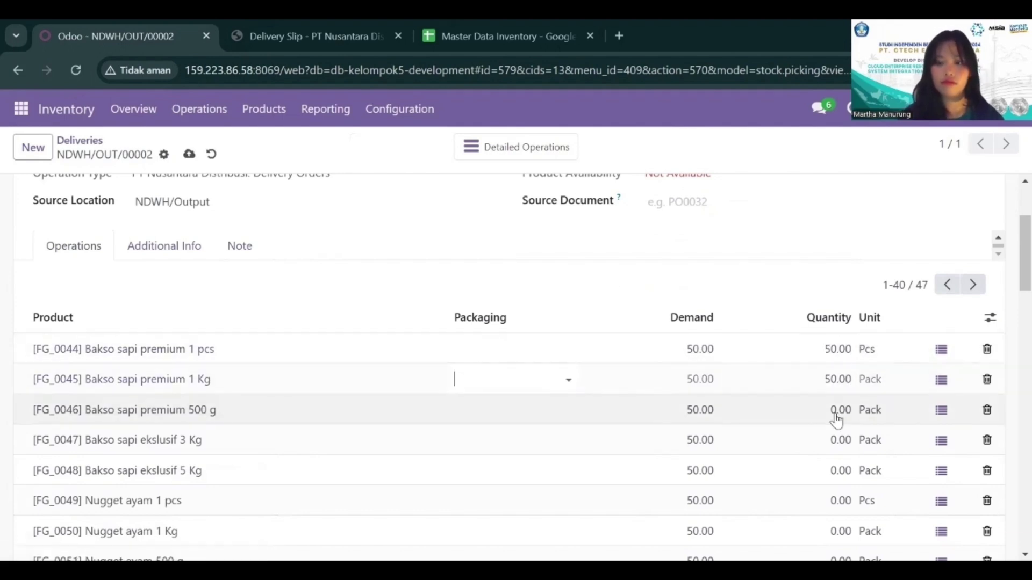
left_click(836, 412)
type("50")
left_click(837, 440)
type("50")
left_click(834, 470)
type("50")
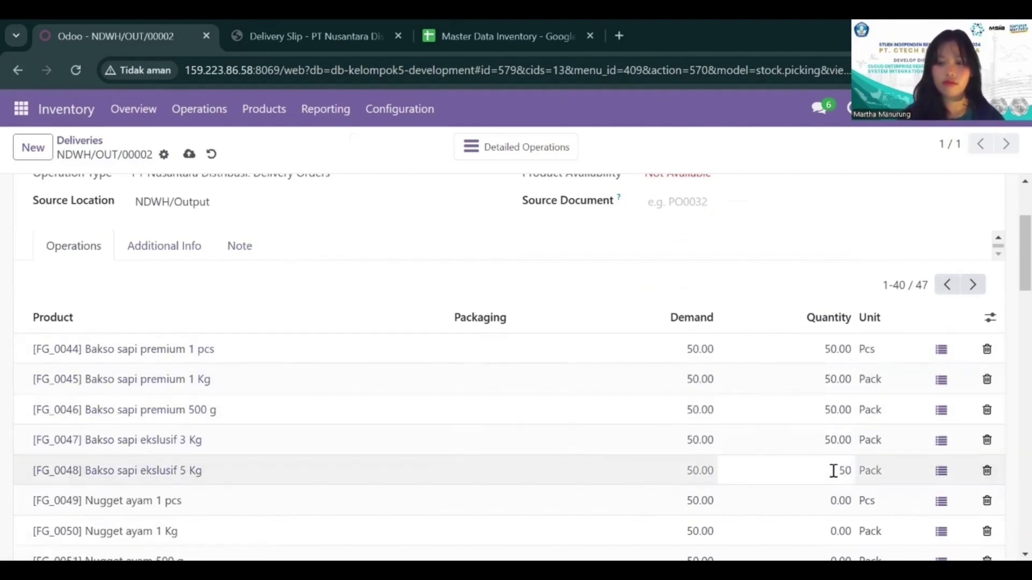
Step: Set the quantity to 50 on the five Nugget ayam lines, FG_0049 to FG_0053
scroll(833, 470, "down", 4)
left_click(836, 296)
type("50")
left_click(838, 321)
type("50")
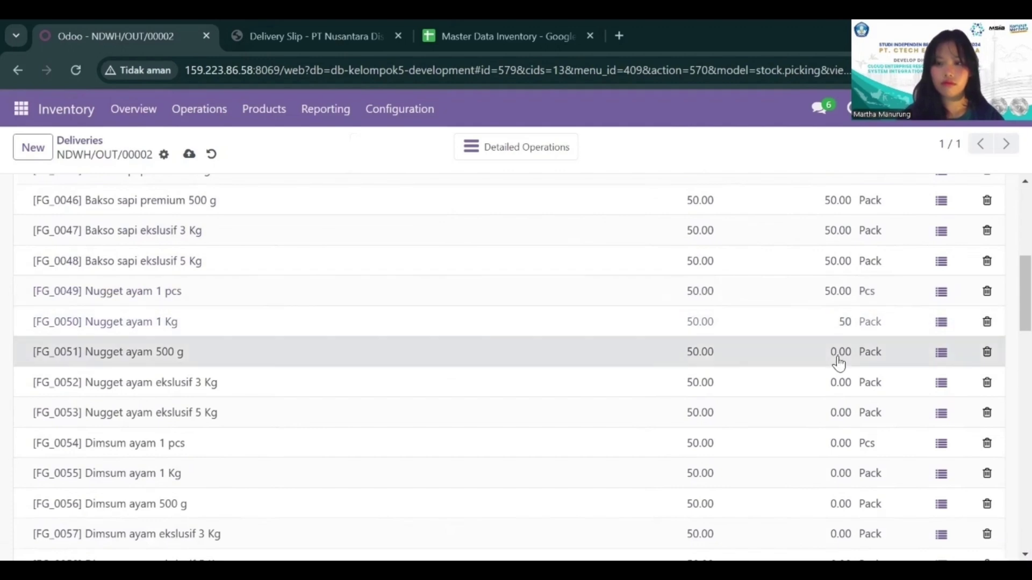
left_click(838, 354)
type("50")
left_click(837, 382)
type("50")
left_click(840, 413)
type("50")
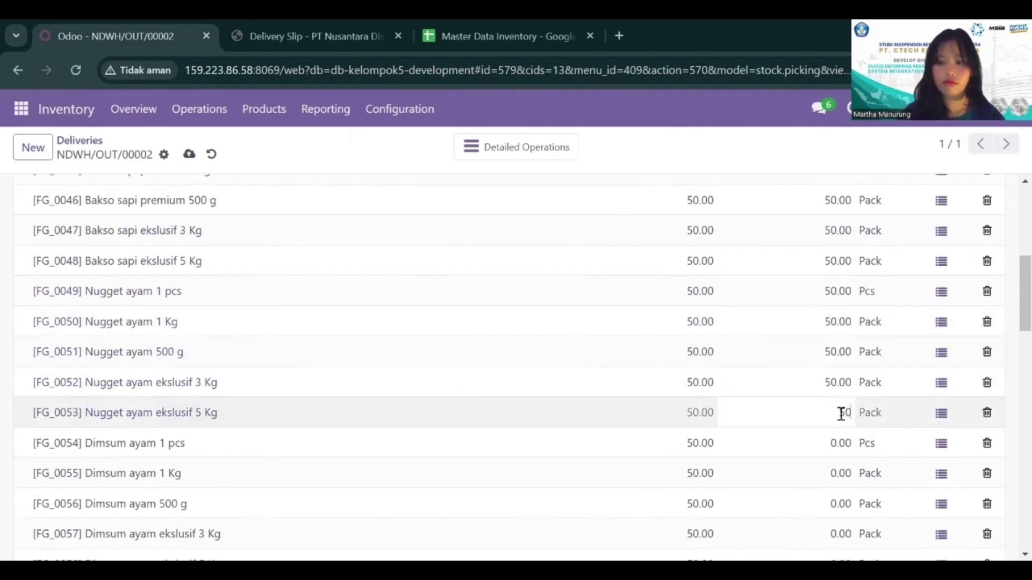
Step: Set the quantity to 50 on the five Dimsum ayam lines, FG_0054 to FG_0058
left_click(839, 442)
type("50")
left_click(839, 472)
type("50")
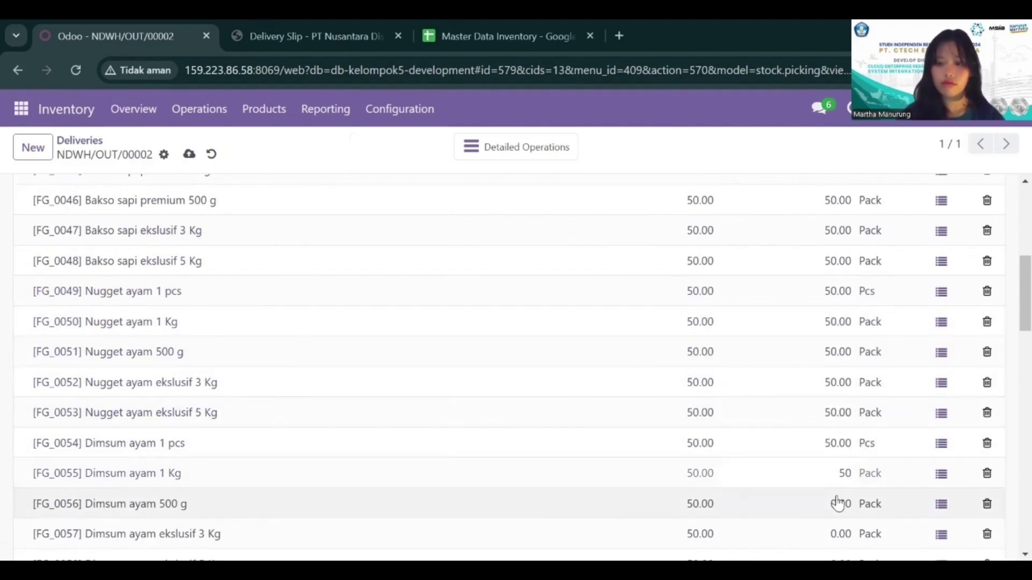
left_click(837, 503)
type("50")
scroll(840, 502, "down", 5)
left_click(838, 276)
type("50")
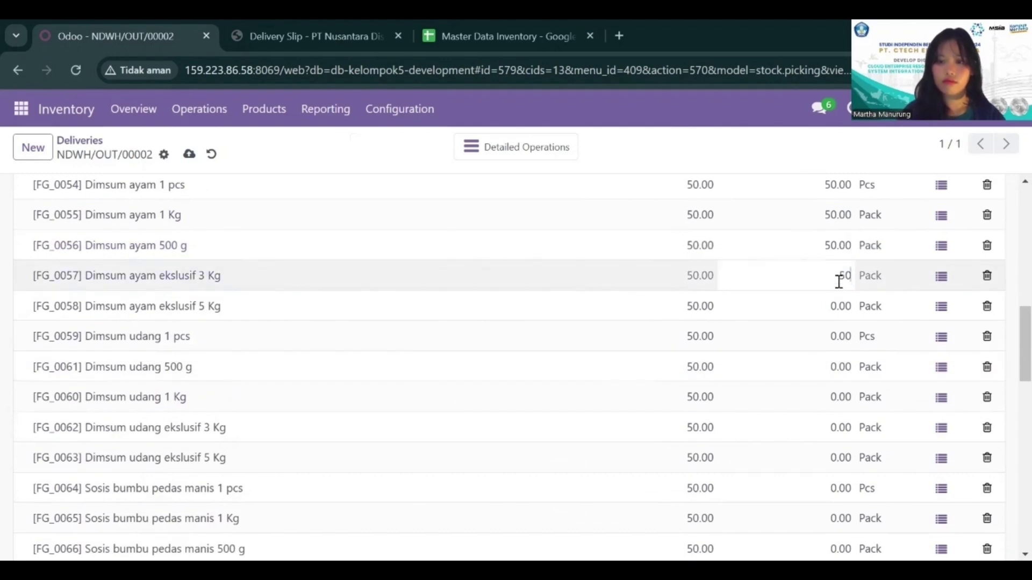
left_click(839, 306)
type("50")
Step: Set the quantity to 50 on the five Dimsum udang lines, FG_0059 to FG_0063
left_click(841, 335)
type("50")
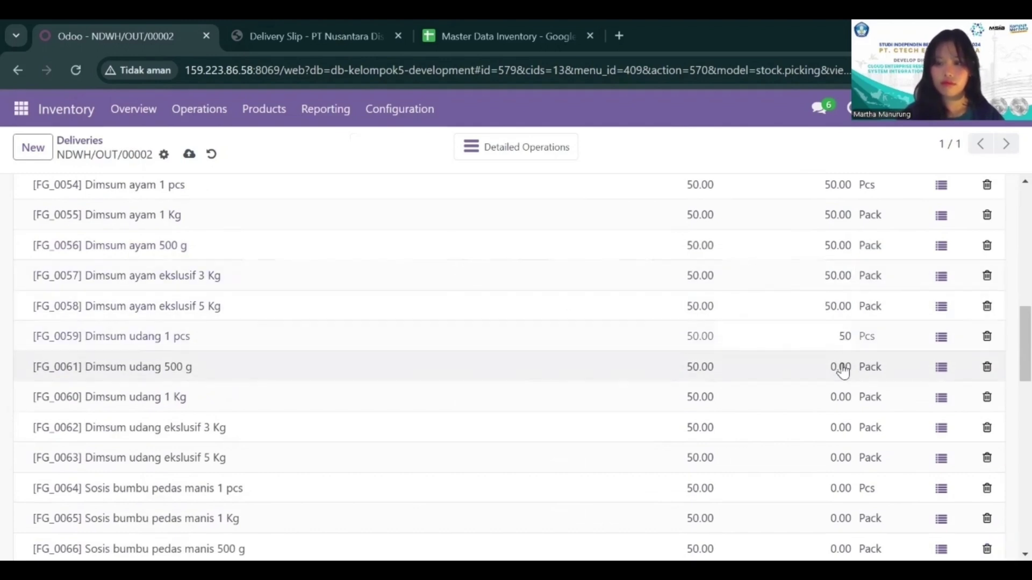
left_click(841, 370)
type("50")
left_click(839, 397)
type("50")
left_click(838, 427)
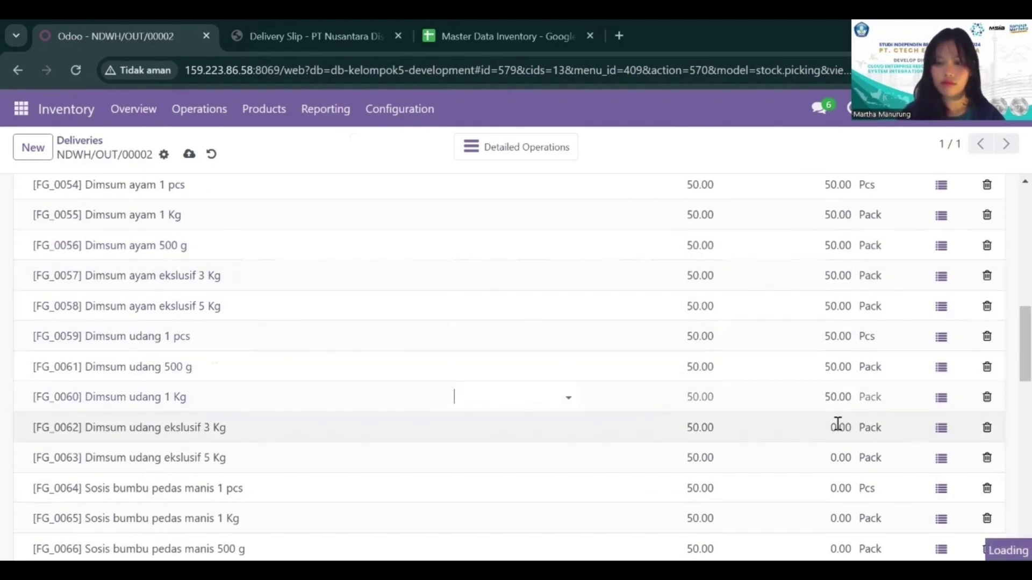
type("50")
scroll(841, 387, "down", 2)
left_click(841, 348)
type("50")
Step: Set the quantity to 50 on the five Sosis lines, FG_0064 to FG_0068
left_click(833, 378)
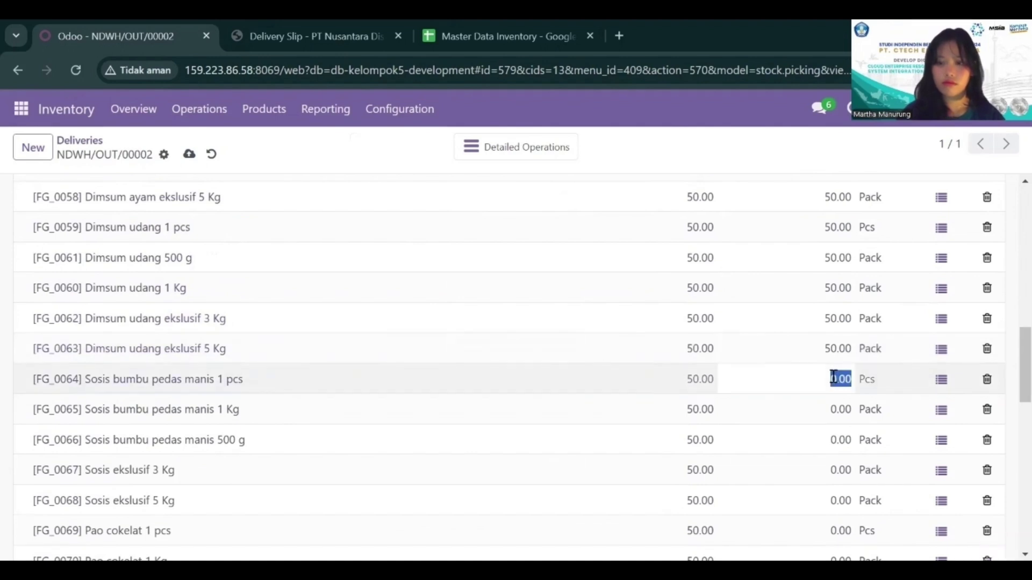
type("50")
left_click(830, 409)
type("50")
left_click(838, 440)
type("50")
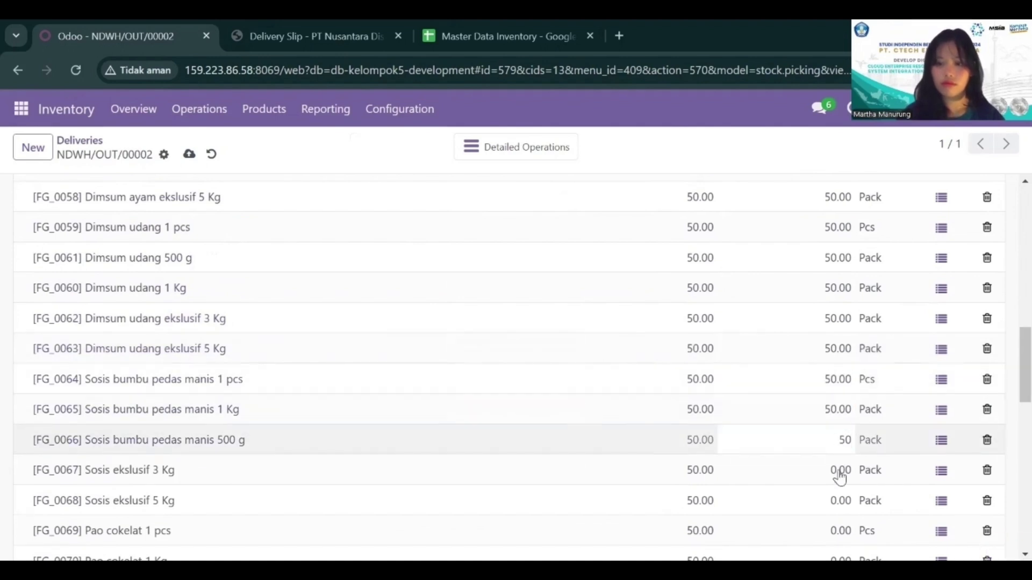
left_click(840, 473)
type("50")
scroll(839, 473, "down", 4)
left_click(838, 269)
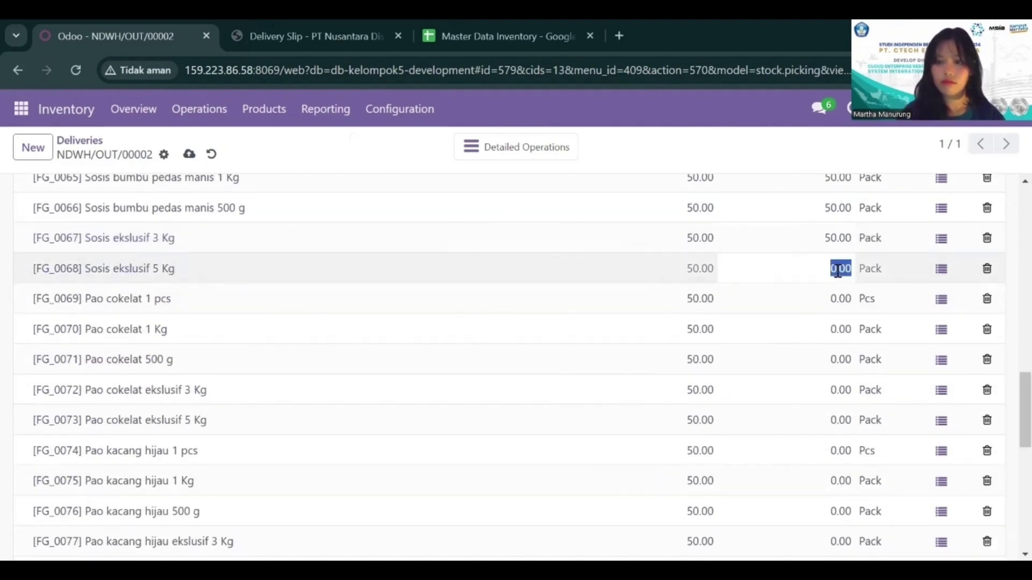
type("50")
Step: Set the quantity to 50 on the five Pao cokelat lines, FG_0069 to FG_0073
left_click(841, 299)
type("50")
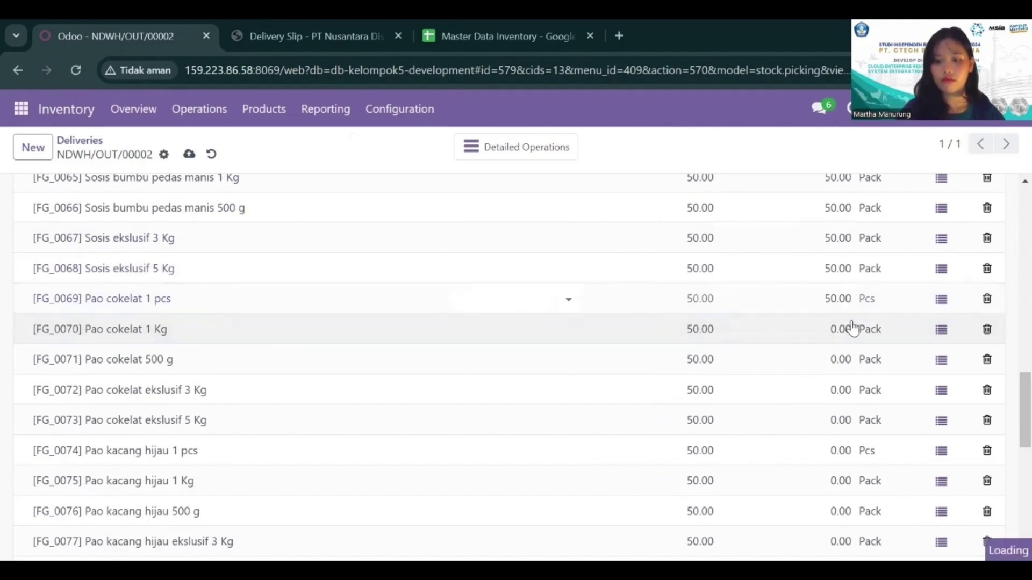
left_click(853, 329)
type("50")
left_click(841, 359)
type("50")
left_click(826, 390)
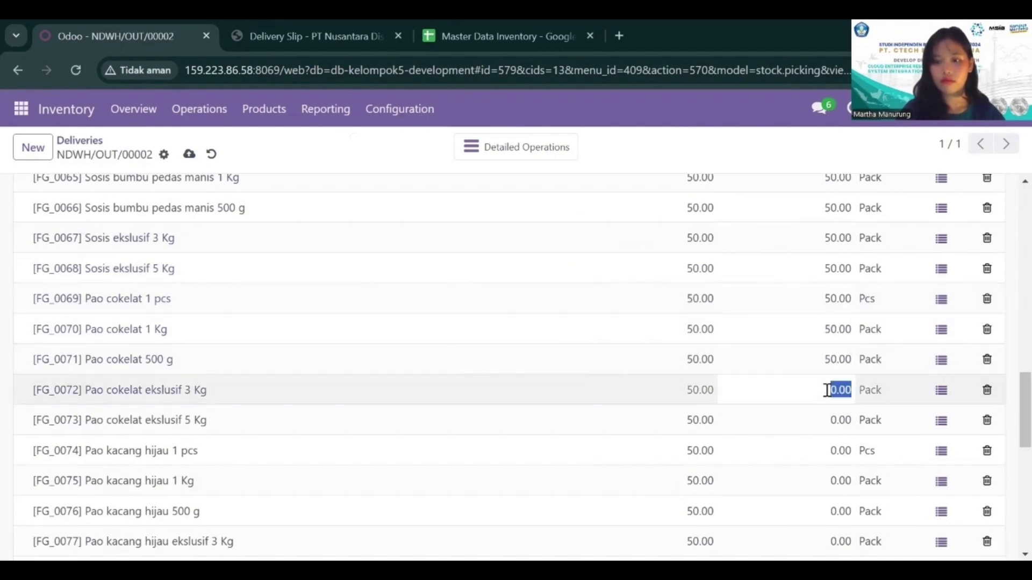
type("50")
left_click(828, 420)
type("50")
Step: Set the quantity to 50 on the five Pao kacang hijau lines, FG_0074 to FG_0078
scroll(828, 419, "down", 3)
left_click(831, 261)
type("5")
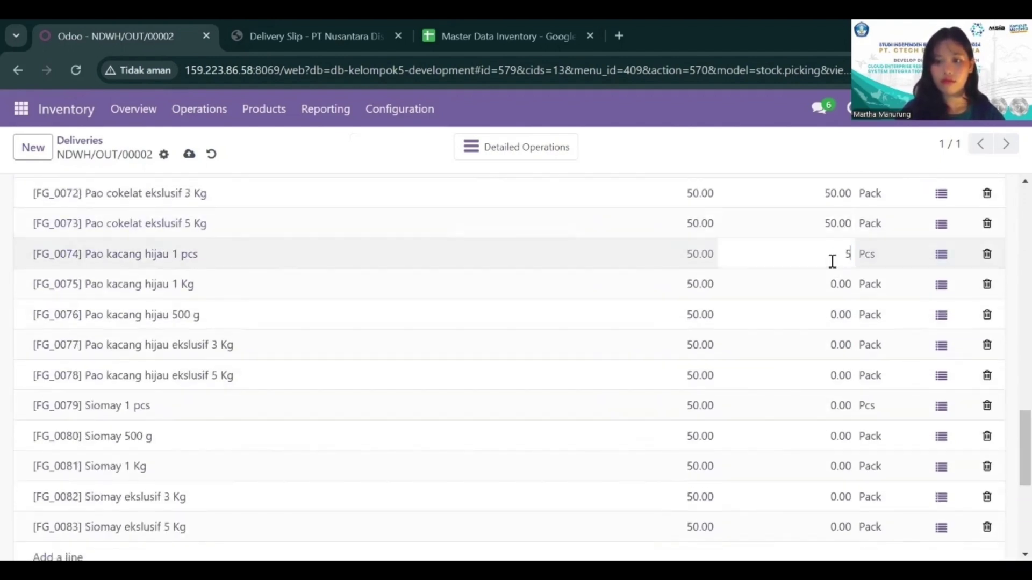
type("0")
left_click(824, 288)
type("50")
left_click(824, 313)
type("50")
left_click(821, 345)
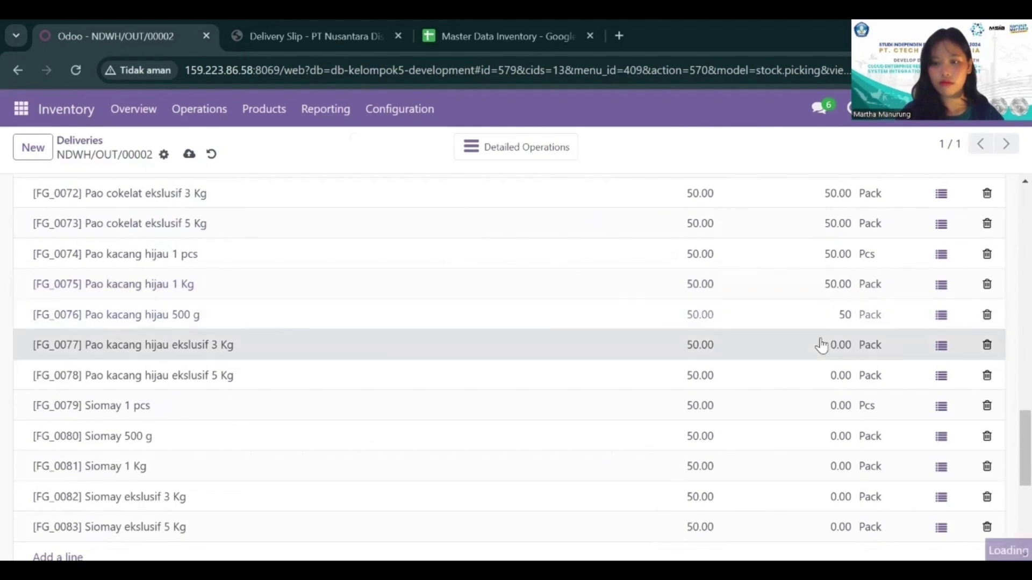
type("50")
left_click(787, 375)
Step: Set the quantity to 50 on the five Siomay lines, FG_0079 to FG_0083
type("50")
left_click(805, 408)
type("50")
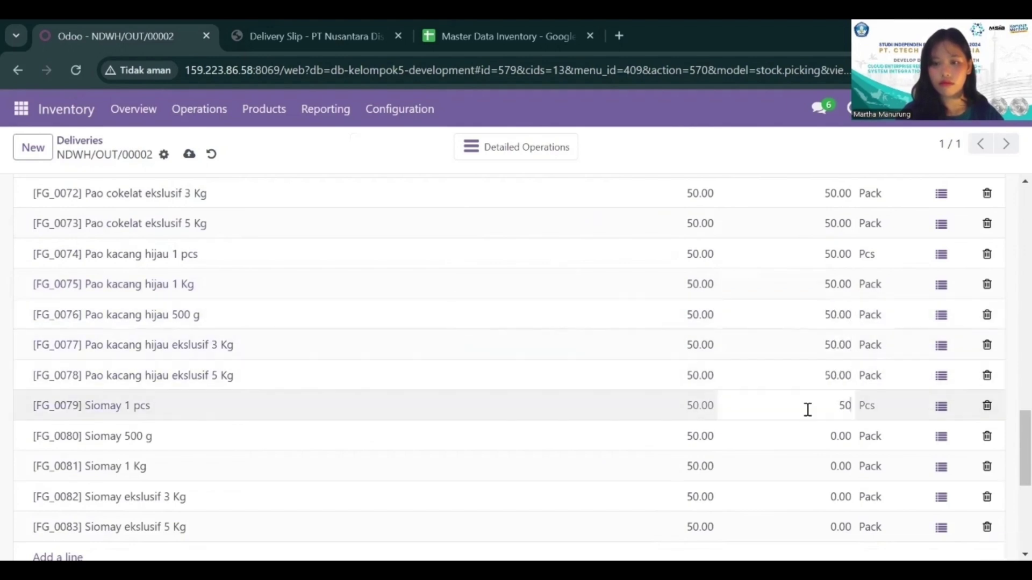
left_click(792, 438)
type("50")
left_click(778, 469)
type("50")
scroll(826, 244, "down", 5)
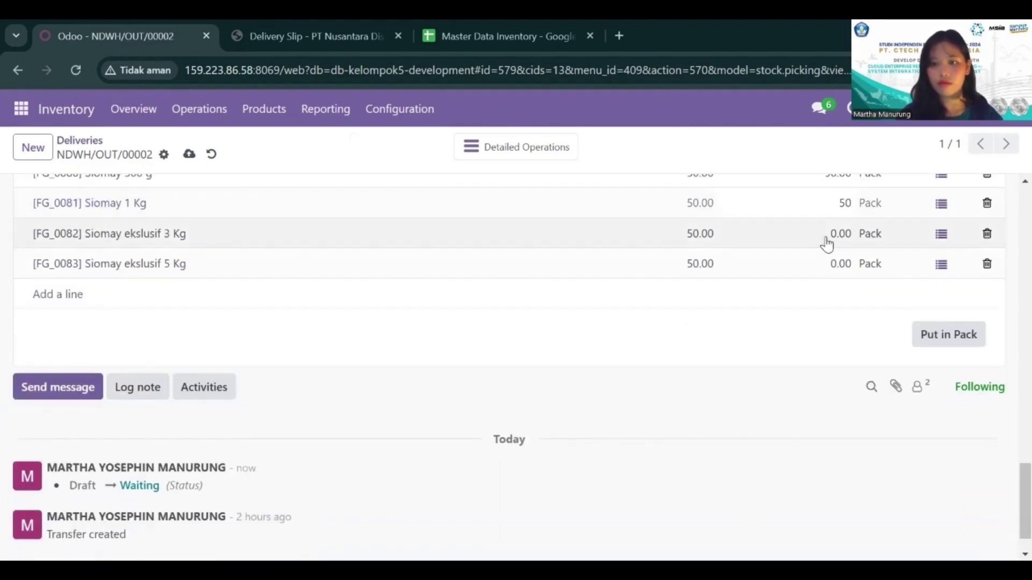
left_click(827, 242)
type("50")
left_click(824, 262)
type("50")
Step: Show product lines 41-47 and set the quantity to 50 for Sayuran beku and Nasi beku
scroll(825, 258, "up", 15)
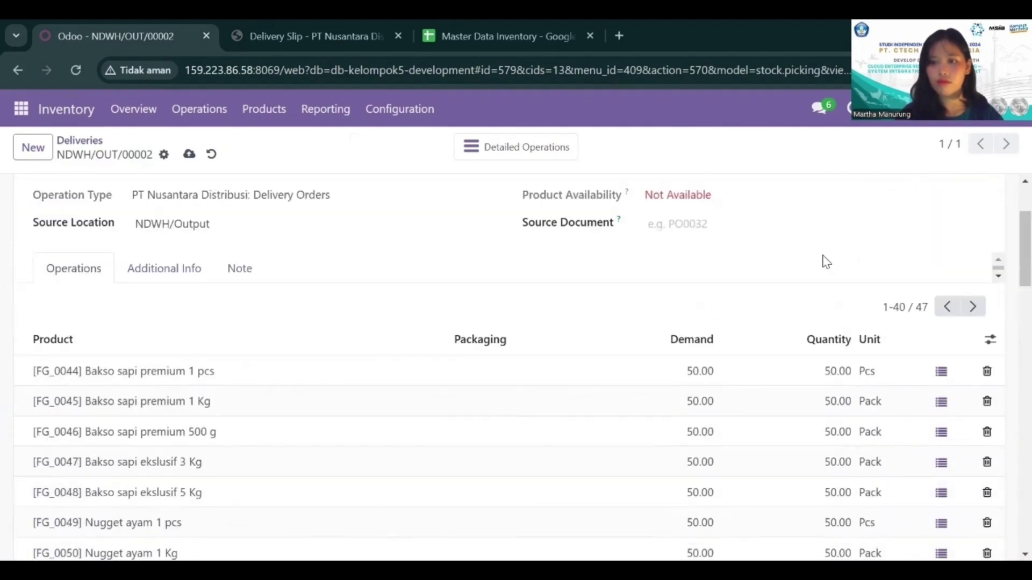
left_click(972, 307)
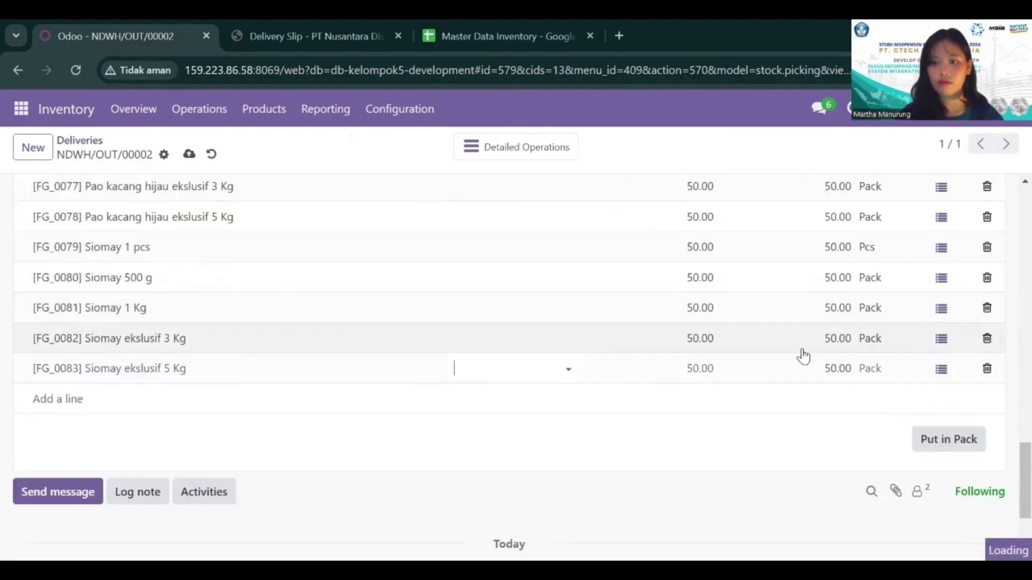
scroll(803, 356, "up", 2)
left_click(828, 371)
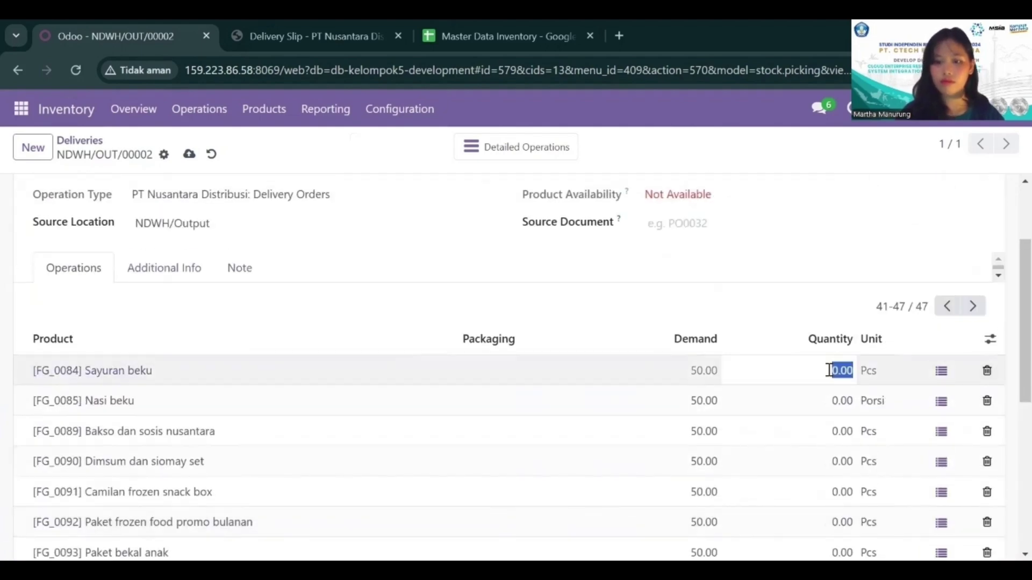
type("50")
left_click(837, 399)
type("50")
Step: Set the quantity to 50 on the five package lines from Bakso dan sosis nusantara to Paket bekal anak and save the delivery
left_click(843, 430)
type("50")
left_click(845, 460)
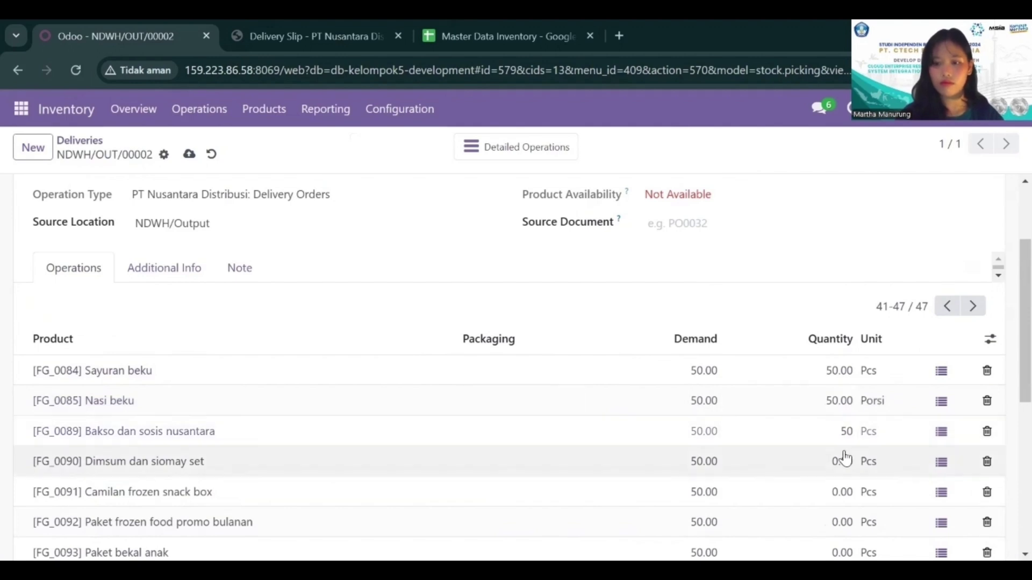
type("50")
scroll(841, 376, "down", 3)
left_click(840, 355)
type("50")
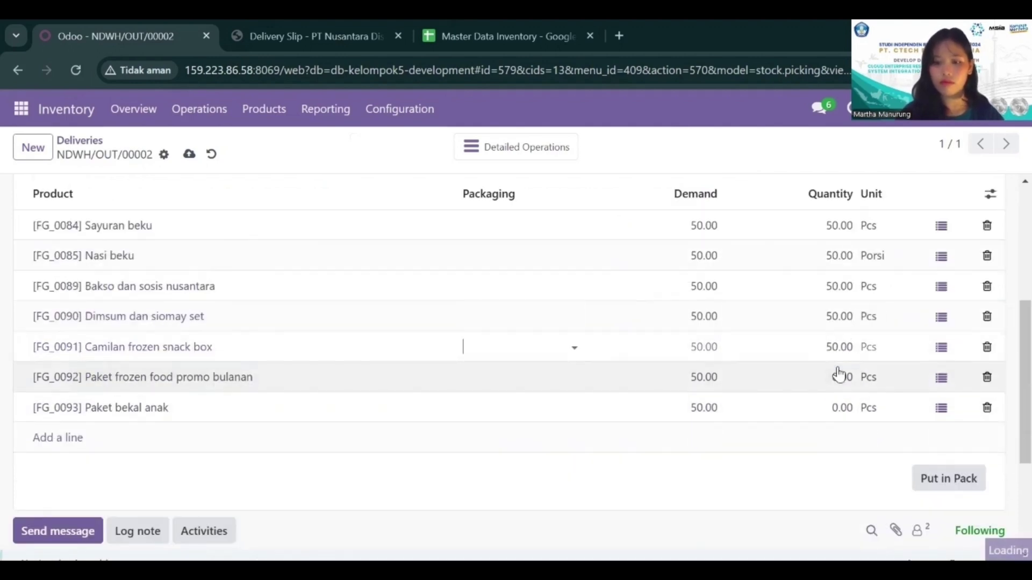
left_click(838, 375)
left_click(841, 408)
type("50")
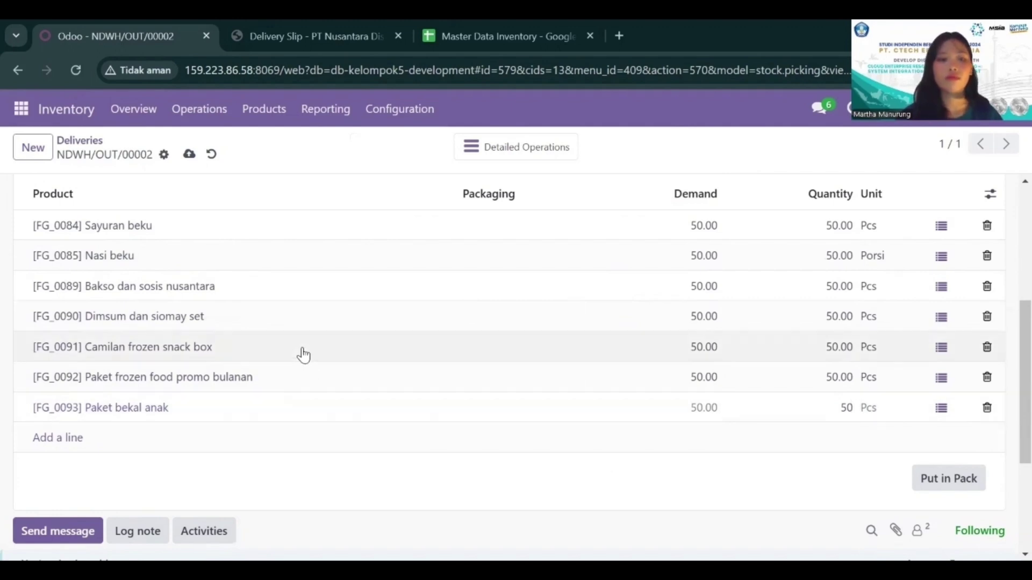
scroll(301, 352, "up", 3)
left_click(188, 158)
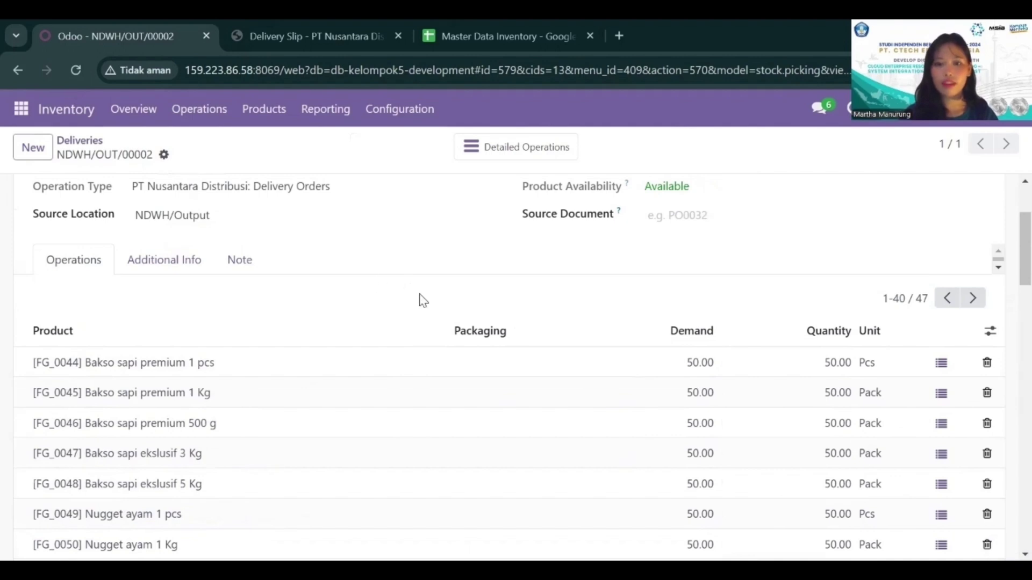
Step: Validate delivery NDWH/OUT/00002 and open its detailed operations
scroll(295, 300, "up", 3)
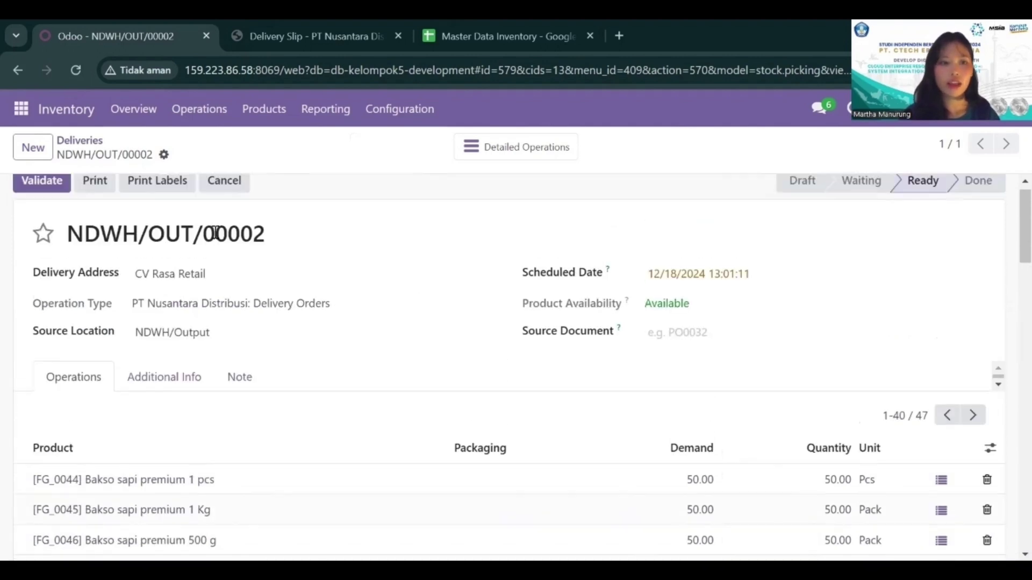
scroll(214, 233, "up", 1)
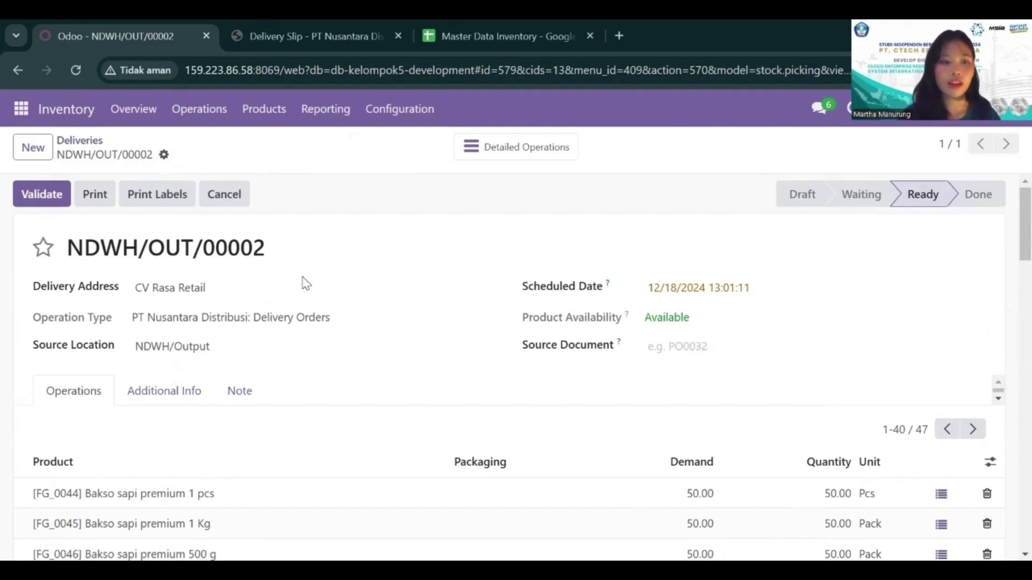
left_click(46, 204)
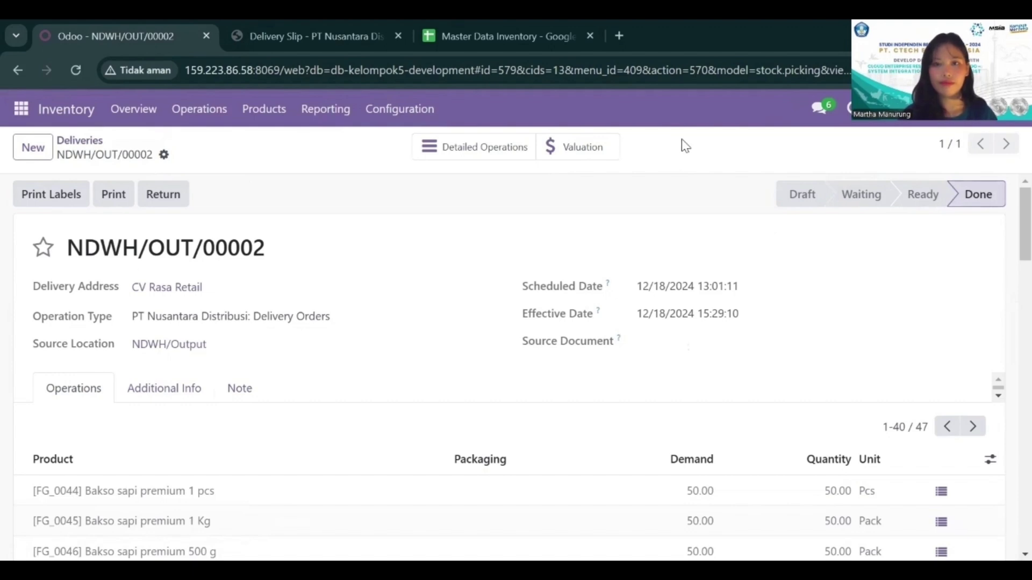
left_click(461, 148)
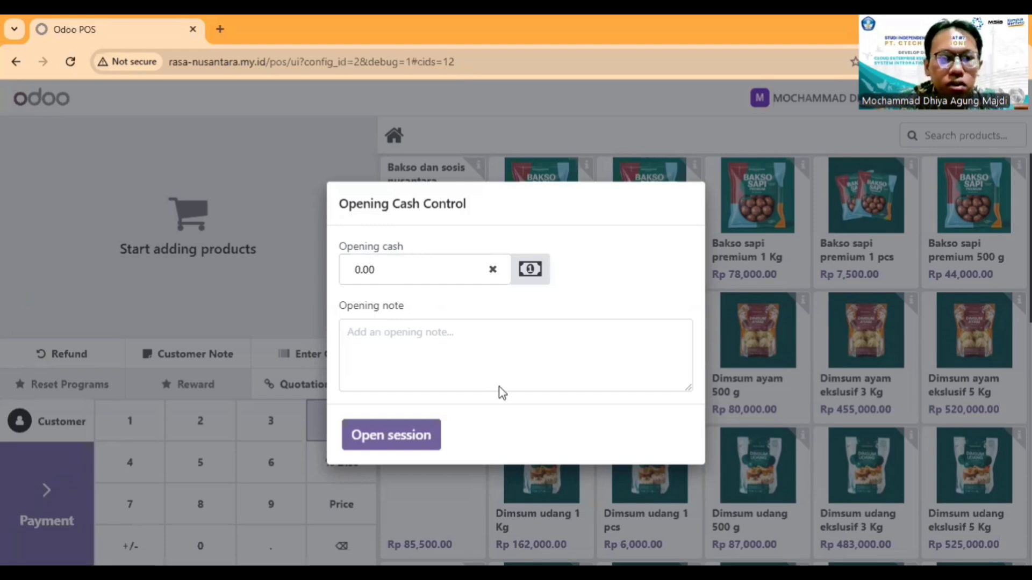
Step: Enter an opening note beginning with "Memb" and open the Odoo POS session
left_click(466, 339)
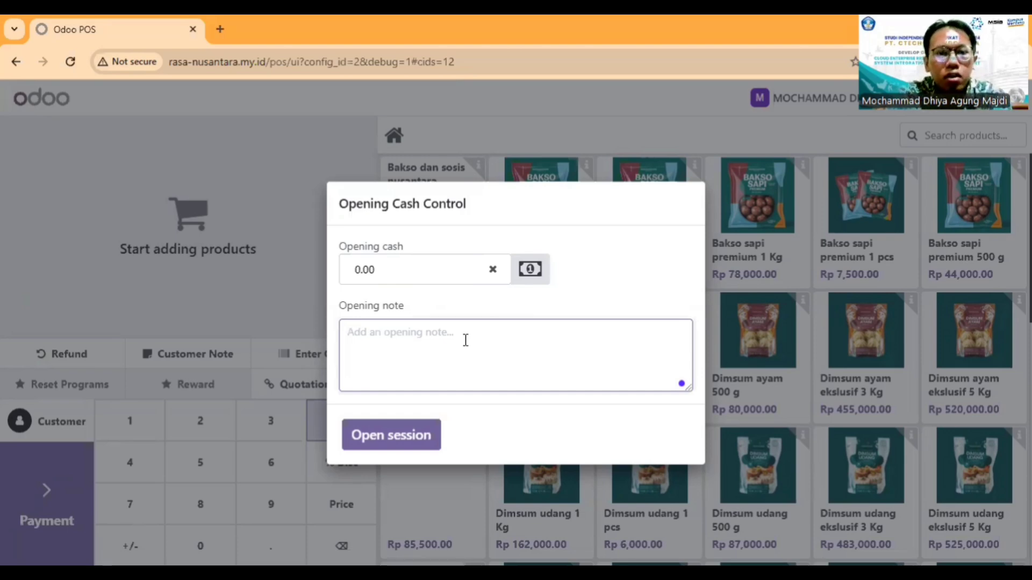
type("Memb")
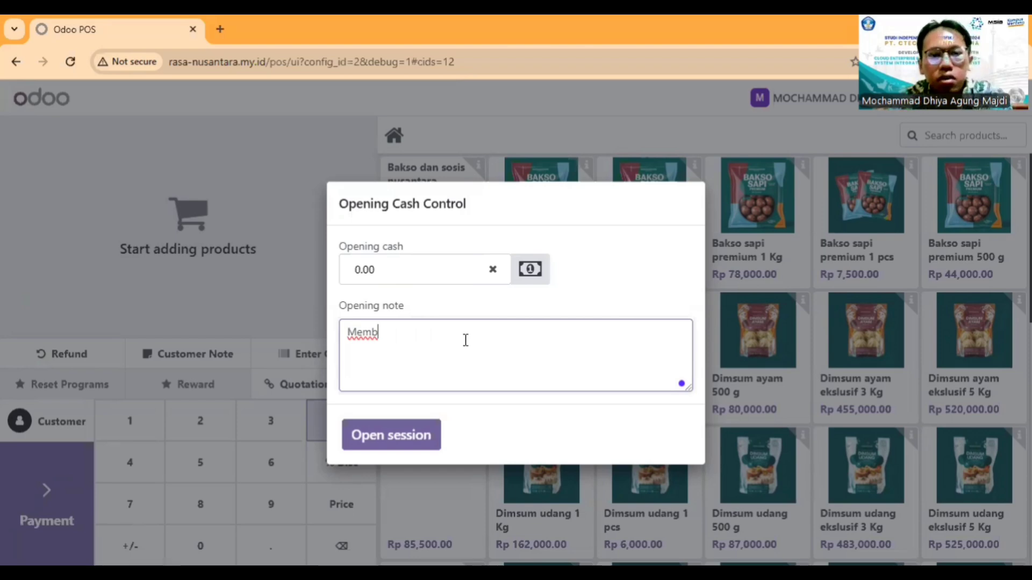
left_click(414, 436)
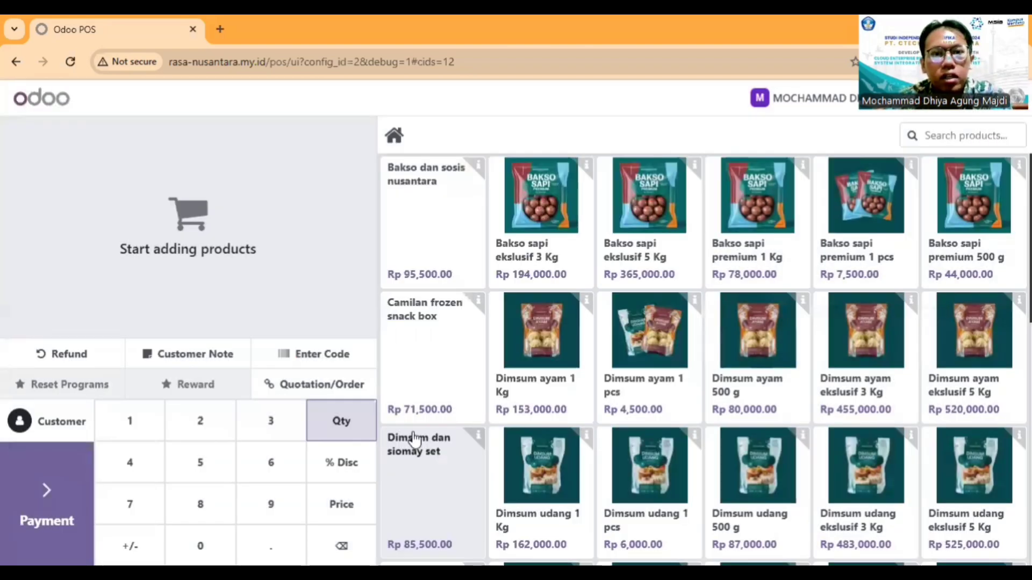
Step: Add Bakso sapi premium 1 Kg, Dimsum ayam 1 Kg and Dimsum udang 1 Kg to the POS order
scroll(617, 426, "down", 10)
scroll(617, 426, "up", 10)
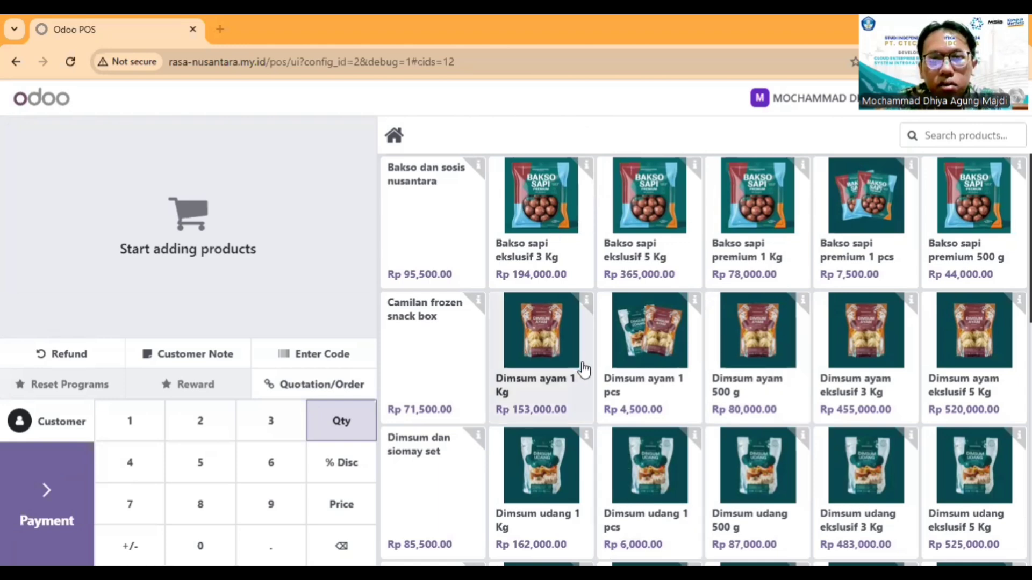
left_click(762, 258)
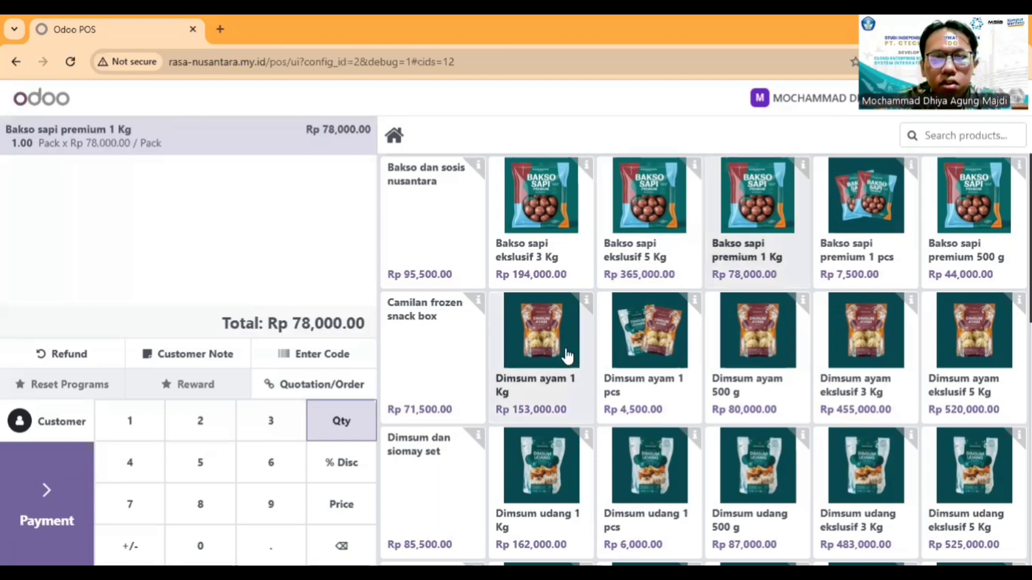
left_click(568, 355)
scroll(566, 407, "down", 3)
left_click(566, 406)
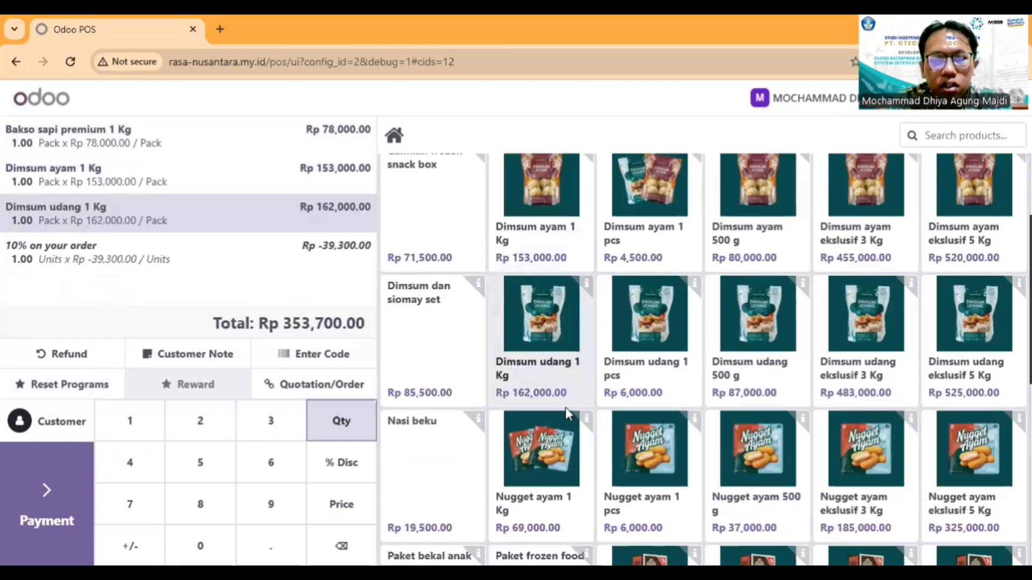
Step: Add Nugget ayam 1 Kg to the POS order
scroll(565, 408, "down", 3)
left_click(562, 369)
scroll(561, 369, "up", 6)
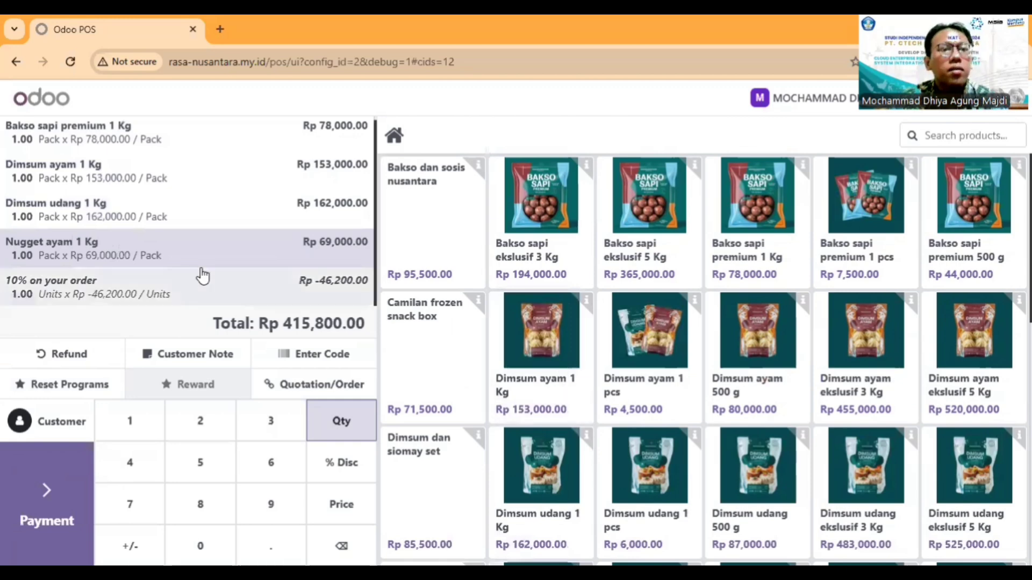
left_click(152, 207)
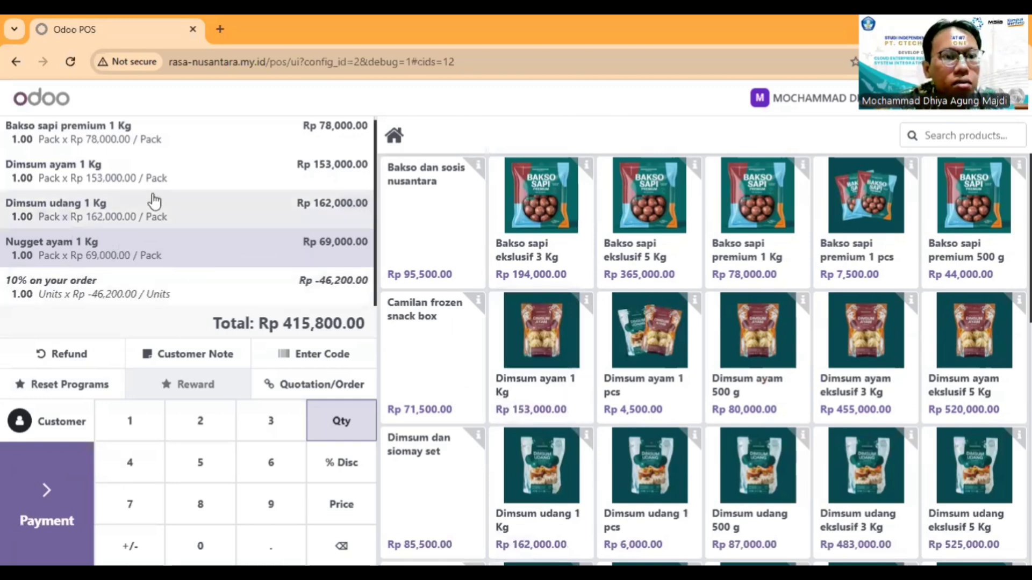
left_click(154, 178)
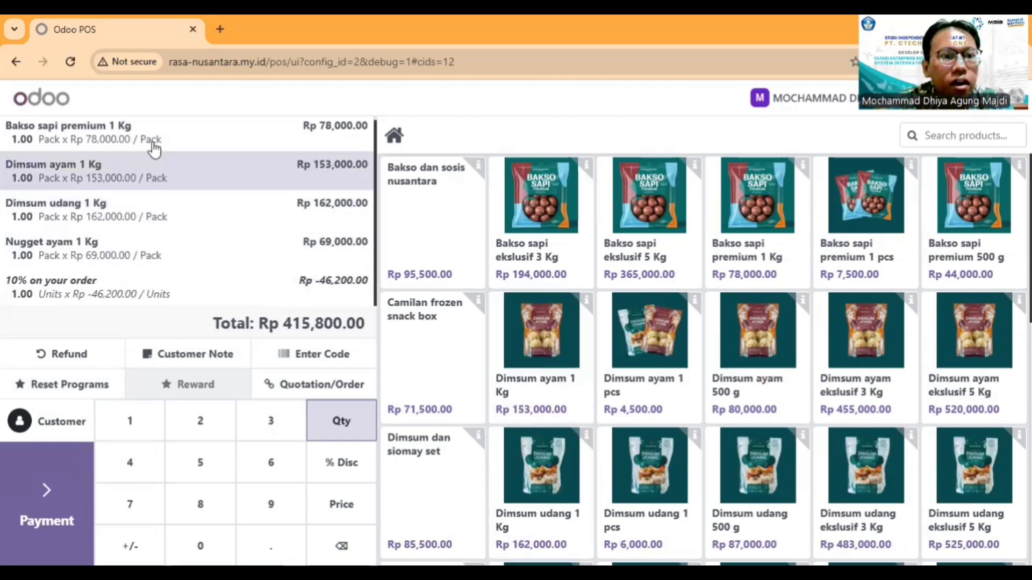
left_click(154, 142)
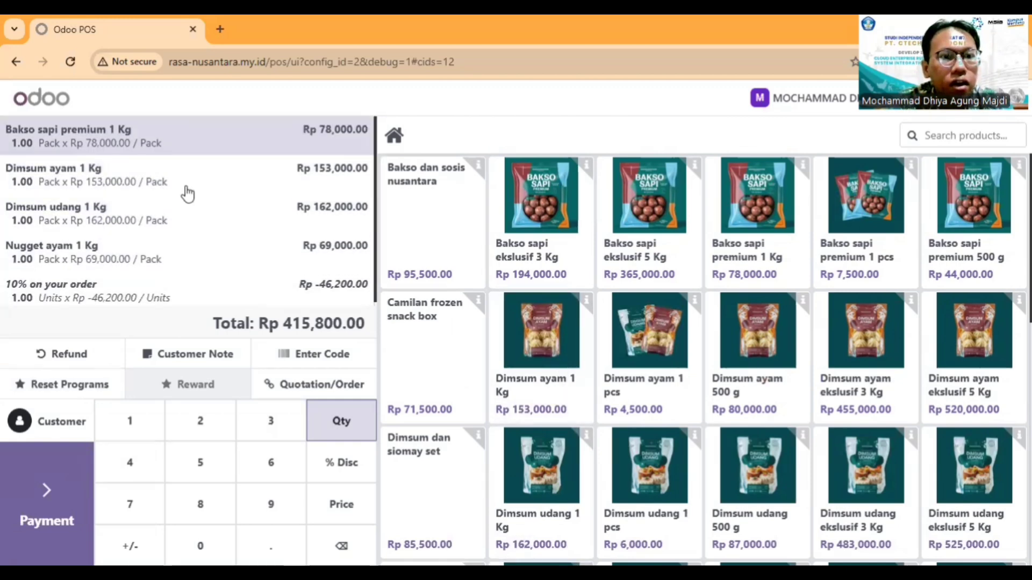
left_click(118, 173)
left_click(150, 260)
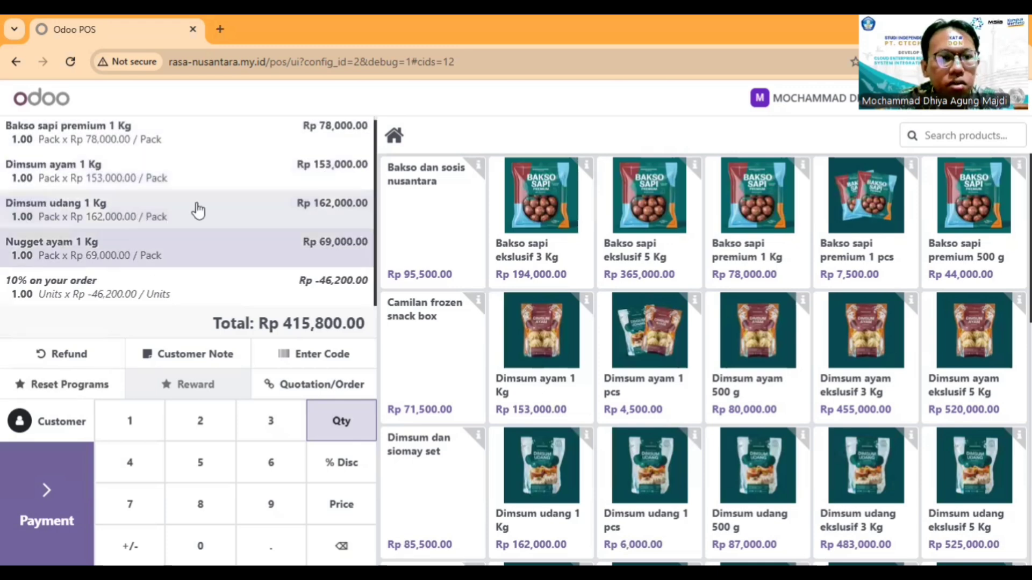
Step: Set the order quantities to 3 for Bakso sapi premium 1 Kg, 2 for Dimsum ayam 1 Kg and 5 for Nugget ayam 1 Kg
left_click(134, 138)
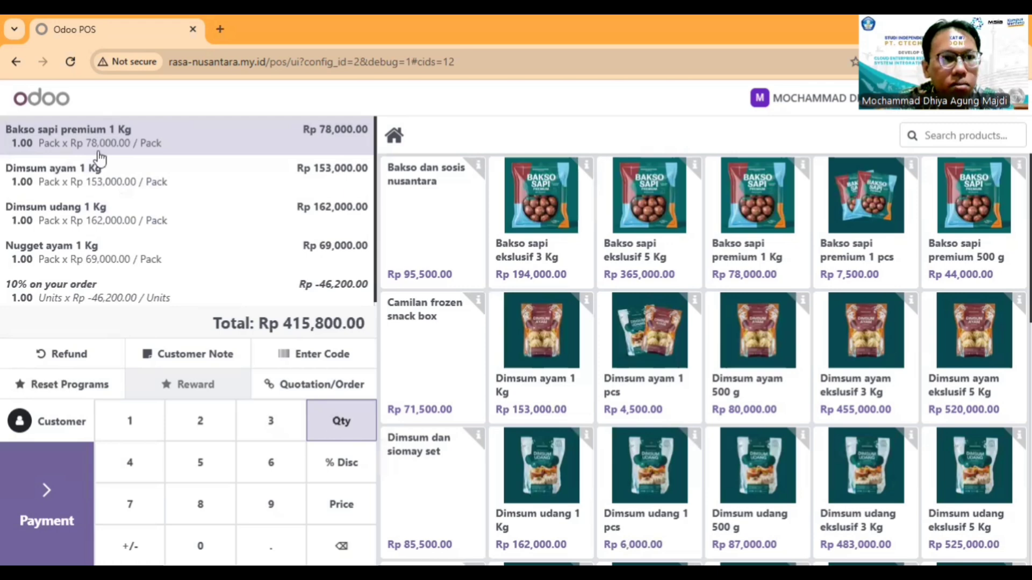
key("3")
left_click(139, 177)
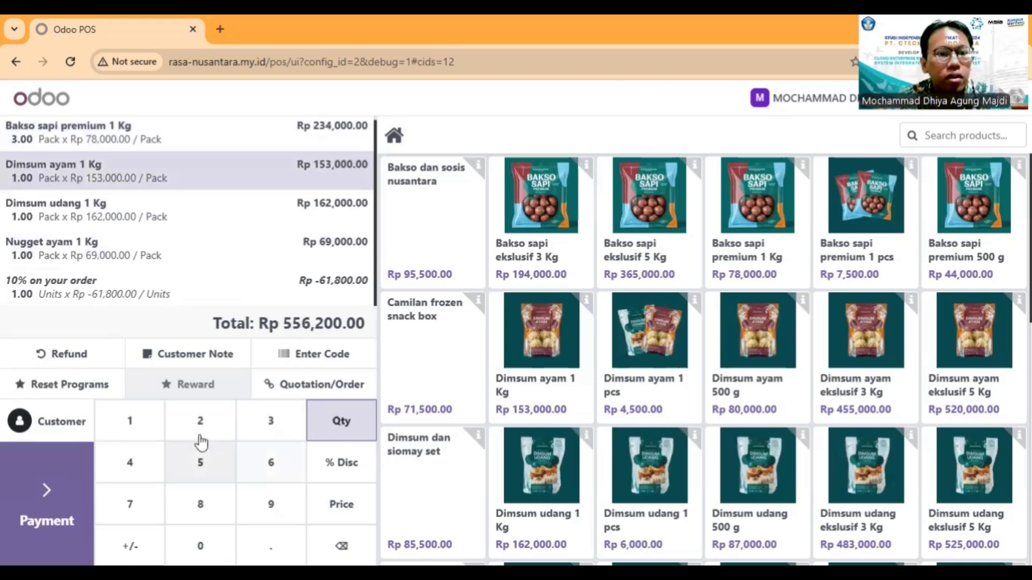
key("2")
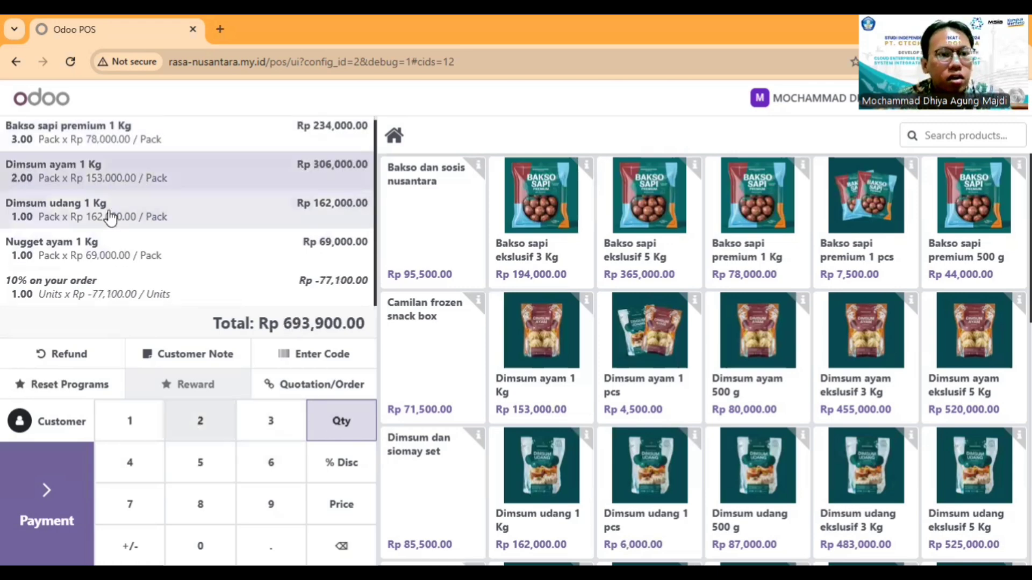
left_click(143, 263)
left_click(212, 461)
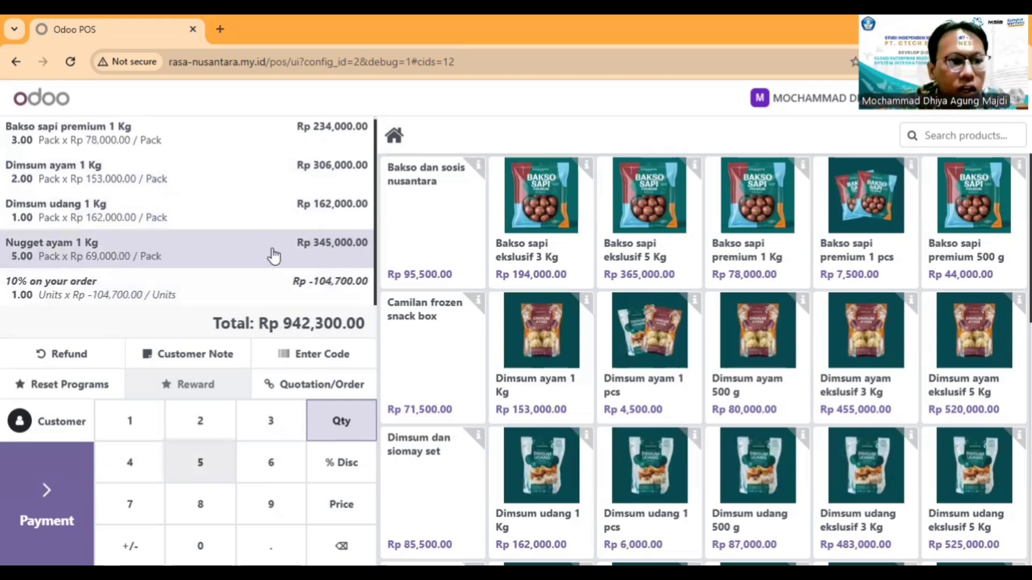
scroll(274, 257, "up", 1)
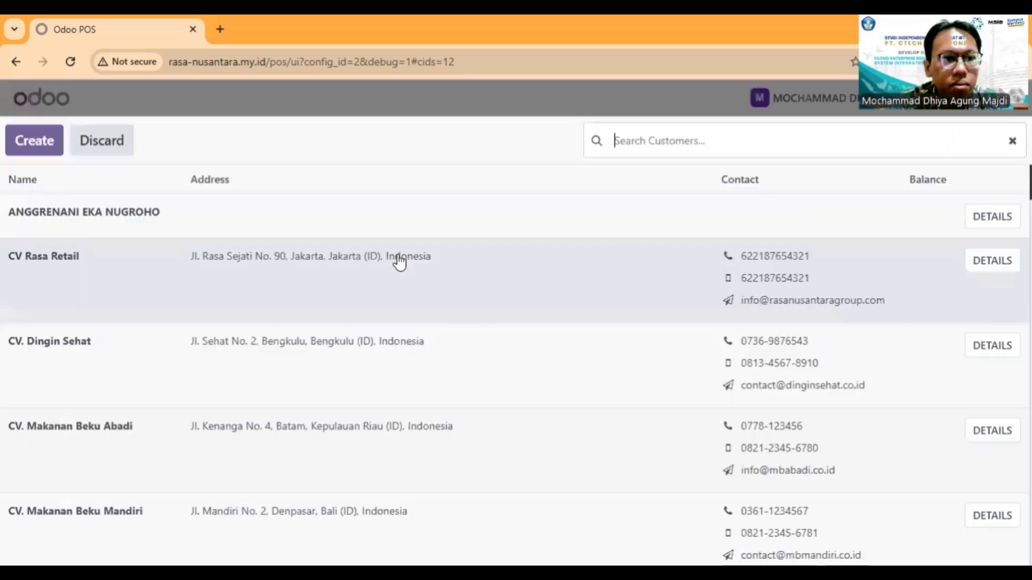
scroll(398, 261, "down", 2)
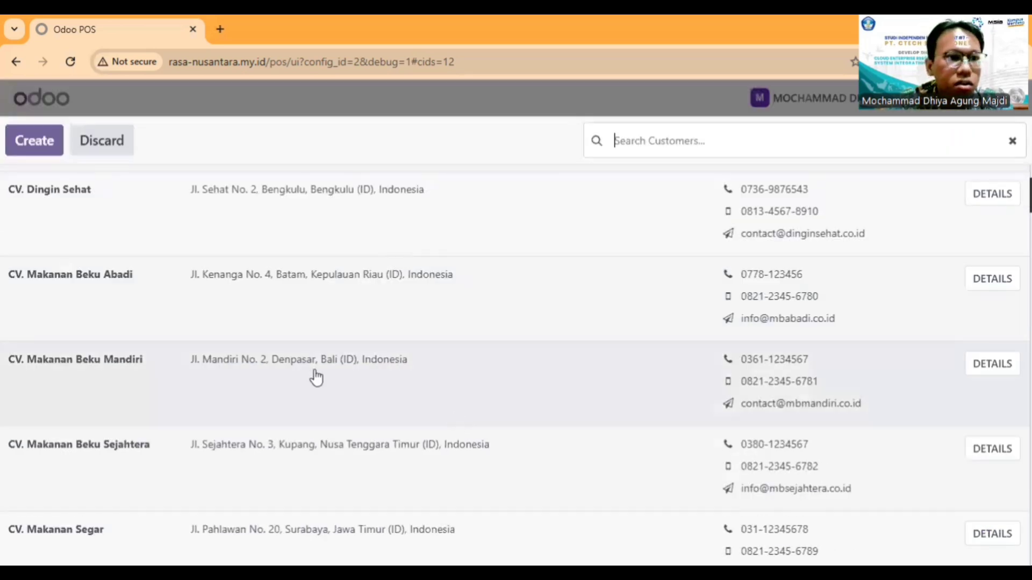
scroll(315, 376, "up", 2)
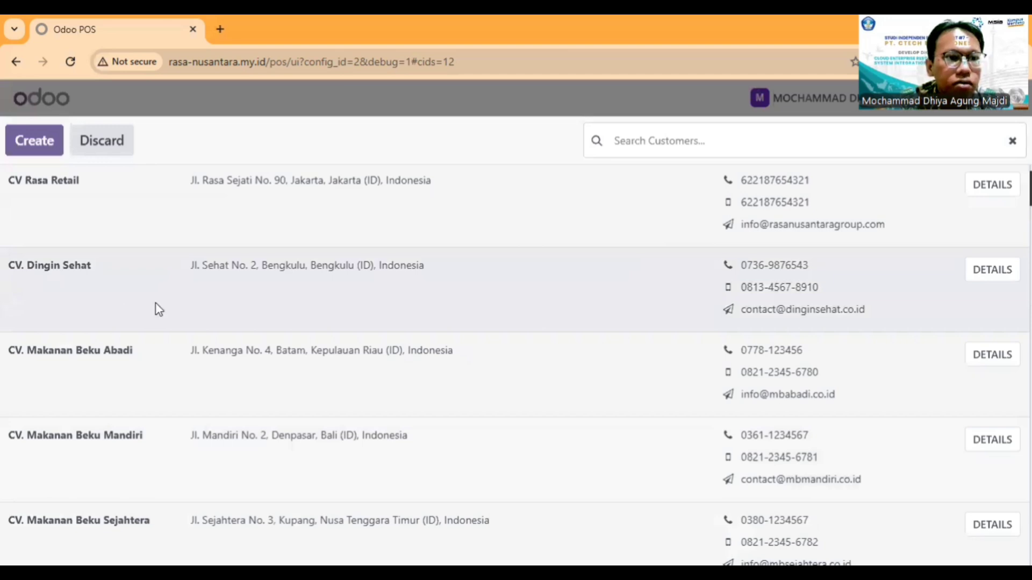
scroll(156, 306, "down", 1)
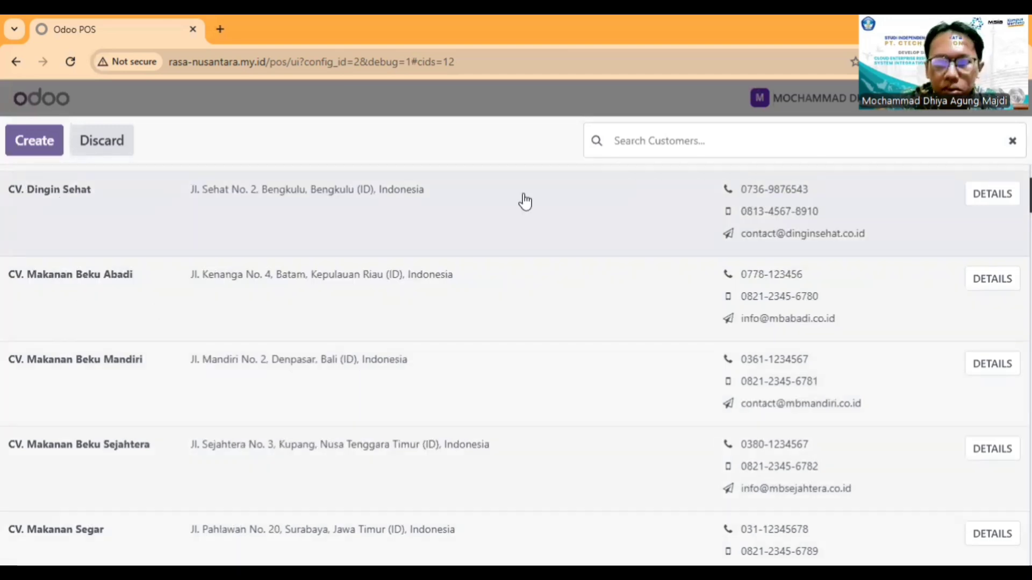
left_click(43, 146)
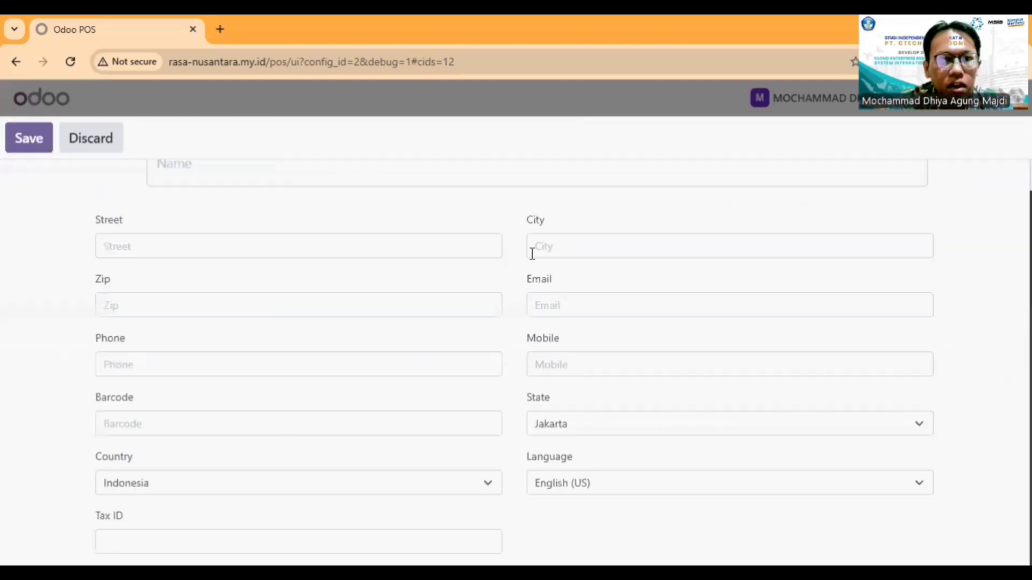
scroll(520, 486, "up", 1)
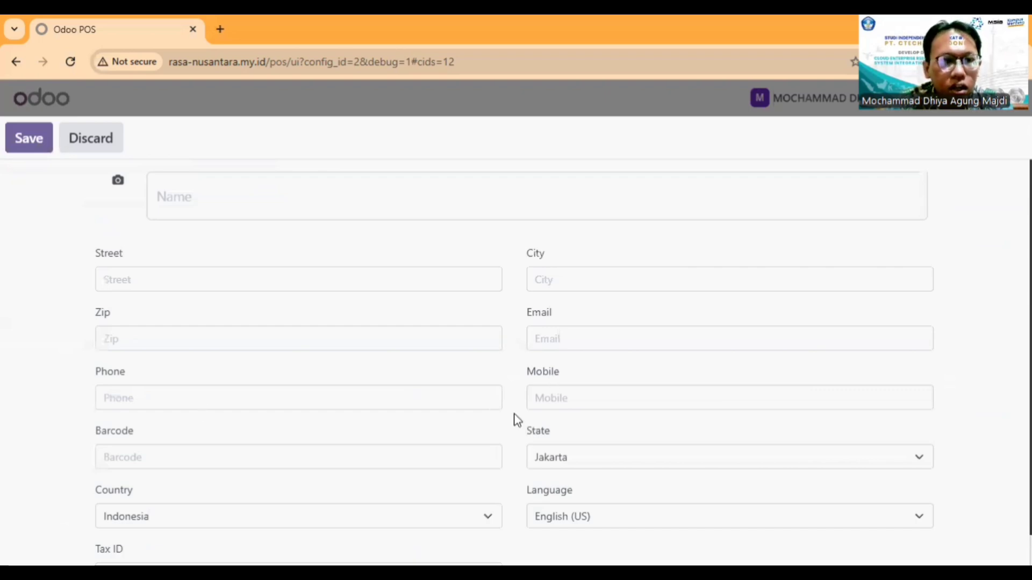
left_click(98, 150)
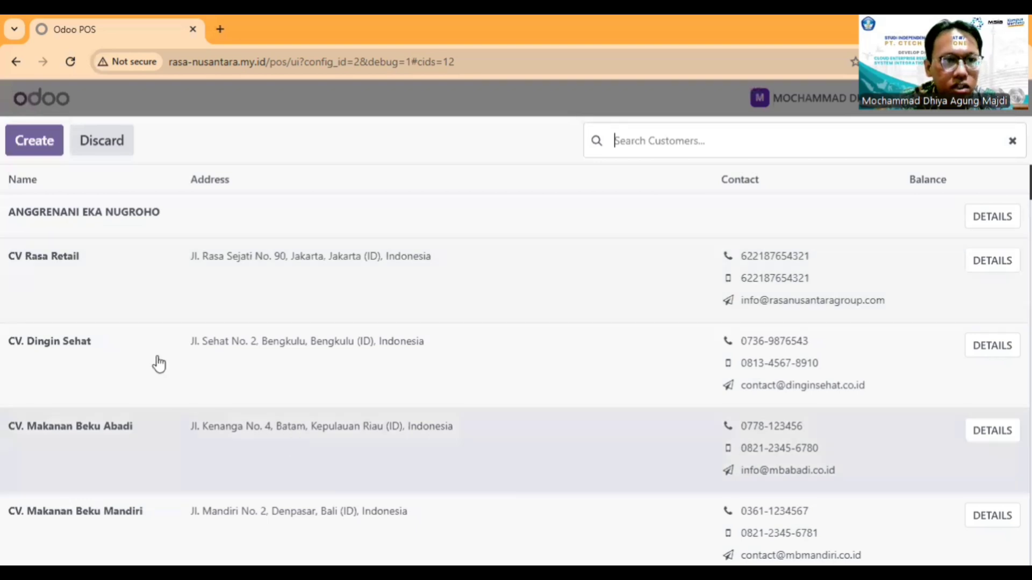
Step: Assign CV. Dingin Sehat as the order's customer and proceed to payment
scroll(178, 365, "down", 2)
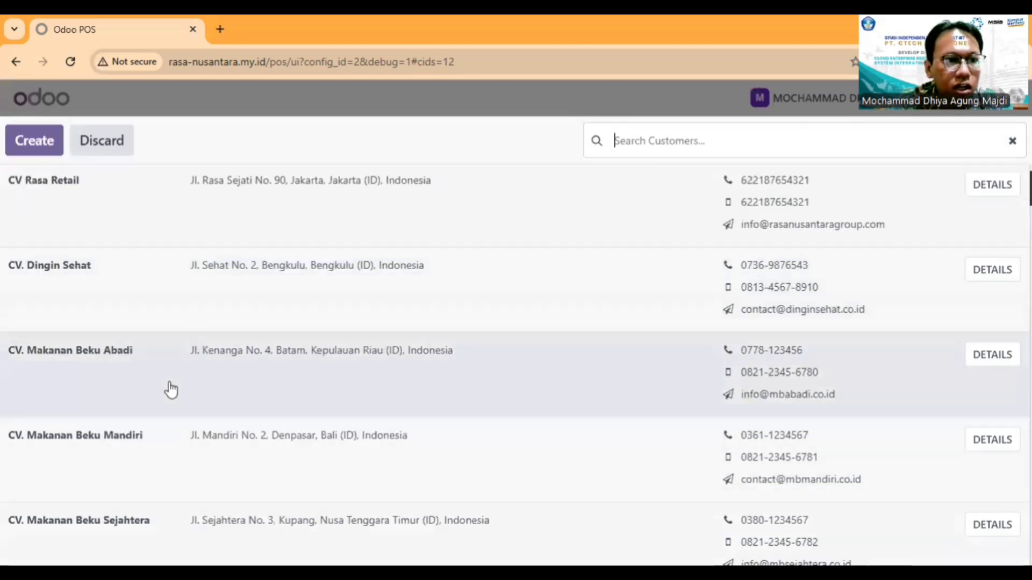
left_click(86, 297)
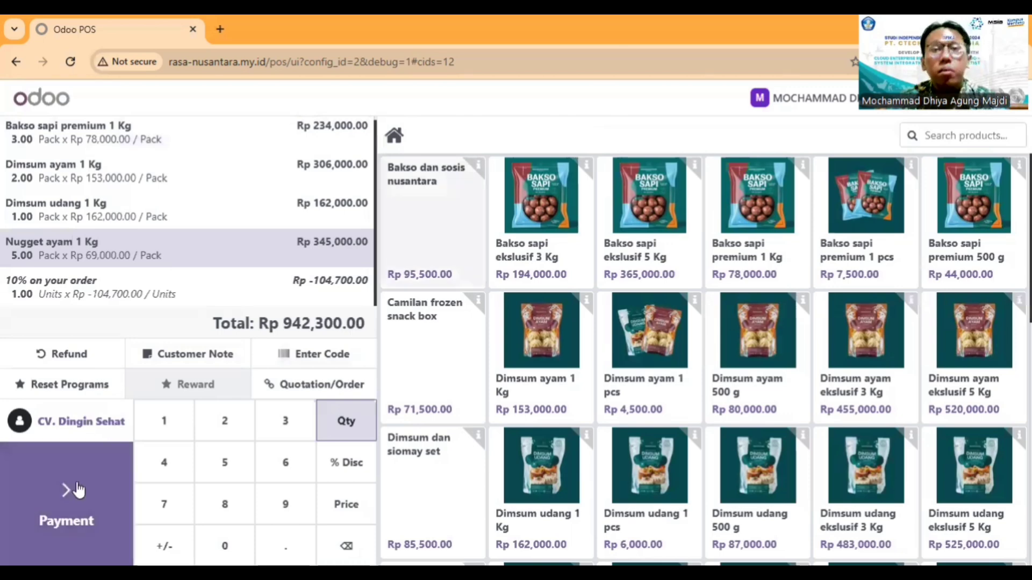
left_click(46, 505)
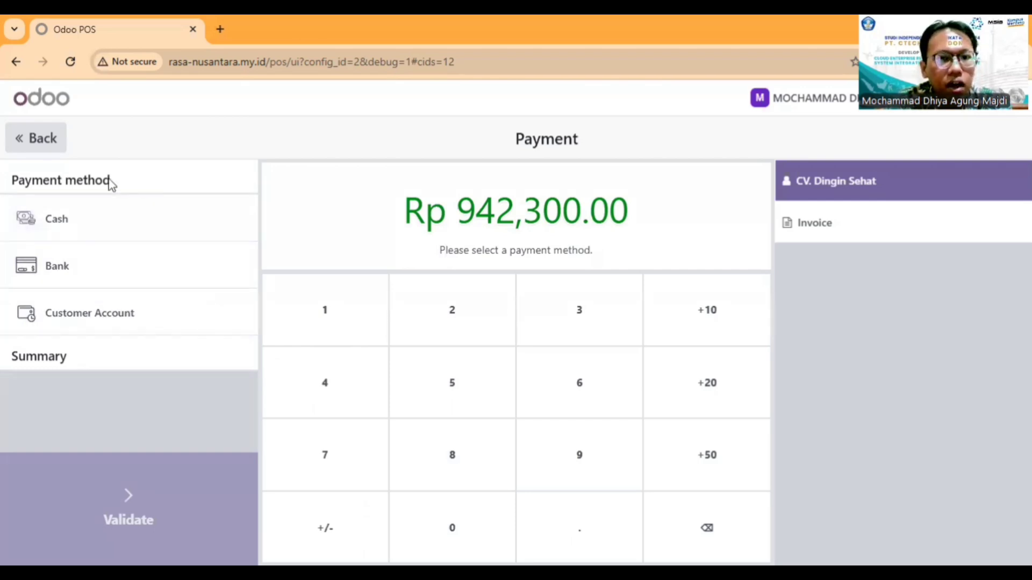
Step: Register a single cash payment of Rp 950,000 for the order and validate it
left_click(112, 228)
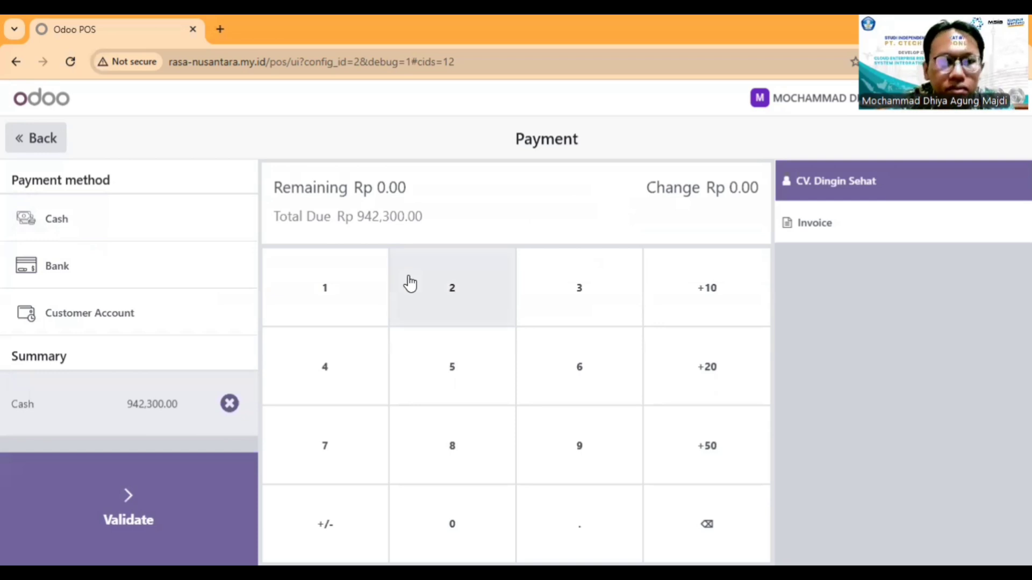
left_click(707, 537)
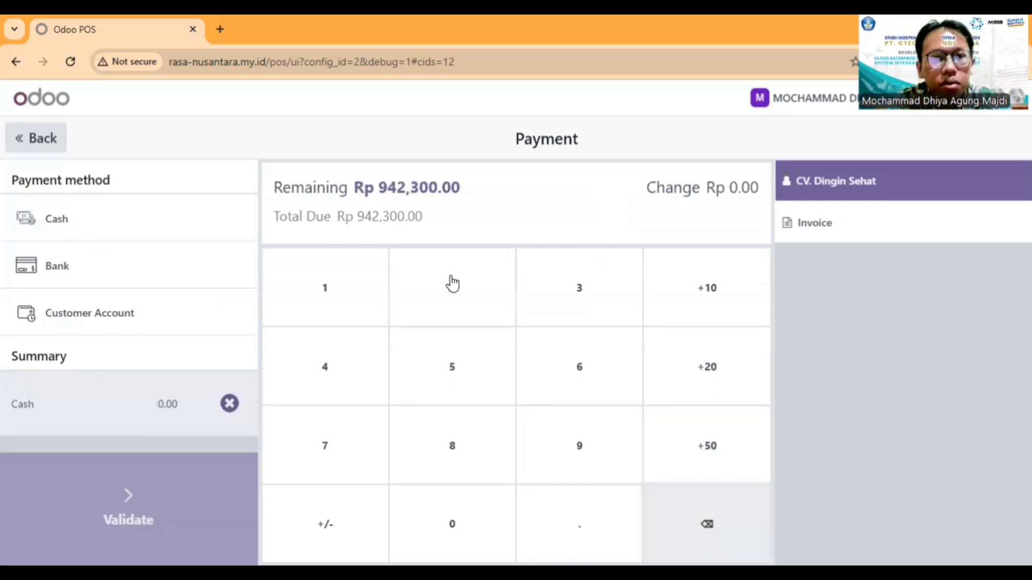
type("950")
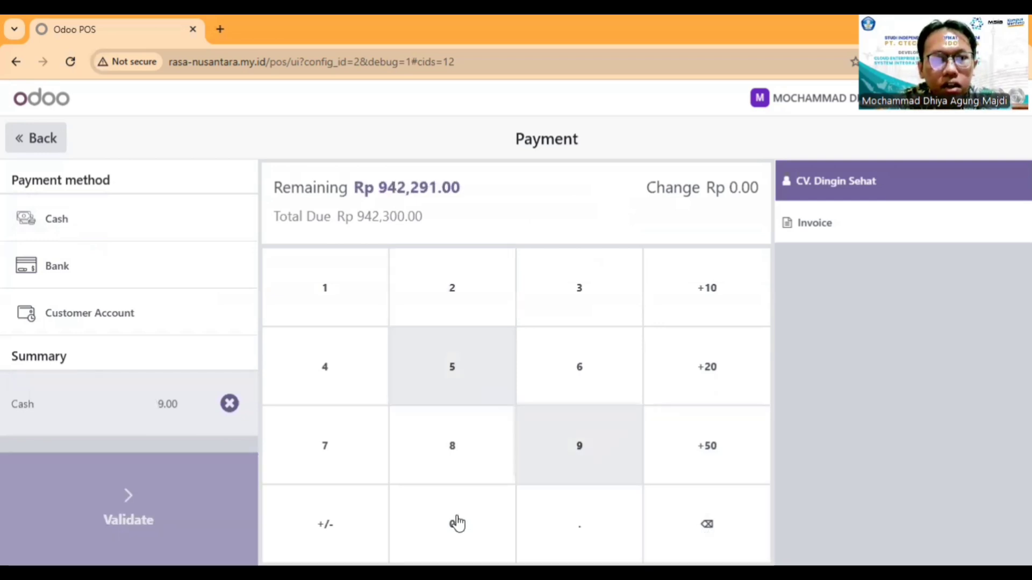
left_click(453, 524)
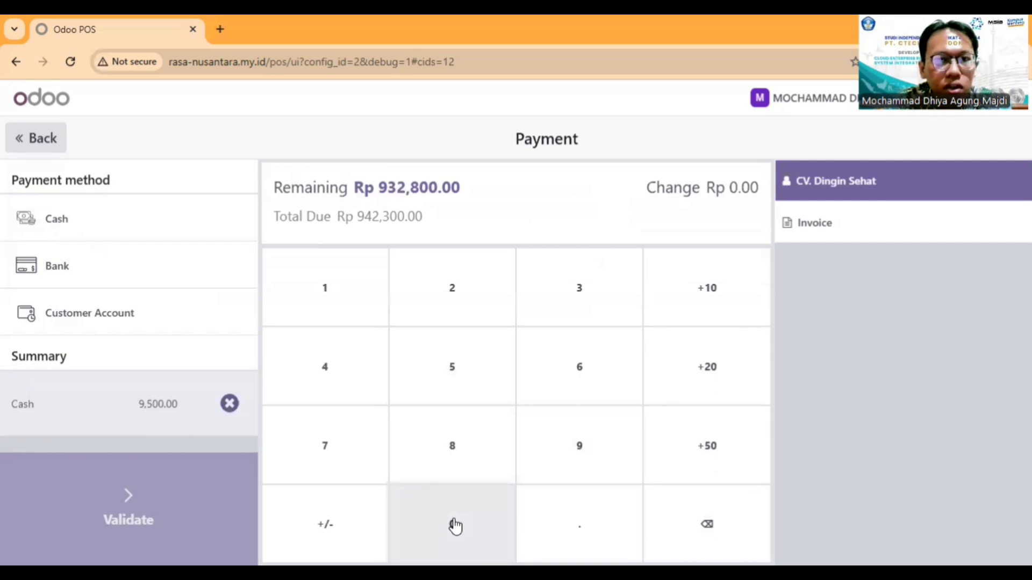
left_click(453, 525)
left_click(453, 525)
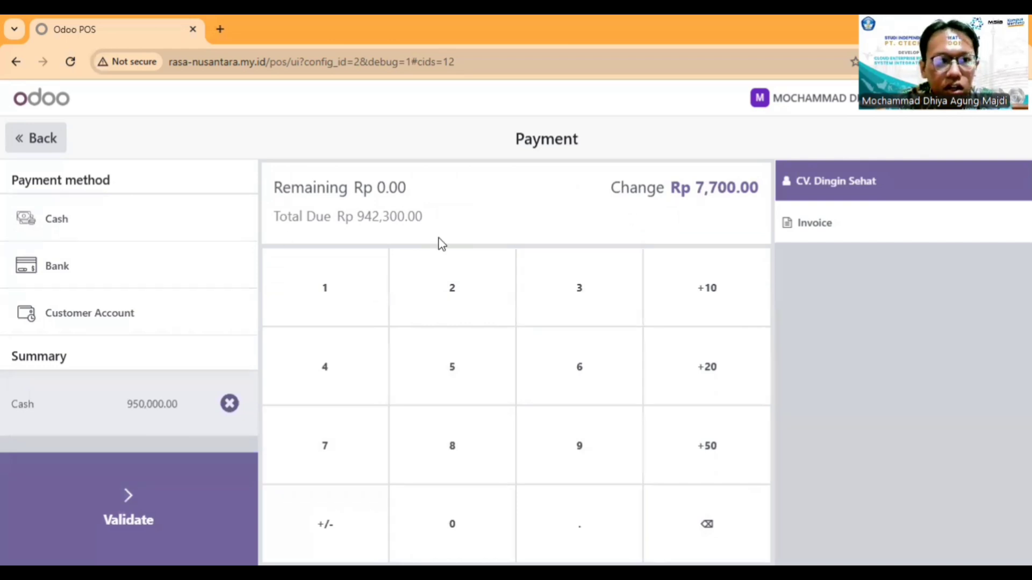
left_click(110, 215)
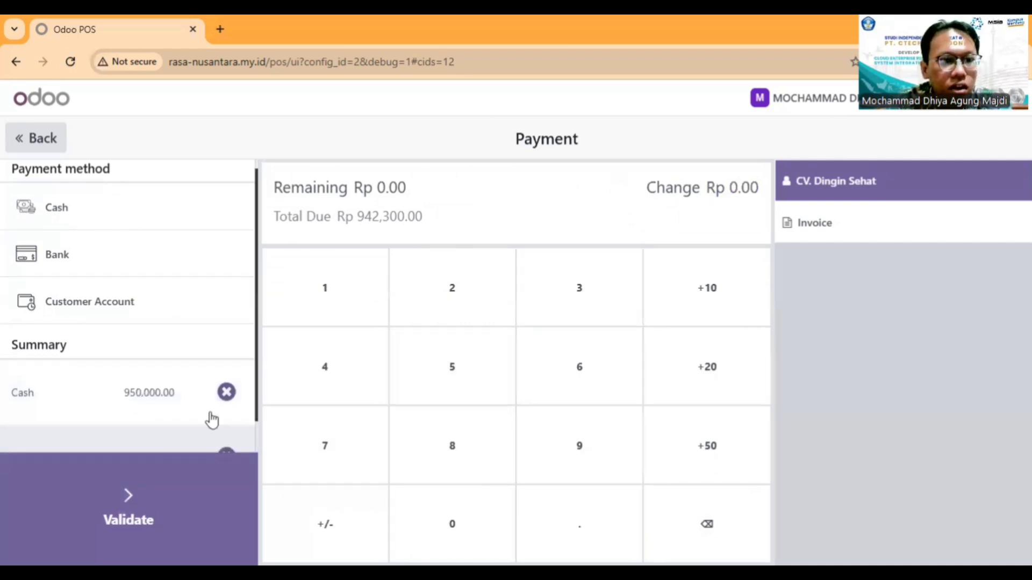
left_click(226, 420)
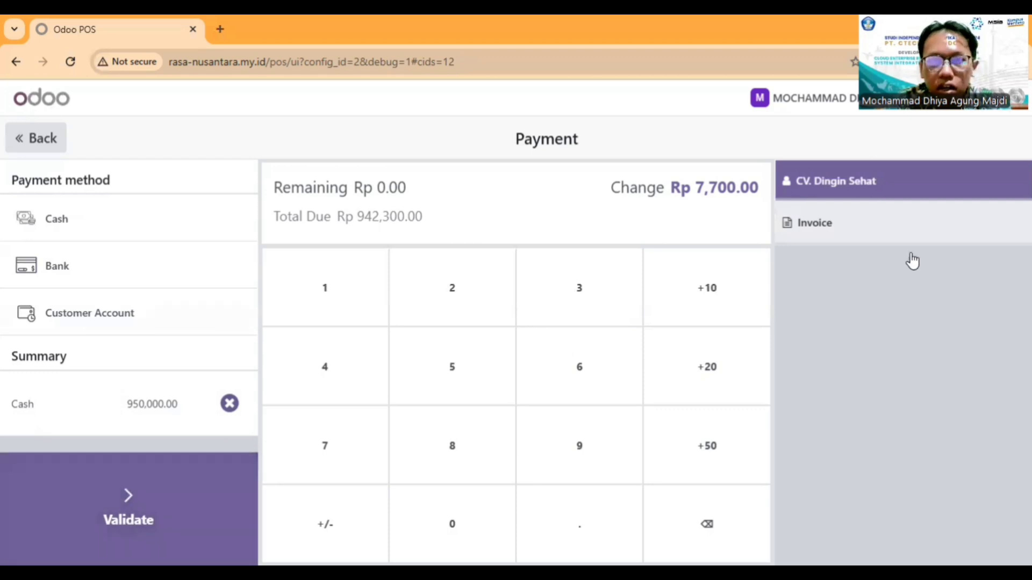
left_click(249, 483)
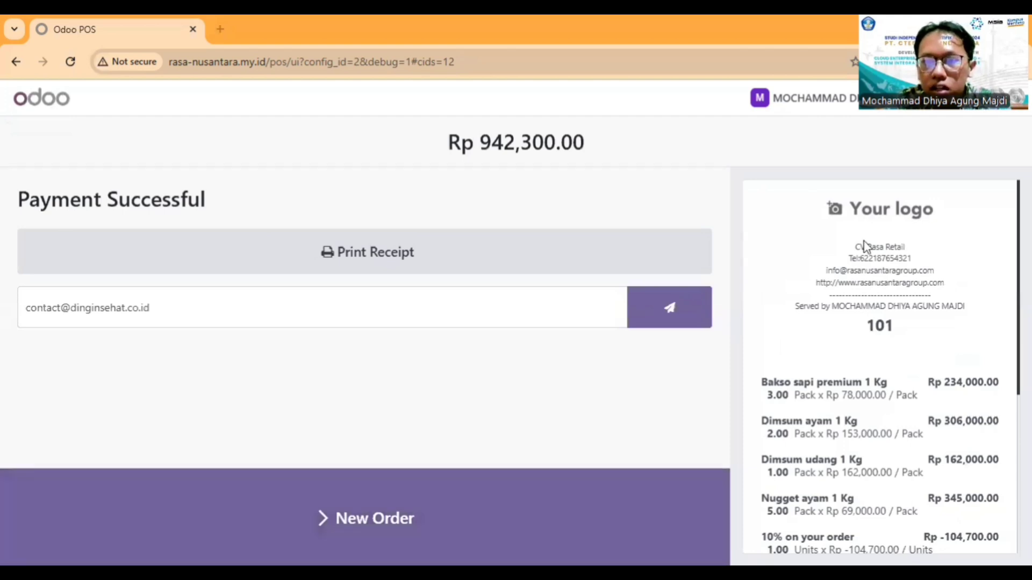
Step: Review the receipt's product lines, discount, total, cash received, change, tax and customer details
scroll(856, 225, "down", 3)
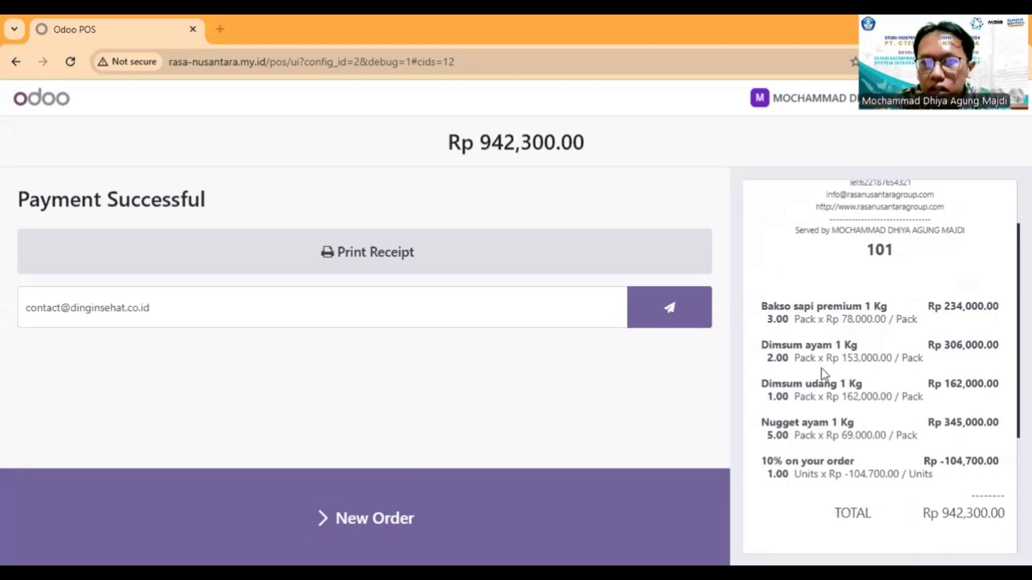
scroll(802, 269, "down", 2)
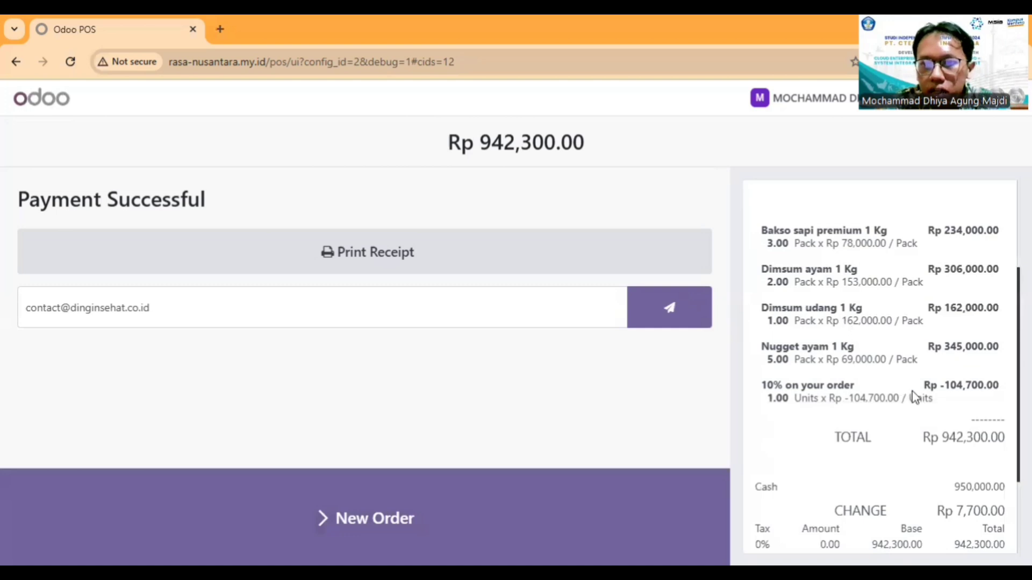
scroll(956, 387, "down", 2)
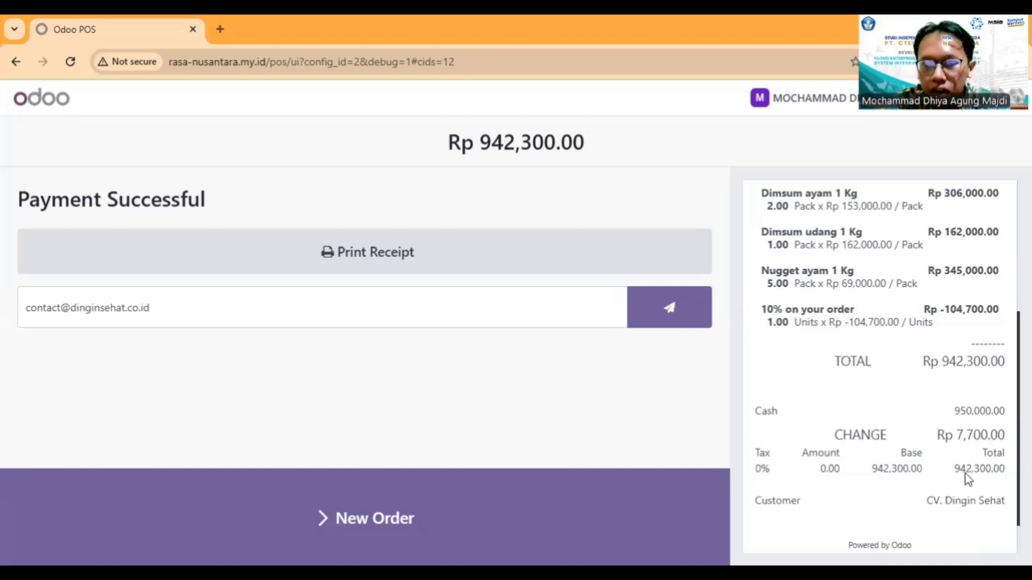
scroll(884, 492, "down", 1)
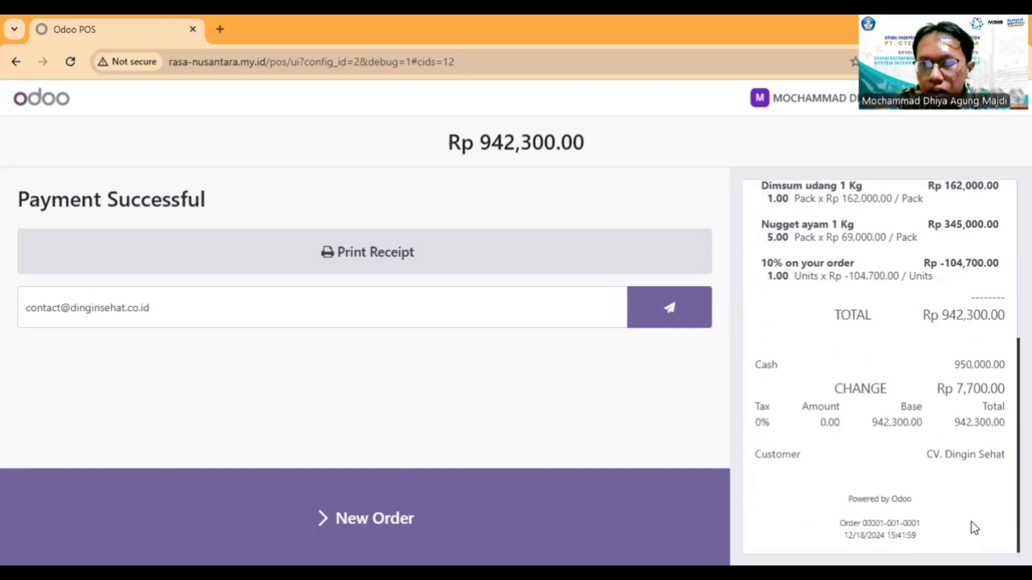
scroll(969, 527, "up", 2)
scroll(894, 333, "up", 3)
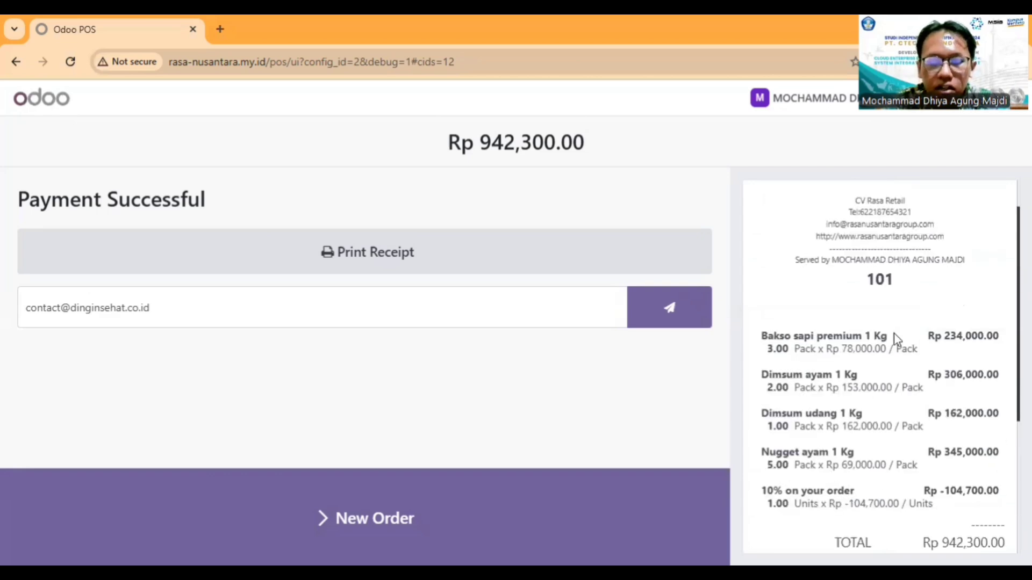
scroll(859, 324, "down", 3)
scroll(859, 325, "up", 4)
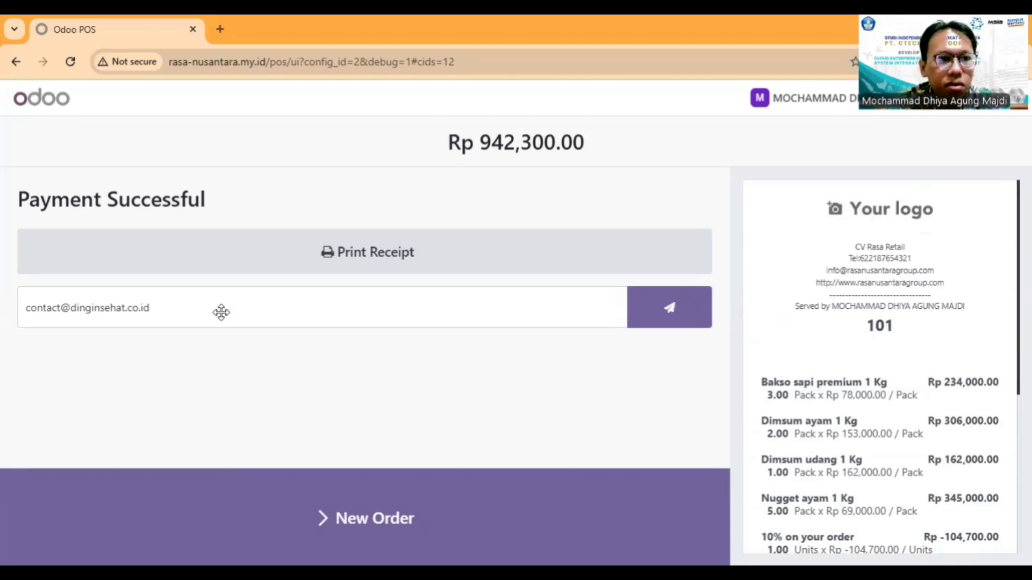
Step: Print the receipt and send it to the customer's email address
left_click(269, 262)
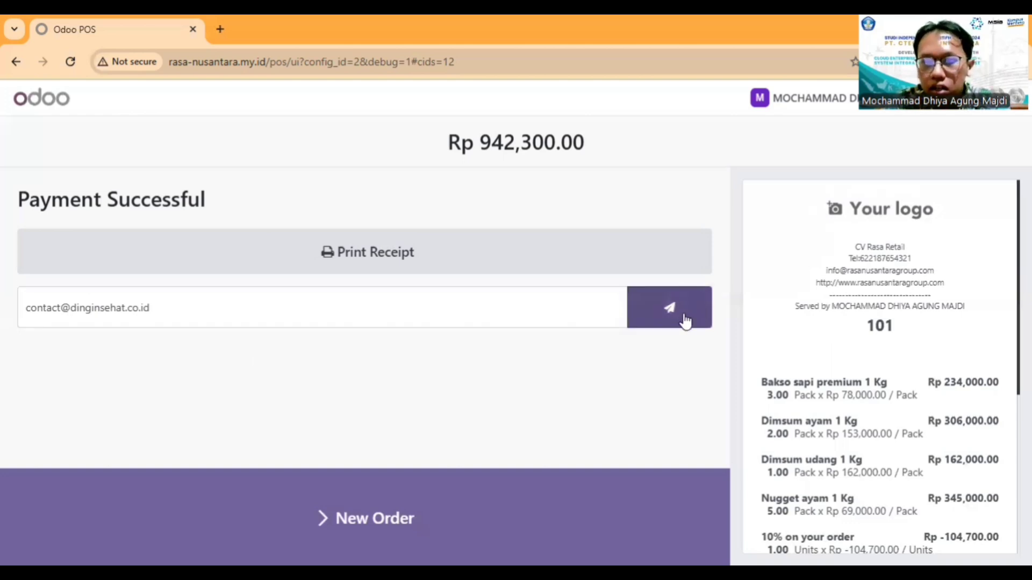
left_click(685, 321)
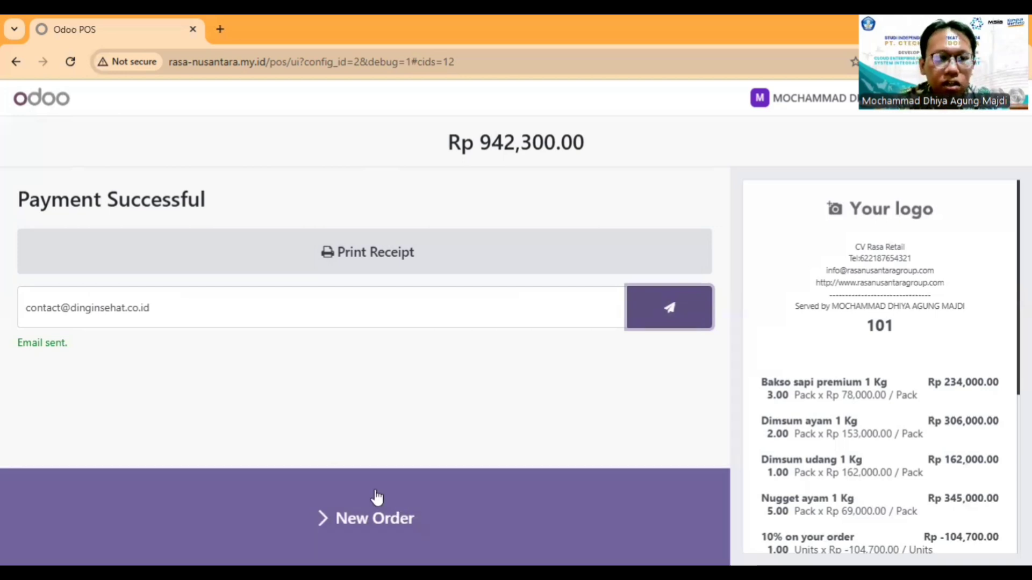
Step: Start a new order and view the list of paid orders for the current session
left_click(376, 497)
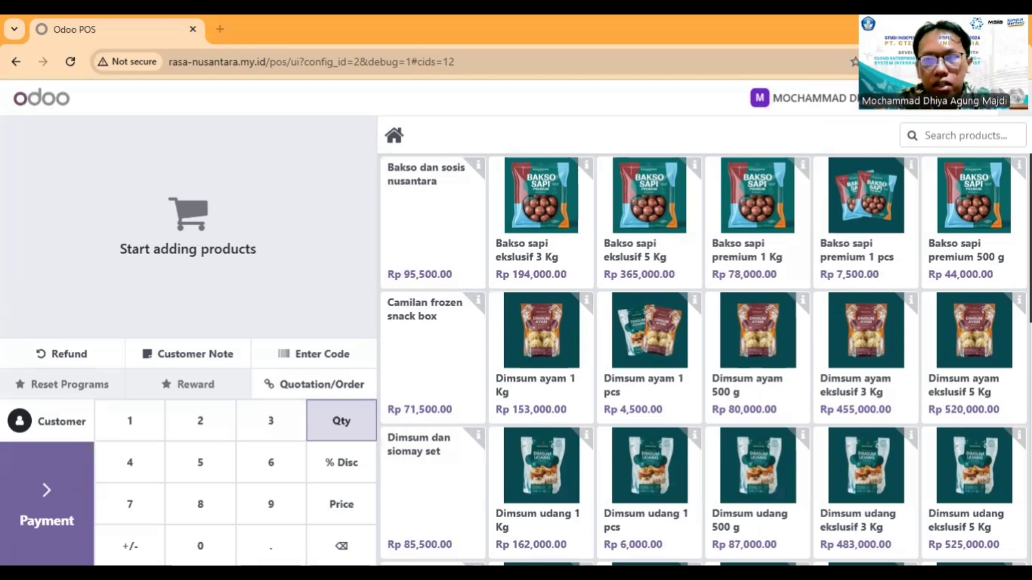
left_click(1013, 98)
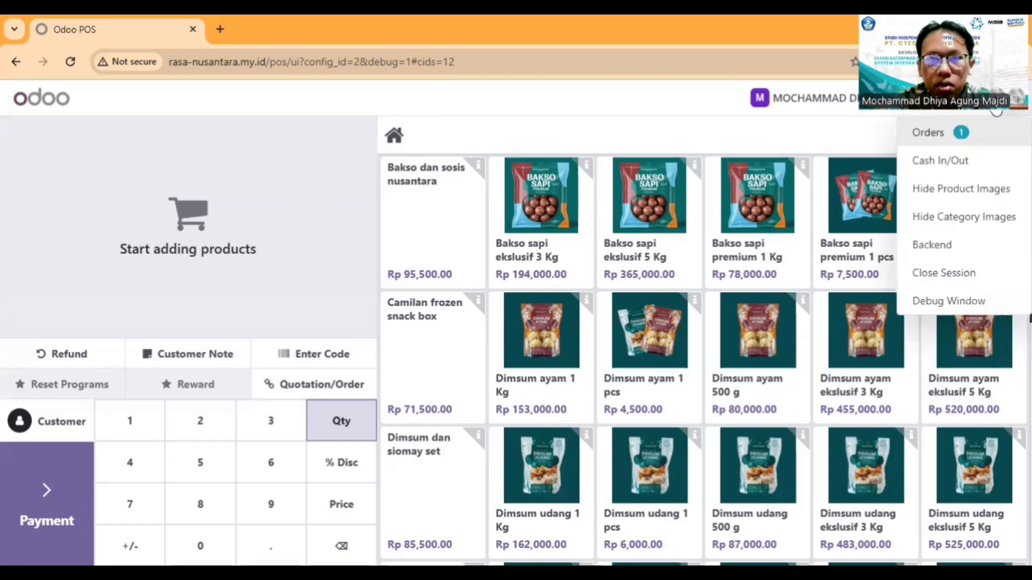
left_click(929, 132)
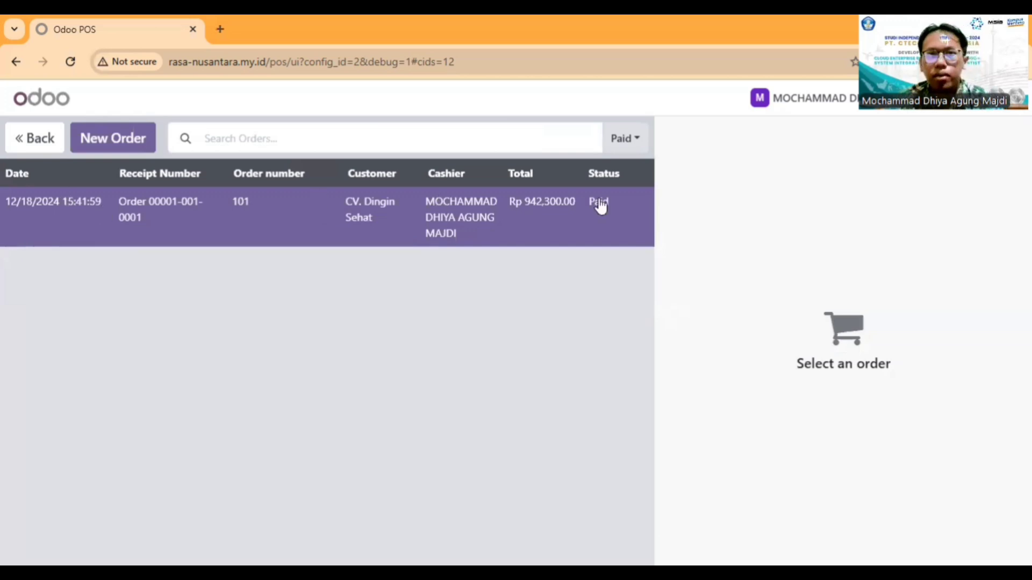
Step: Examine the Cash In and Cash Out options of the cash movement form and discard it
left_click(1017, 98)
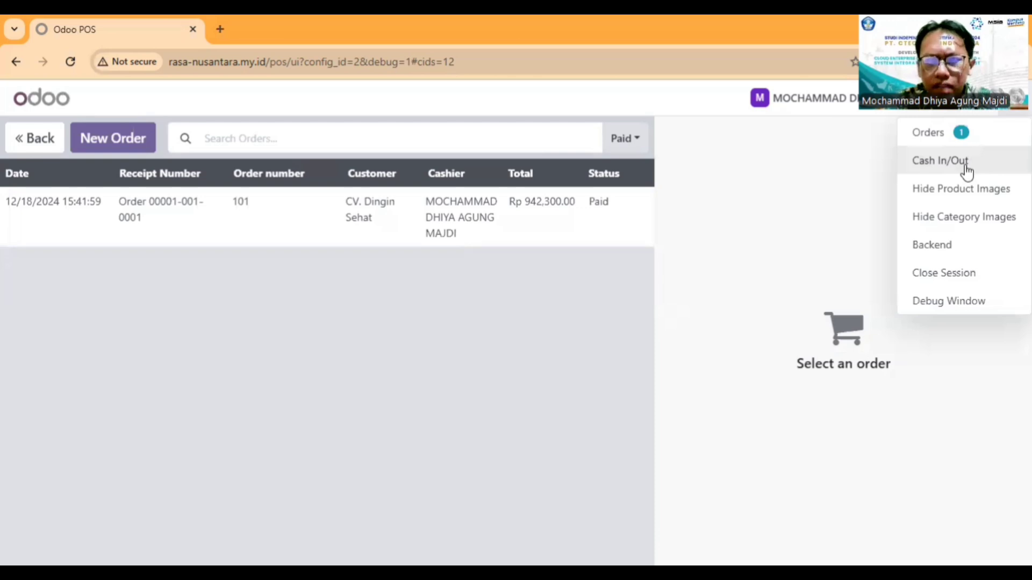
left_click(966, 171)
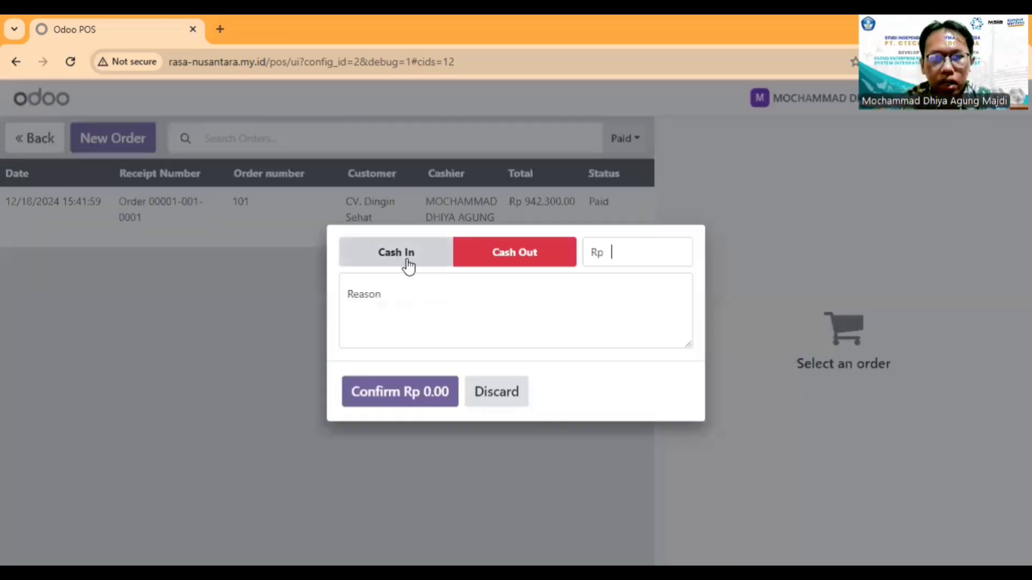
left_click(397, 266)
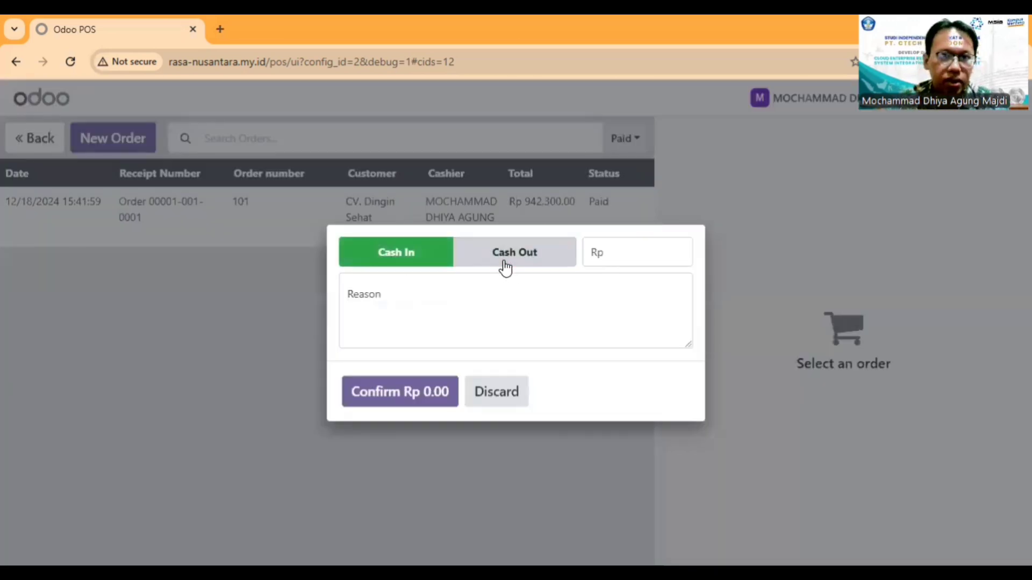
left_click(498, 265)
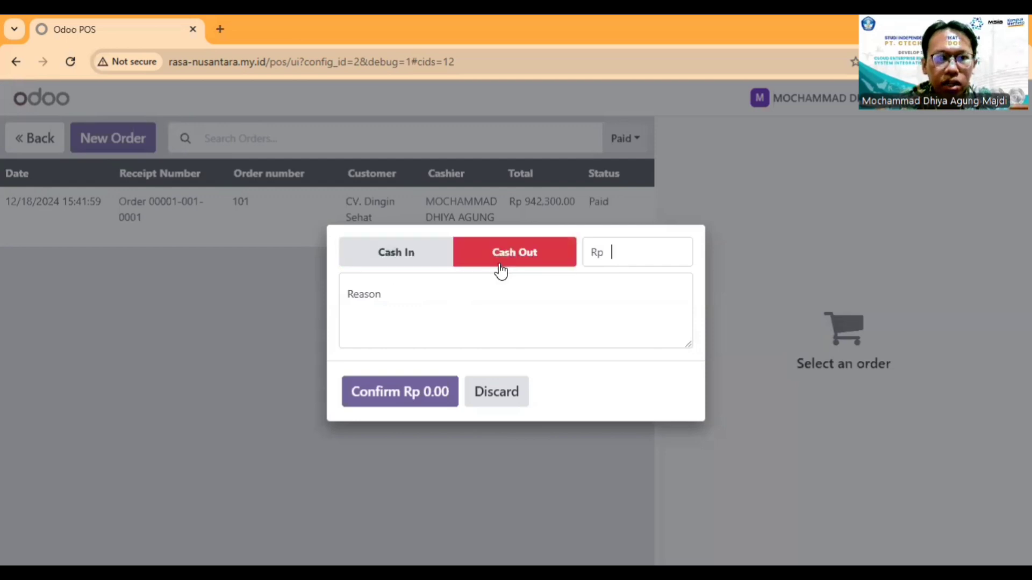
left_click(425, 255)
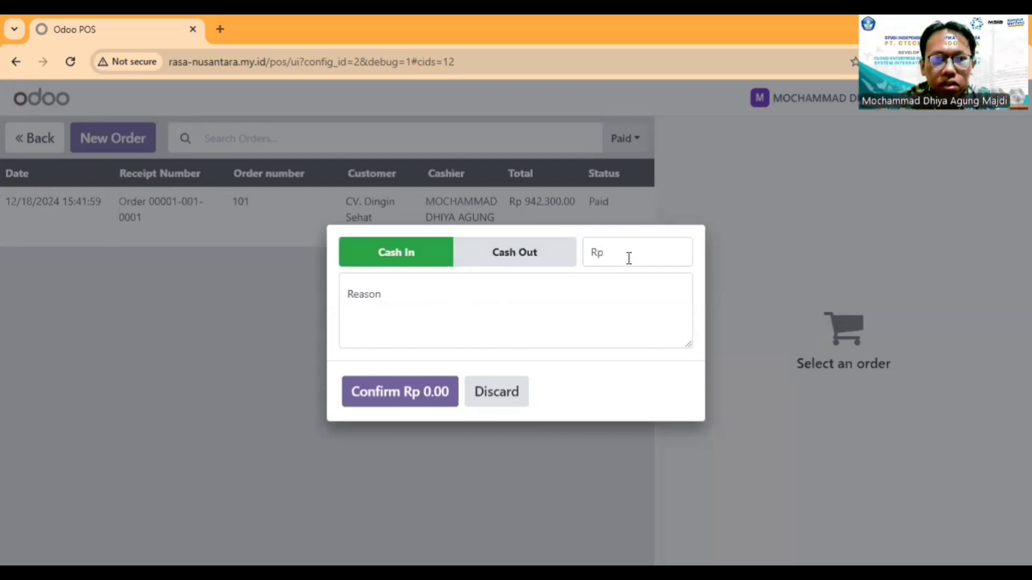
left_click(495, 392)
Step: Go to the Point of Sale backend dashboard and continue selling in the Kasir 1 session
left_click(1010, 114)
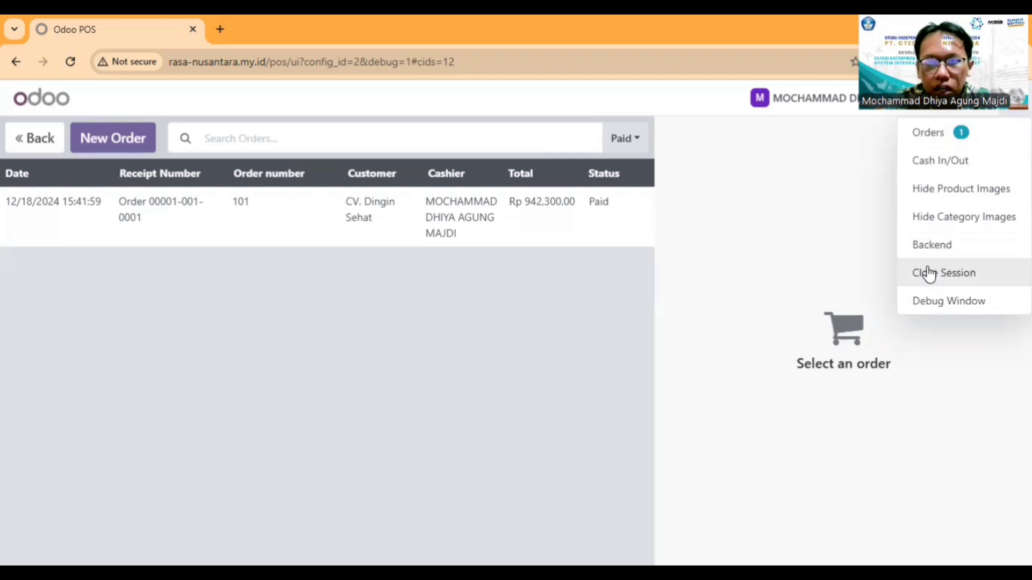
left_click(963, 251)
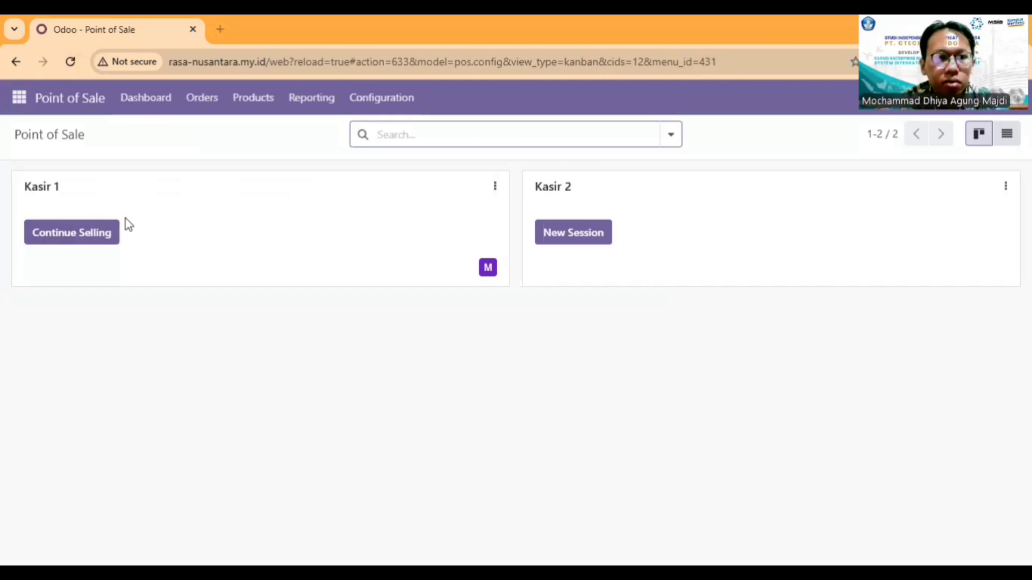
left_click(79, 242)
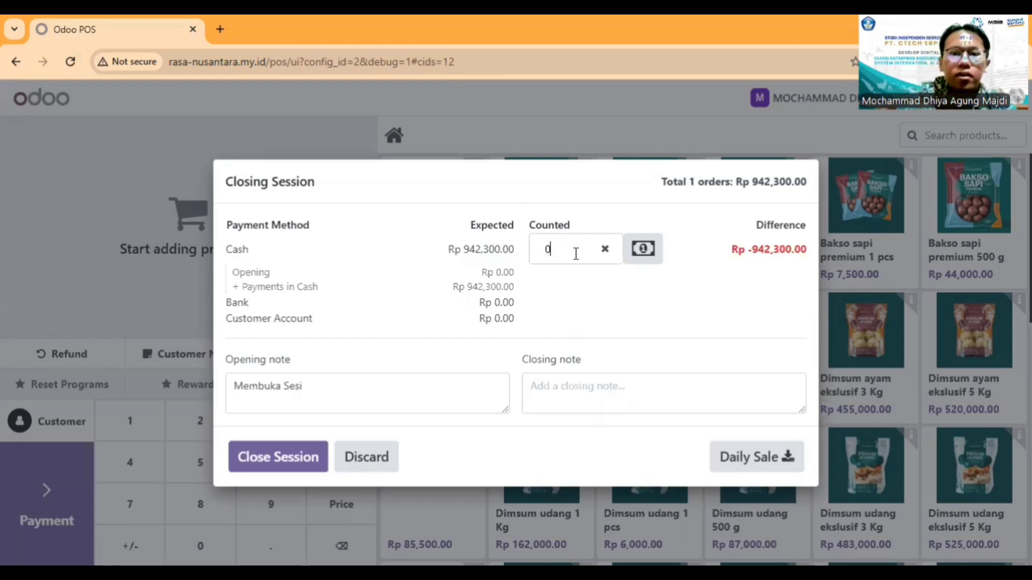
Step: Enter 942300 as the counted cash in the session closing form and add the closing note "menutup sesi"
key("BackSpace")
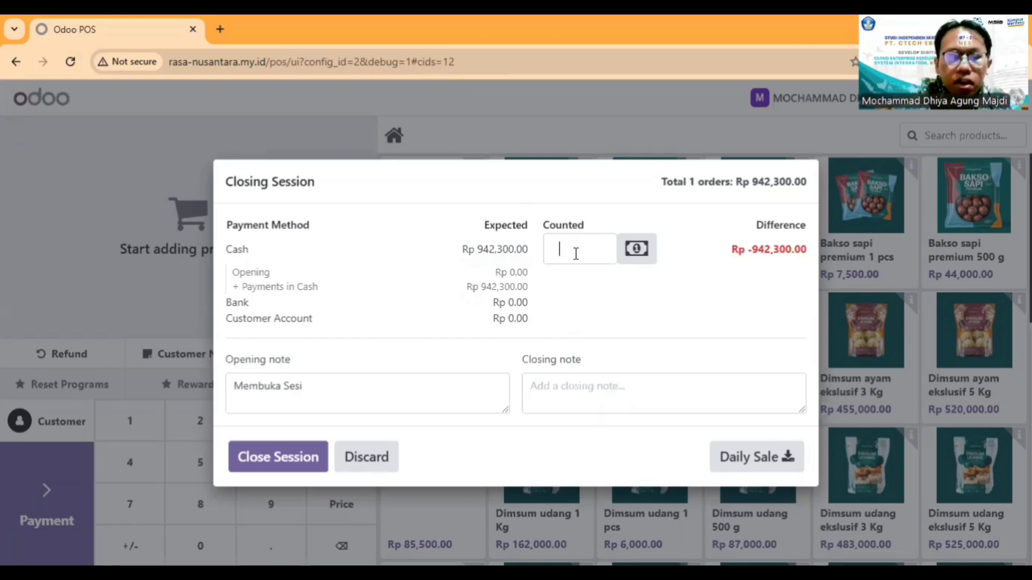
type("9")
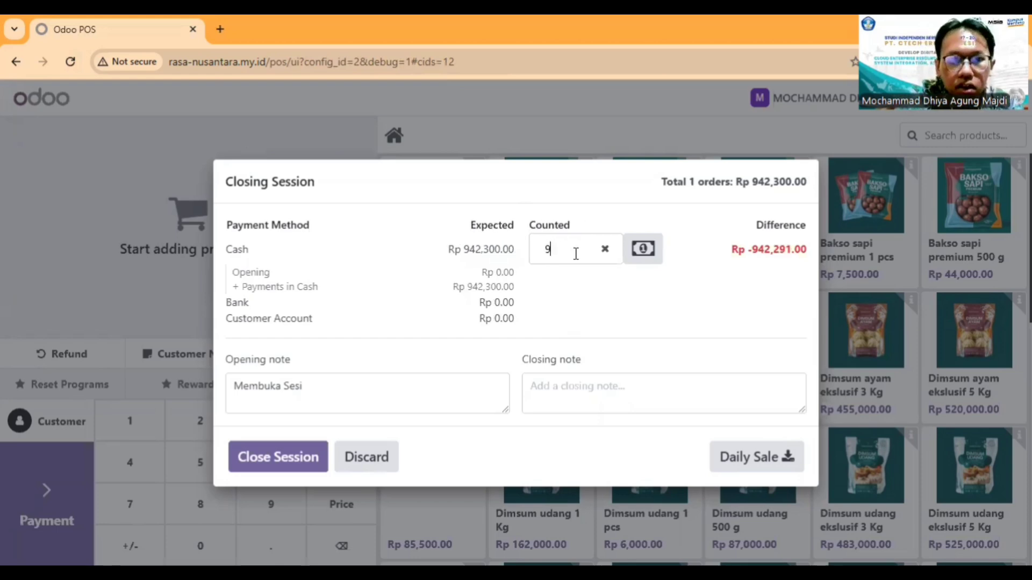
type("42300")
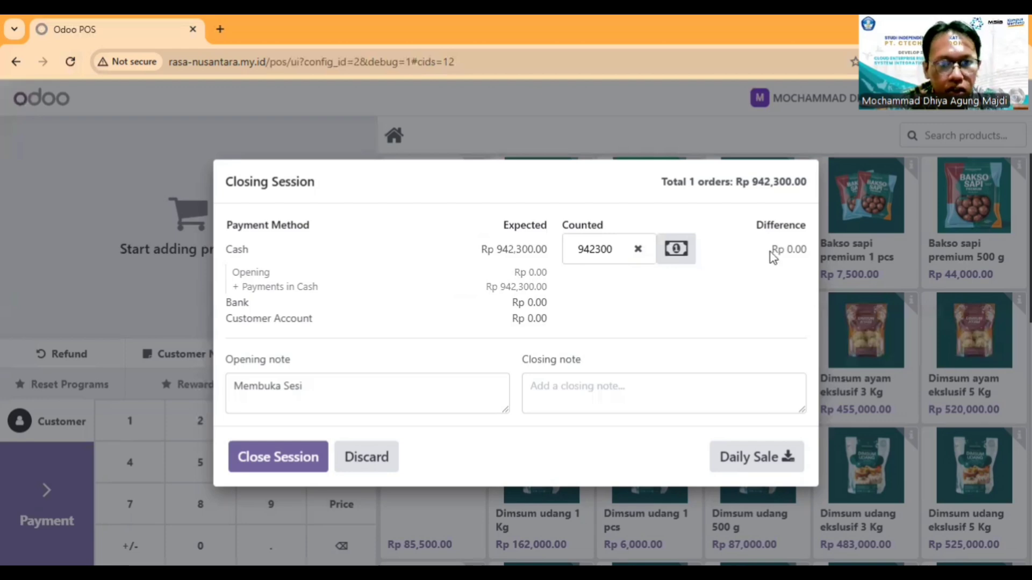
left_click(596, 387)
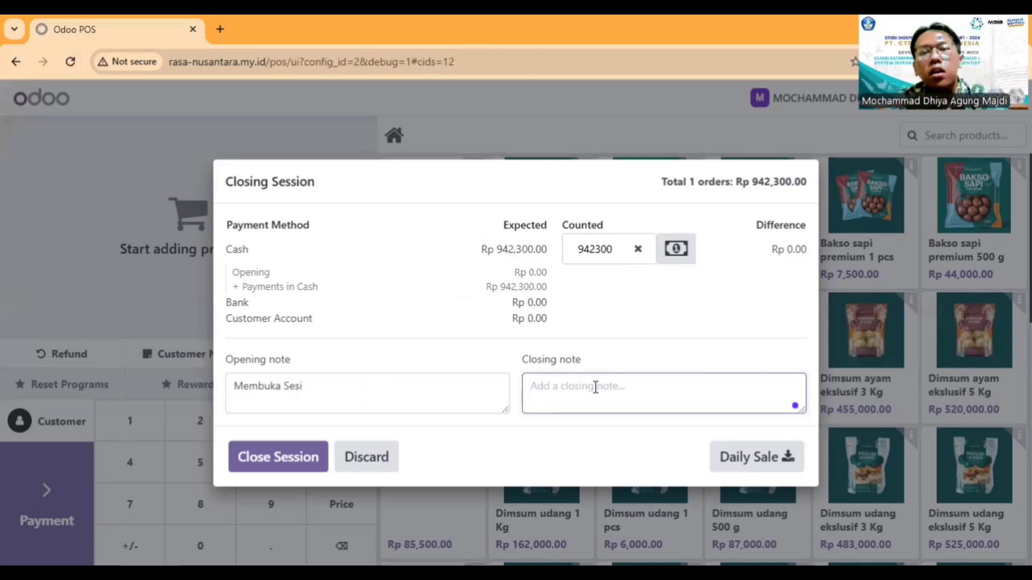
type("menutup sesi")
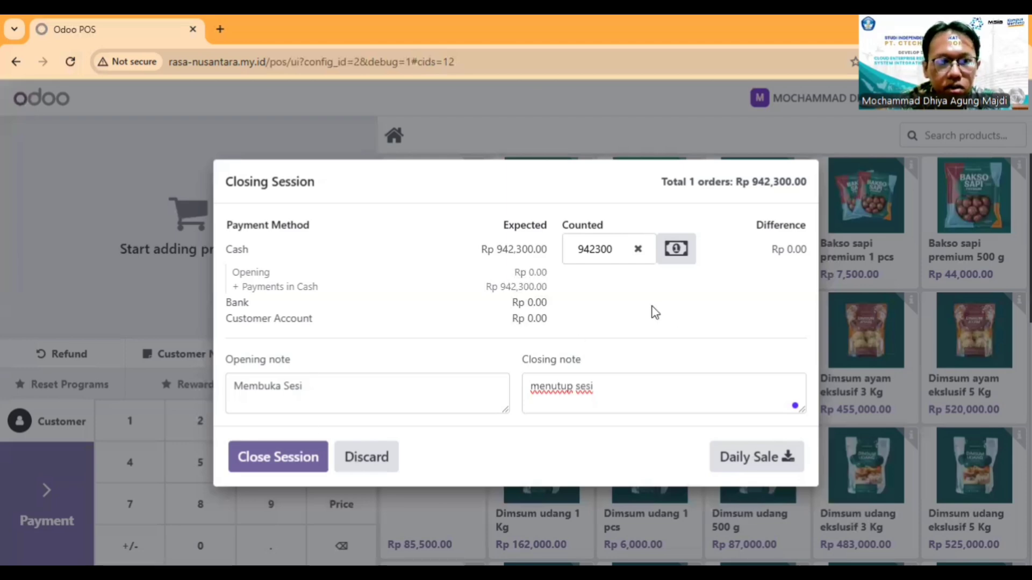
Step: Download the daily sales report, close the Kasir 1 session and check its closing balance
left_click(752, 465)
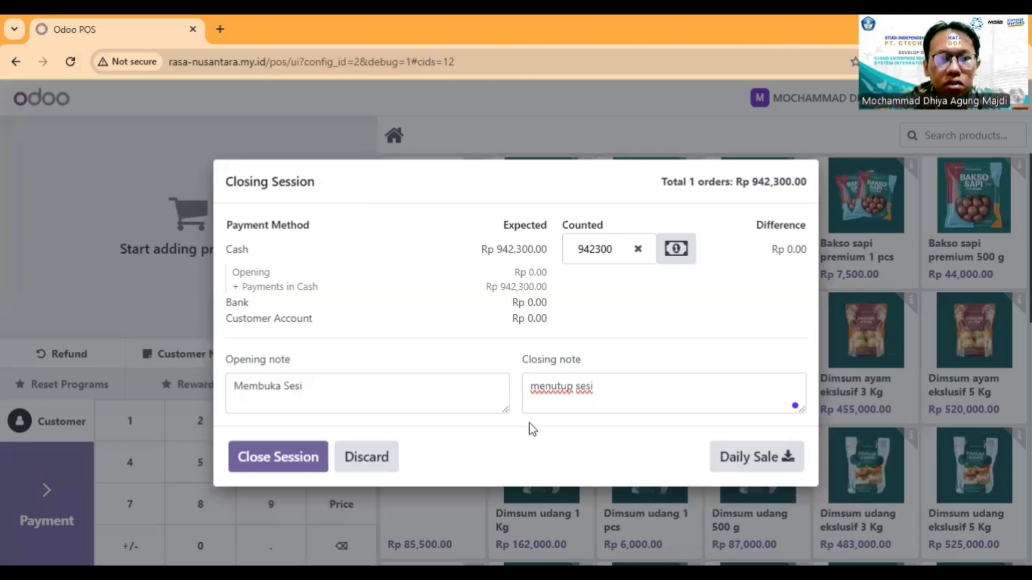
left_click(286, 461)
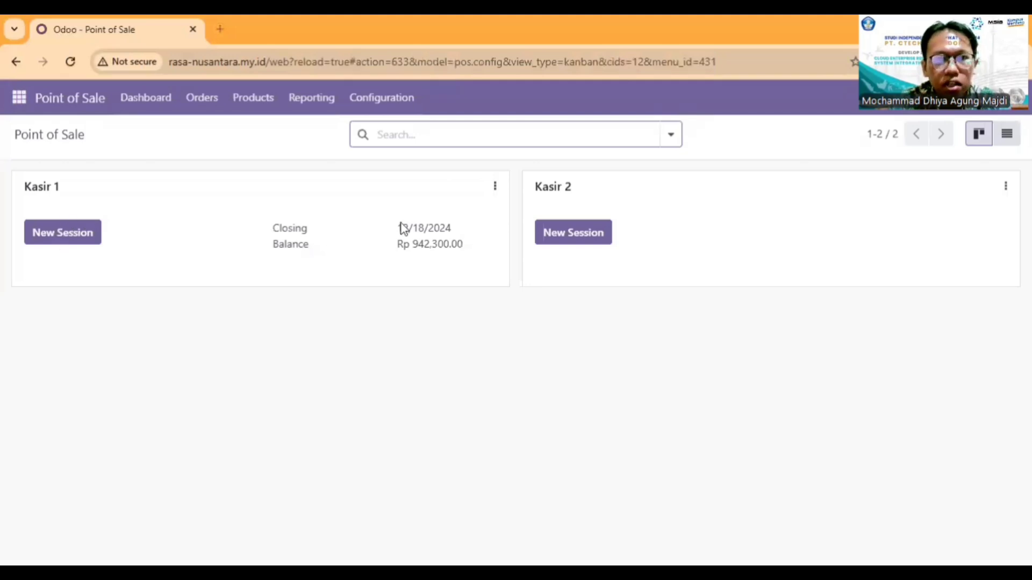
mouse_move(398, 228)
left_mouse_down()
mouse_move(452, 230)
mouse_move(397, 247)
left_mouse_up()
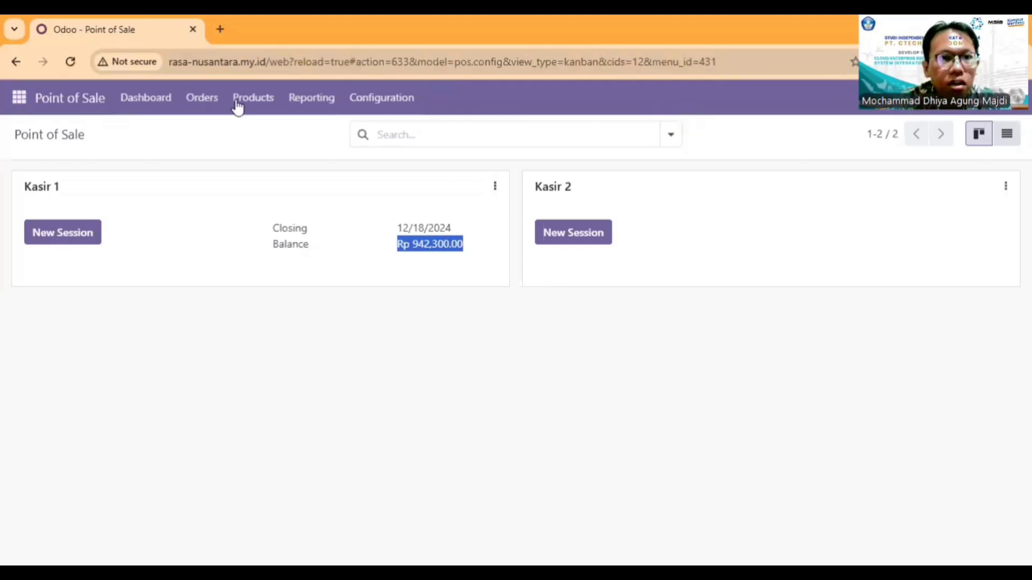
Step: Open the CV. Dingin Sehat order from the backend order list and review its product lines and totals
left_click(208, 107)
left_click(212, 132)
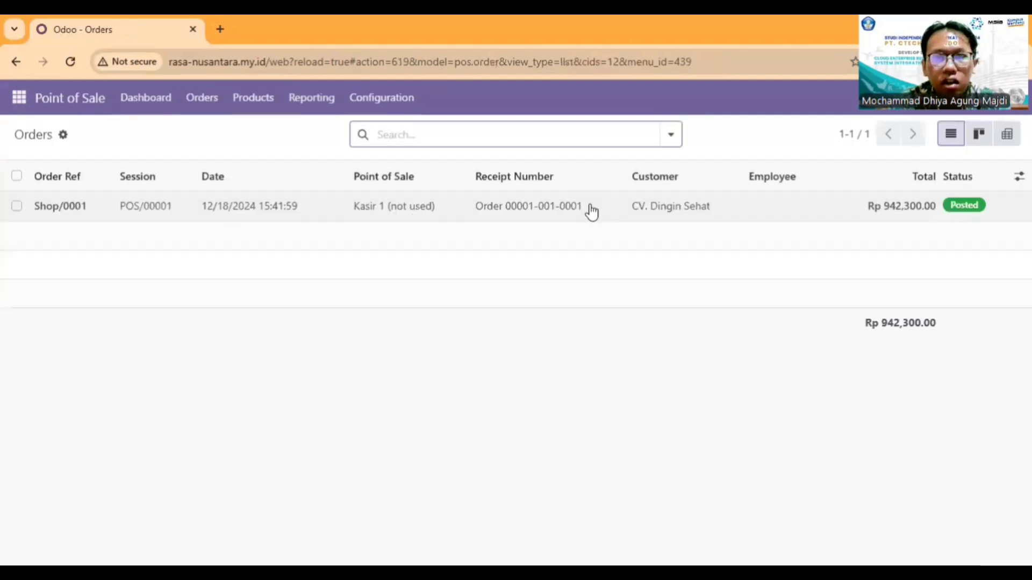
left_click(412, 206)
scroll(763, 454, "down", 3)
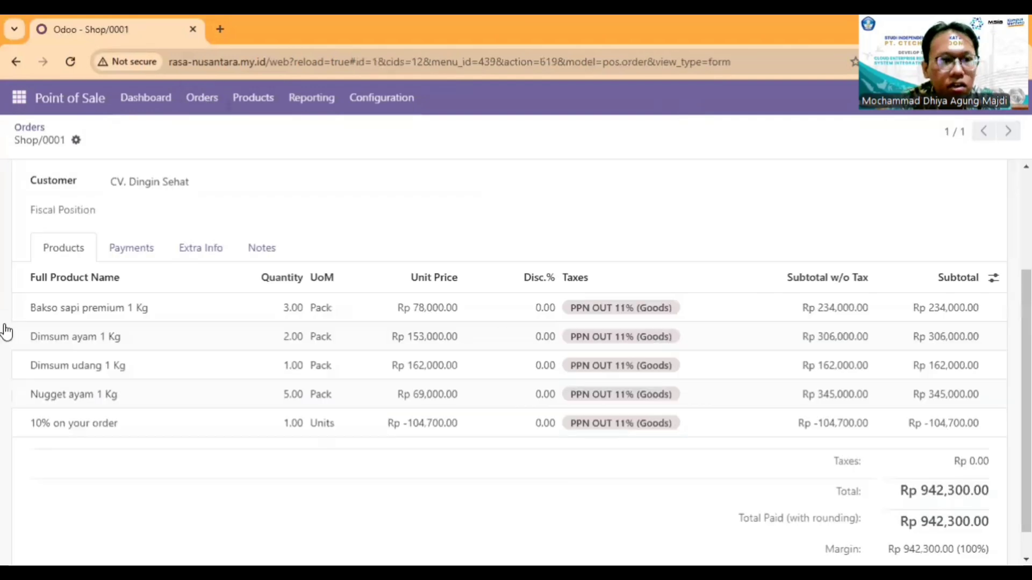
Step: Review the closed Kasir 1 session record and the individual cash payments of the sale
left_click(187, 108)
left_click(215, 152)
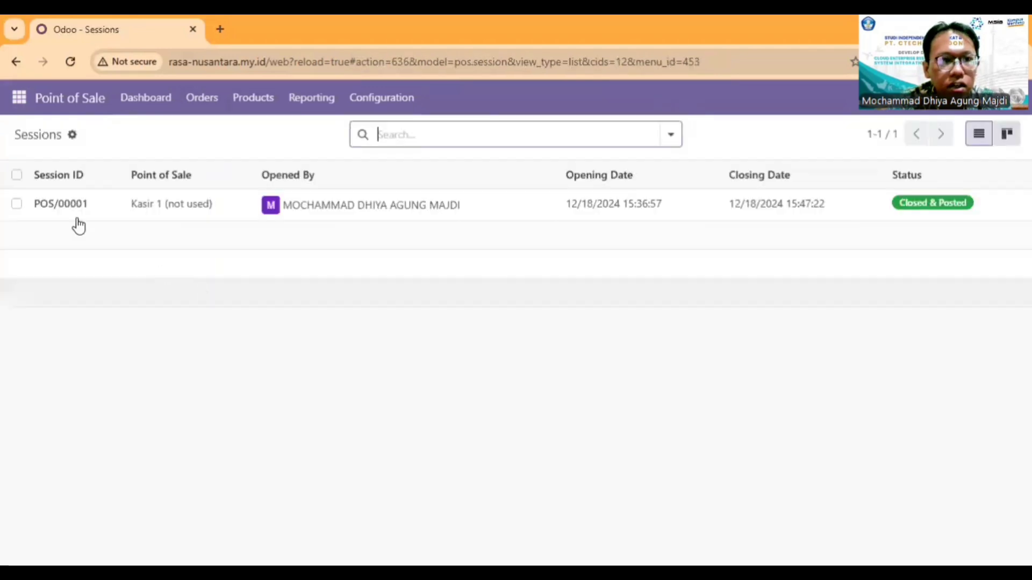
left_click(202, 104)
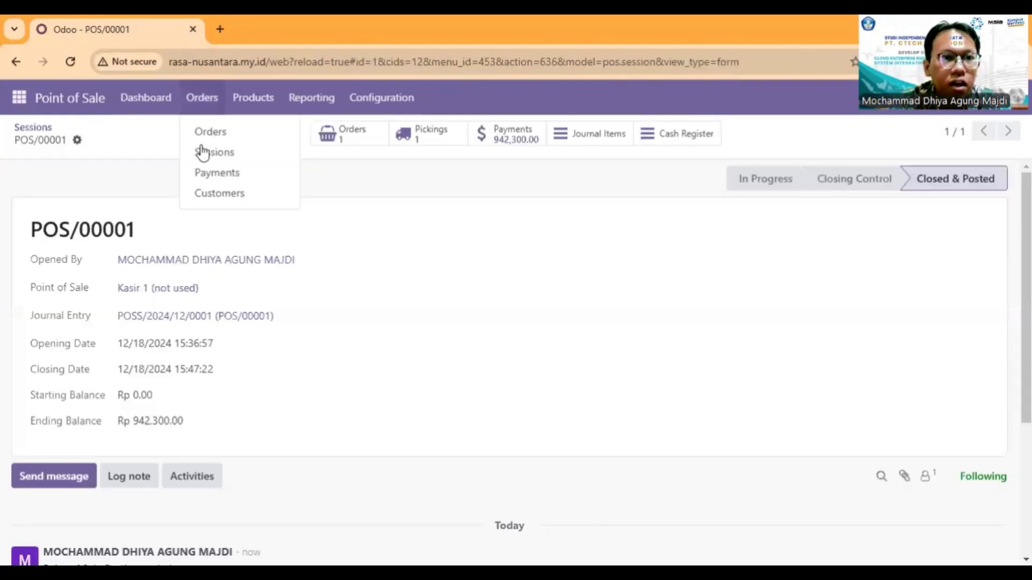
left_click(207, 173)
left_click(28, 209)
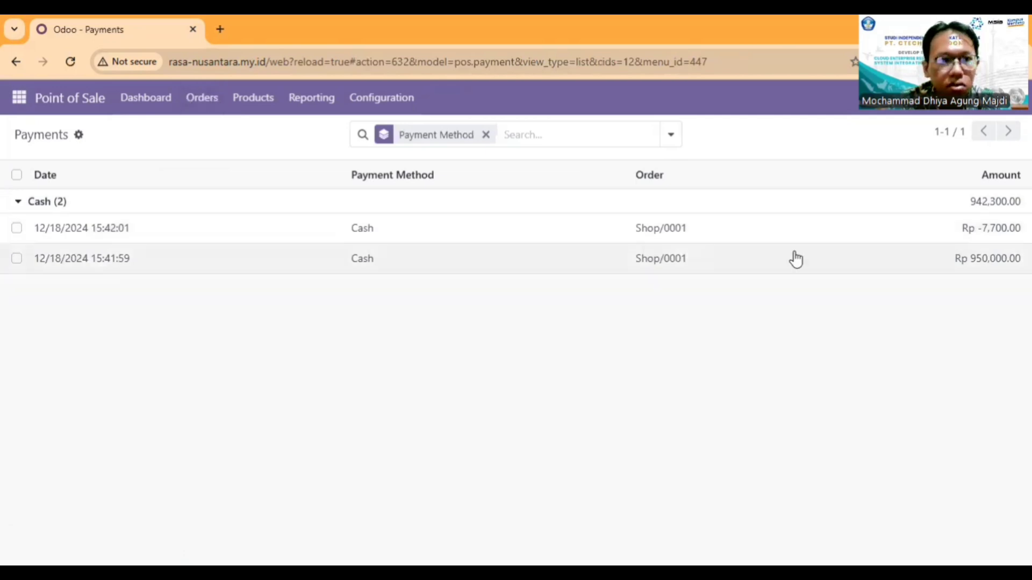
Step: Open the Point of Sale customer list
left_click(197, 105)
left_click(224, 194)
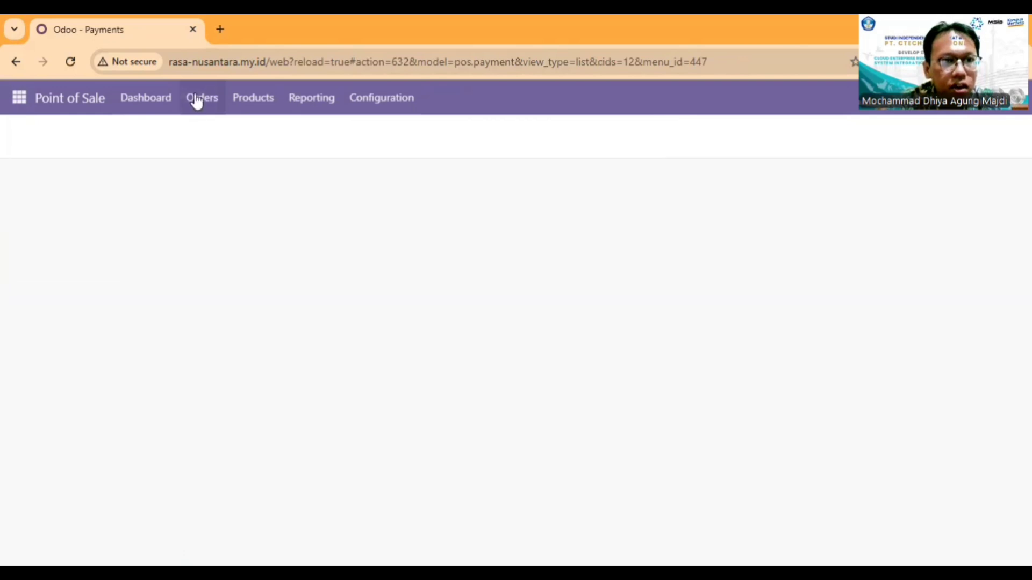
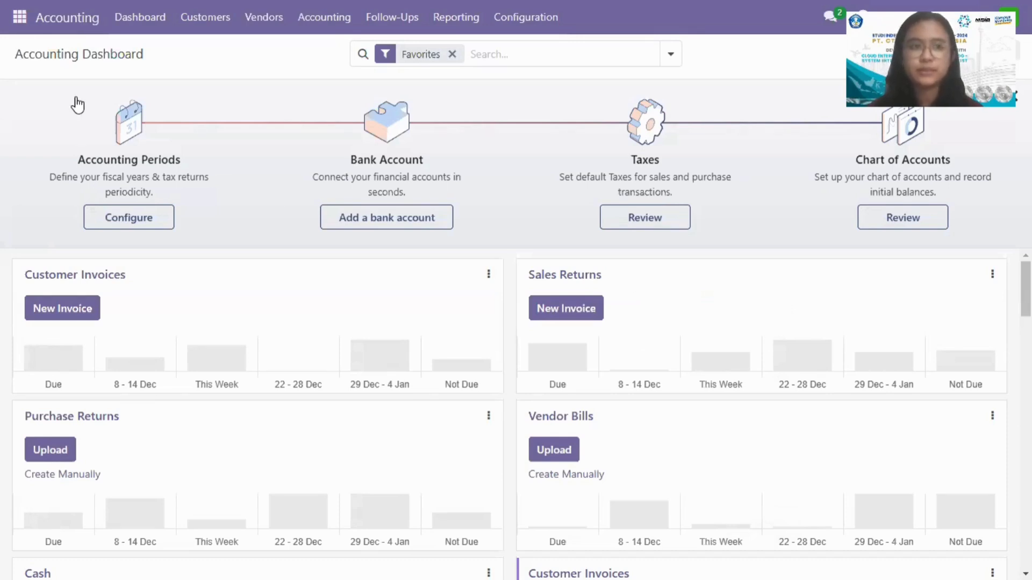
Step: Switch to the Sales app and open the list of confirmed sales orders
left_click(20, 16)
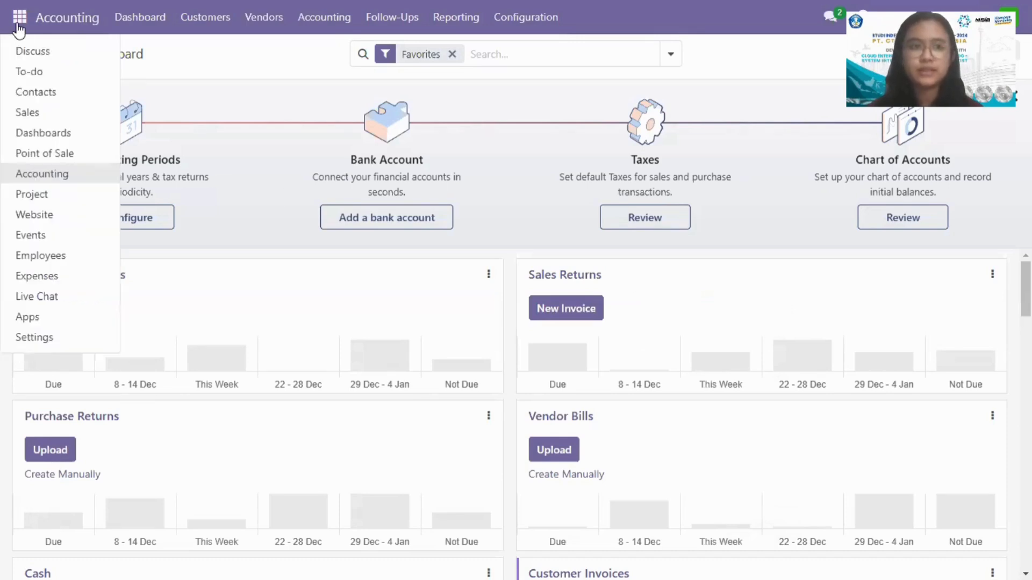
left_click(37, 113)
left_click(94, 17)
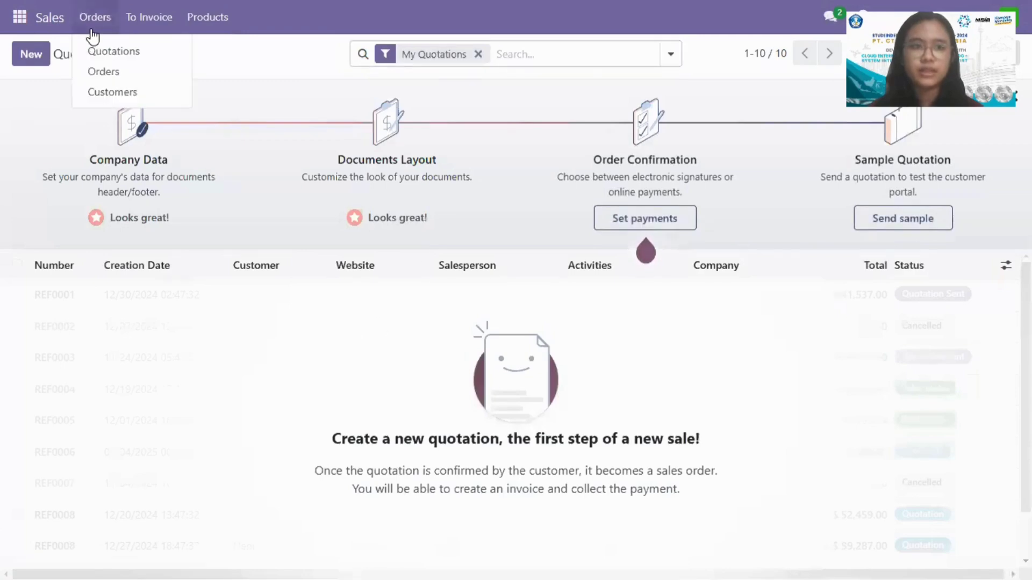
left_click(102, 72)
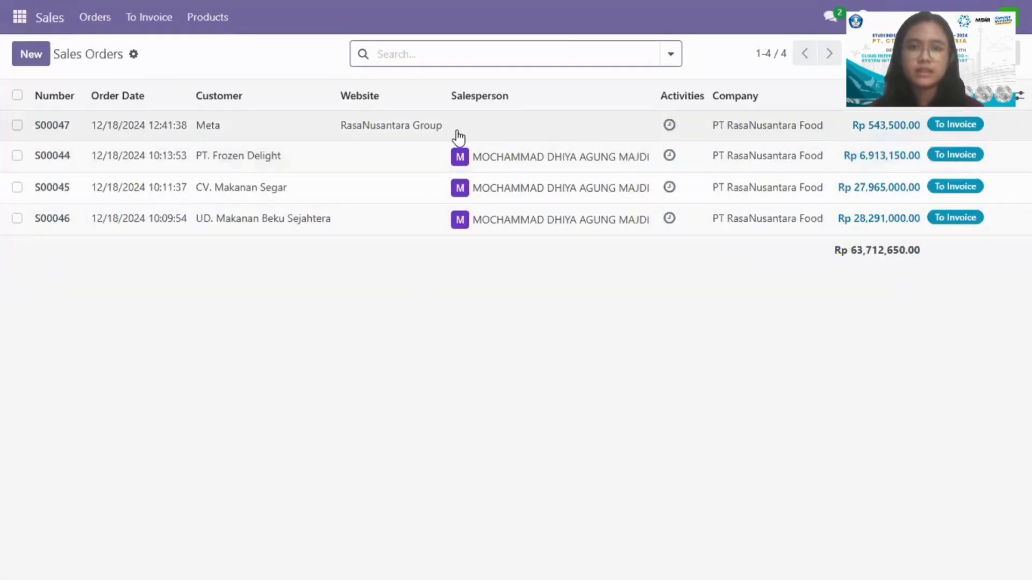
Step: Create a regular draft invoice for the RasaNusantara Group website order, review its invoice lines and return to the sales orders
left_click(386, 132)
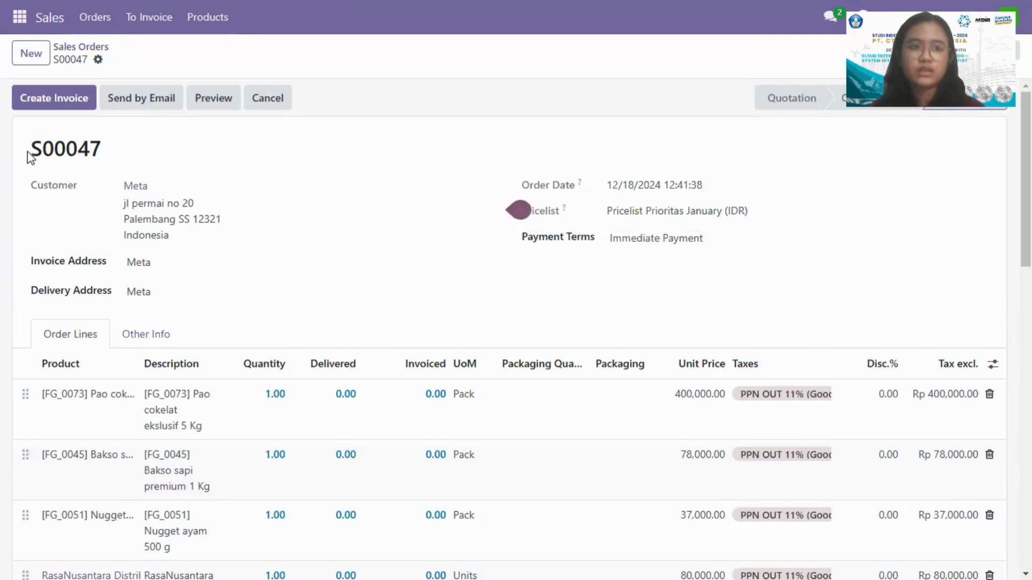
left_click(61, 102)
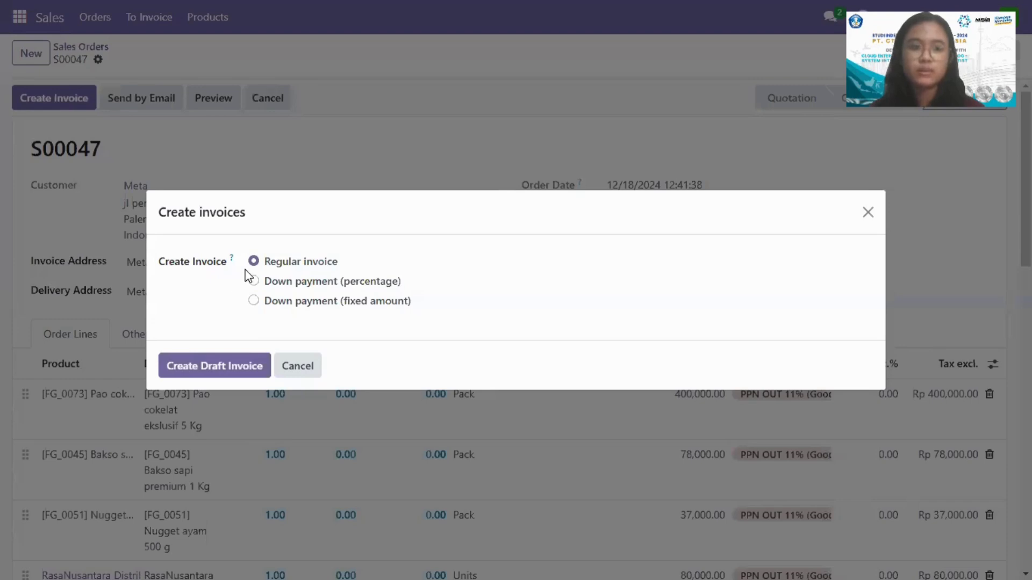
left_click(218, 364)
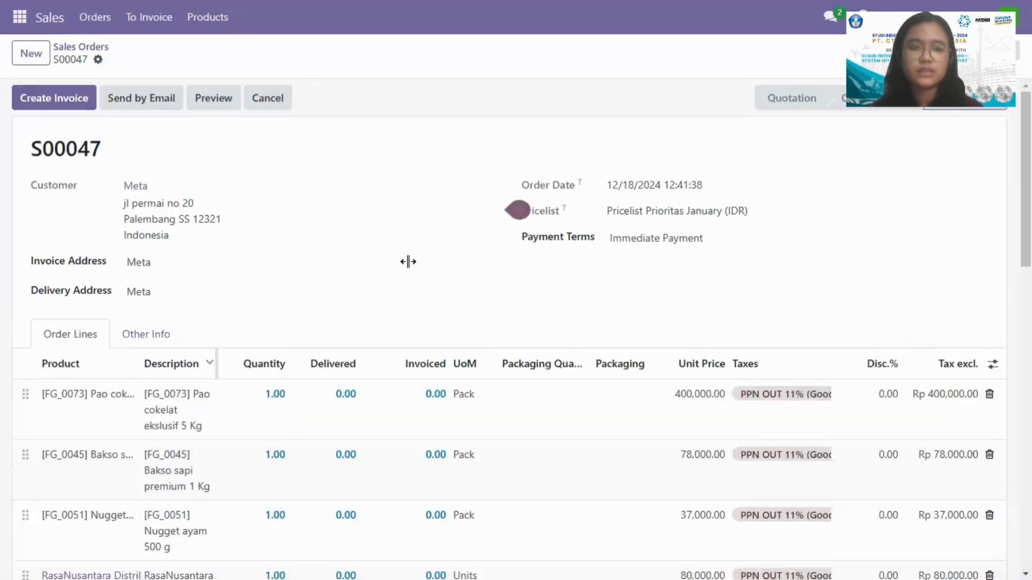
scroll(302, 295, "down", 1)
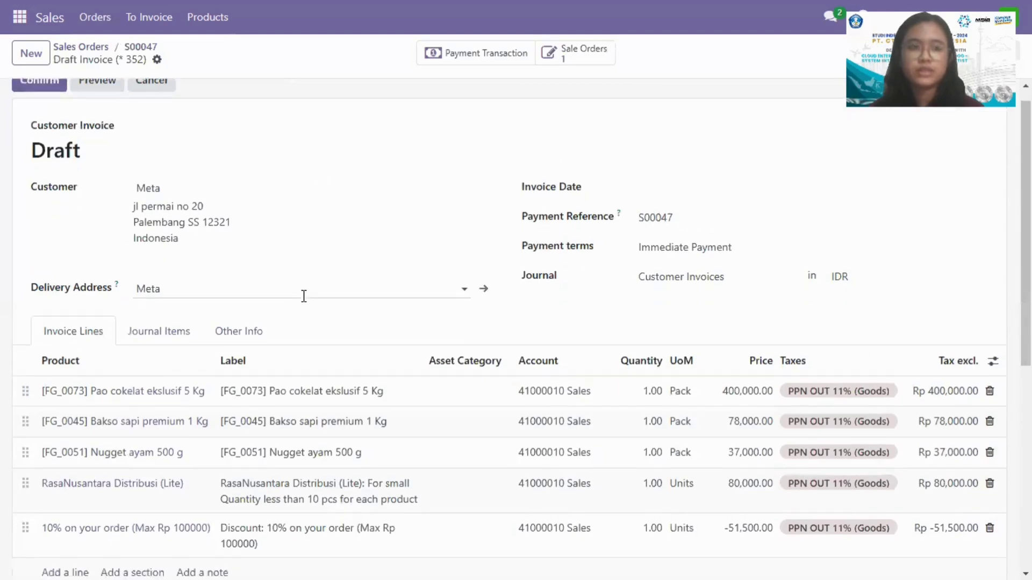
scroll(302, 295, "up", 1)
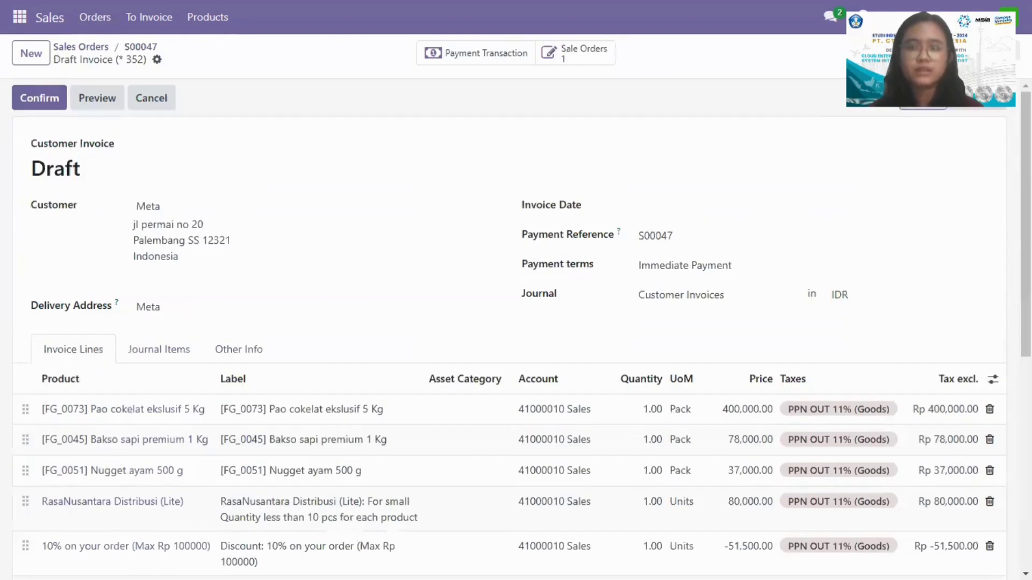
left_click(78, 48)
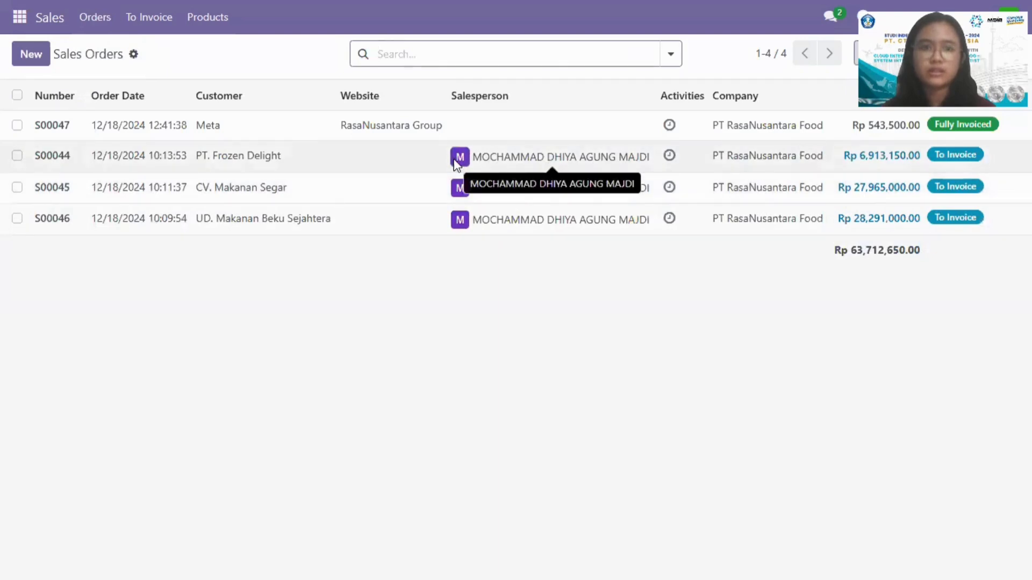
Step: Create a regular draft invoice for the PT. Frozen Delight sales order and return to the sales orders
left_click(501, 153)
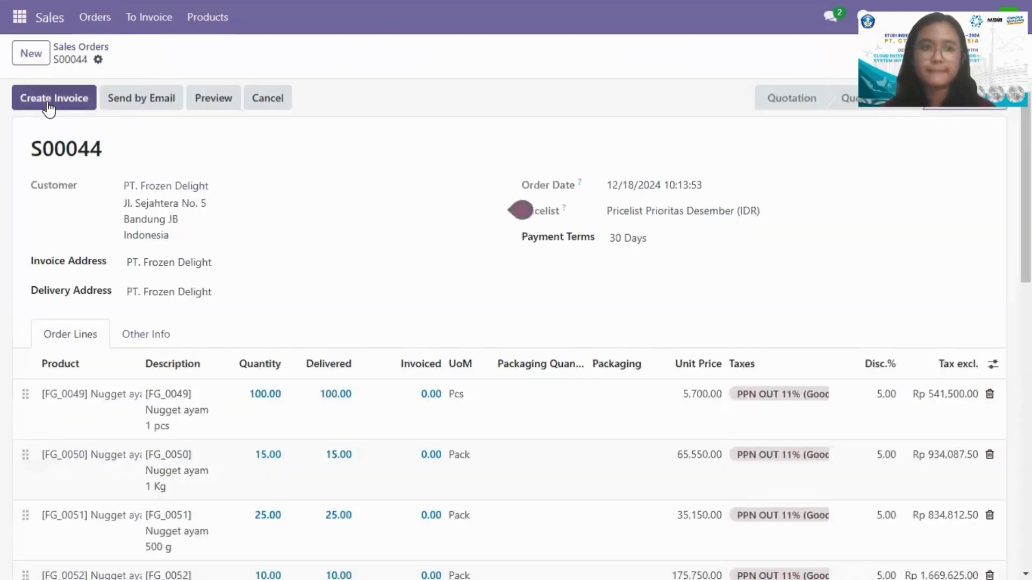
left_click(47, 102)
left_click(227, 365)
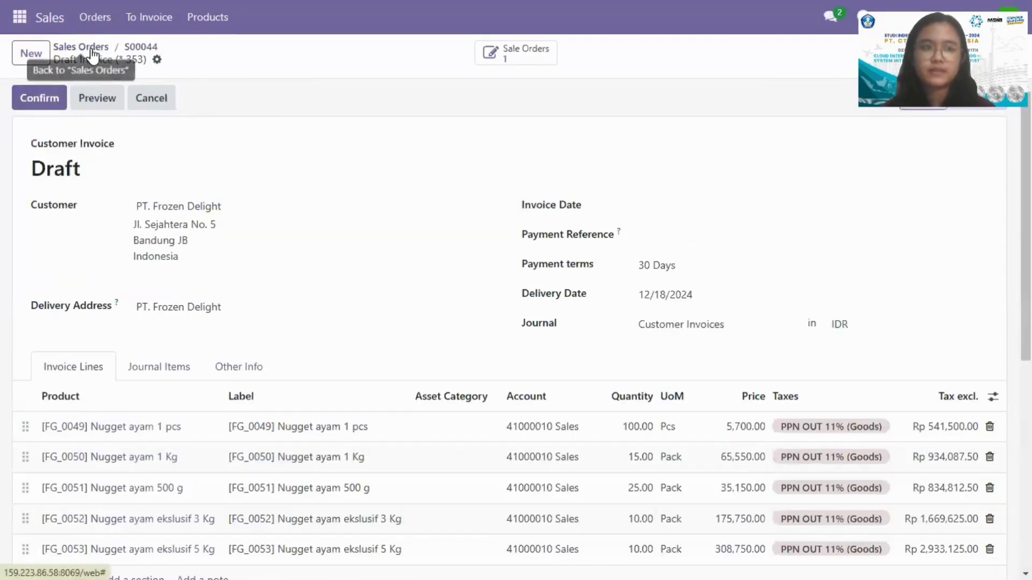
left_click(92, 47)
Step: Create a regular draft invoice for the CV. Makanan Segar sales order and return to the sales orders
left_click(499, 188)
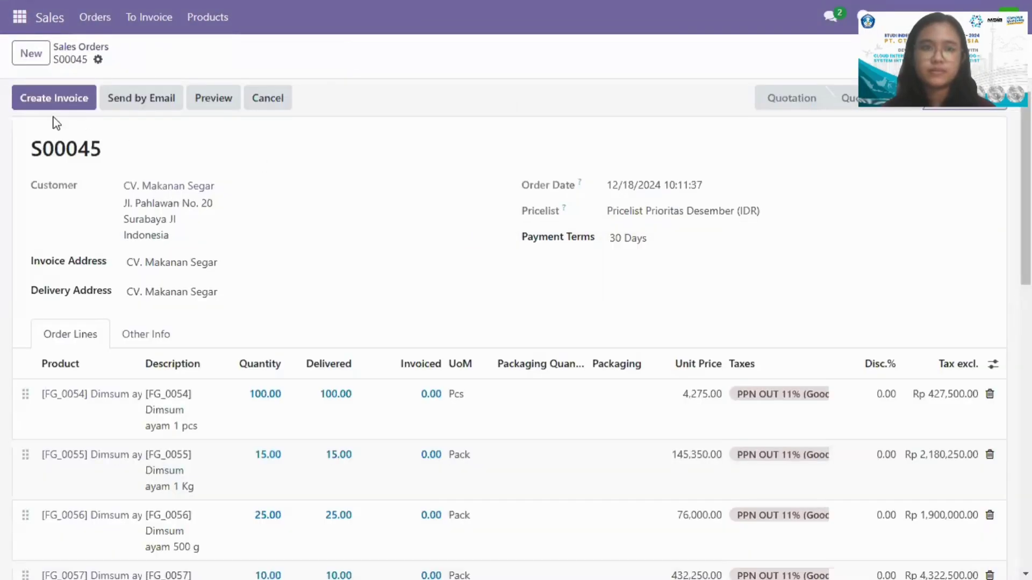
left_click(45, 96)
left_click(230, 367)
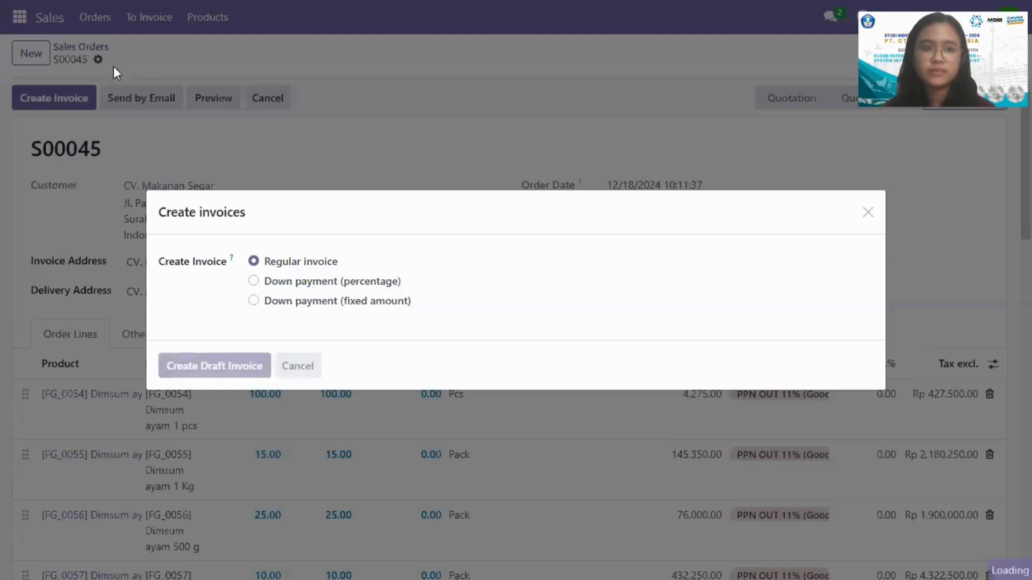
left_click(83, 46)
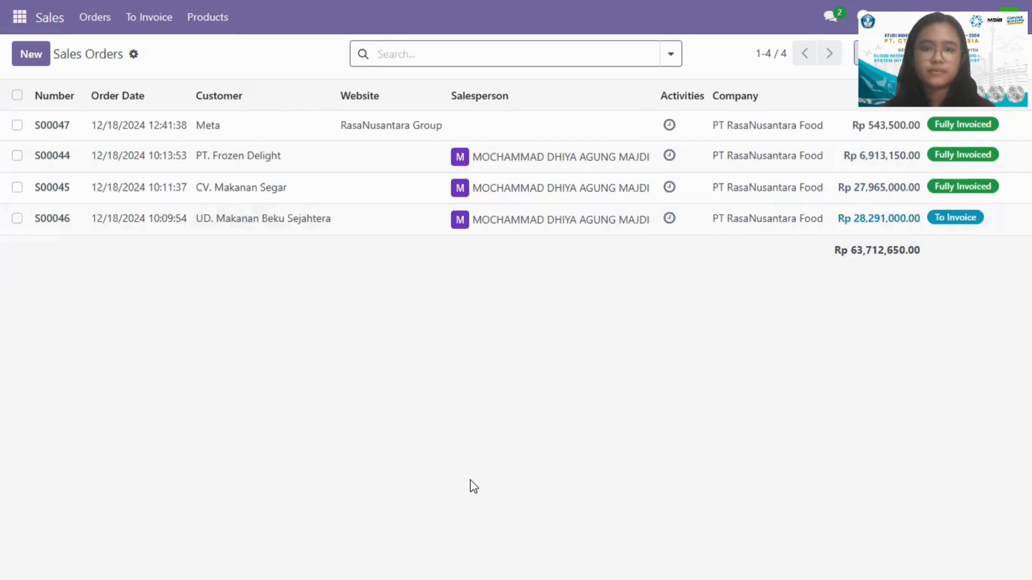
Step: Create a regular draft invoice for the UD. Makanan Beku Sejahtera sales order and return to the sales orders
left_click(493, 227)
left_click(75, 104)
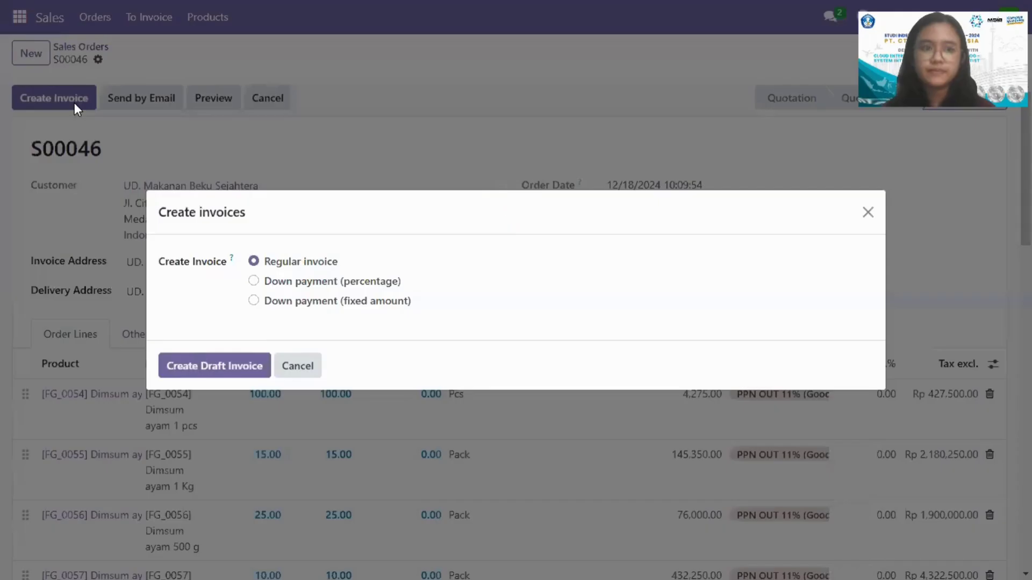
left_click(195, 363)
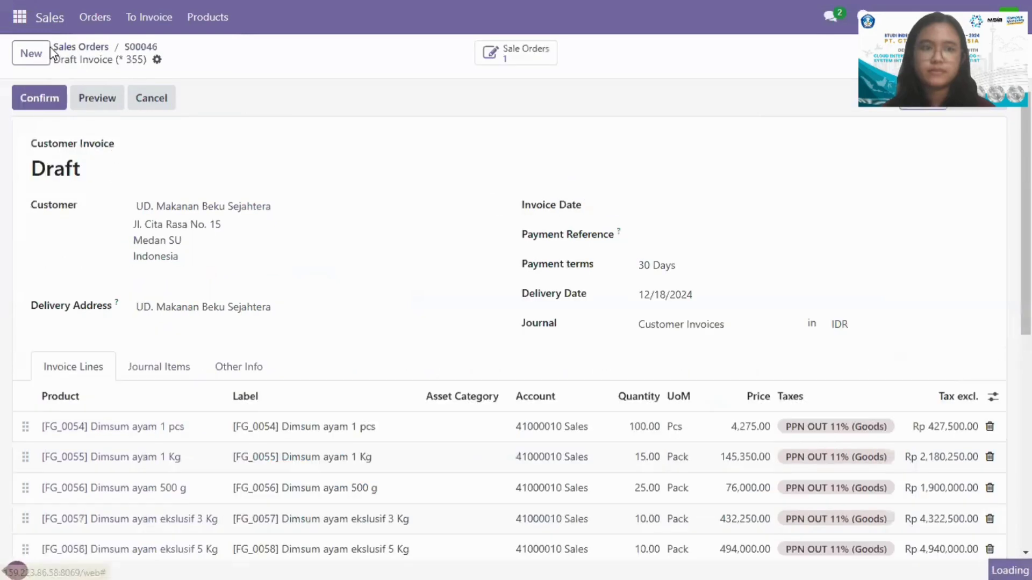
left_click(71, 50)
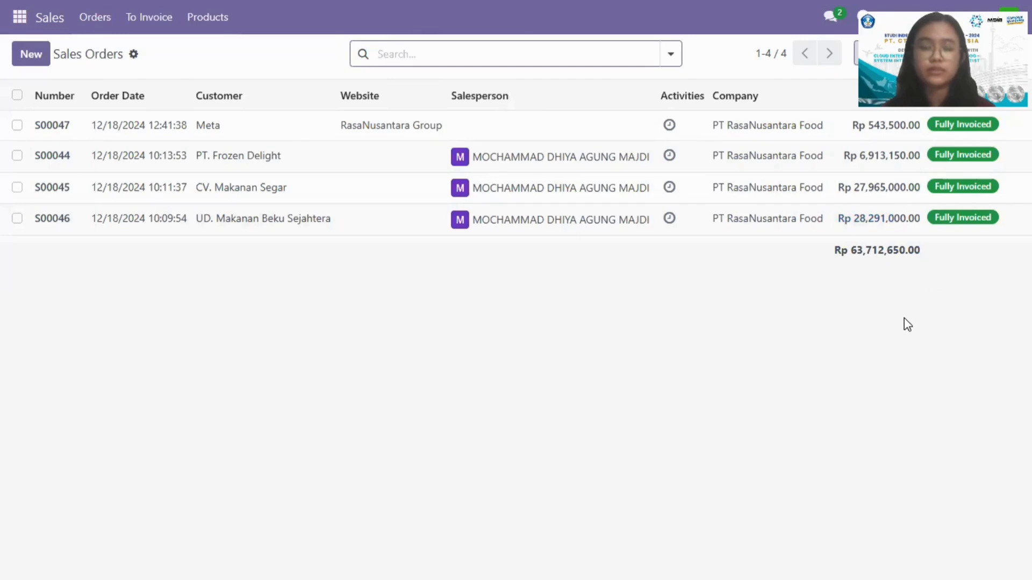
Step: Open the customer invoices in Accounting and confirm the UD. Makanan Beku Sejahtera draft invoice
left_click(19, 16)
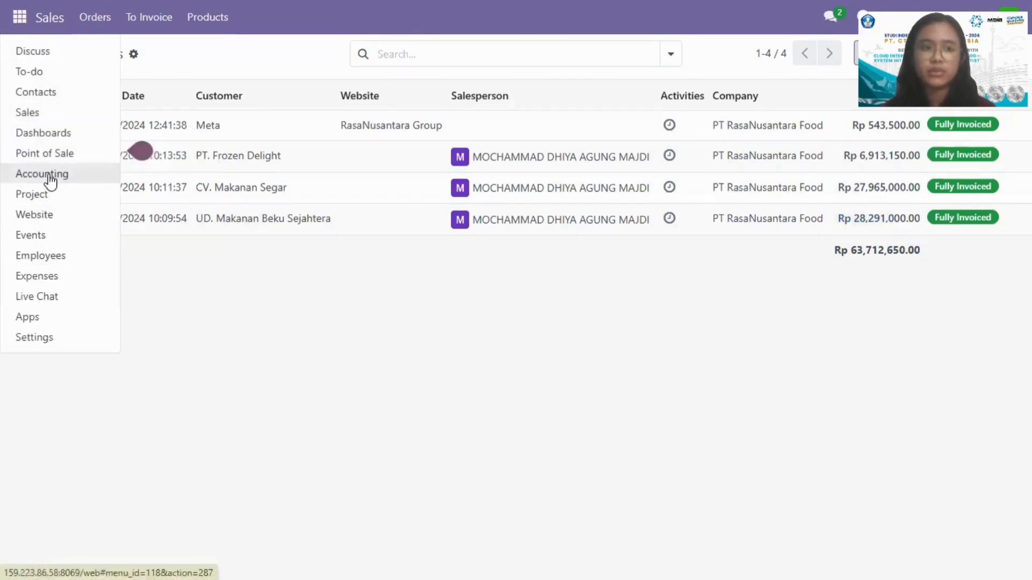
left_click(48, 176)
left_click(203, 28)
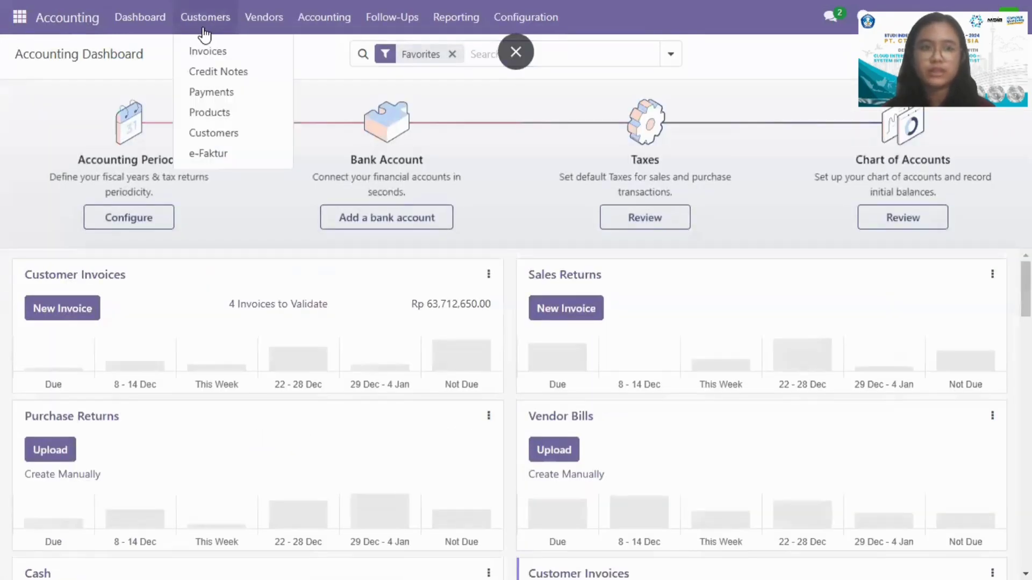
left_click(222, 54)
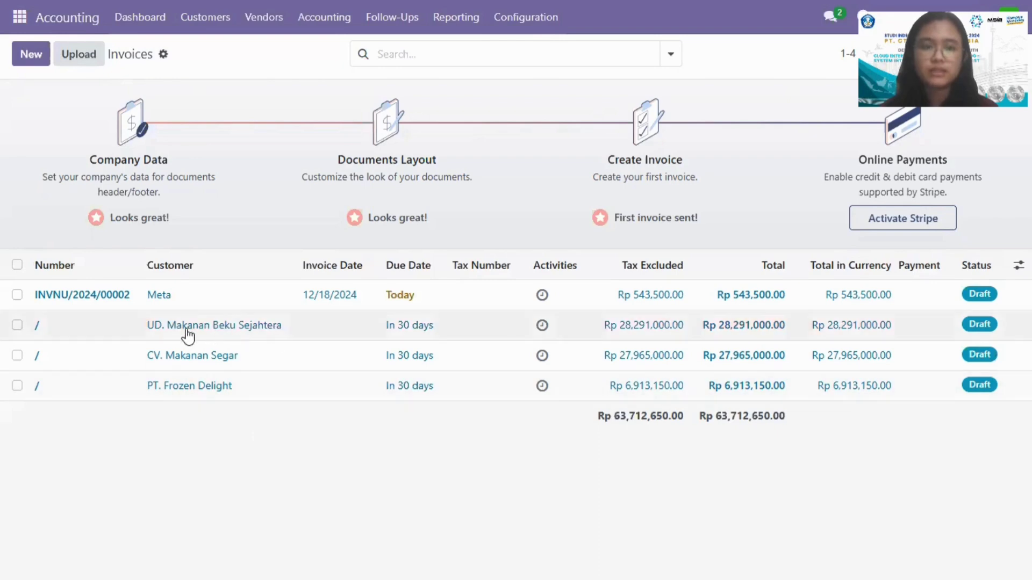
left_click(351, 330)
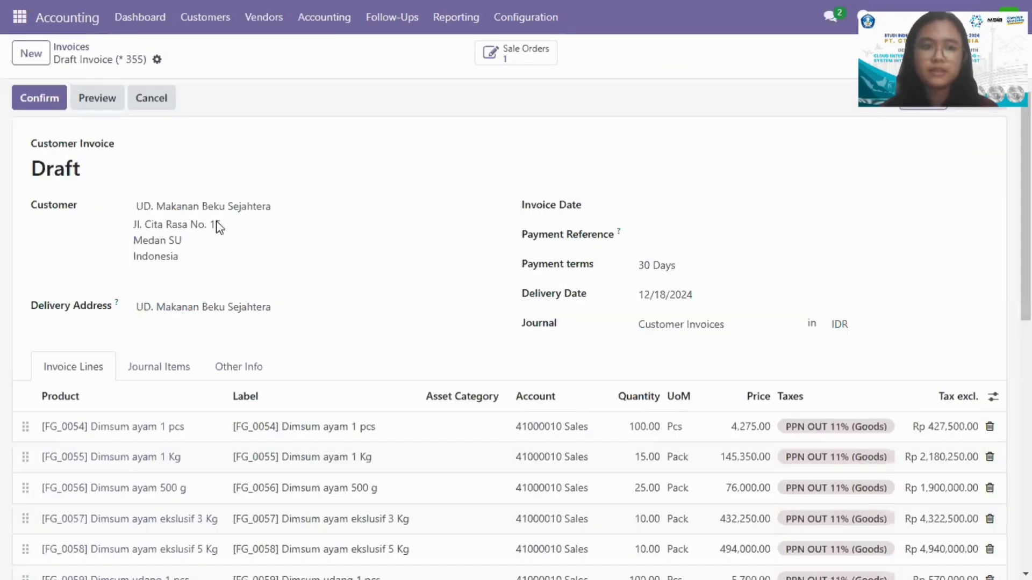
left_click(32, 102)
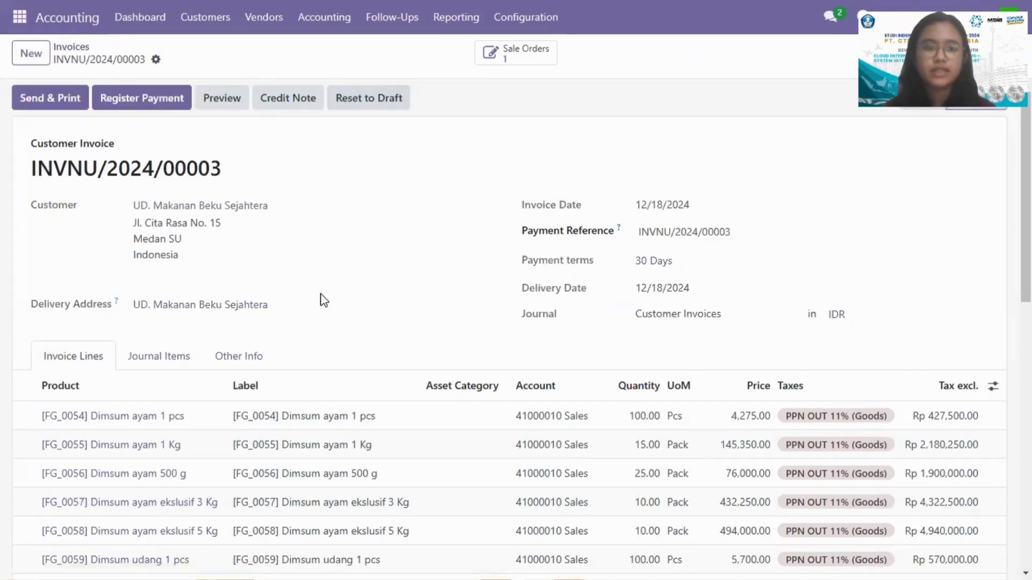
Step: Register the full payment of the UD. Makanan Beku Sejahtera invoice through the Bank BNI journal and return to the invoices
left_click(144, 102)
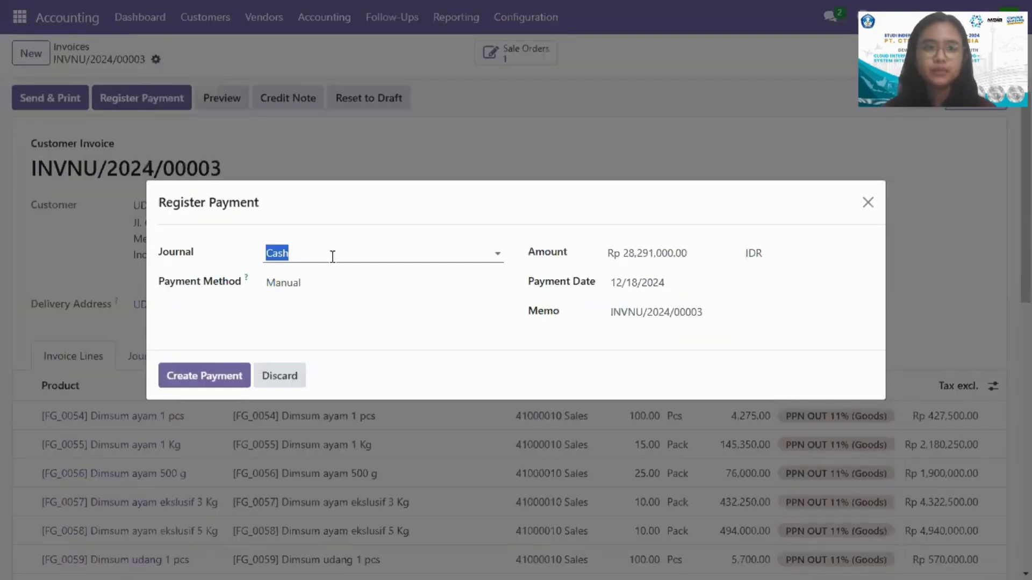
left_click(485, 251)
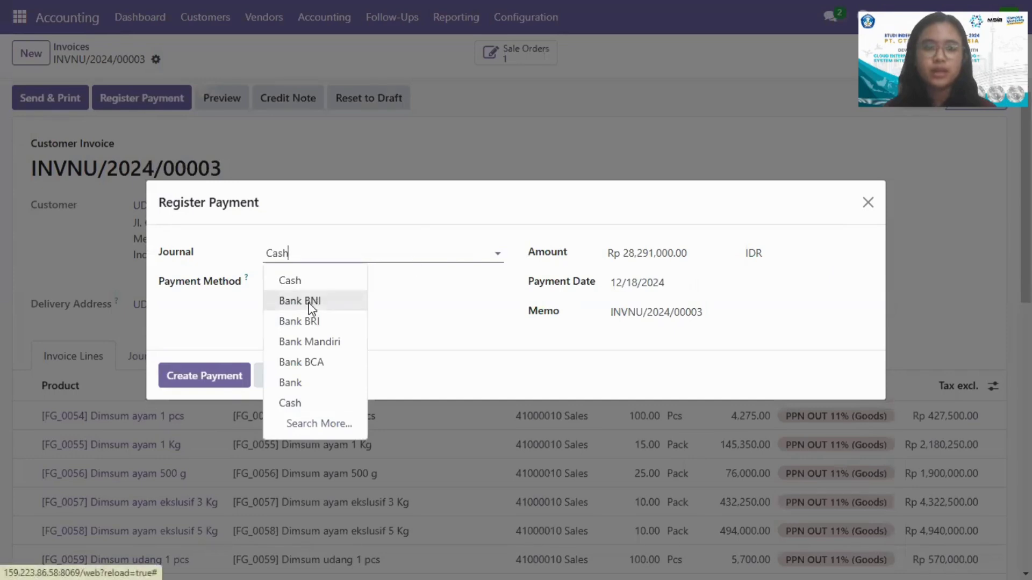
left_click(310, 302)
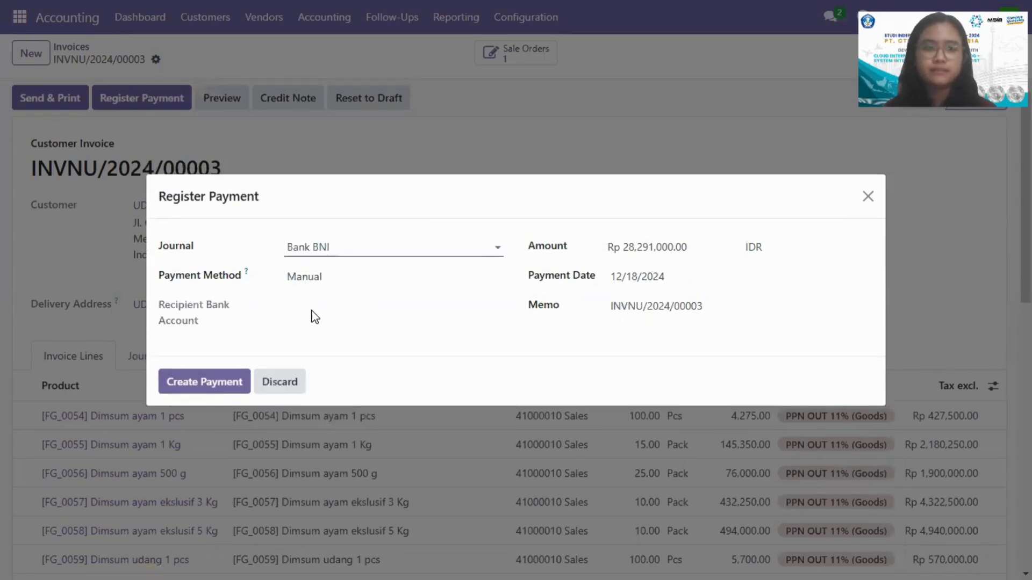
left_click(209, 383)
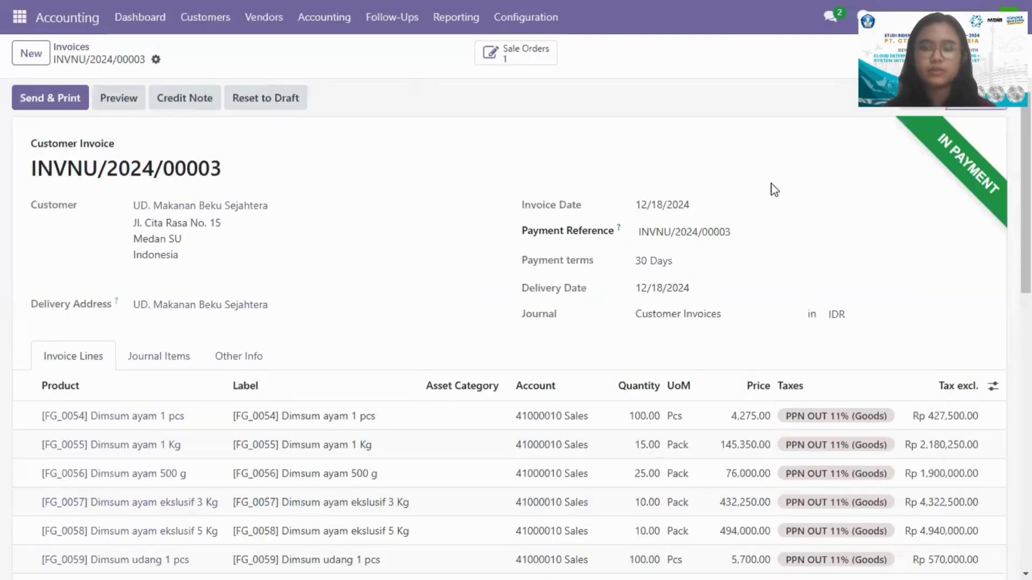
left_click(71, 48)
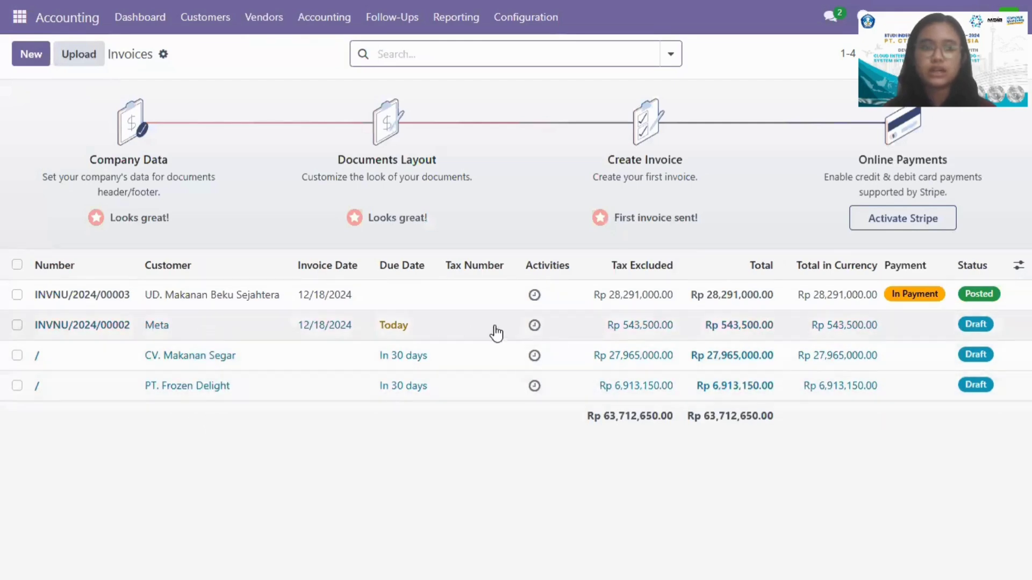
Step: Confirm the Rp 543,500 website order invoice, register its payment through the Bank BNI journal and return to the invoices
left_click(596, 329)
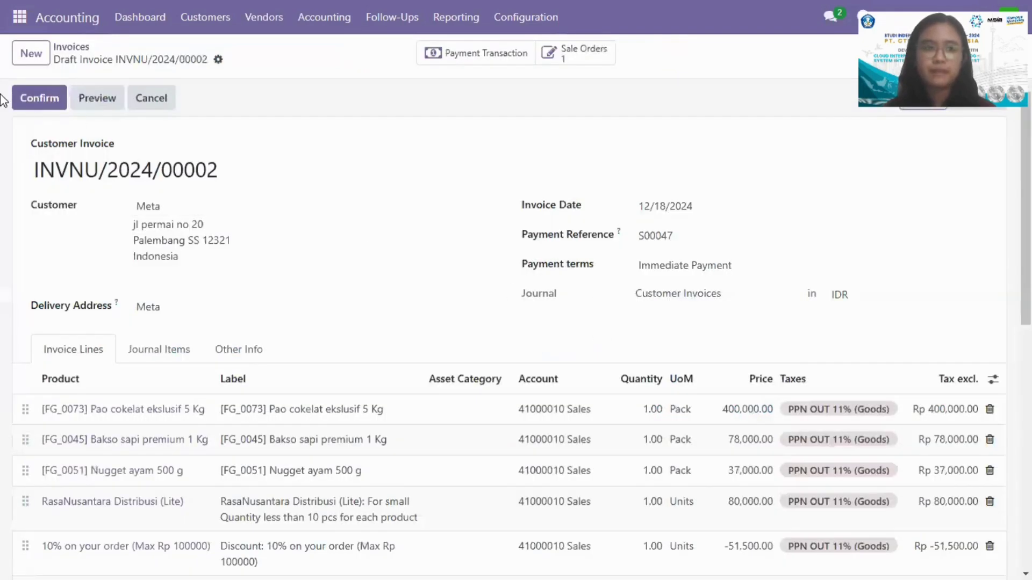
left_click(19, 97)
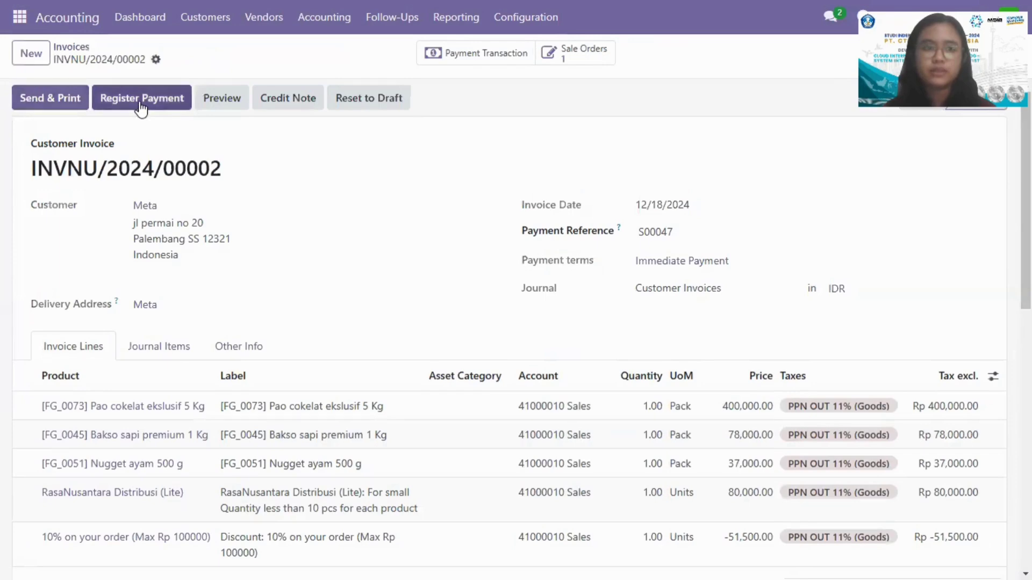
left_click(141, 102)
left_click(394, 257)
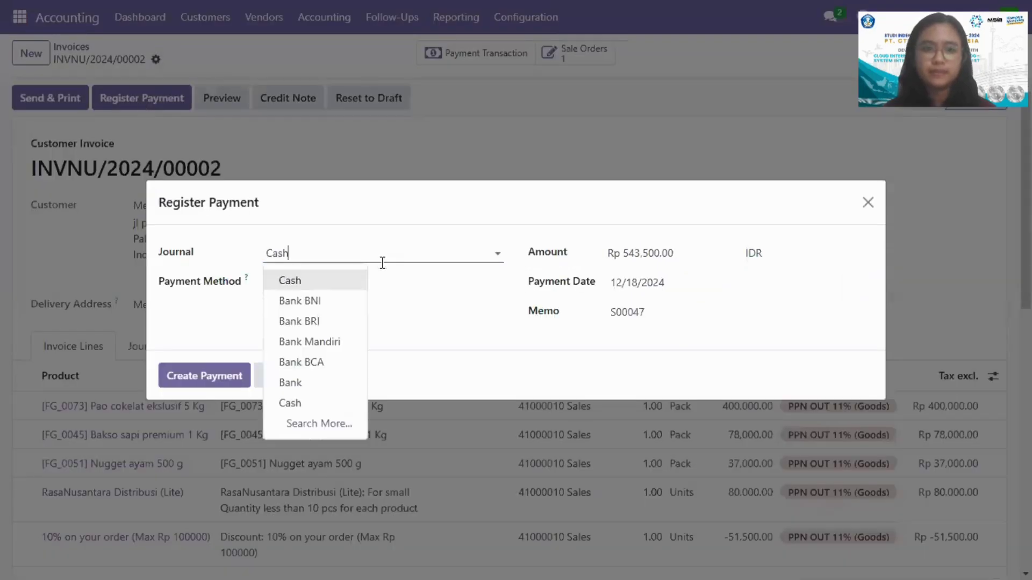
left_click(314, 301)
left_click(198, 381)
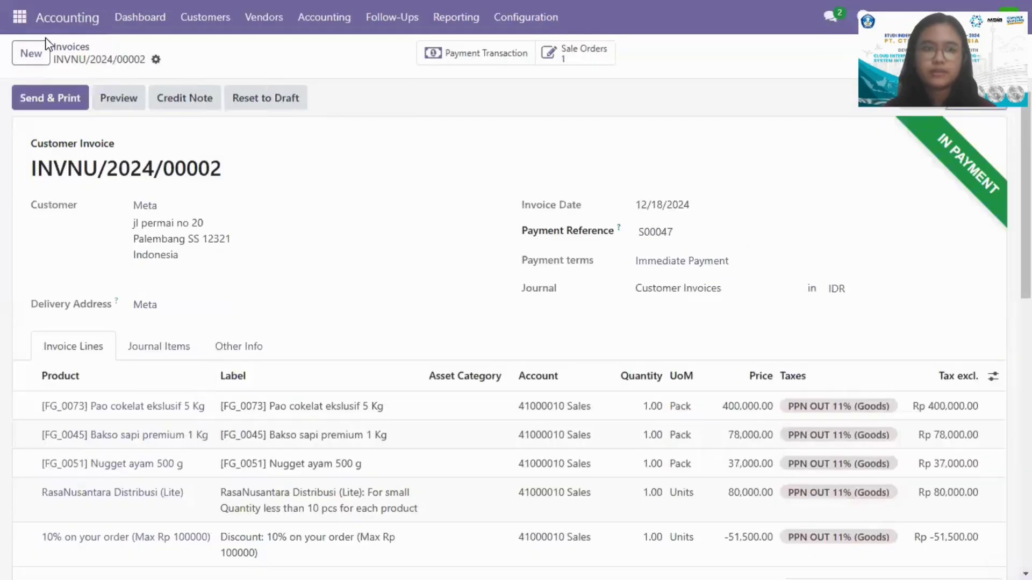
left_click(63, 48)
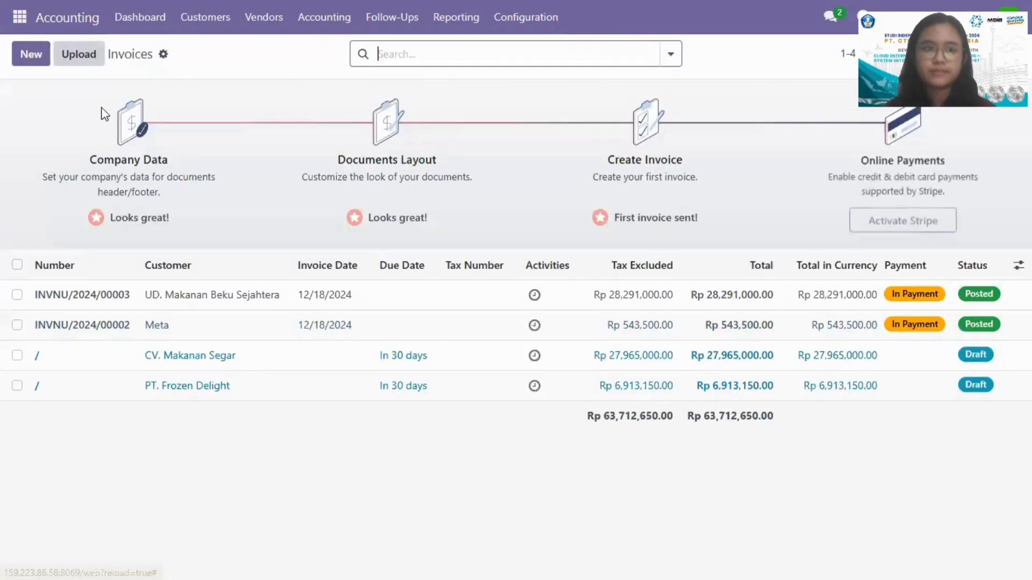
Step: Confirm the CV. Makanan Segar draft invoice, register its full payment through the Bank BNI journal and return to the invoices
left_click(175, 364)
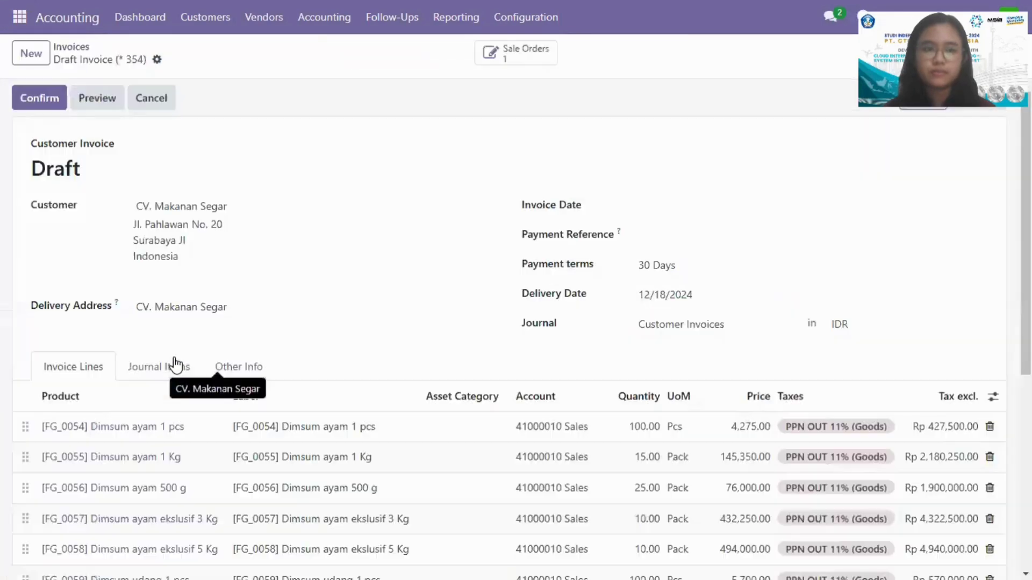
left_click(37, 97)
left_click(141, 102)
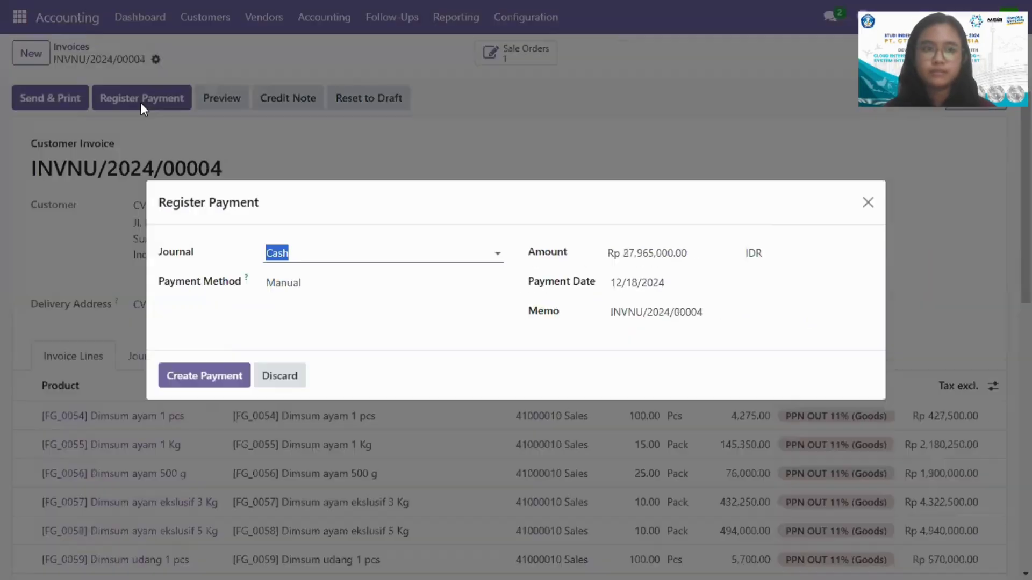
left_click(345, 251)
left_click(300, 300)
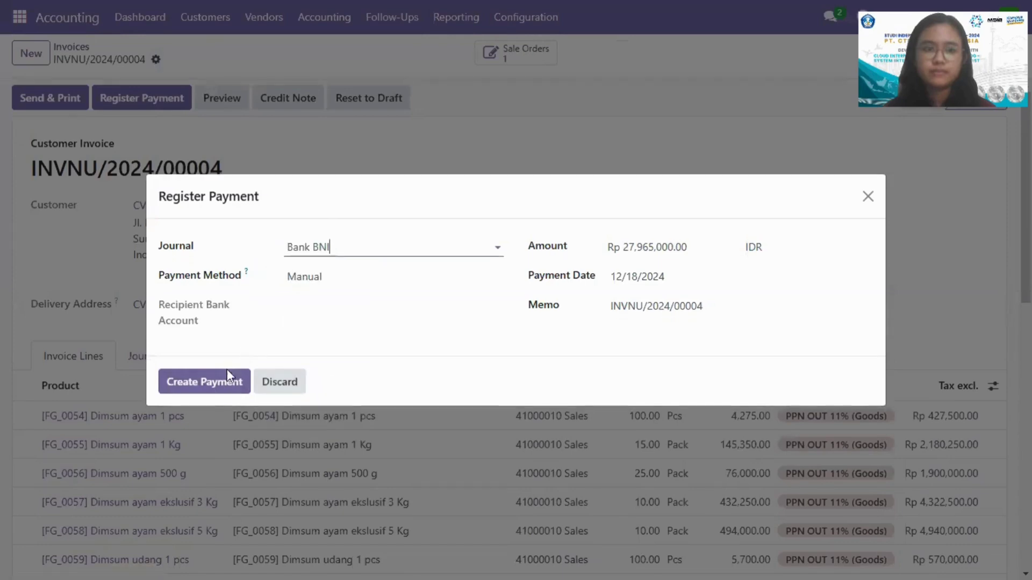
left_click(221, 376)
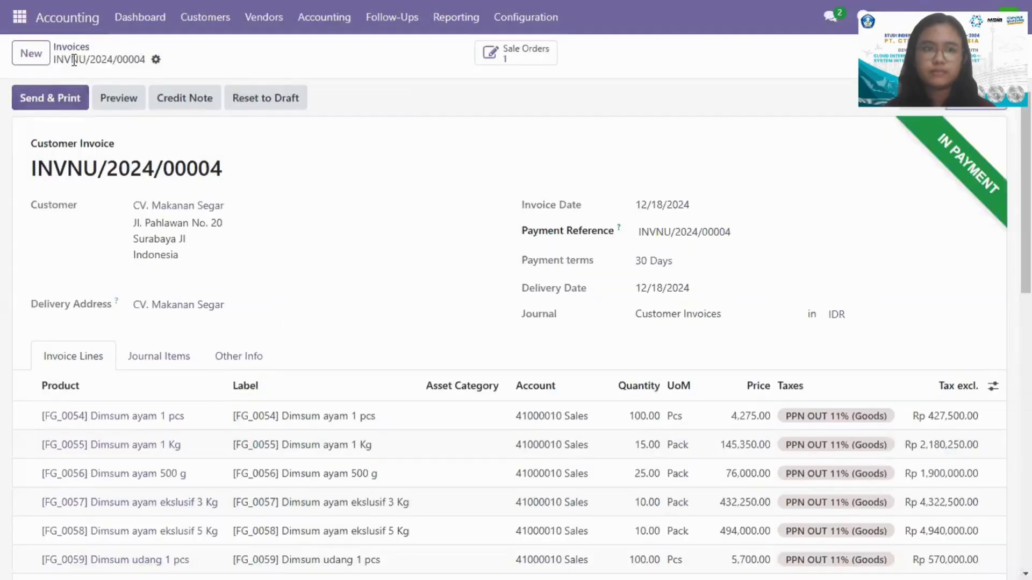
left_click(71, 47)
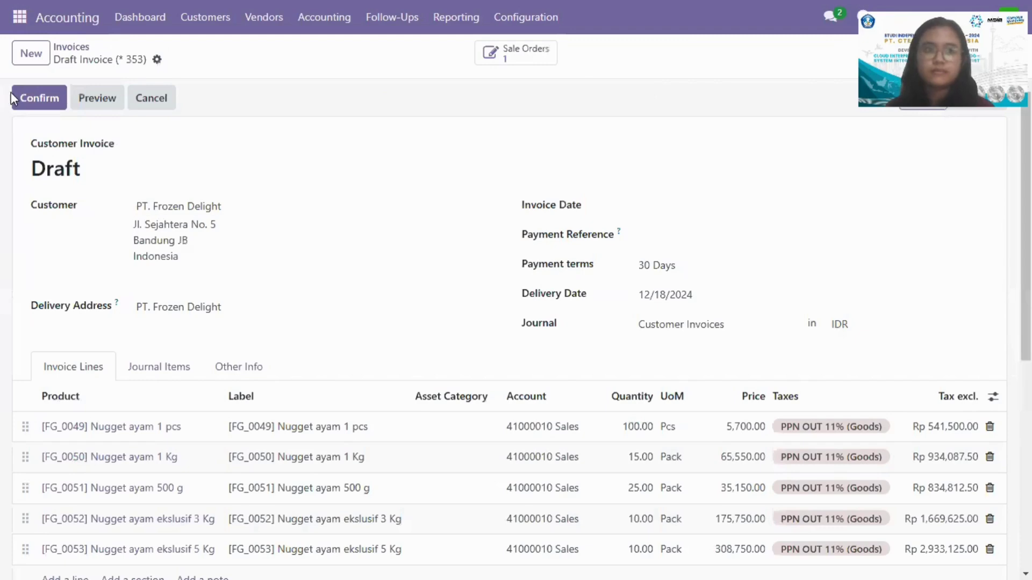
Step: Confirm the PT. Frozen Delight draft invoice, register its full payment through the Bank BNI journal and return to the invoices
left_click(31, 101)
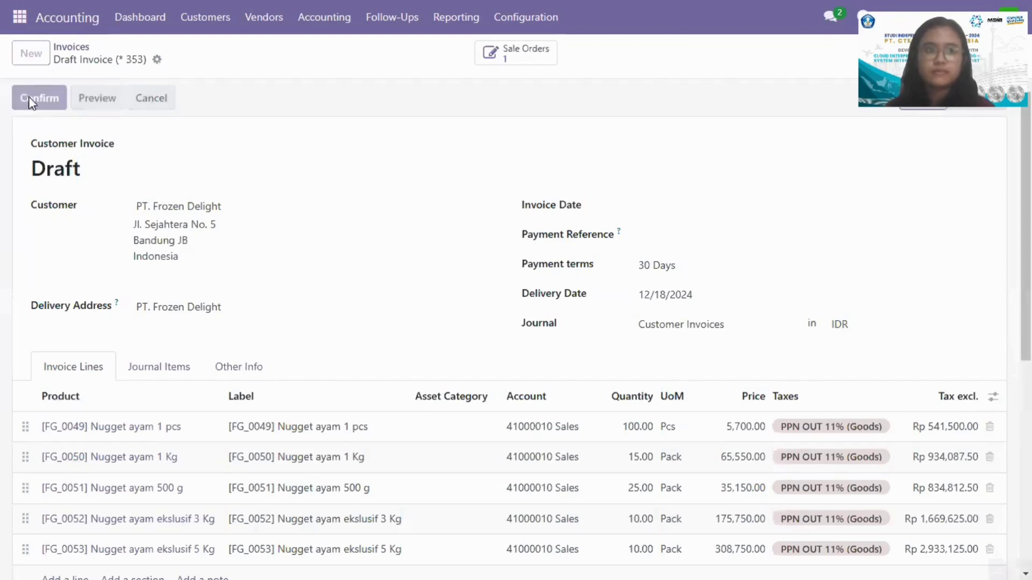
left_click(146, 97)
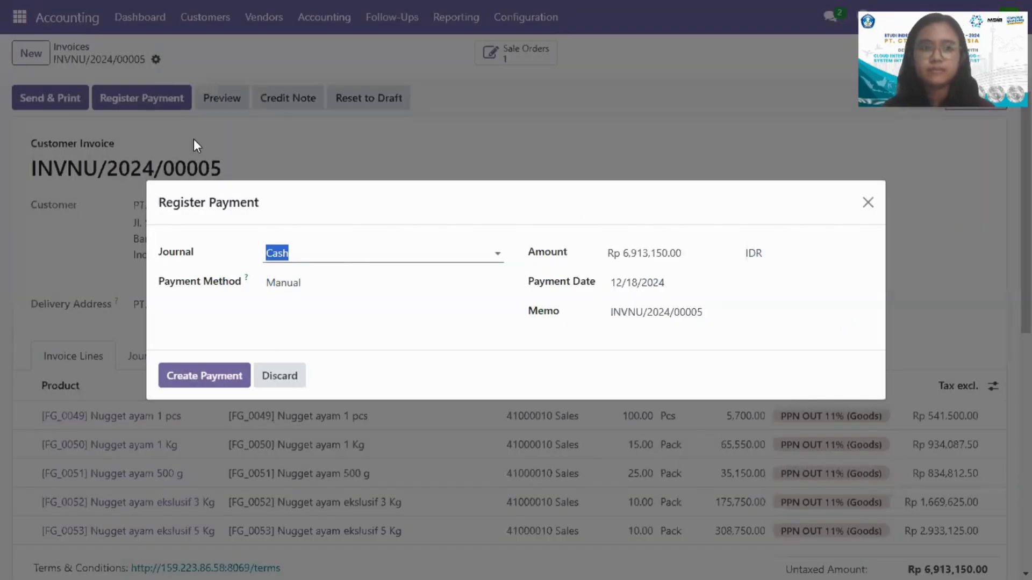
left_click(360, 258)
left_click(320, 299)
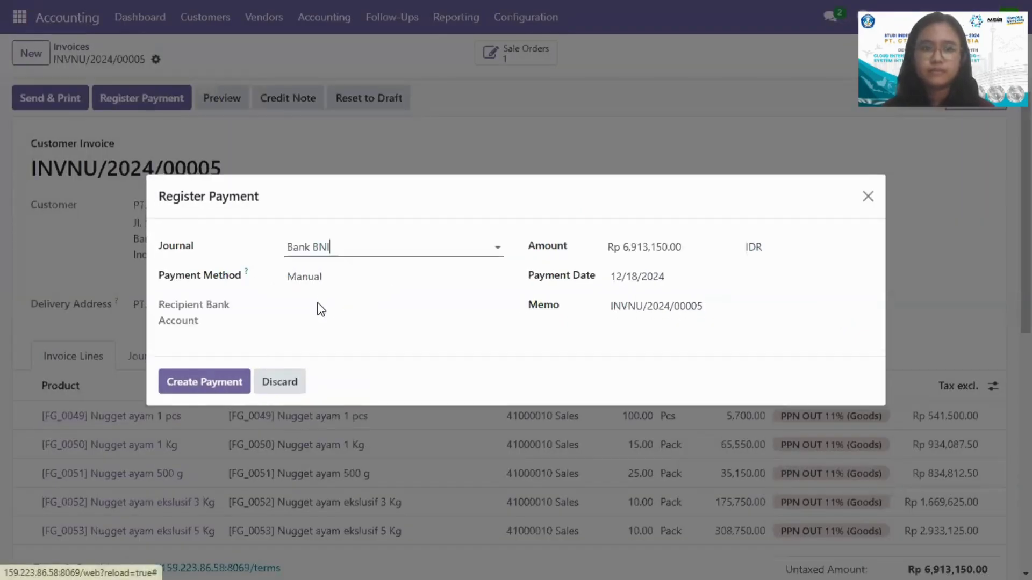
left_click(217, 383)
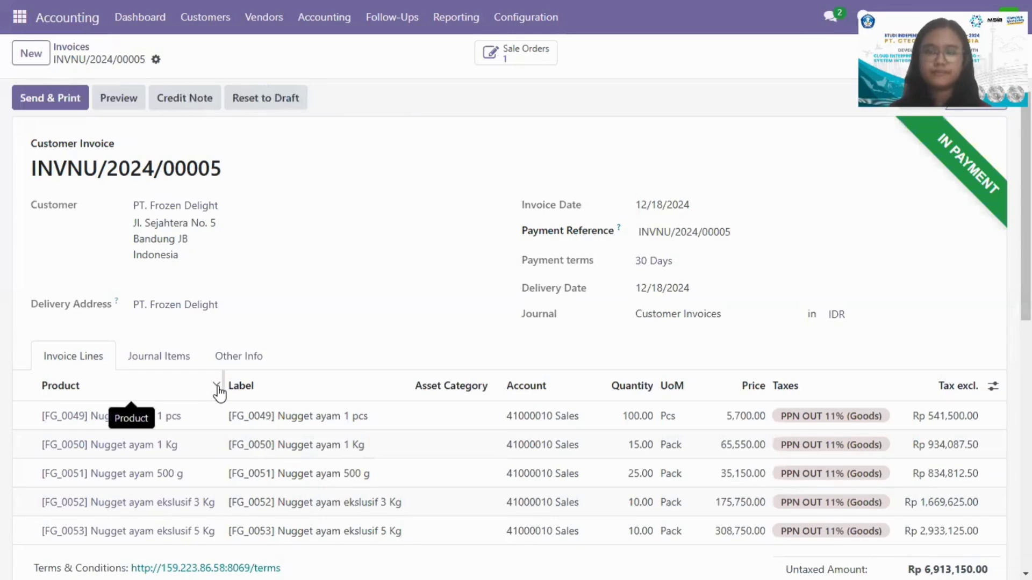
left_click(70, 47)
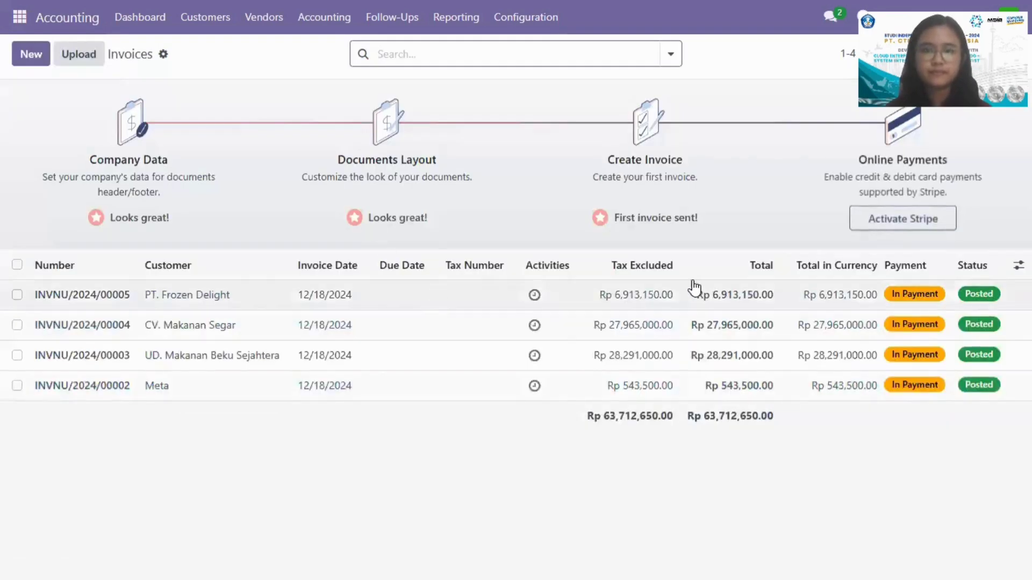
Step: Send the posted PT. Frozen Delight invoice to the customer by email and download its PDF
left_click(658, 300)
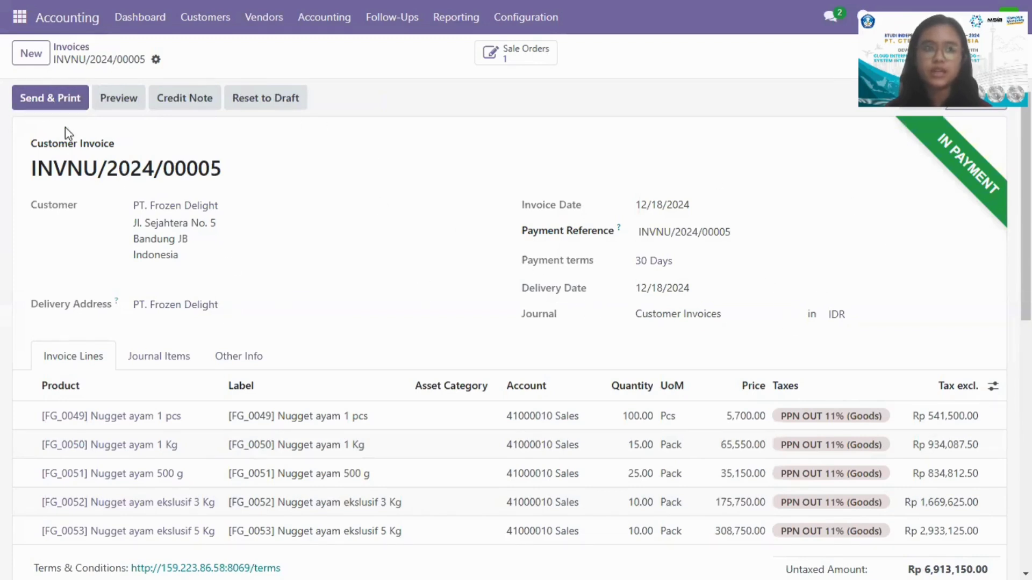
left_click(57, 100)
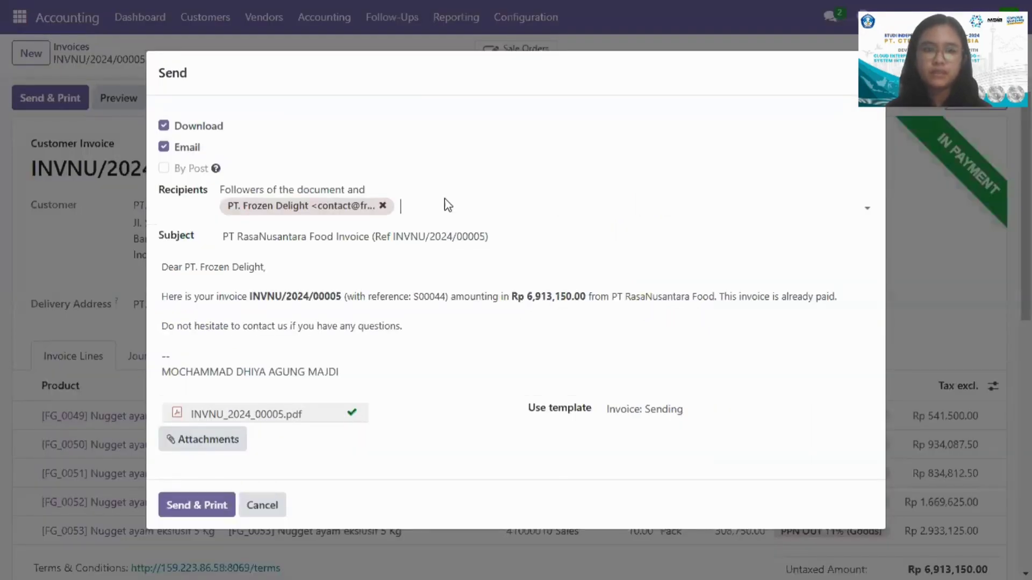
left_click(206, 509)
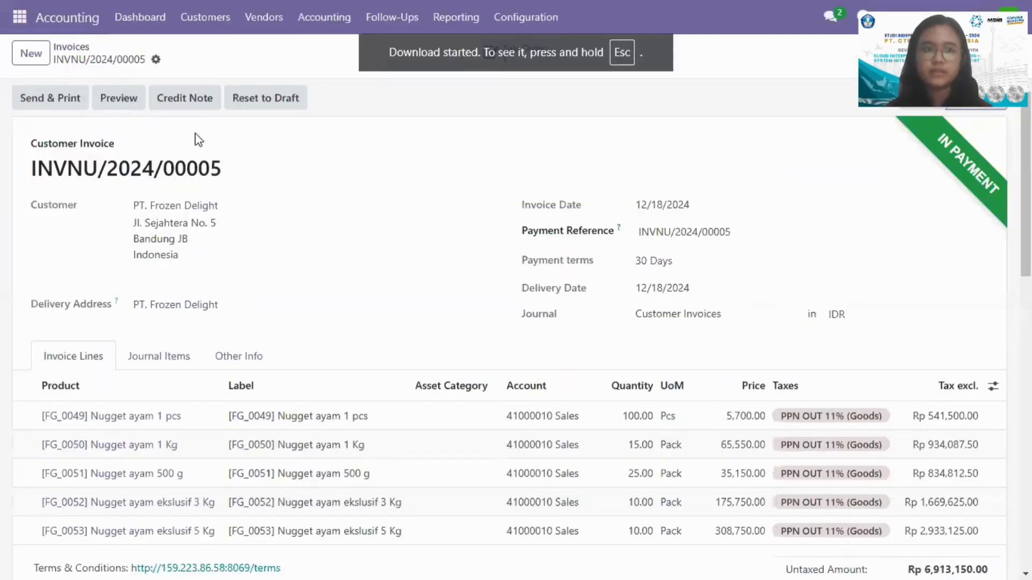
Step: Preview the PT. Frozen Delight invoice in the customer portal and review its product lines and totals
left_click(126, 106)
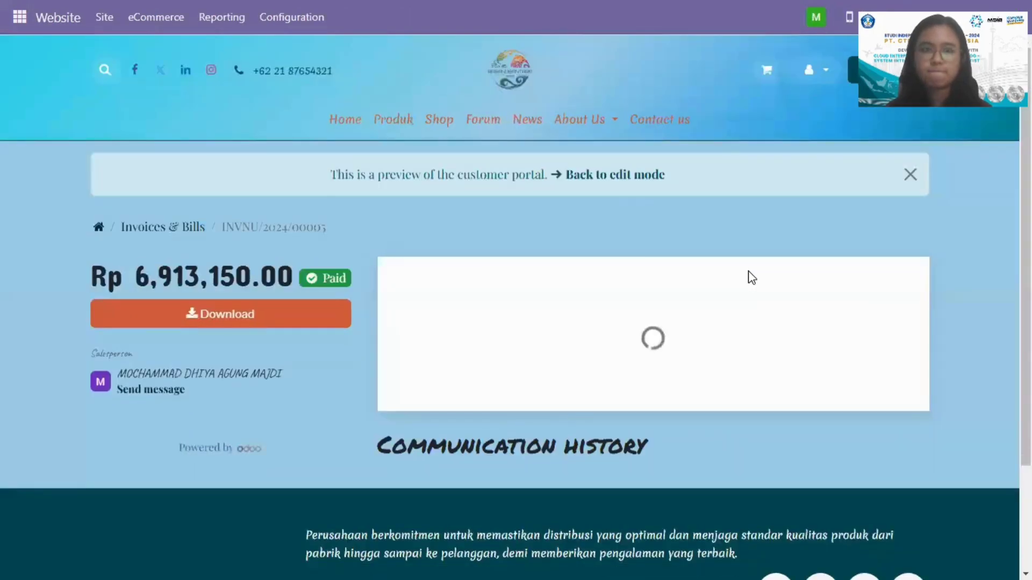
scroll(751, 278, "down", 5)
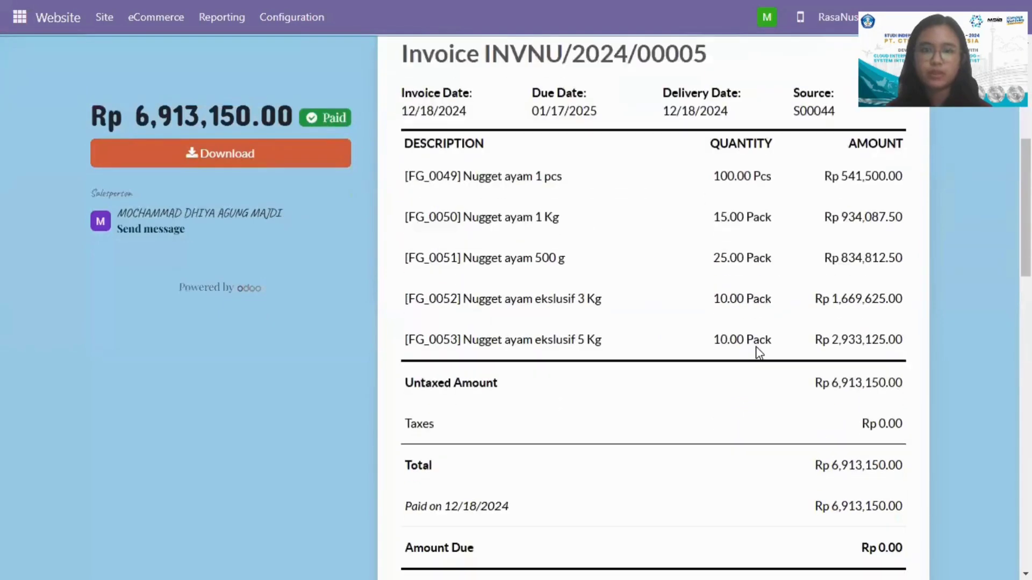
scroll(757, 352, "down", 5)
scroll(759, 353, "up", 5)
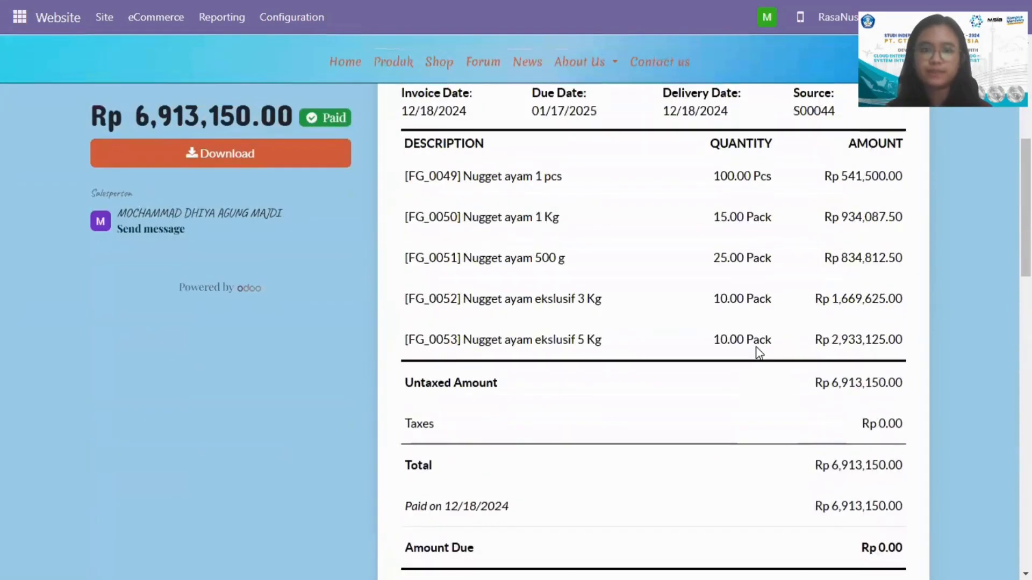
scroll(759, 353, "up", 5)
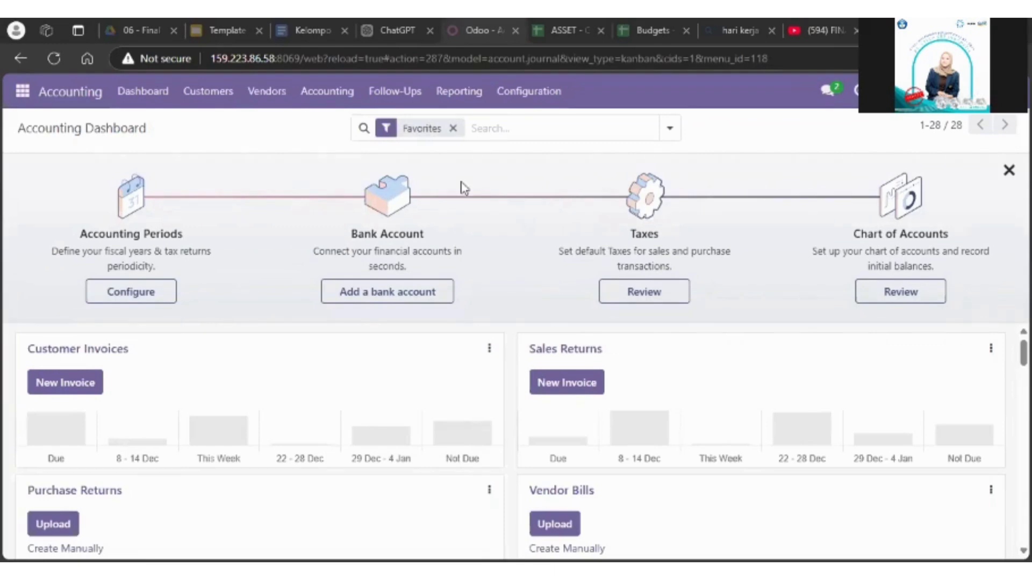
Step: List all quotations in Sales without the My Quotations filter and review the order lines of the confirmed Rp 543,500 website order
left_click(22, 90)
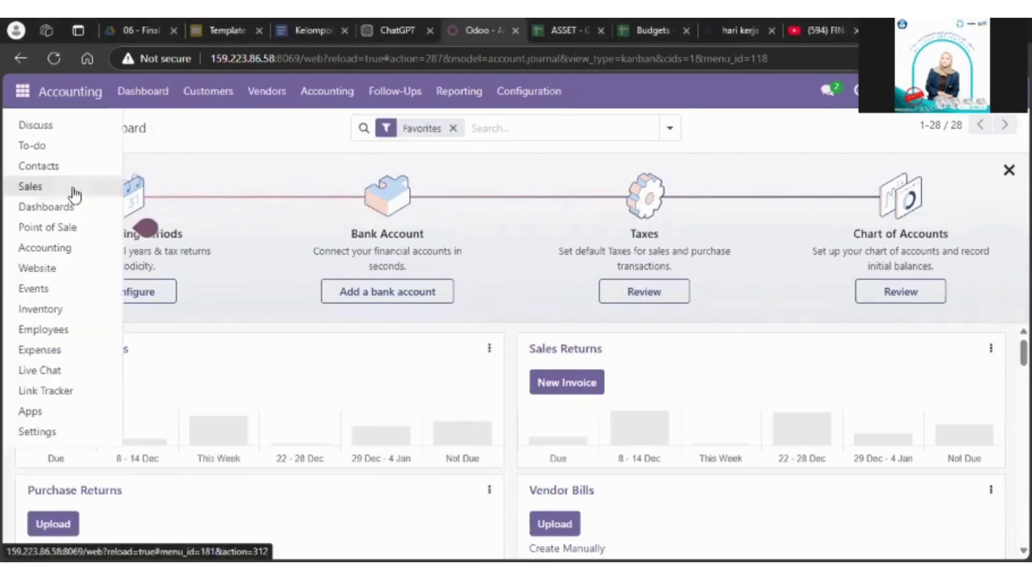
left_click(72, 192)
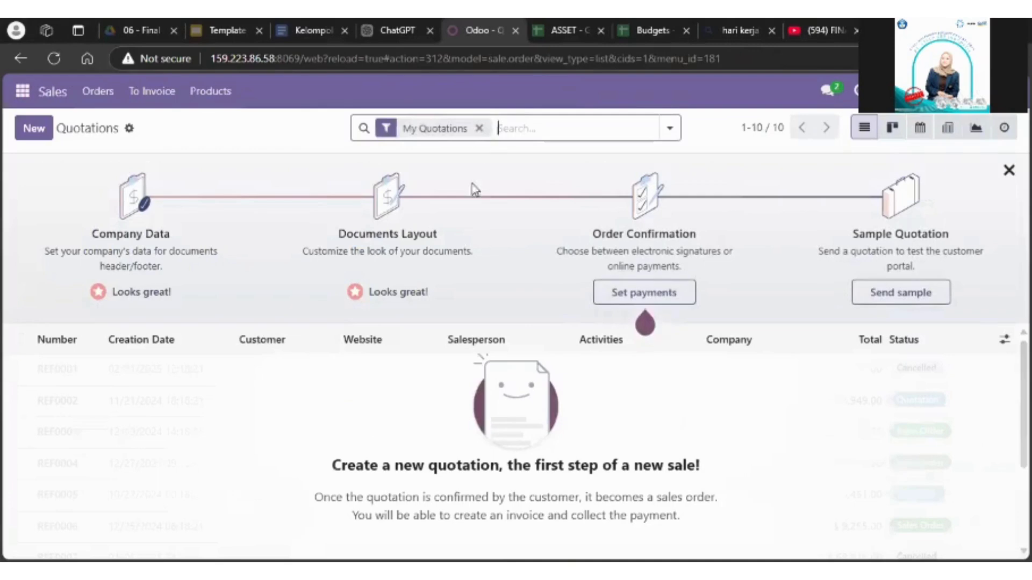
left_click(479, 128)
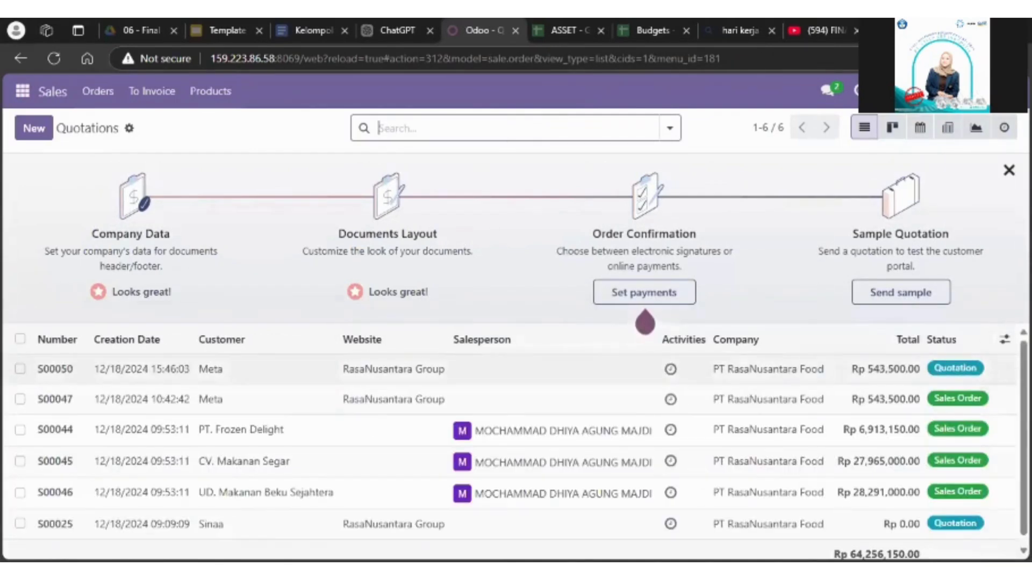
scroll(801, 425, "down", 1)
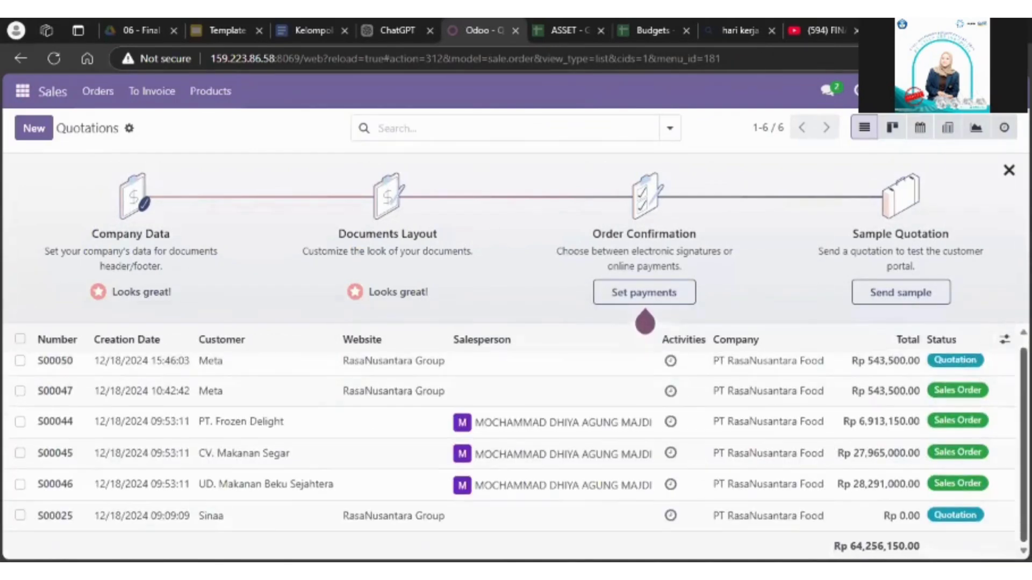
left_click(797, 403)
scroll(903, 269, "down", 3)
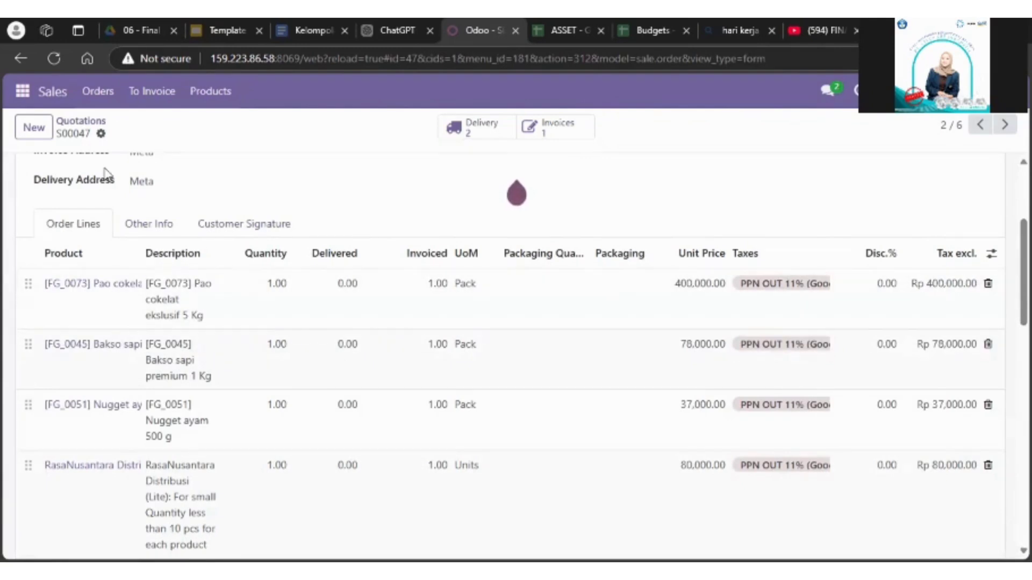
Step: Open the list of budgets in the Accounting app
left_click(21, 93)
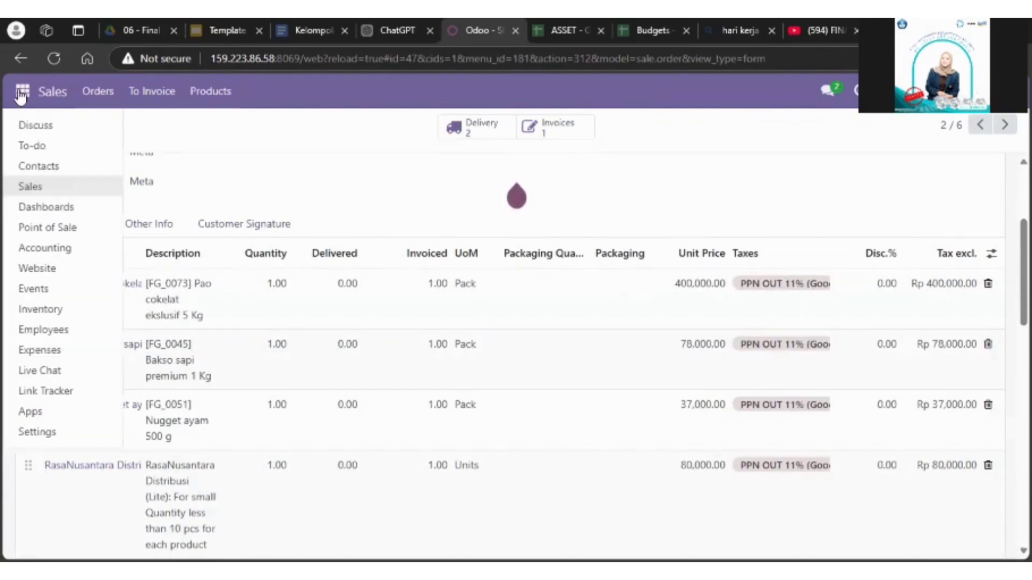
left_click(96, 250)
left_click(328, 92)
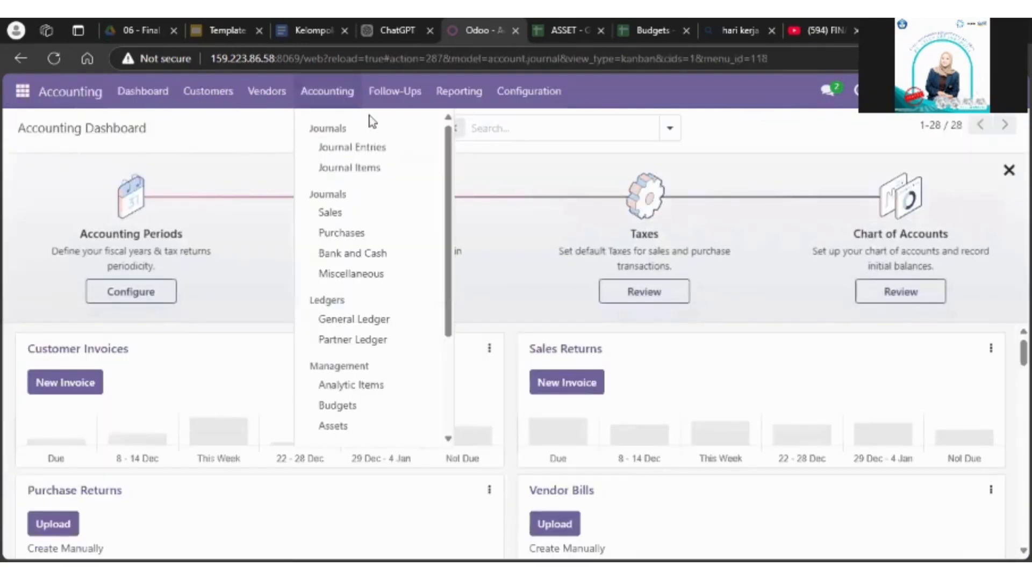
left_click_drag(446, 207, 437, 288)
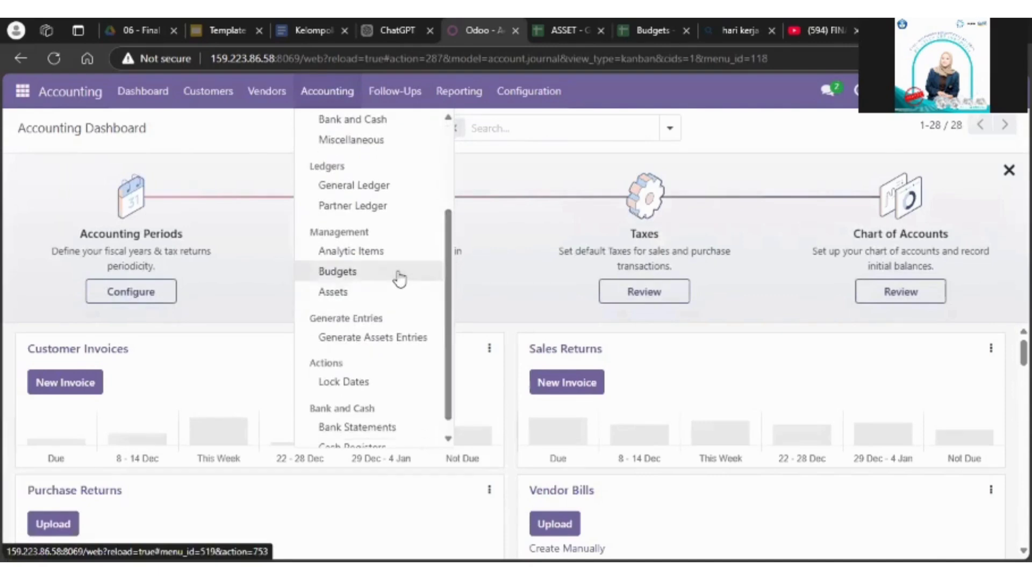
left_click(337, 272)
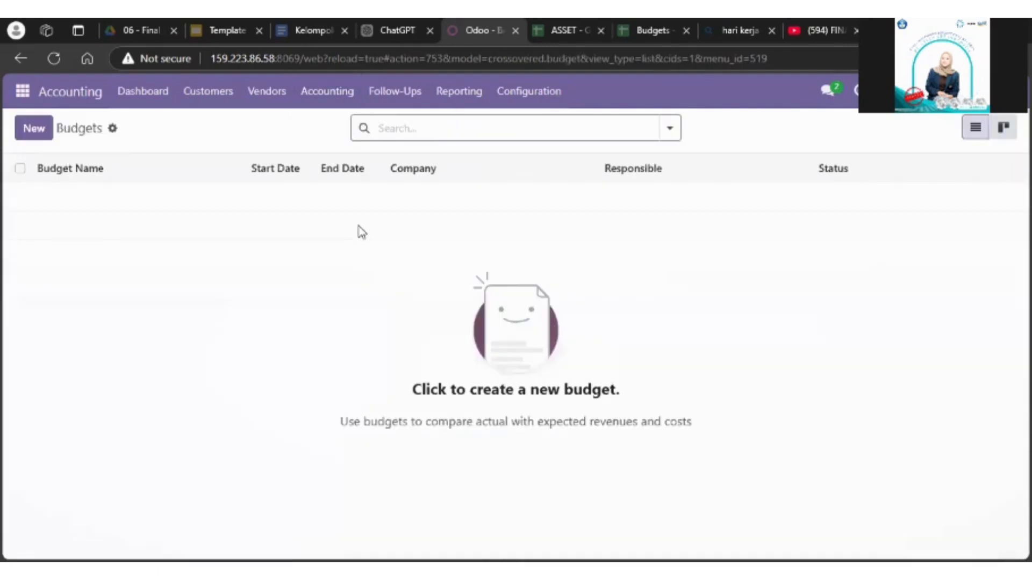
Step: Create a new budget named "Biaya Produksi Pao Coklat"
left_click(43, 134)
left_click(122, 238)
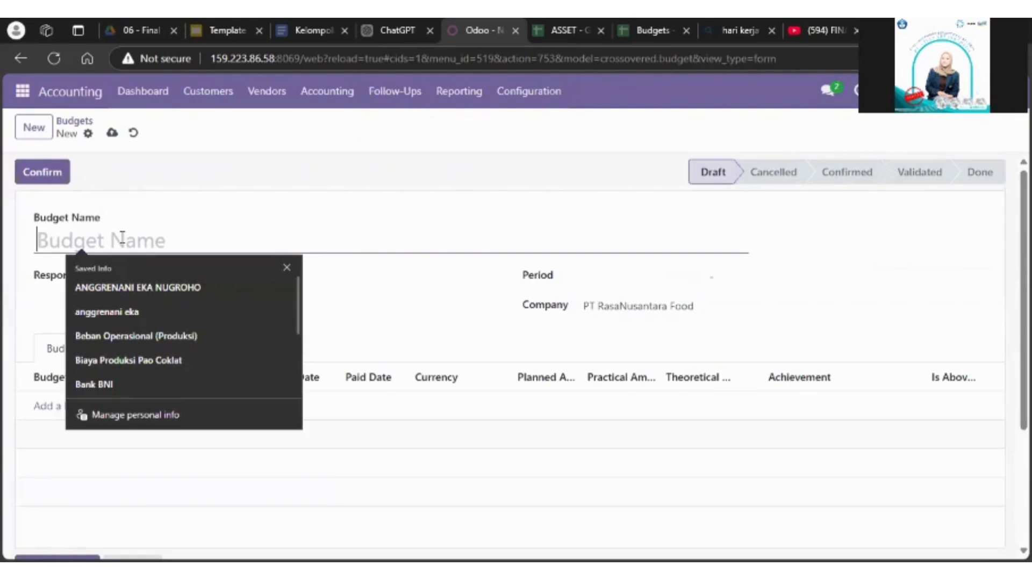
type("Biaya Produksi Pao Coklat")
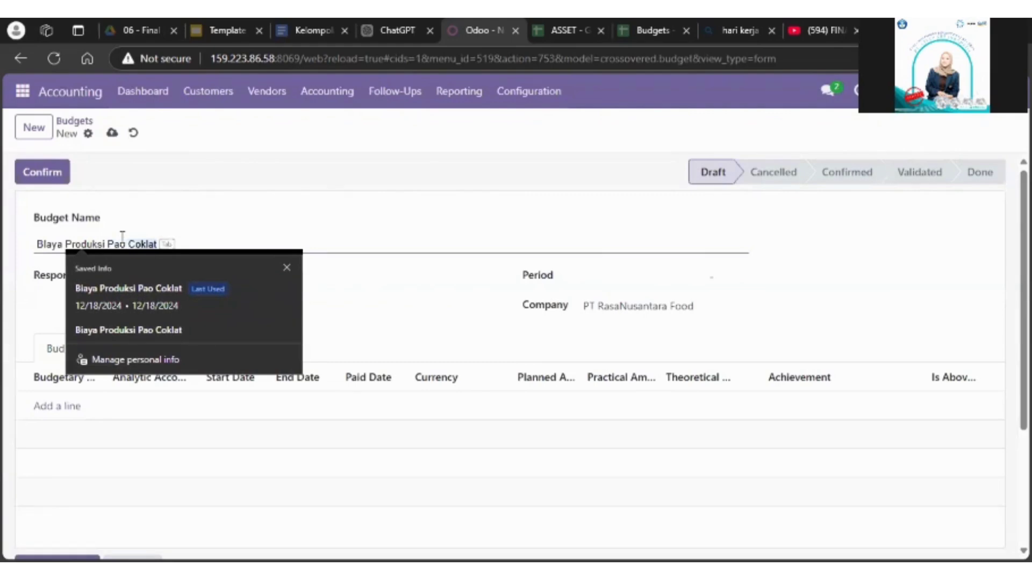
key("Tab")
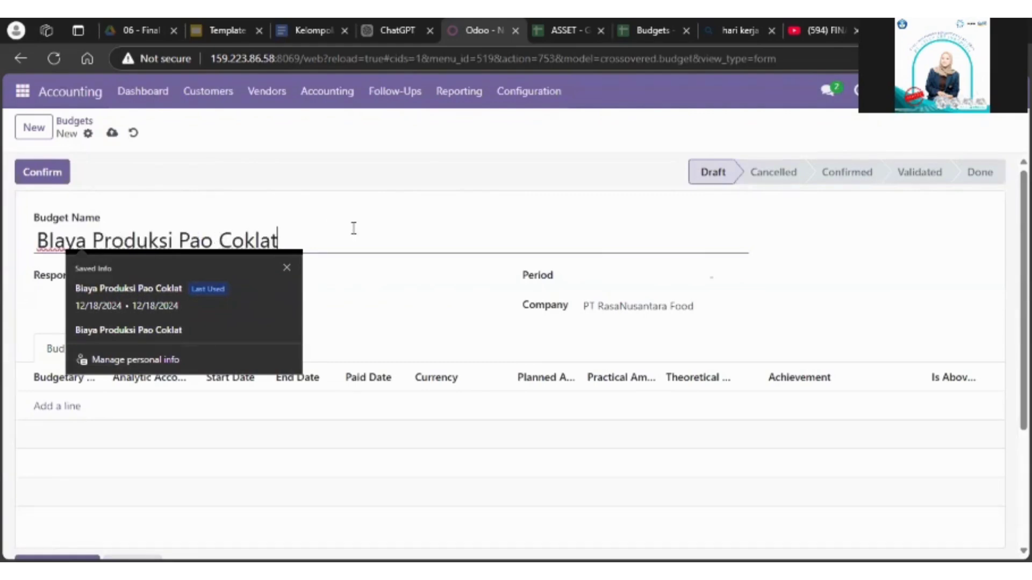
left_click(471, 295)
left_click(266, 279)
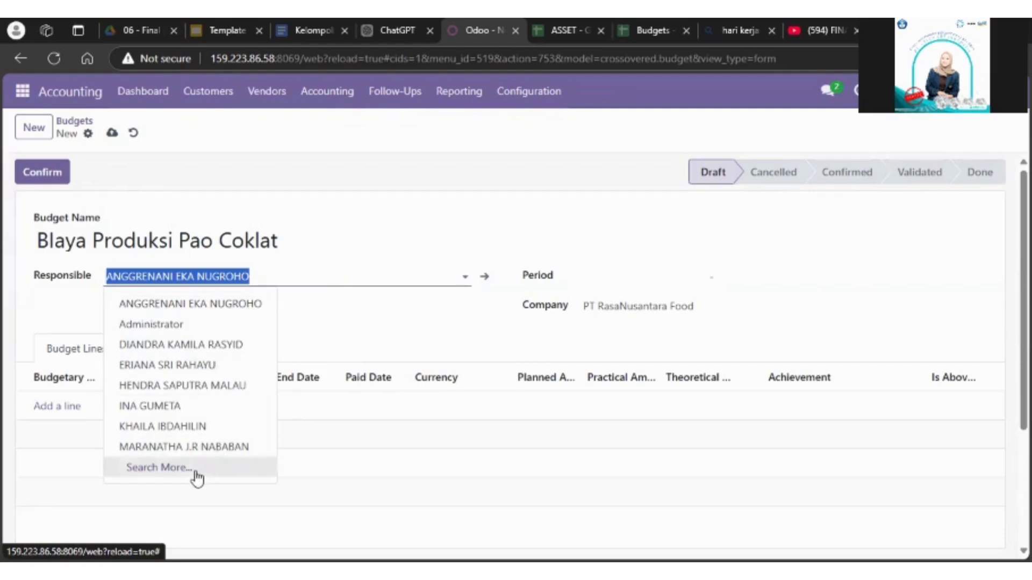
left_click(54, 236)
key("BackSpace")
type("i")
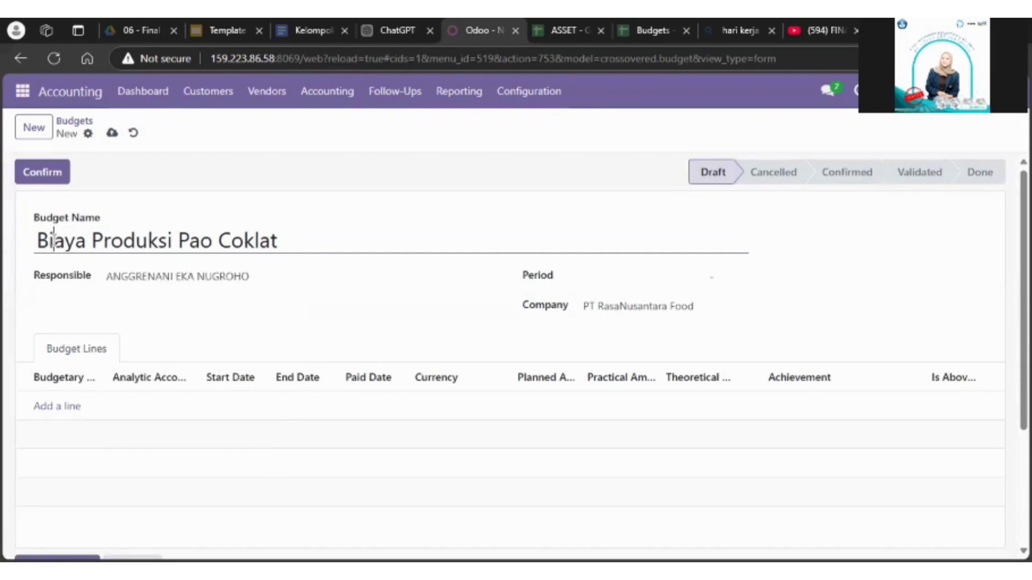
Step: Replace the budget's responsible person with the first employee matching "di"
left_click(181, 275)
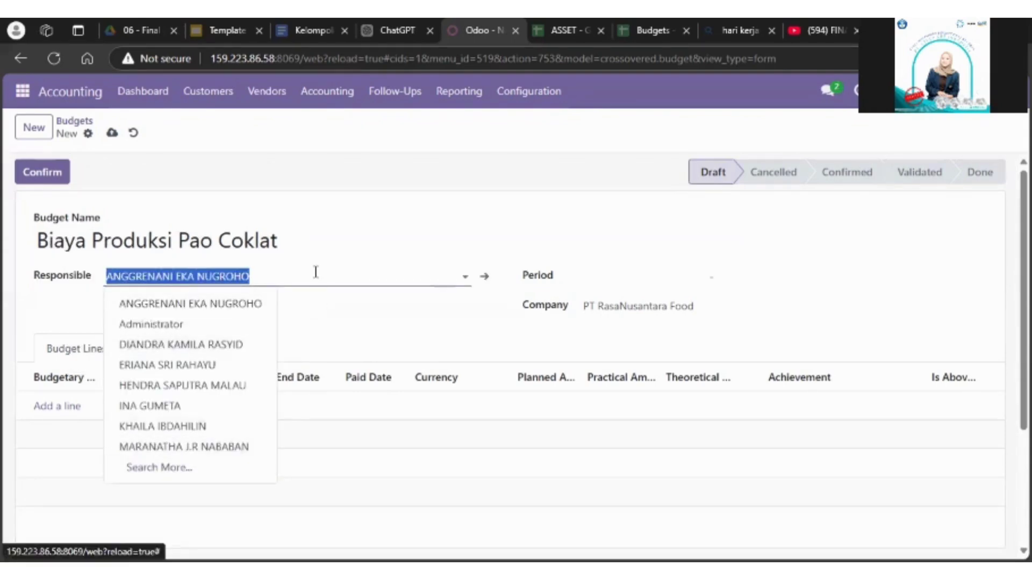
key("BackSpace")
left_click(153, 267)
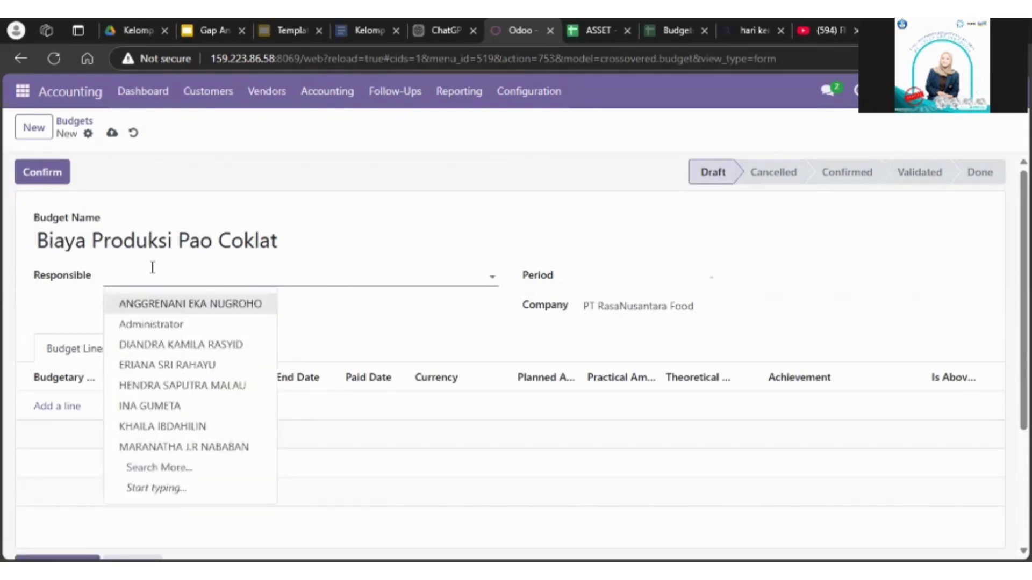
type("di")
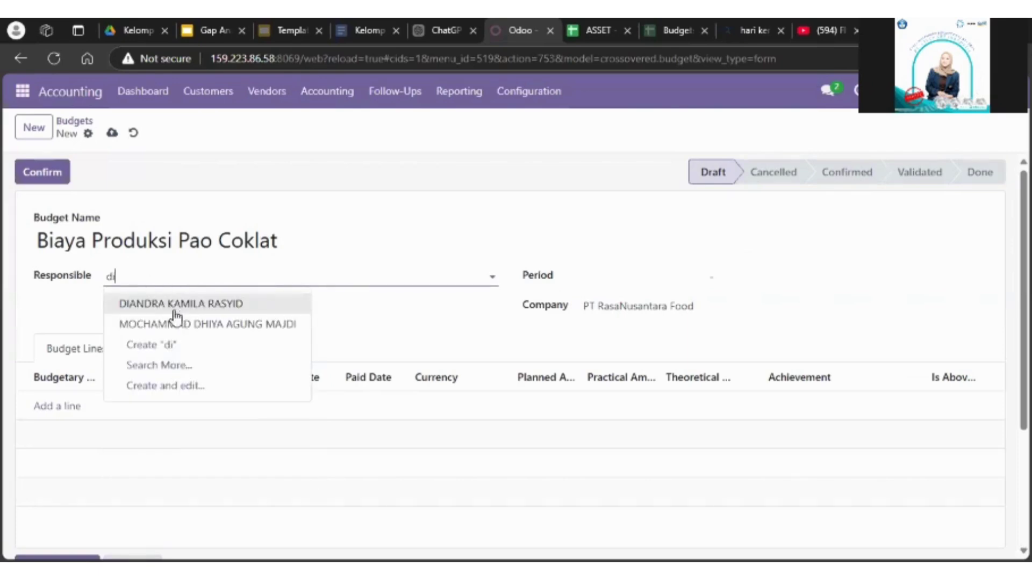
left_click(173, 310)
Step: Set the budget period's start and end dates both to 12/17/2024
left_click(619, 278)
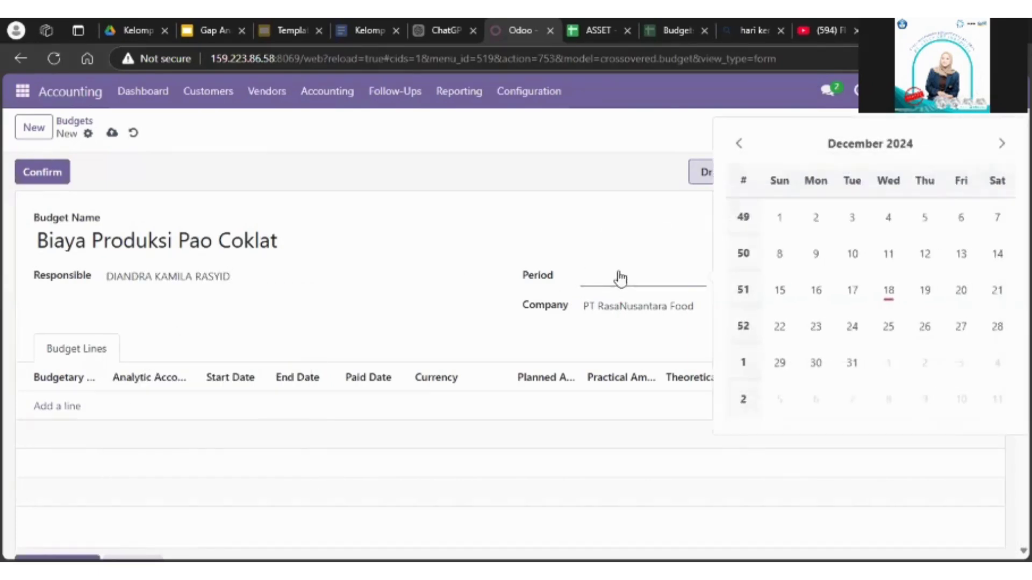
left_click(858, 290)
left_click(741, 285)
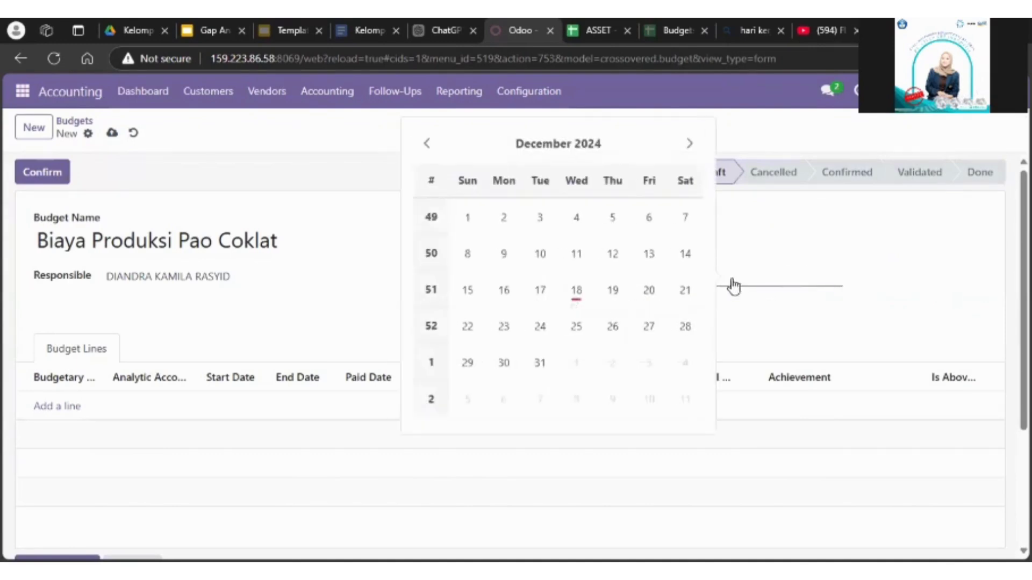
left_click(540, 290)
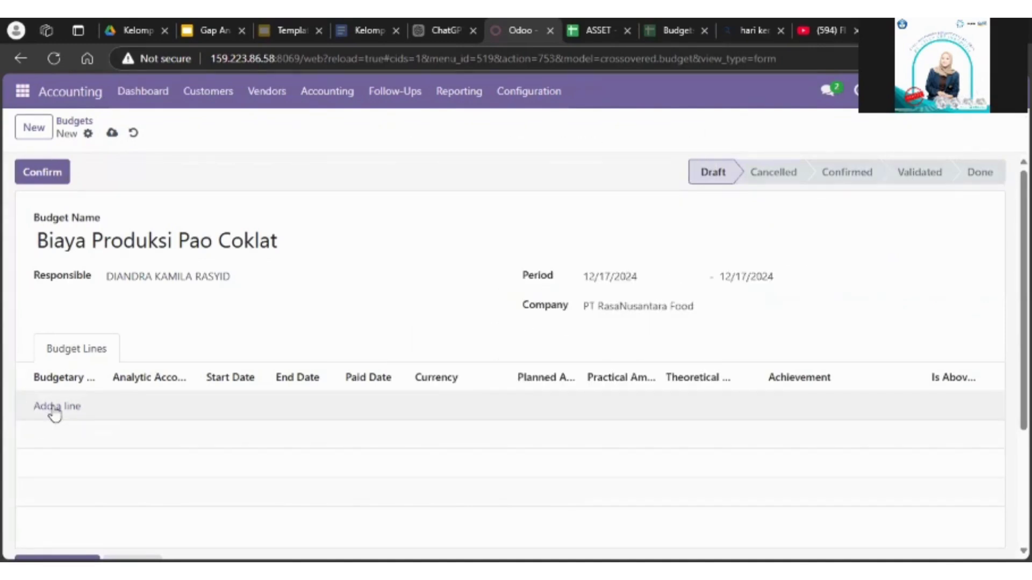
Step: Add a budget line with the budgetary position "Beban Operasional (Produksi)"
left_click(54, 408)
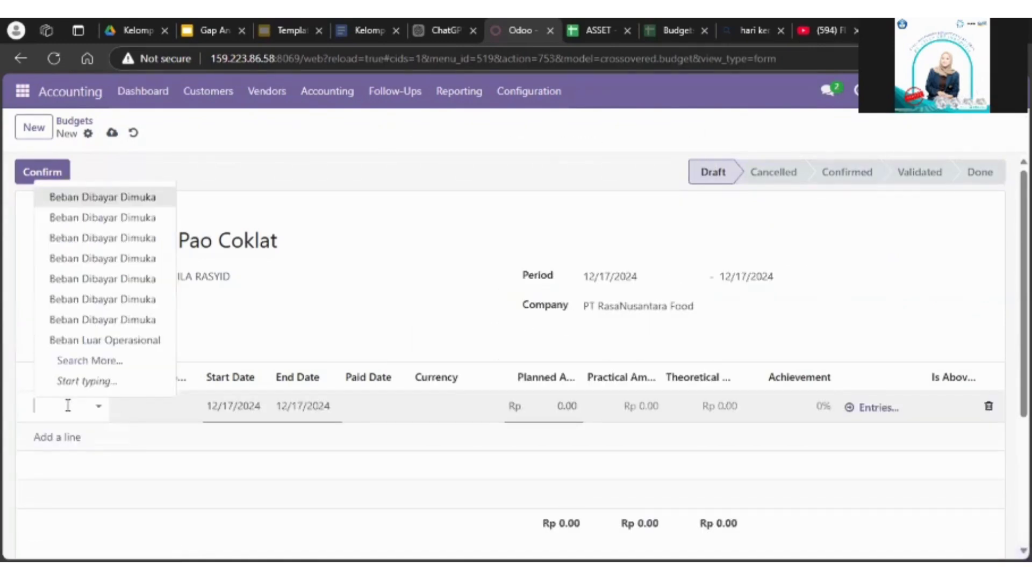
type("beban")
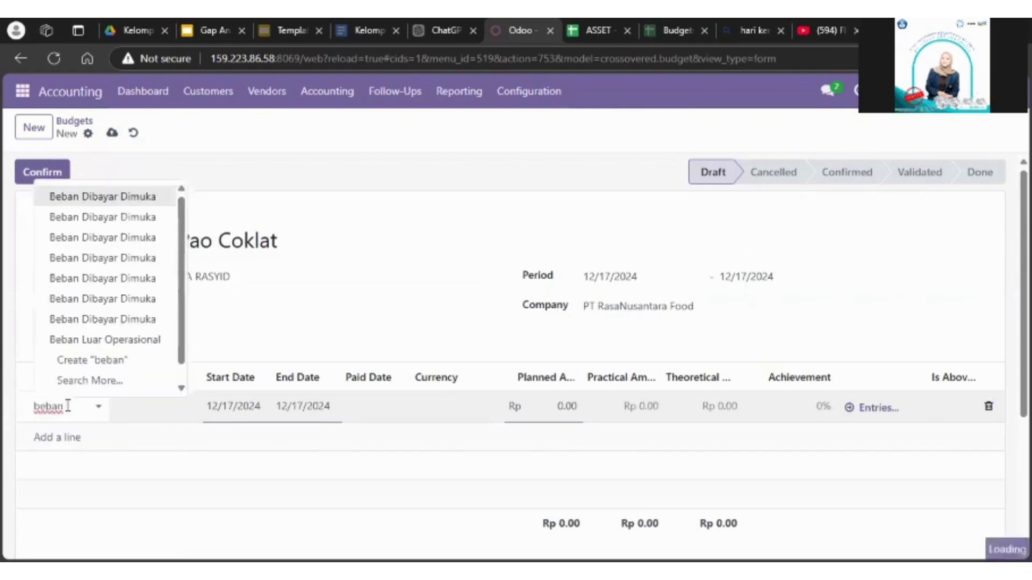
type(" operasi")
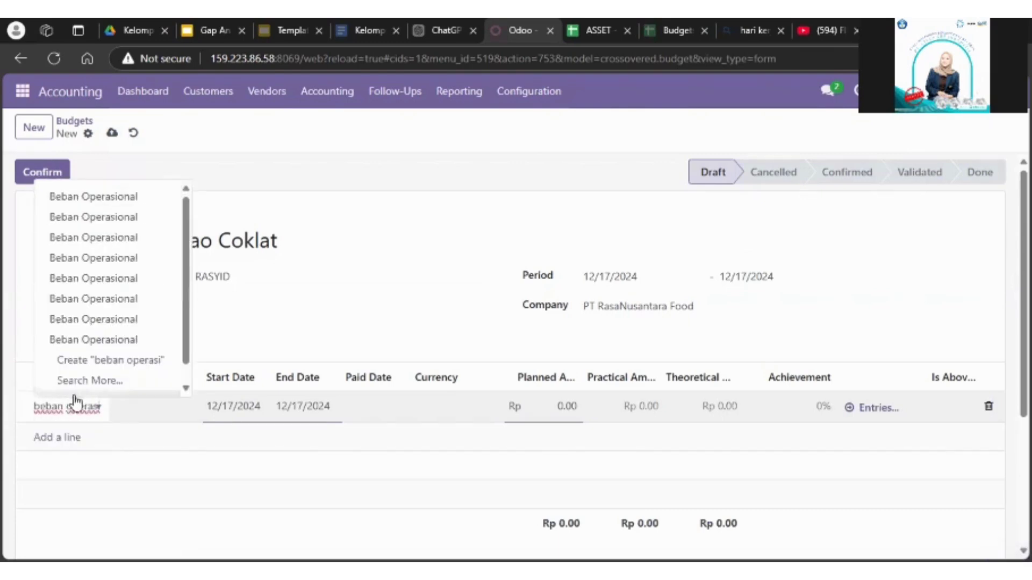
left_click(111, 382)
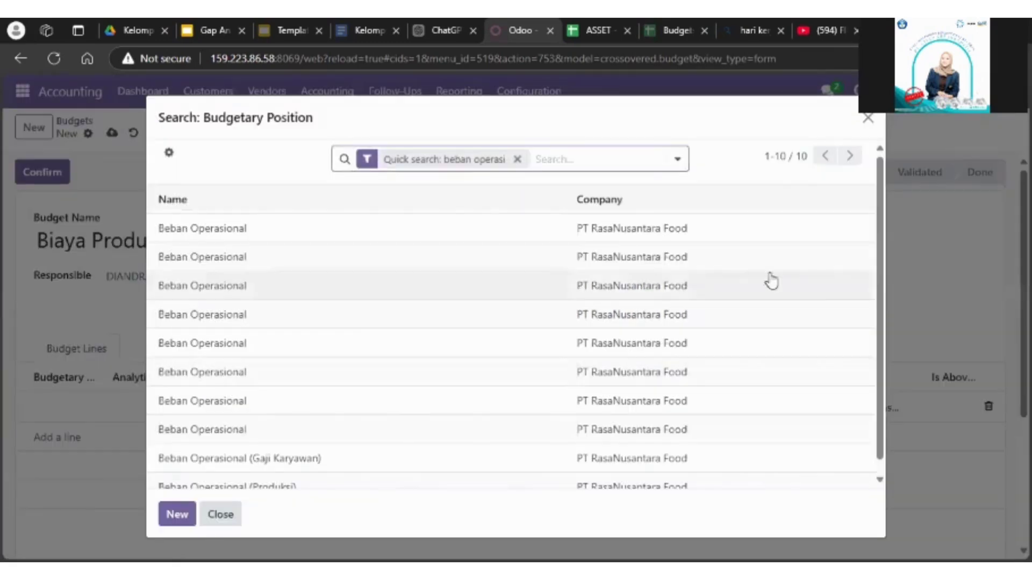
scroll(357, 462, "down", 1)
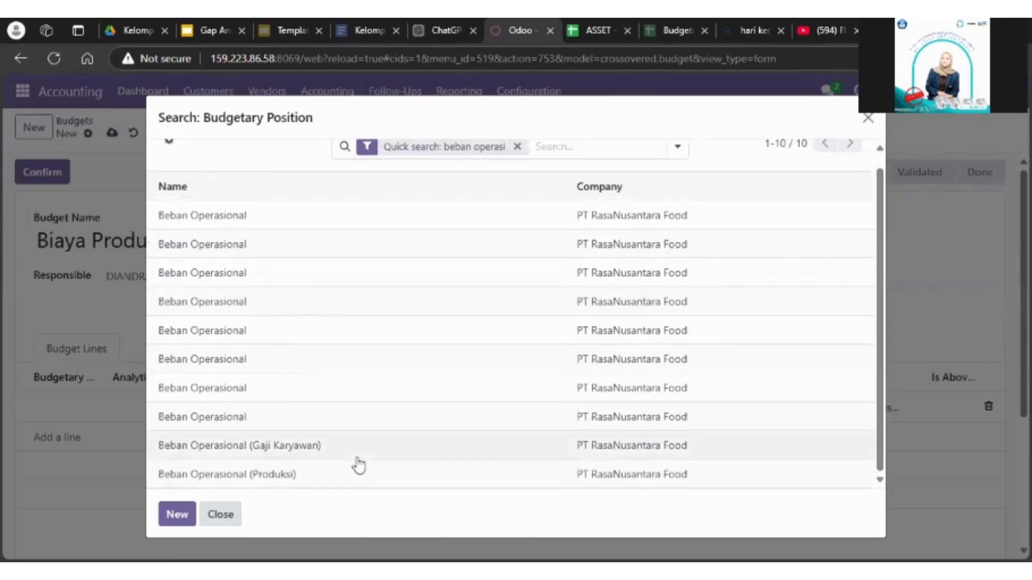
left_click(260, 483)
Step: Use 12/17/2024 as the production line's end date and set its planned amount to Rp 1,000,000
left_click(234, 411)
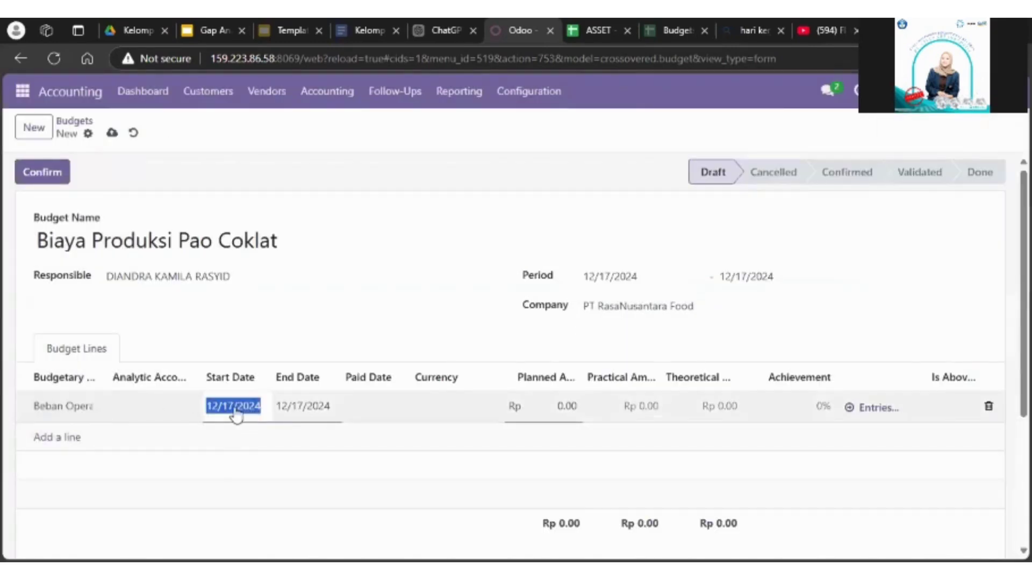
left_click(305, 406)
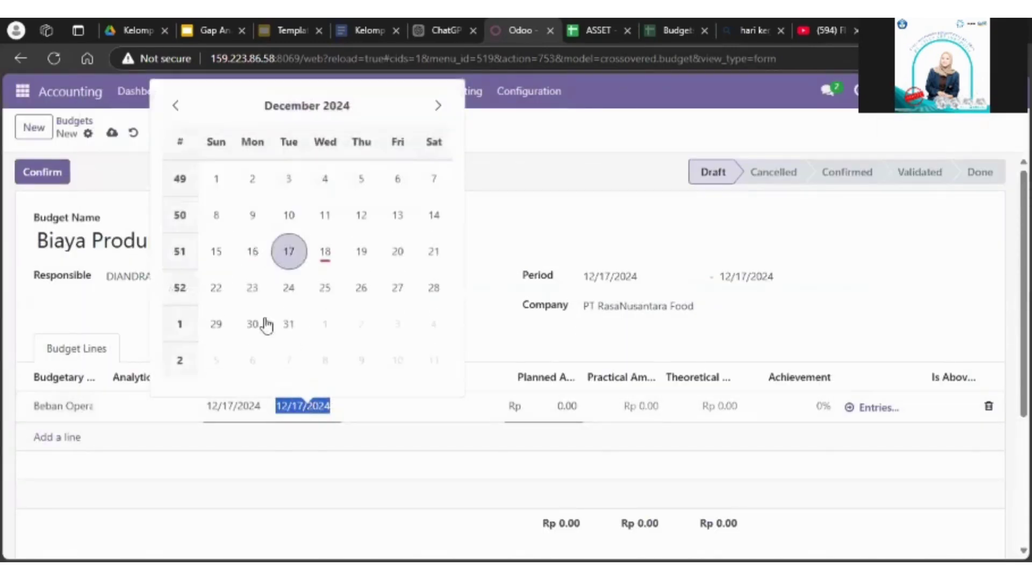
left_click(290, 251)
left_click(159, 404)
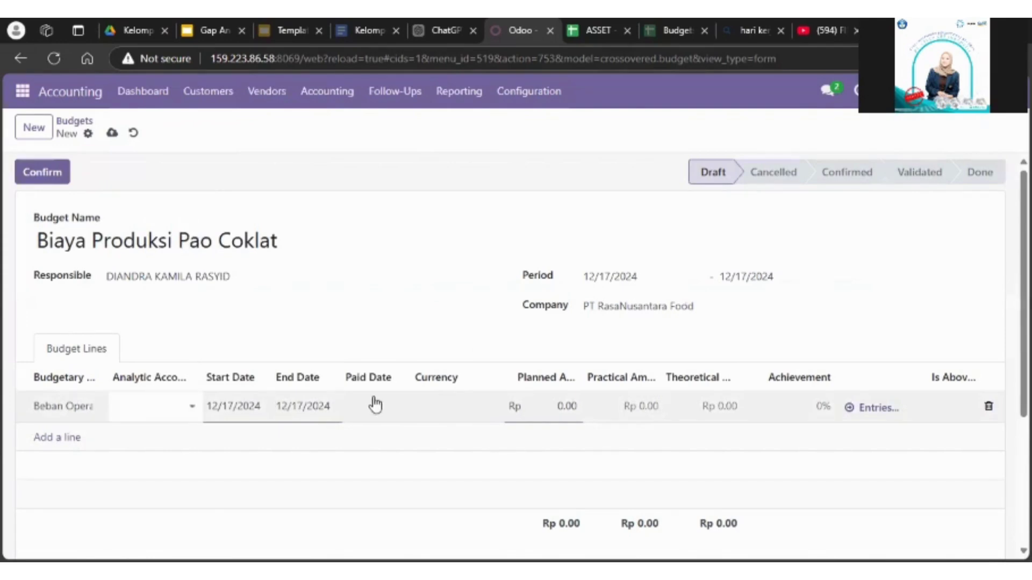
left_click(578, 404)
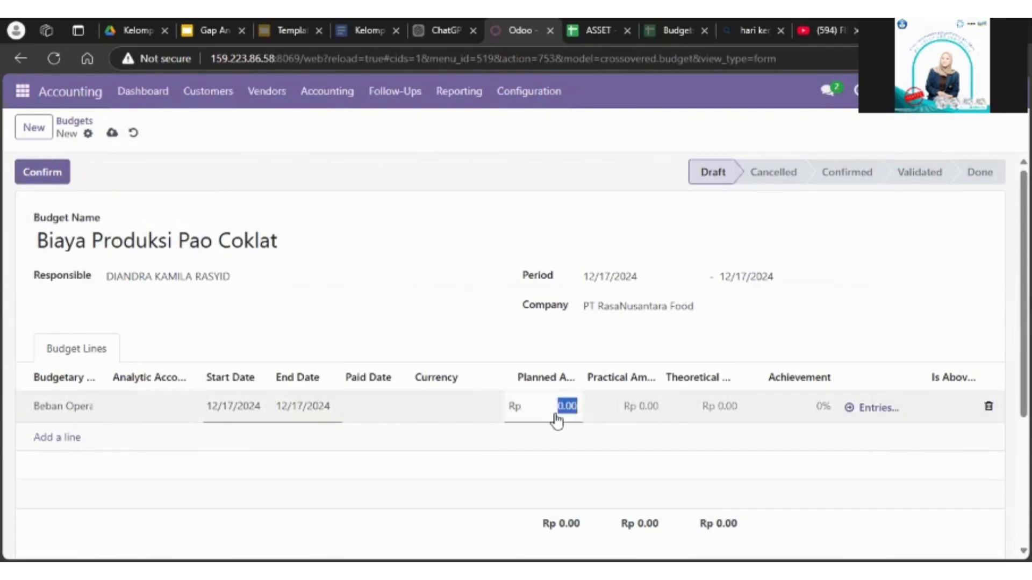
key("BackSpace")
Step: Add a second budget line for "Beban Operasional (Gaji Karyawan)" with a planned amount of Rp 1,000,000
left_click(38, 436)
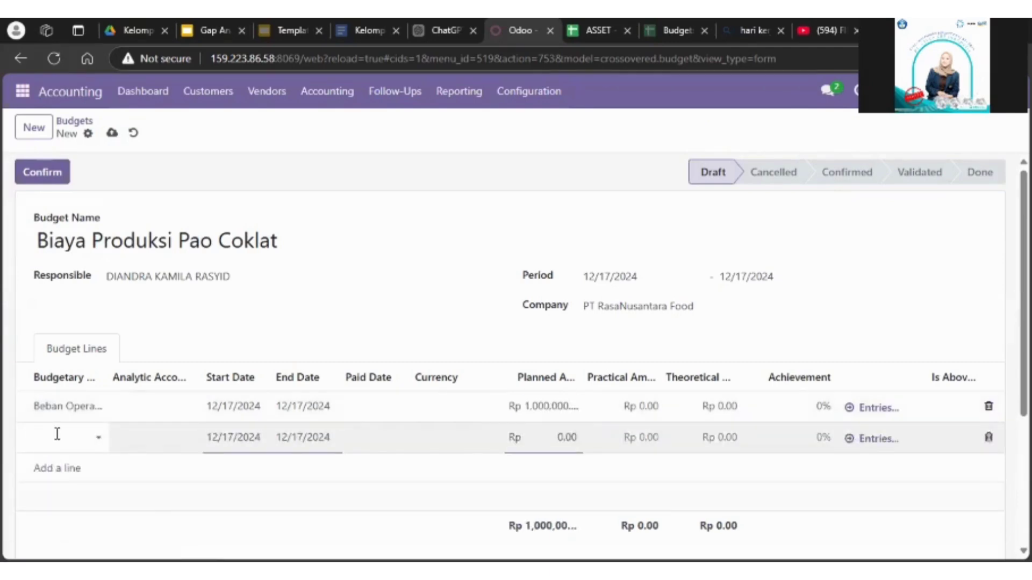
left_click(56, 435)
left_click(88, 392)
scroll(872, 417, "down", 5)
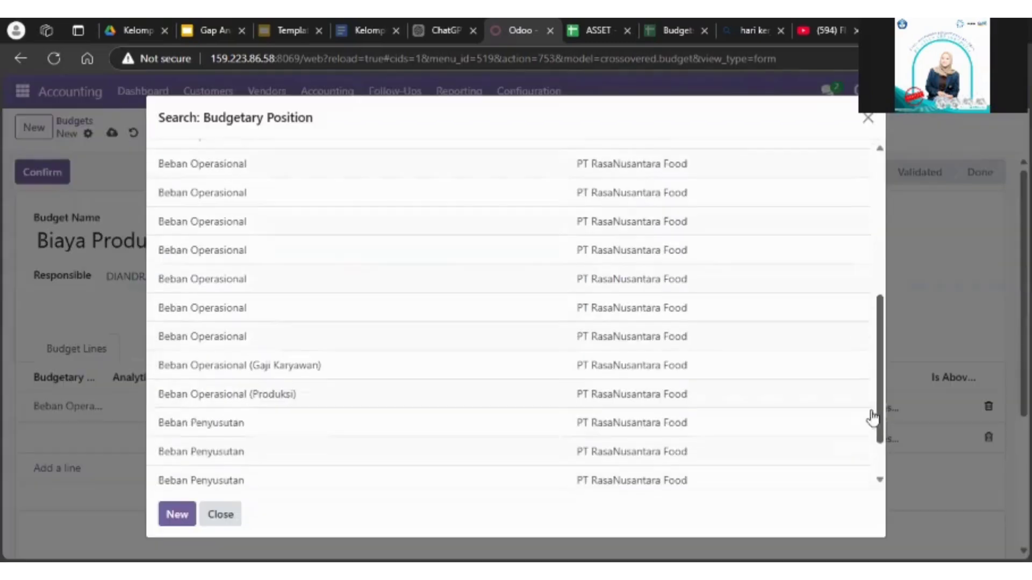
left_click(440, 365)
left_click(568, 437)
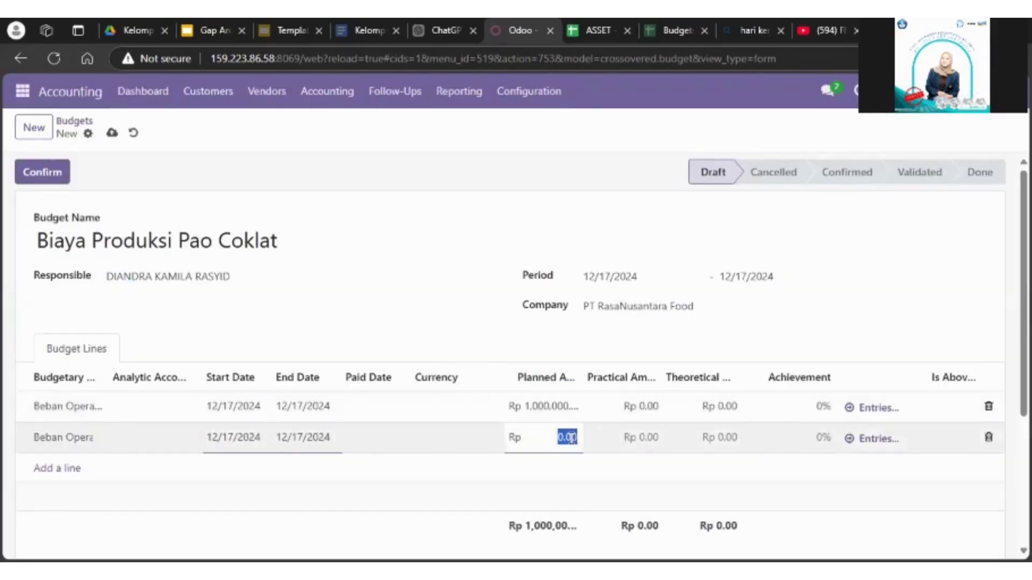
key("BackSpace")
type("000000")
left_click(615, 469)
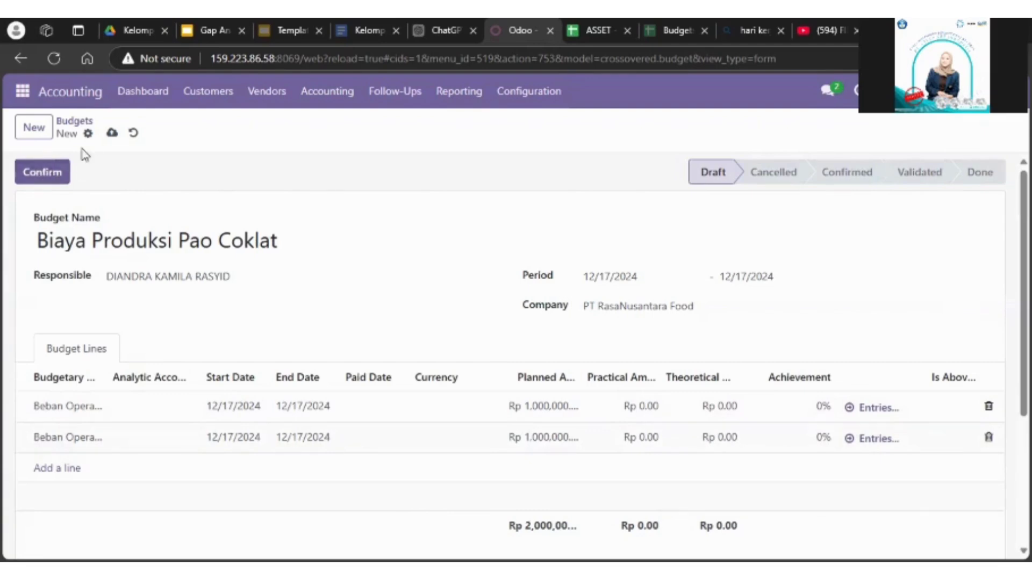
Step: Save the Biaya Produksi Pao Coklat budget, review its line amounts and confirm it
left_click(111, 134)
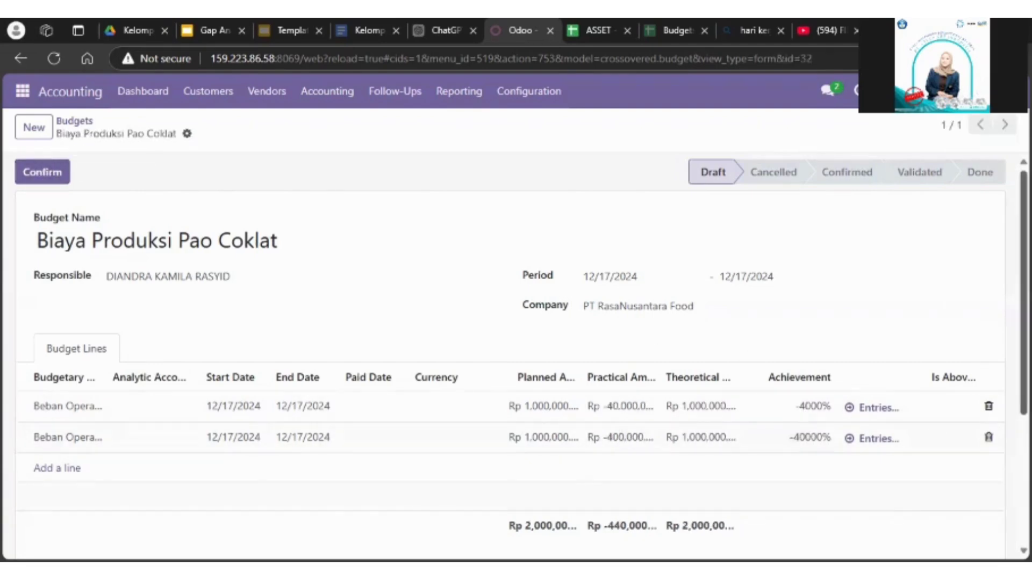
scroll(852, 379, "down", 2)
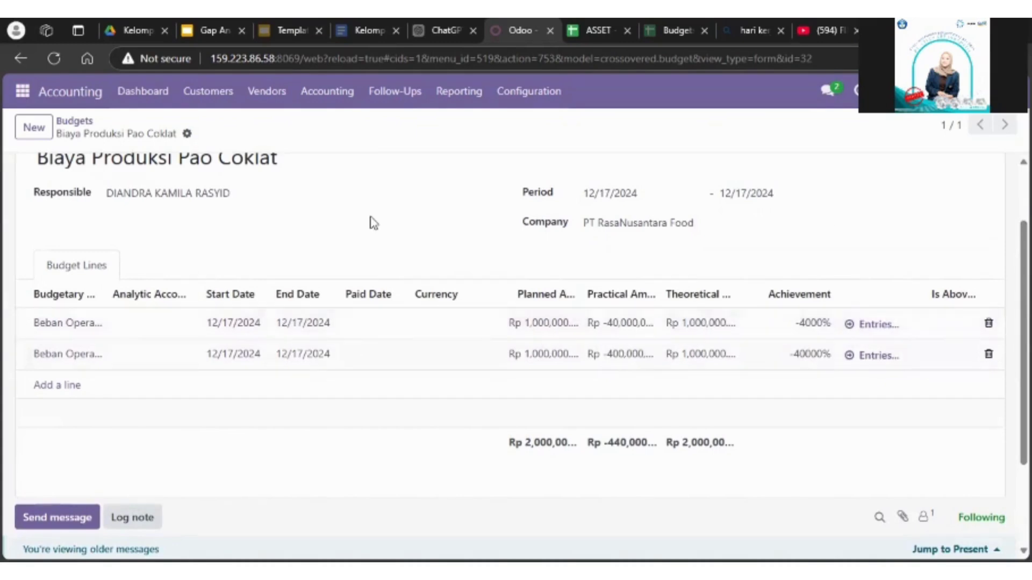
scroll(767, 253, "up", 1)
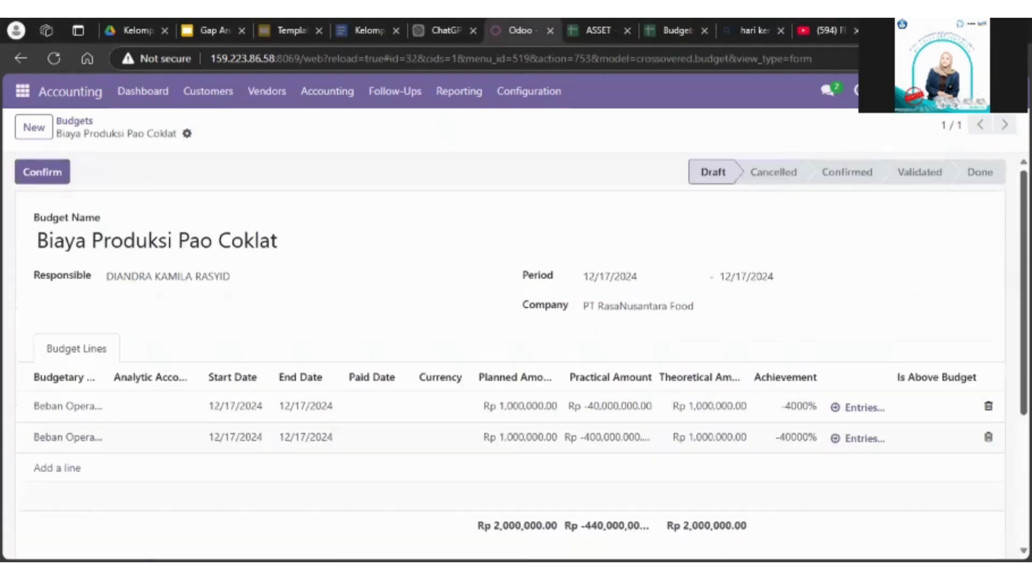
left_click(64, 175)
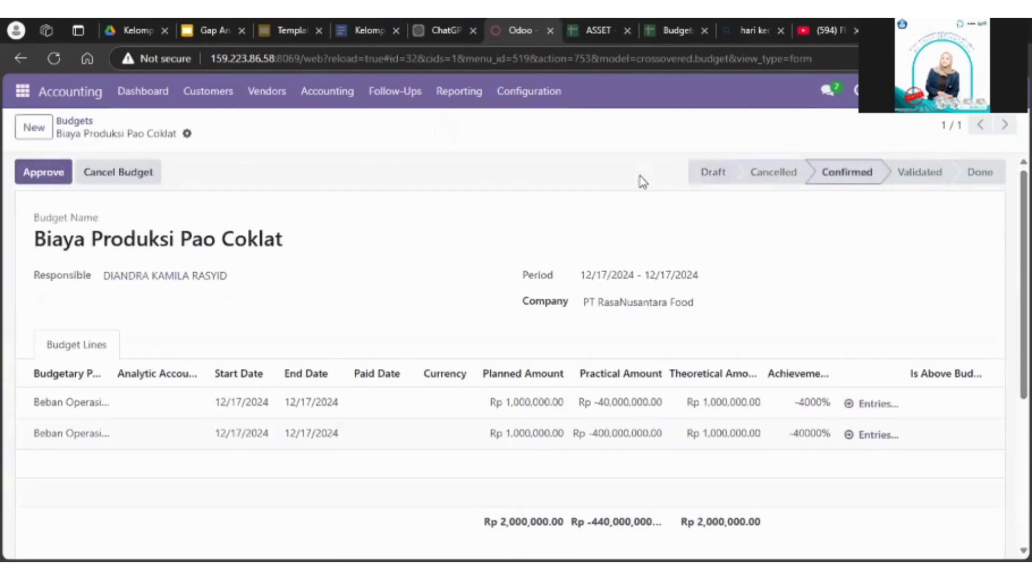
mouse_move(1023, 231)
left_mouse_down()
mouse_move(1023, 280)
mouse_move(1023, 231)
left_mouse_up()
Step: Create a new journal entry in the Accounting app using the Miscellaneous Operations journal
left_click(347, 98)
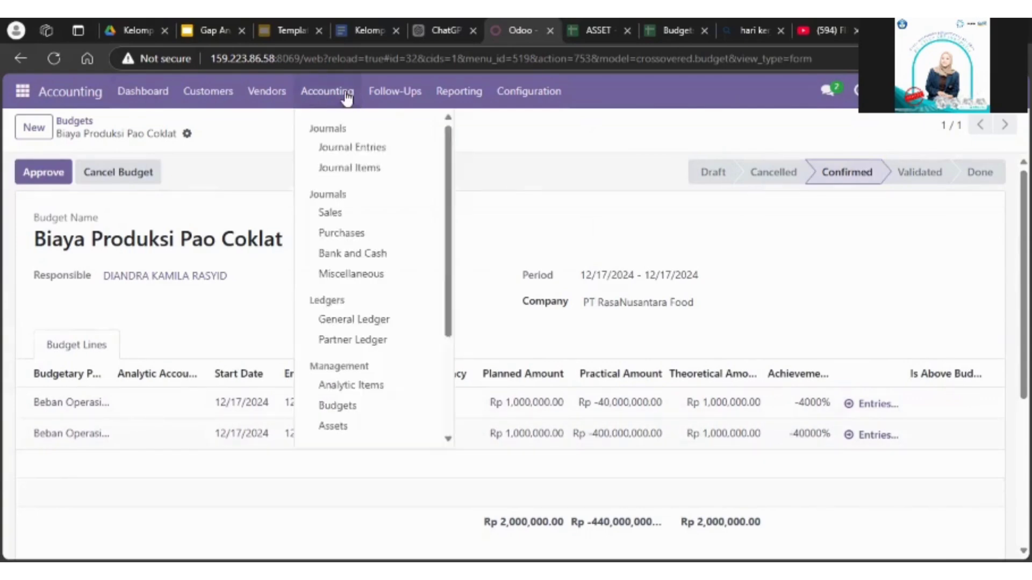
left_click(351, 154)
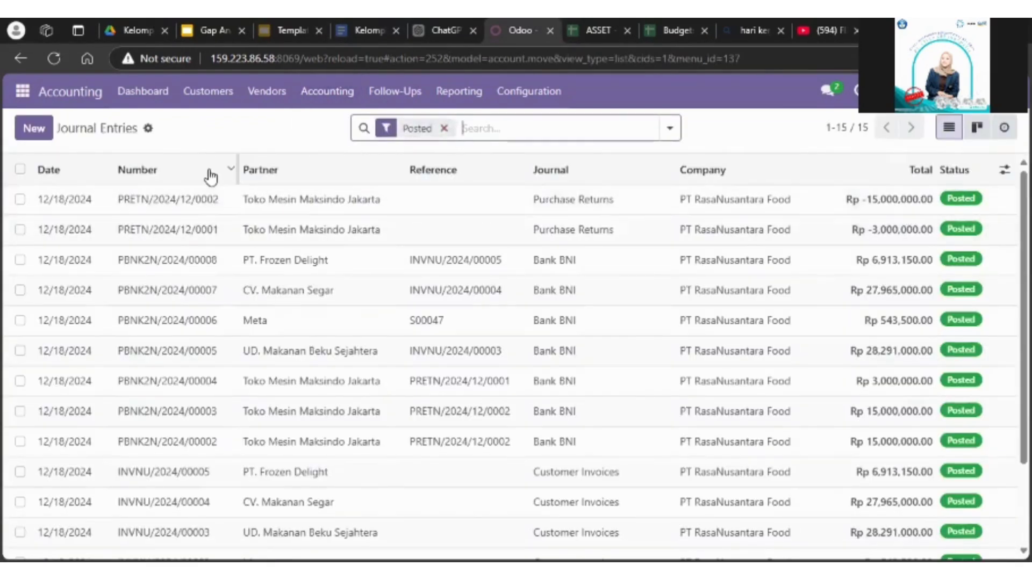
left_click(34, 128)
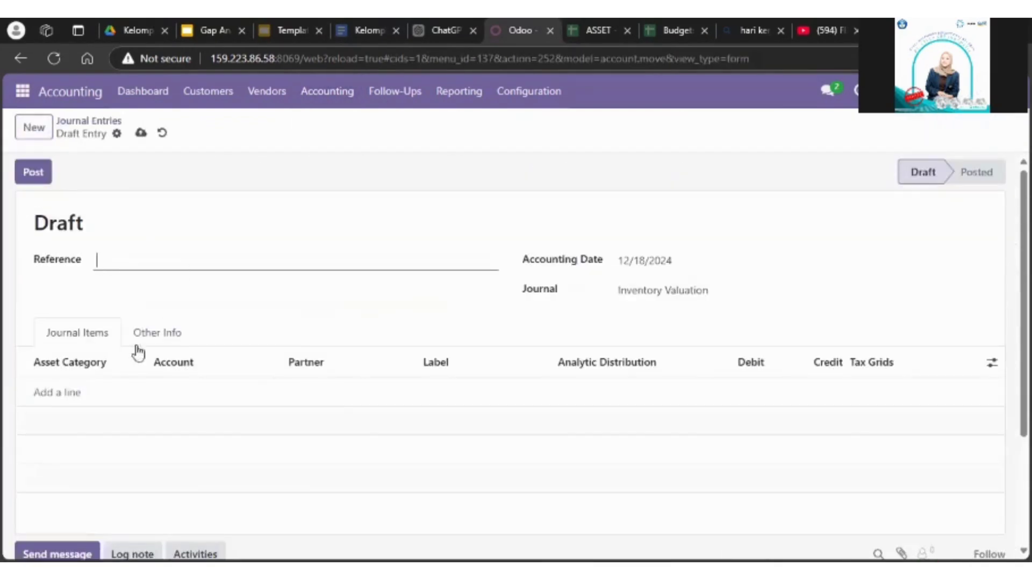
left_click(677, 289)
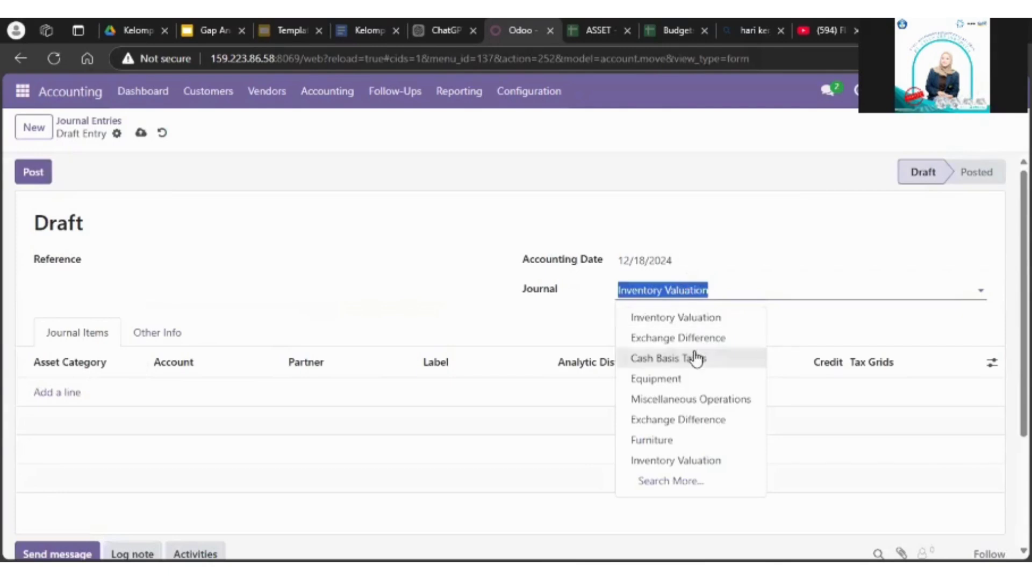
left_click(696, 399)
Step: Add a journal item for account 6511012 Biaya Produksi with a debit of Rp 1,210,000
left_click(60, 393)
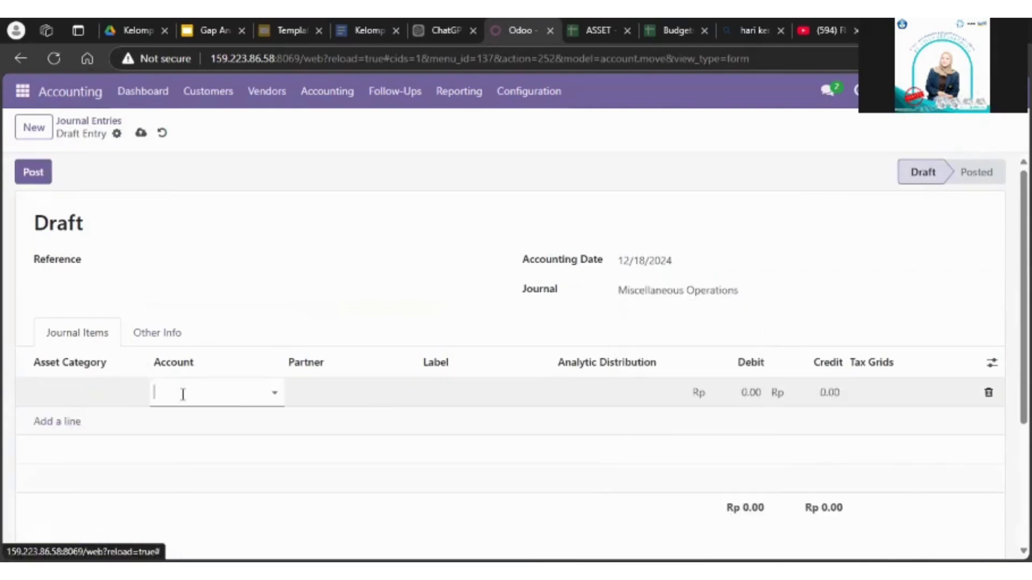
type("biaya")
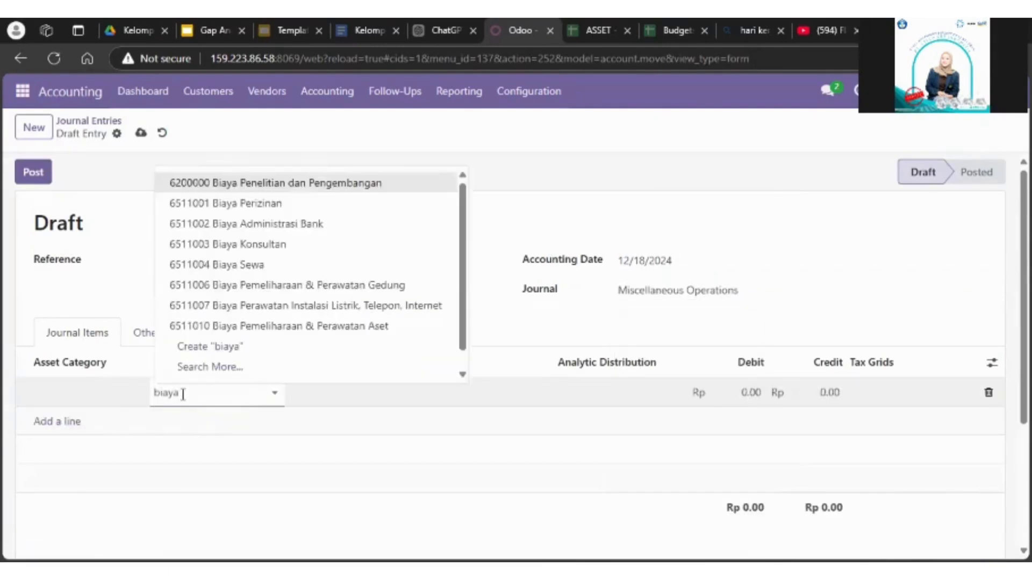
left_click(210, 419)
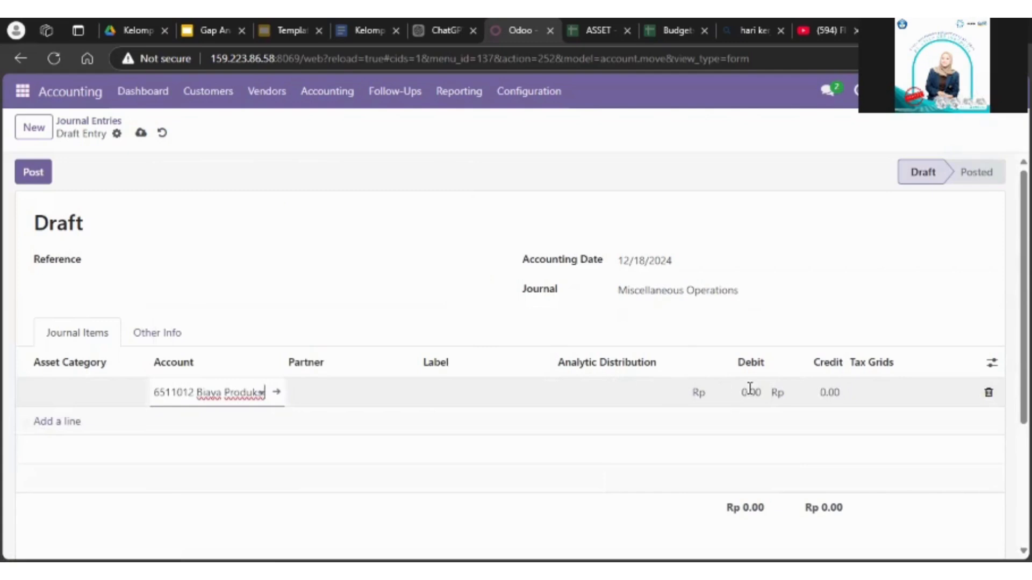
left_click(750, 388)
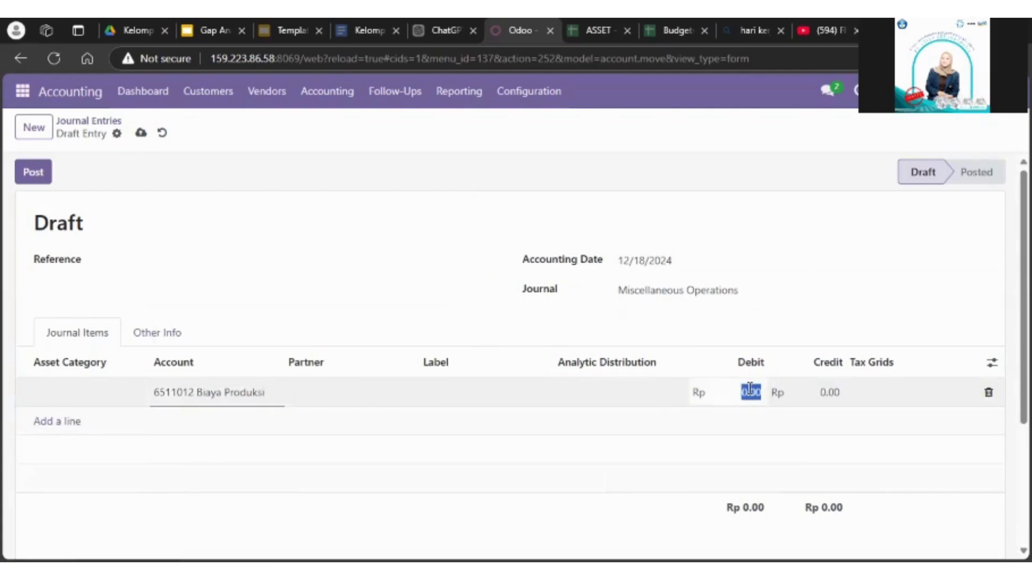
type("12")
left_click(548, 406)
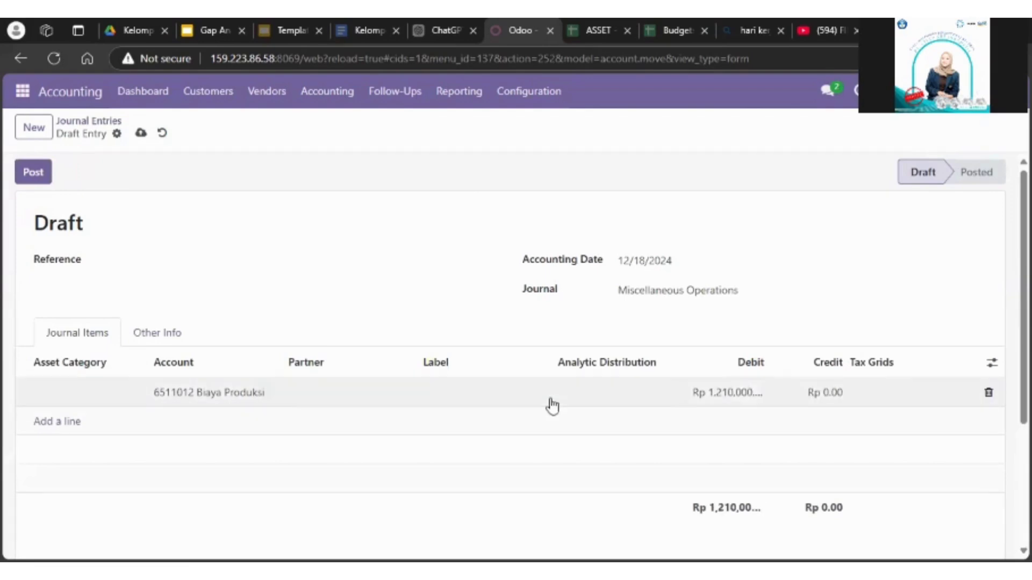
Step: Add a journal item for account 6110001 Gaji Karyawan with no credit and a debit of Rp 1,210,000
left_click(60, 421)
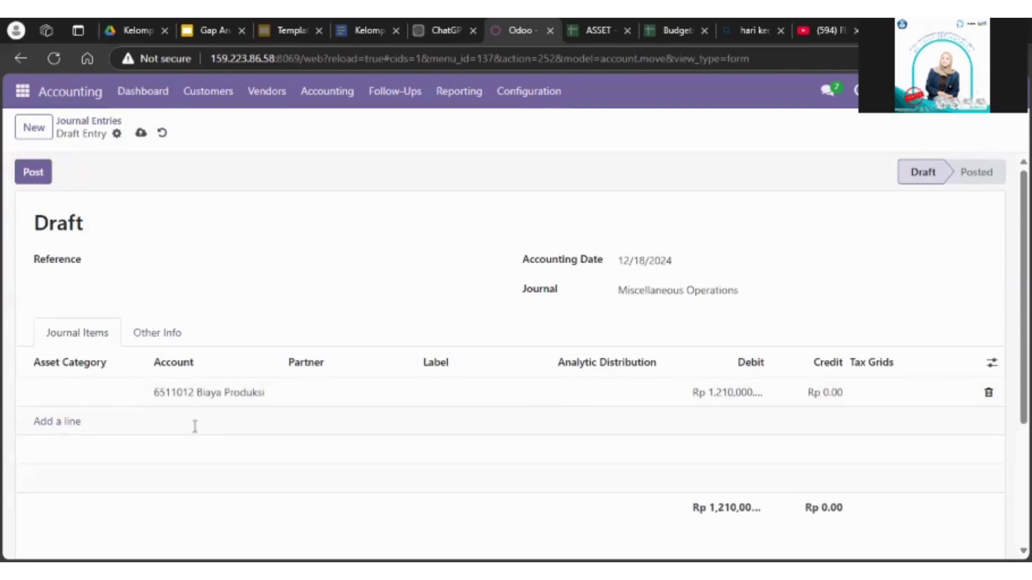
type("gaji")
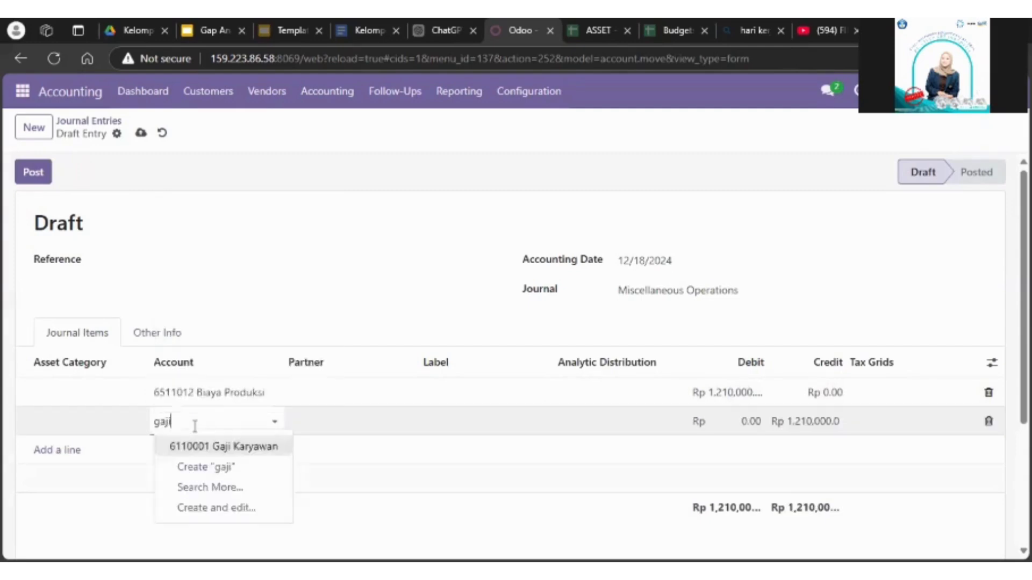
left_click(221, 446)
left_click(791, 424)
key("BackSpace")
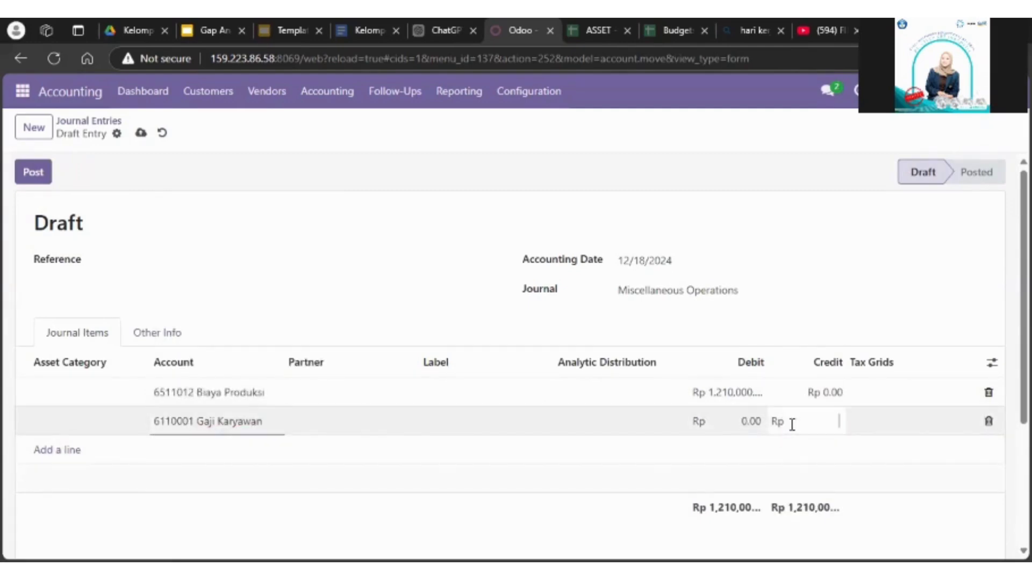
left_click(724, 418)
type("1210000")
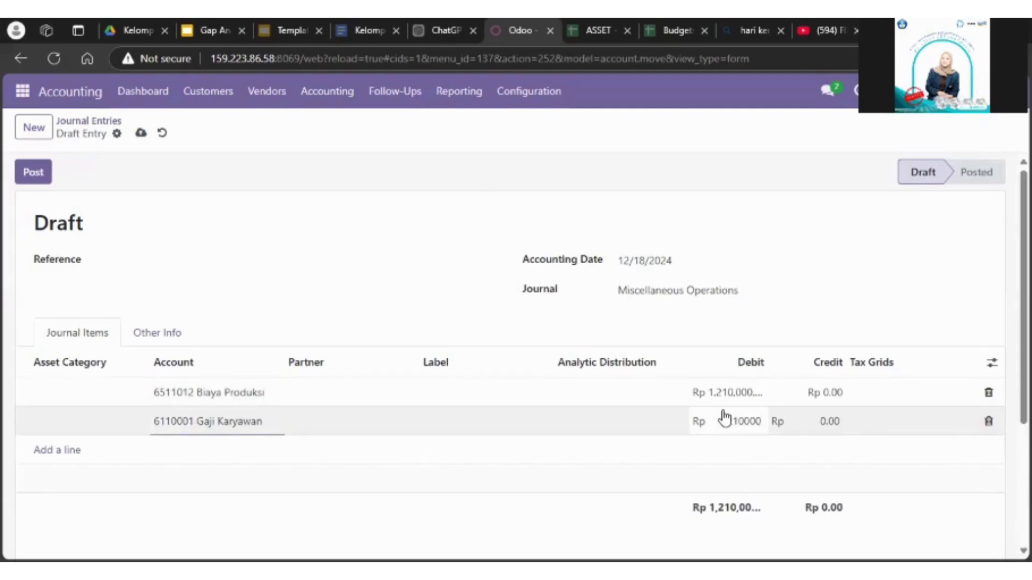
left_click(781, 336)
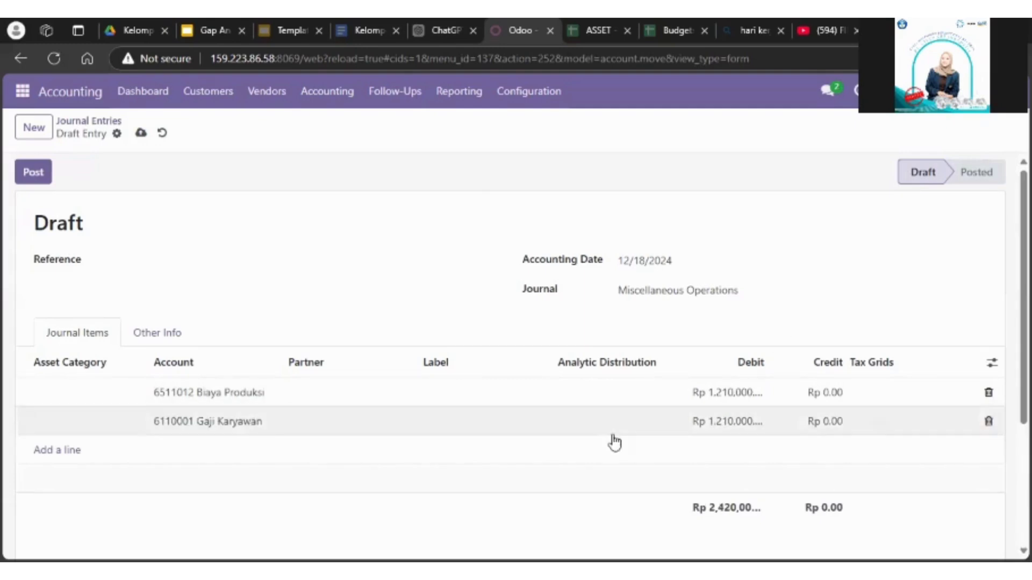
Step: Add a journal item for account 4100001 Penjualan Finish Good (FG) as the balancing credit line
left_click(75, 450)
type("pen")
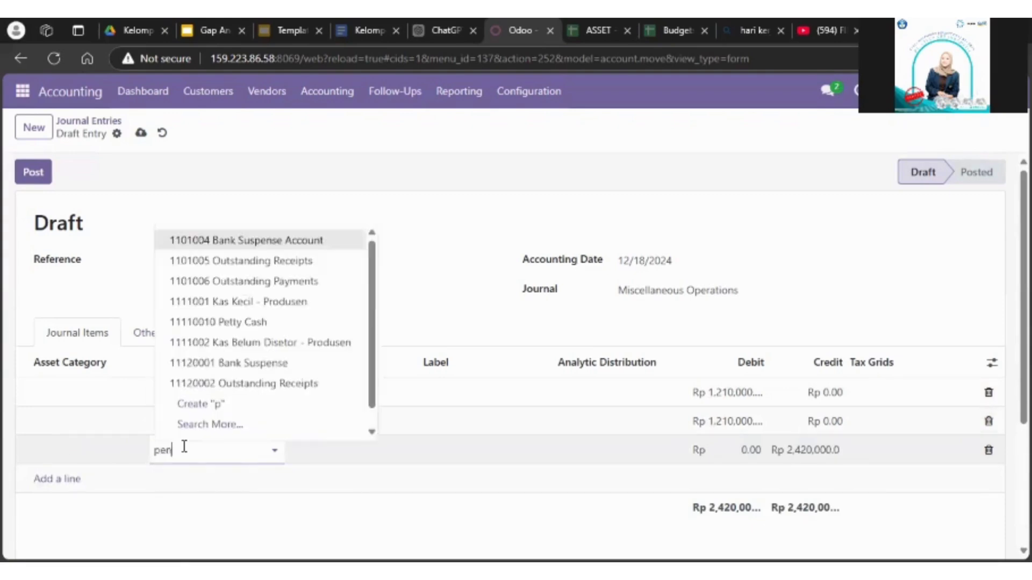
type("ju")
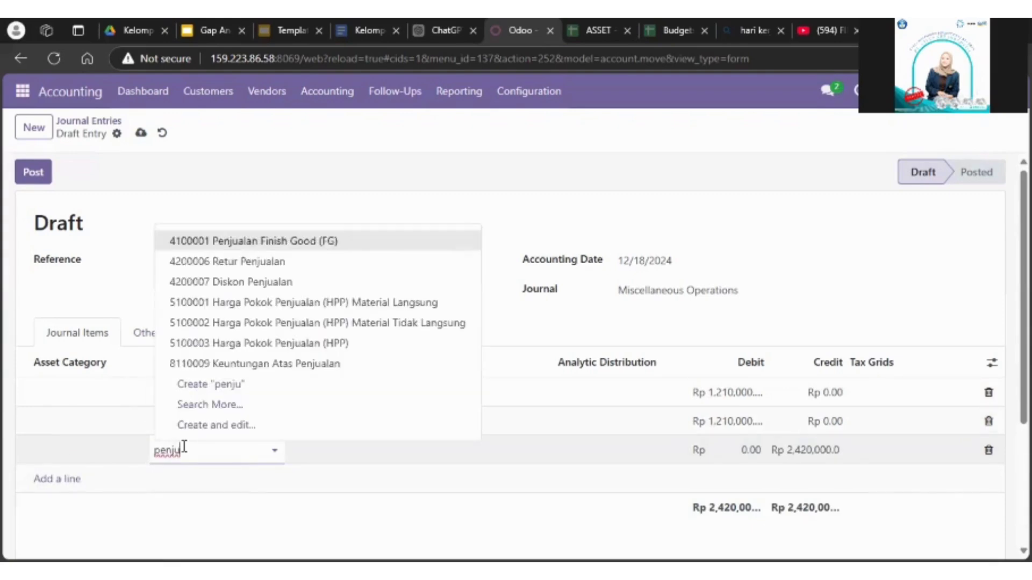
left_click(317, 240)
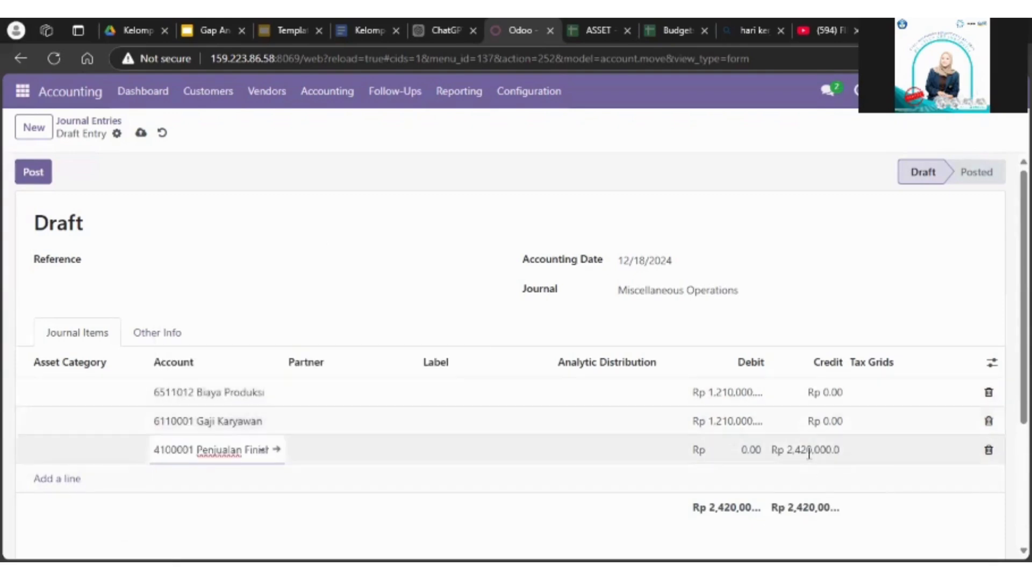
Step: Set the debits of the Biaya Produksi and Gaji Karyawan journal items to Rp 1,220,000 each
scroll(859, 403, "down", 1)
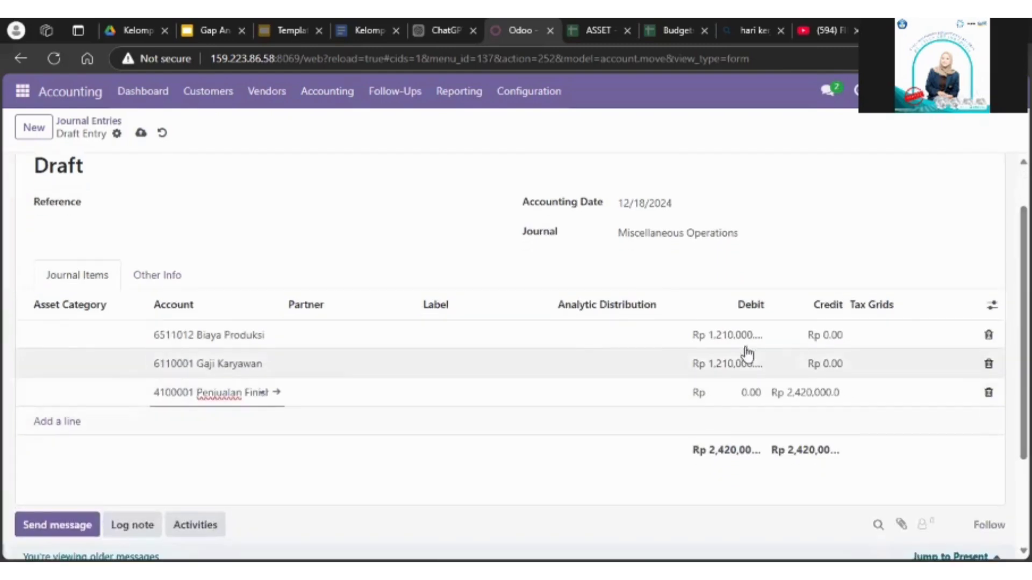
left_click(727, 333)
left_click(723, 335)
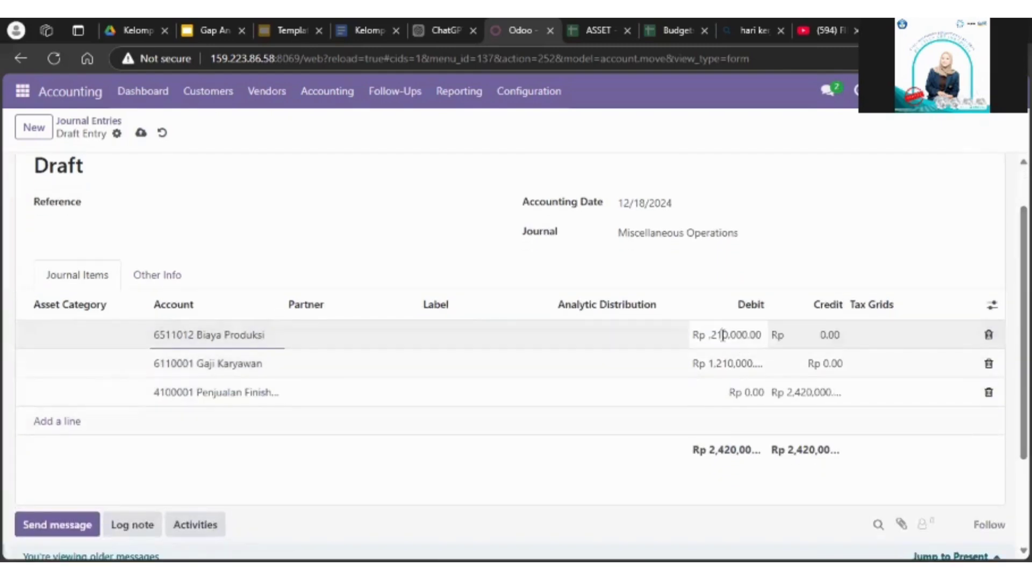
type("2")
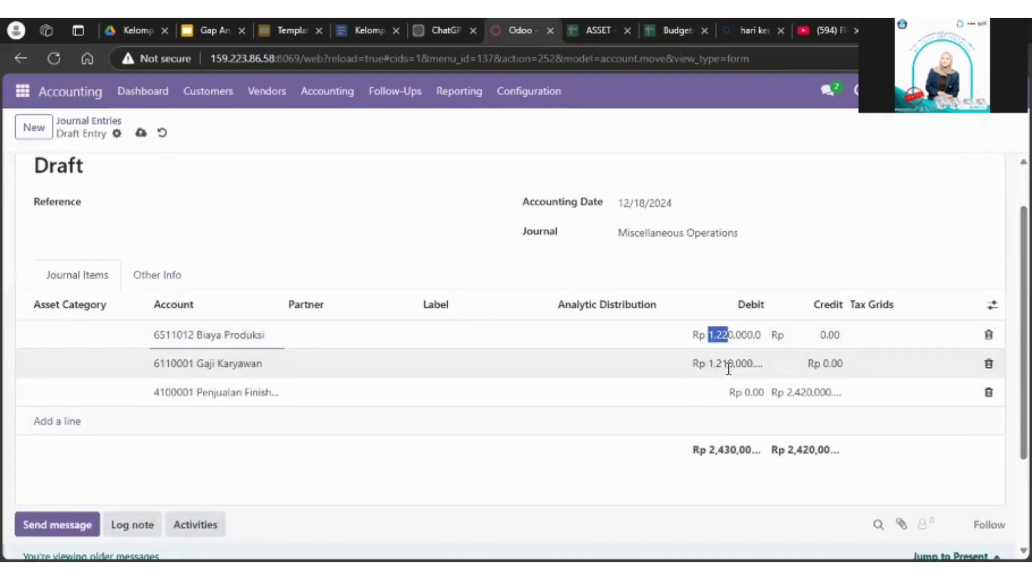
left_click(731, 364)
left_click(723, 363)
type("2")
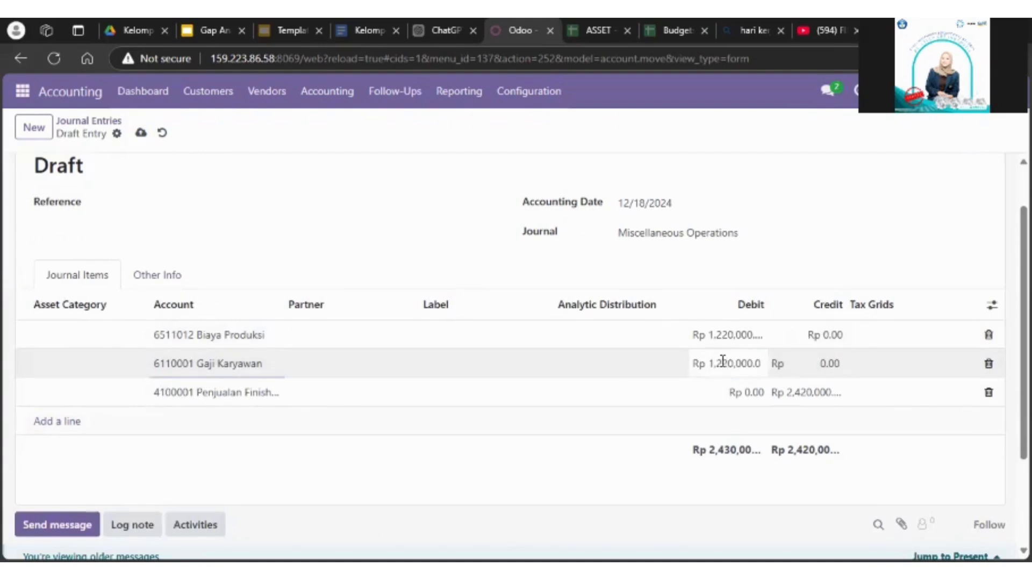
Step: Set the Penjualan Finish Good credit to Rp 2,440,000 and post the journal entry
left_click(822, 392)
scroll(978, 409, "down", 2)
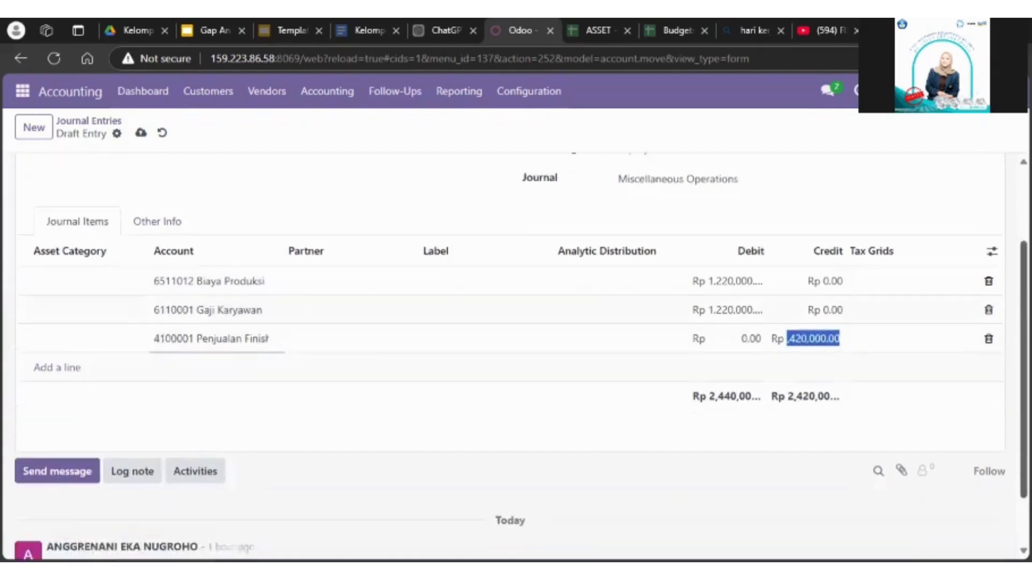
scroll(290, 253, "up", 3)
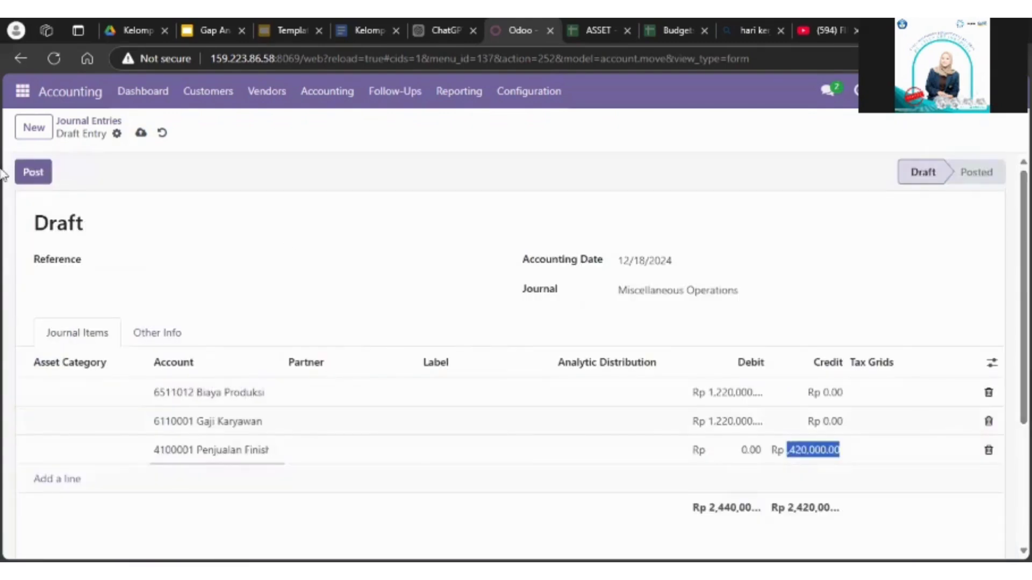
left_click(42, 179)
left_click(49, 178)
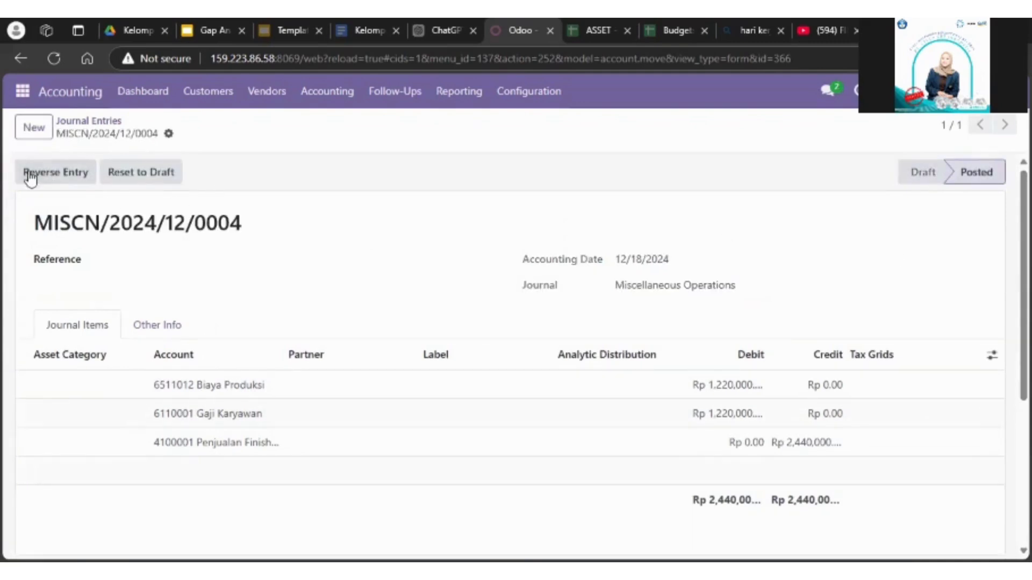
Step: Return to the journal entries list and review the posted entries of PT RasaNusantara Food
left_click(108, 123)
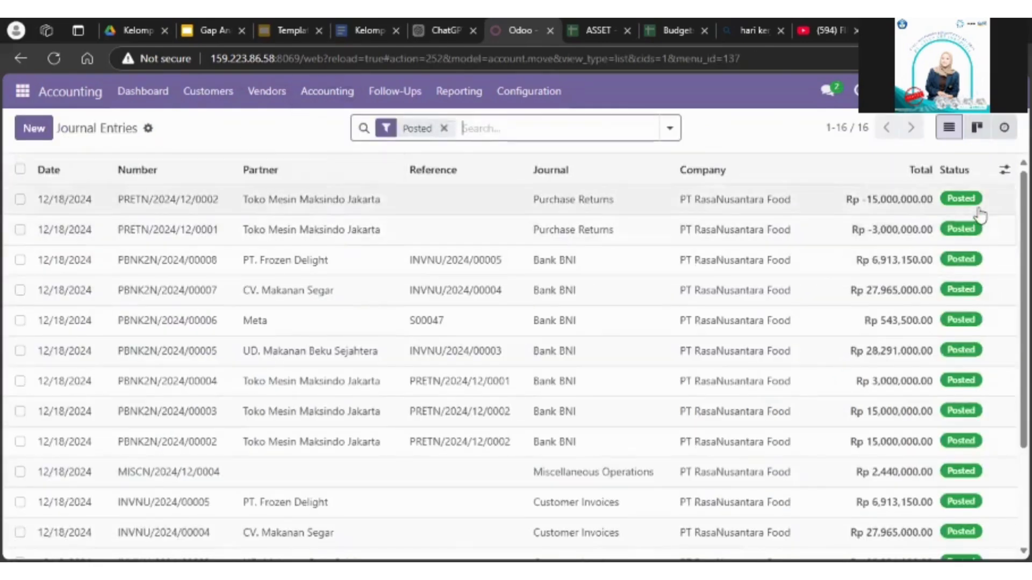
scroll(980, 215, "down", 3)
scroll(516, 371, "up", 3)
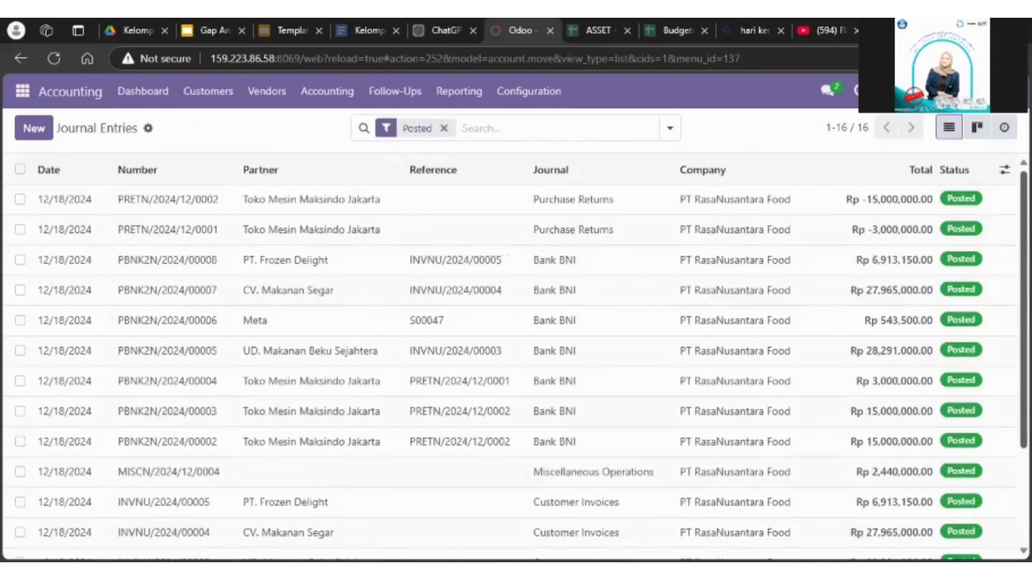
scroll(709, 387, "down", 3)
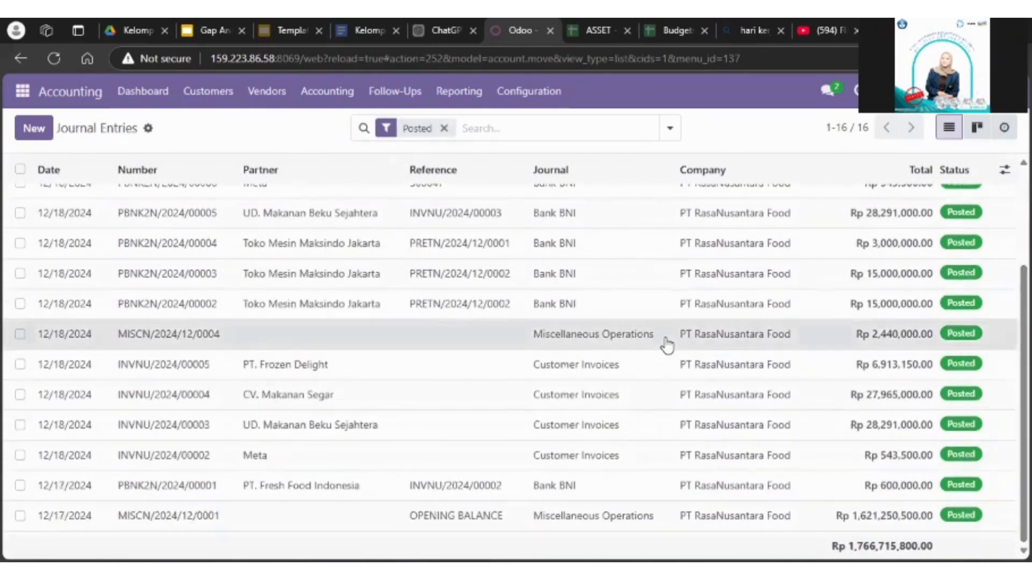
Step: Inspect the items of journal entry MISCN/2024/12/0004 and return to the list, clearing its Posted filter
left_click(666, 344)
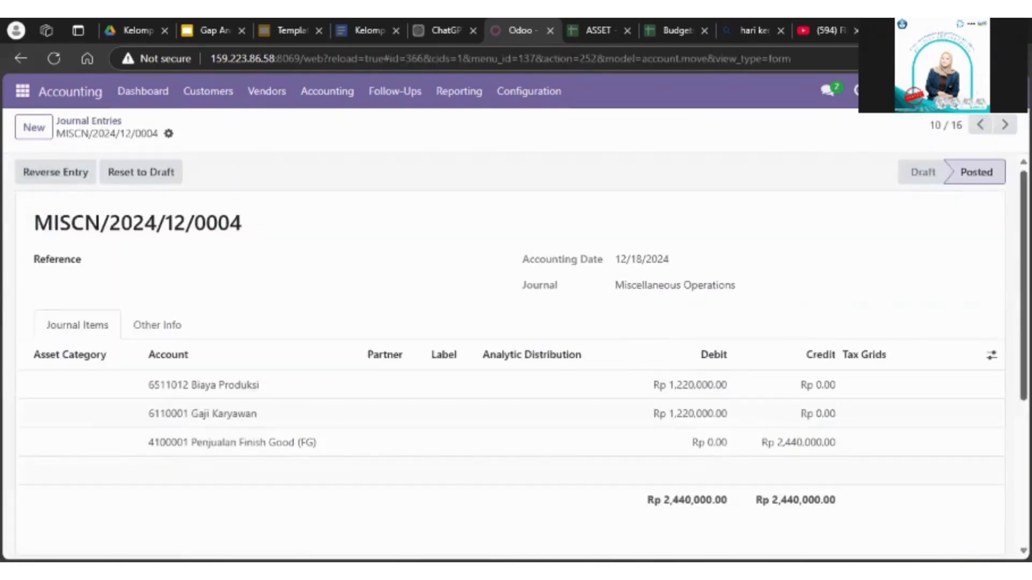
scroll(516, 355, "down", 3)
scroll(516, 355, "up", 2)
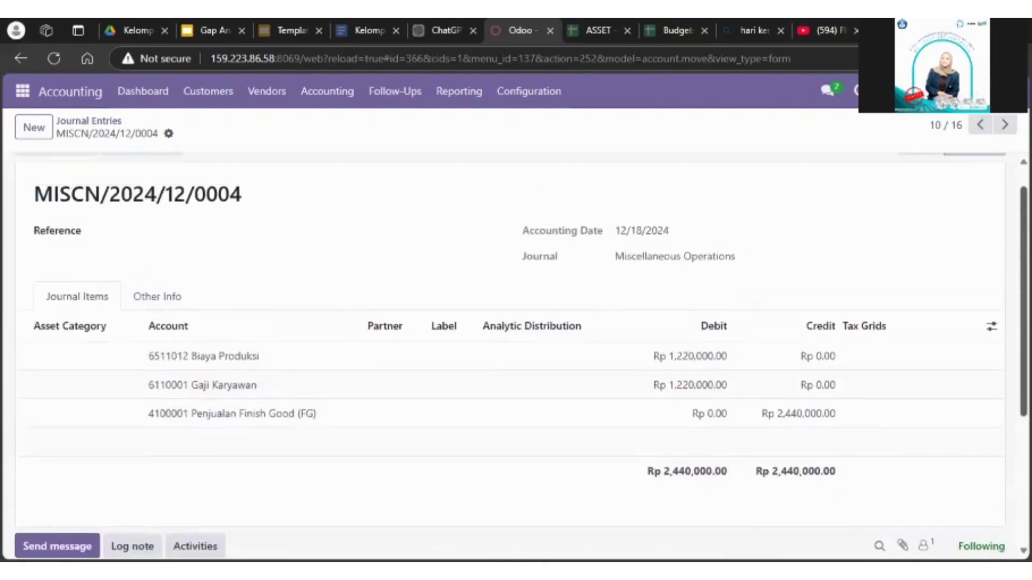
scroll(408, 184, "up", 2)
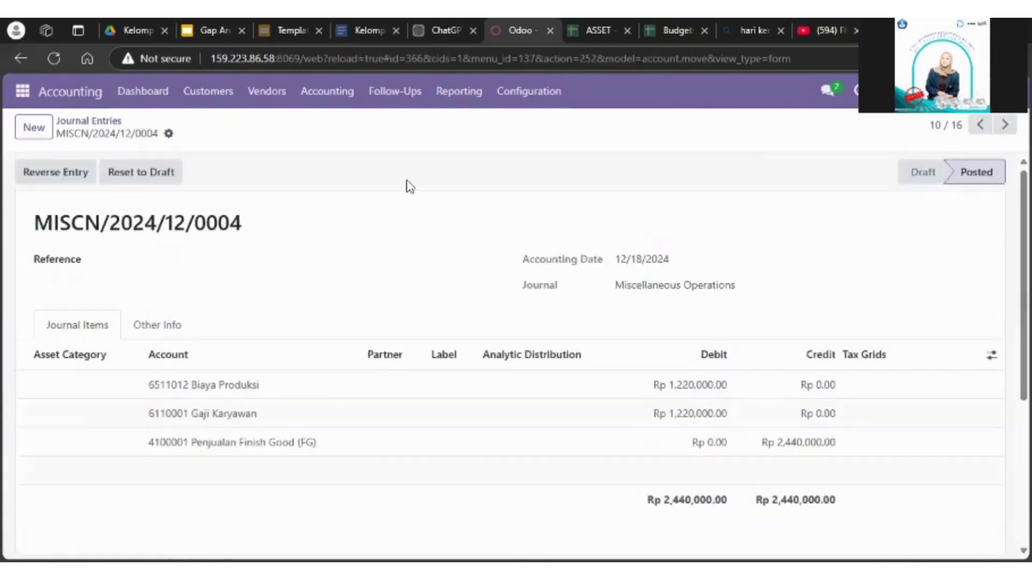
left_click(94, 122)
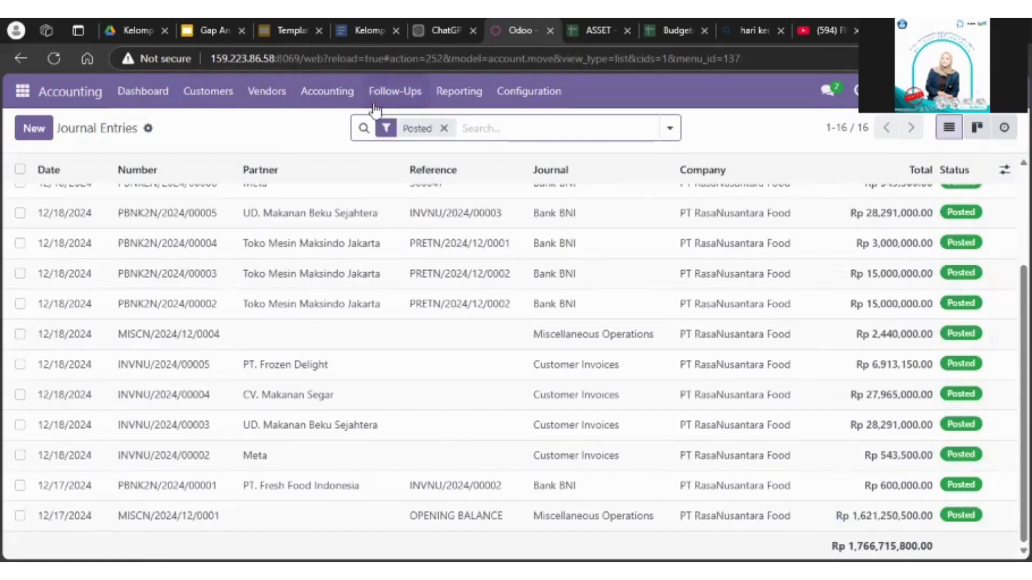
left_click(444, 129)
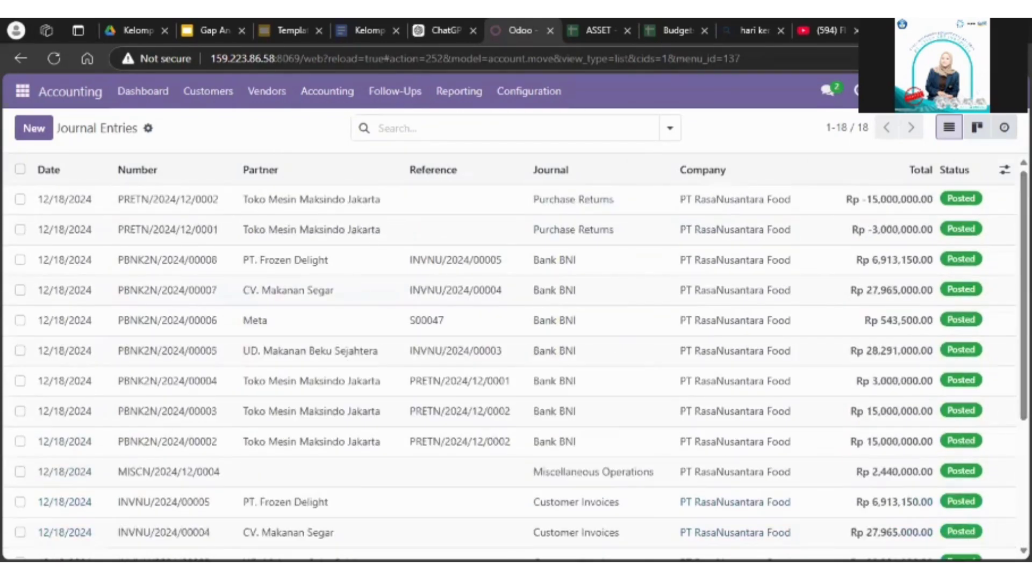
Step: Open the blank draft vendor bill and set its vendor to Toko Mesin Maksindo Jakarta
left_click(266, 93)
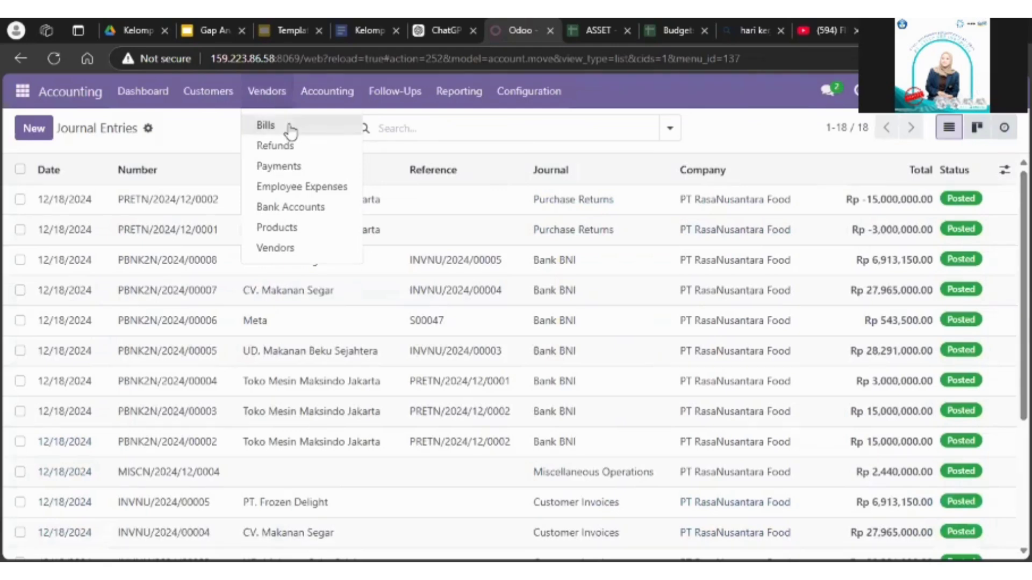
left_click(291, 131)
left_click(256, 259)
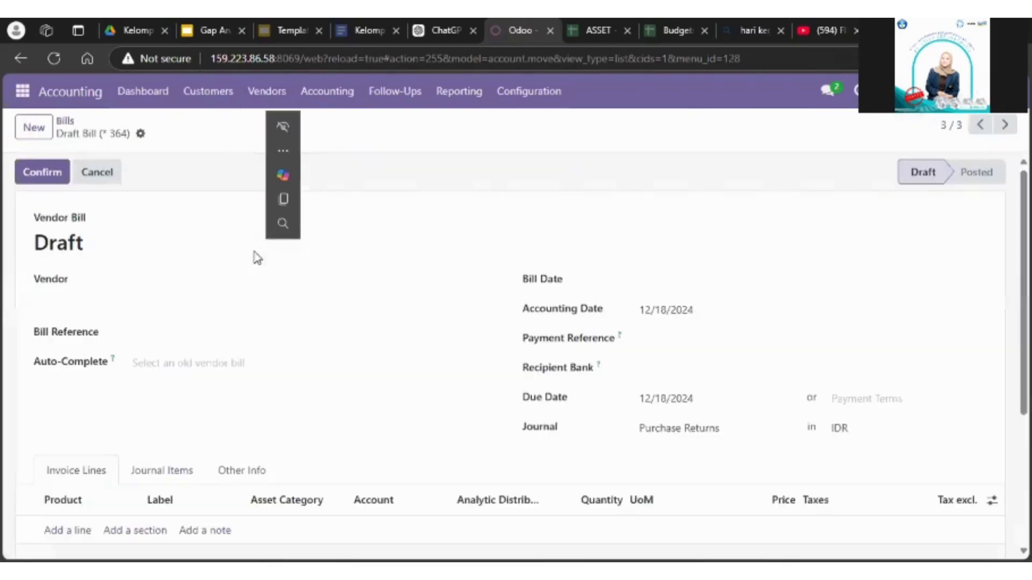
scroll(333, 230, "down", 1)
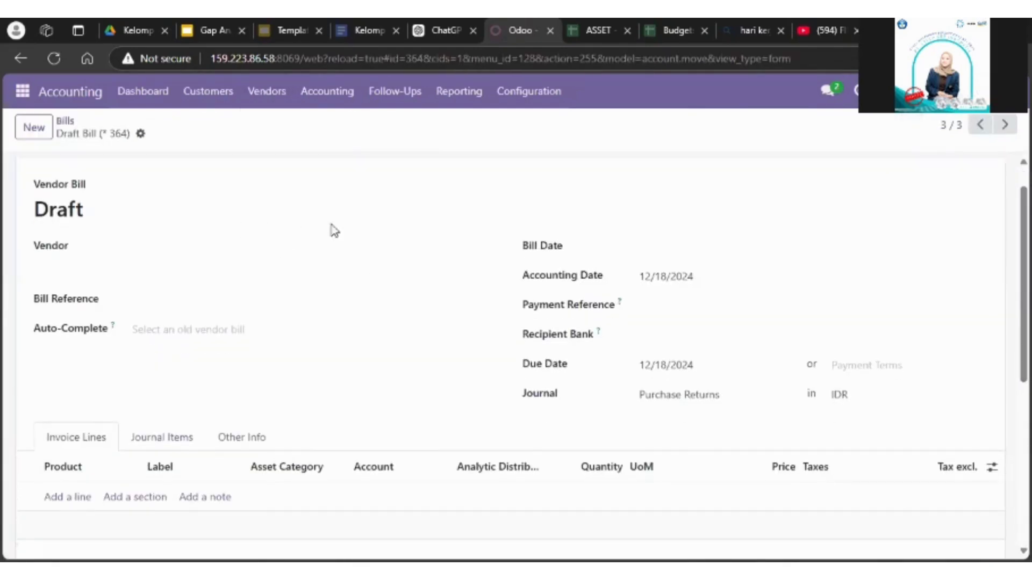
left_click(216, 241)
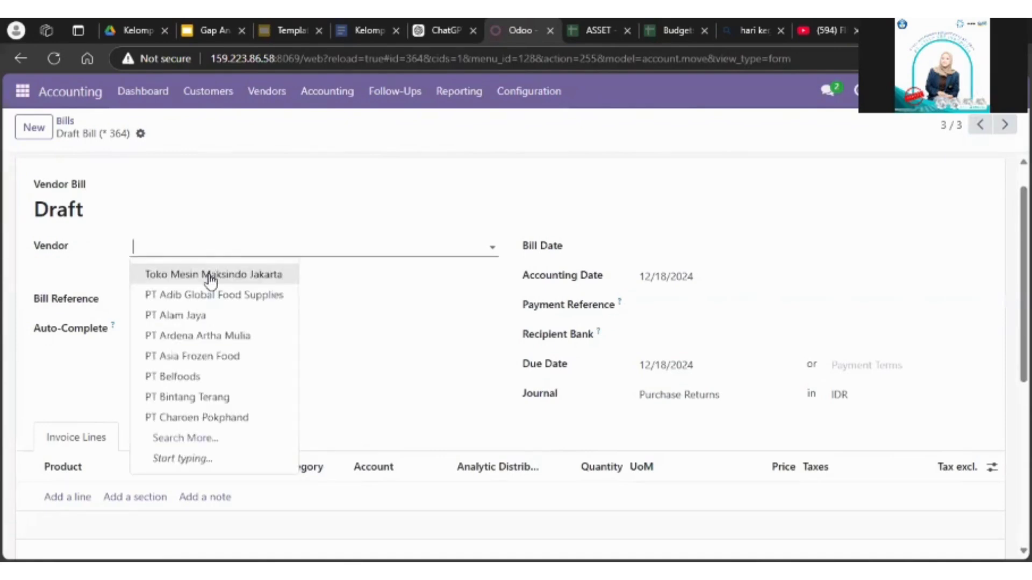
left_click(210, 276)
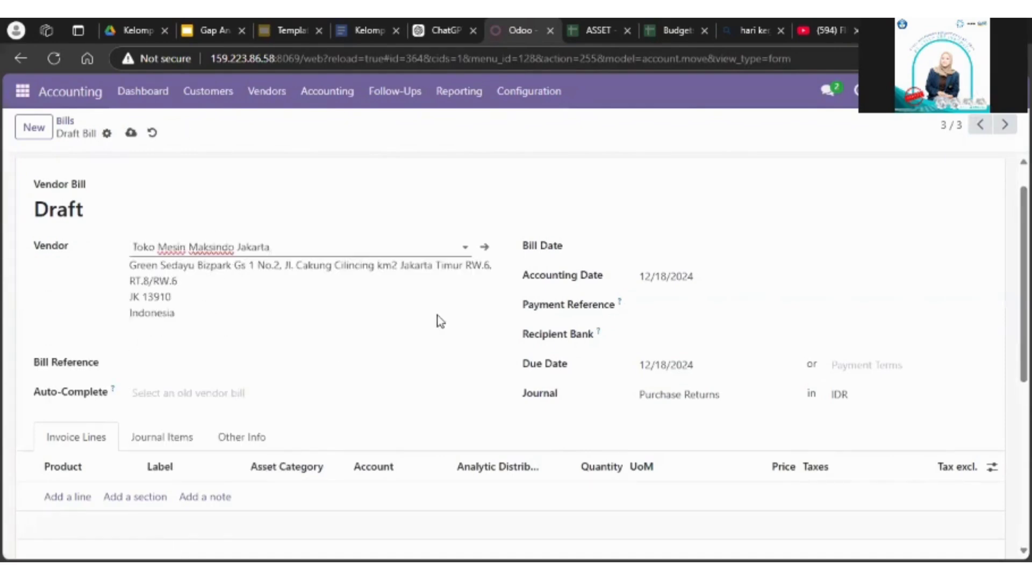
Step: Set the bill date to 12/18/2024 and the payment terms to 15 Days
left_click(649, 253)
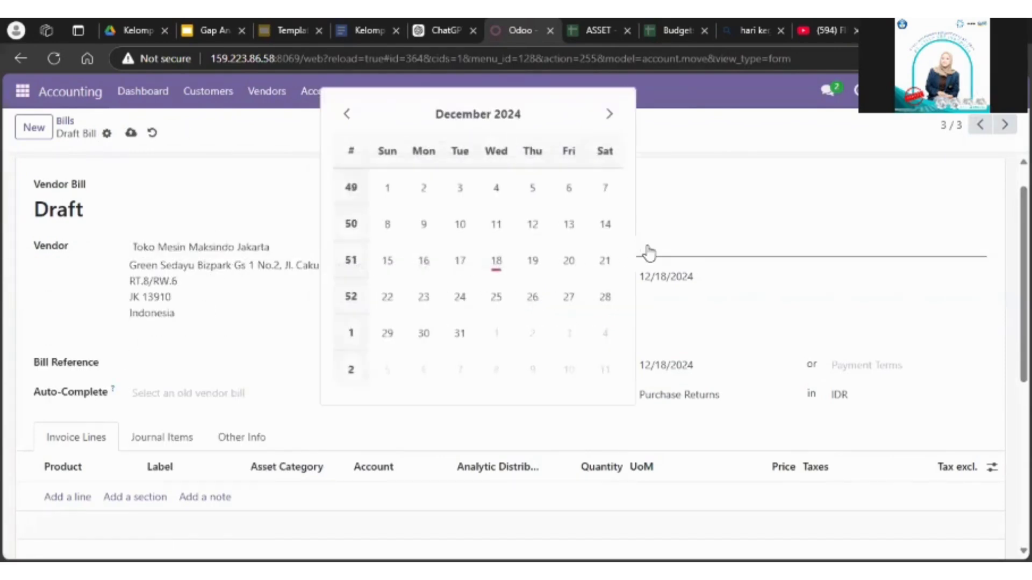
left_click(496, 261)
scroll(665, 253, "down", 2)
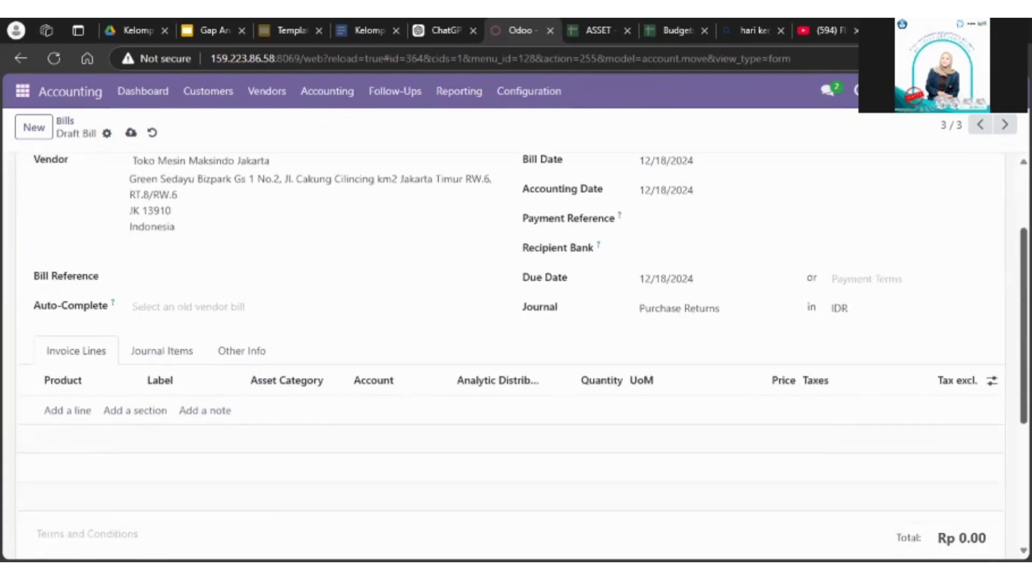
left_click(692, 214)
double_click(682, 247)
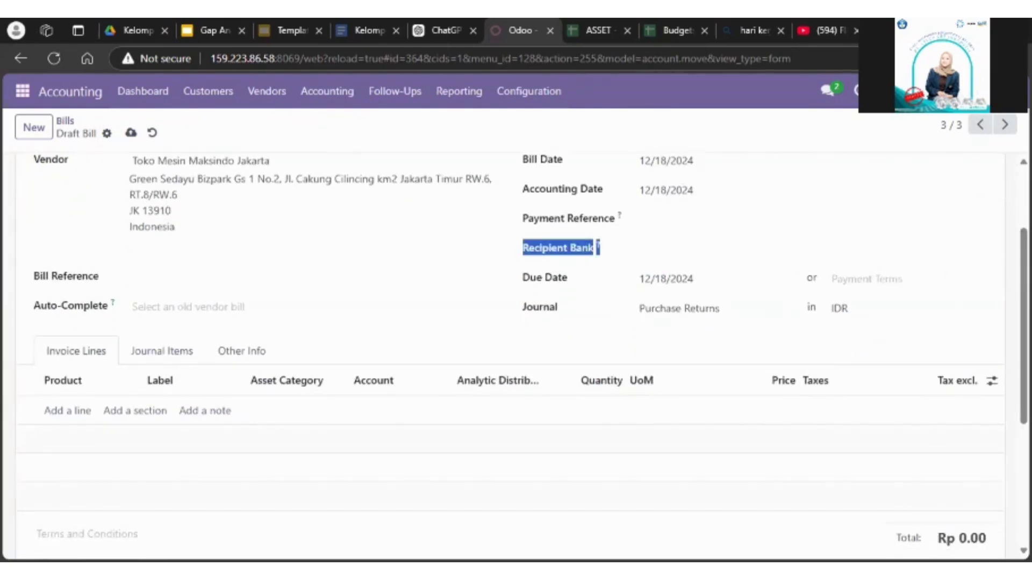
scroll(516, 349, "down", 2)
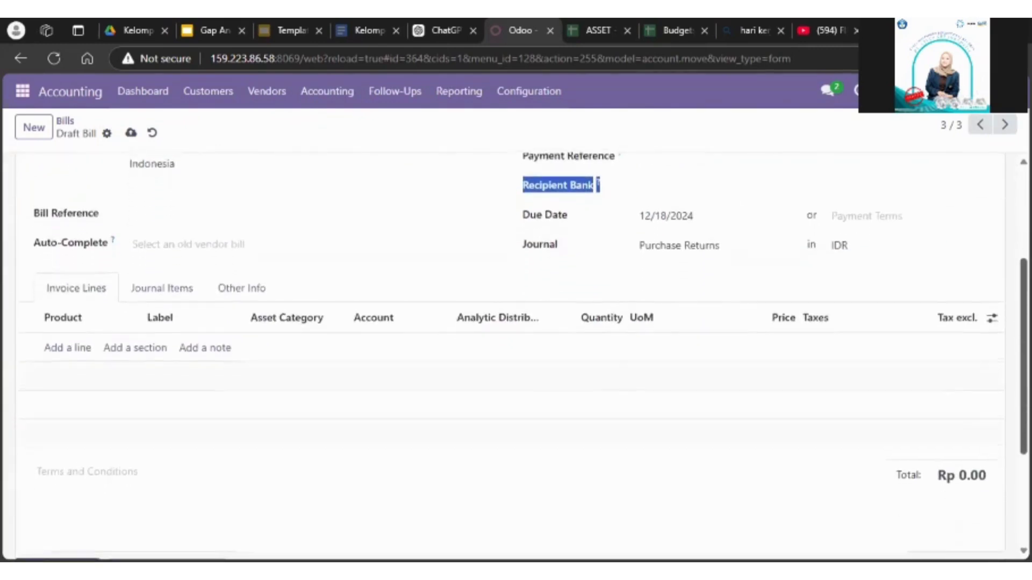
left_click(866, 201)
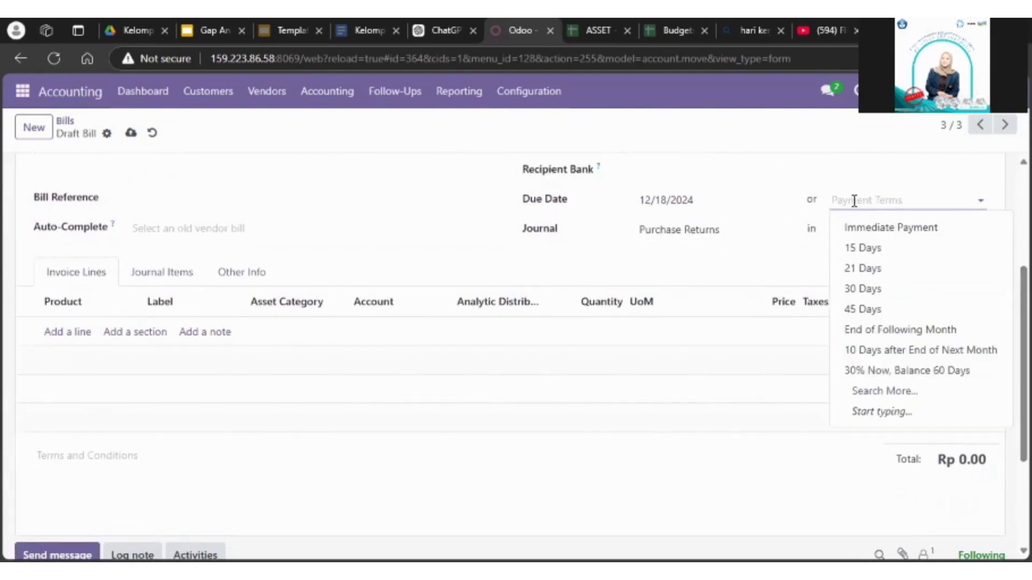
left_click(862, 248)
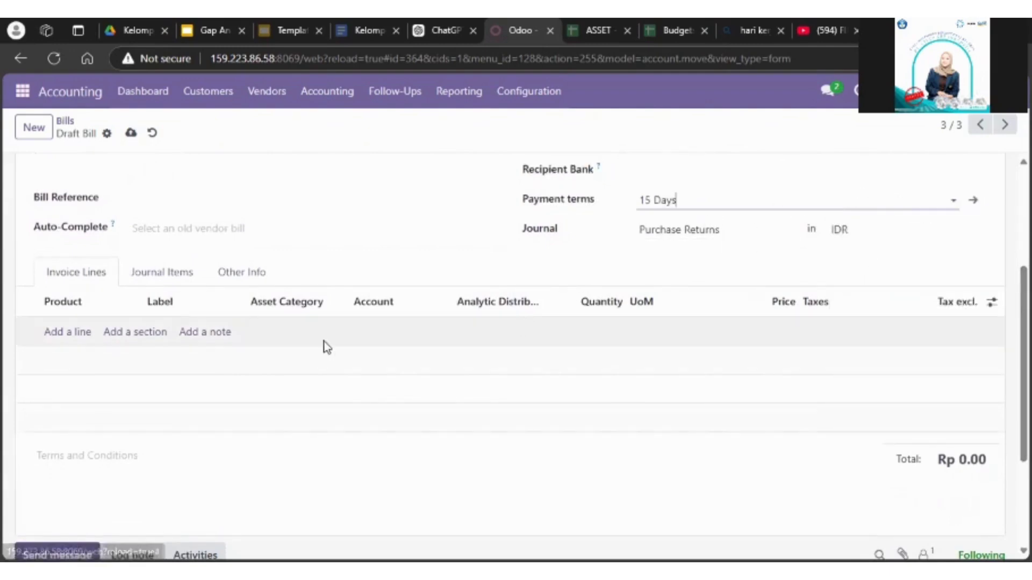
Step: Add an invoice line for product [MHW-G31] Mesin Penggiling Daging with the asset category Peralatan Produksi
left_click(60, 335)
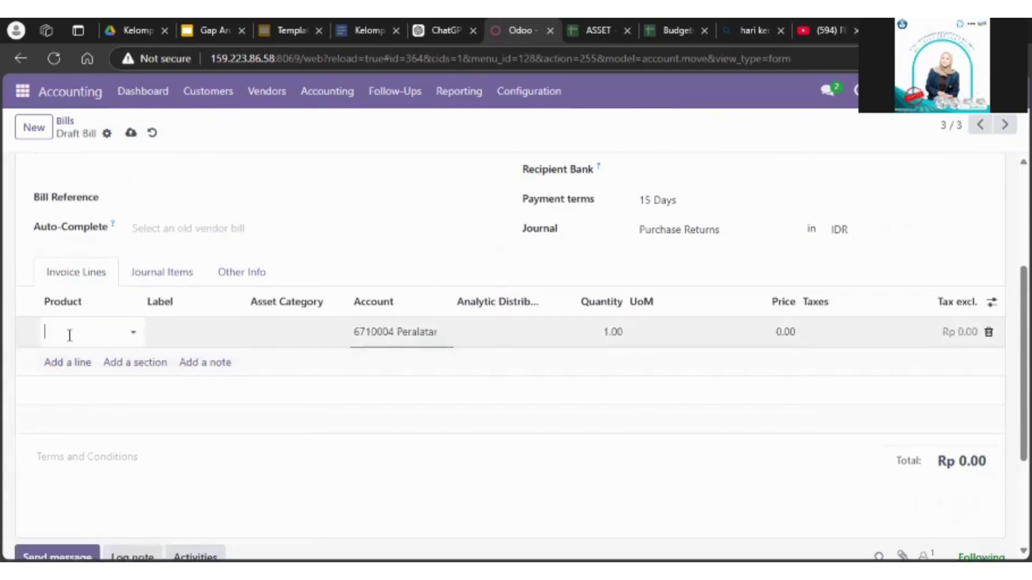
left_click(125, 357)
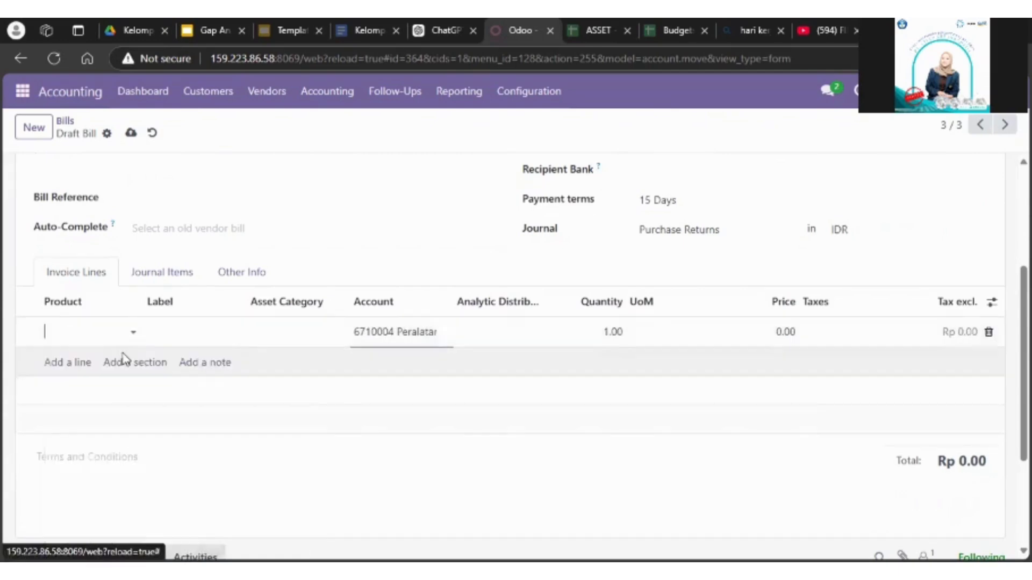
left_click(369, 350)
left_click(292, 330)
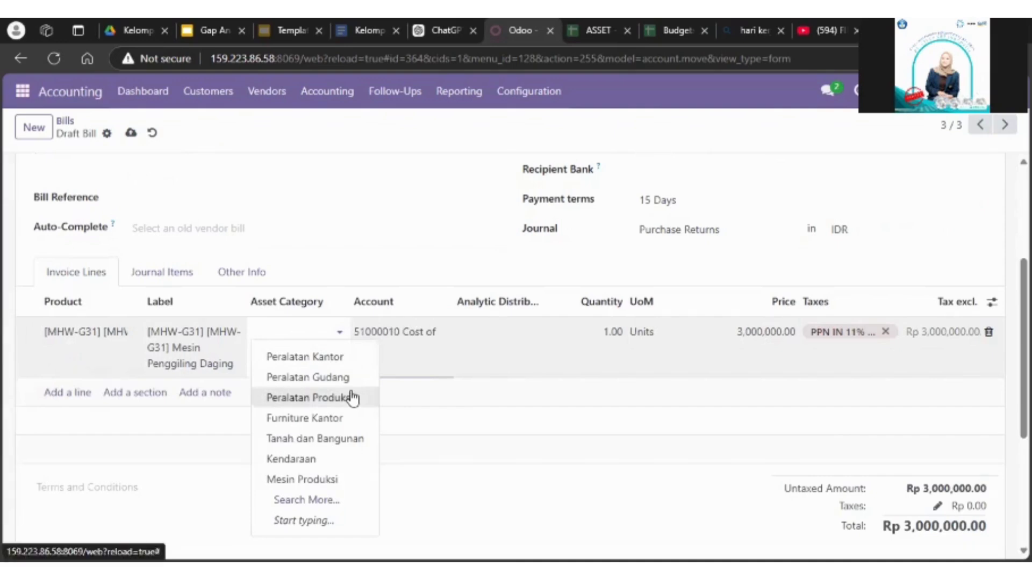
left_click(352, 397)
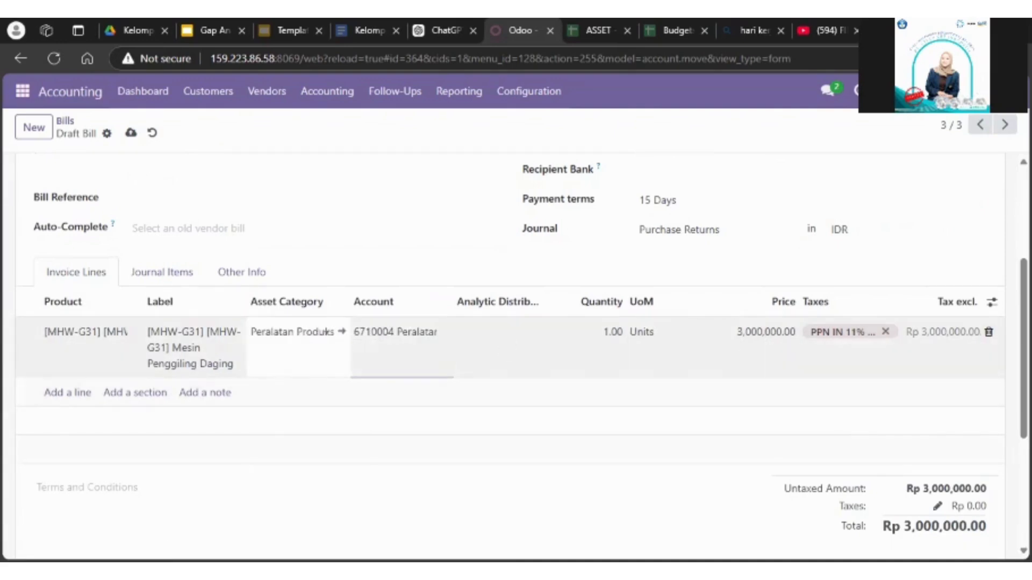
Step: Set the quantity of the Mesin Penggiling Daging invoice line to 8.00 units
scroll(612, 323, "down", 3)
left_click(612, 204)
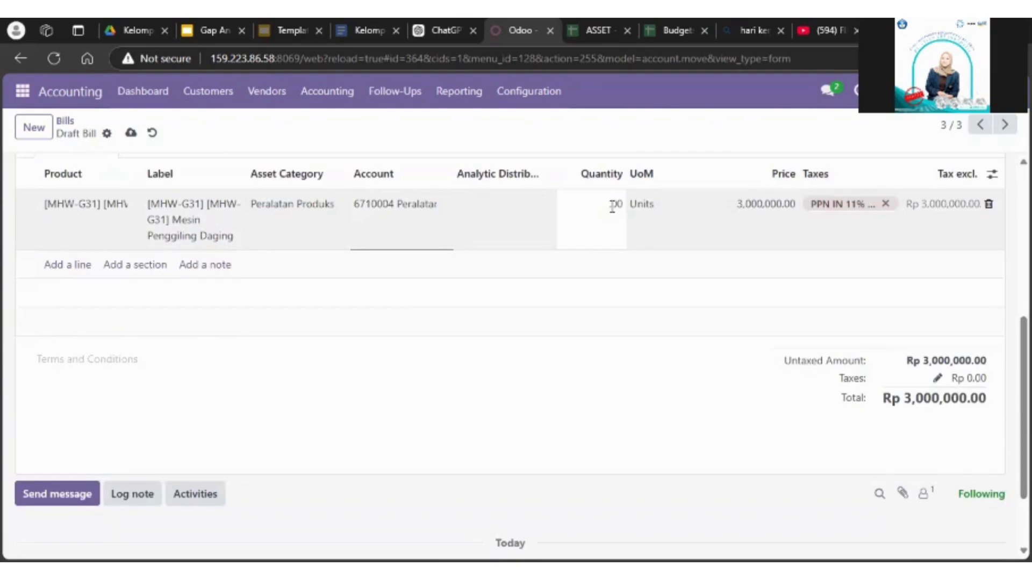
type("8.00")
left_click(624, 315)
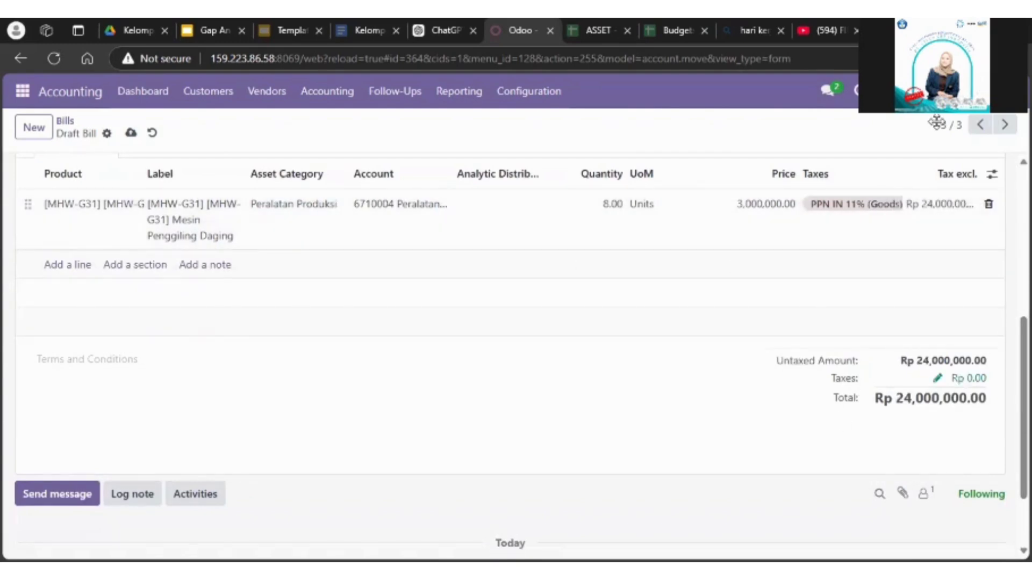
Step: Save and confirm the Toko Mesin Maksindo Jakarta vendor bill and select its bill number
left_click(131, 132)
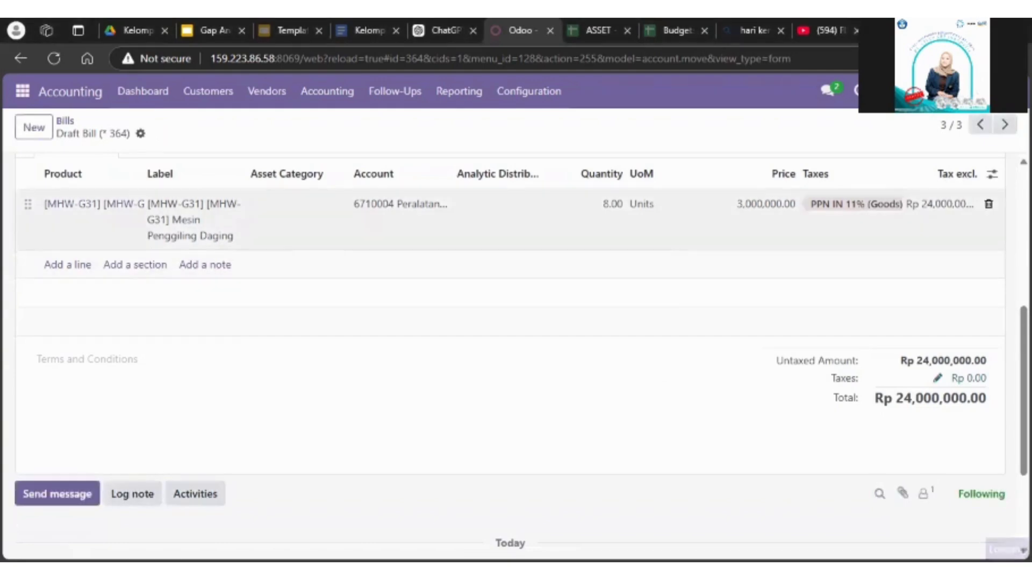
scroll(516, 354, "up", 6)
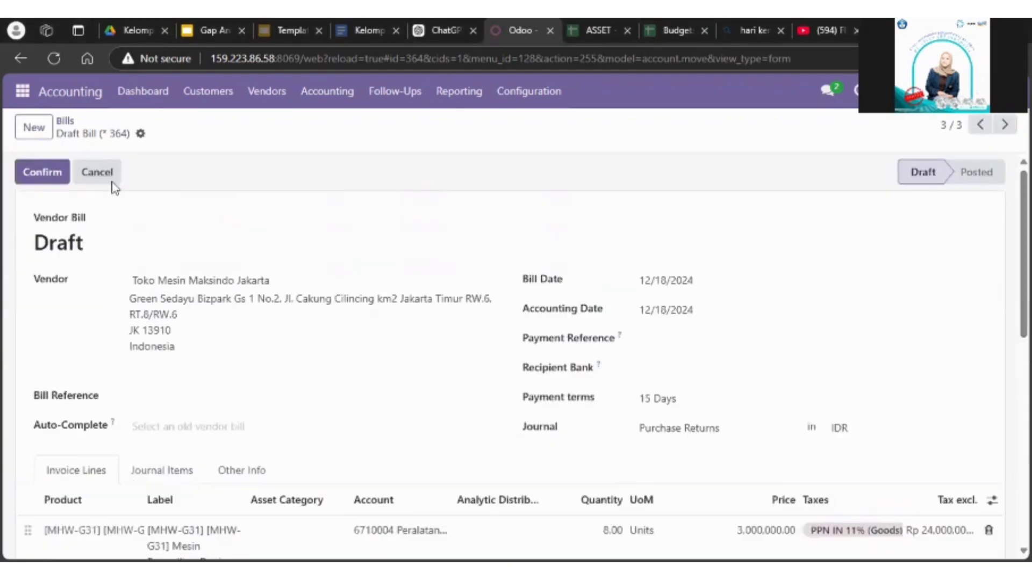
left_click(40, 172)
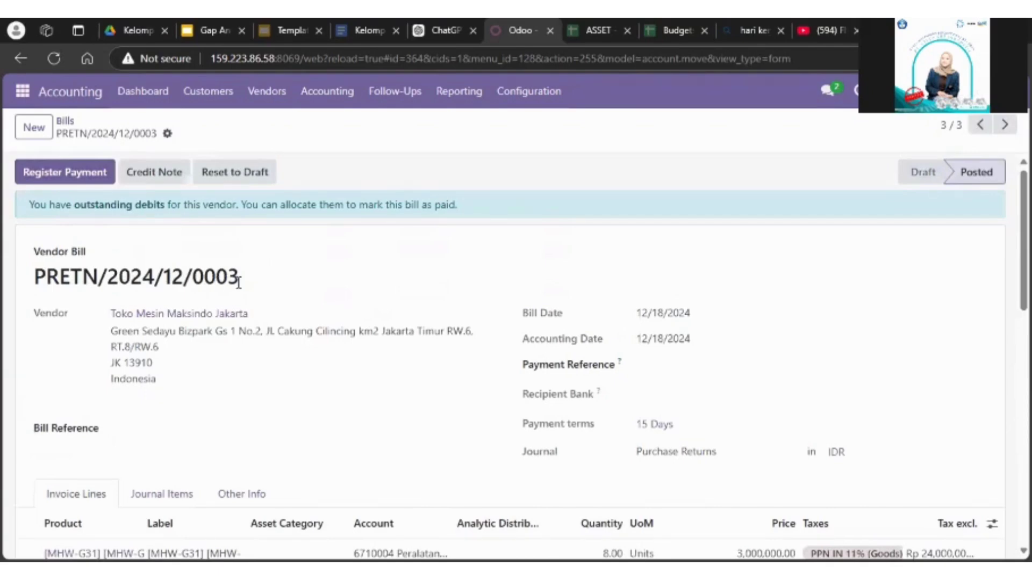
left_click_drag(247, 290, 32, 286)
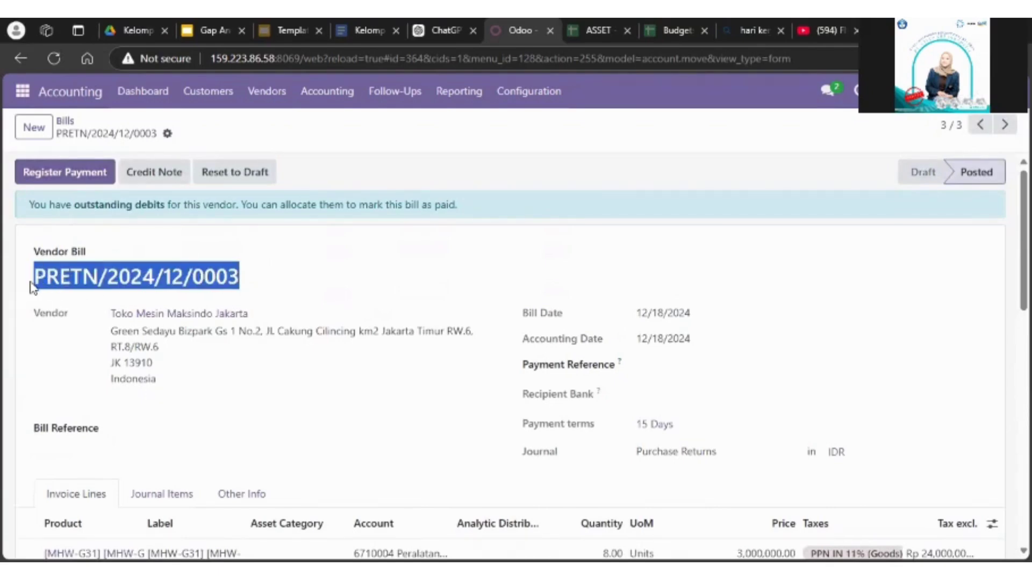
Step: Open the Assets list of the accounting module
left_click(327, 92)
left_click_drag(447, 286, 447, 376)
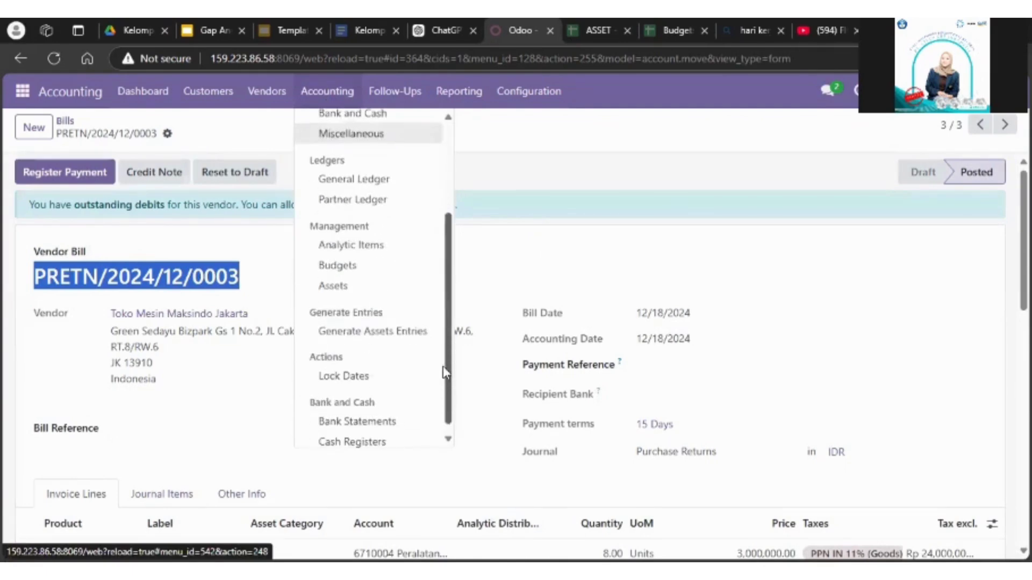
left_click(363, 295)
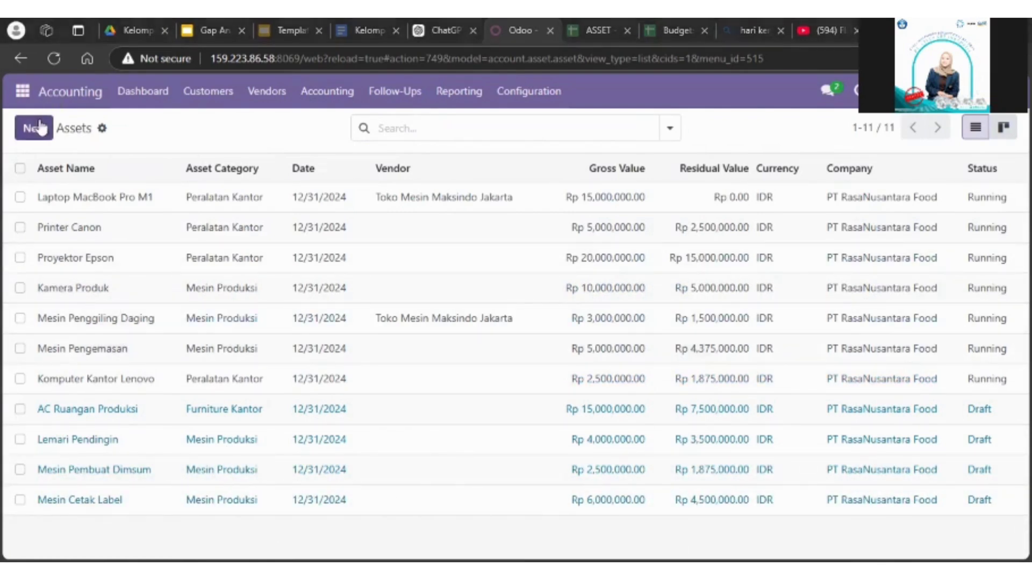
left_click(22, 91)
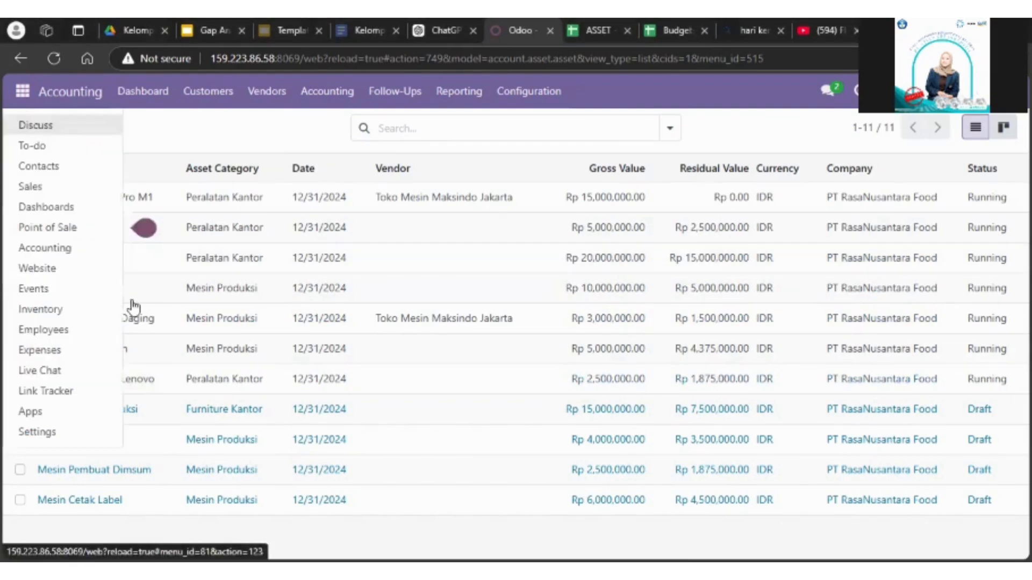
left_click(570, 356)
left_click(555, 352)
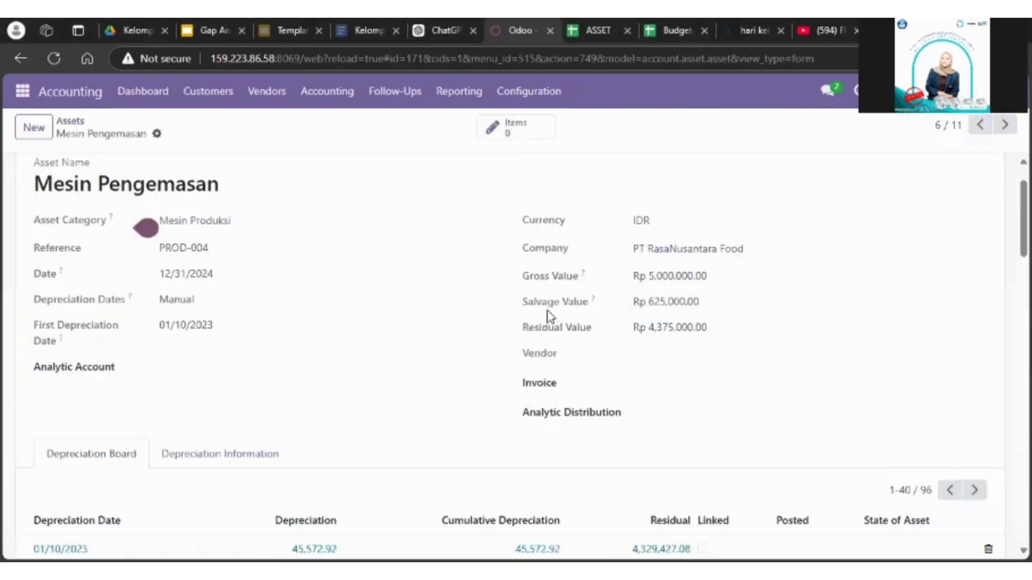
left_click(70, 121)
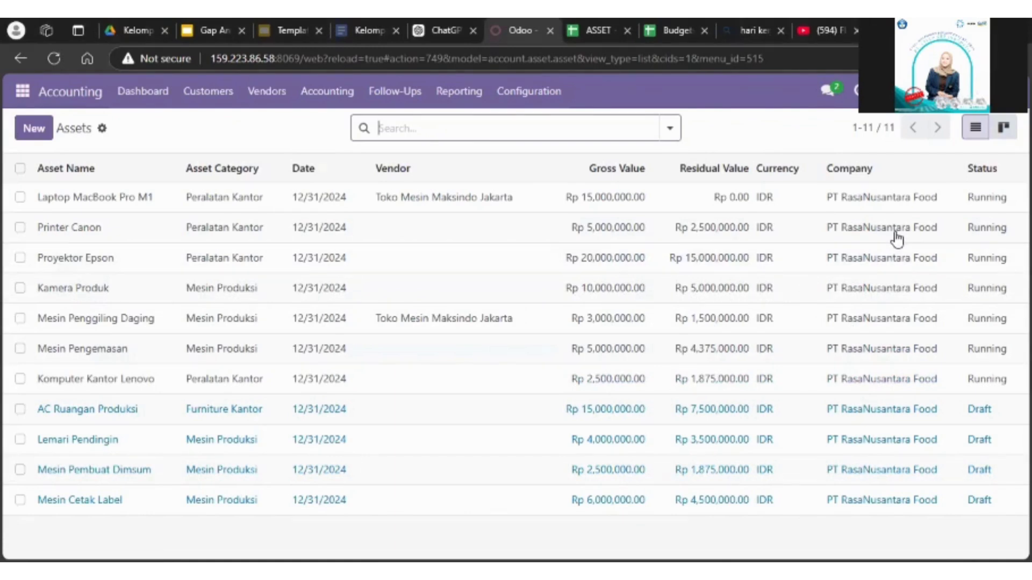
Step: Create a new asset named Mesin Penggiling Daging with its date and first depreciation date both set to 12/18/2024
left_click(33, 128)
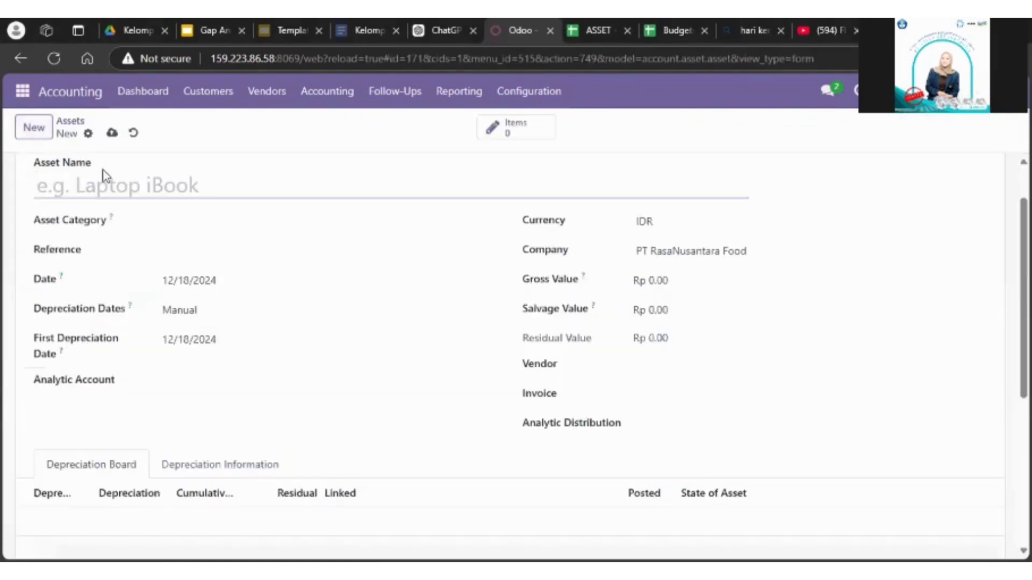
left_click(107, 182)
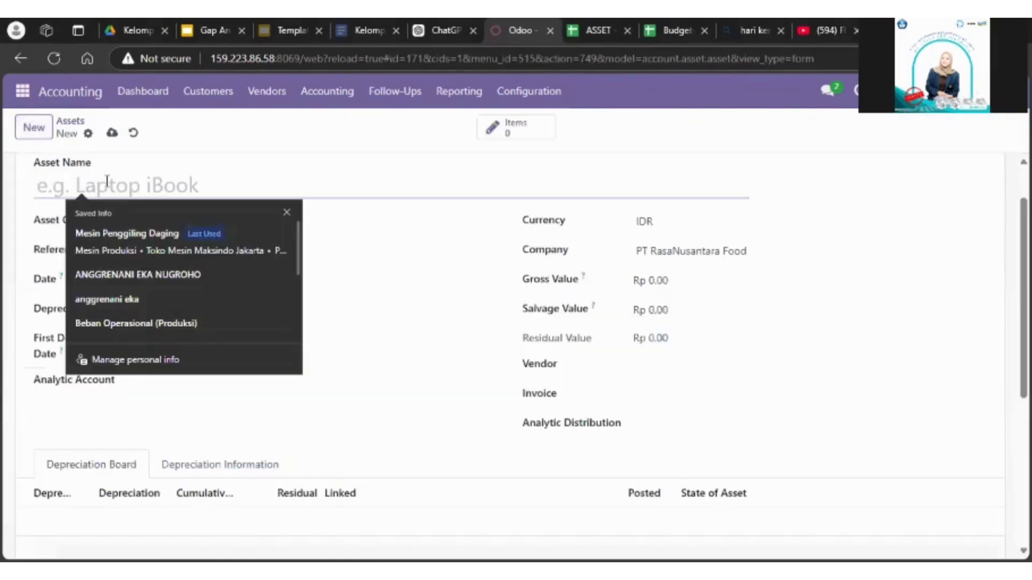
left_click(142, 249)
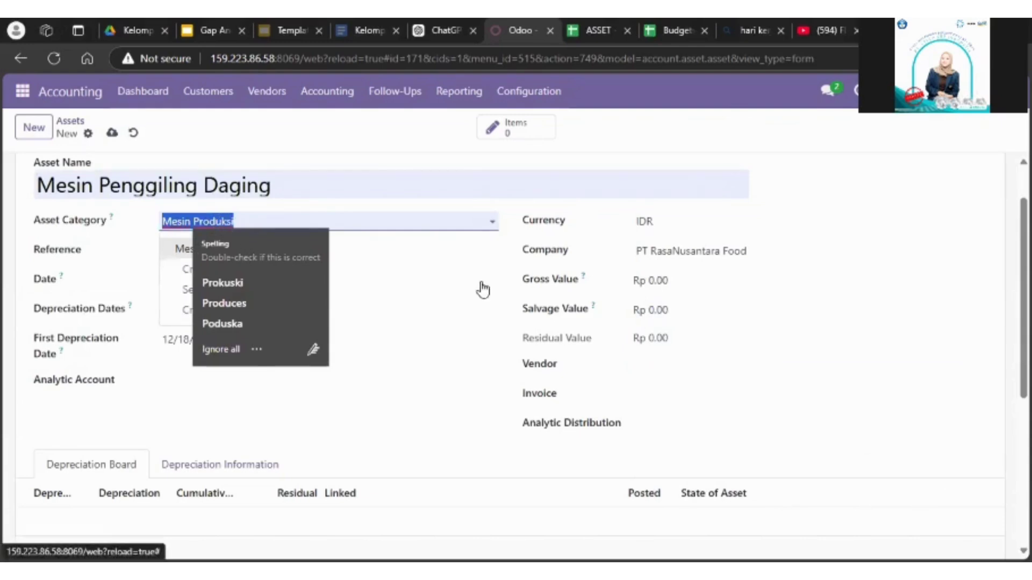
left_click(459, 293)
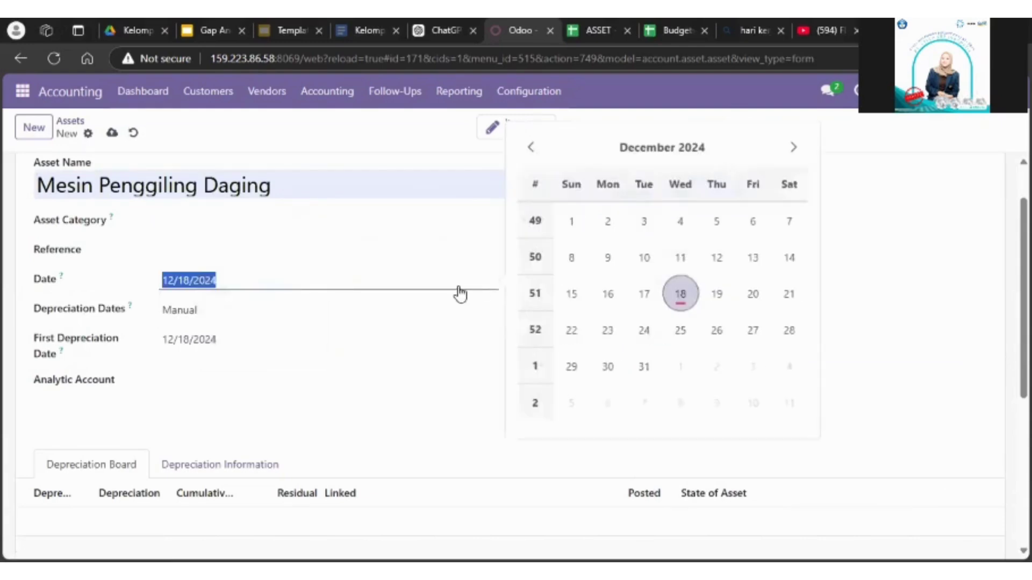
left_click(679, 295)
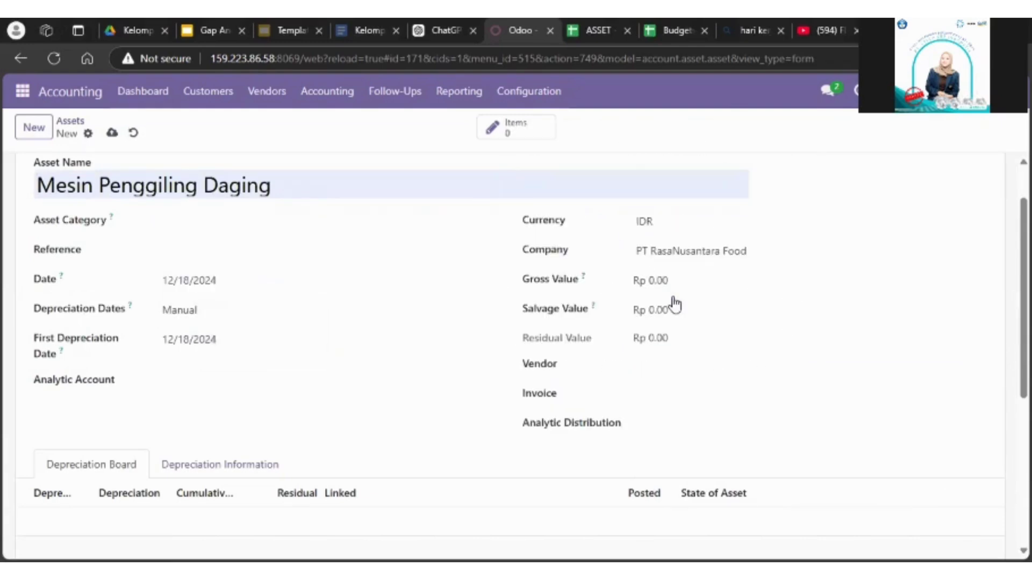
left_click(260, 354)
left_click(680, 354)
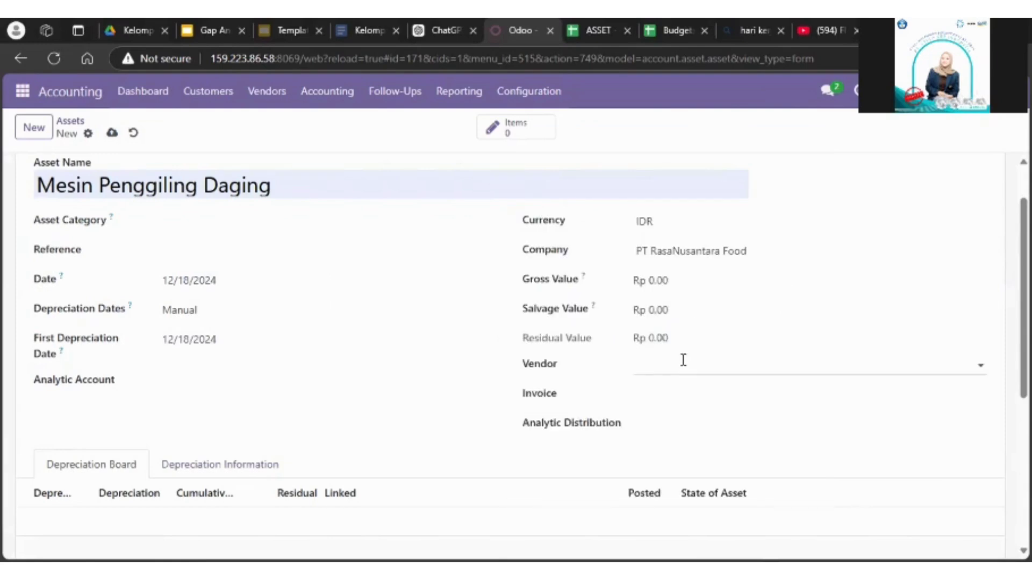
Step: Set the asset's gross value to Rp 24,000,000.00 and its salvage value to Rp 12,000,000.00
left_click(687, 287)
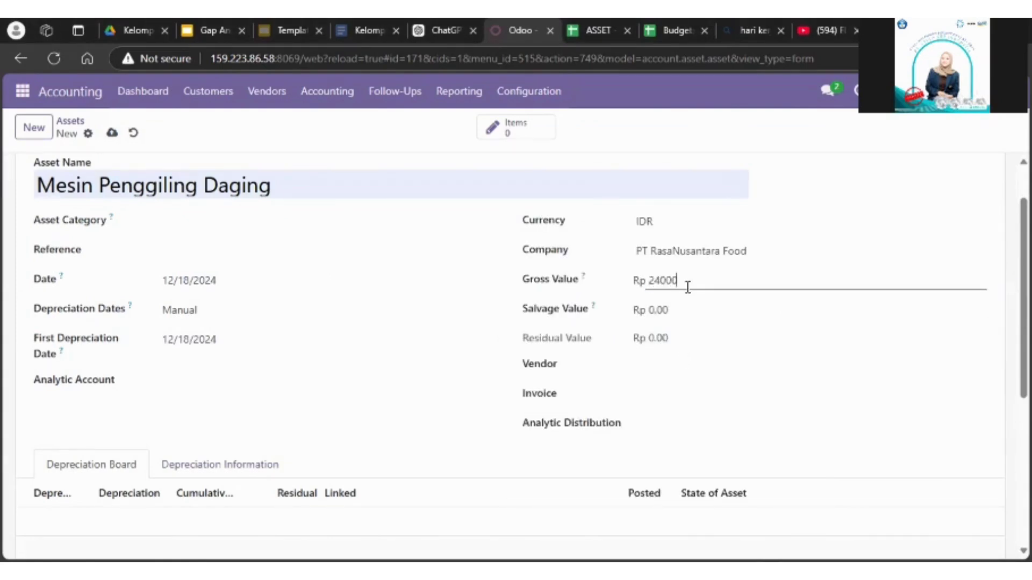
type("2,400,000")
left_click(693, 280)
left_click(692, 280)
type("0")
left_click(677, 299)
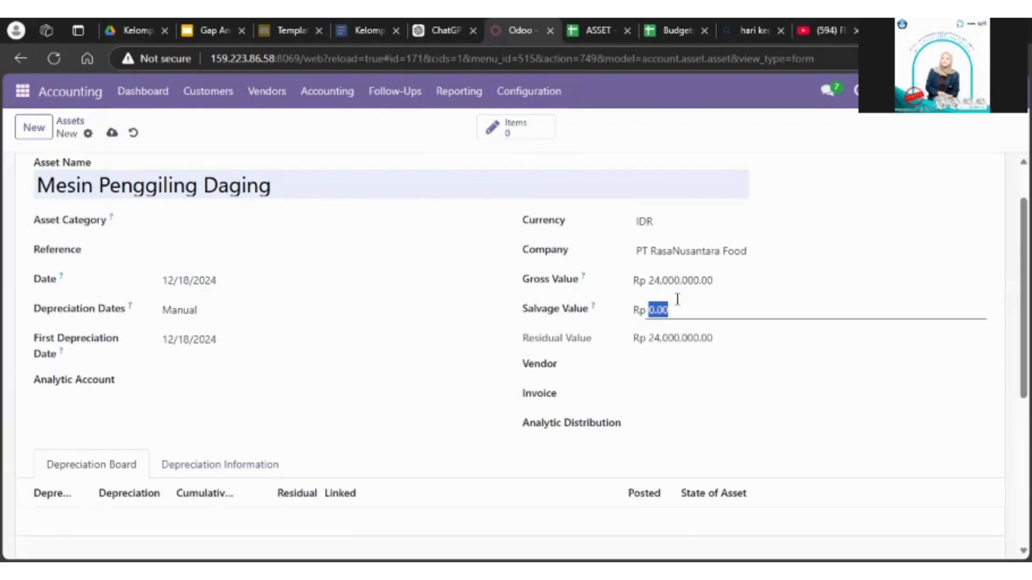
type("12000000")
Step: Set the asset's vendor to Toko Mesin Maksindo Jakarta and leave the invoice empty
left_click(677, 369)
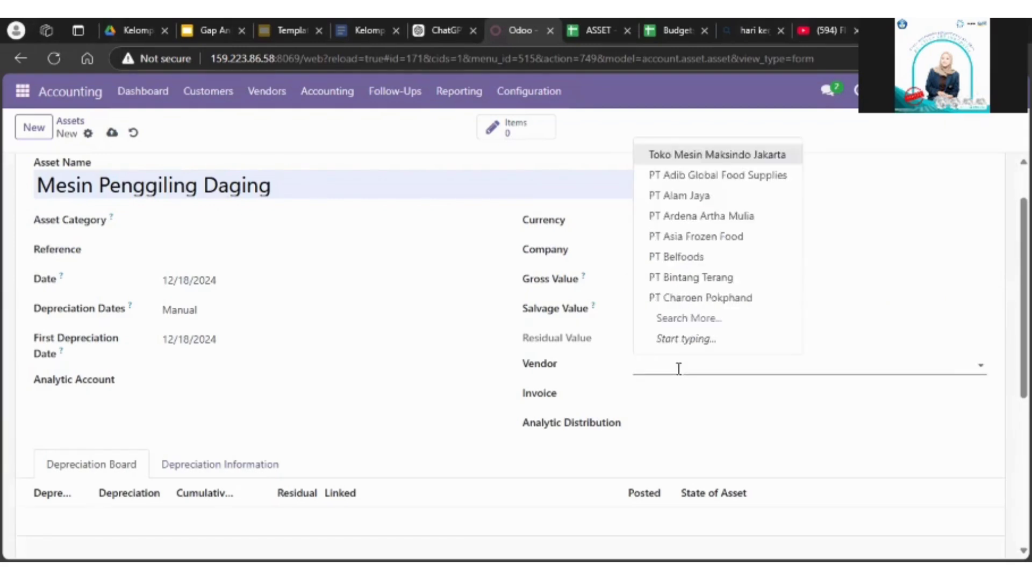
left_click(899, 283)
left_click(711, 370)
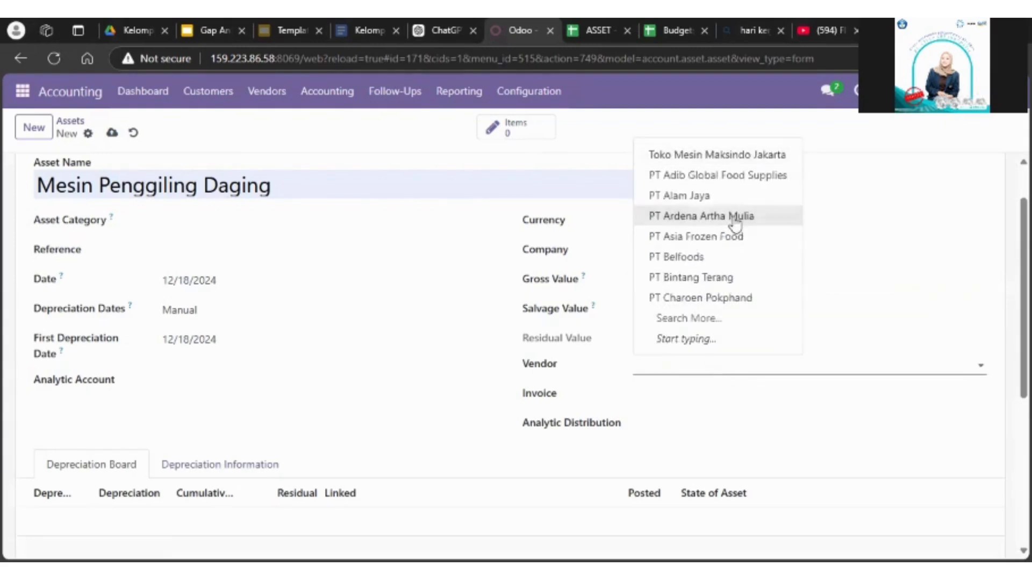
left_click(770, 156)
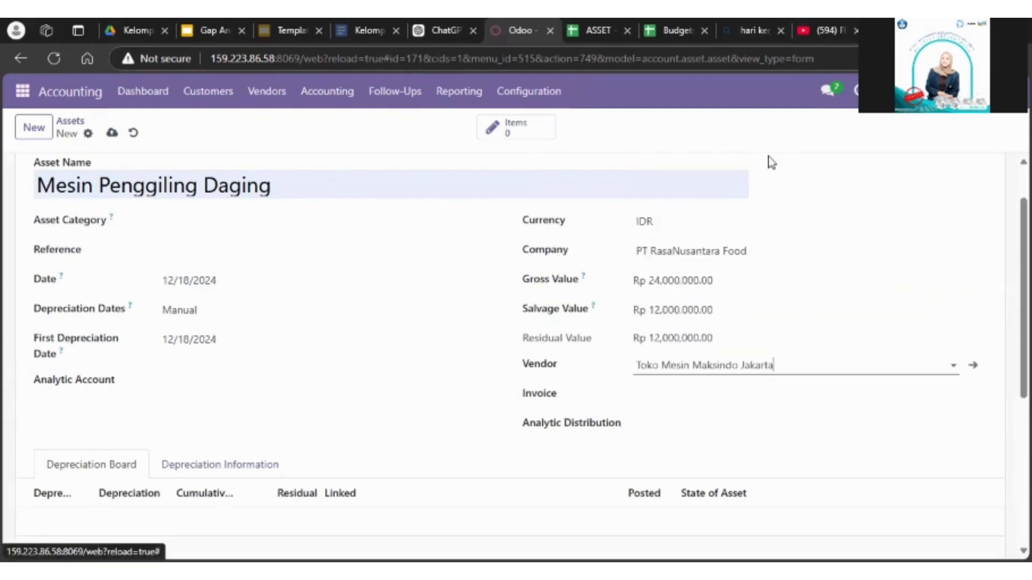
left_click(648, 398)
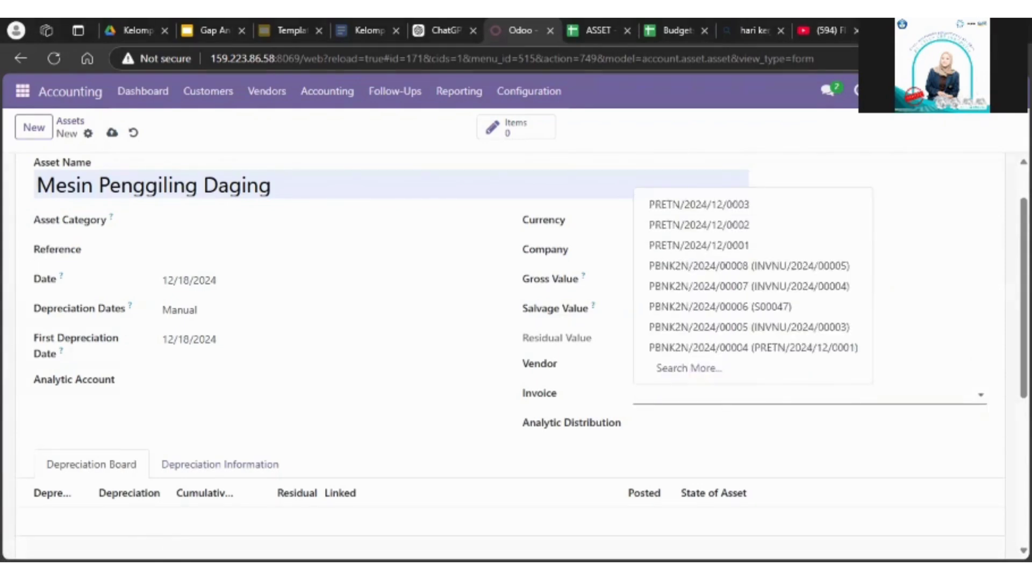
mouse_move(1023, 347)
left_mouse_down()
mouse_move(1024, 401)
mouse_move(1023, 345)
left_mouse_up()
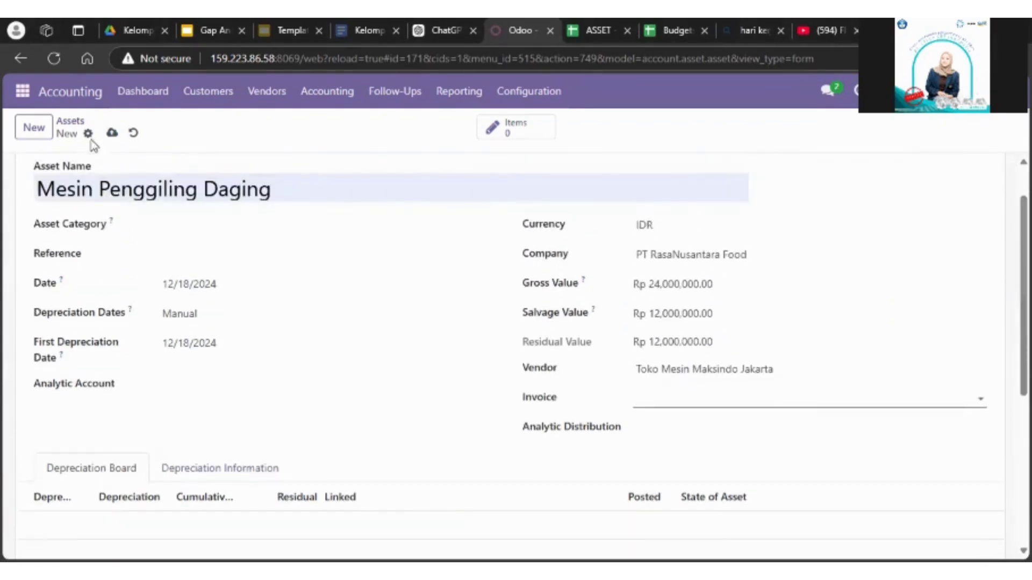
Step: Set the asset category to Mesin Produksi and try to save the asset
left_click(111, 135)
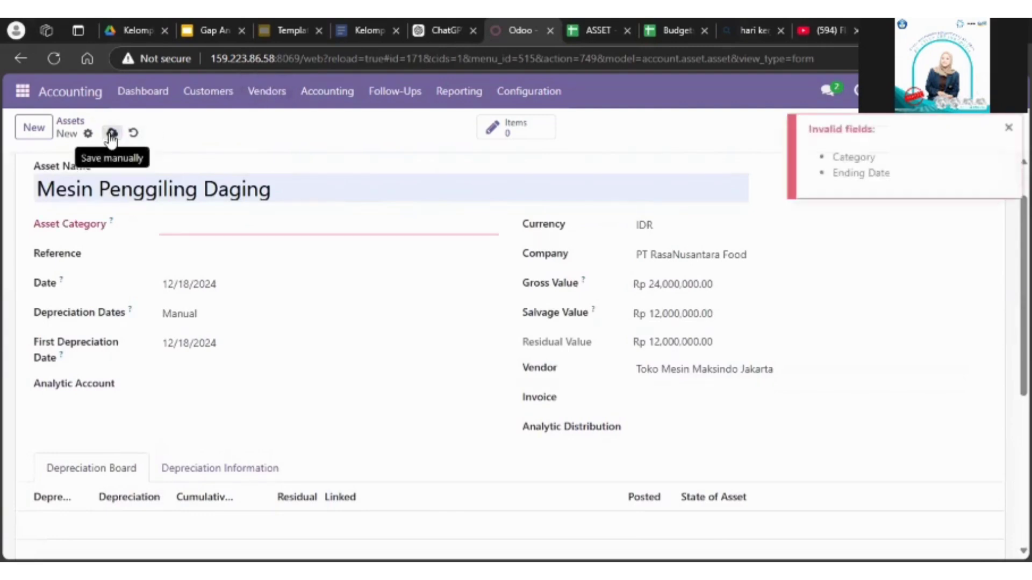
left_click(238, 231)
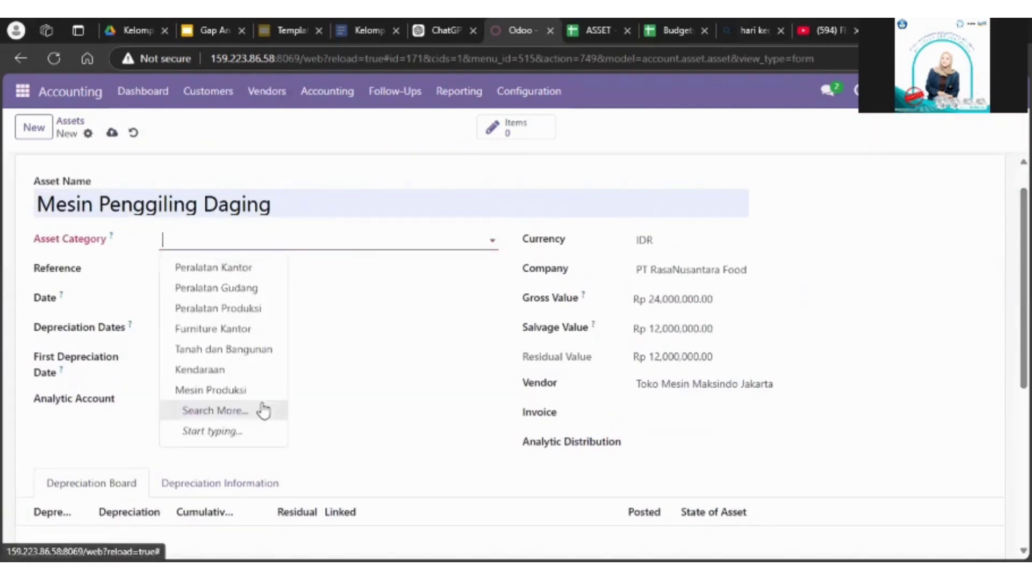
left_click(248, 392)
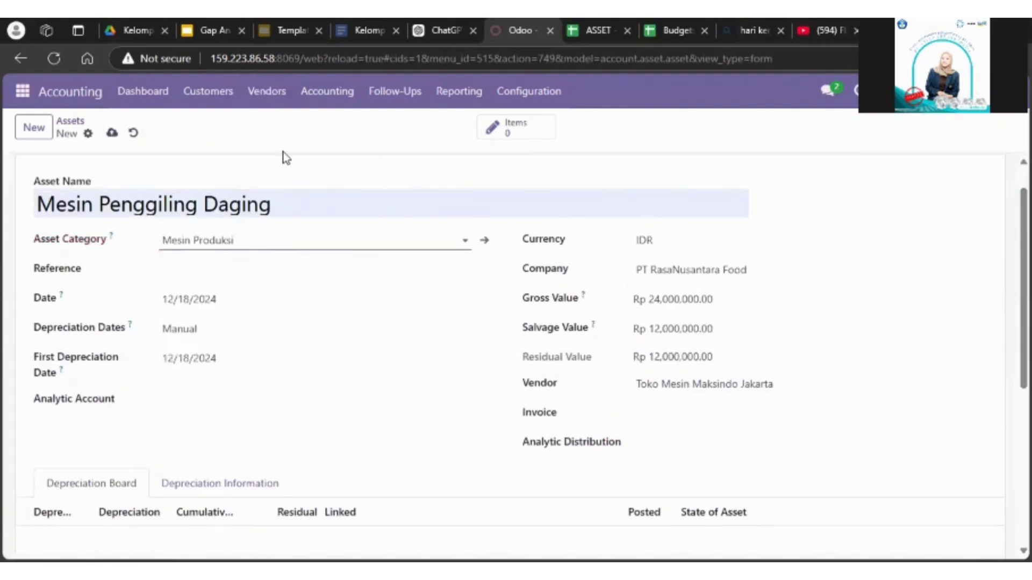
left_click(111, 135)
Step: Set the depreciation ending date to 05/12/2026 and the number of months in a period to 12
left_click(161, 454)
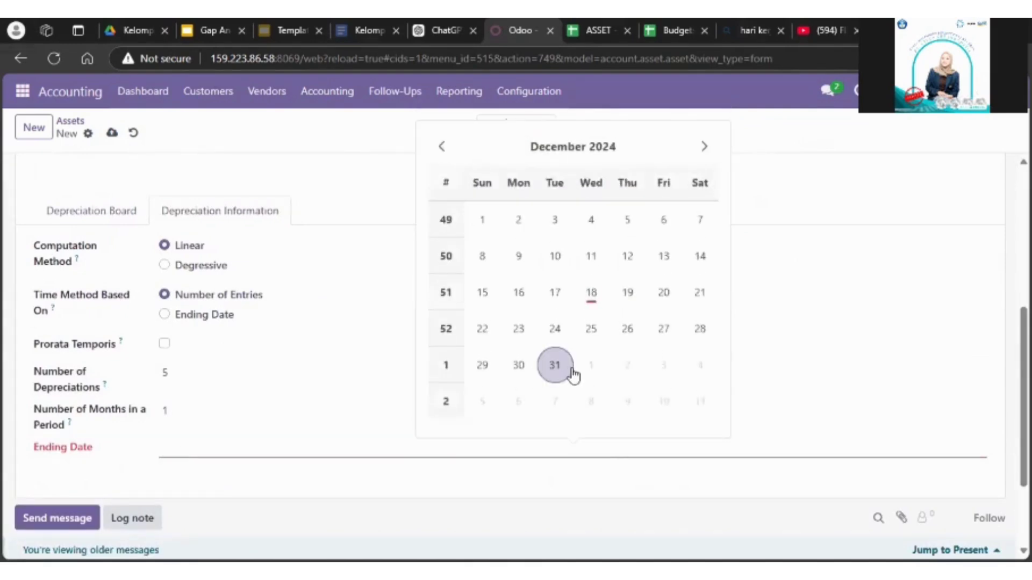
type("2026-05-12")
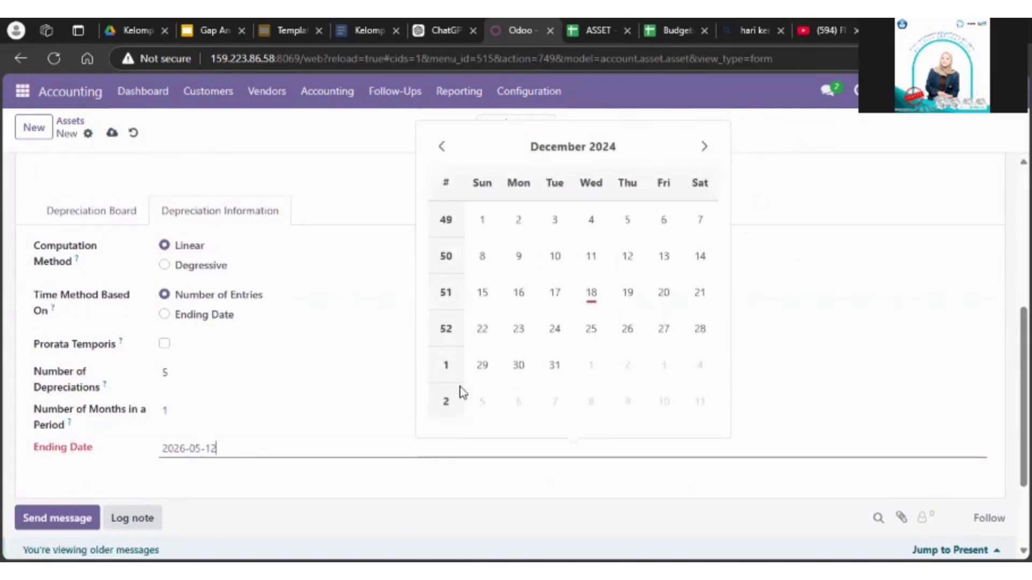
left_click(209, 416)
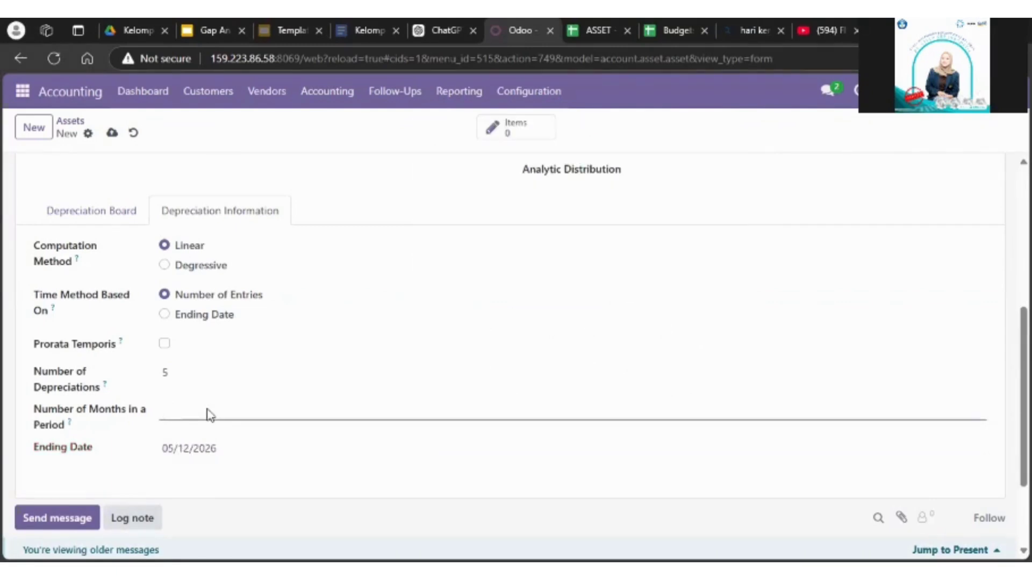
Step: Update the asset's number of depreciations after consulting the ASSET spreadsheet, and save the asset
left_click(180, 377)
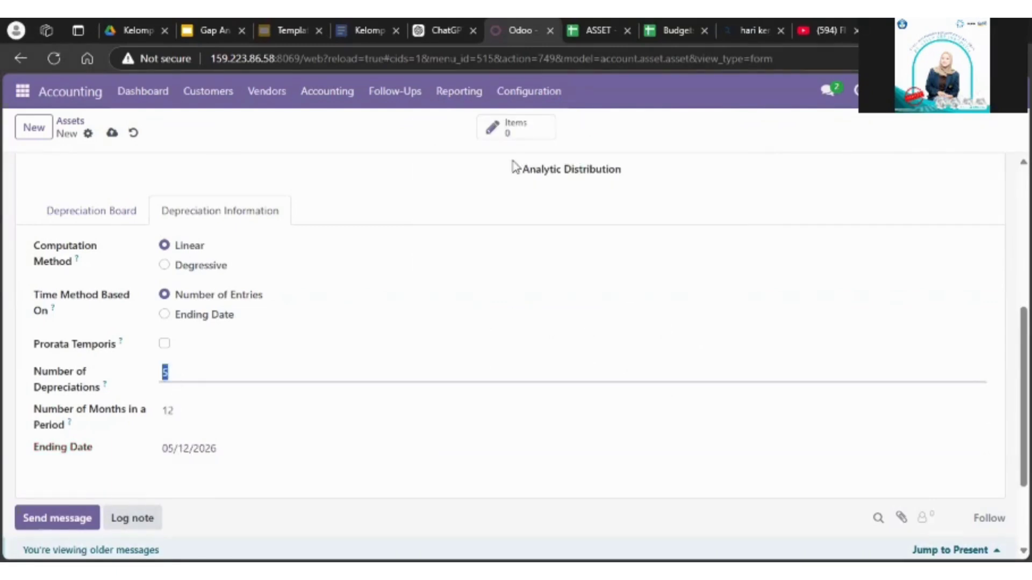
left_click(597, 31)
key("ctrl+shift+Tab")
left_click(192, 389)
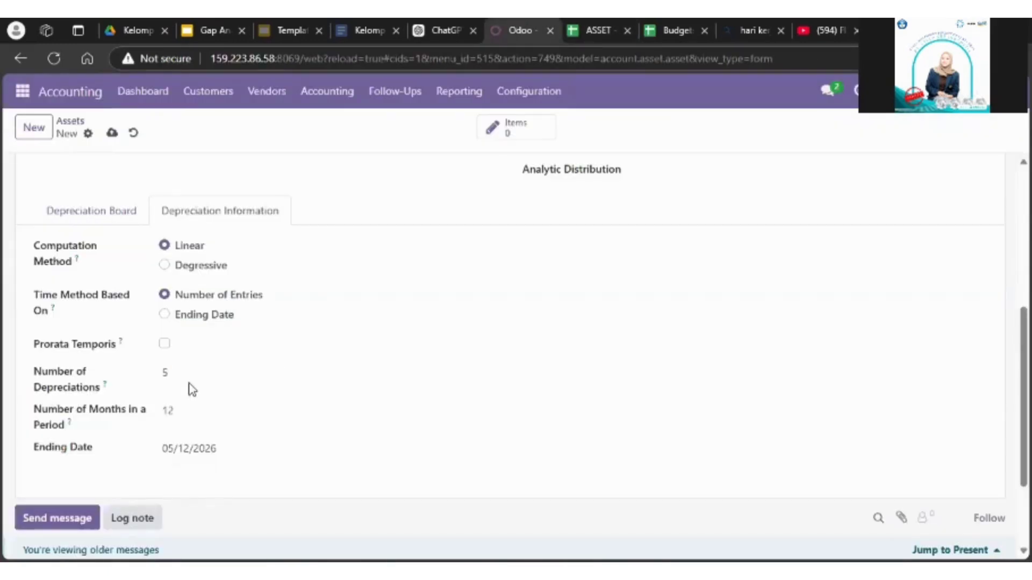
left_click(367, 289)
scroll(260, 175, "up", 5)
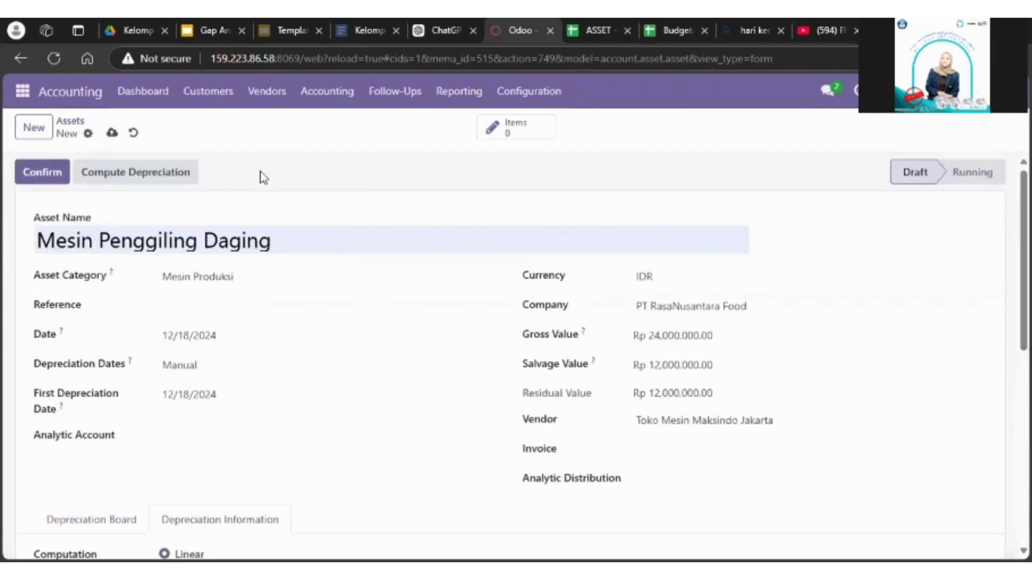
left_click(110, 134)
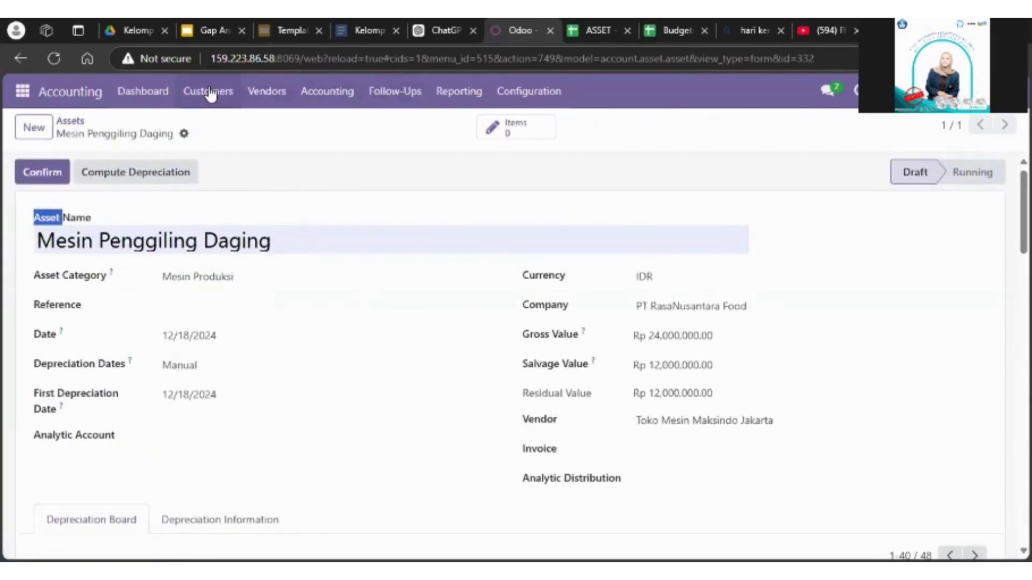
Step: Look up the latest Toko Mesin Maksindo Jakarta vendor bill and set the asset's invoice to its number, PRETN/2024/12/0003
left_click(266, 92)
left_click(278, 130)
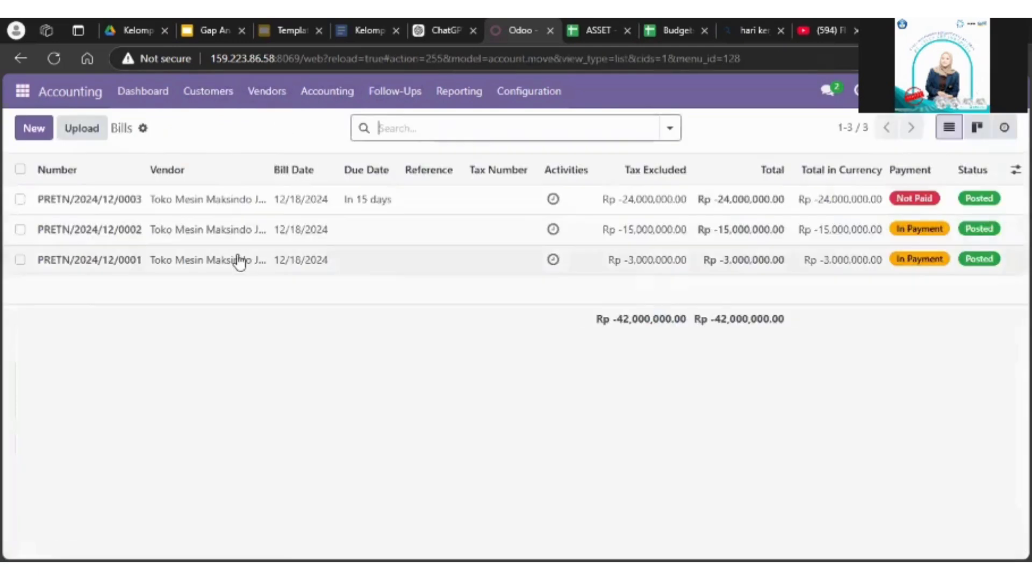
left_click(404, 207)
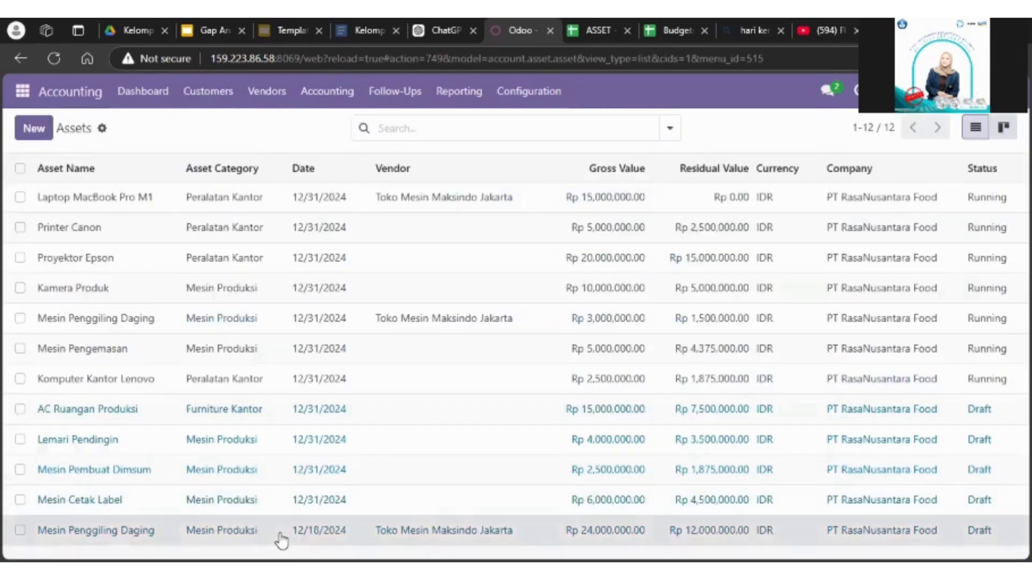
left_click(279, 536)
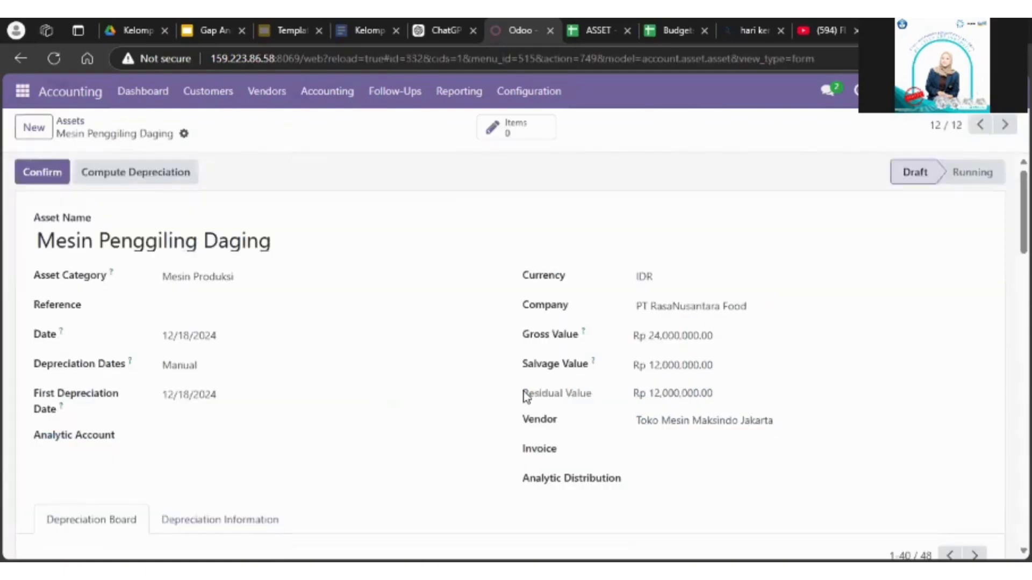
left_click(671, 447)
type("PRETN/2024/12/0003")
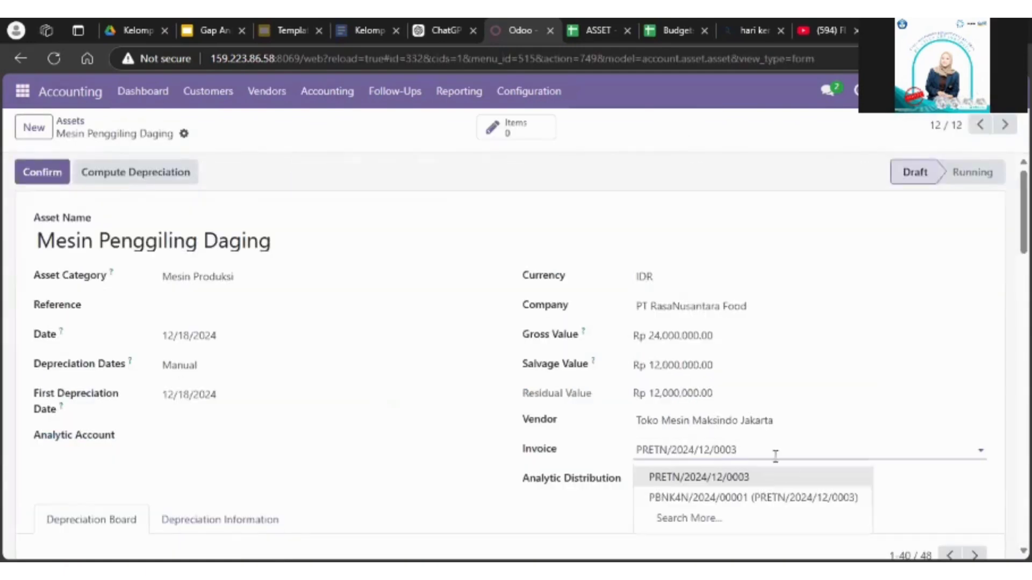
left_click(769, 483)
Step: Change the asset's invoice to PBNK4N/2024/00001 (PRETN/2024/12/0003), then save and confirm the asset
scroll(769, 483, "down", 4)
left_click(871, 191)
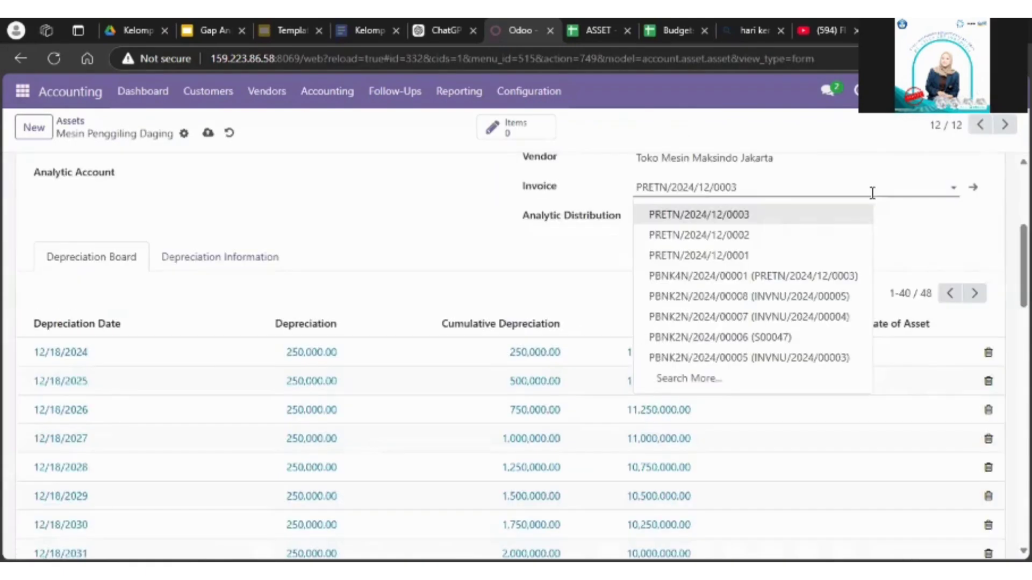
left_click(806, 276)
scroll(706, 281, "up", 3)
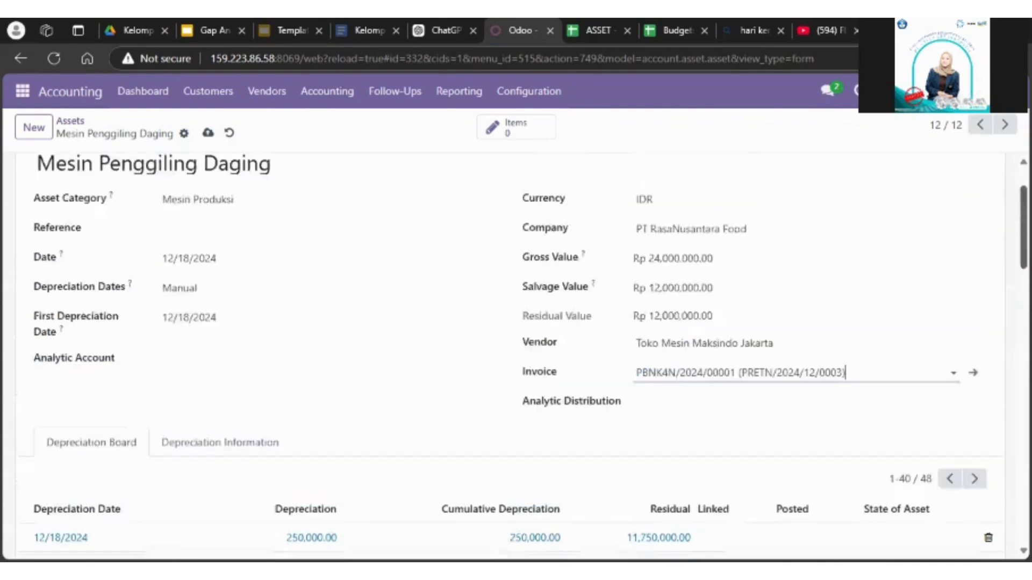
left_click(208, 134)
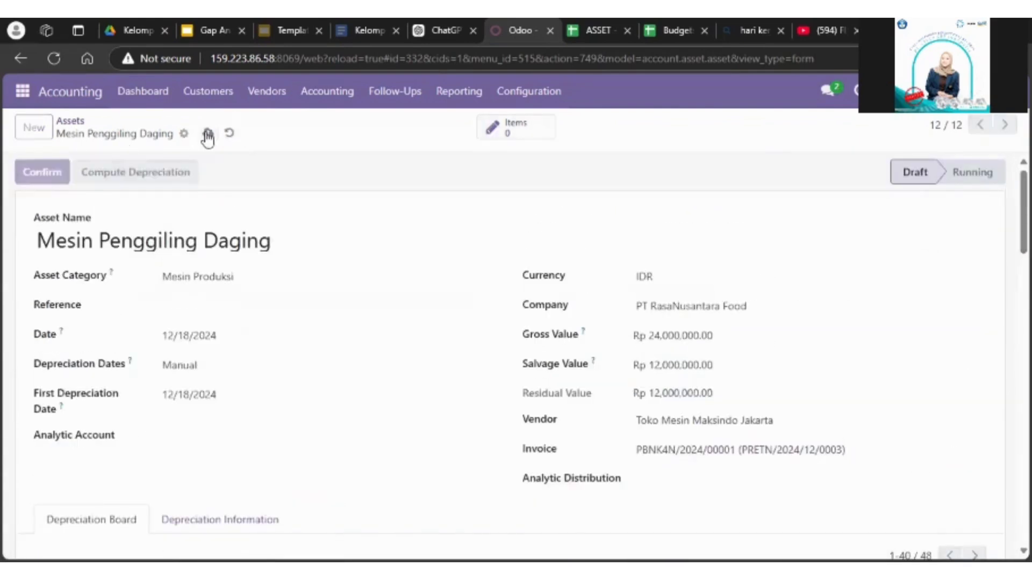
left_click(24, 172)
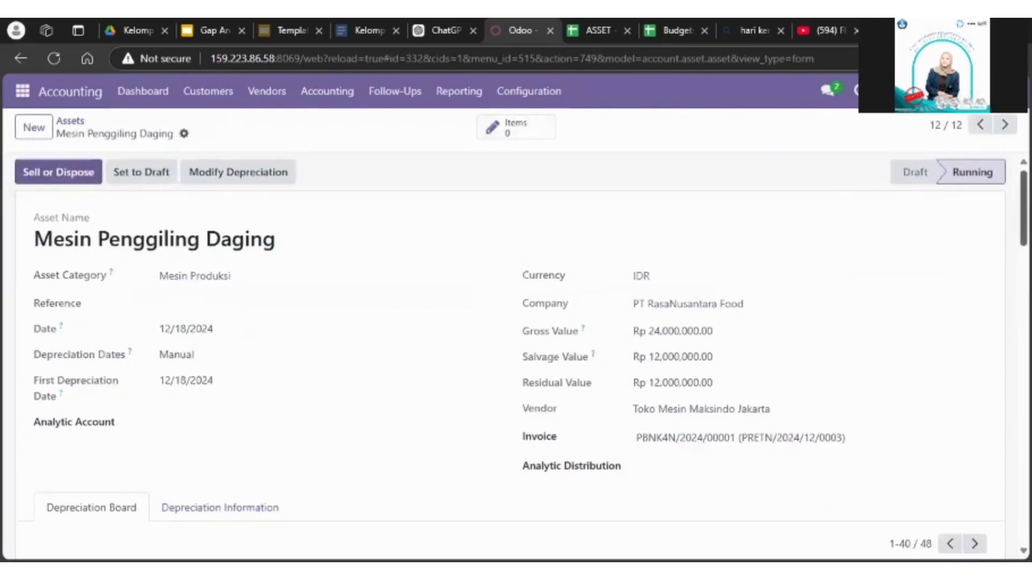
Step: Review the depreciation board and change history of the Mesin Penggiling Daging asset
scroll(511, 354, "down", 8)
scroll(511, 354, "up", 5)
scroll(510, 354, "down", 3)
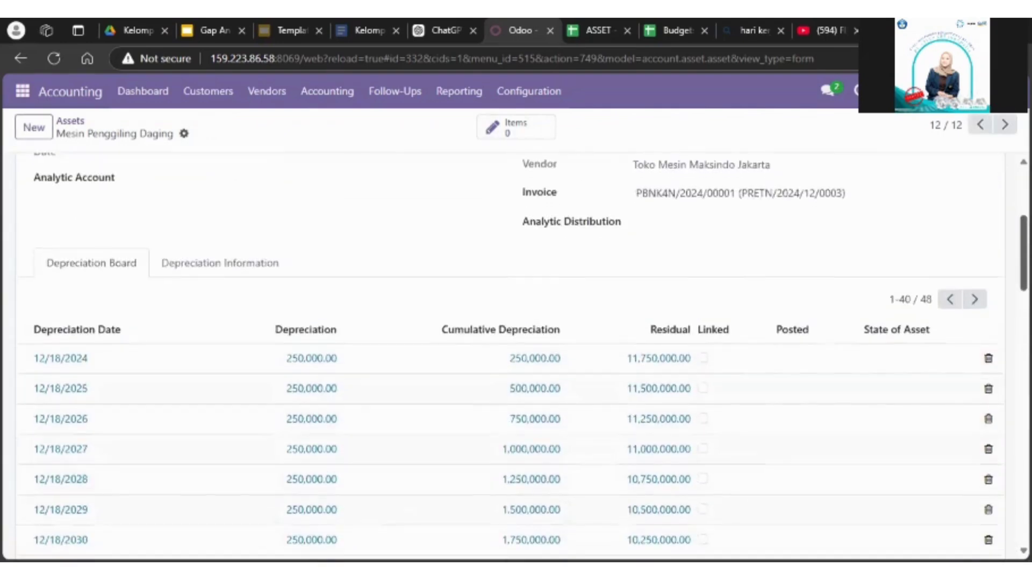
scroll(1003, 478, "down", 15)
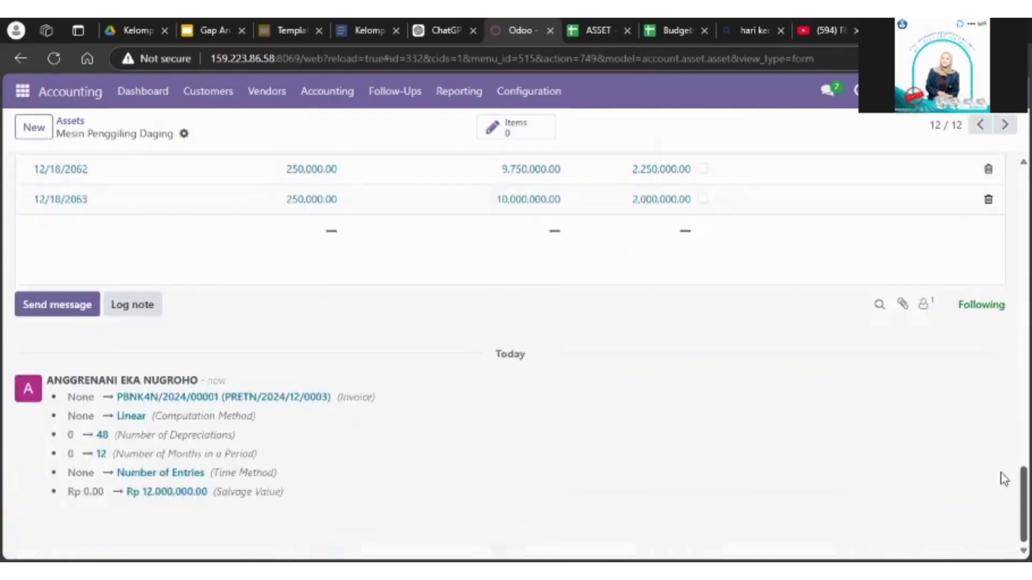
left_click_drag(1023, 488, 1023, 208)
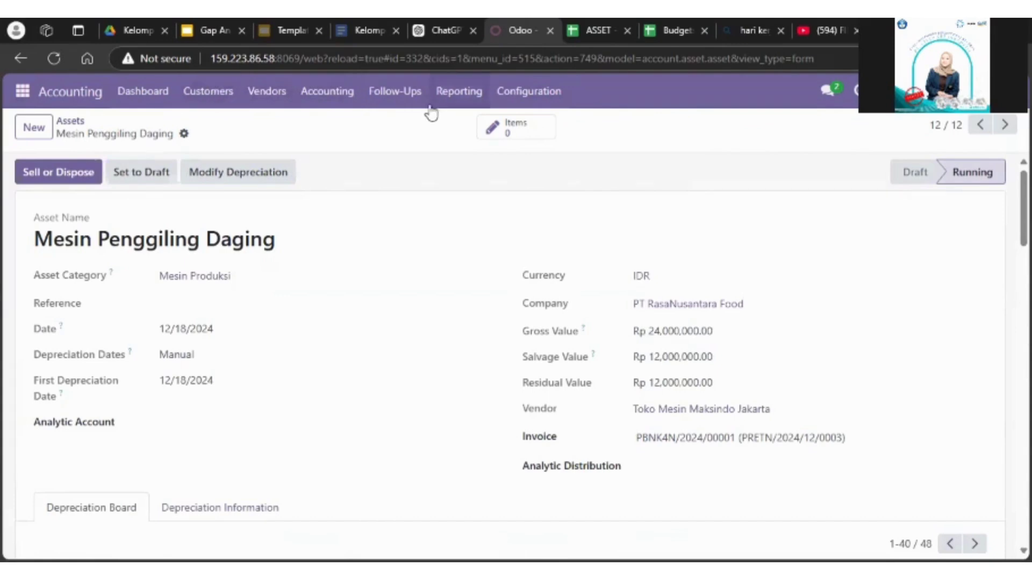
left_click(526, 95)
left_click(460, 92)
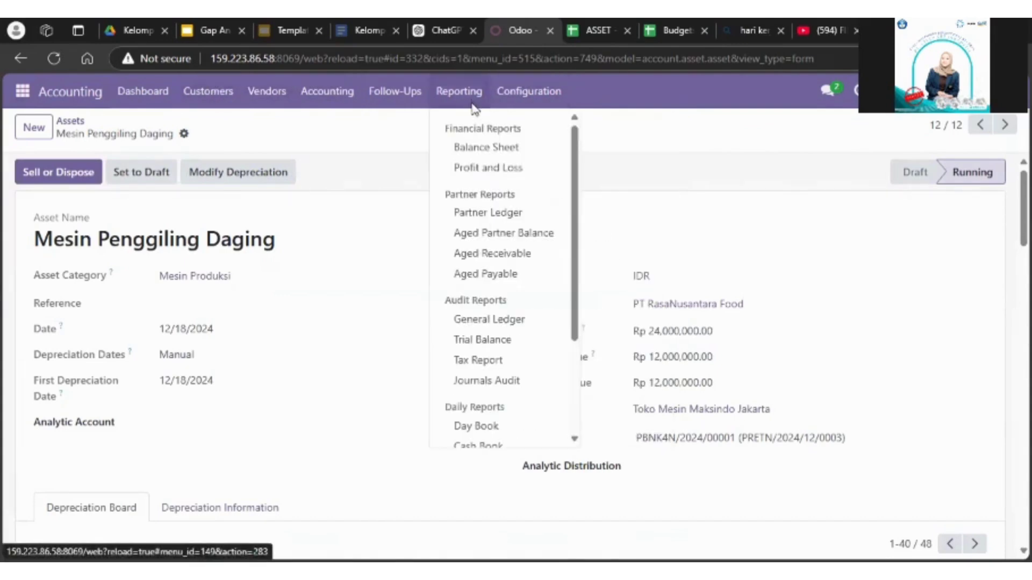
left_click(530, 322)
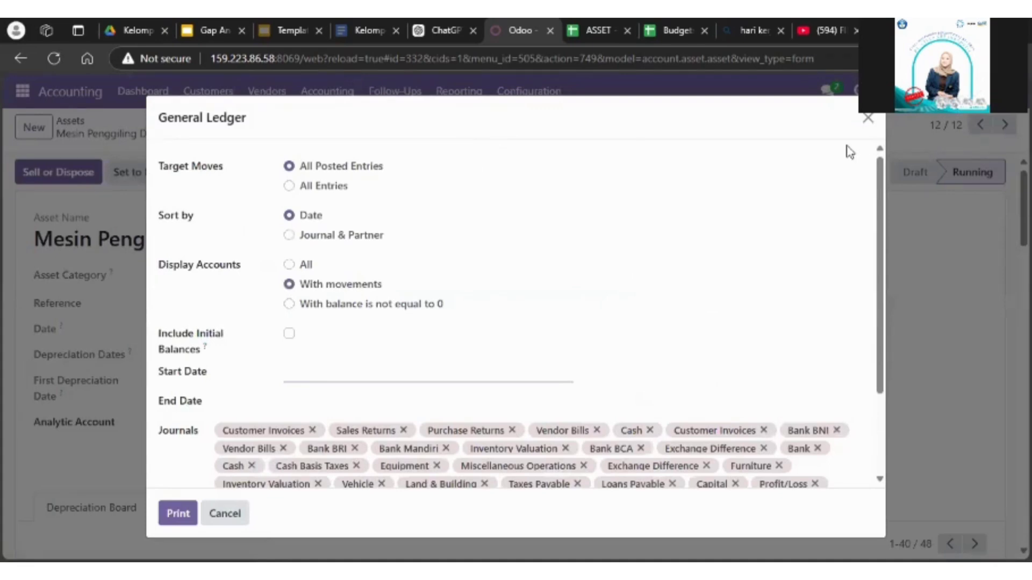
left_click(871, 129)
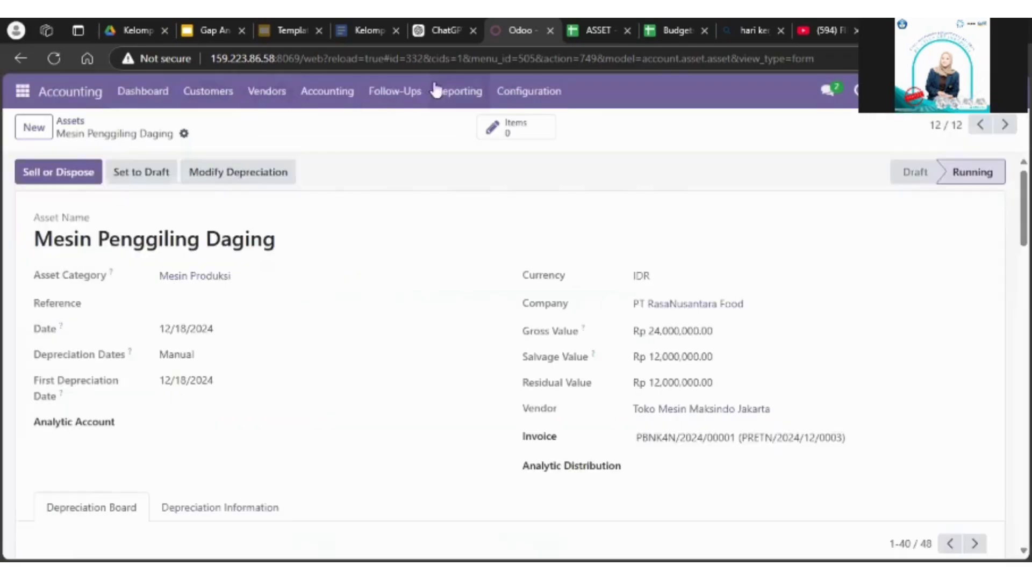
Step: Open the entry PRETN/2024/12/0003 from the posted journal entries
left_click(317, 92)
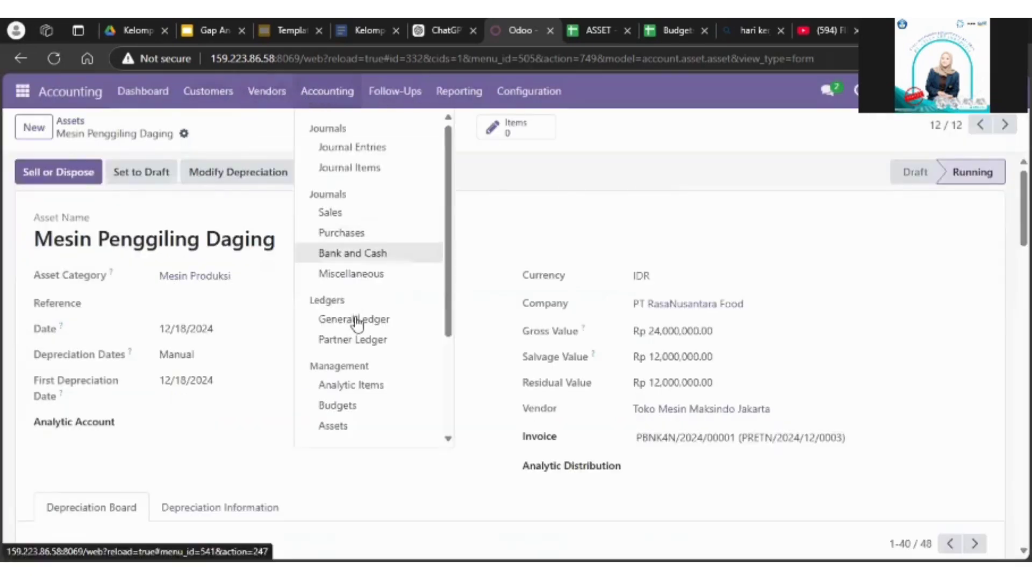
left_click(382, 147)
mouse_move(1023, 264)
left_mouse_down()
mouse_move(1023, 274)
mouse_move(1023, 263)
left_mouse_up()
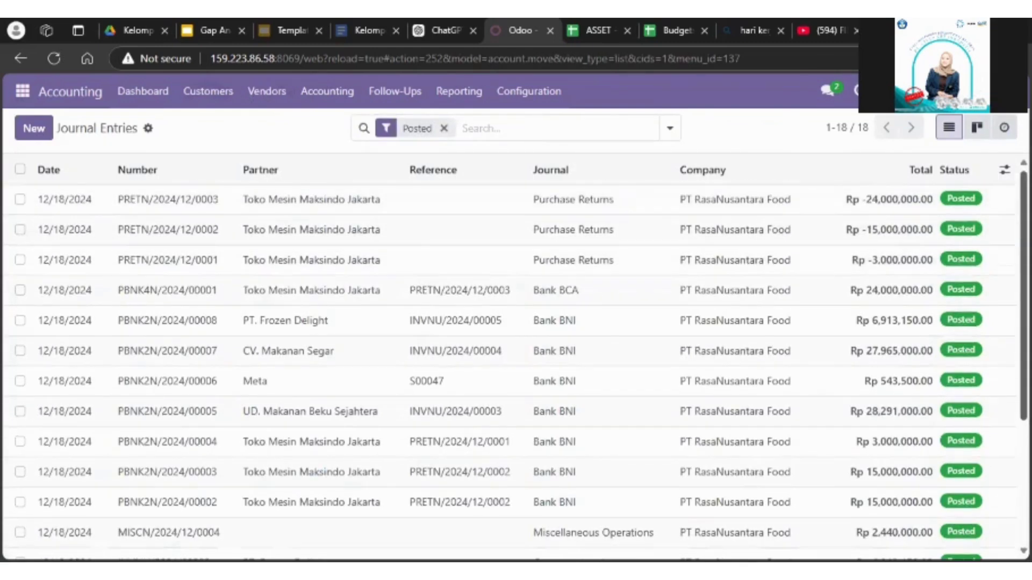
double_click(742, 194)
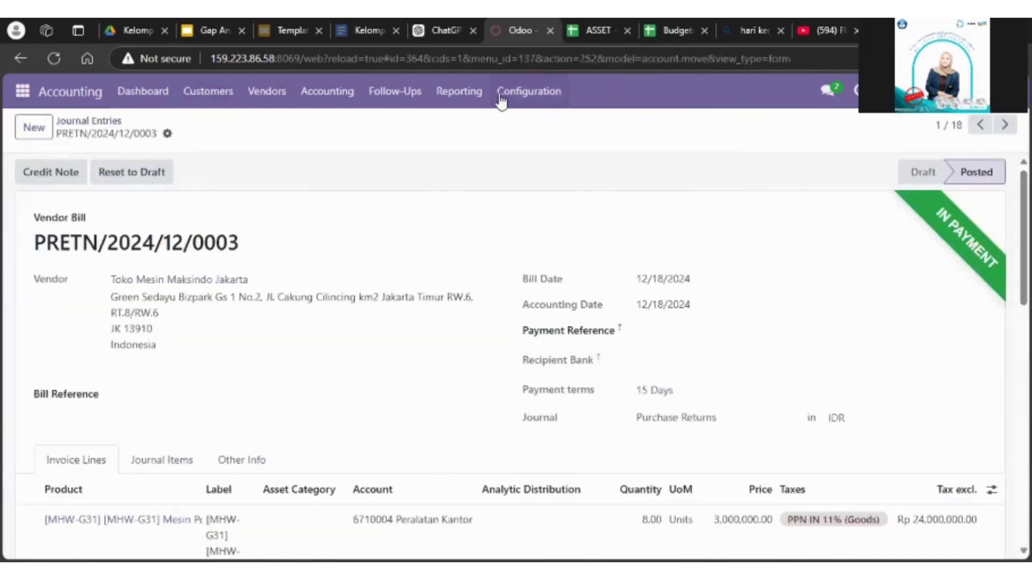
Step: Start a General Ledger report and remove every journal except Purchase Returns
left_click(520, 97)
mouse_move(458, 96)
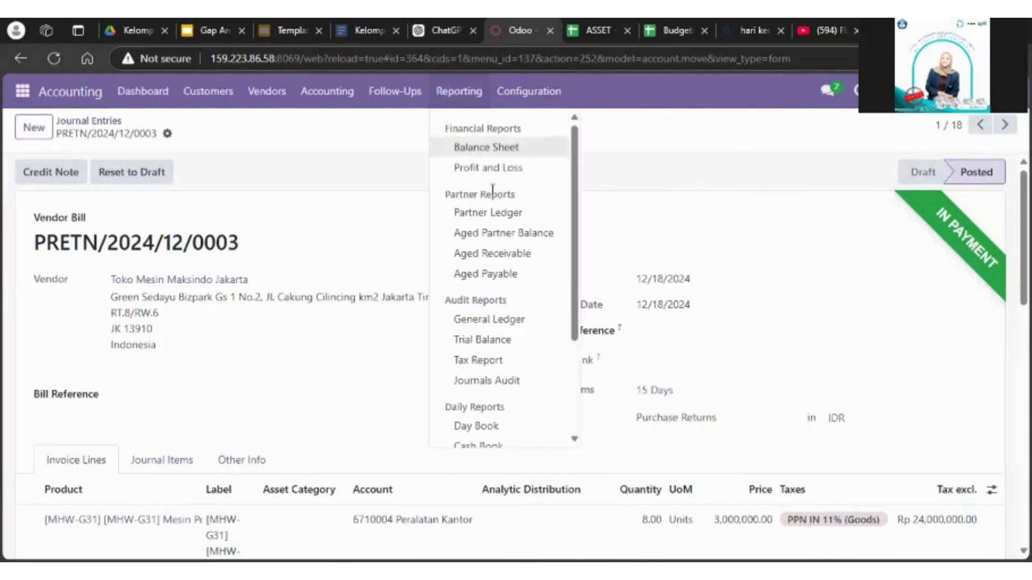
left_click(517, 321)
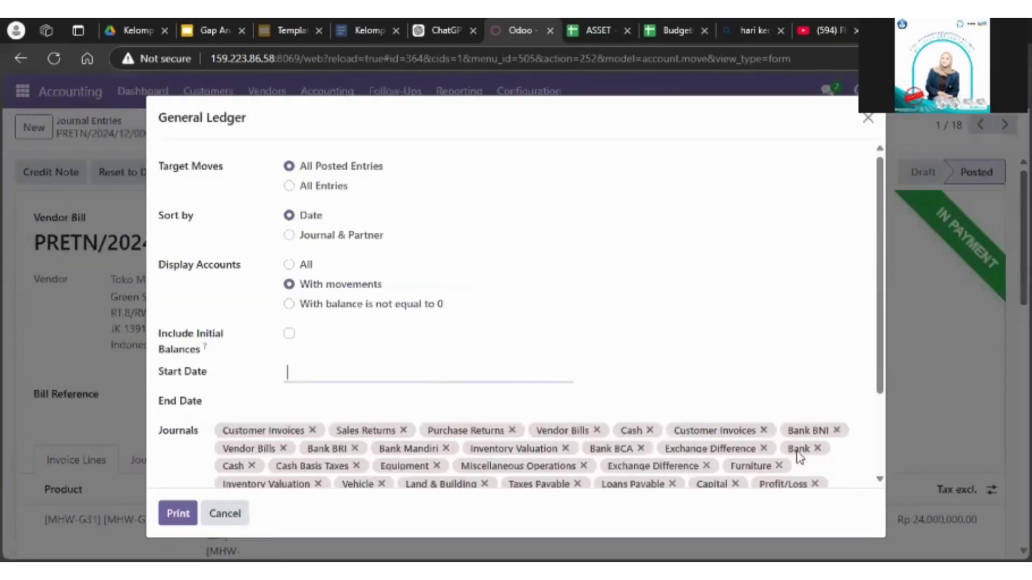
scroll(861, 461, "down", 3)
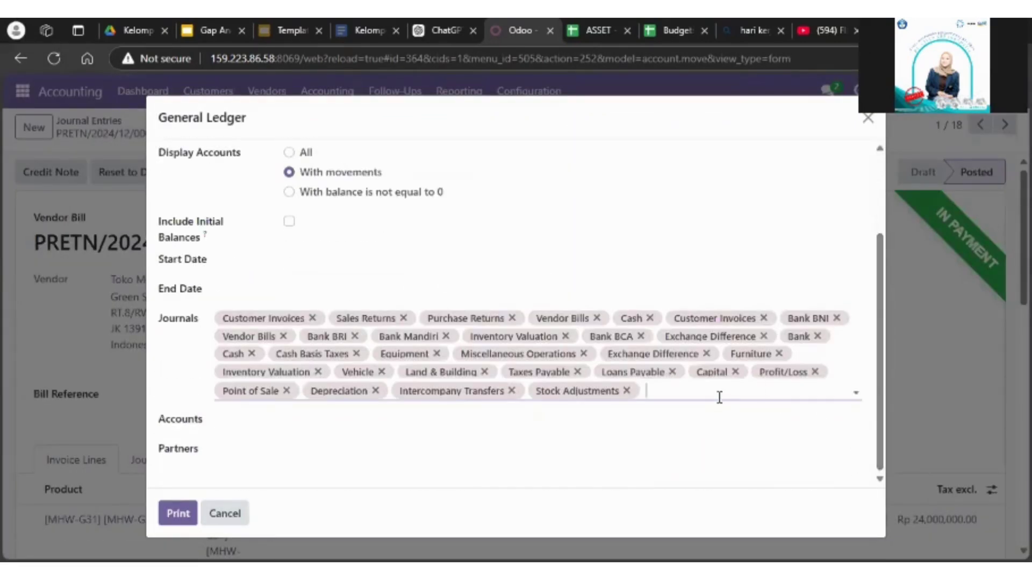
key("BackSpace")
key("BackSpace")
key("BackSpace")
key("BackSpace")
key("BackSpace")
key("BackSpace")
key("BackSpace")
key("BackSpace")
key("BackSpace")
key("BackSpace")
key("BackSpace")
key("BackSpace")
key("BackSpace")
key("BackSpace")
key("BackSpace")
key("BackSpace")
key("BackSpace")
key("BackSpace")
key("BackSpace")
key("BackSpace")
left_click(731, 256)
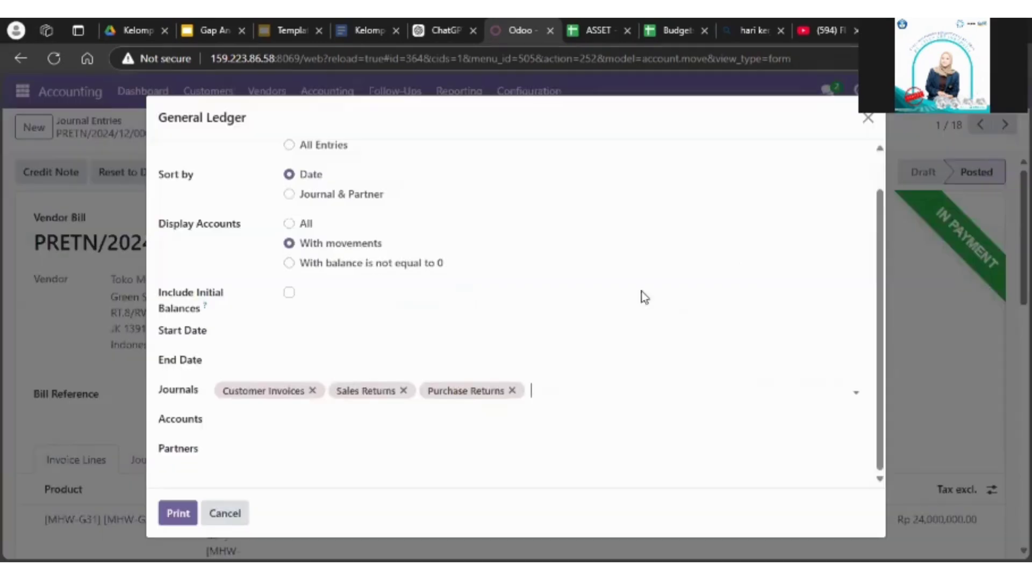
left_click(403, 391)
left_click(310, 392)
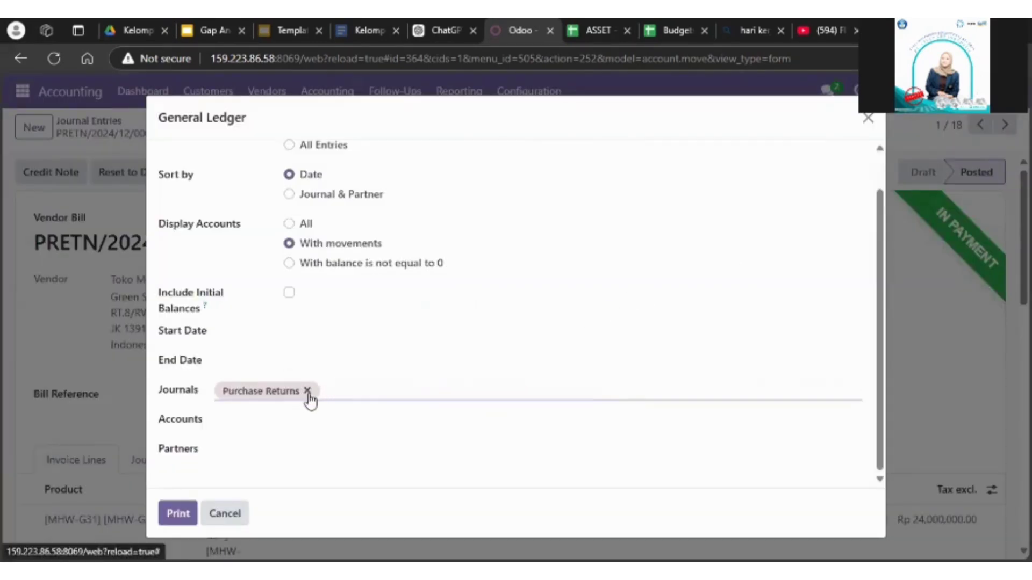
Step: Set the report's start and end dates to 12/18/2024 and print the general ledger
left_click(286, 335)
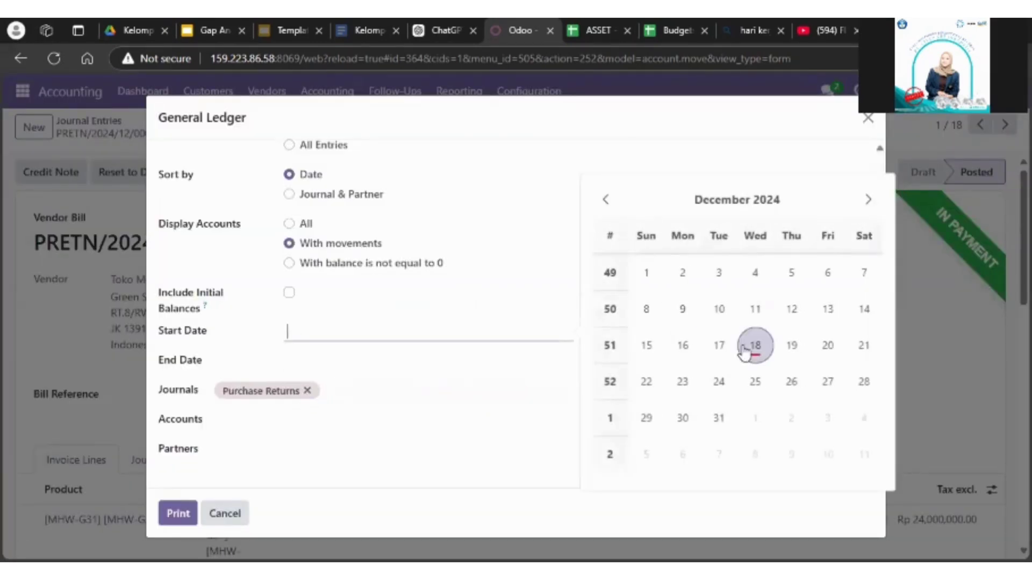
left_click(744, 349)
left_click(368, 364)
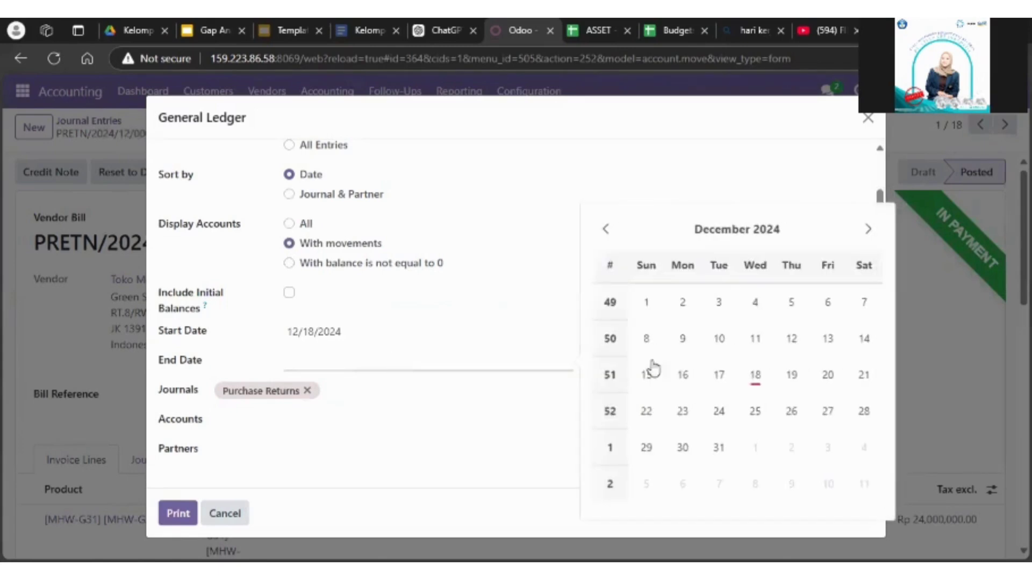
left_click(751, 376)
left_click(182, 516)
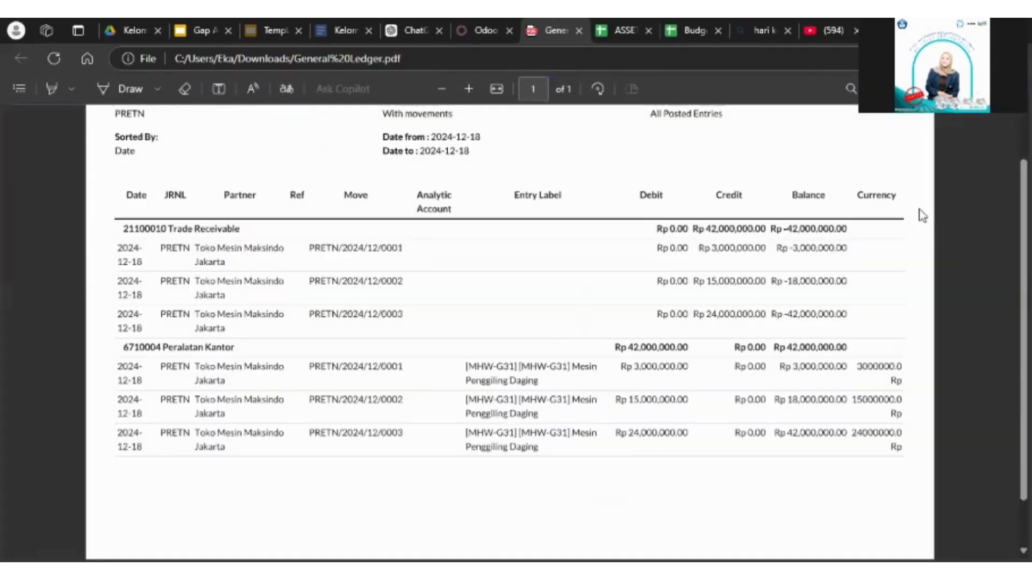
Step: Examine the Purchase Returns ledger's Trade Receivable and Peralatan Kantor entries, including their debits, credits and balances
scroll(509, 333, "up", 1)
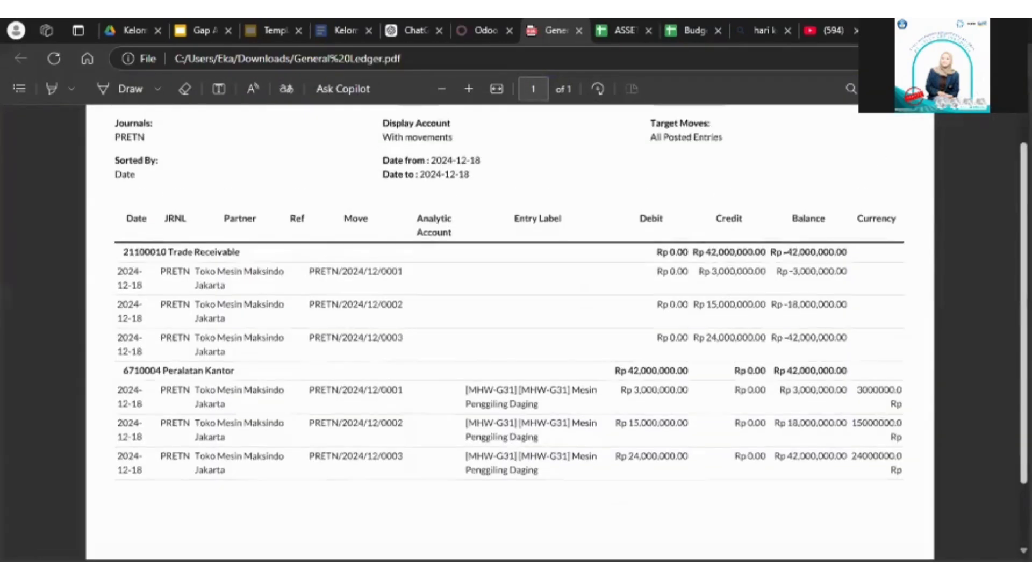
scroll(510, 333, "down", 1)
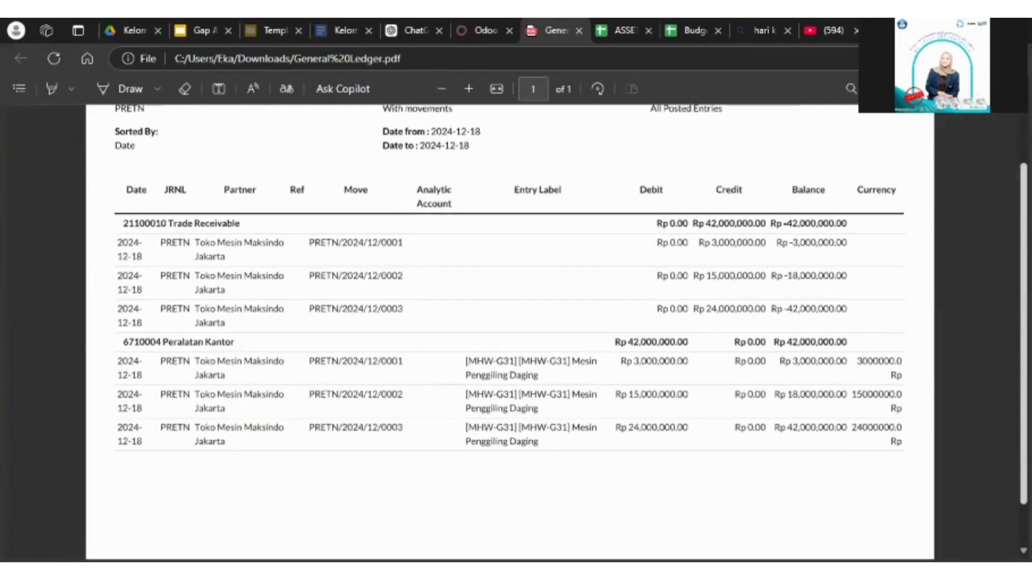
scroll(648, 180, "down", 1)
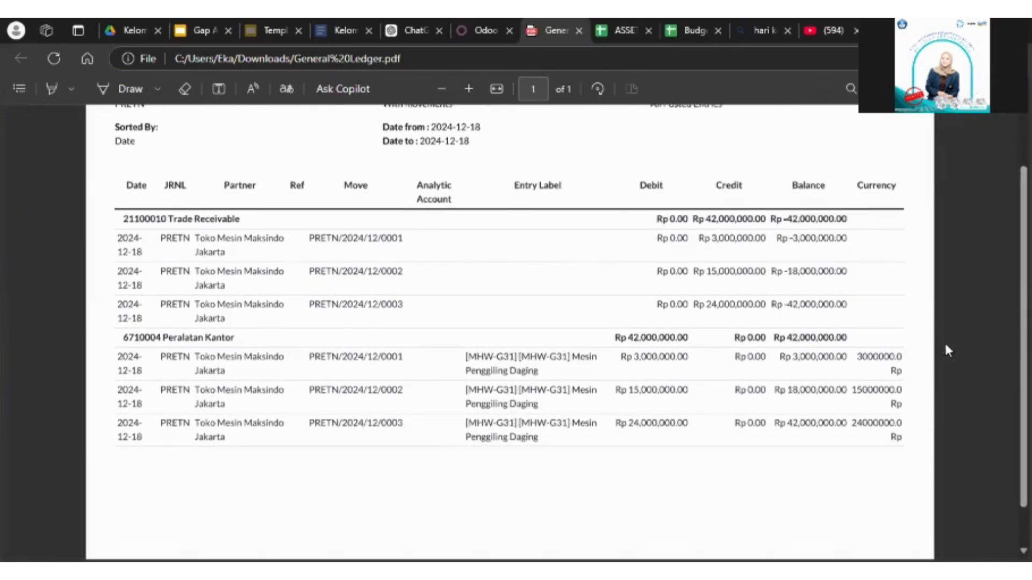
scroll(510, 333, "down", 2)
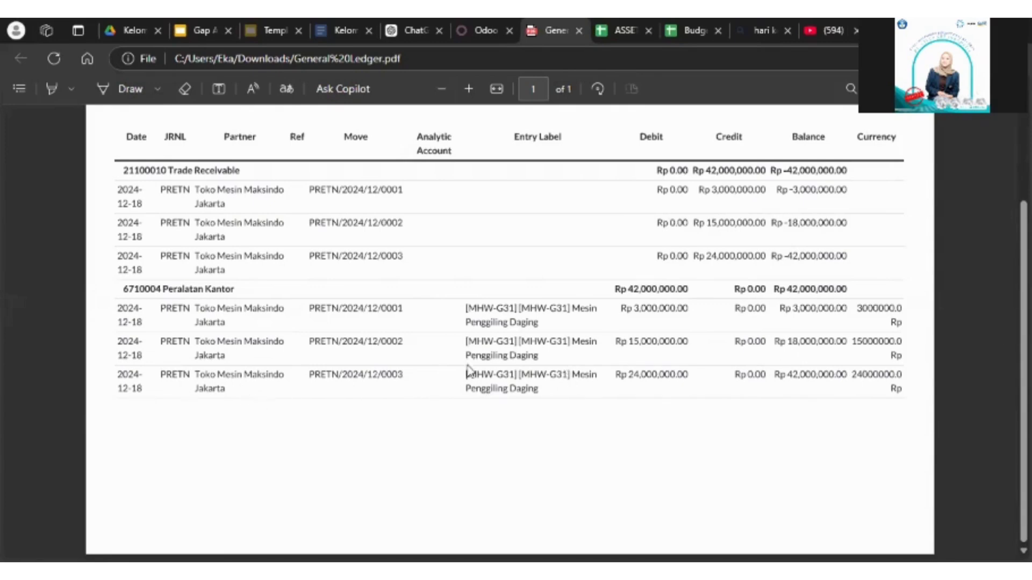
scroll(510, 334, "up", 1)
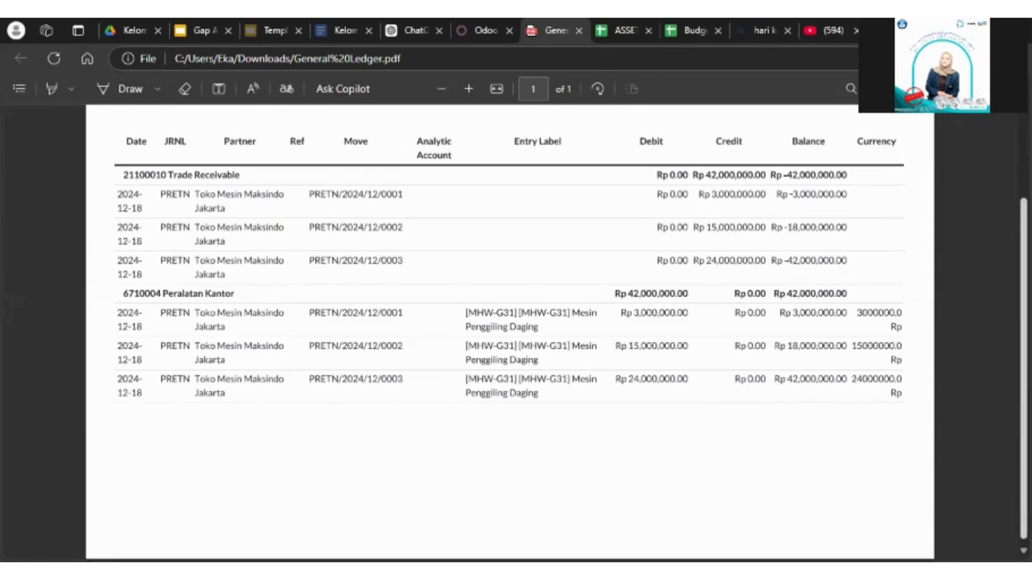
scroll(510, 333, "down", 1)
scroll(820, 384, "up", 3)
scroll(821, 384, "down", 1)
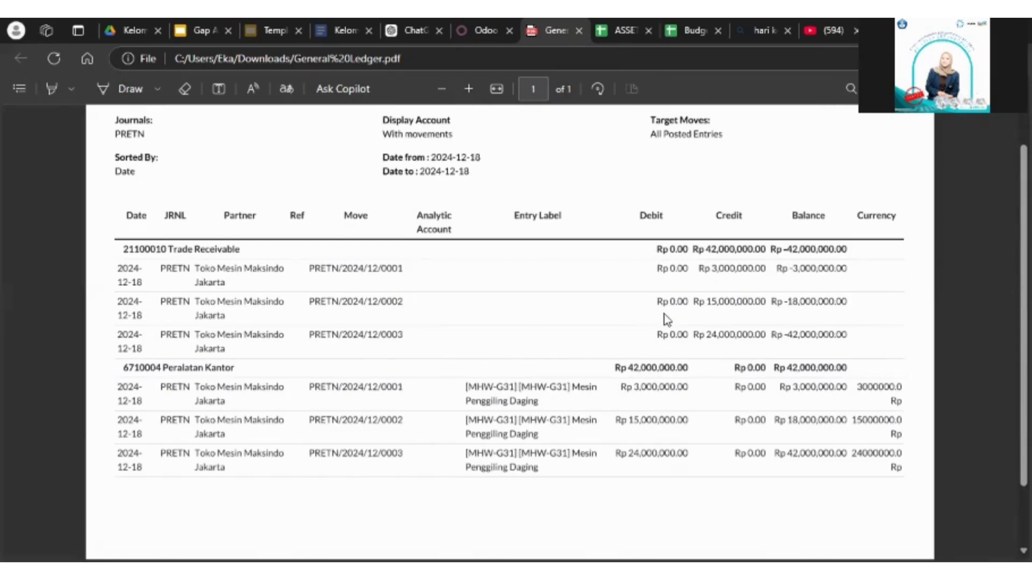
Step: Close the printed ledger, replace the report's journal with Customer Invoices, and print the general ledger again
left_click(578, 30)
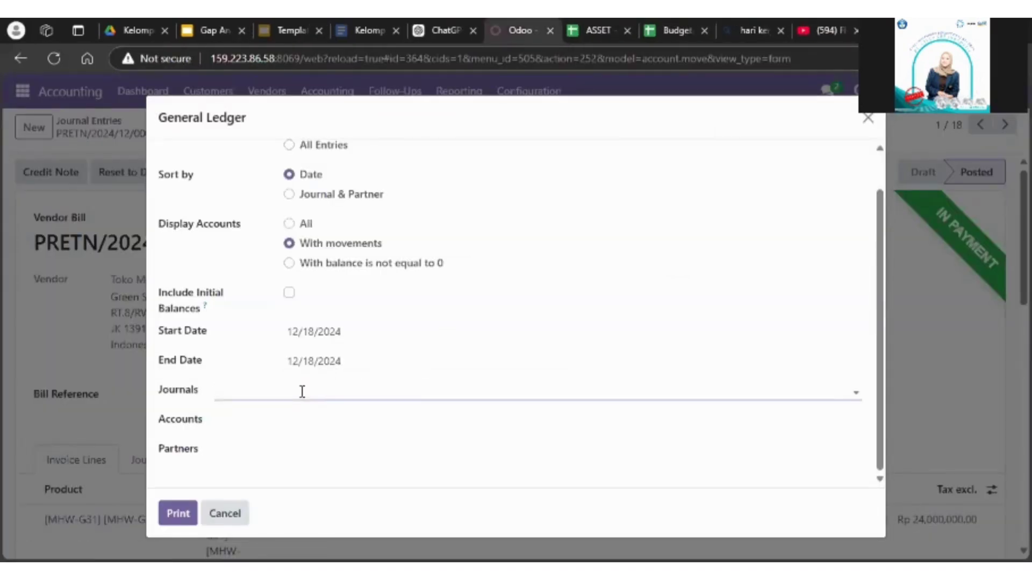
left_click(270, 395)
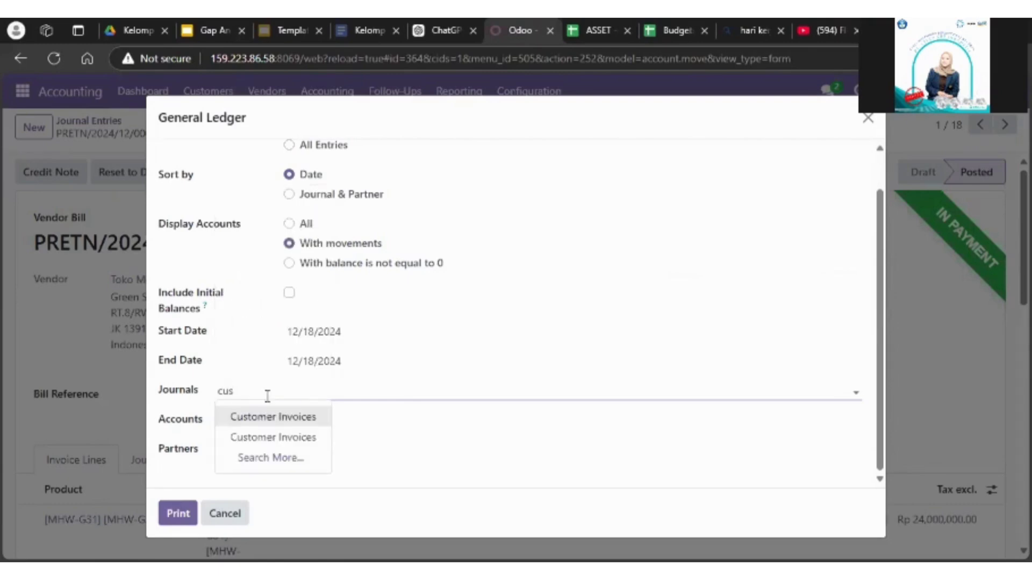
left_click(279, 418)
left_click(178, 523)
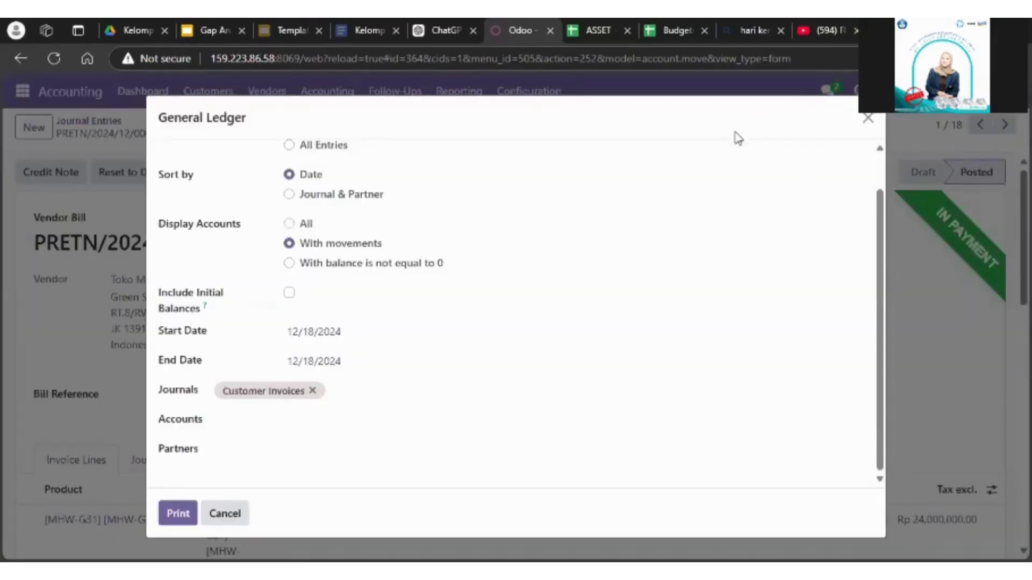
scroll(509, 333, "down", 5)
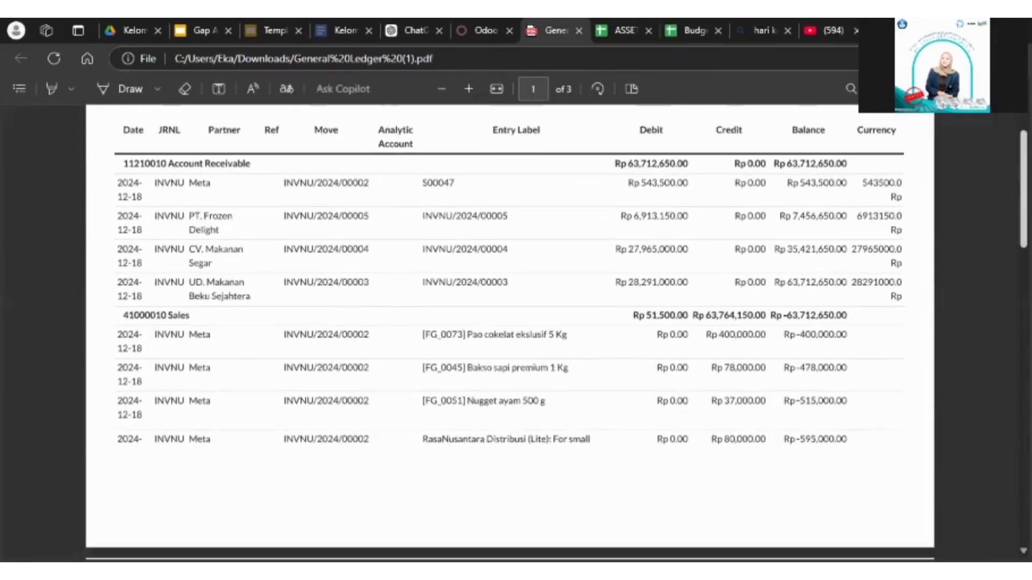
Step: Examine the Customer Invoices ledger's Account Receivable and Sales entries, including their debits, credits and balances
scroll(510, 333, "up", 1)
scroll(510, 333, "down", 1)
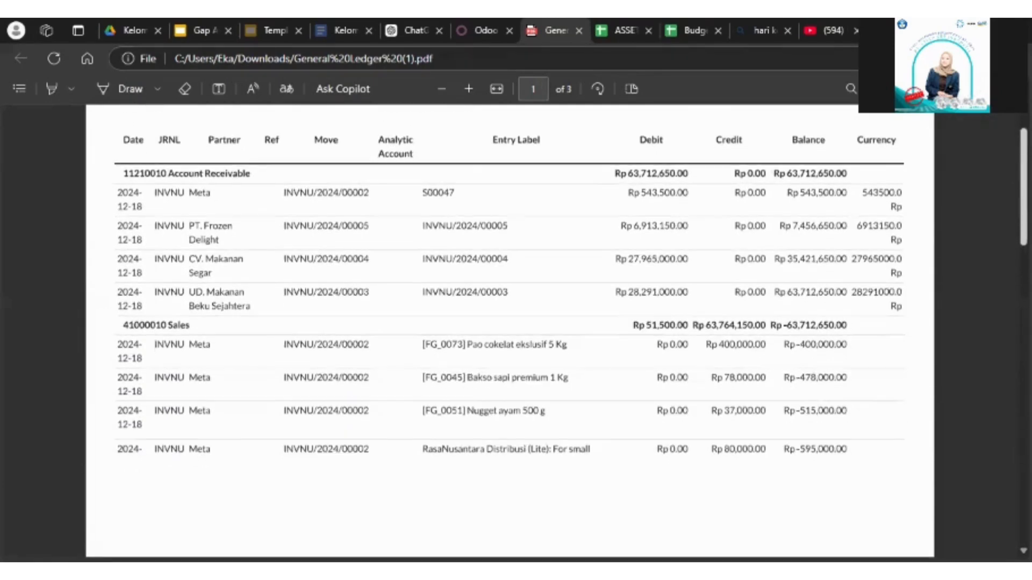
scroll(620, 274, "up", 1)
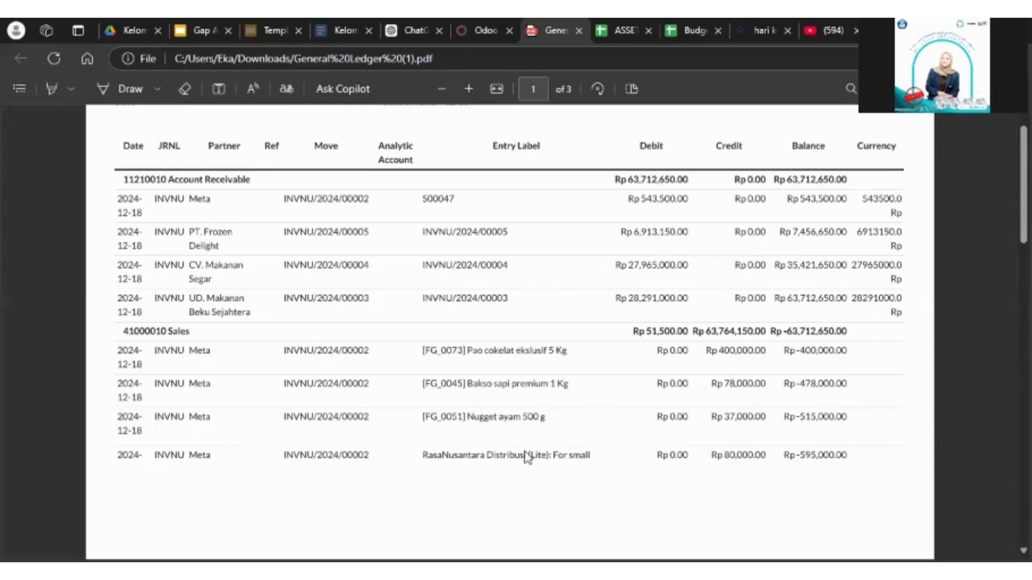
scroll(509, 333, "down", 1)
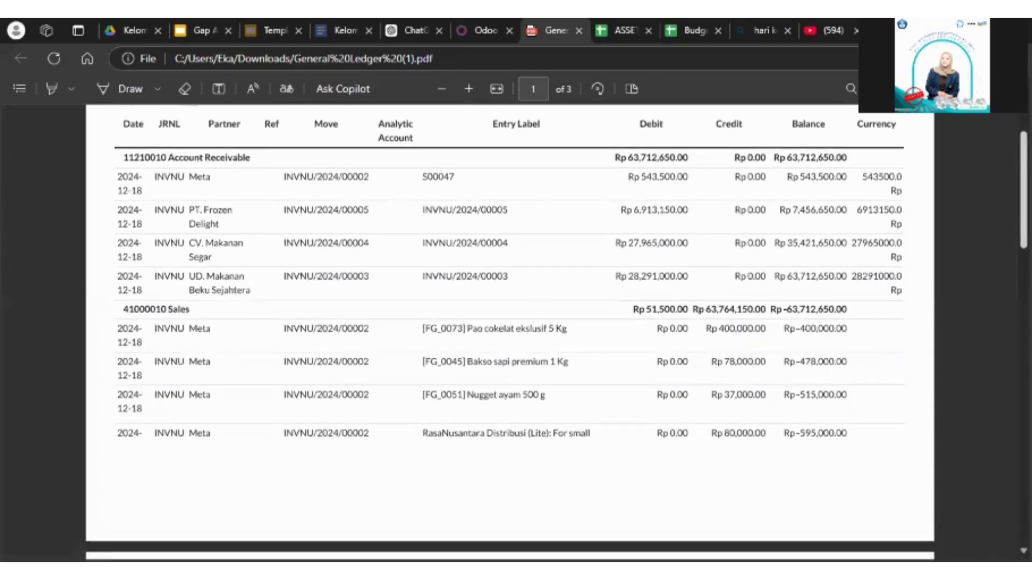
scroll(510, 334, "up", 1)
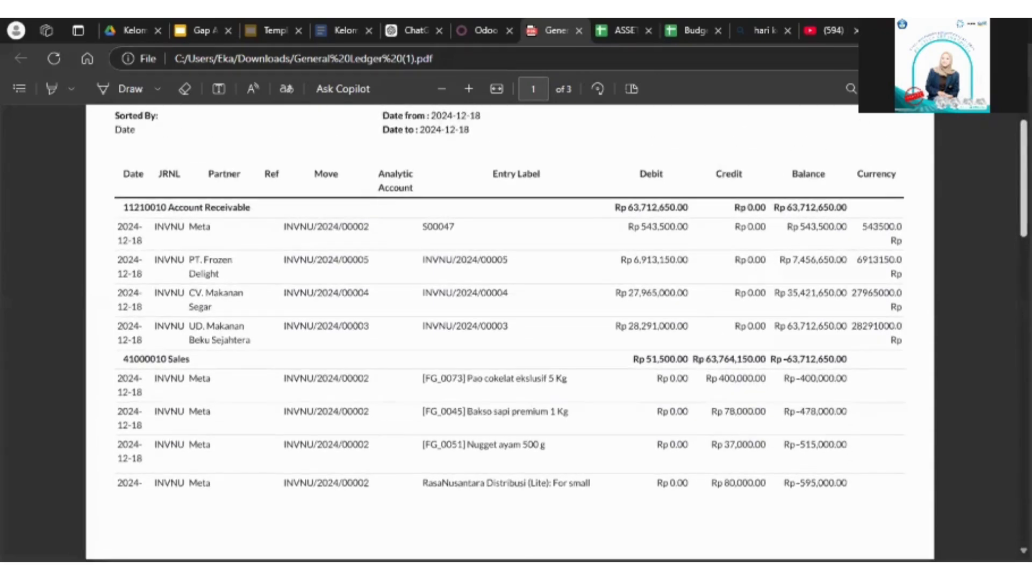
scroll(509, 334, "down", 1)
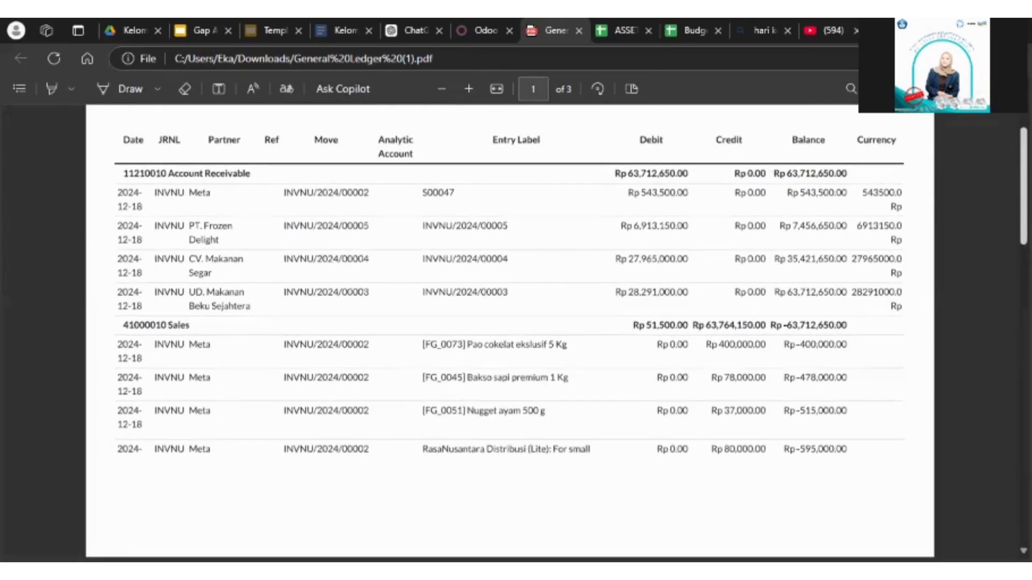
scroll(509, 333, "up", 2)
Step: Close the printed ledger and the General Ledger report dialog, and open the Journal Entries list
left_click(578, 30)
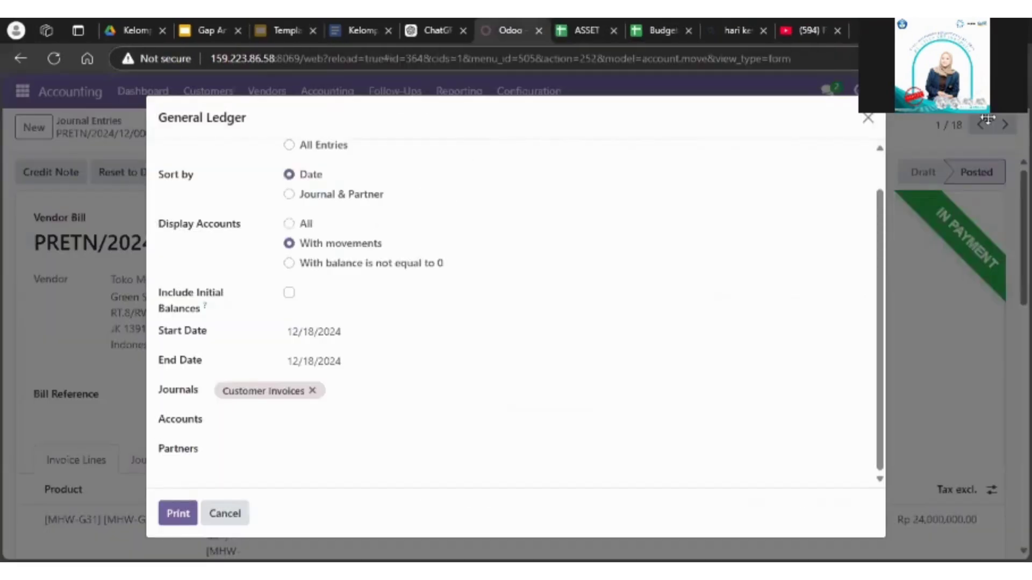
left_click(868, 118)
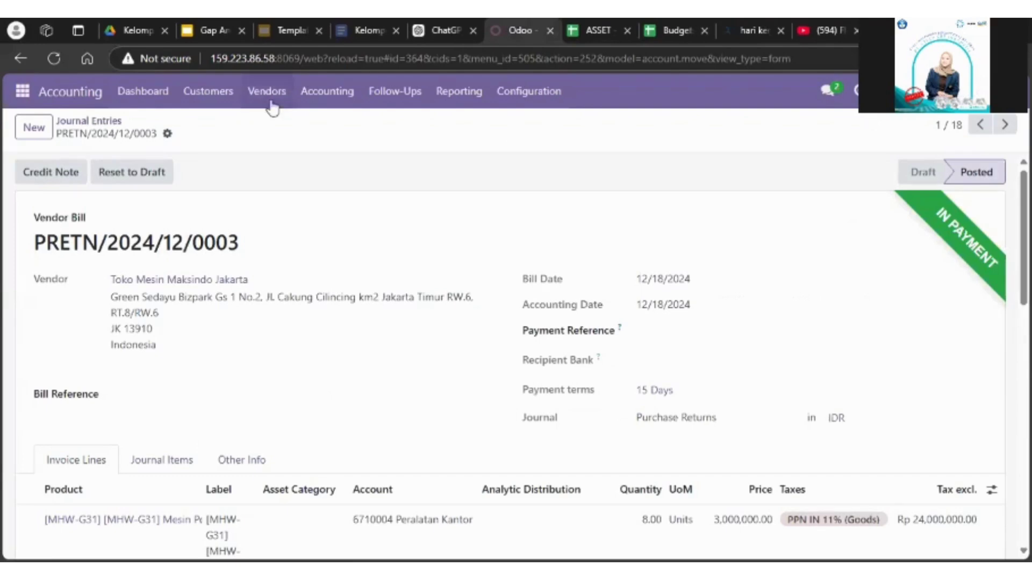
left_click(143, 92)
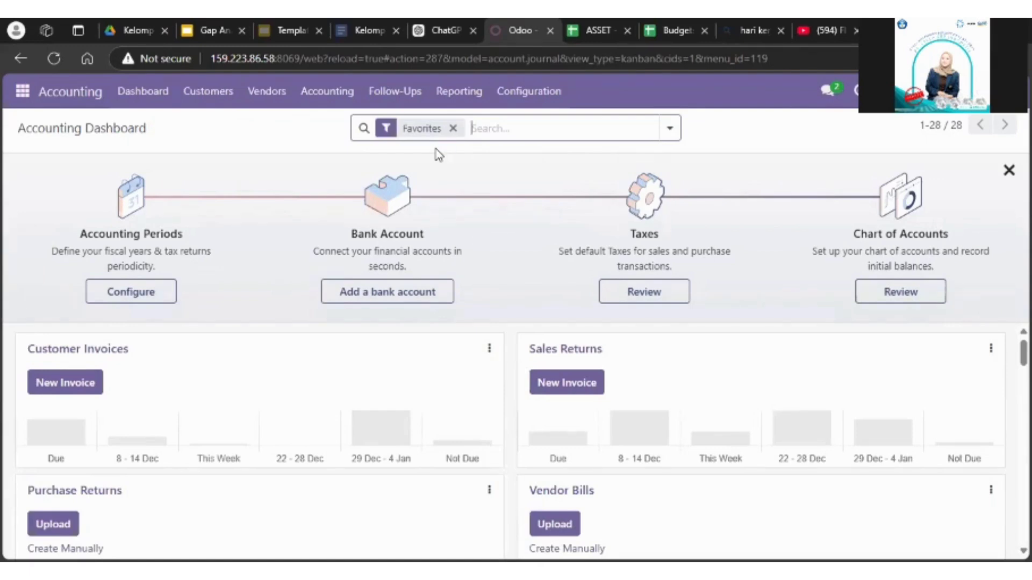
left_click(314, 102)
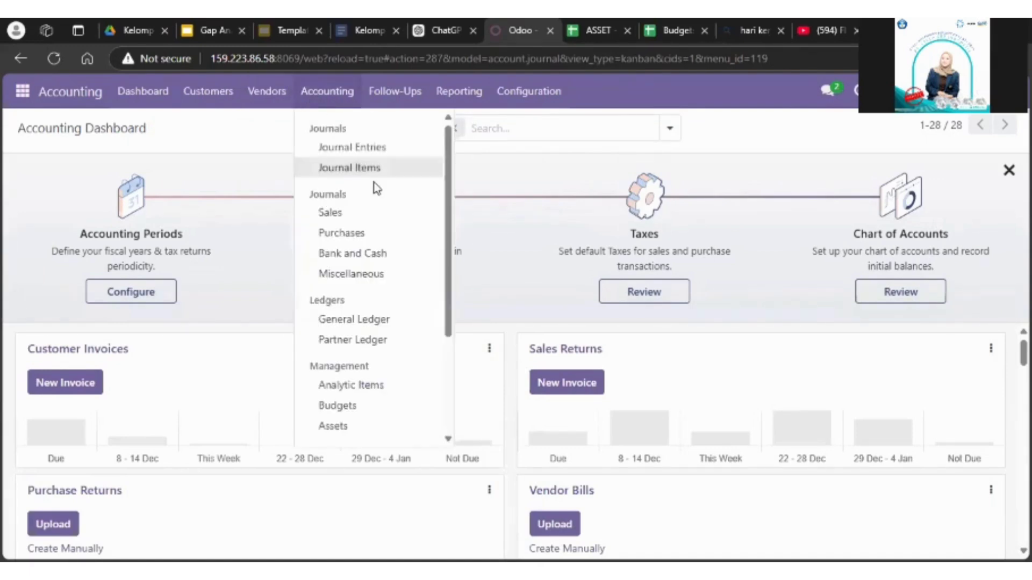
left_click(372, 160)
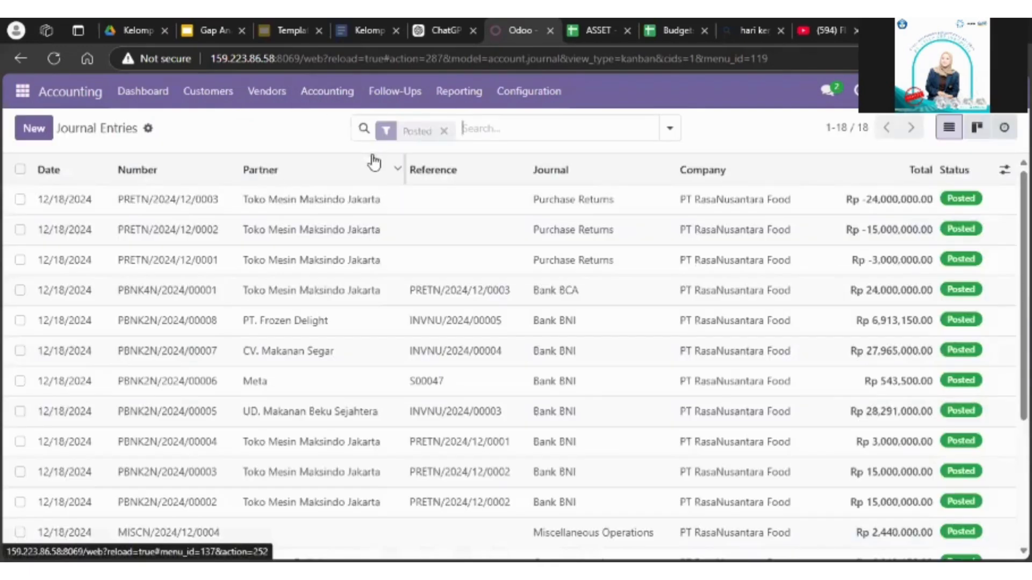
Step: Create a new journal entry in the Miscellaneous Operations journal with the reference "Gaji Karyawan"
left_click(34, 129)
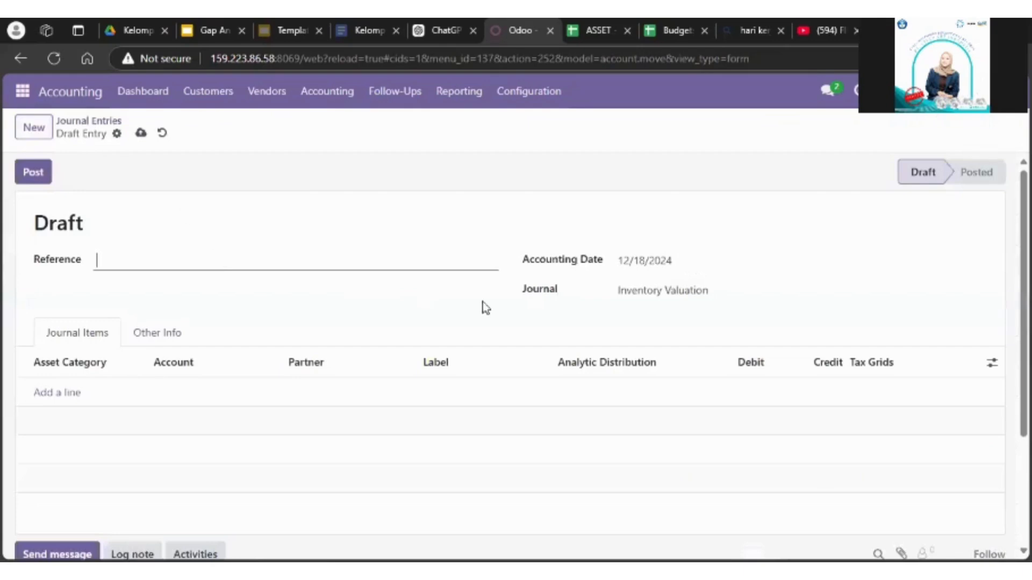
left_click(651, 289)
left_click(690, 407)
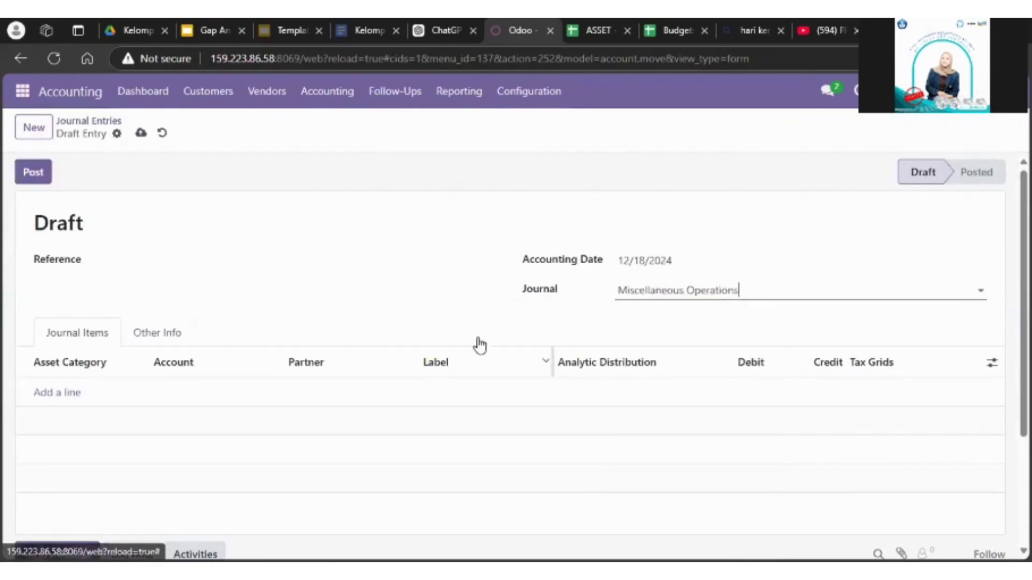
left_click(158, 267)
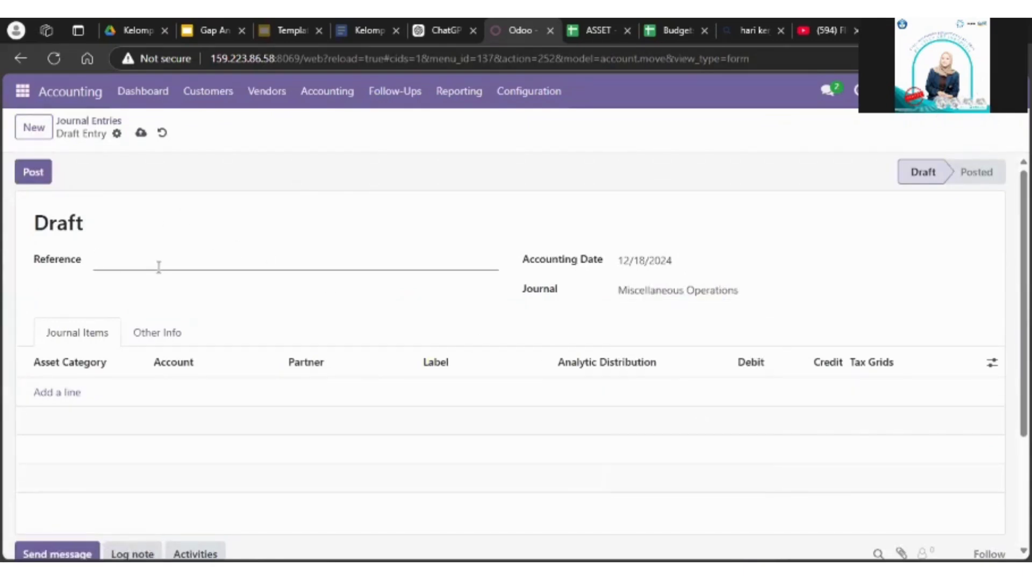
type("Gaji Karyawan")
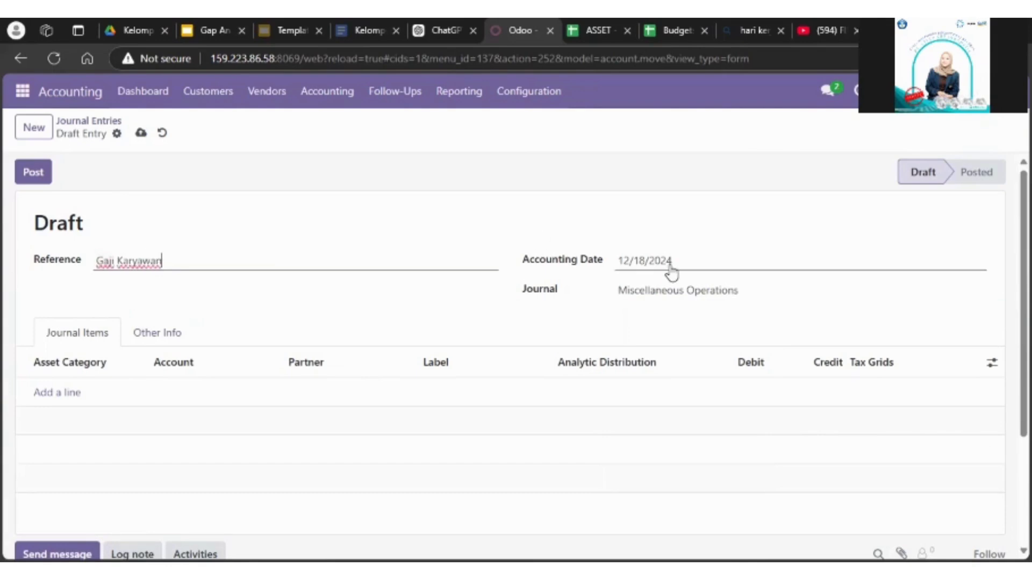
Step: Add a first journal item using the account 21210010 Tax Payable Pph 21
left_click(63, 394)
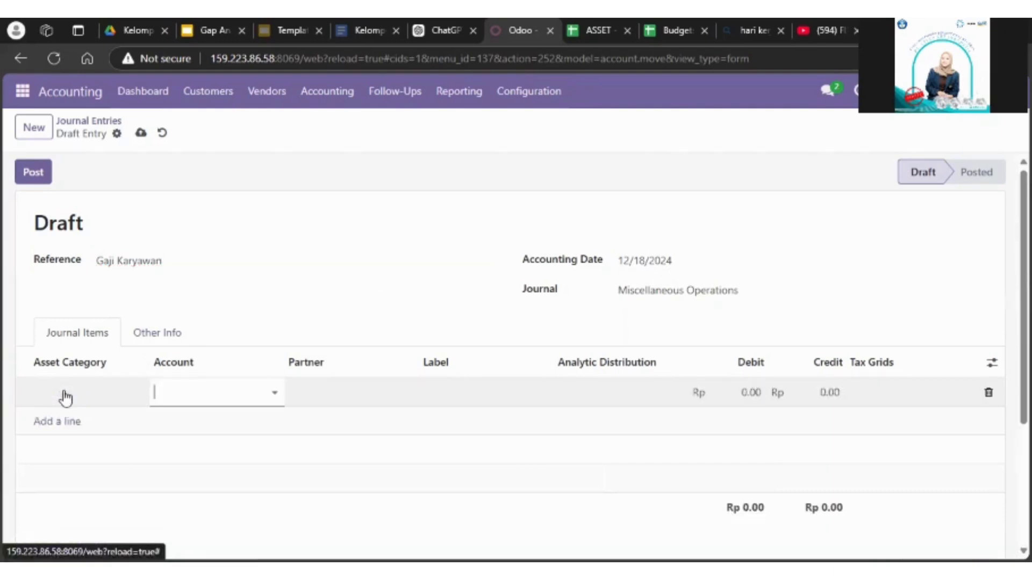
left_click(224, 394)
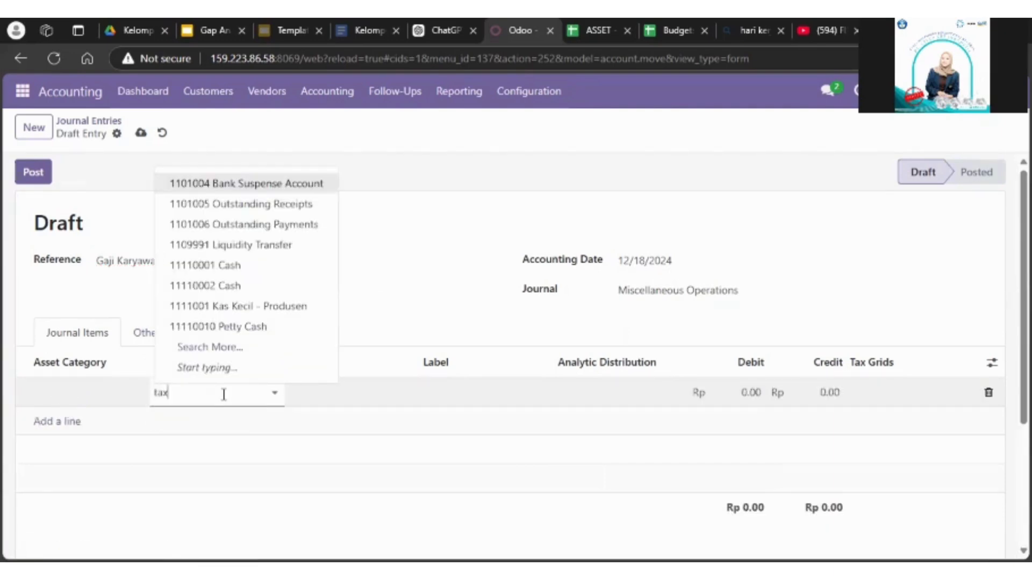
type("tax")
left_click(265, 309)
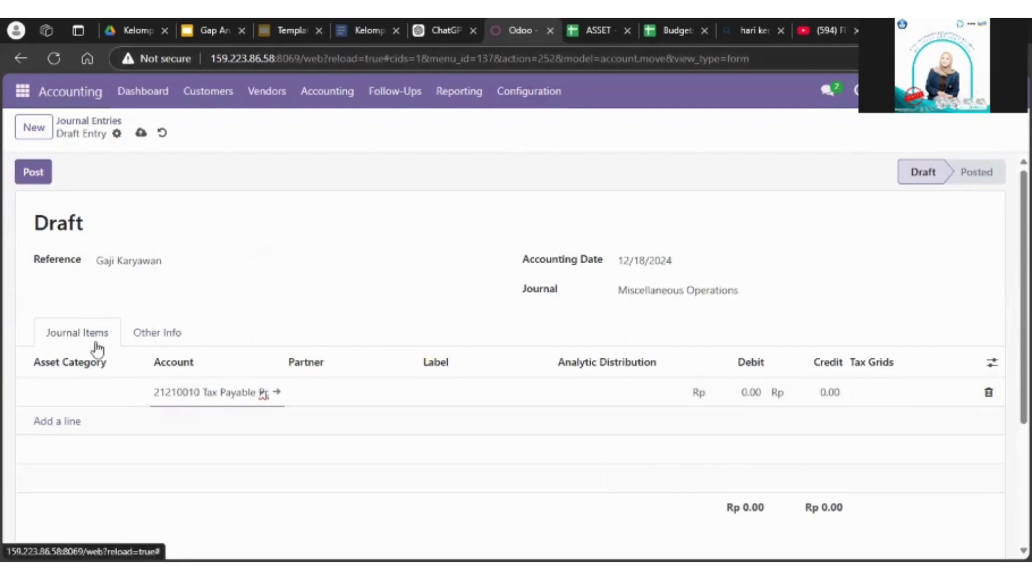
Step: Add a second journal item using the account 11120004 Bank
left_click(65, 423)
left_click(191, 414)
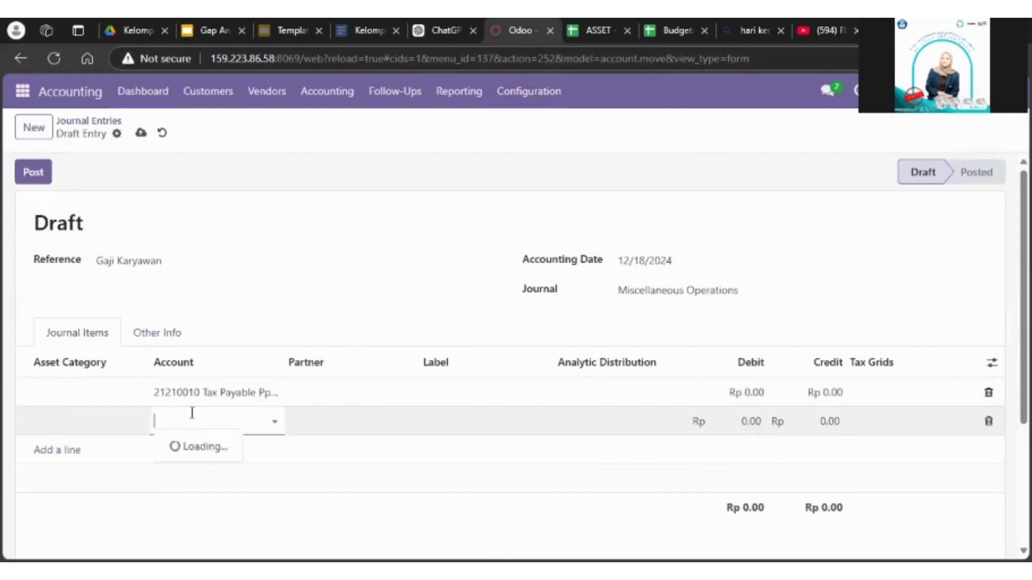
type("bank")
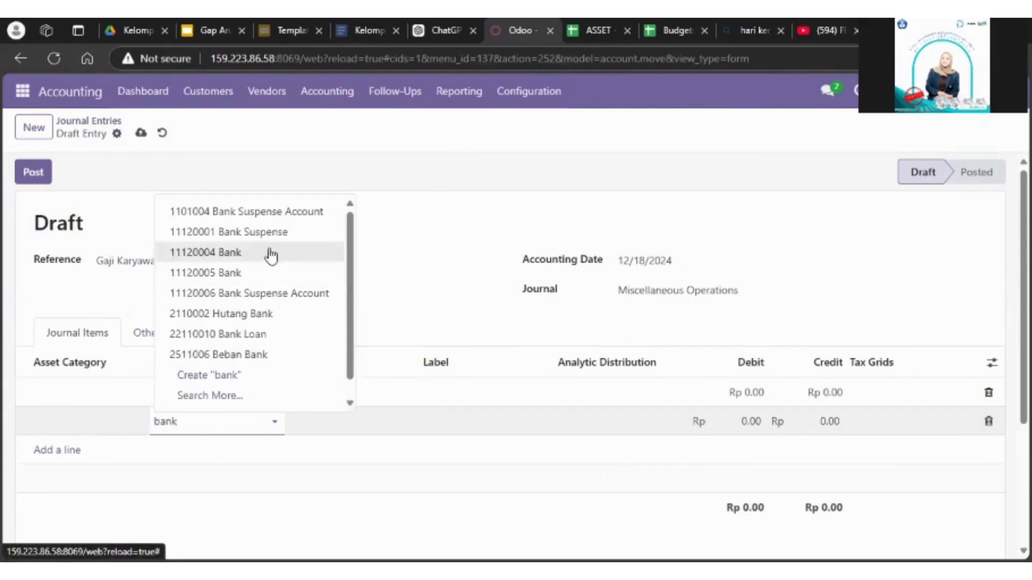
left_click(270, 253)
left_click(65, 454)
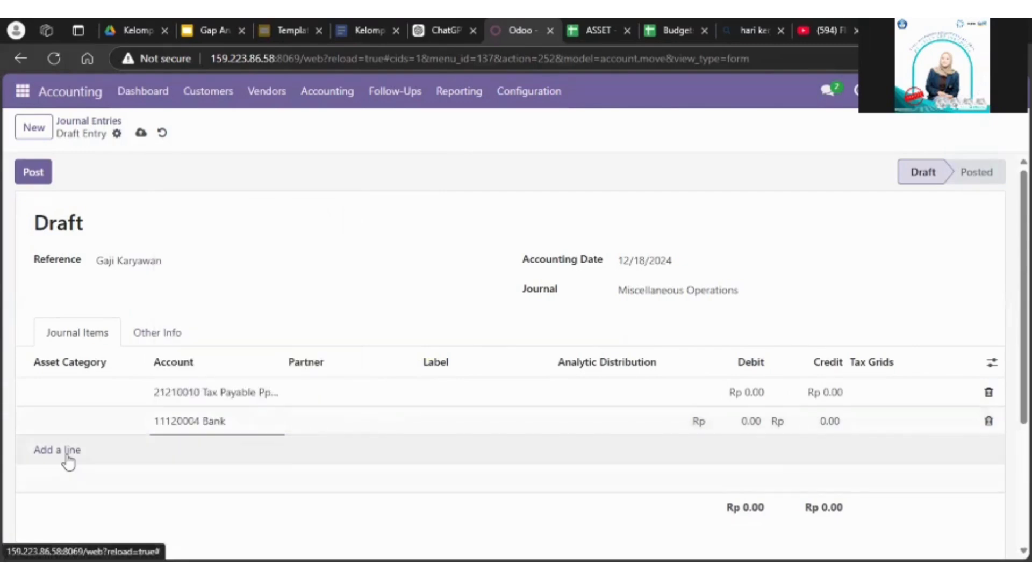
Step: Replace the first journal item's account with 6110001 Gaji Karyawan
left_click(223, 392)
key("BackSpace")
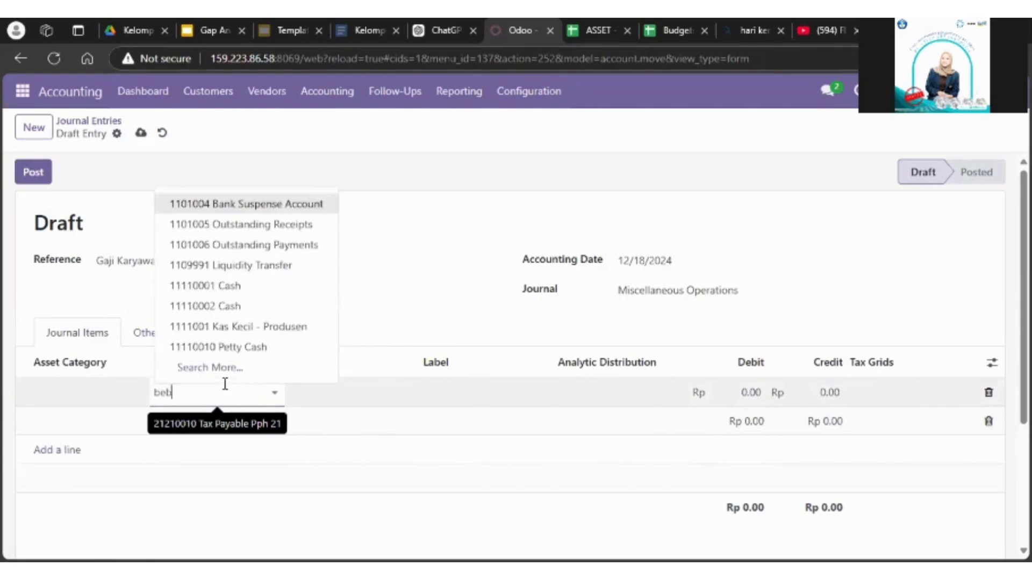
type("gaji")
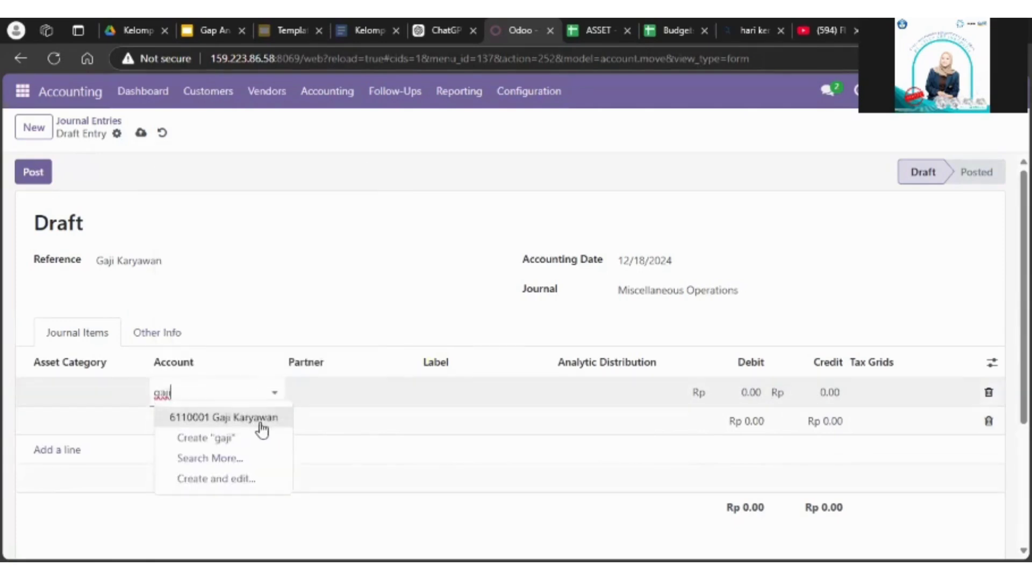
left_click(260, 425)
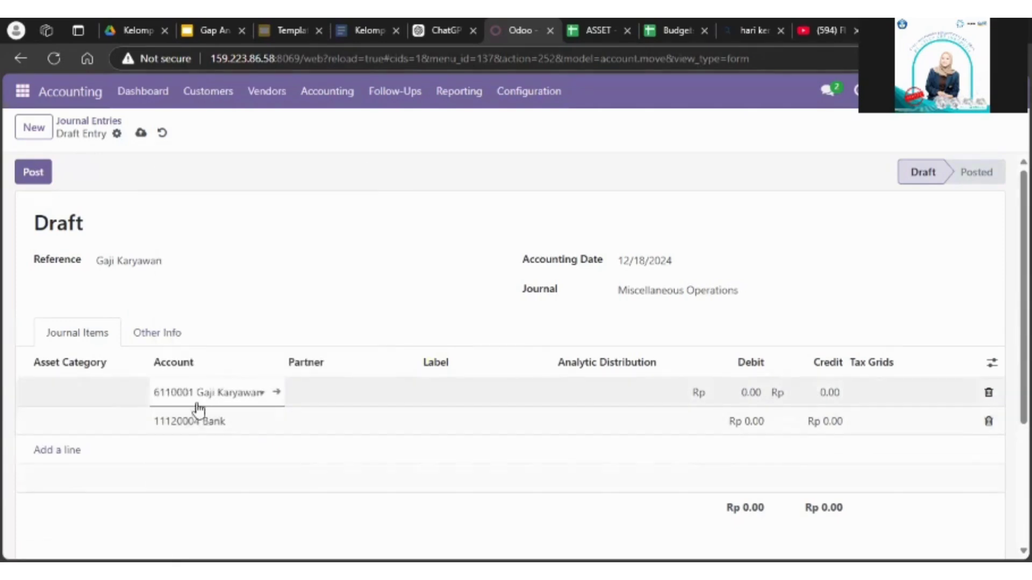
Step: Add a third journal item using the account 21210010 Tax Payable Pph 21
left_click(68, 454)
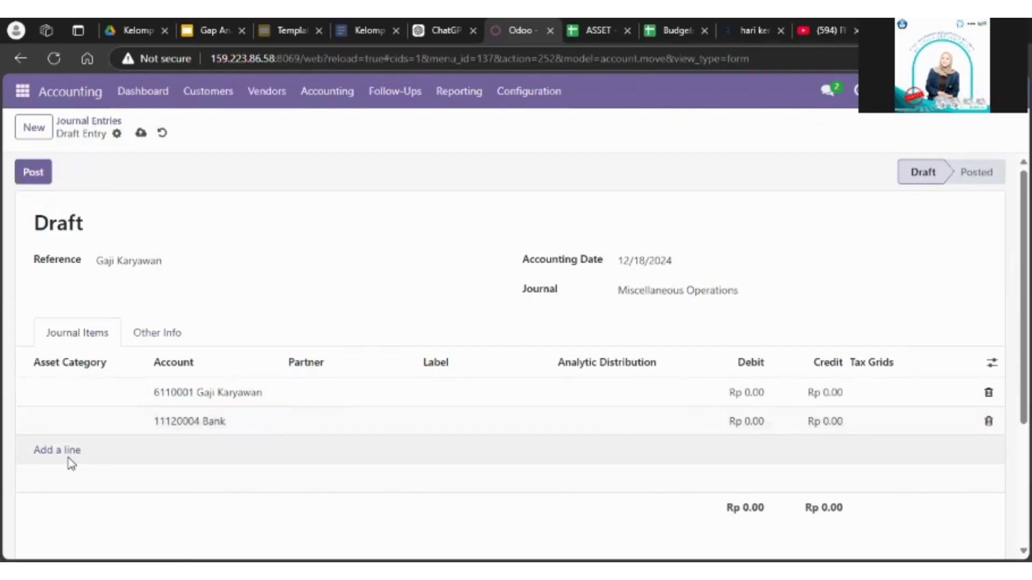
left_click(204, 455)
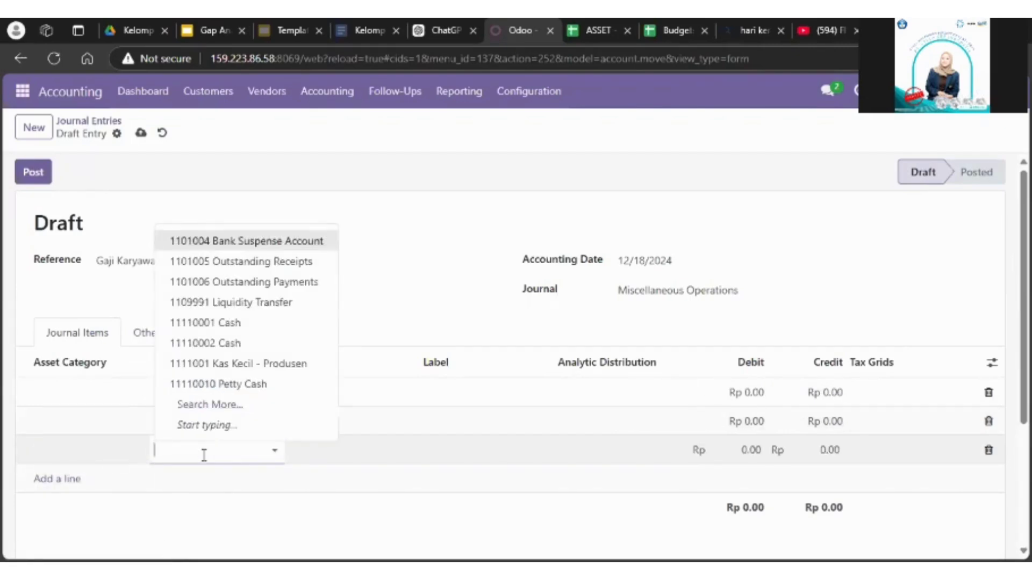
left_click(249, 362)
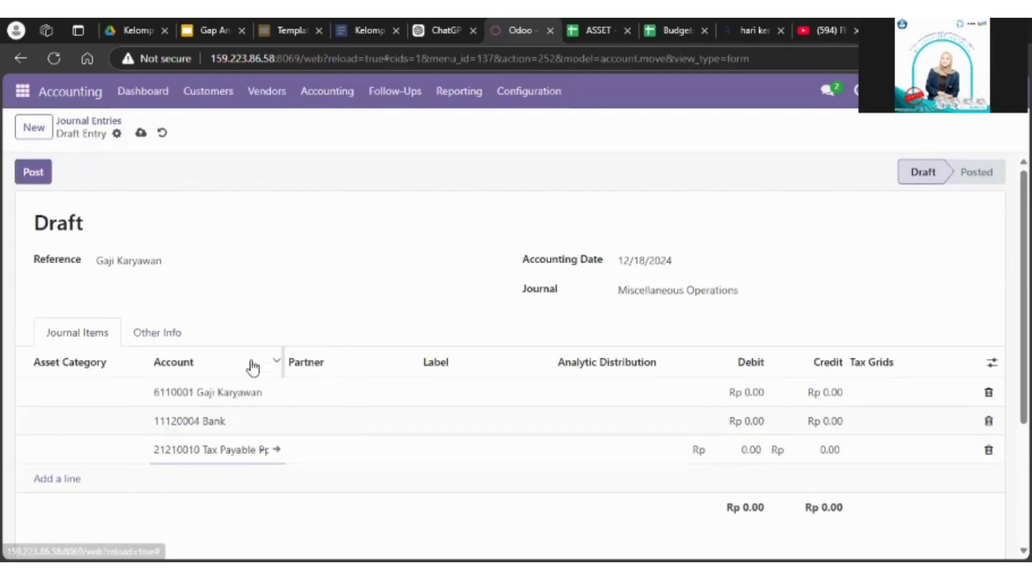
Step: Set the debit of the Gaji Karyawan line to Rp 10,000,000
left_click(755, 392)
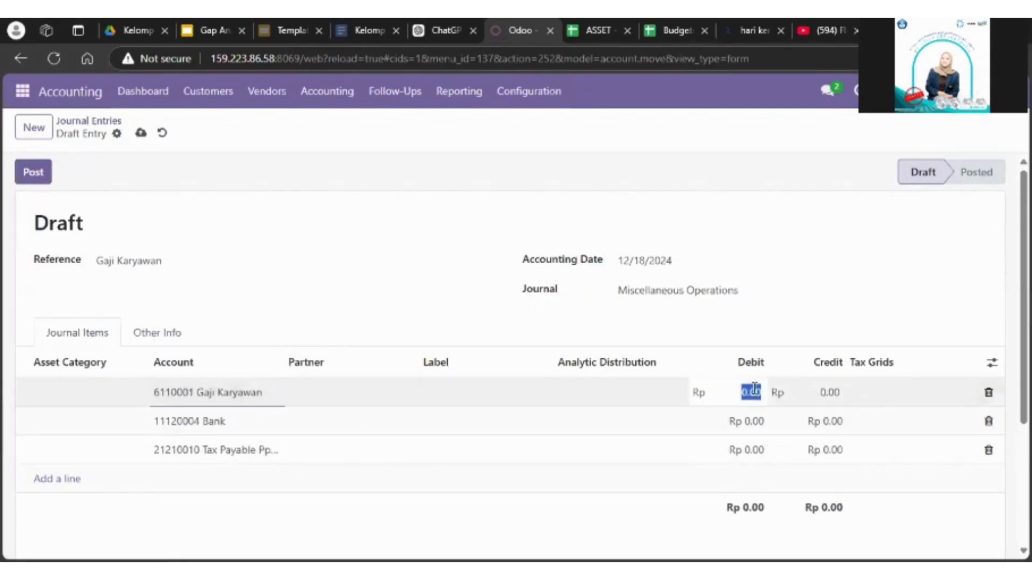
type("1000000")
left_click(801, 316)
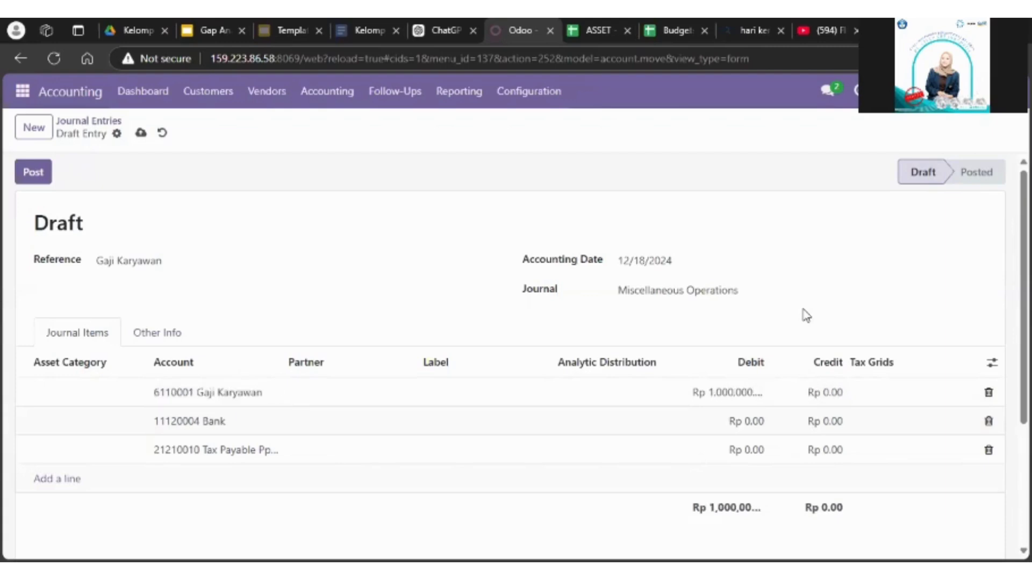
left_click(723, 392)
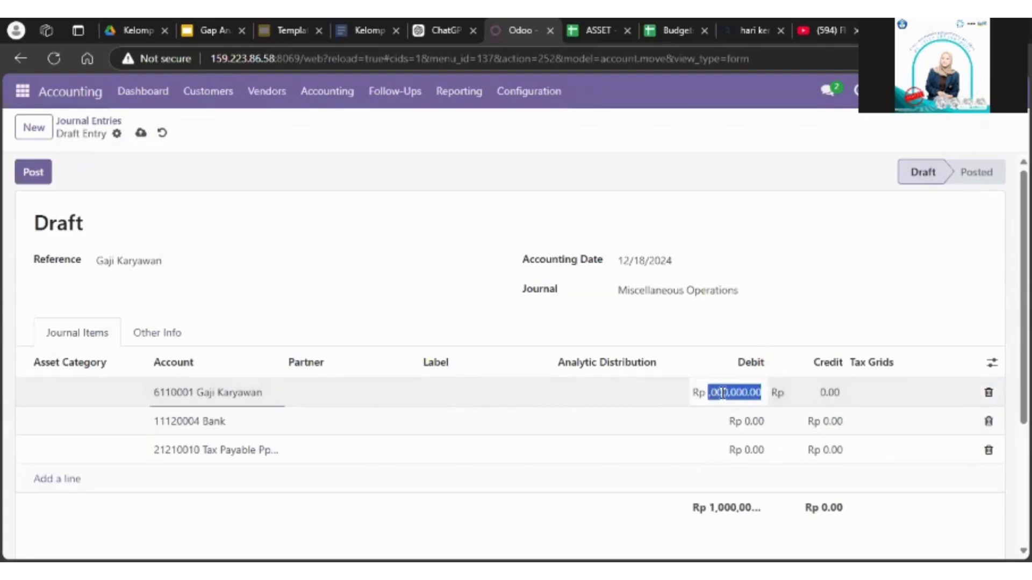
left_click(722, 393)
Step: Set the credit of the Bank line to Rp 9,500,000
left_click(746, 423)
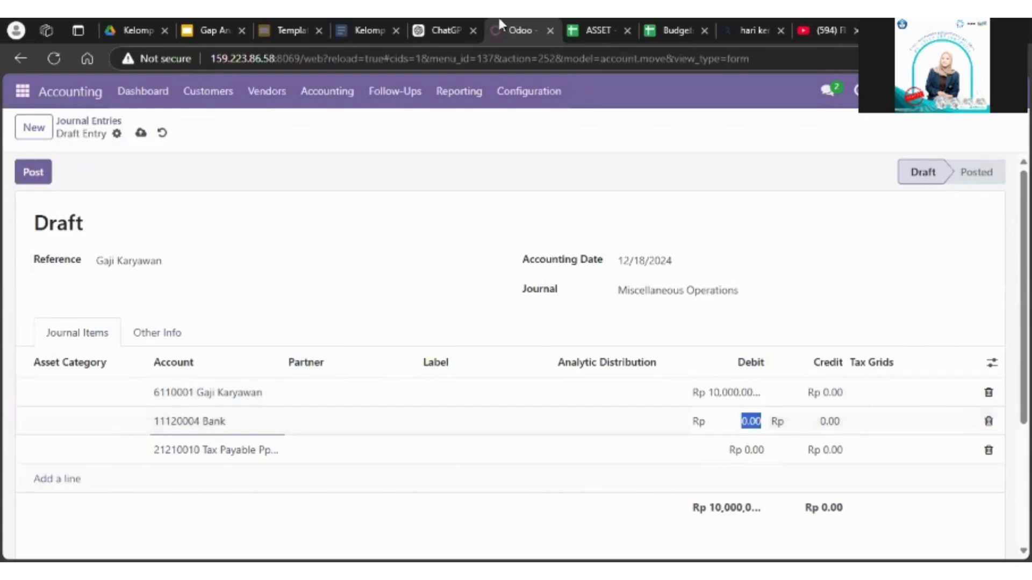
left_click(833, 421)
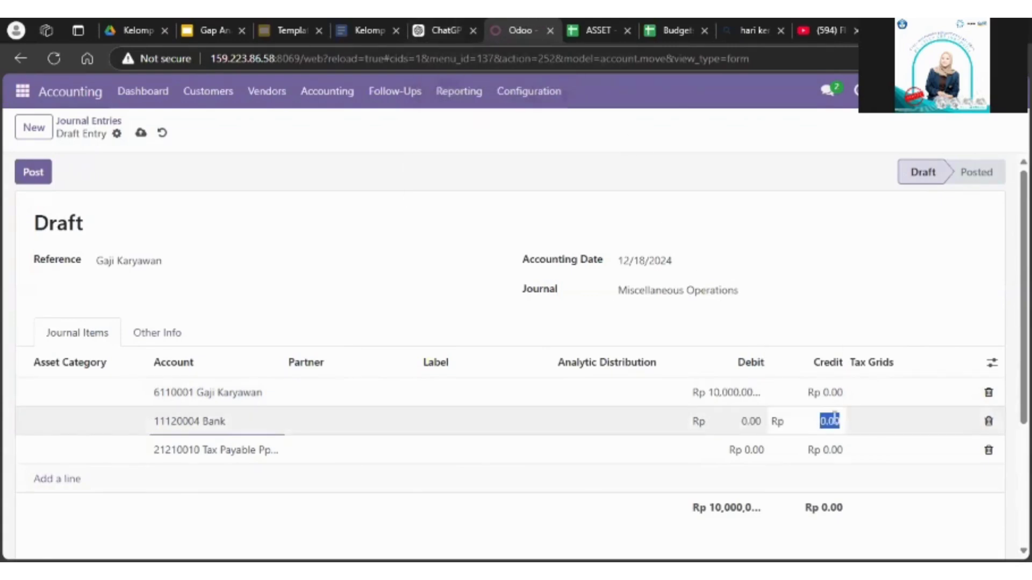
type("9")
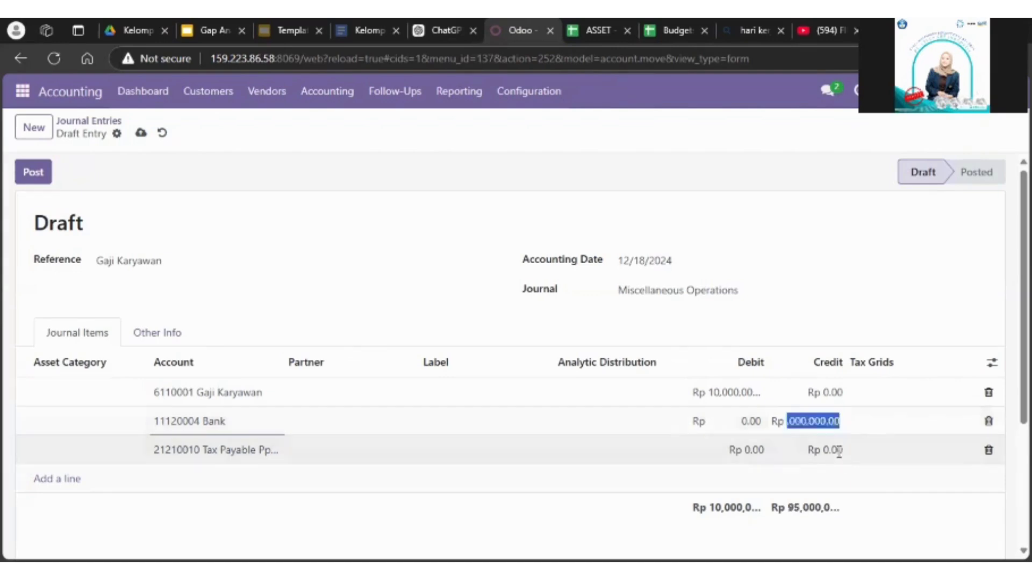
Step: Set the credit of the Tax Payable Pph 21 line to Rp 500,000
left_click(763, 451)
left_click(819, 452)
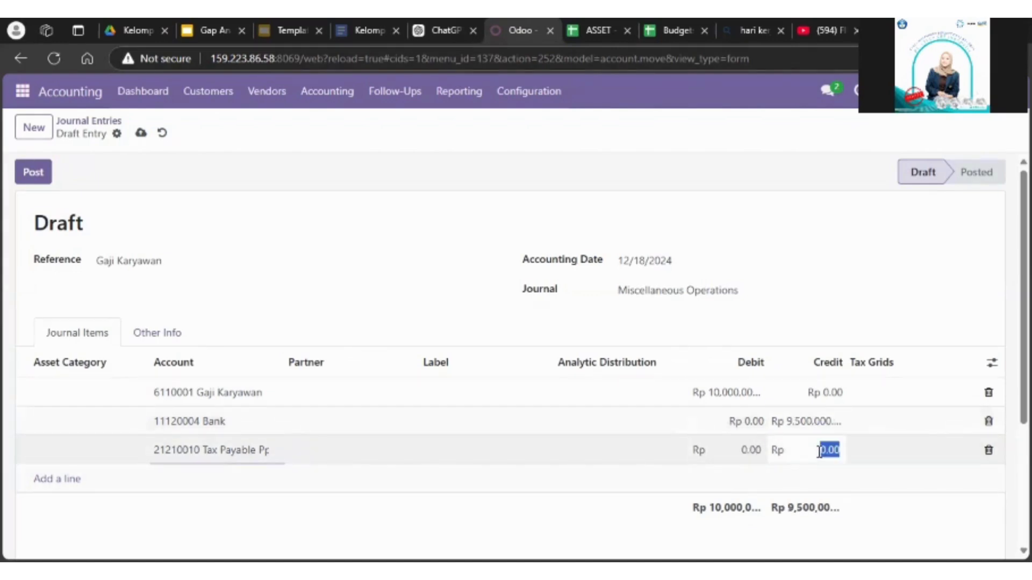
type("500000")
left_click(859, 483)
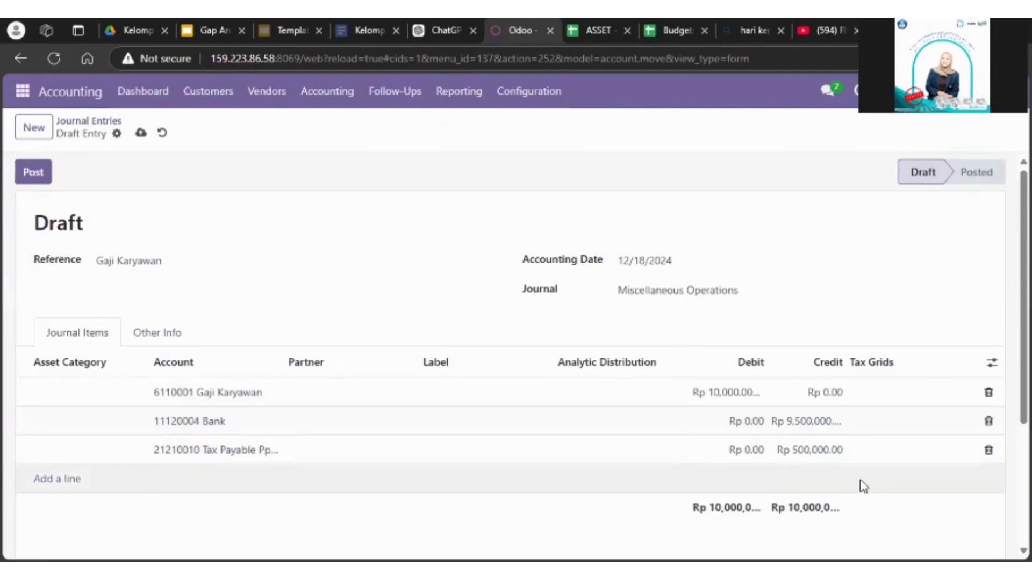
scroll(859, 483, "down", 2)
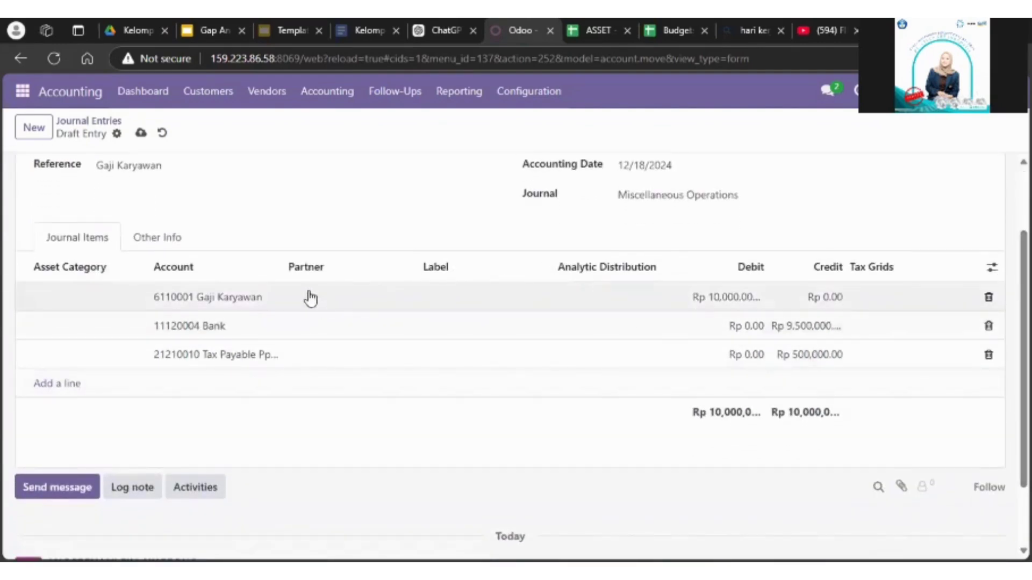
Step: Set the partner of the Bank line in the Gaji Karyawan entry to the employee's contact
left_click(299, 326)
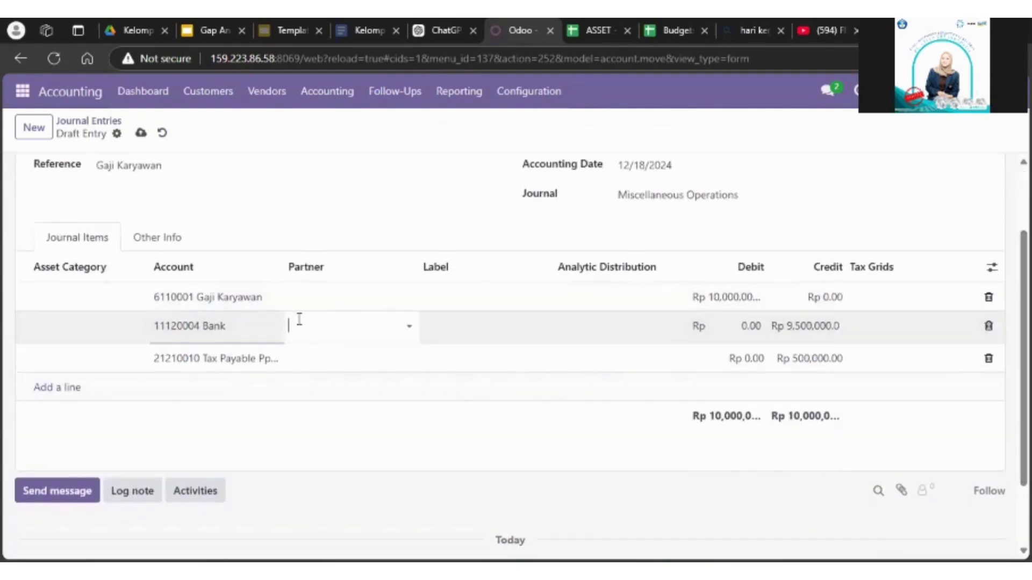
left_click(299, 319)
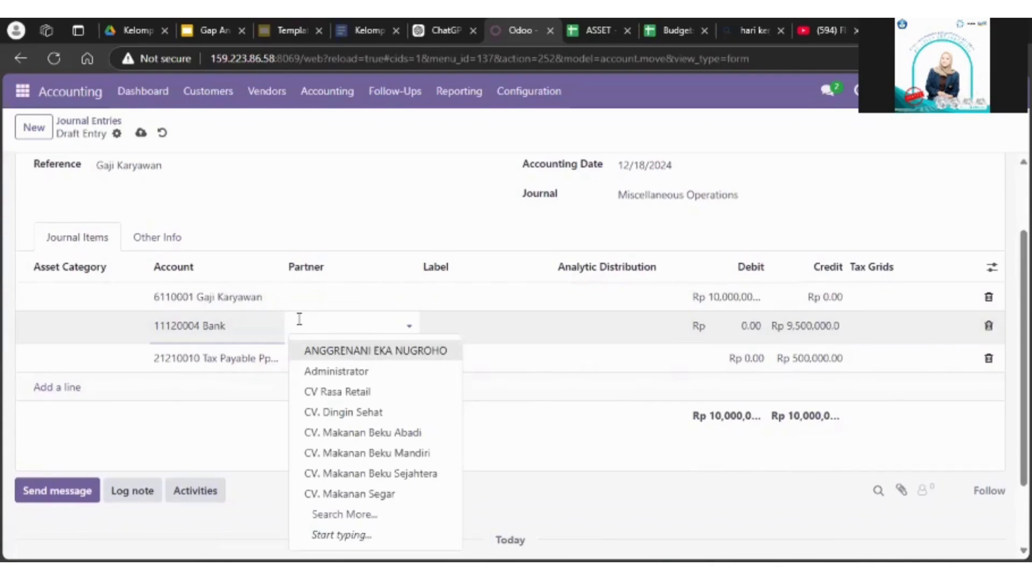
type("dia")
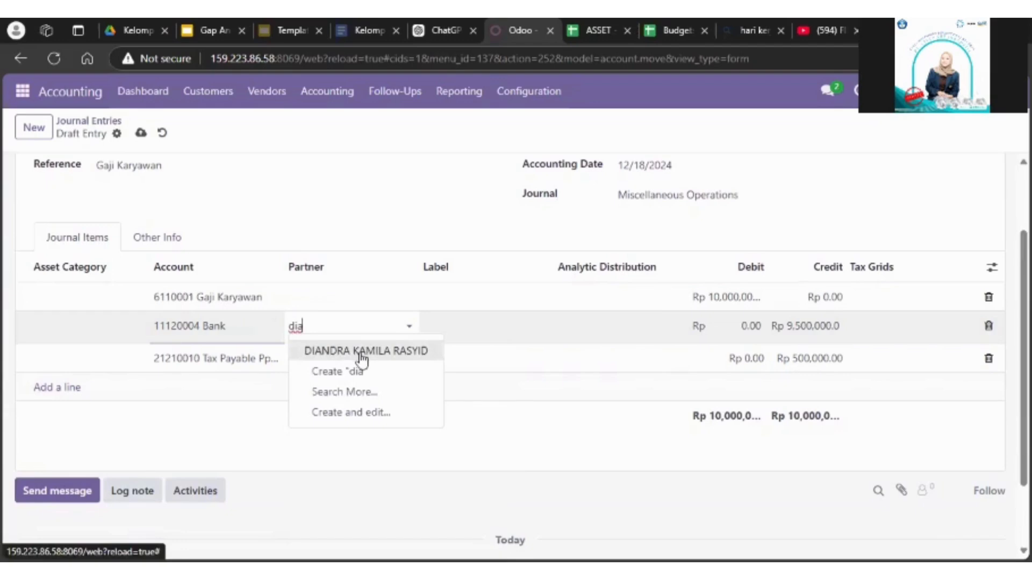
left_click(359, 351)
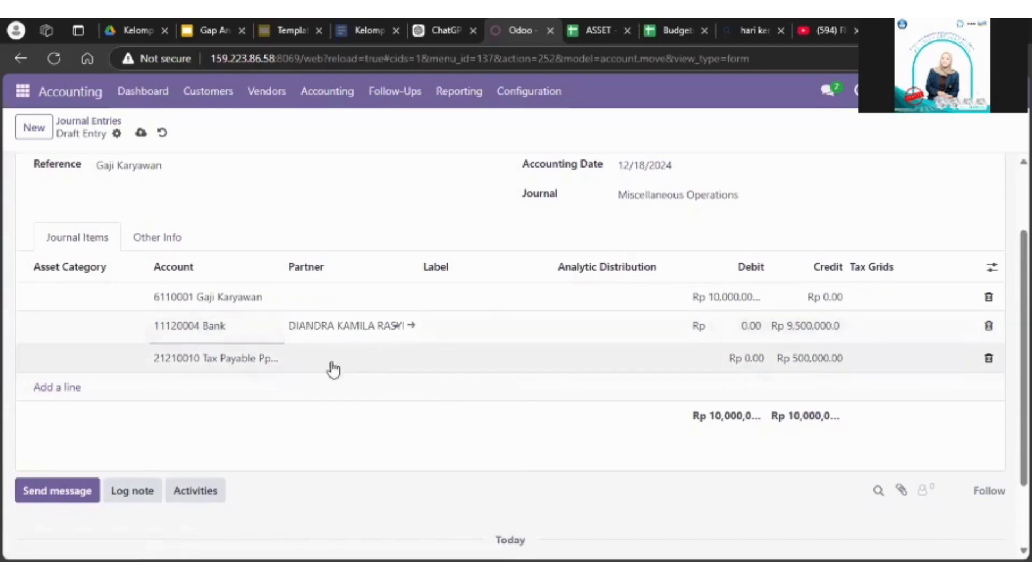
Step: Set the partner of the Tax Payable Pph 21 line to Direktorat Jenderal Pajak and post the salary entry
left_click(319, 359)
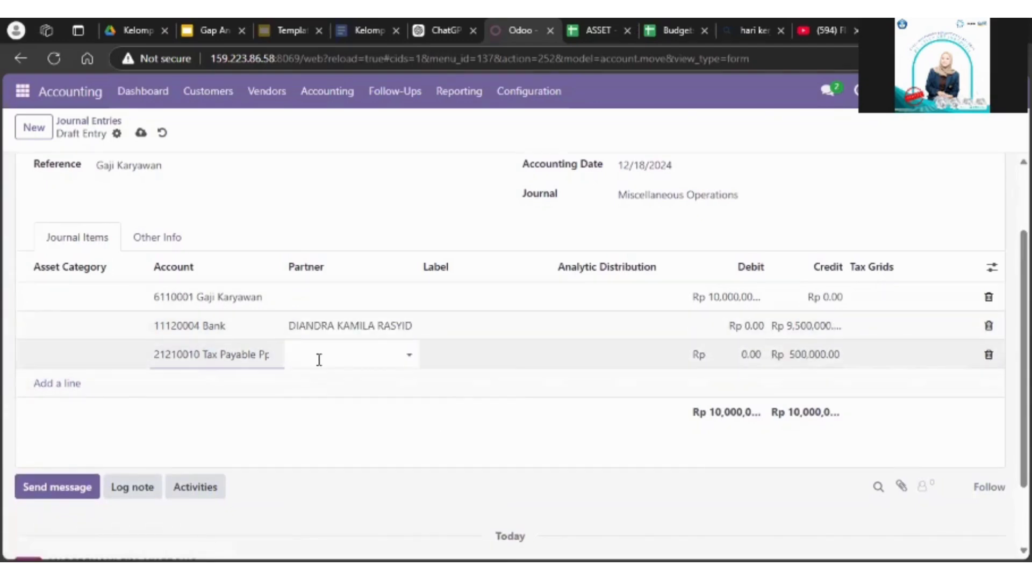
type("dir")
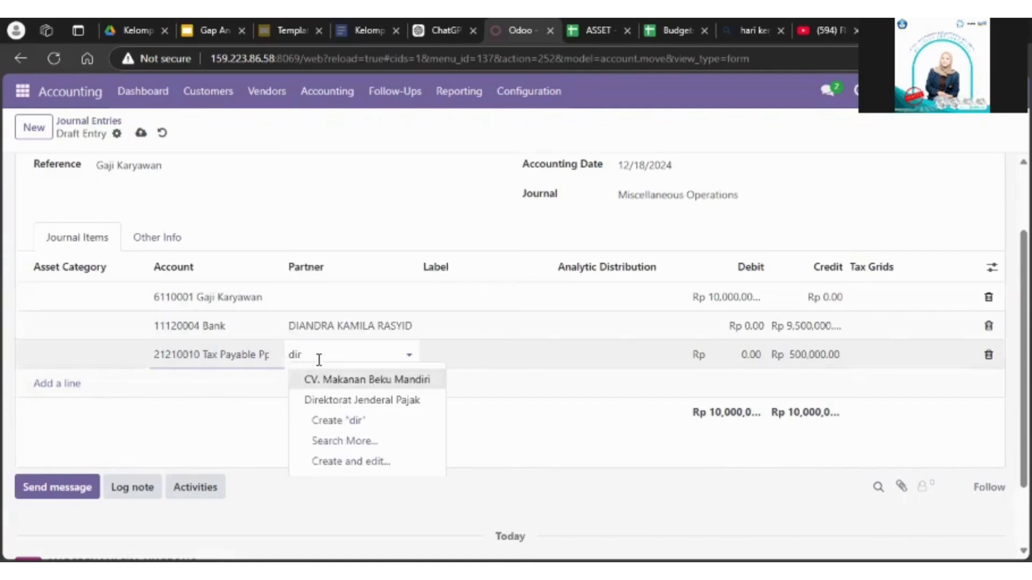
left_click(357, 403)
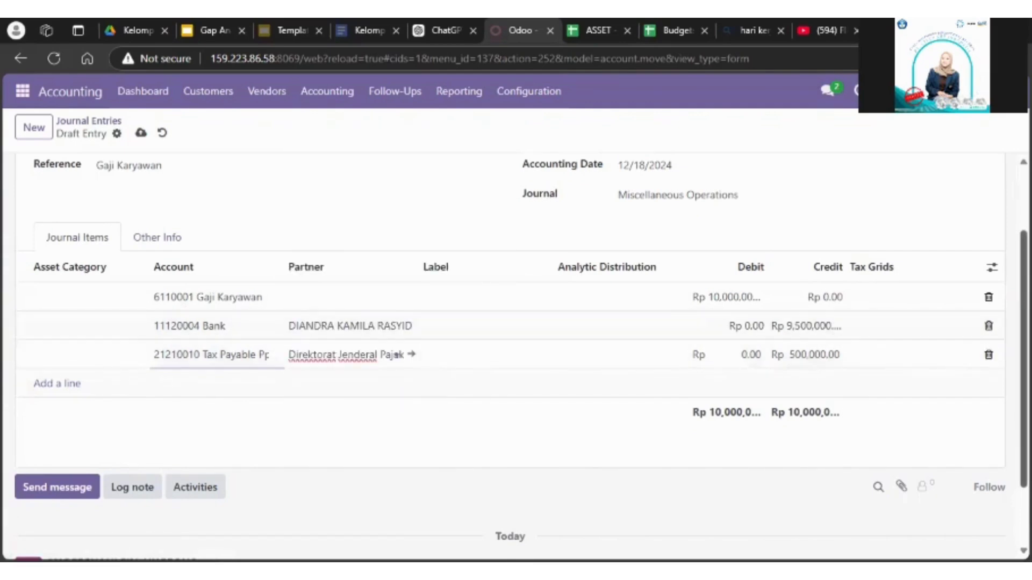
scroll(510, 323, "up", 2)
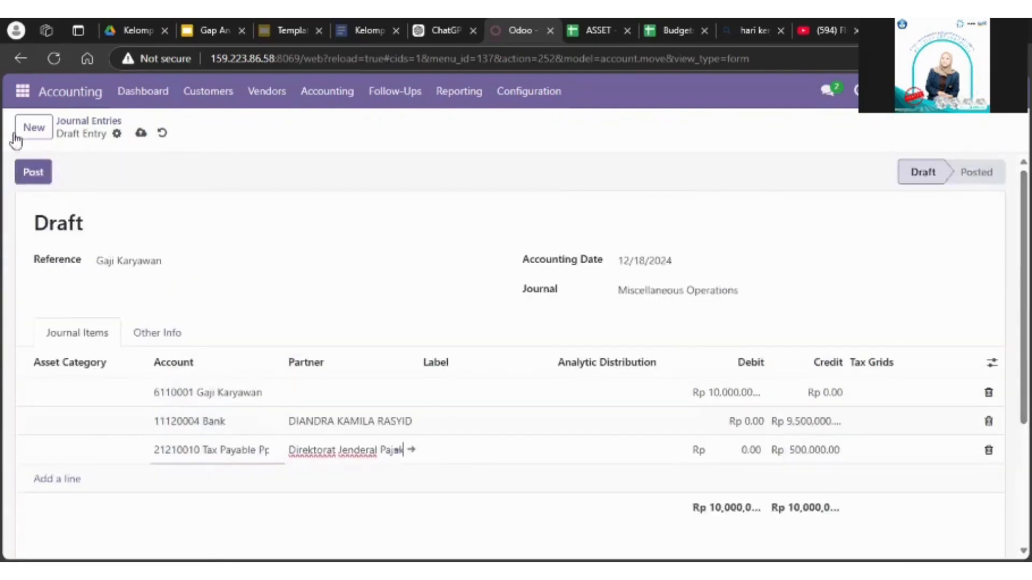
left_click(38, 171)
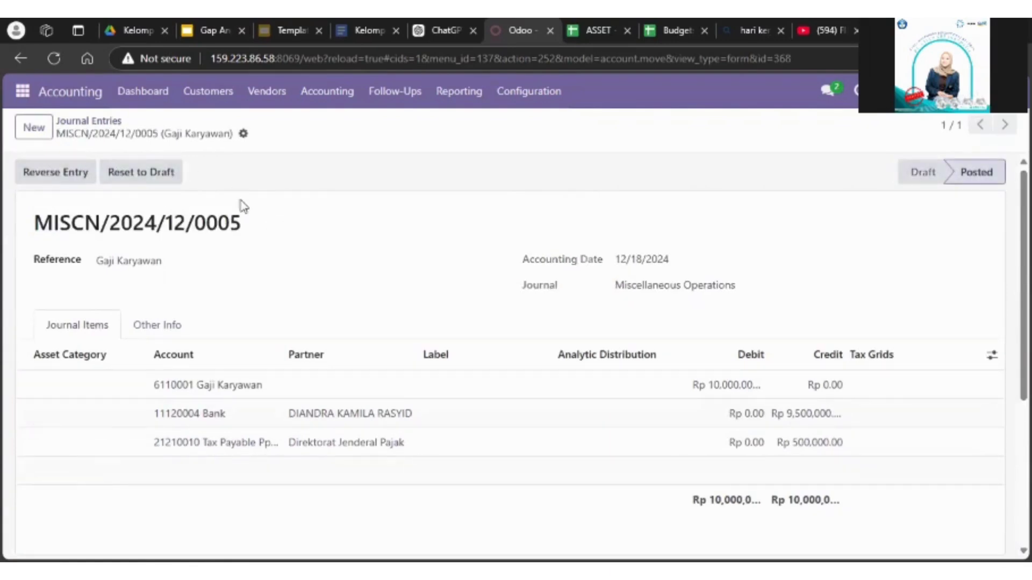
Step: Create another journal entry from the journal entries list and set its journal to Miscellaneous Operations
left_click(87, 123)
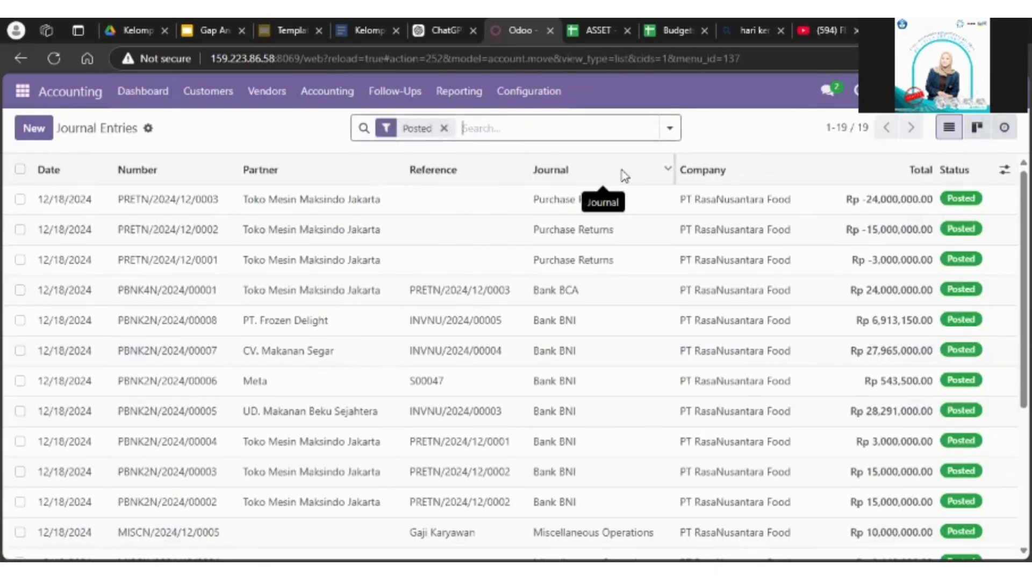
left_click(43, 137)
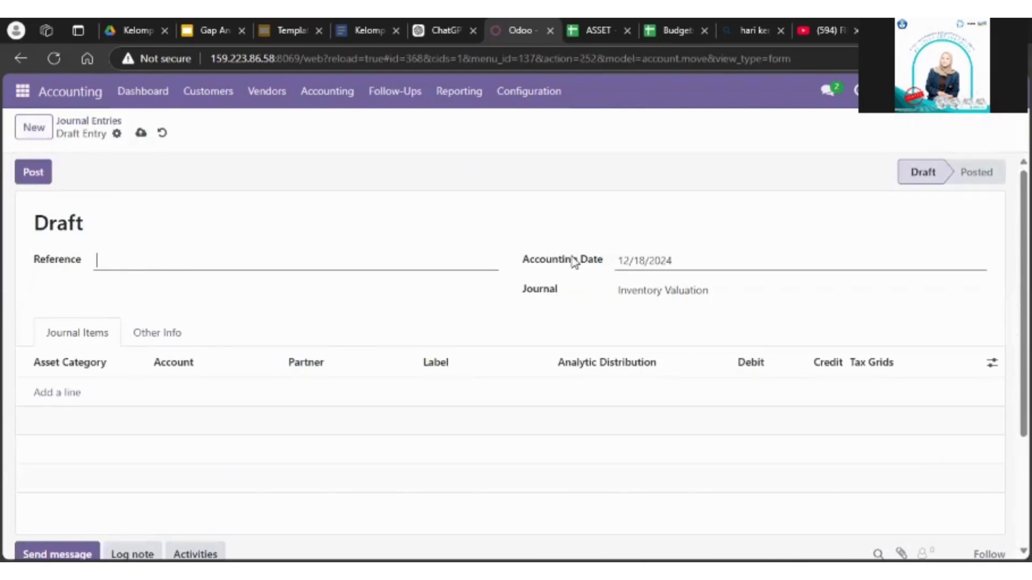
left_click(664, 290)
left_click(680, 400)
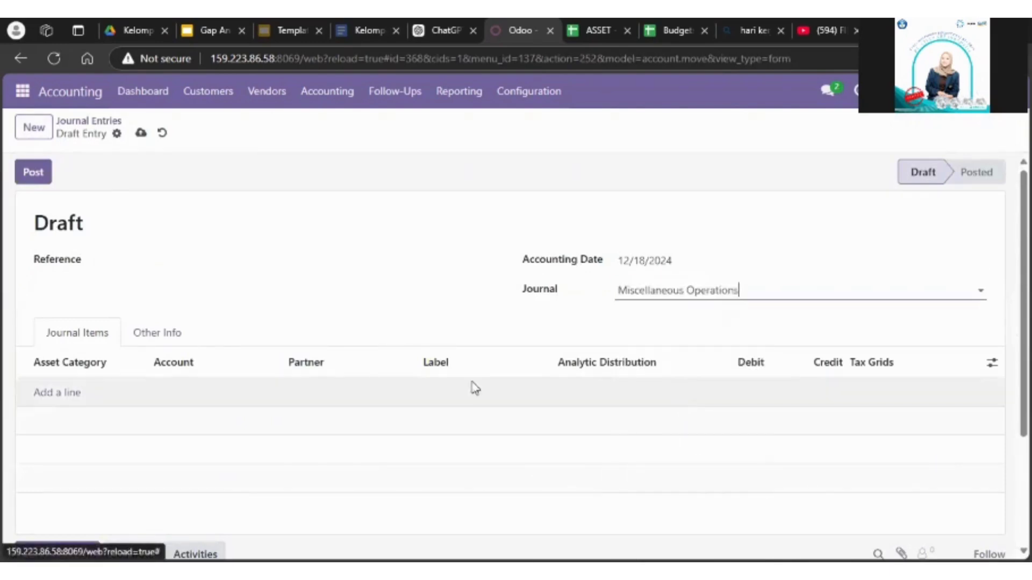
Step: Set the new entry's reference to "Pelaporan PPh 21"
left_click(202, 255)
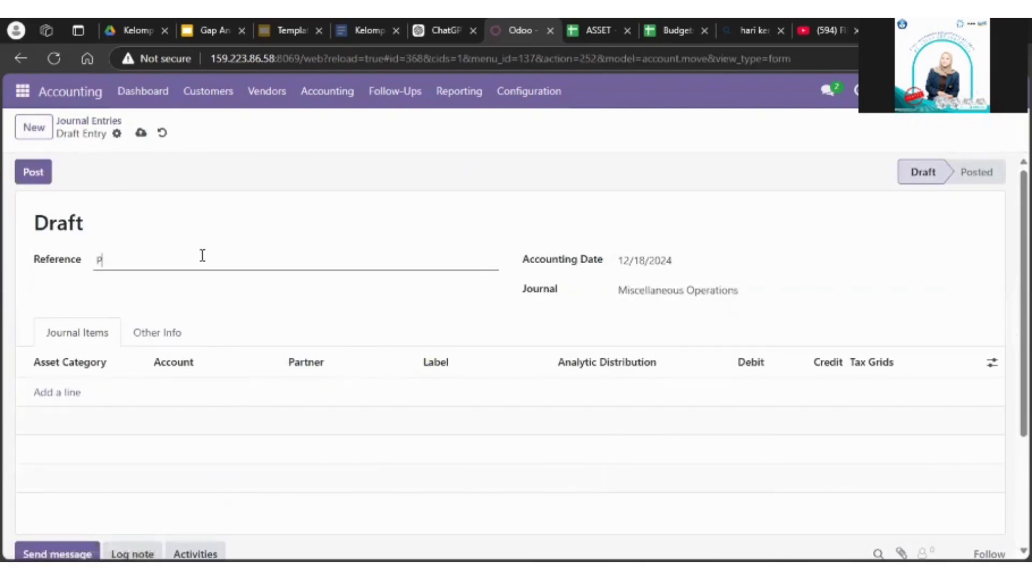
type("Pelaporan Pajak")
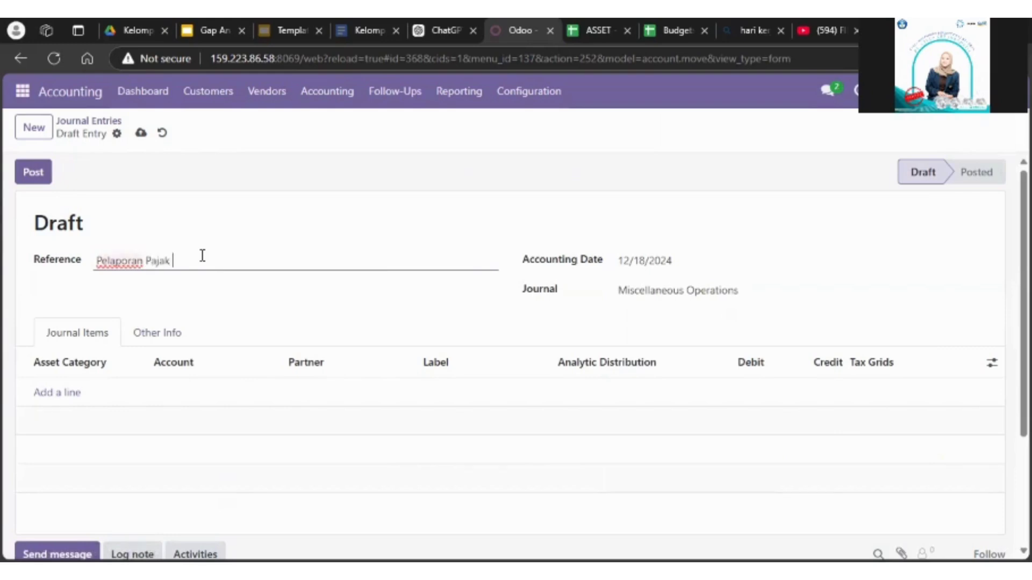
key("BackSpace")
type("PP")
key("BackSpace")
key("BackSpace")
key("BackSpace")
key("BackSpace")
key("BackSpace")
key("BackSpace")
type("h2")
type(" 21")
Step: Add a journal item using the account 21210010 Tax Payable Pph 21 with a debit of Rp 500,000
left_click(50, 397)
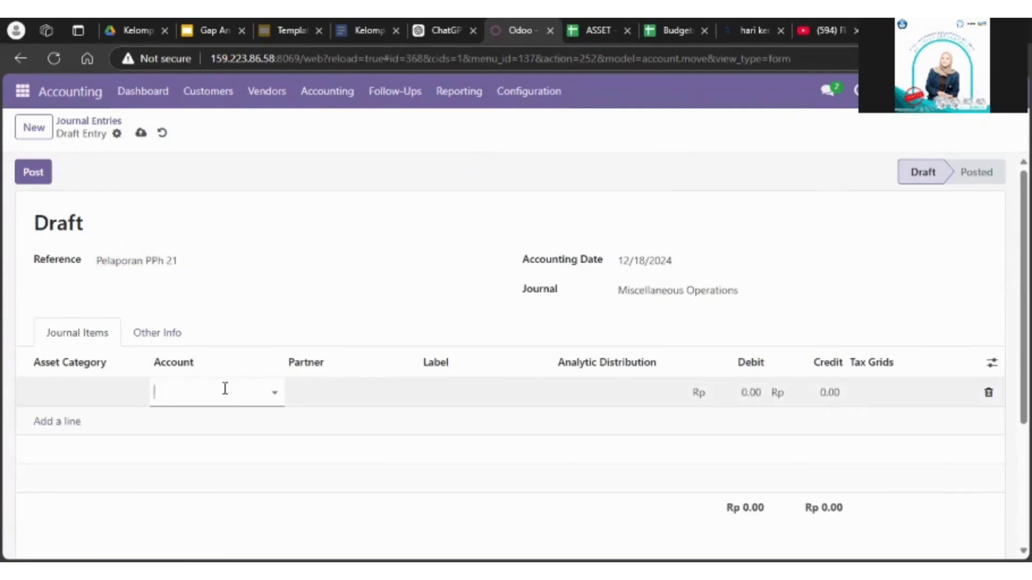
type("tax")
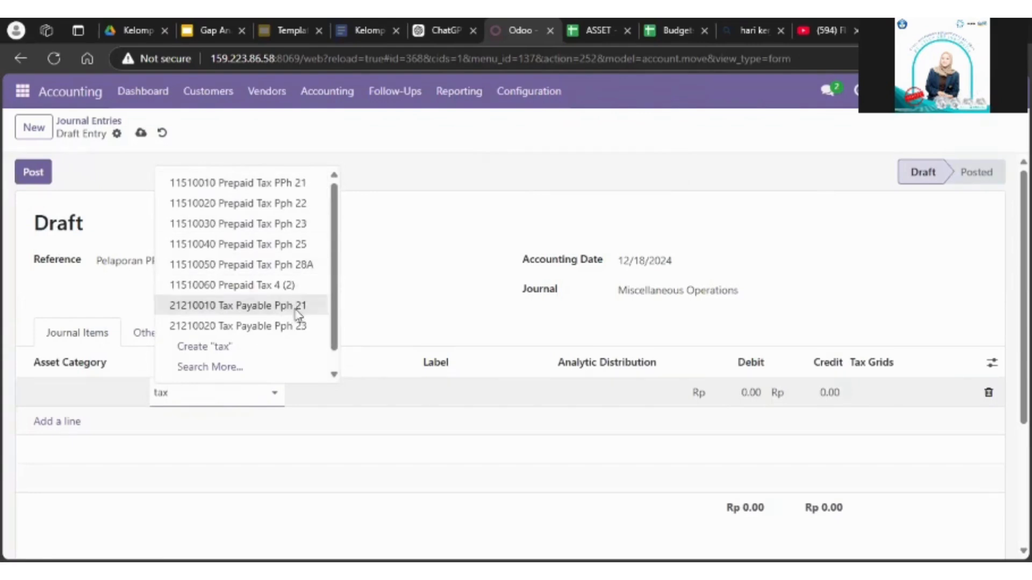
left_click(296, 311)
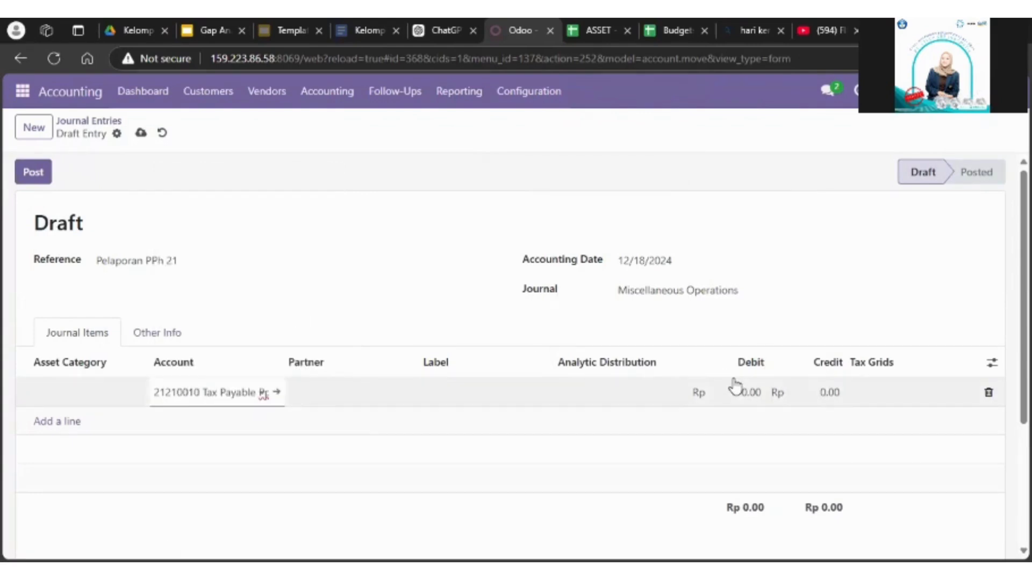
left_click(749, 389)
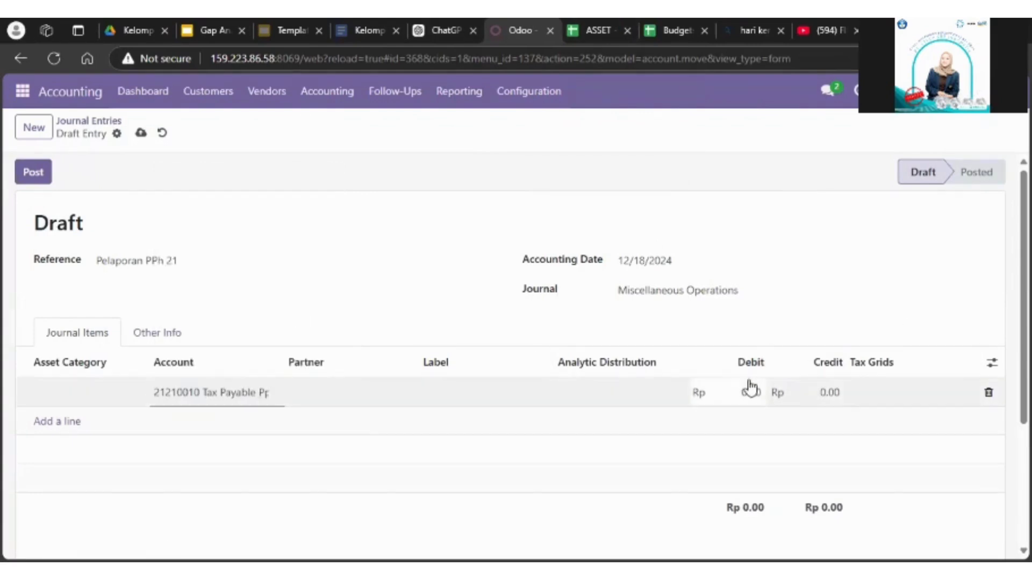
type("500000")
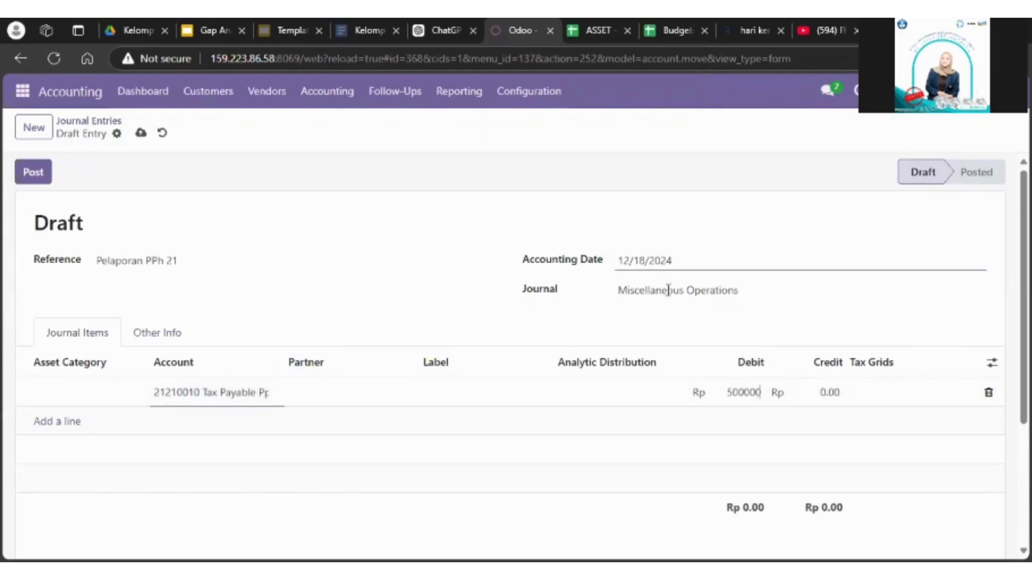
Step: Set the partner of the Rp 500,000 debit line to Direktorat Jenderal Pajak
left_click(334, 392)
left_click(291, 391)
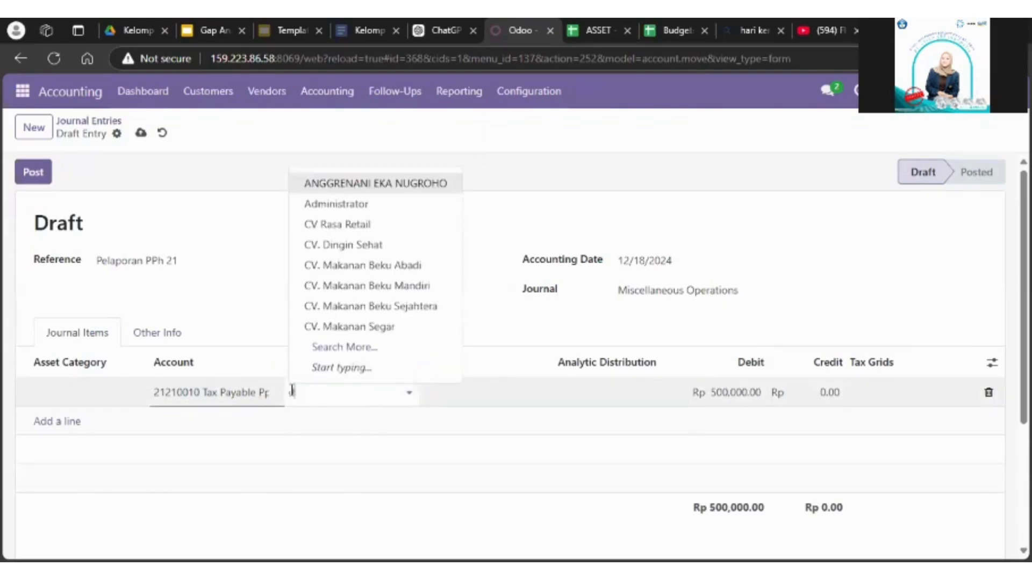
type("dire")
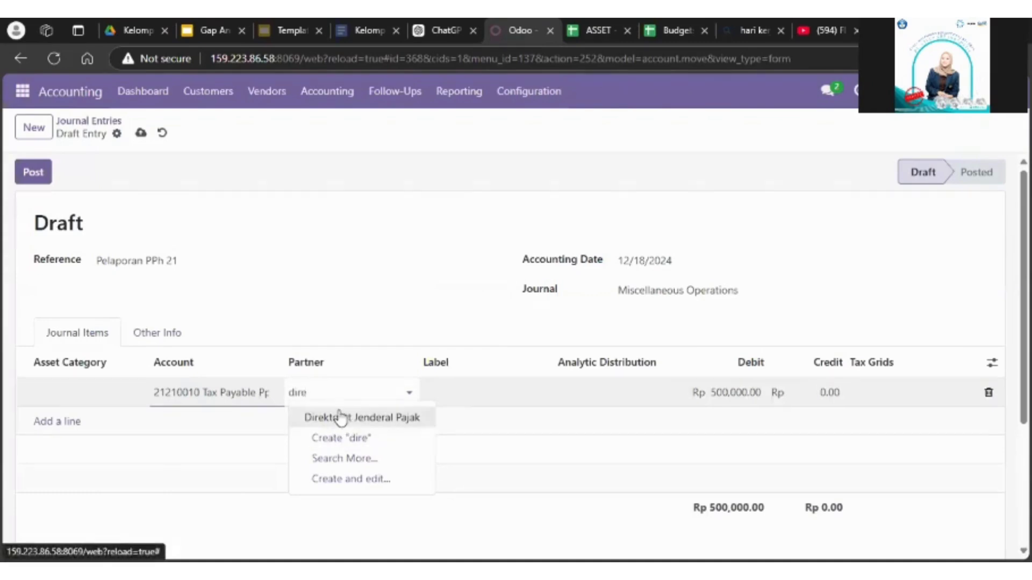
left_click(340, 417)
Step: Add a second journal item using the account 11120004 Bank
left_click(58, 421)
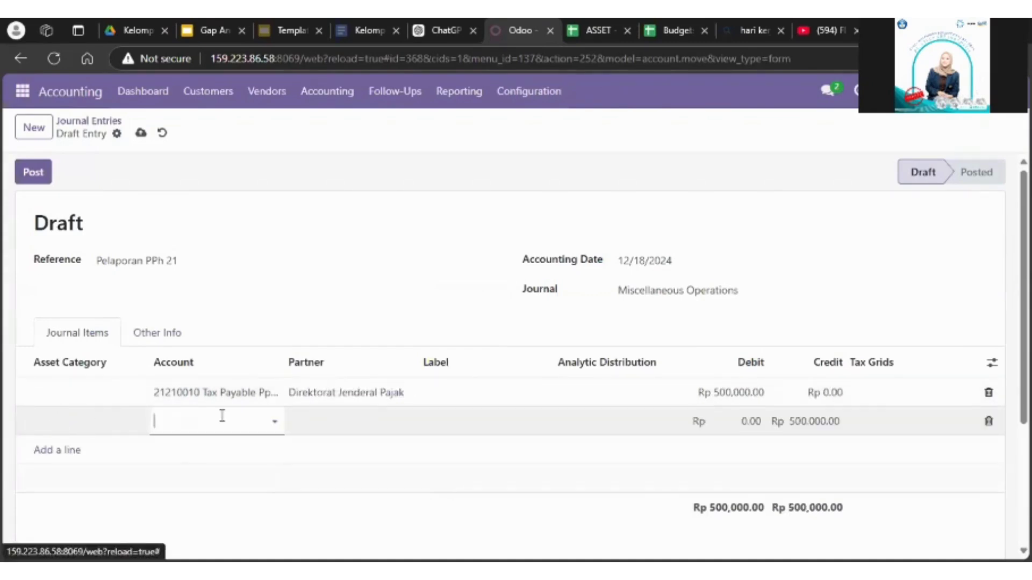
left_click(222, 417)
type("bank")
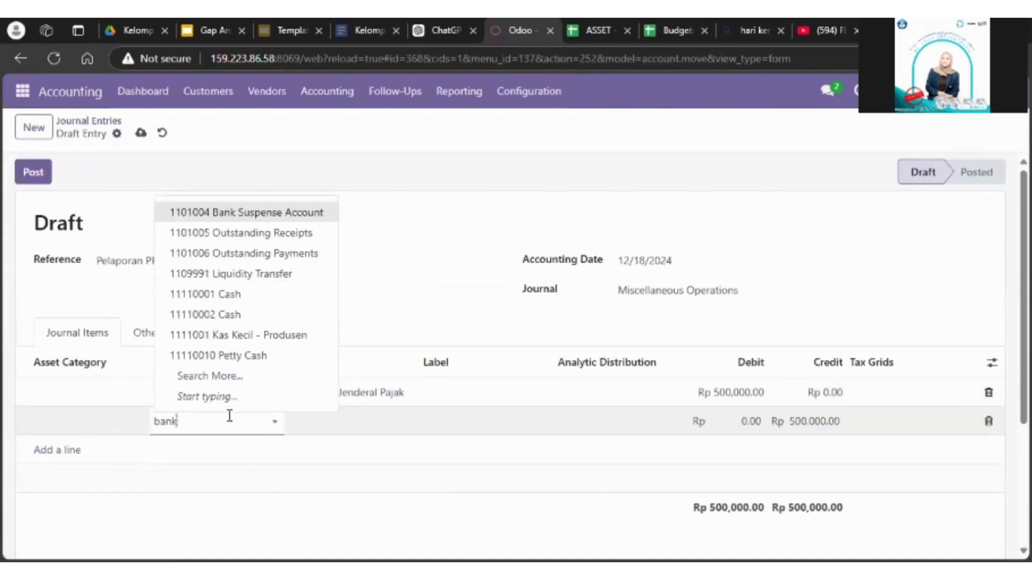
left_click(300, 254)
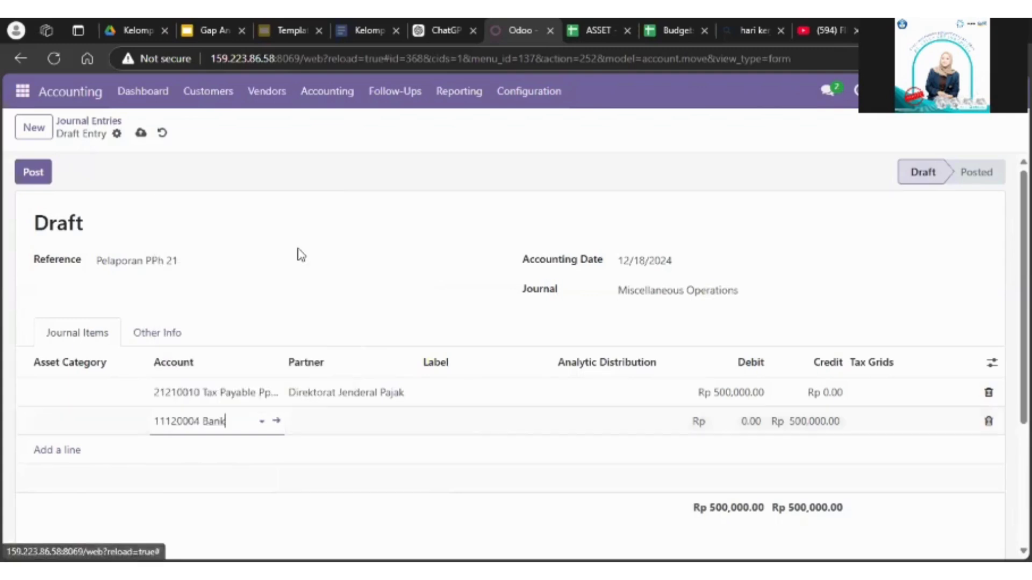
Step: Set the Bank line's partner to Direktorat Jenderal Pajak, save the Pelaporan PPh 21 entry and post it
left_click(381, 416)
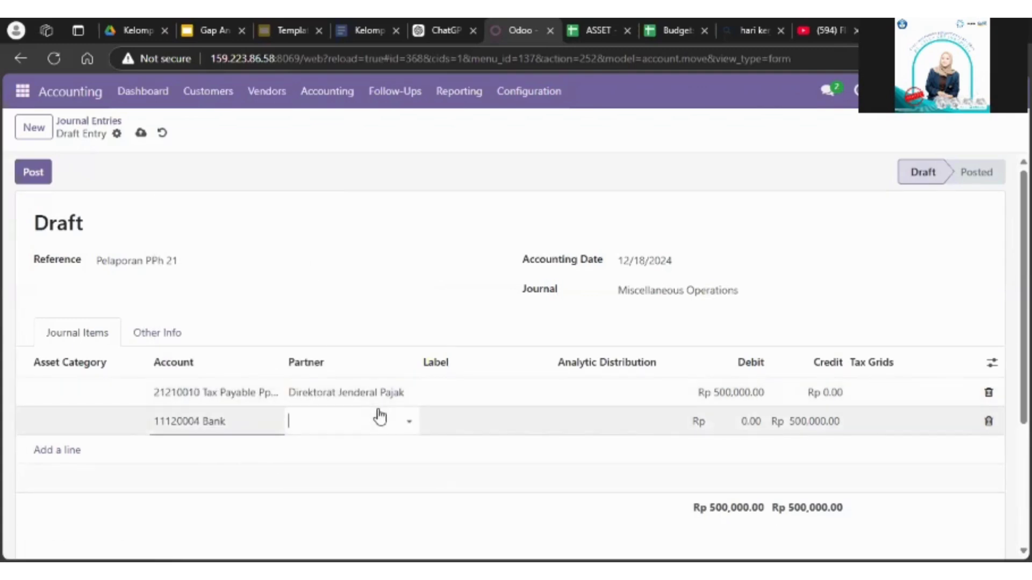
type("direk")
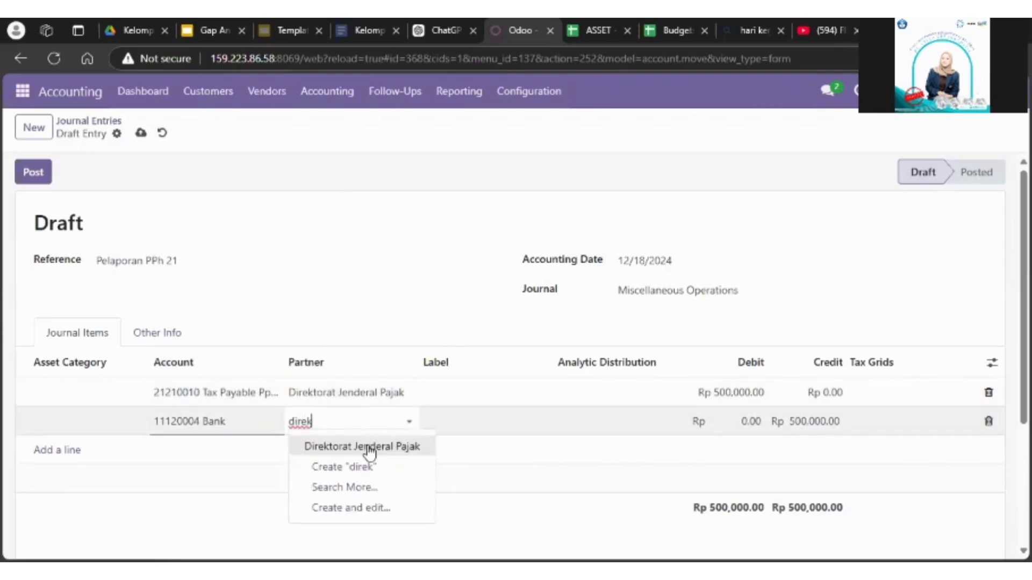
left_click(368, 447)
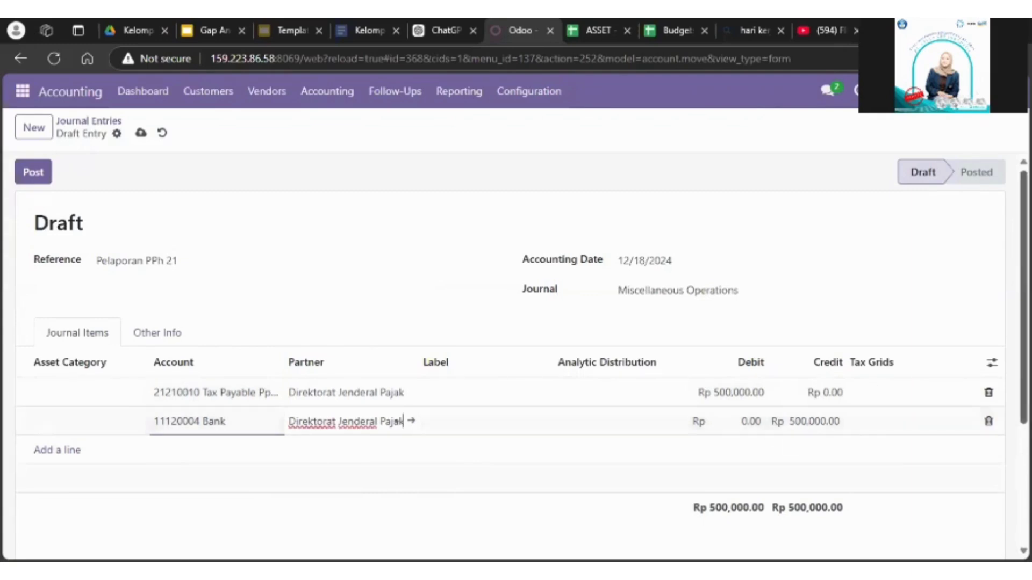
mouse_move(1023, 354)
left_mouse_down()
mouse_move(1024, 417)
mouse_move(1023, 354)
left_mouse_up()
left_click(140, 133)
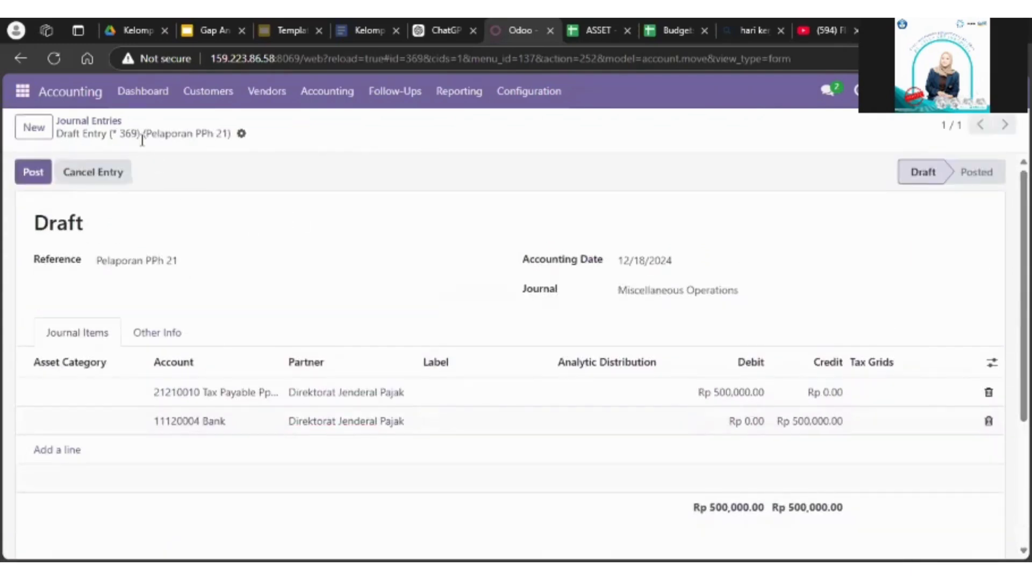
left_click(30, 179)
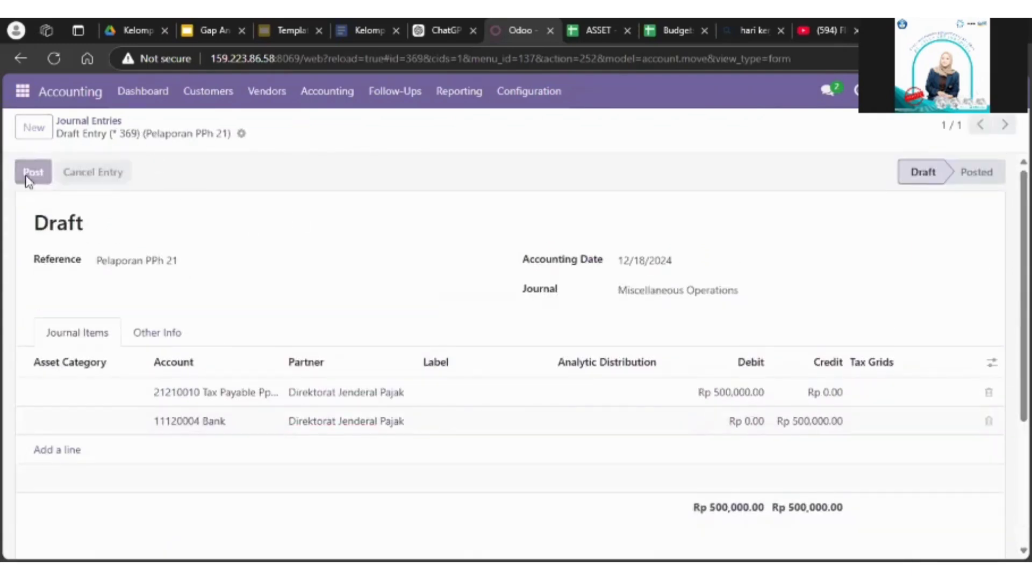
Step: Return to the journal entries list and review the posted Miscellaneous Operations entries
left_click(75, 122)
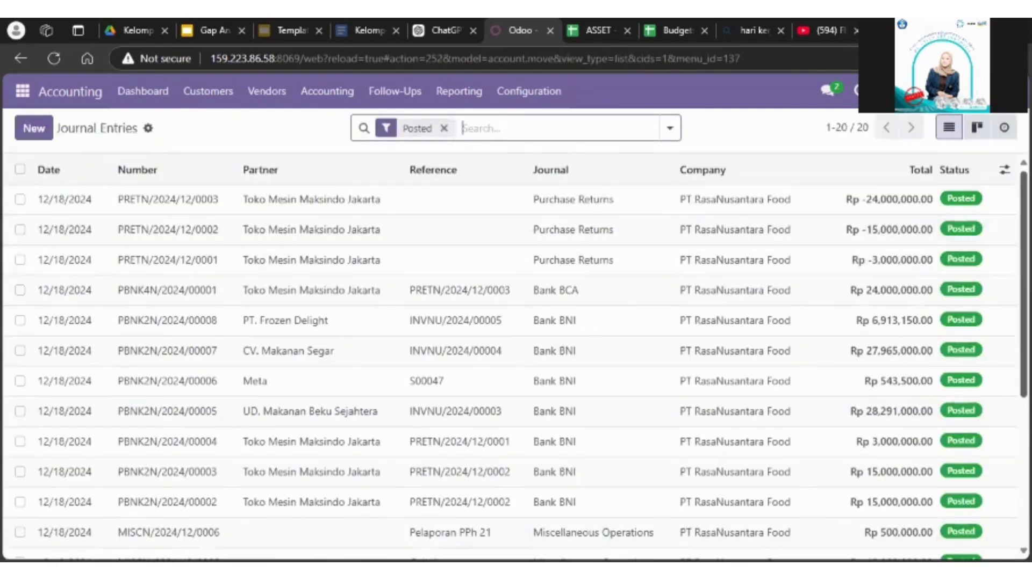
scroll(682, 263, "down", 4)
scroll(652, 329, "down", 1)
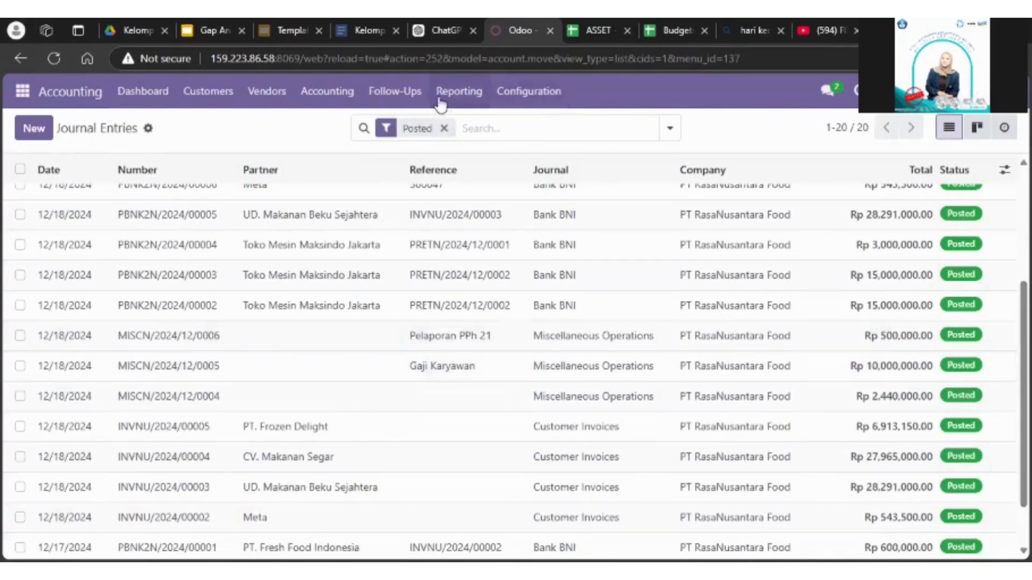
Step: Set up a General Ledger report restricted to the Miscellaneous Operations journal, removing all the other journals
left_click(474, 95)
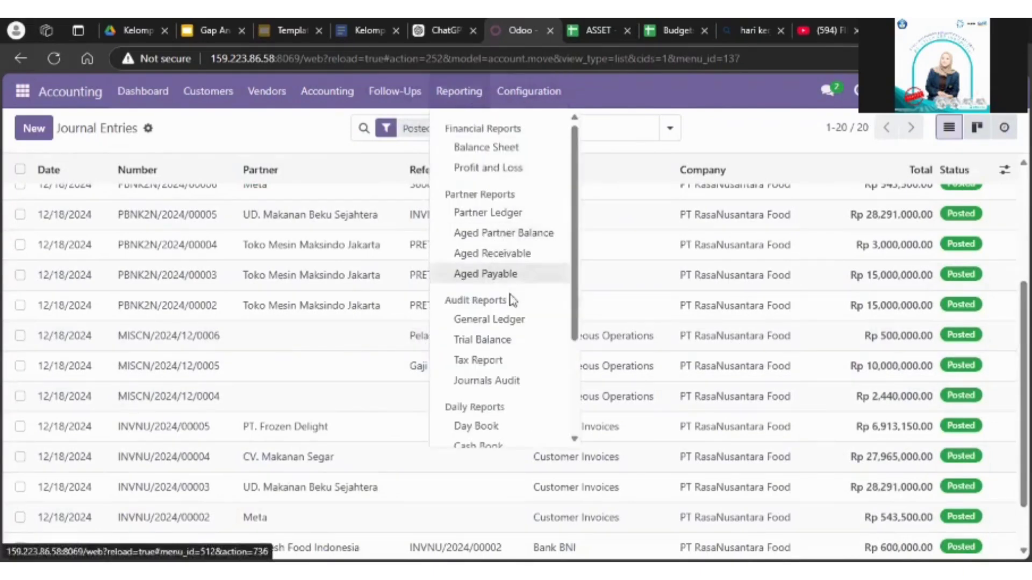
left_click(516, 321)
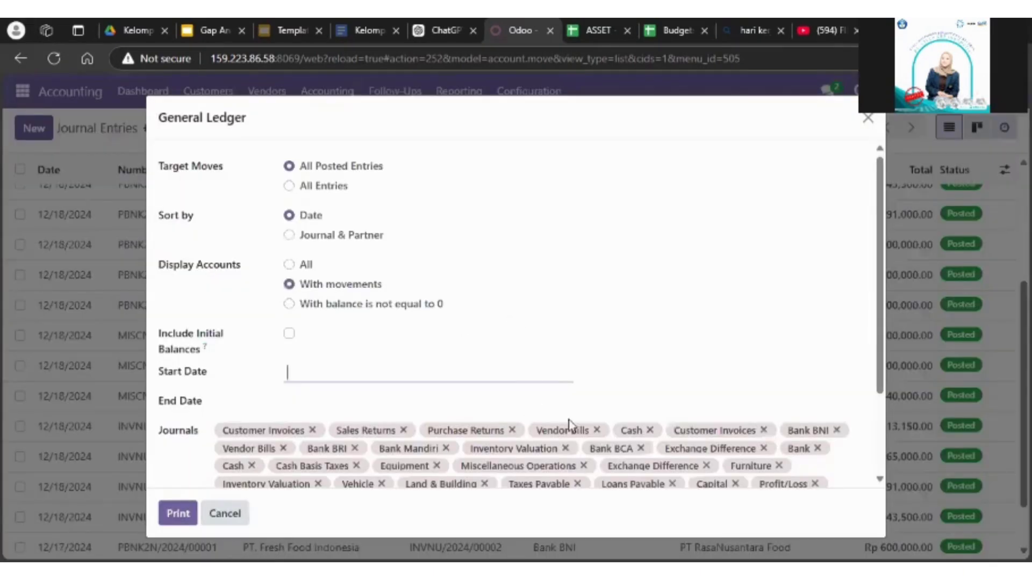
scroll(879, 379, "down", 1)
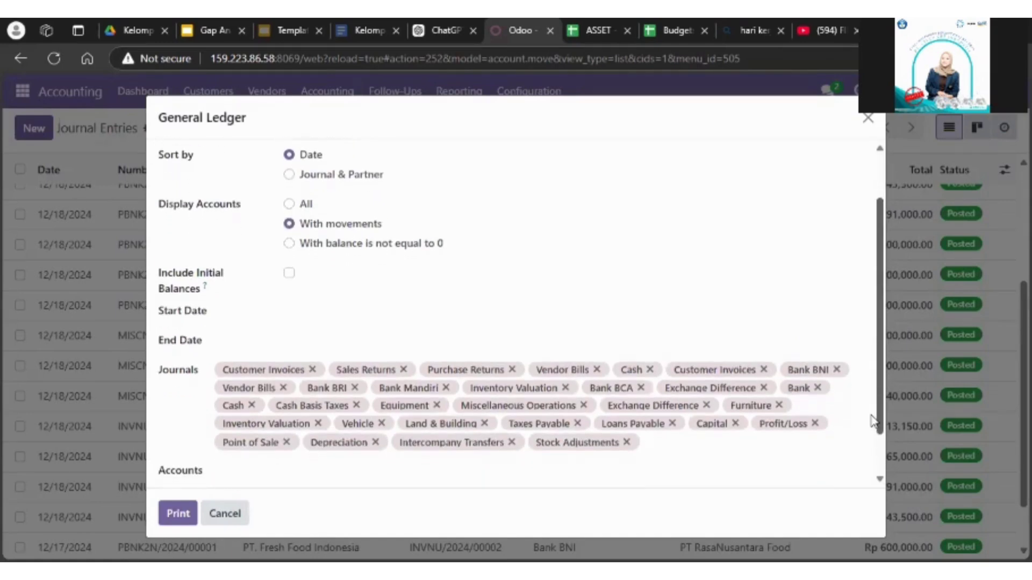
left_click(643, 444)
key("BackSpace")
key("BackSpace")
key("BackSpace")
key("BackSpace")
key("BackSpace")
key("BackSpace")
key("BackSpace")
key("BackSpace")
key("BackSpace")
key("BackSpace")
key("BackSpace")
key("BackSpace")
key("BackSpace")
key("BackSpace")
key("BackSpace")
key("BackSpace")
key("BackSpace")
key("BackSpace")
key("BackSpace")
key("BackSpace")
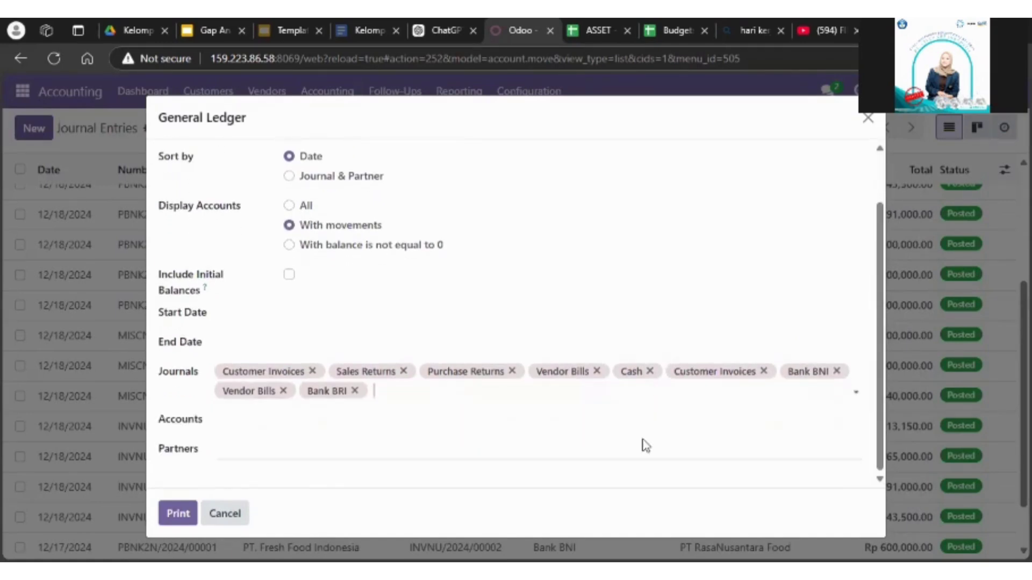
type("mis")
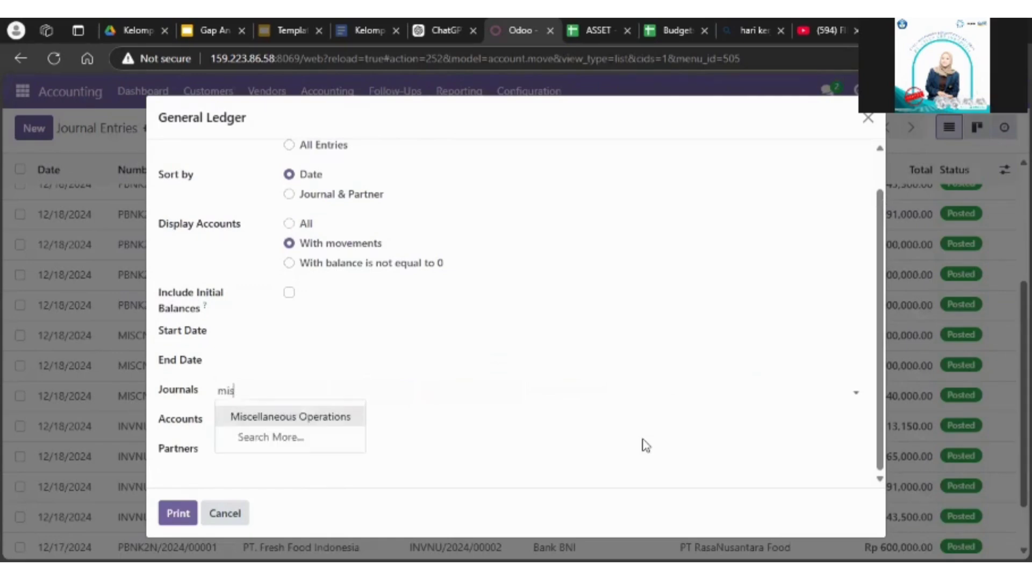
left_click(339, 415)
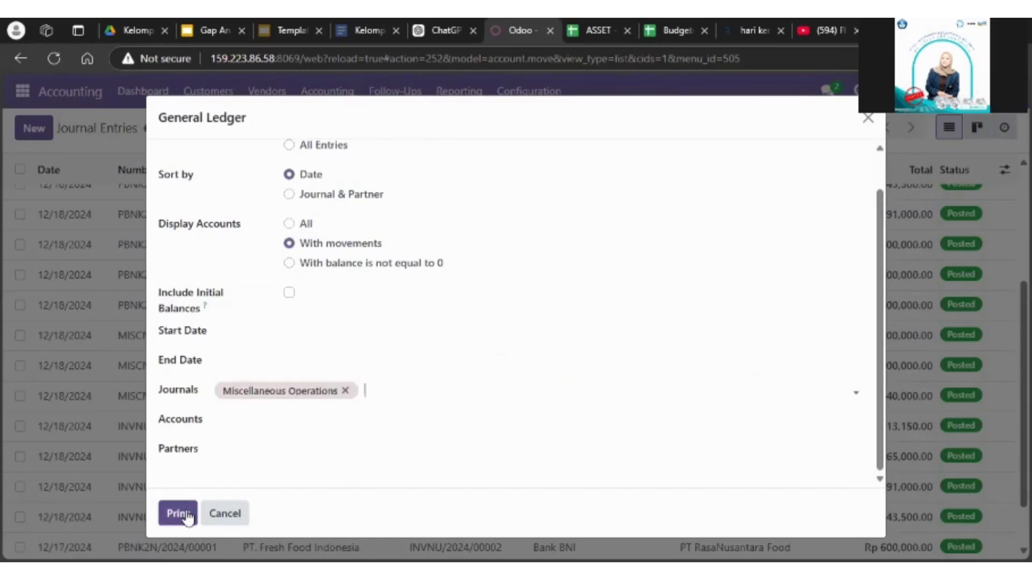
Step: Set the report's start and end dates to 12/18/2024, print the General Ledger and open the generated PDF
left_click(305, 340)
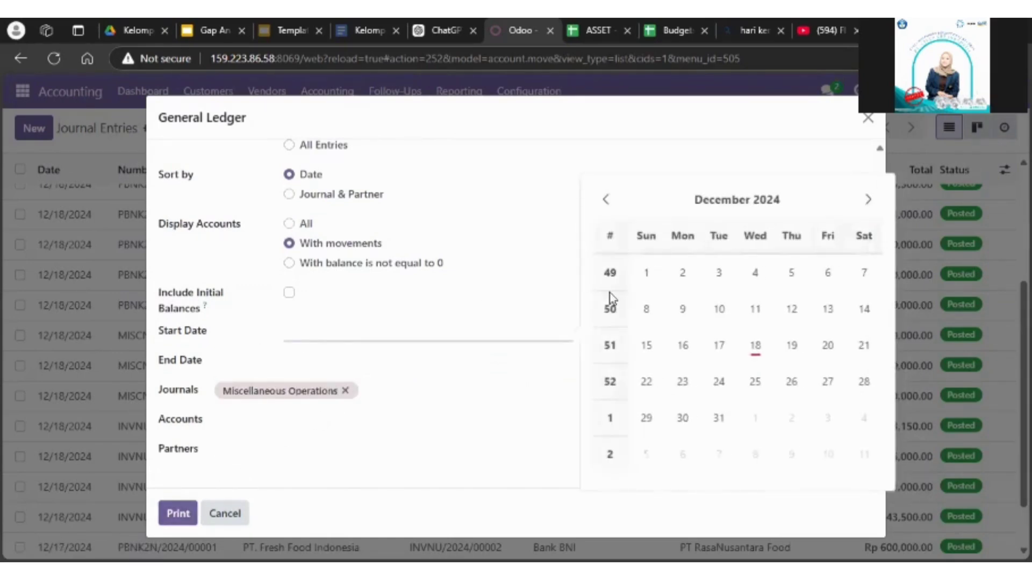
left_click(755, 346)
left_click(366, 360)
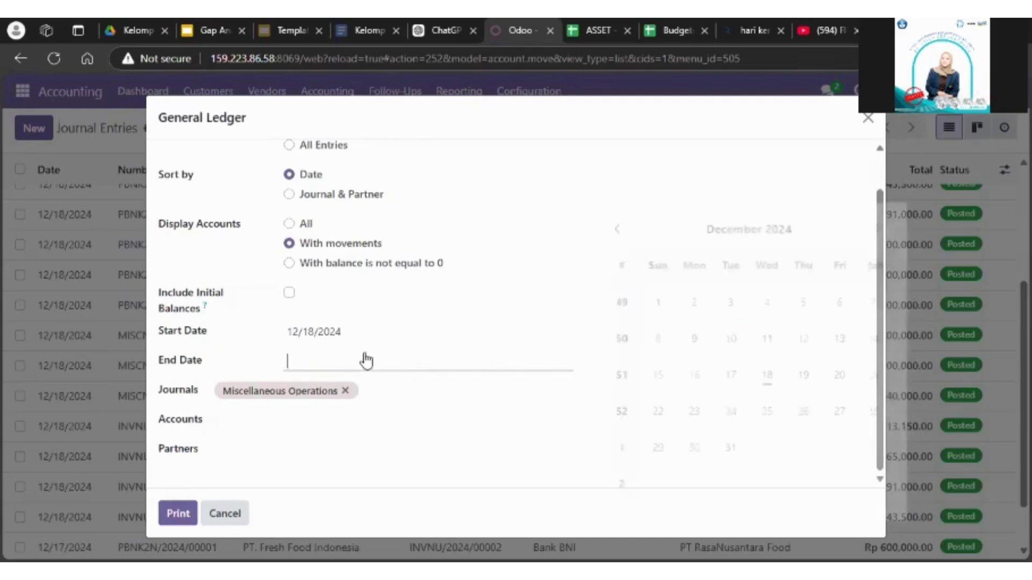
left_click(754, 374)
left_click(194, 510)
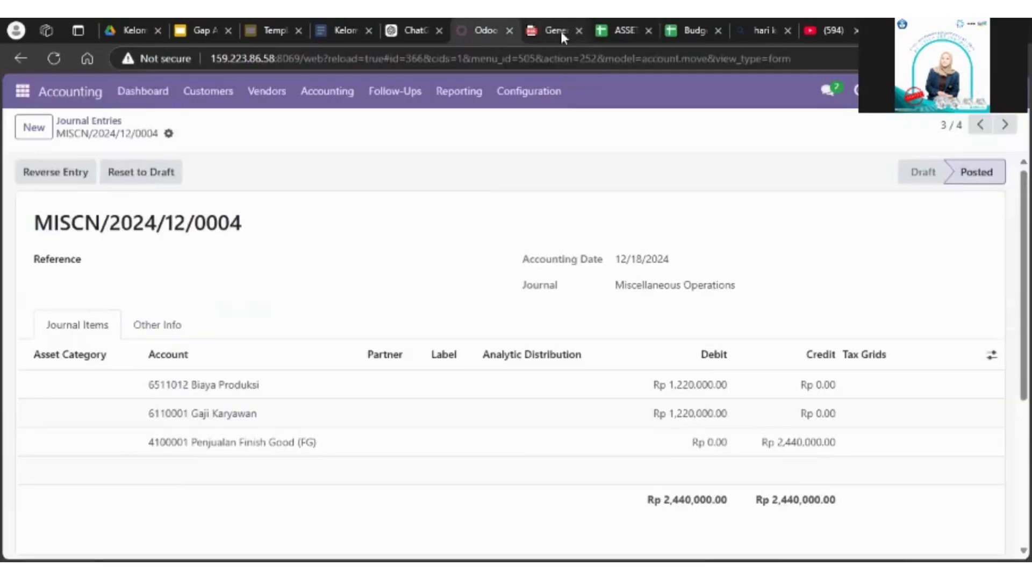
left_click(561, 33)
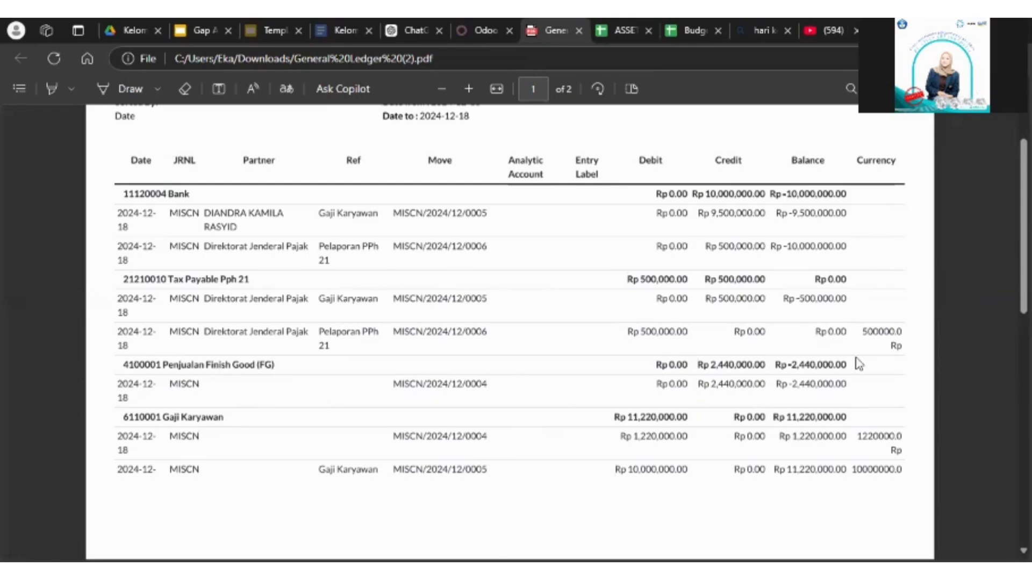
Step: Review the PT RasaNusantara Food general ledger PDF across both pages and close it
scroll(510, 333, "up", 2)
scroll(509, 333, "down", 2)
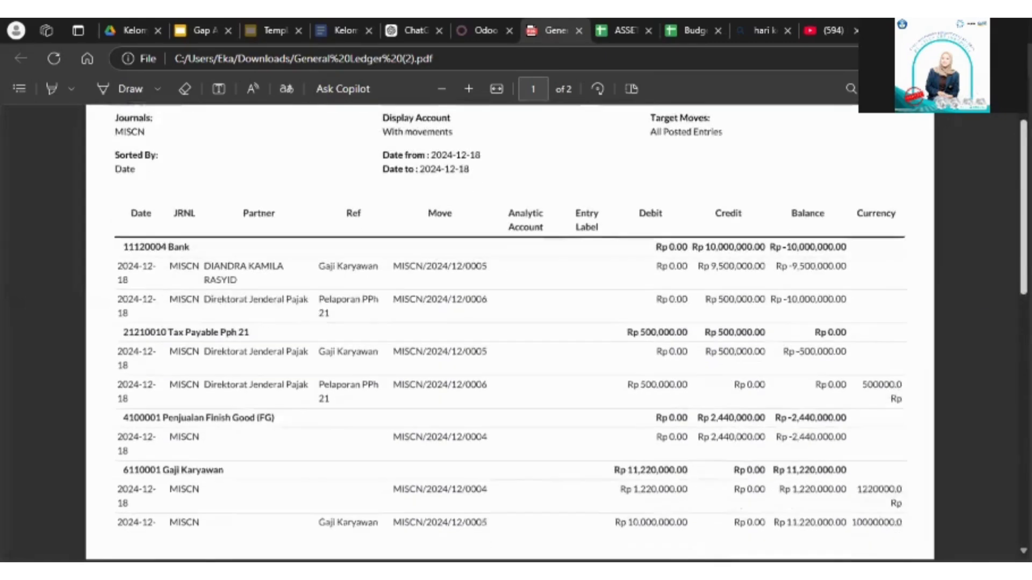
scroll(509, 333, "up", 2)
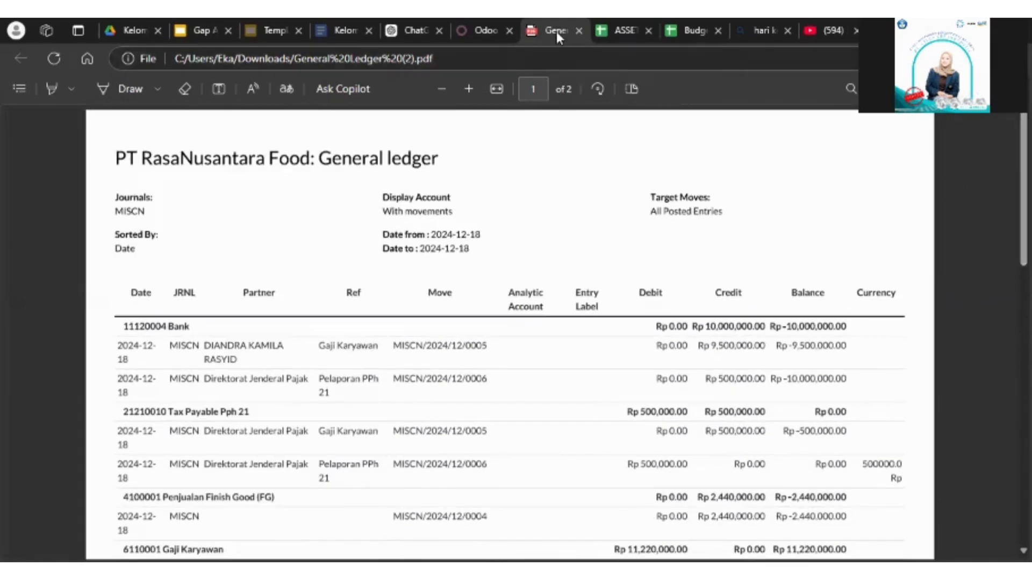
scroll(509, 333, "down", 8)
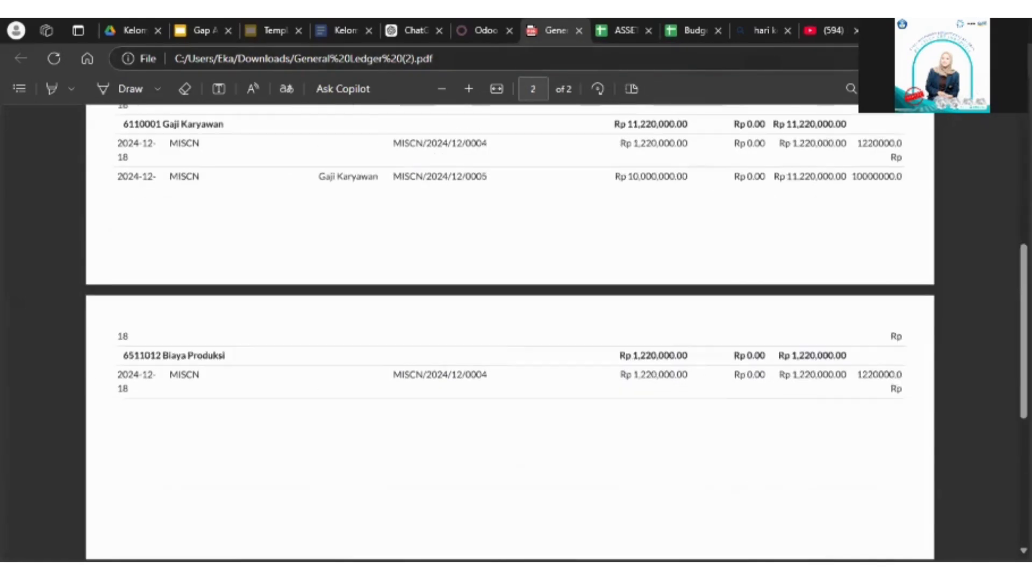
scroll(990, 430, "down", 5)
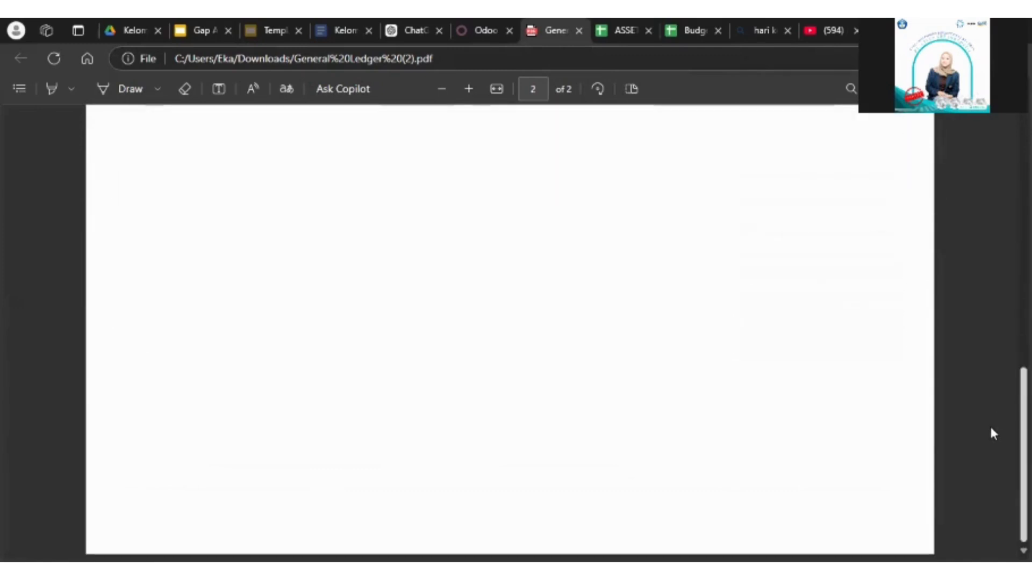
key("Home")
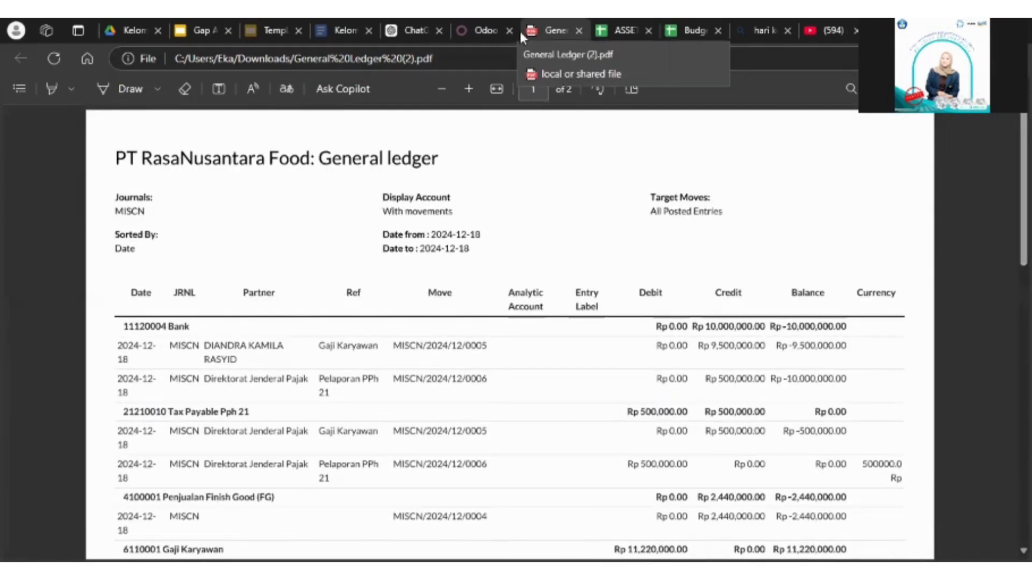
left_click(578, 30)
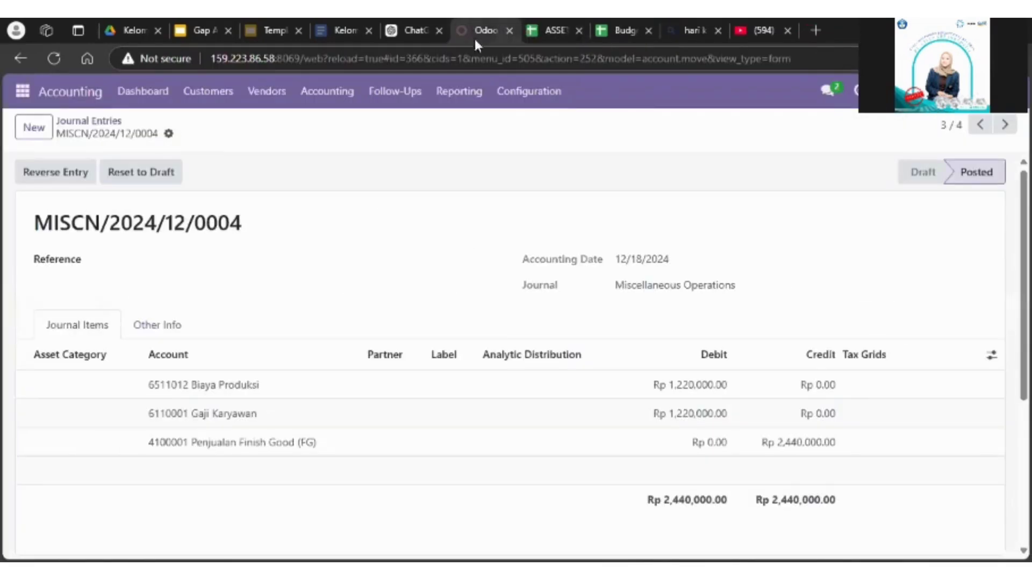
Step: Print the Profit and Loss report for posted entries from 12/18/2024 to 12/18/2024 and open the downloaded PDF
left_click(461, 91)
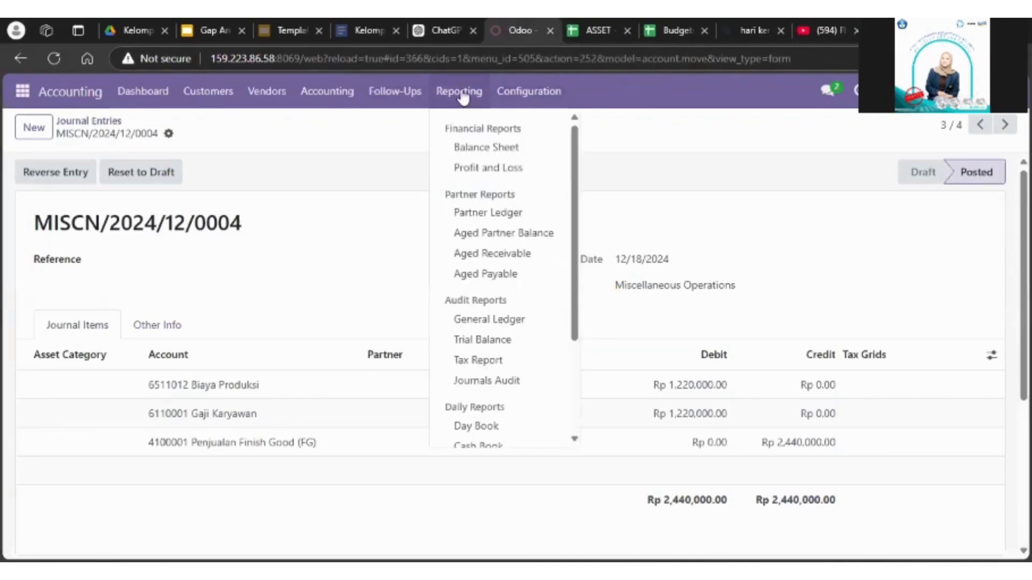
left_click(510, 165)
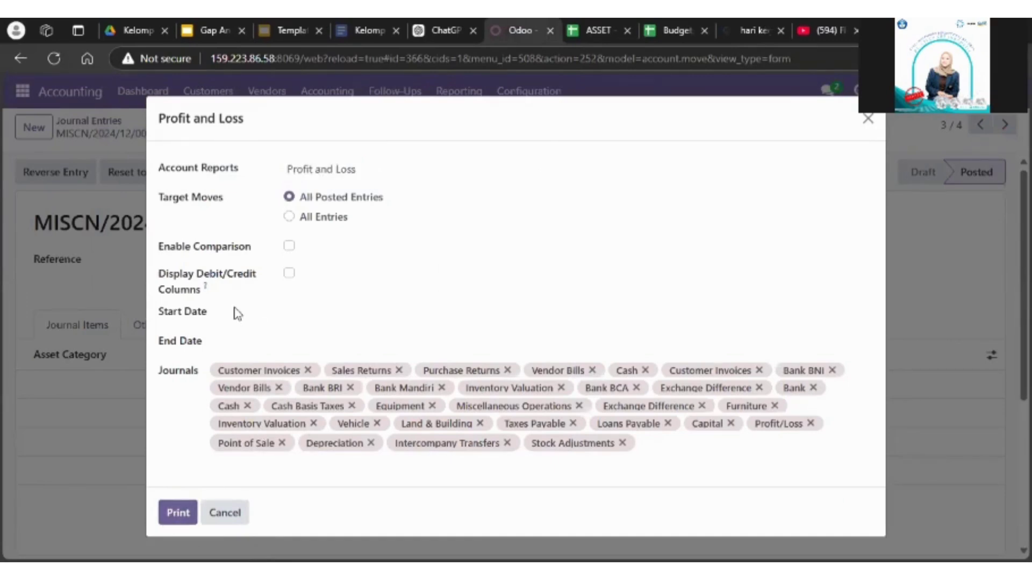
left_click(316, 317)
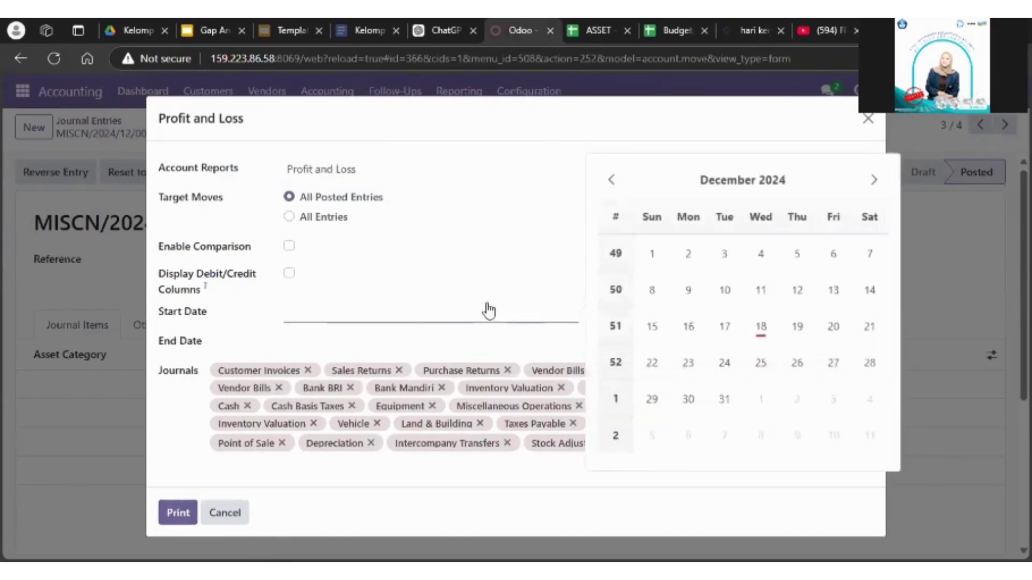
left_click(761, 327)
left_click(463, 341)
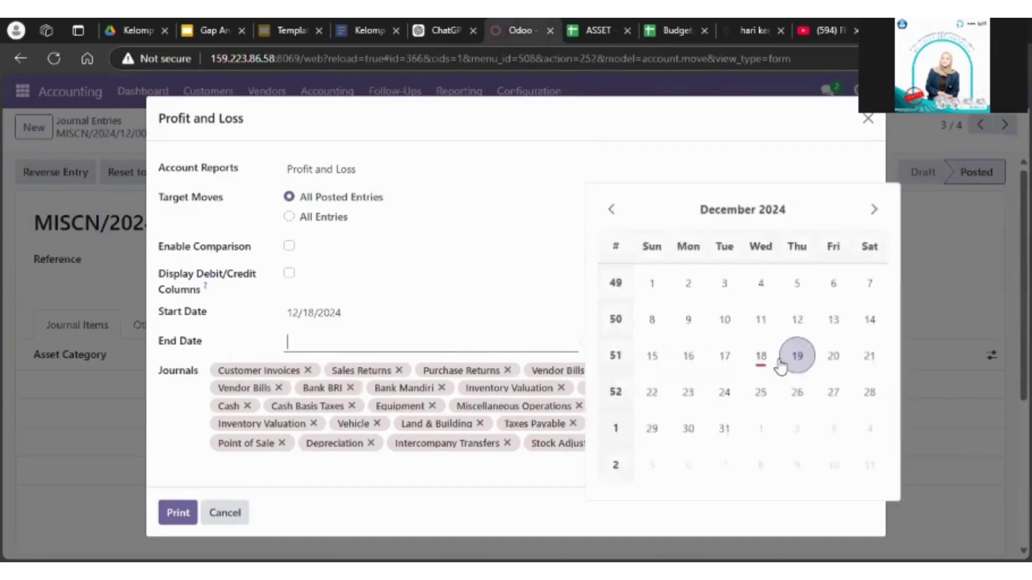
left_click(760, 355)
left_click(171, 518)
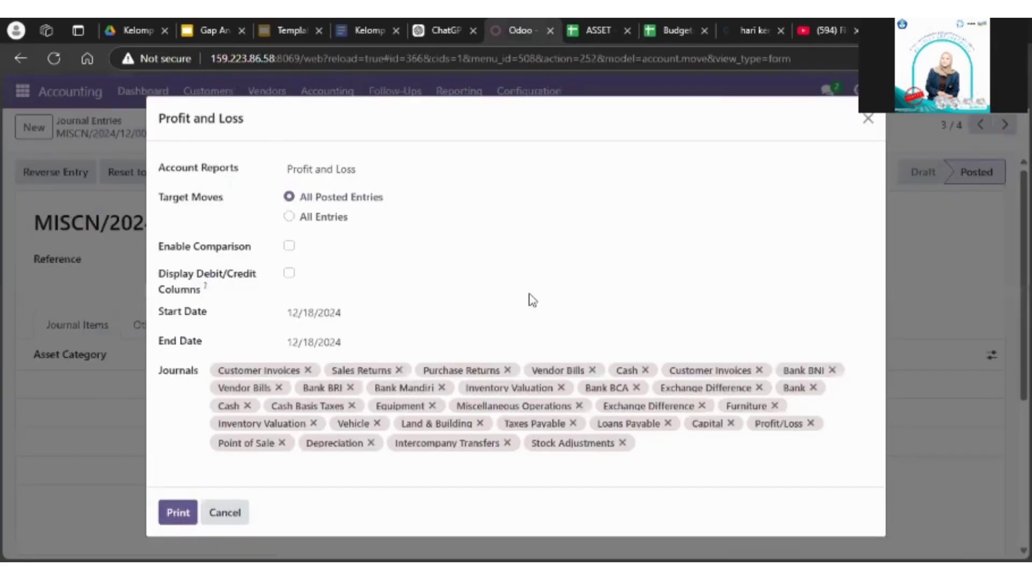
left_click(737, 135)
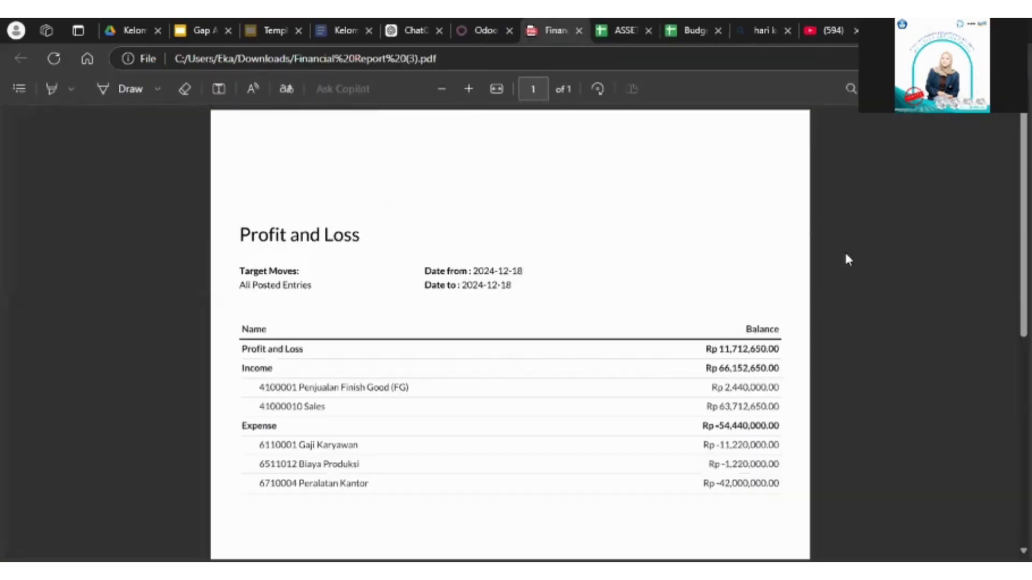
Step: Review the income and expense lines of the Profit and Loss report, and close the PDF and the report dialog
scroll(843, 250, "down", 3)
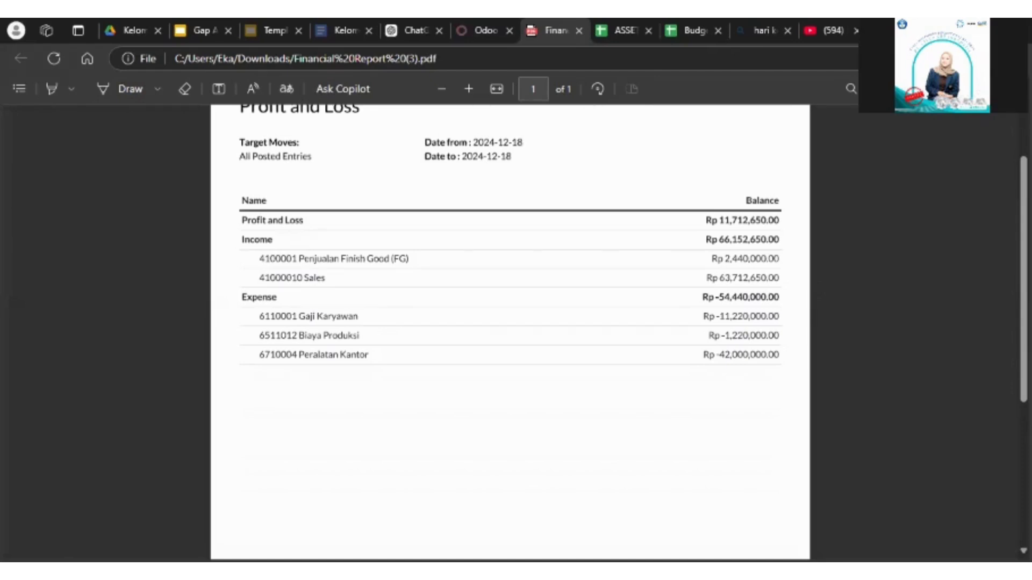
scroll(840, 250, "down", 1)
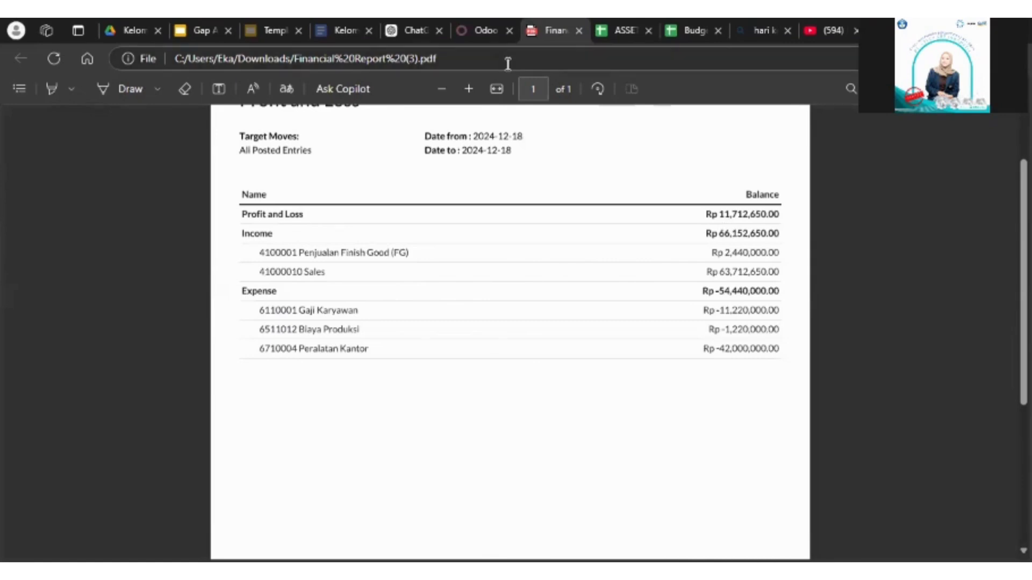
left_click(578, 31)
left_click(868, 118)
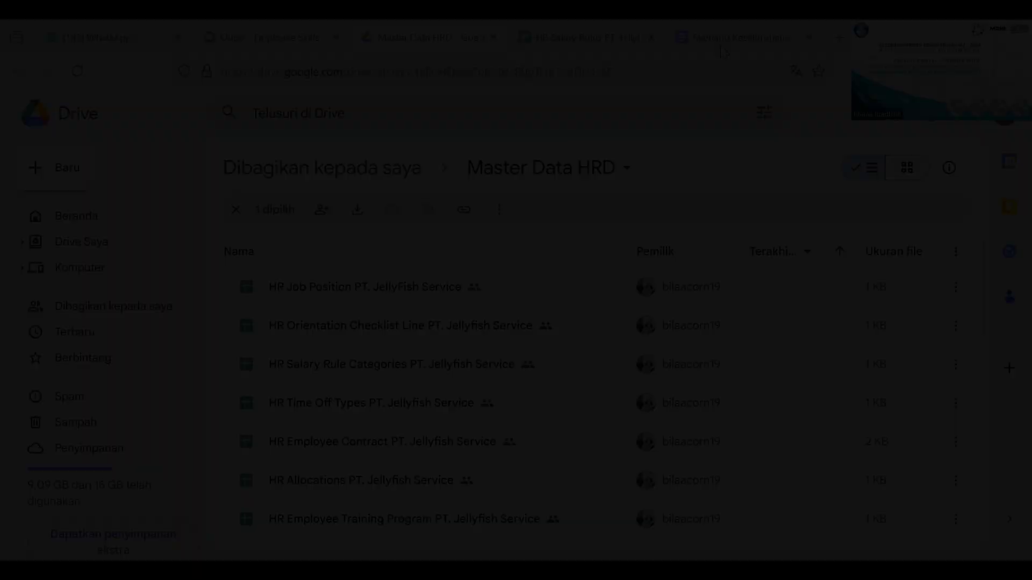
Step: Read section 8 on HR management in the Skenario Keseluruhan document, covering its processes and resulting documents
left_click(723, 49)
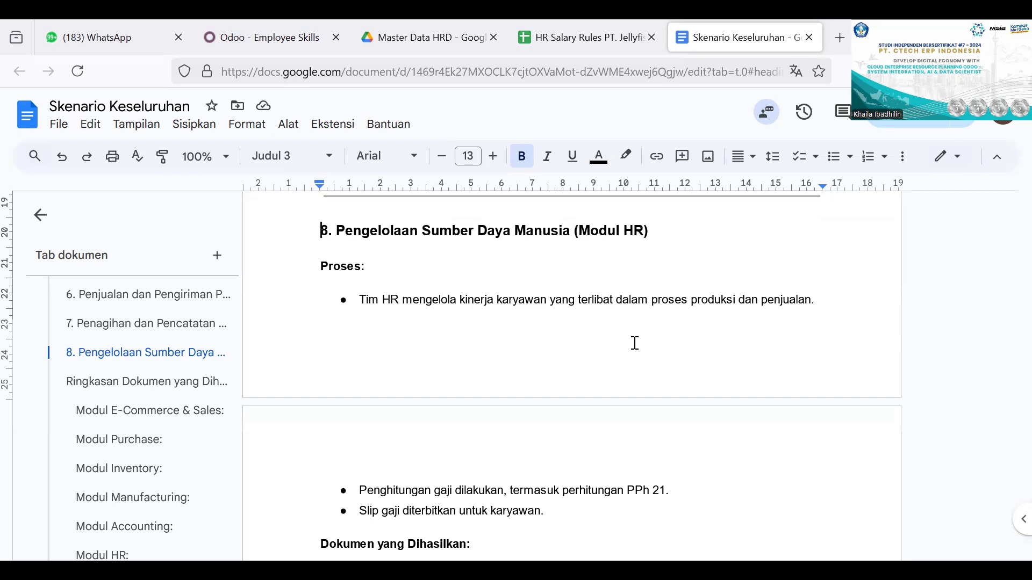
scroll(634, 343, "down", 1)
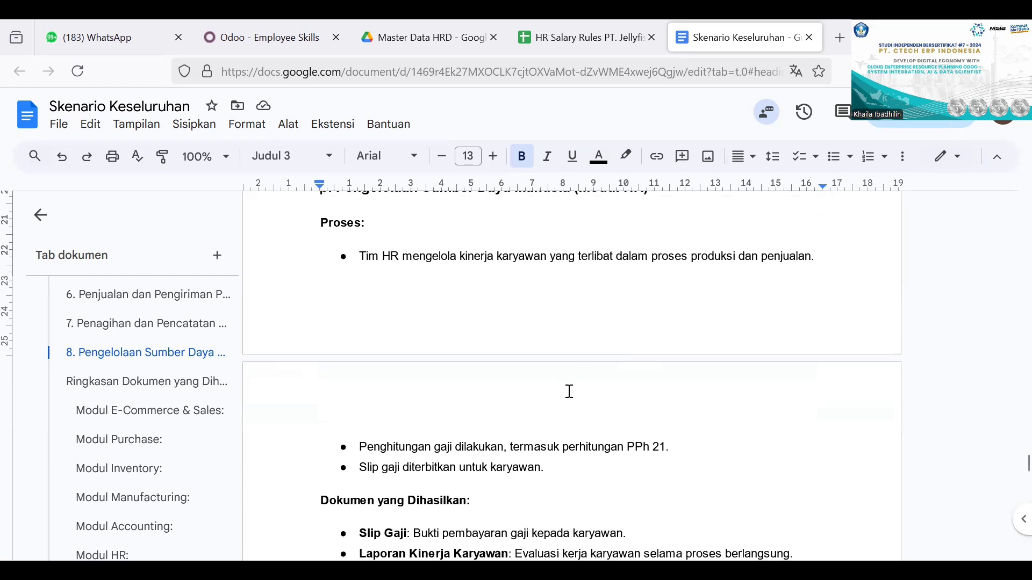
scroll(569, 392, "down", 1)
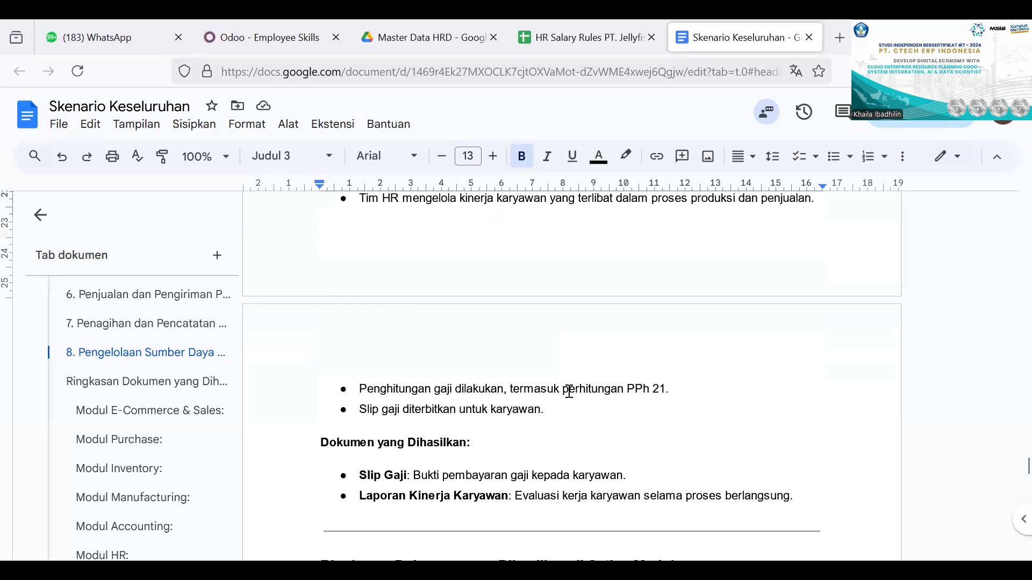
scroll(622, 422, "down", 1)
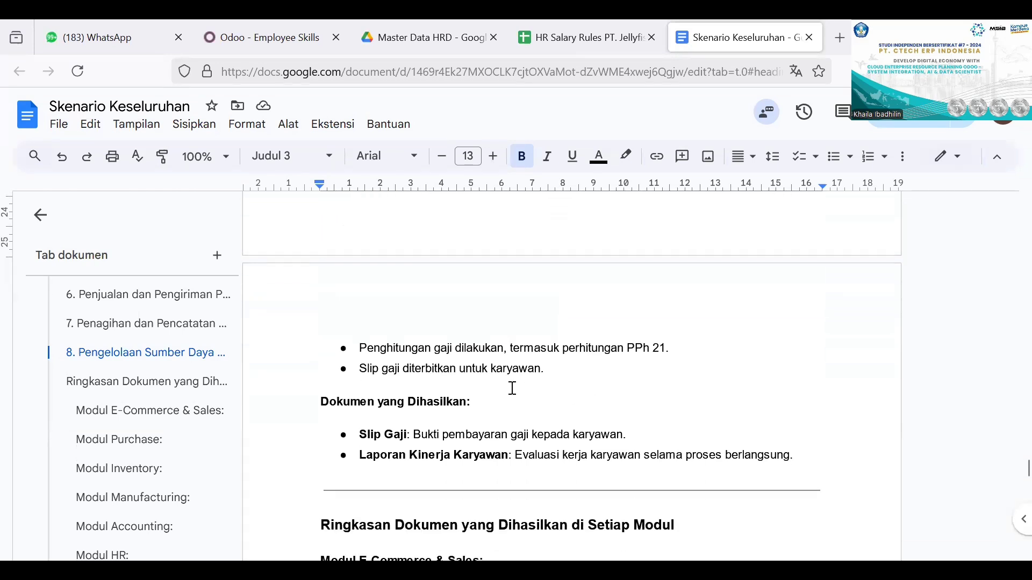
scroll(512, 365, "up", 3)
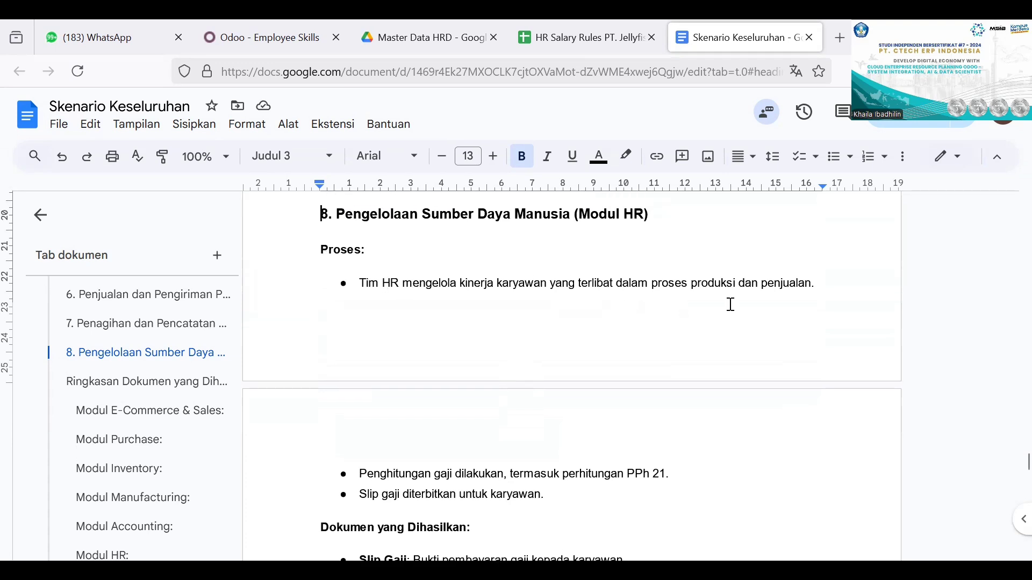
Step: Switch to Odoo and review the employee list for PT RasaNusantara Food and for all companies, plus the departments overview
left_click(249, 41)
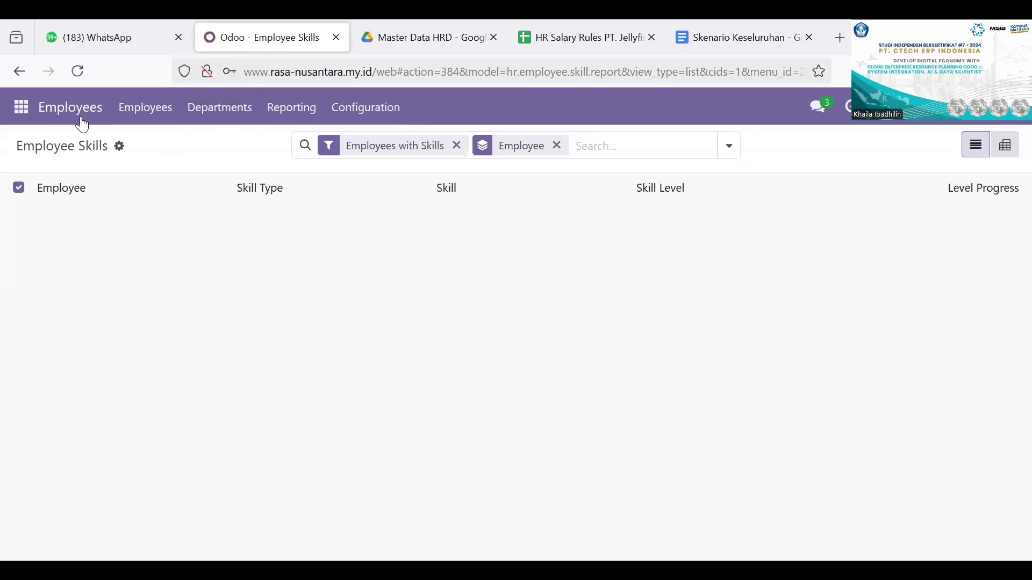
left_click(22, 107)
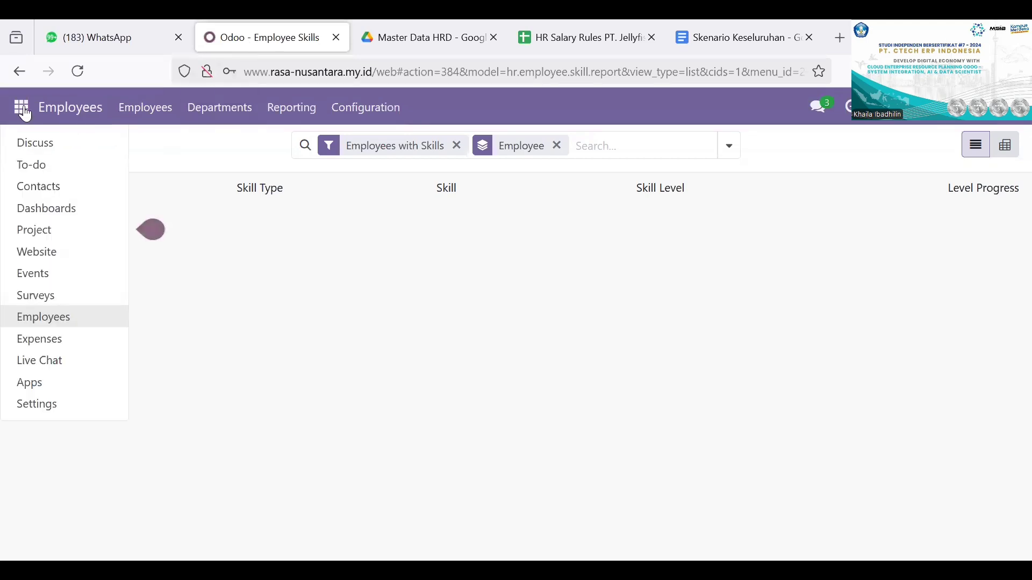
left_click(63, 317)
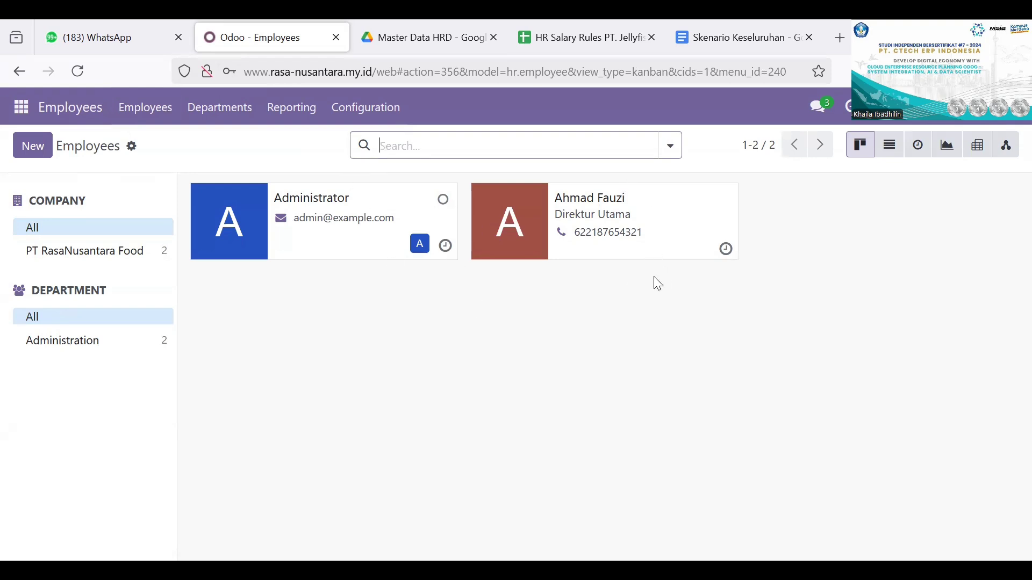
left_click(136, 257)
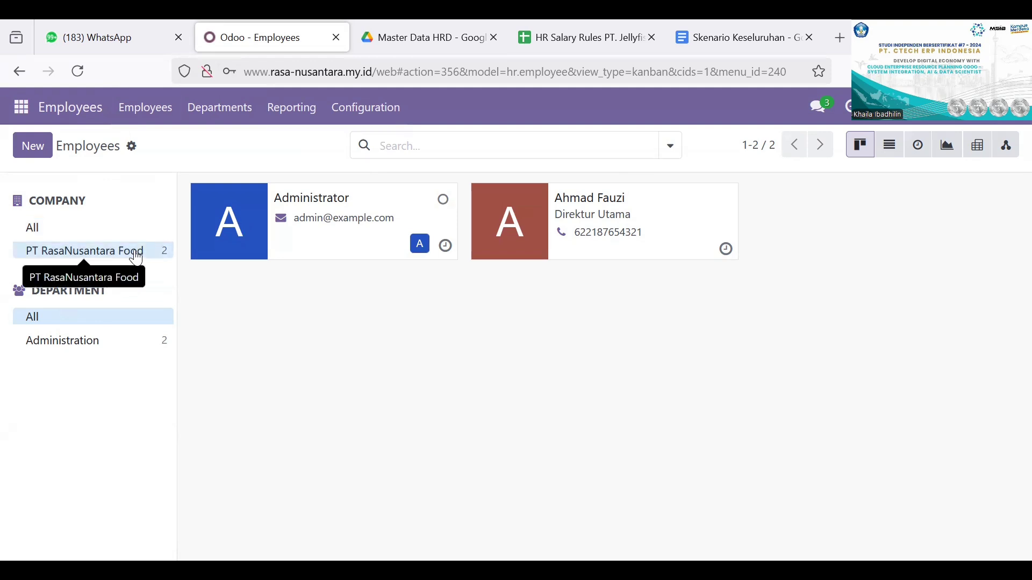
left_click(127, 230)
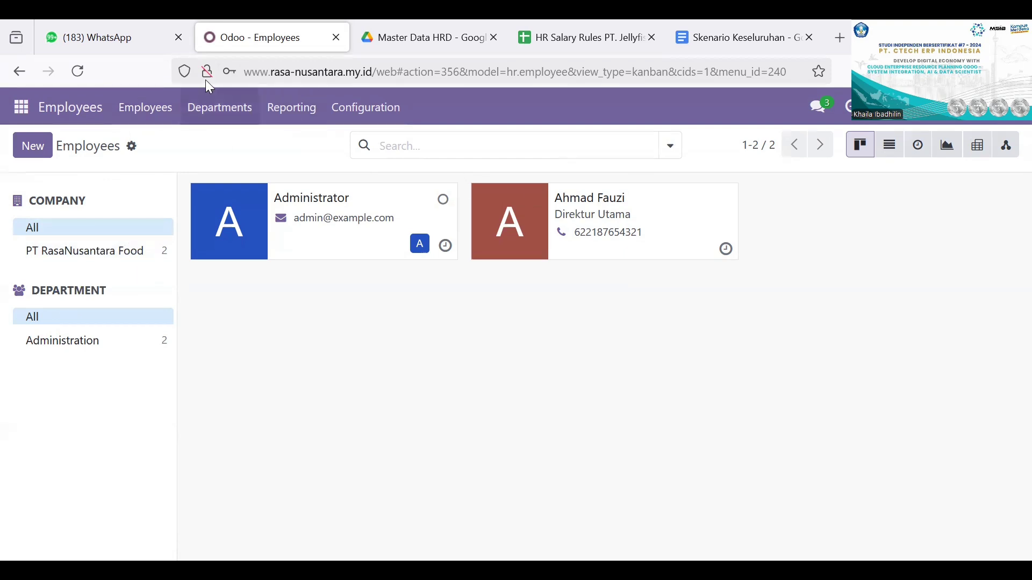
left_click(152, 110)
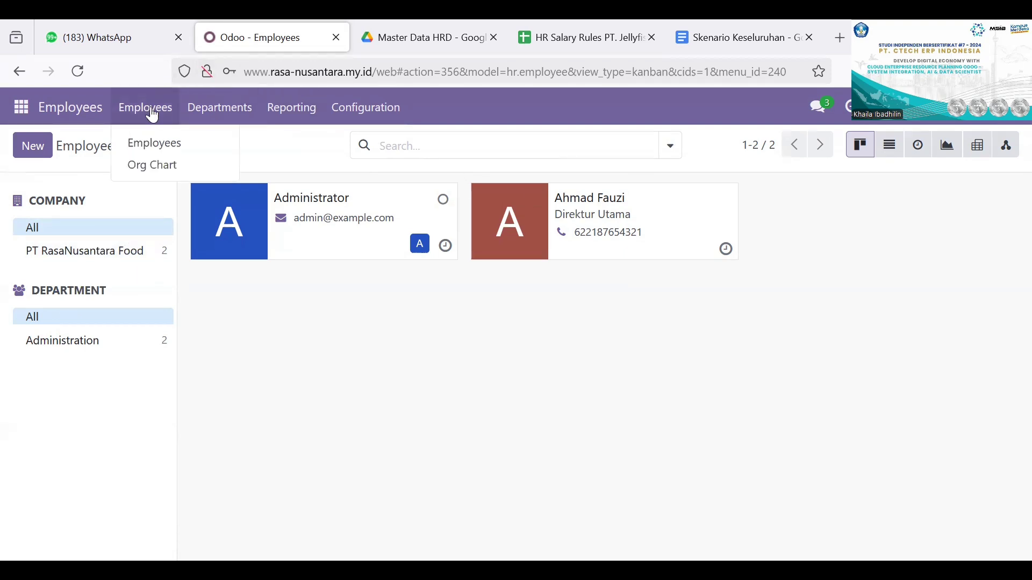
left_click(188, 146)
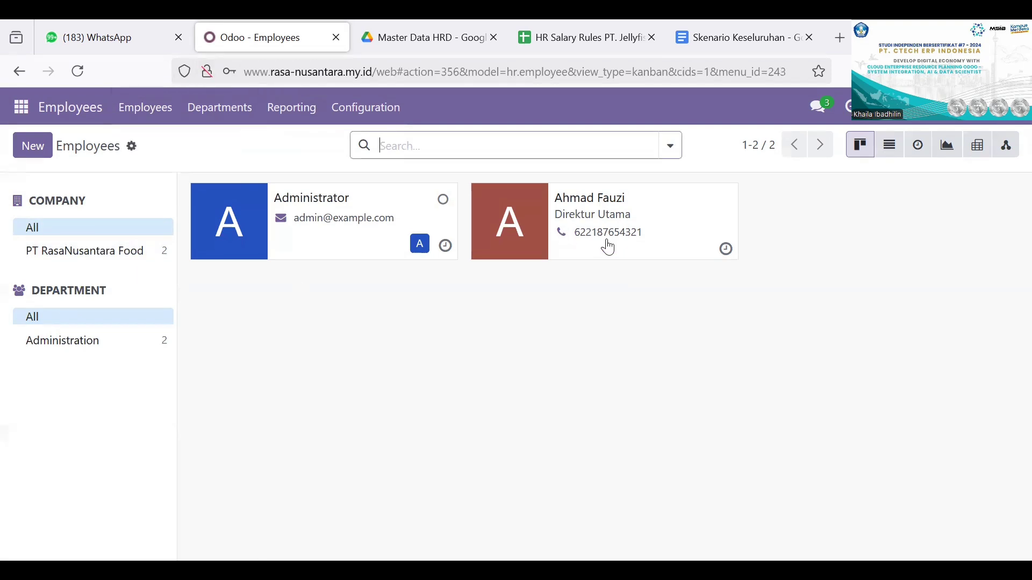
left_click(215, 113)
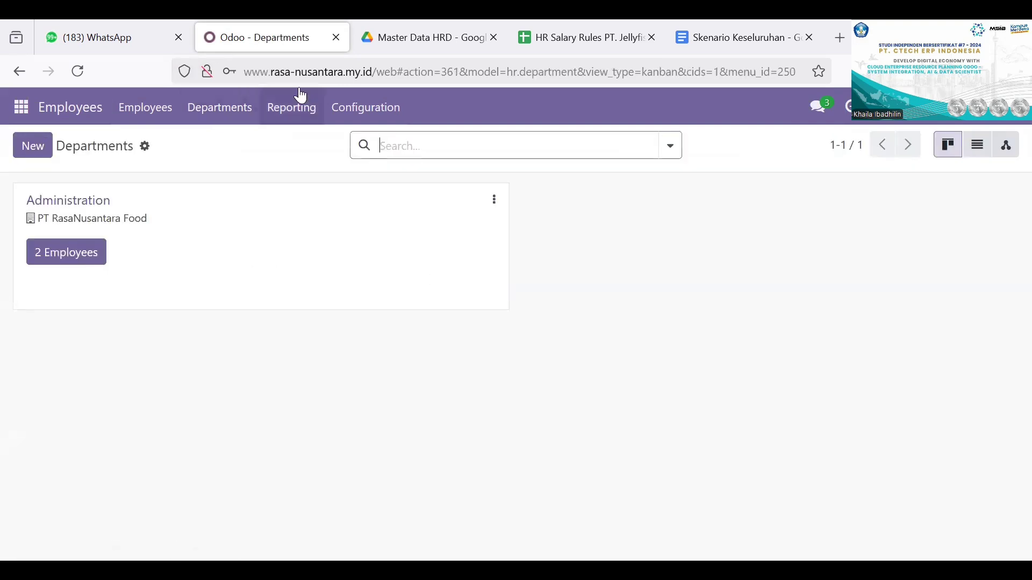
Step: Open the employee skills report and export all of its records to a spreadsheet
left_click(308, 115)
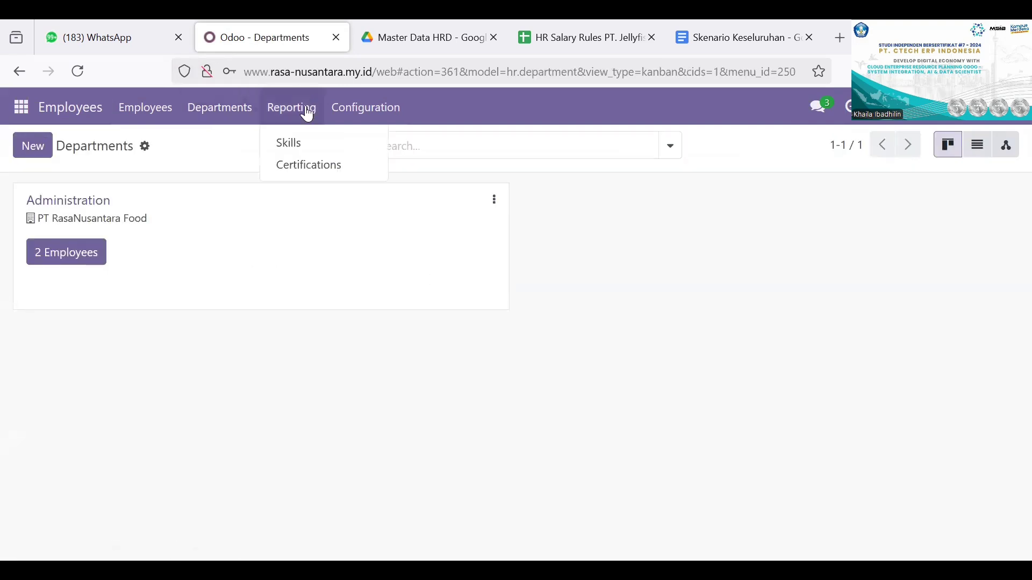
left_click(327, 146)
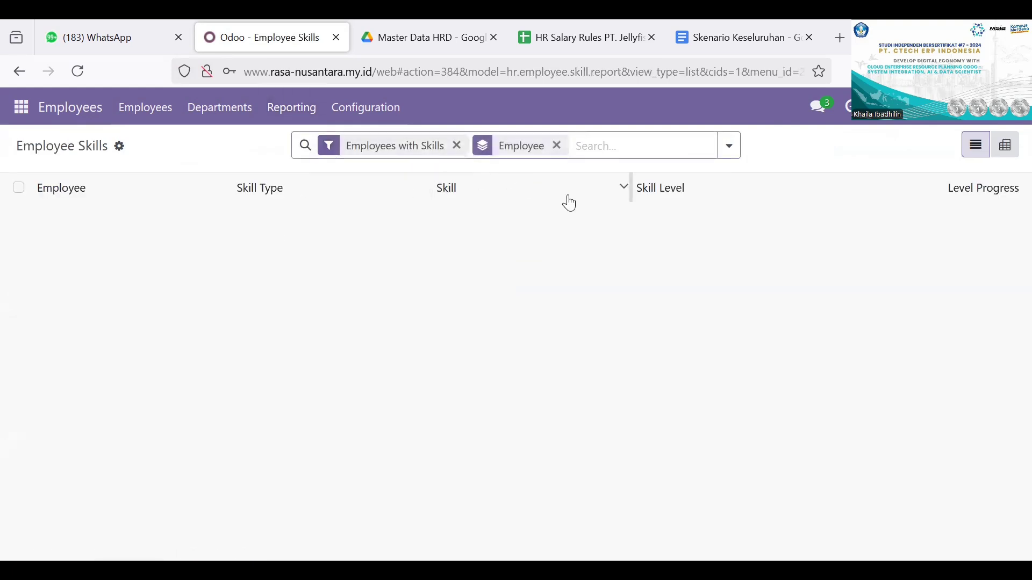
left_click(120, 147)
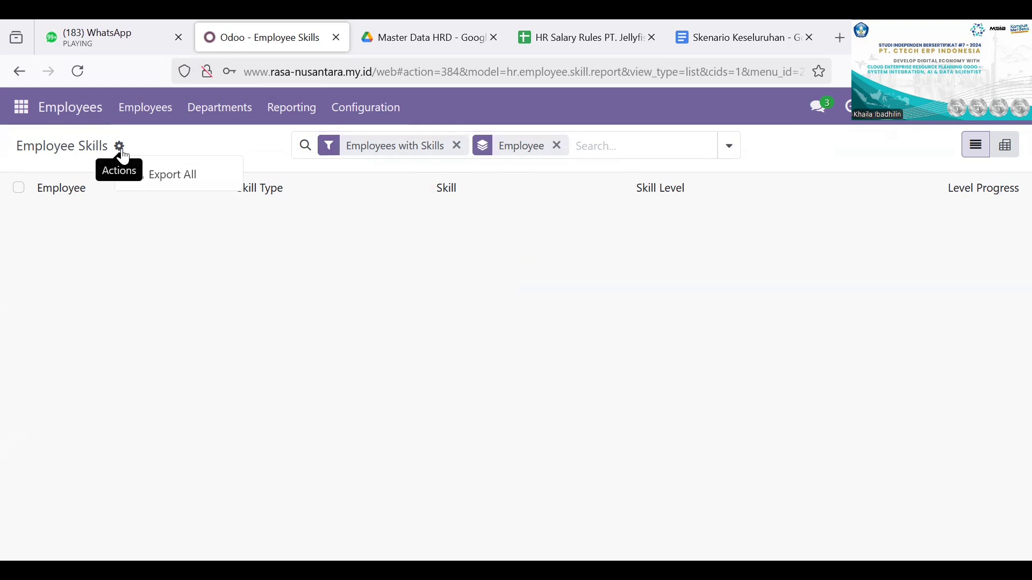
left_click(164, 175)
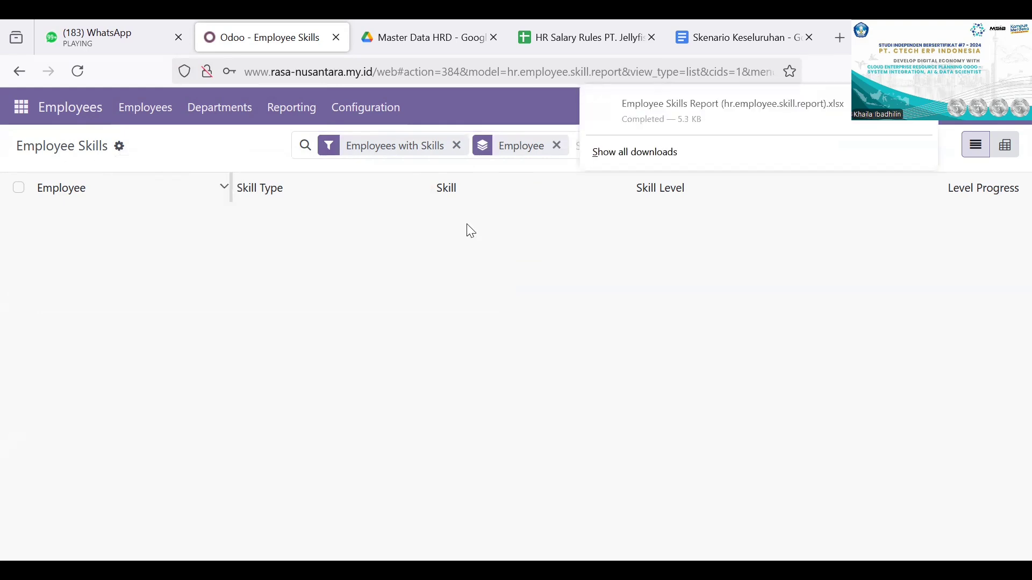
left_click(542, 266)
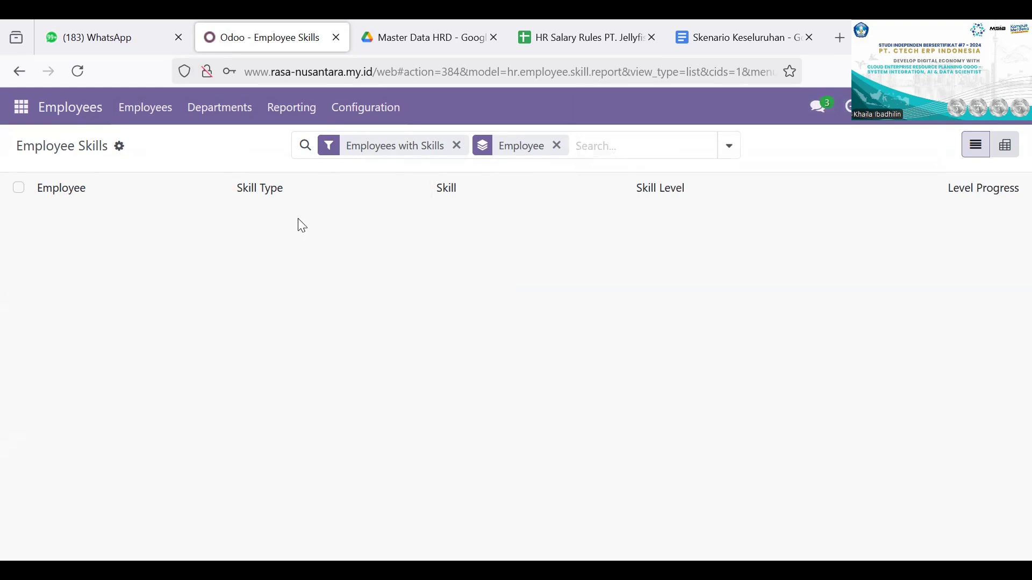
left_click(119, 146)
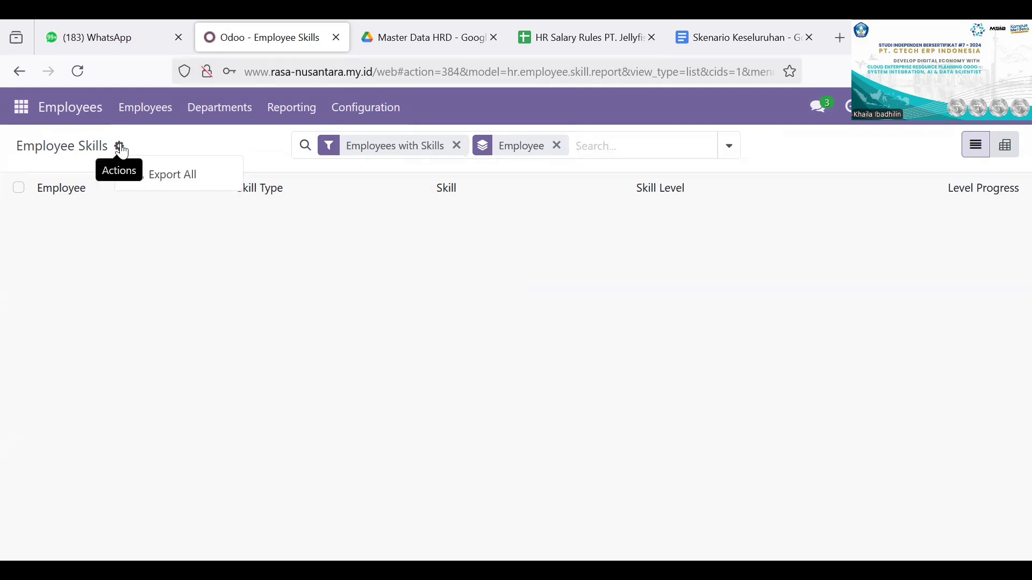
left_click(186, 224)
left_click(148, 109)
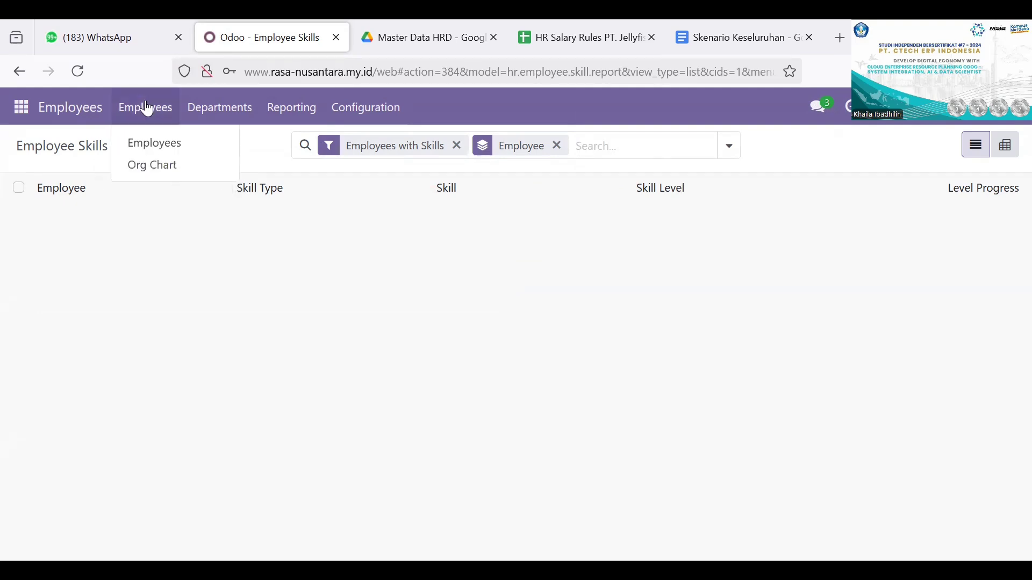
Step: Create a new employee record with the employee's full name and the job title Finance and Accounting
left_click(71, 108)
left_click(145, 109)
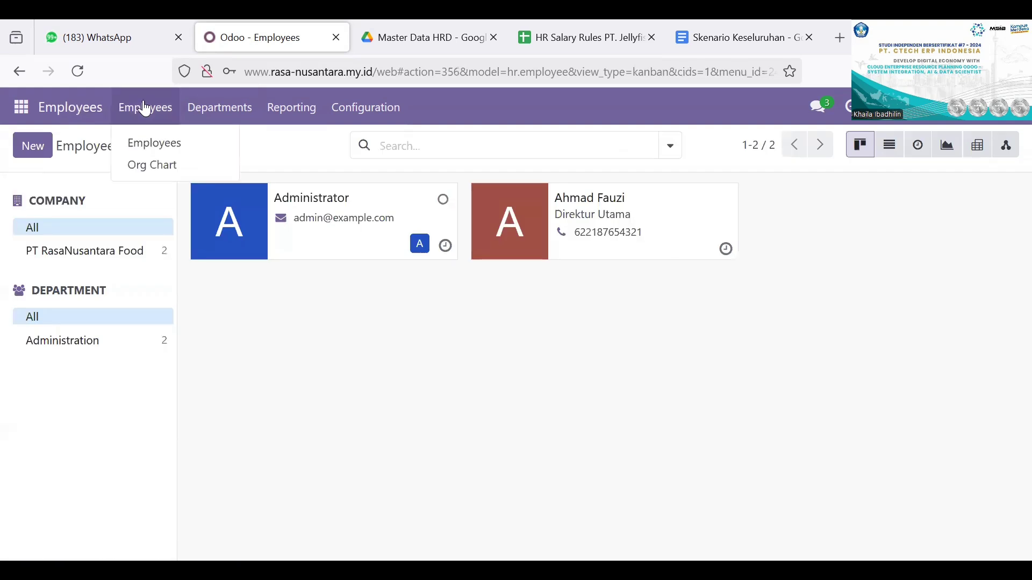
left_click(160, 143)
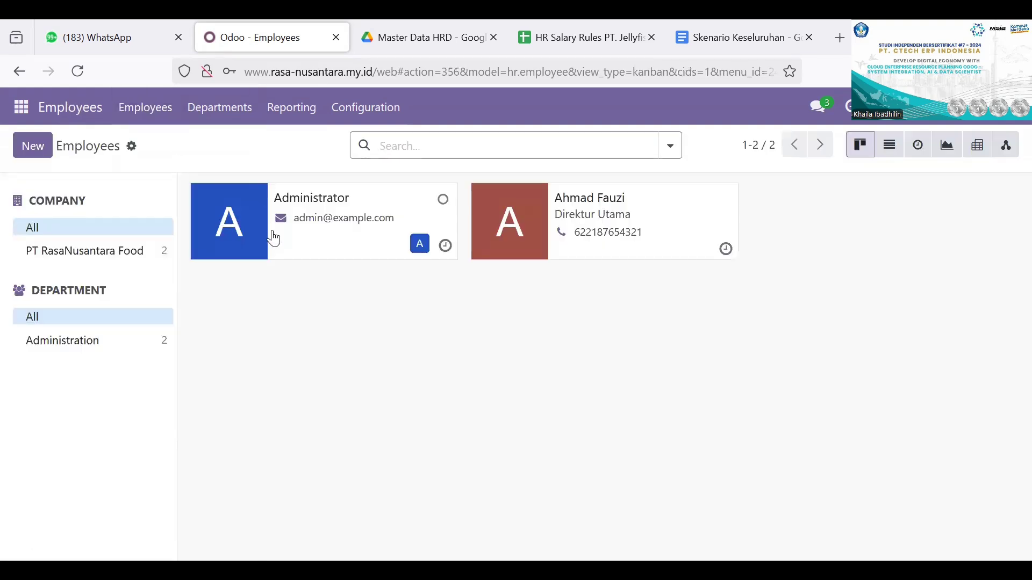
left_click(42, 153)
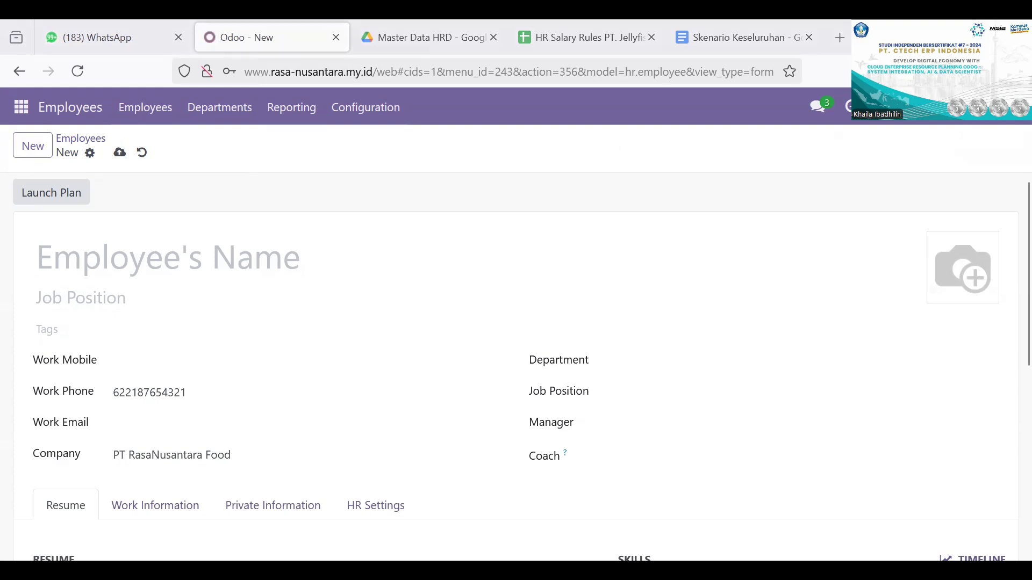
left_click(272, 269)
left_click(253, 298)
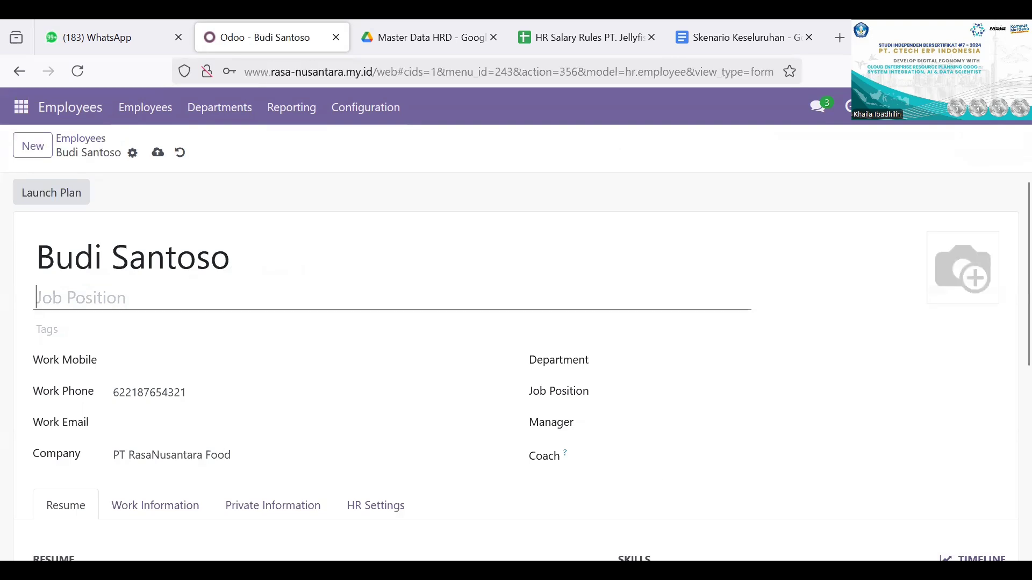
key("alt+Tab")
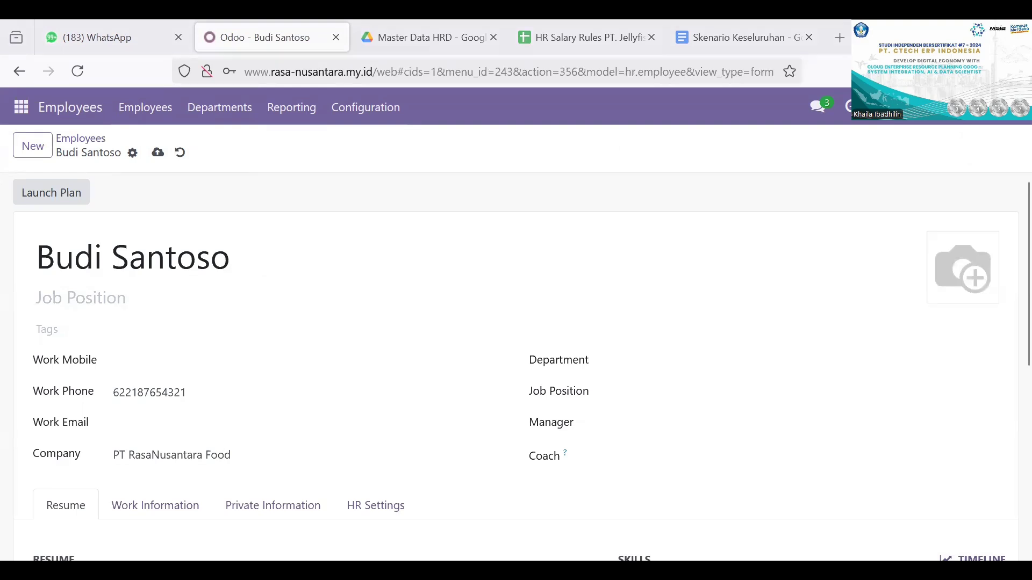
key("alt+Tab")
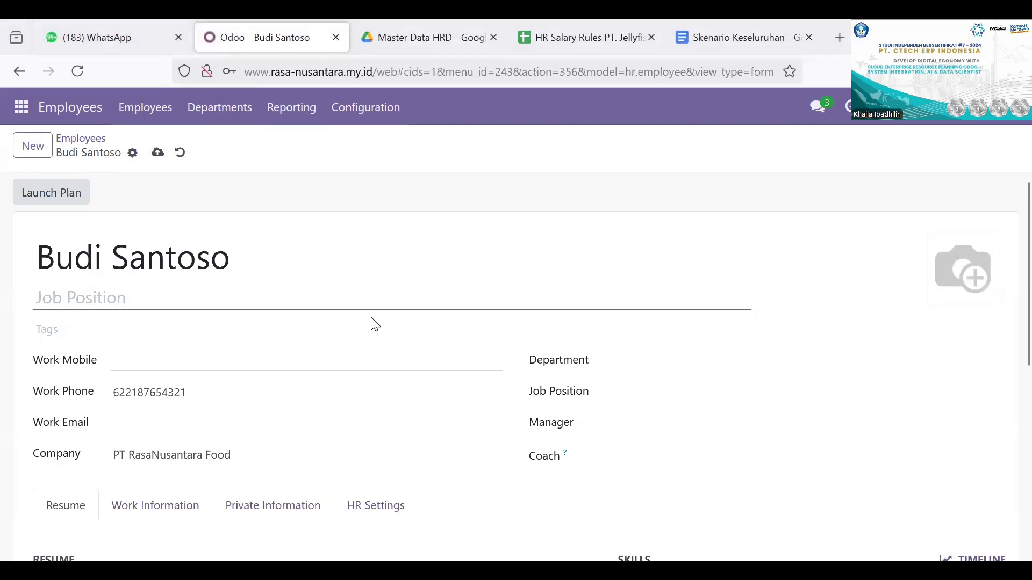
type("Finance and Accounting")
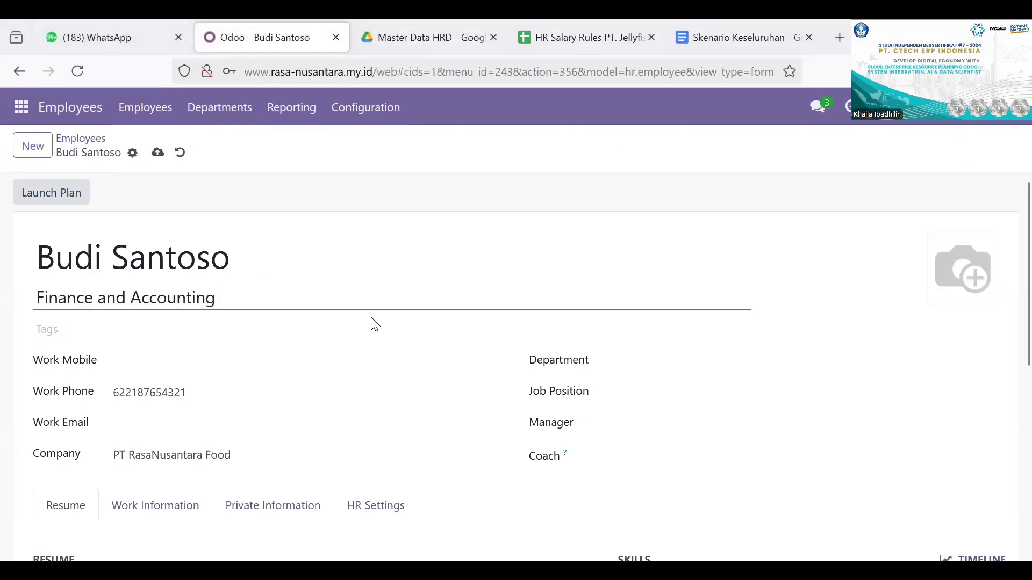
Step: Fill in the employee's work mobile number and work email, and set the department to Administration
left_click(209, 364)
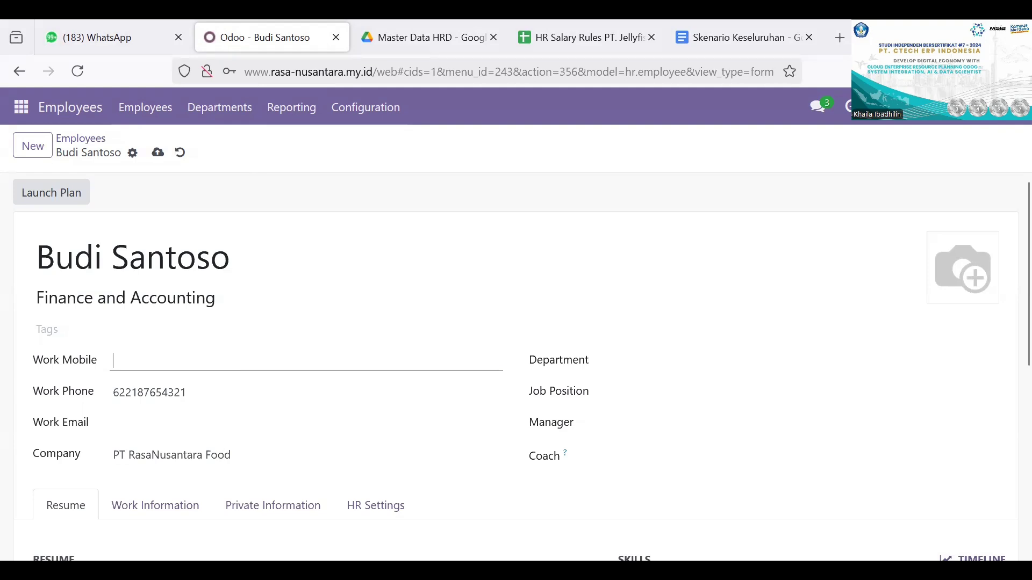
key("alt+Tab")
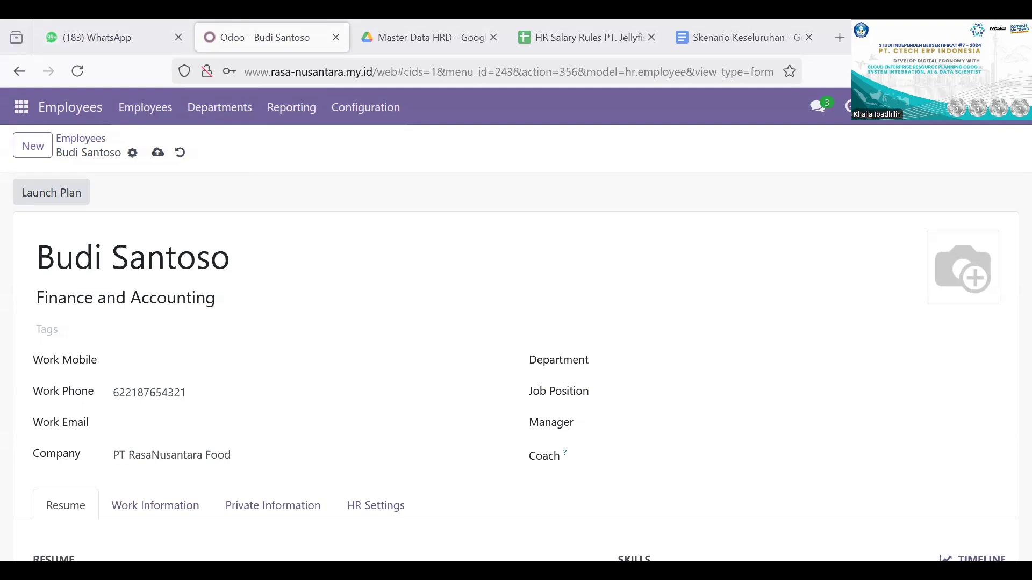
left_click(365, 368)
key("ctrl+v")
scroll(361, 417, "down", 1)
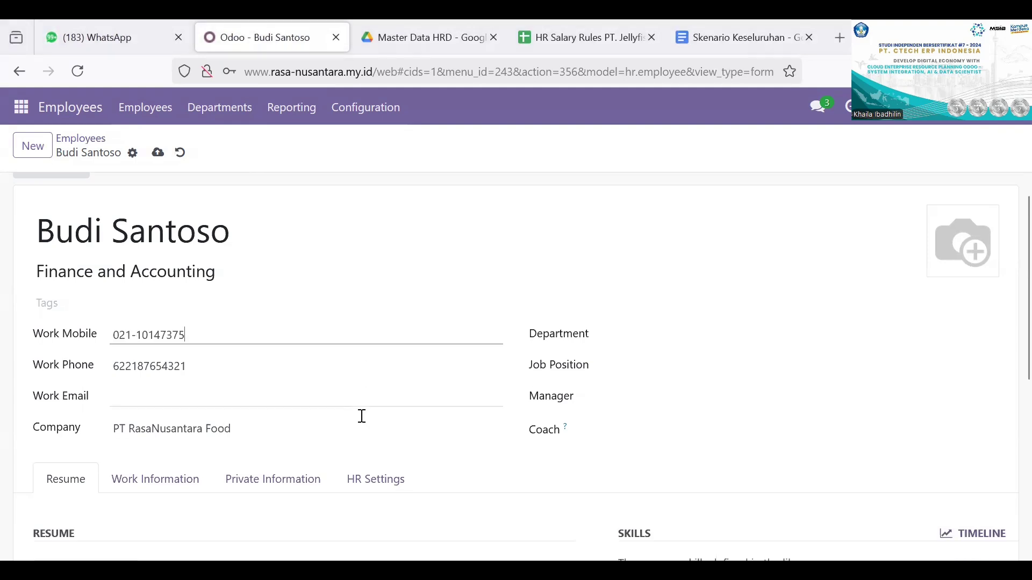
left_click(339, 363)
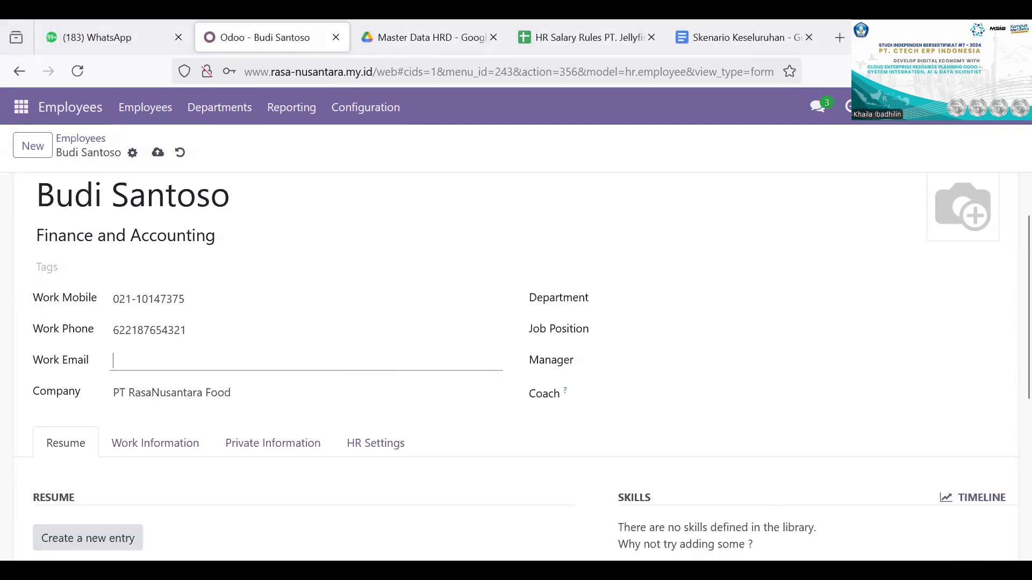
left_click(387, 302)
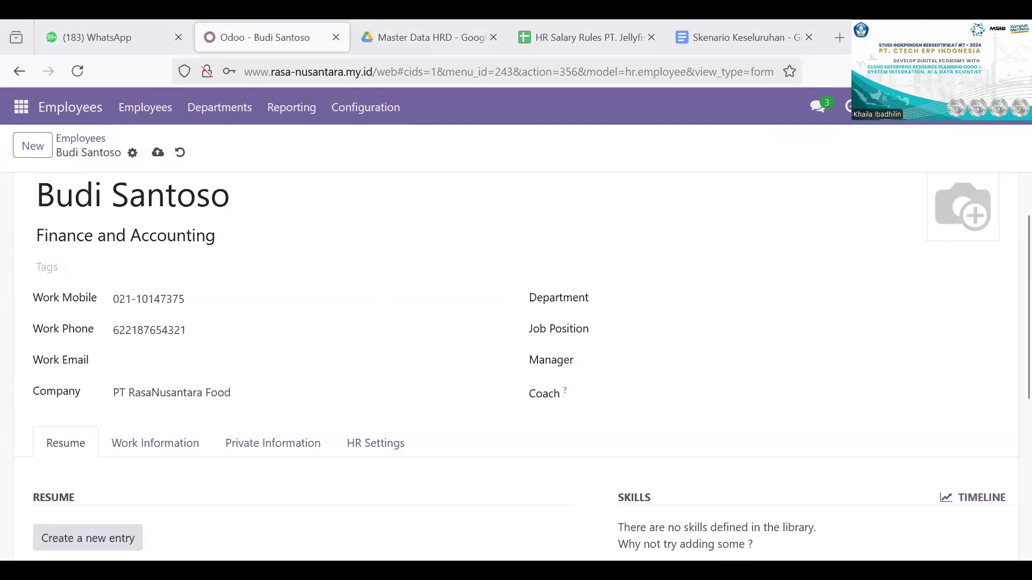
left_click(422, 376)
key("ctrl+v")
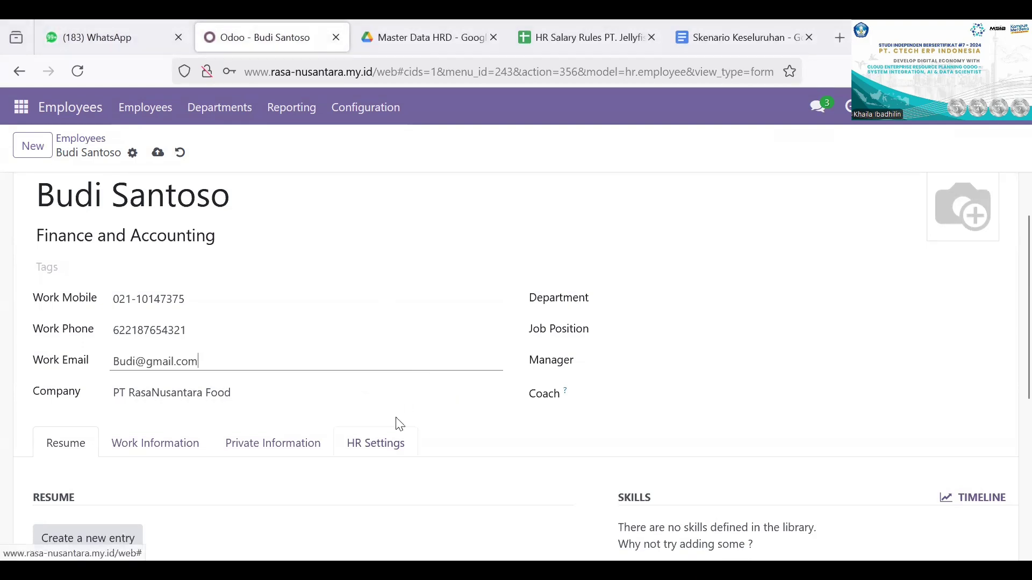
left_click(634, 294)
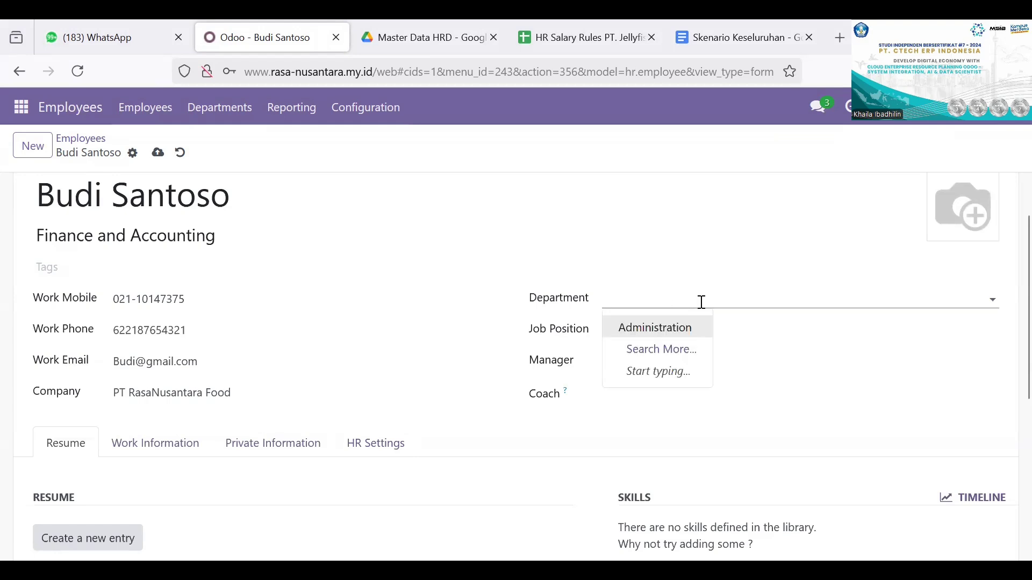
left_click(694, 328)
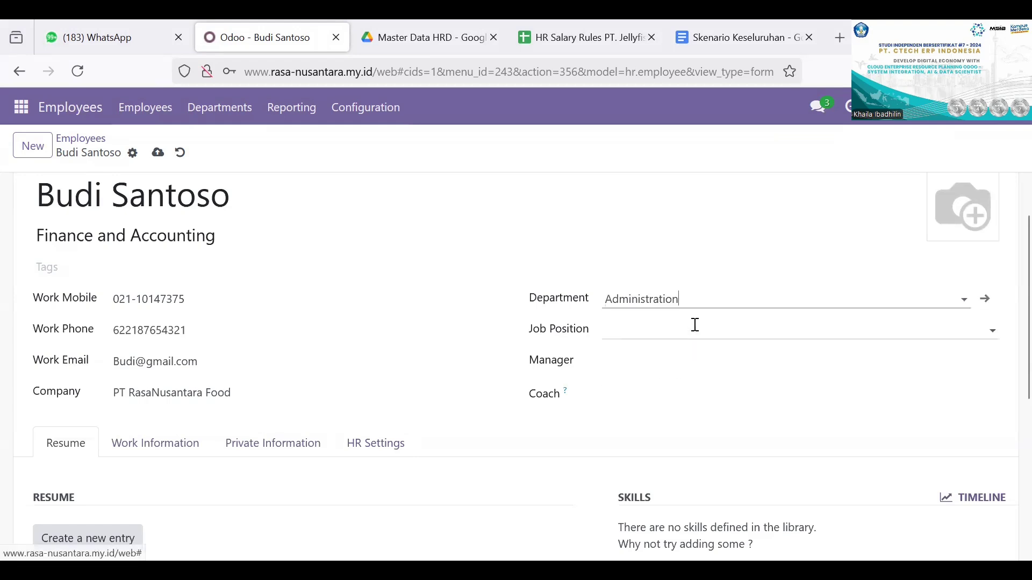
left_click(651, 326)
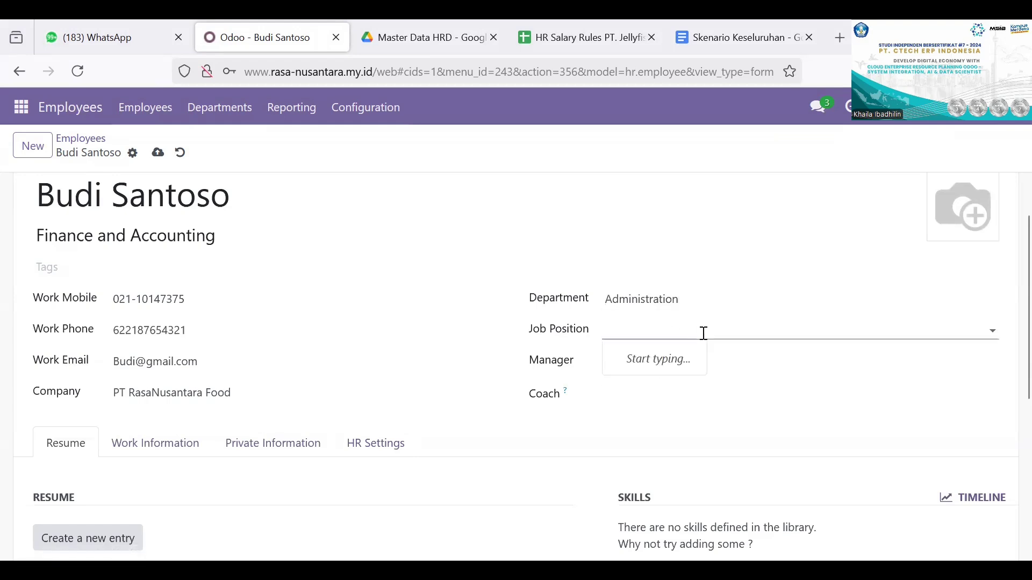
type("finan")
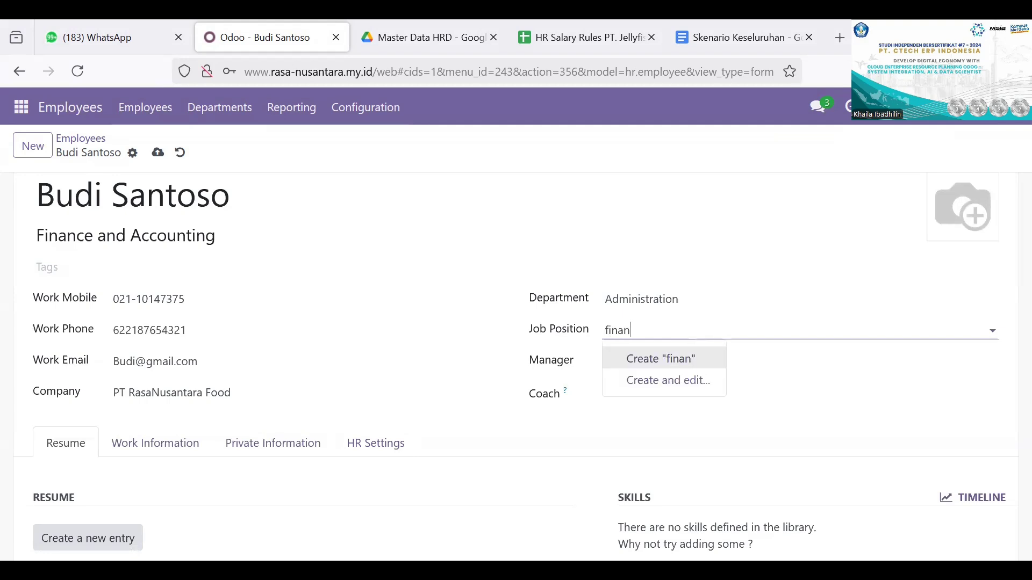
key("BackSpace")
key("BackSpace")
key("BackSpace")
key("BackSpace")
key("BackSpace")
Step: Save the new employee record and open the skill types for creating new skills from its Skills section
scroll(410, 288, "down", 4)
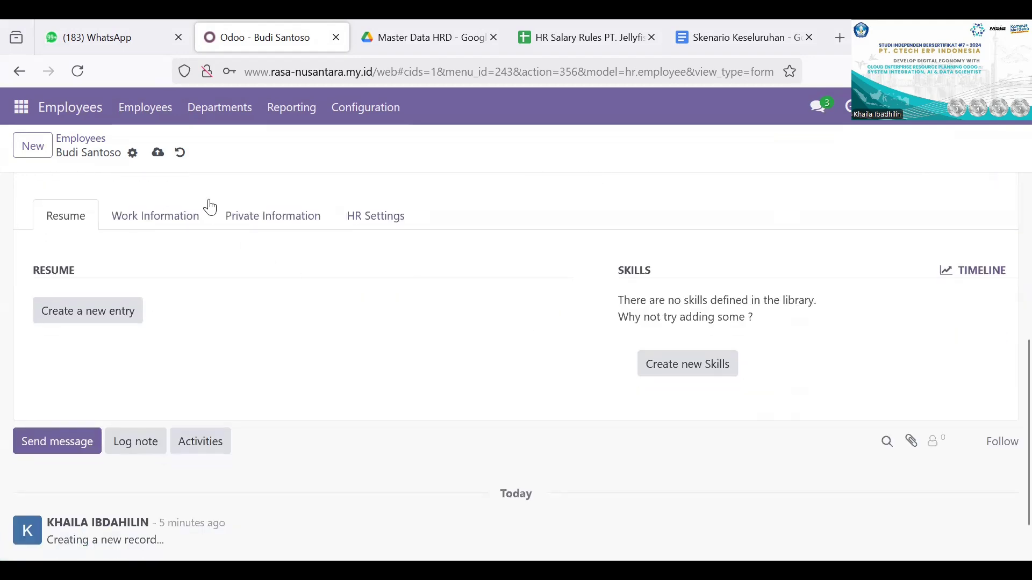
left_click(158, 153)
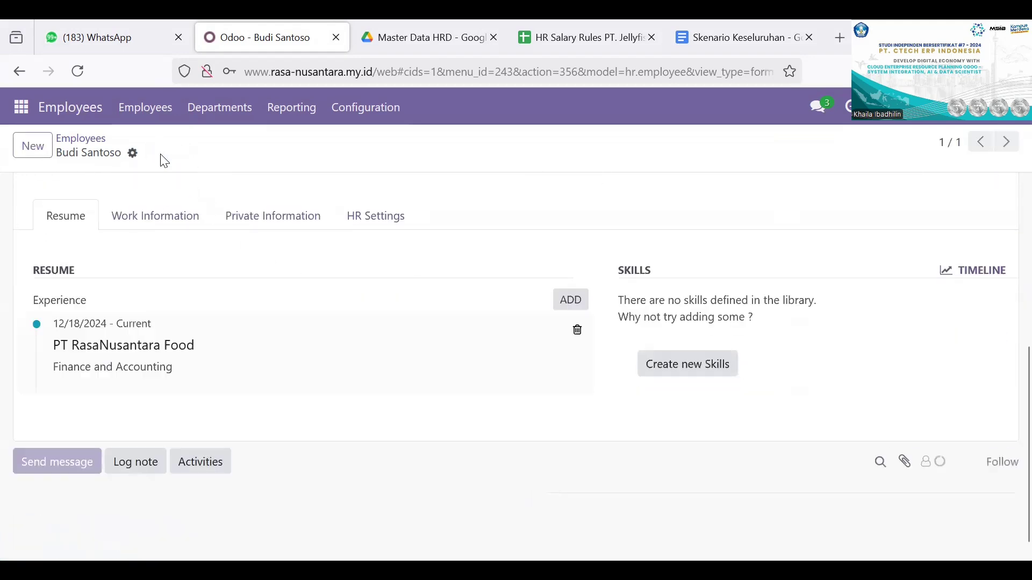
scroll(288, 388, "down", 2)
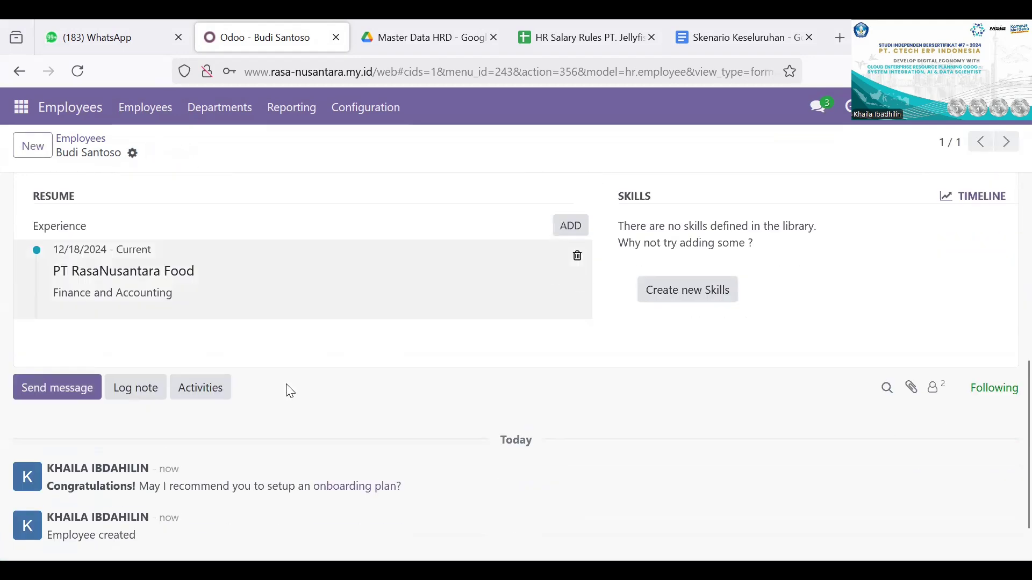
scroll(440, 331, "up", 4)
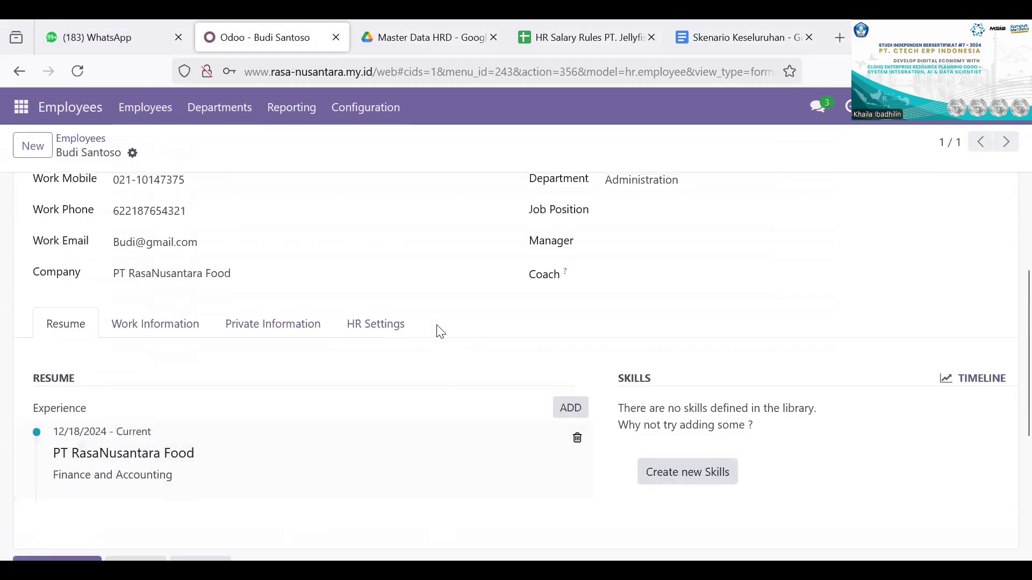
left_click(671, 468)
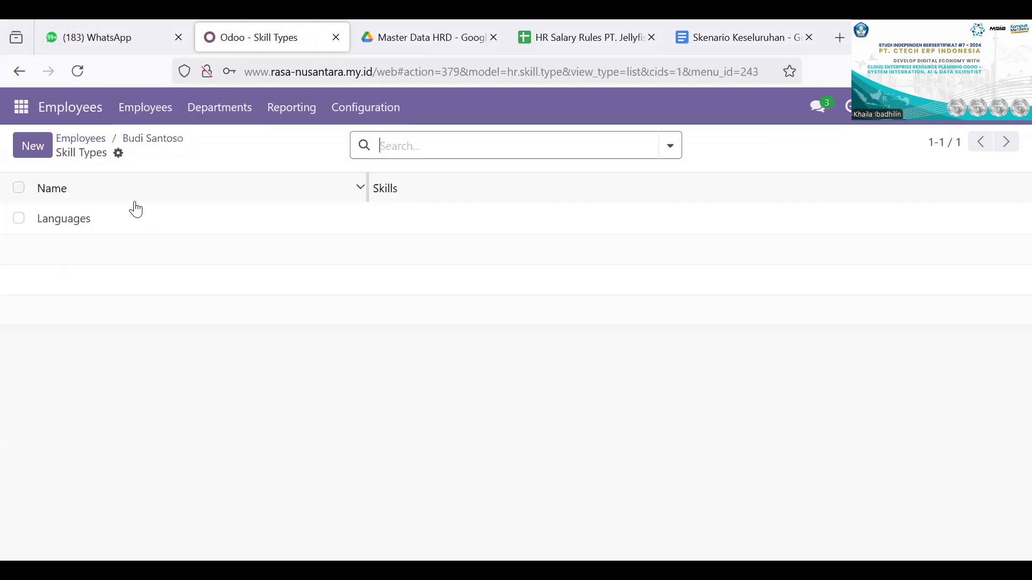
left_click(22, 196)
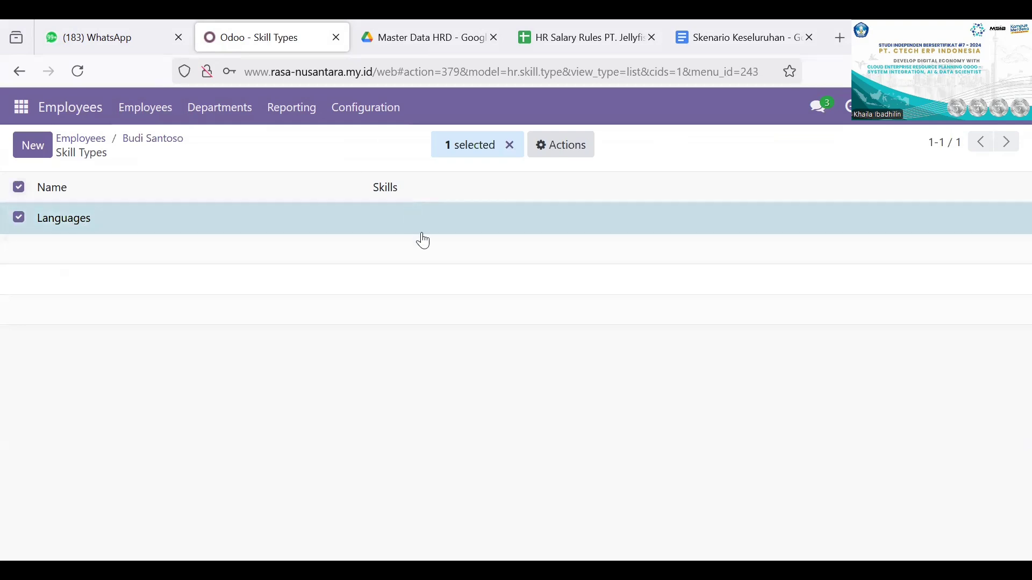
left_click(572, 156)
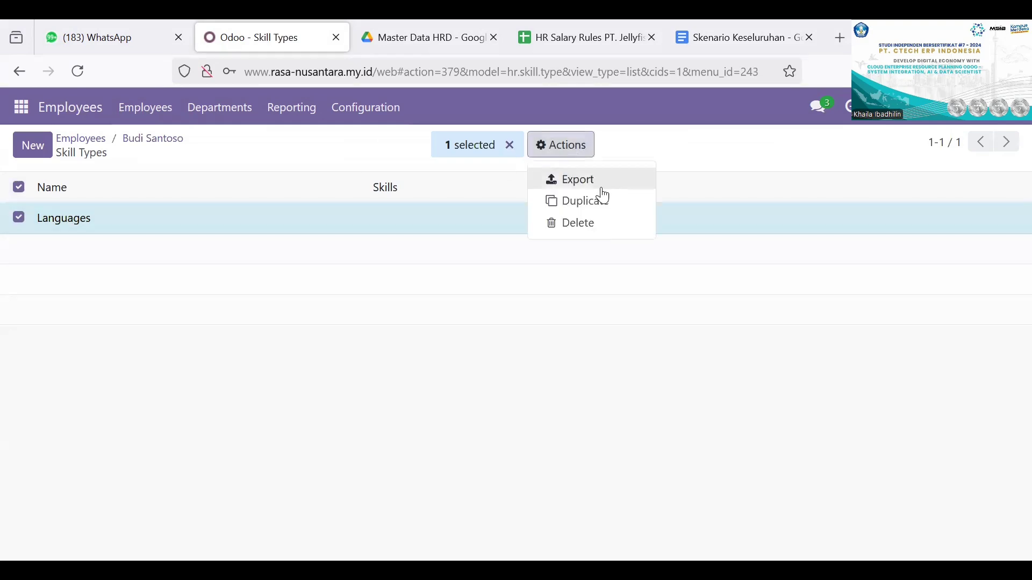
left_click(510, 371)
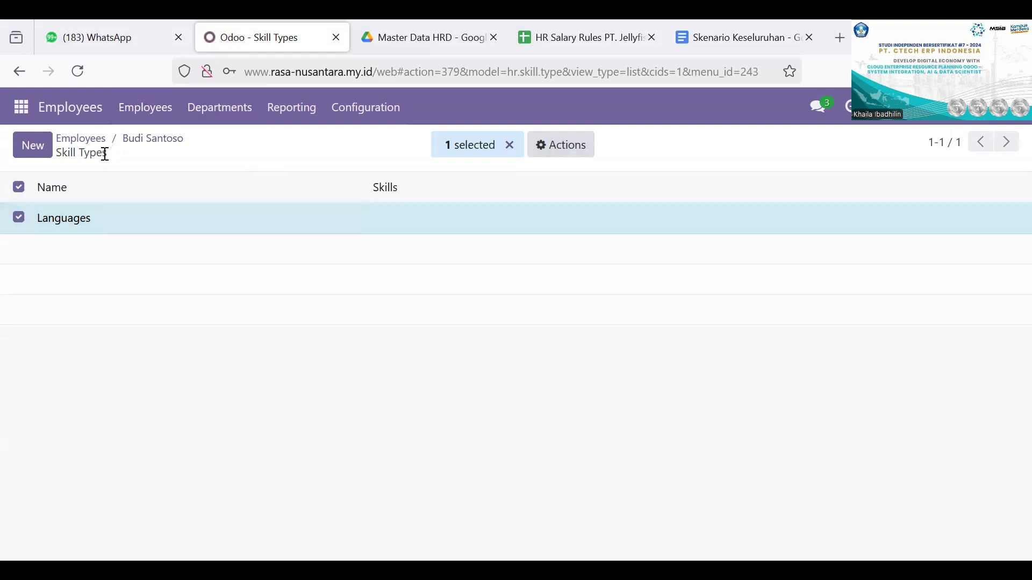
Step: Create a new skill type named "microsoft Office"
left_click(32, 145)
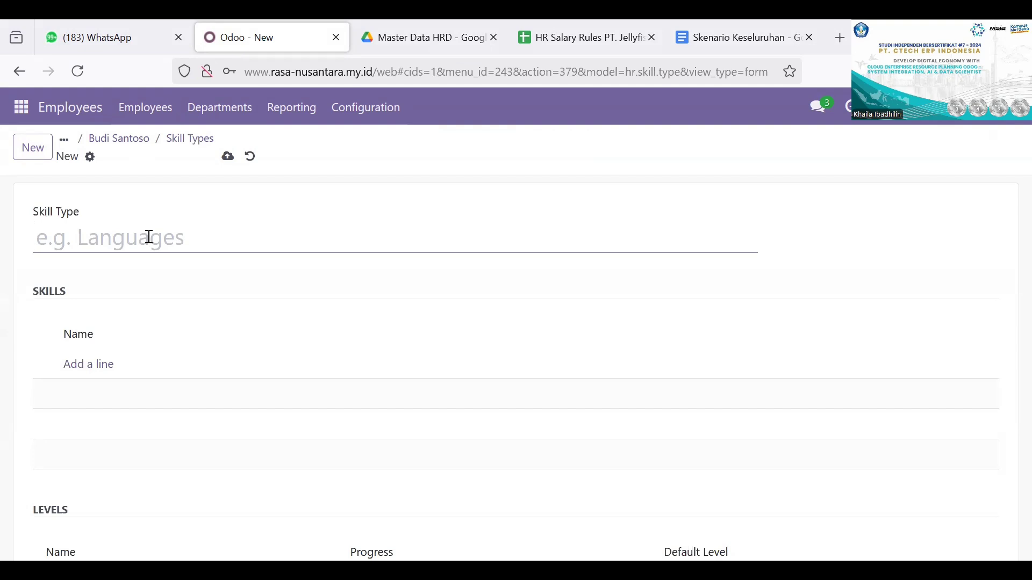
type("mis")
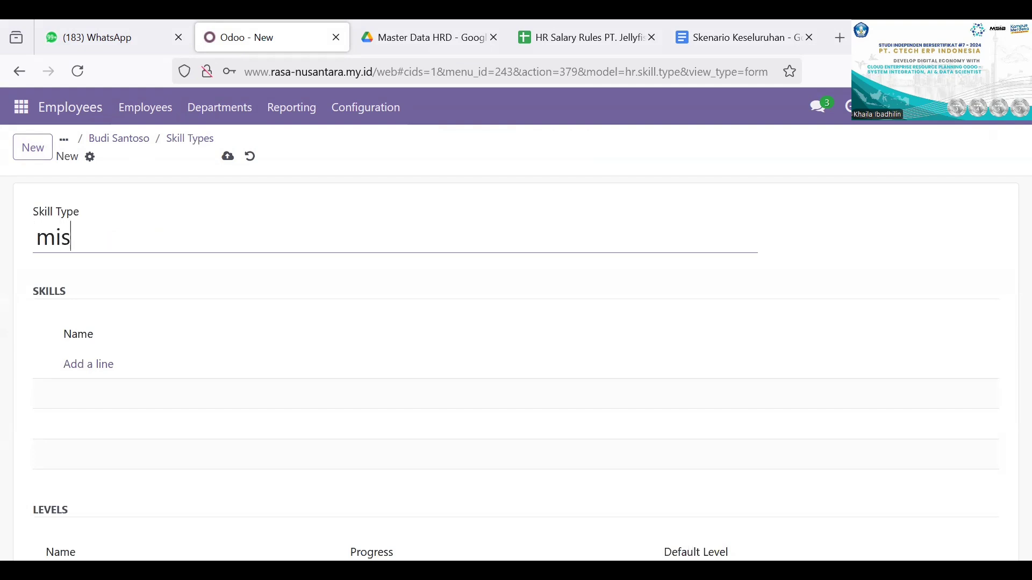
key("BackSpace")
type("crosoft")
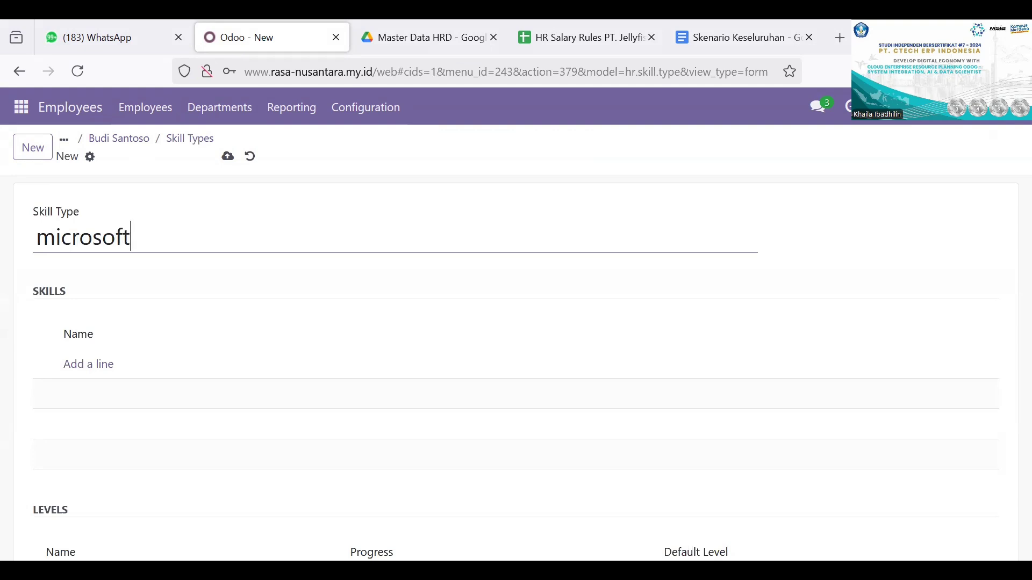
type(" Office")
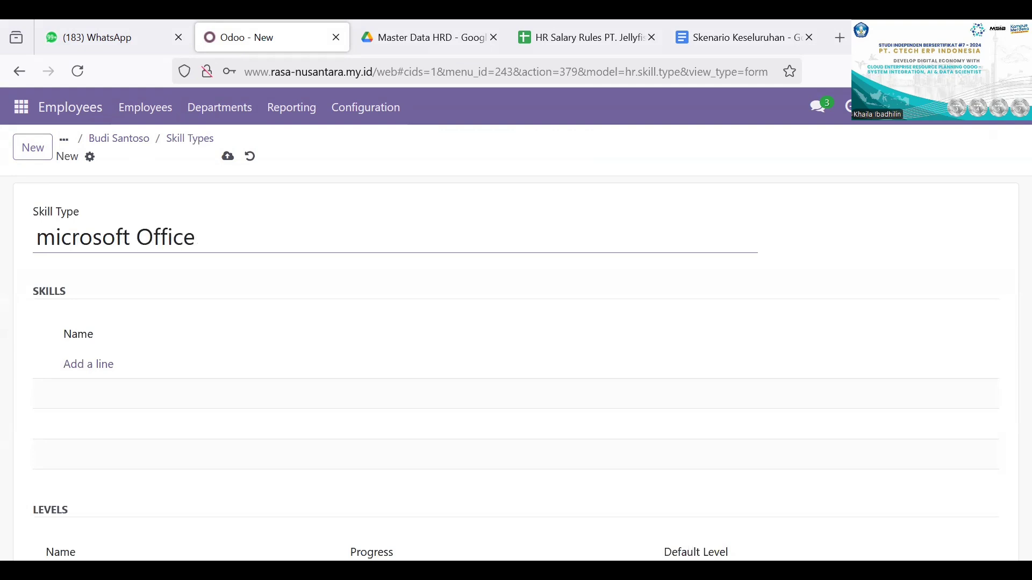
Step: Add the skill "Microsoft Word" to the microsoft Office skill type
left_click(165, 363)
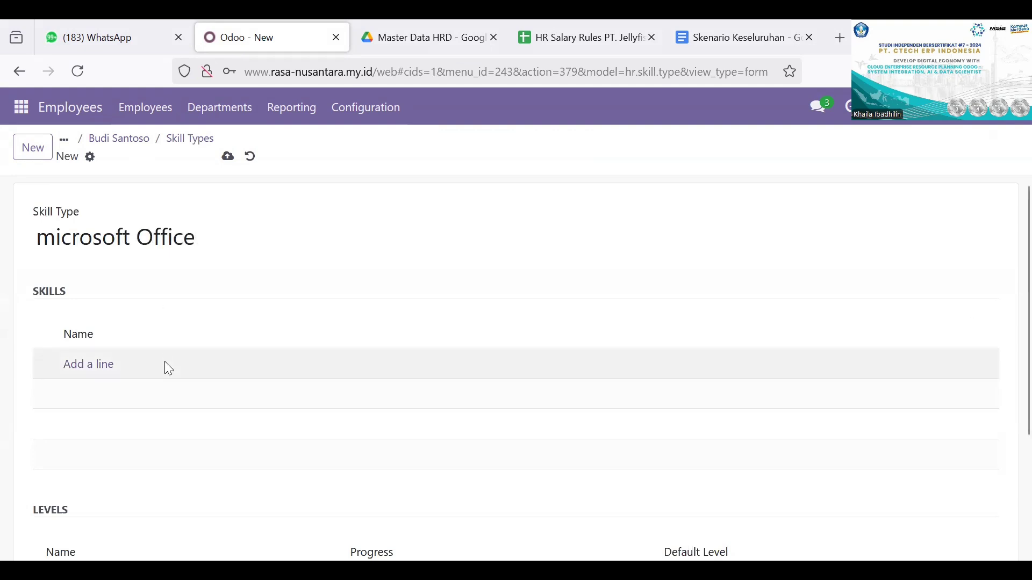
left_click(109, 365)
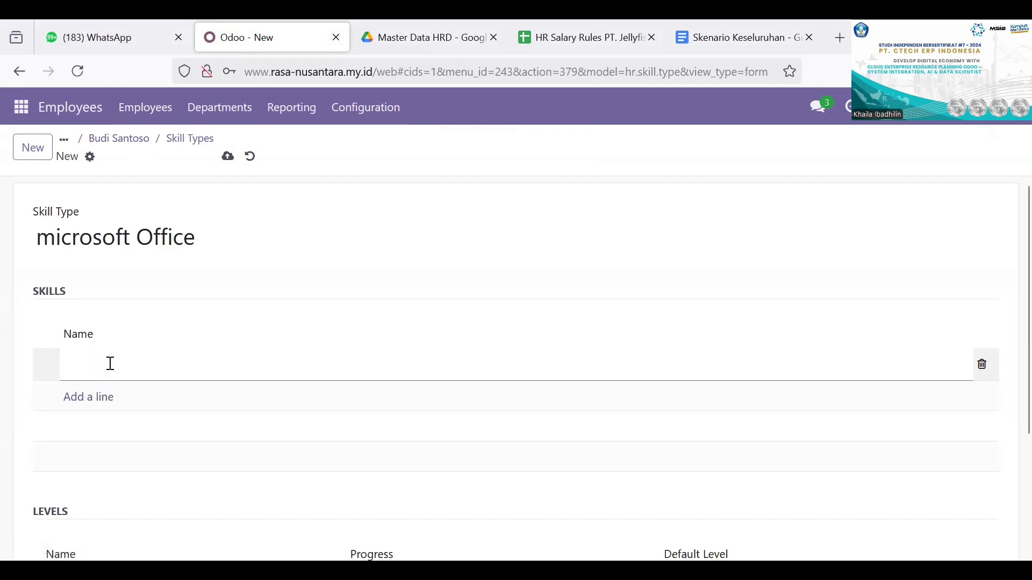
type("Microsoft")
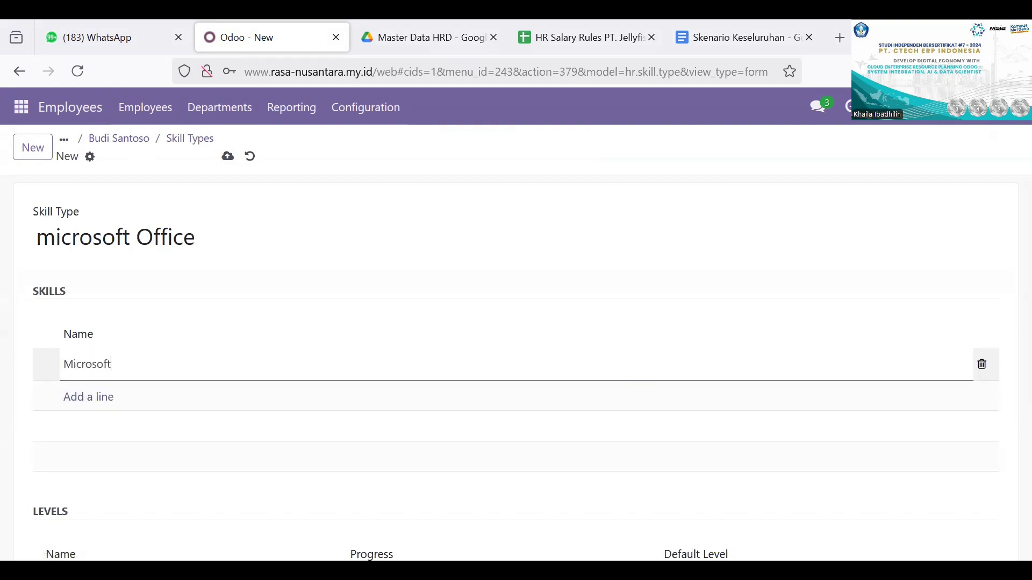
type(" Word")
Step: Add a second skill named "MIcrosoft Power Point" and open a blank line for a third skill
left_click(111, 404)
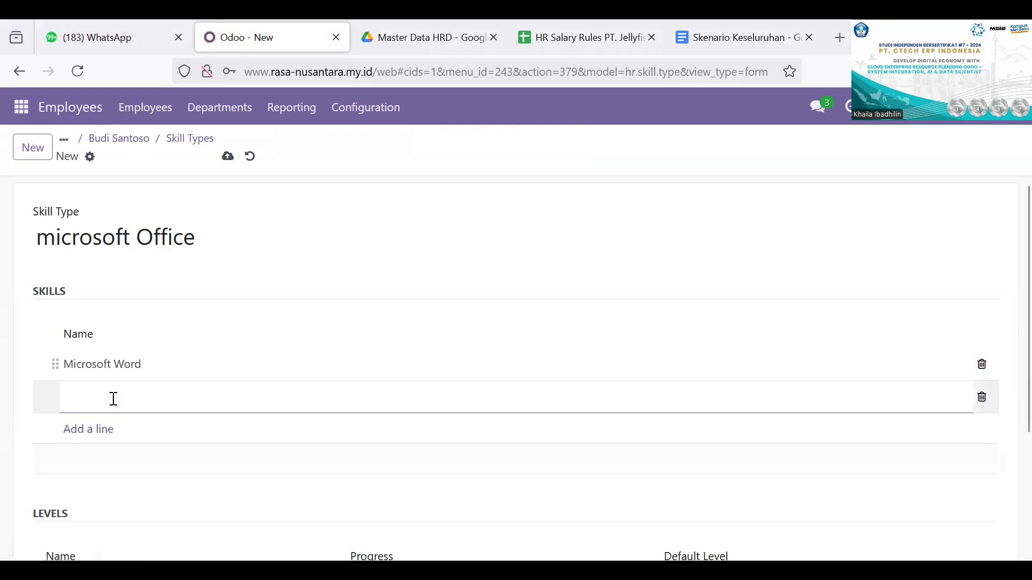
type("MIcrosft")
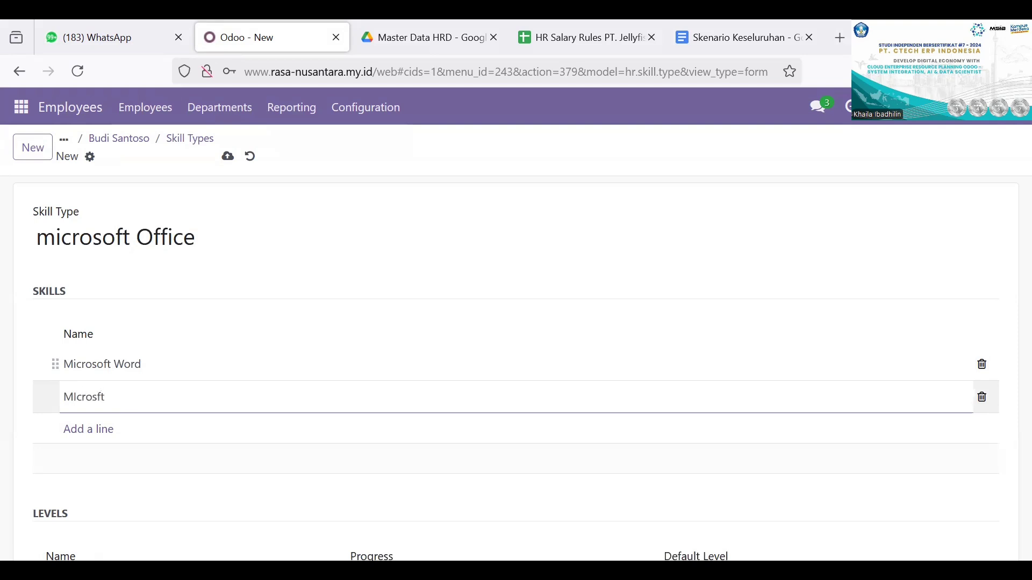
key("BackSpace")
type("soft Power Point")
left_click(102, 430)
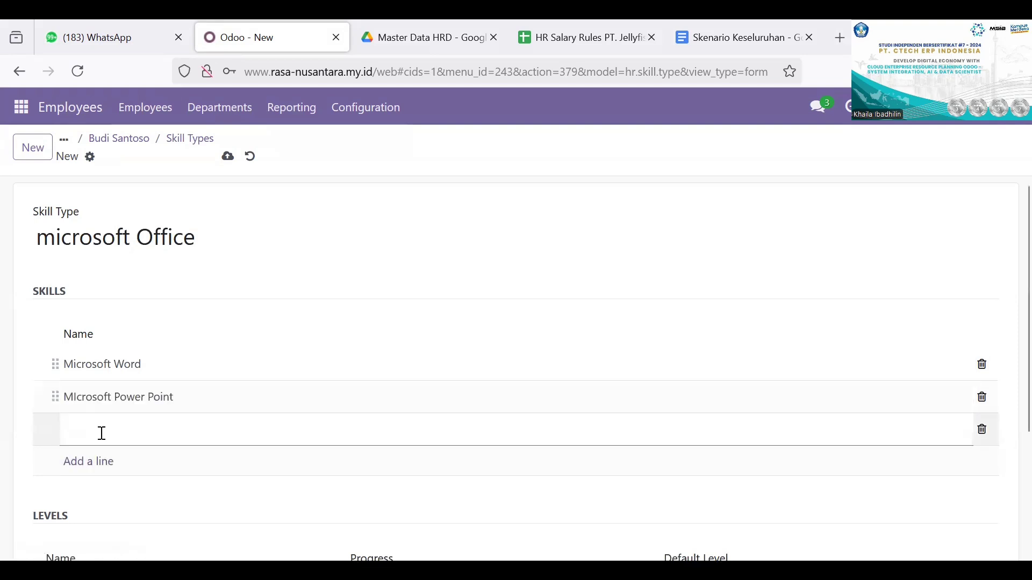
Step: Enter "Microsoft Excel" as the third skill of the microsoft Office skill type
type("Microo")
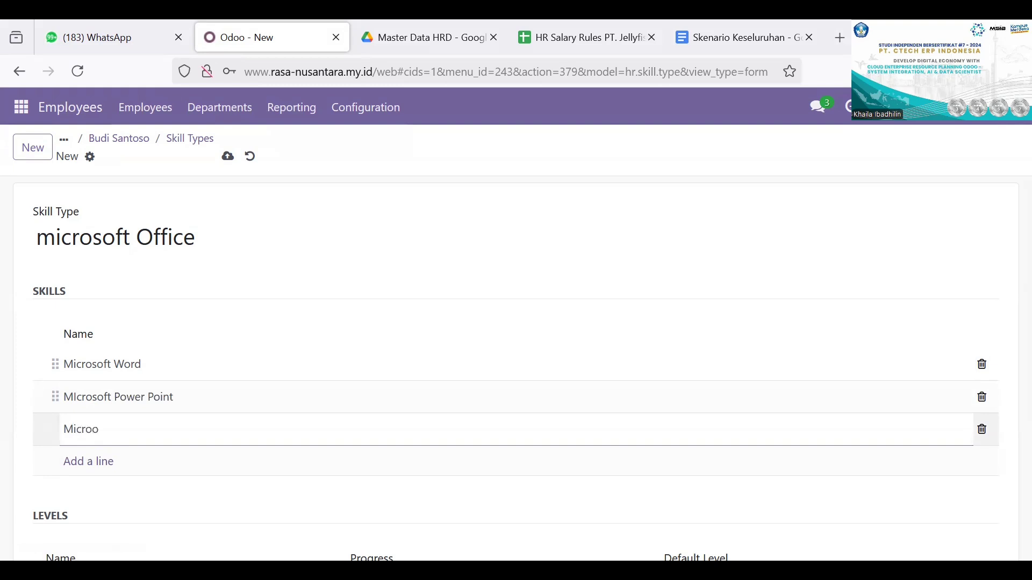
key("BackSpace")
type("soft Excel")
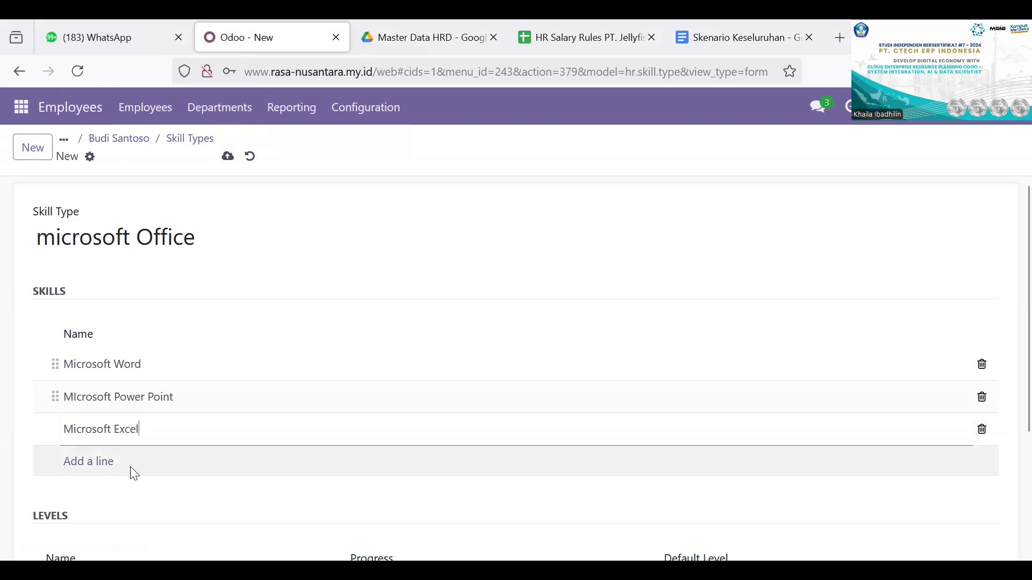
Step: Add a level named "Great" to the skill type, try entering 50% progress, and make it the default level
scroll(131, 471, "down", 3)
scroll(145, 374, "down", 1)
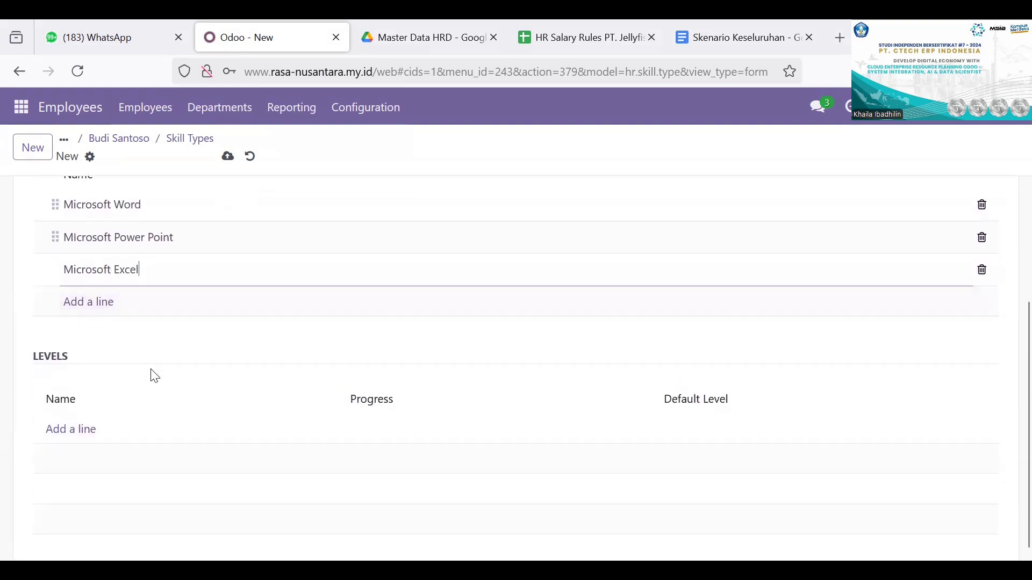
left_click(88, 428)
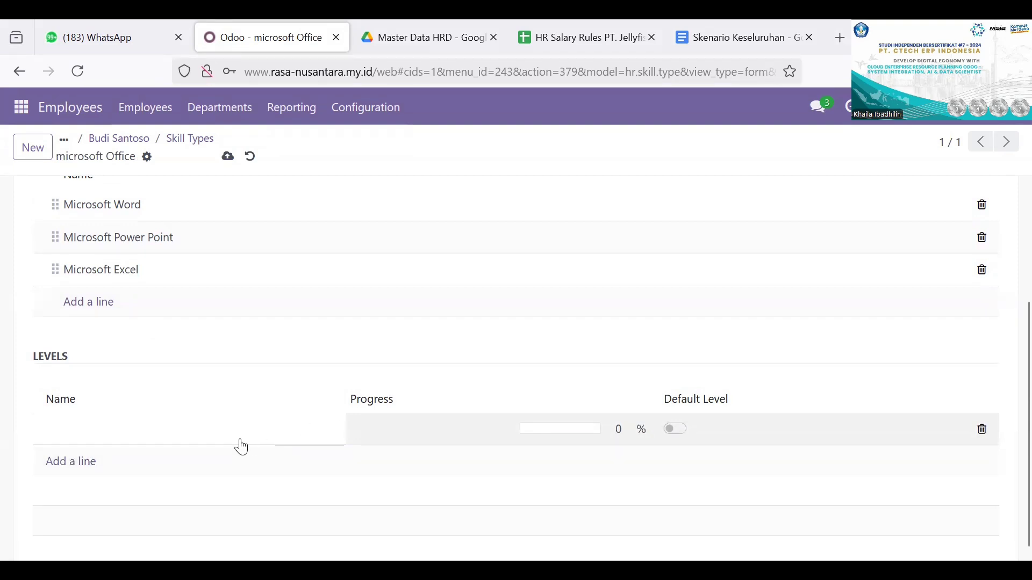
type("Great")
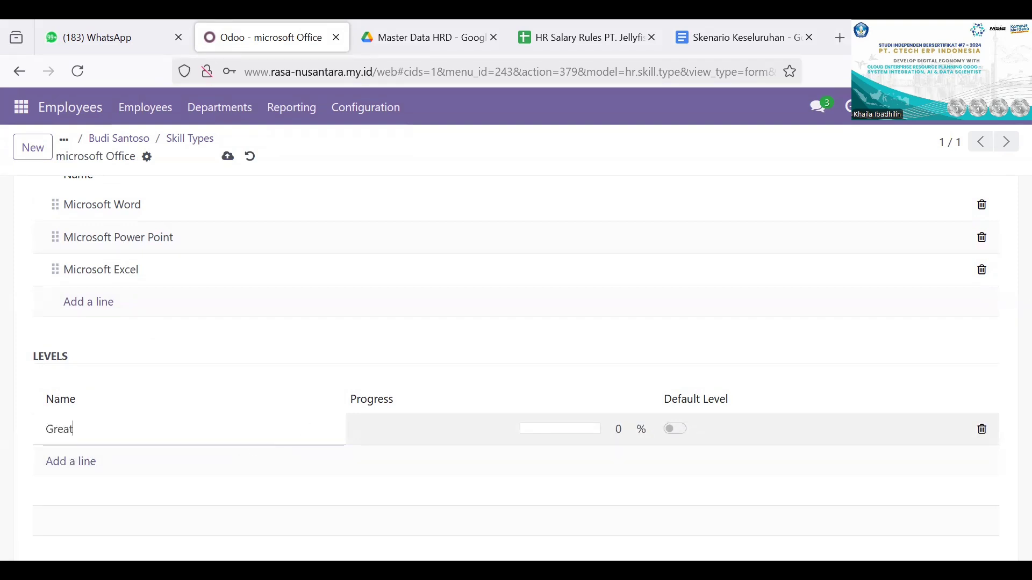
left_click(575, 433)
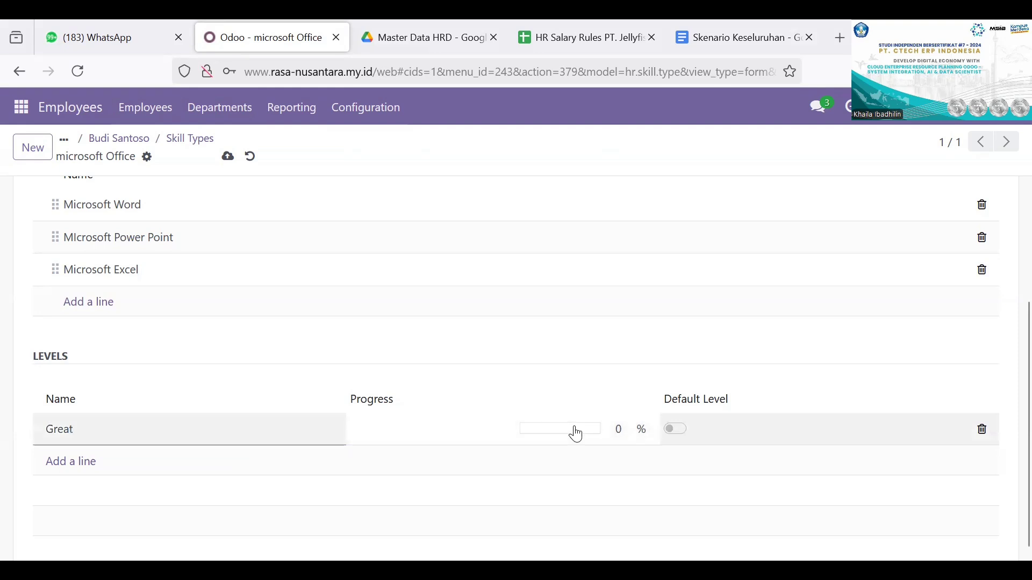
key("BackSpace")
type("50")
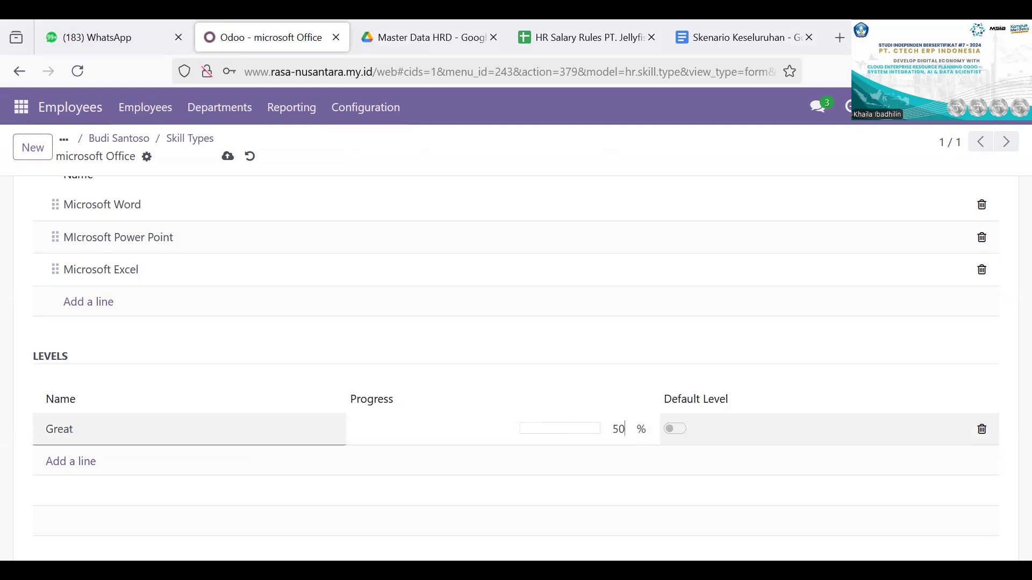
key("Return")
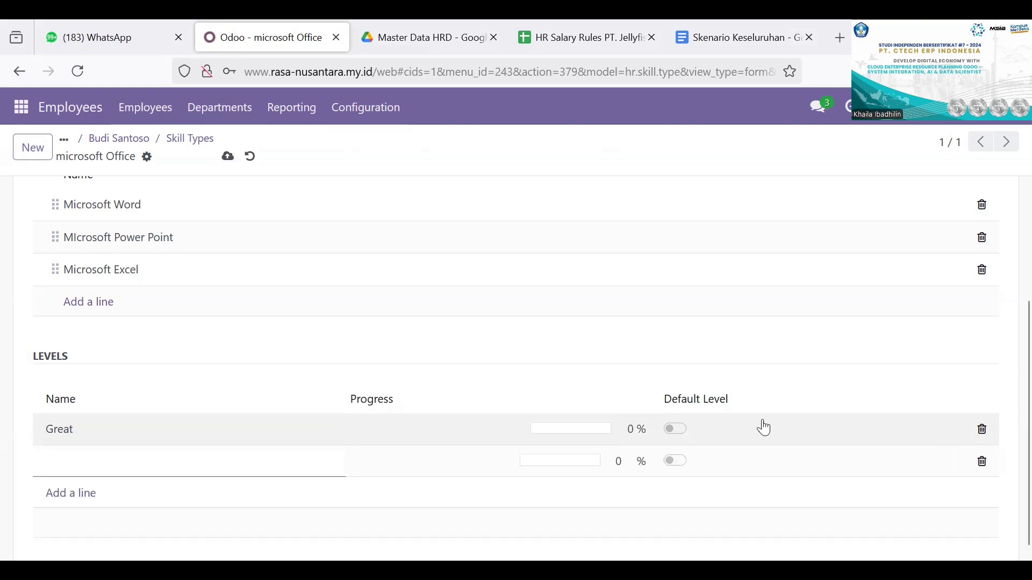
left_click(602, 428)
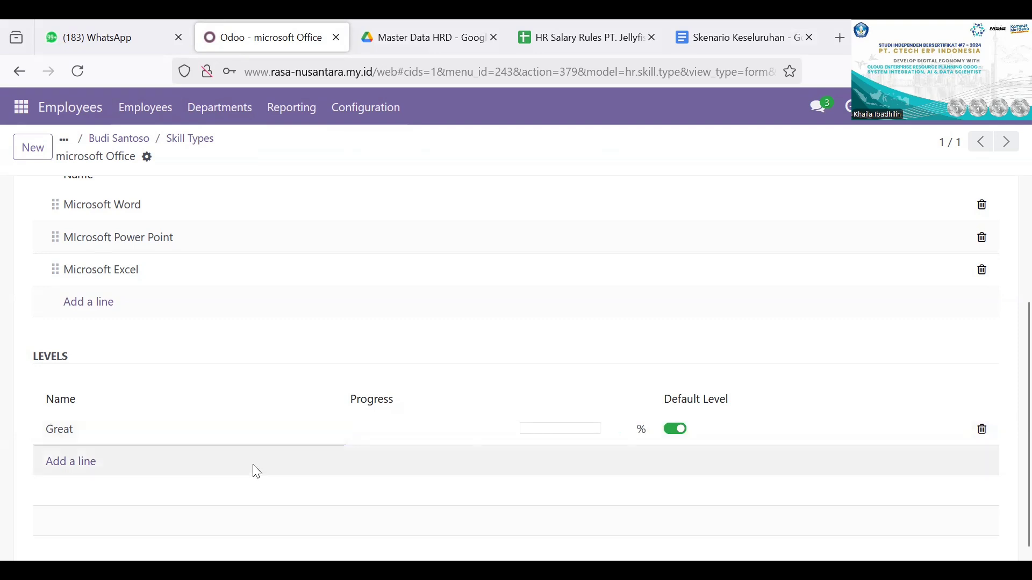
Step: Save the microsoft Office skill type and return to the list of skill types
scroll(255, 472, "down", 1)
scroll(274, 306, "up", 3)
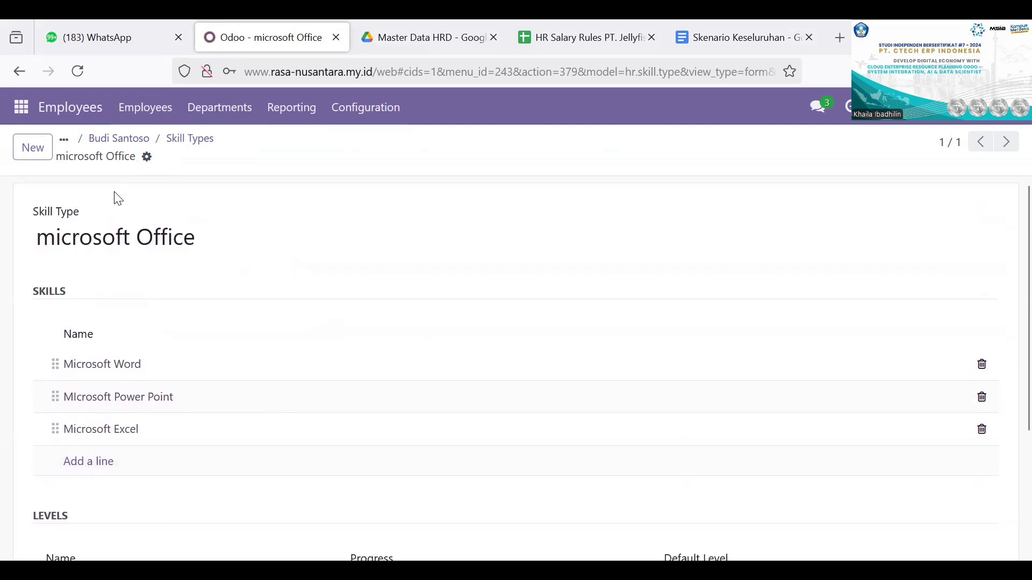
scroll(118, 198, "down", 3)
scroll(183, 315, "up", 3)
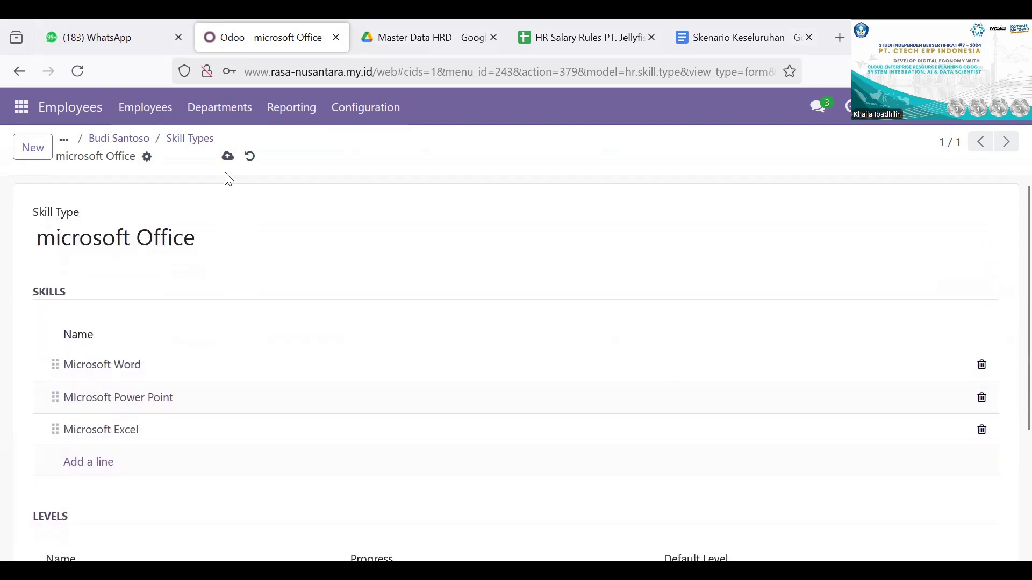
left_click(227, 157)
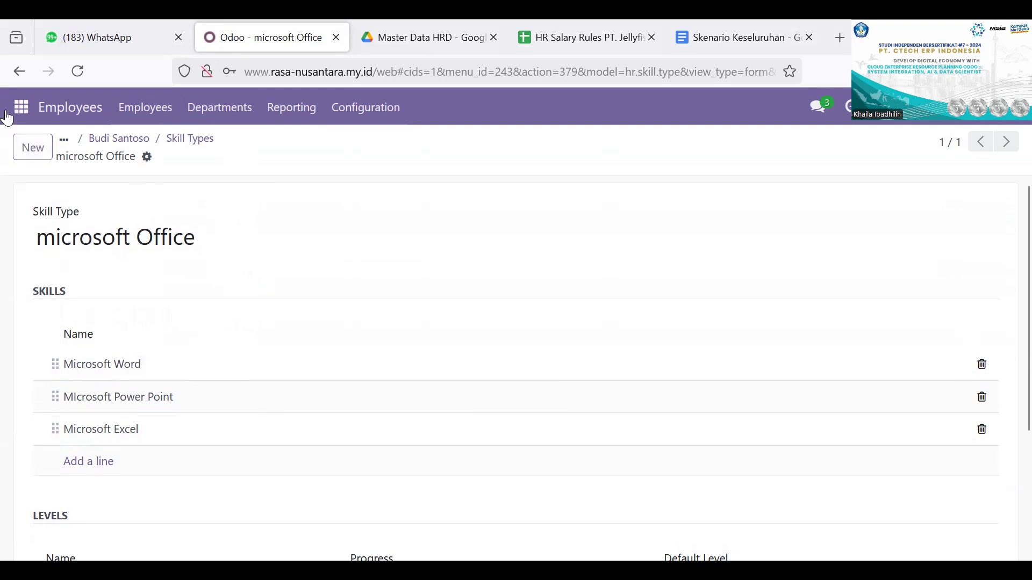
left_click(14, 79)
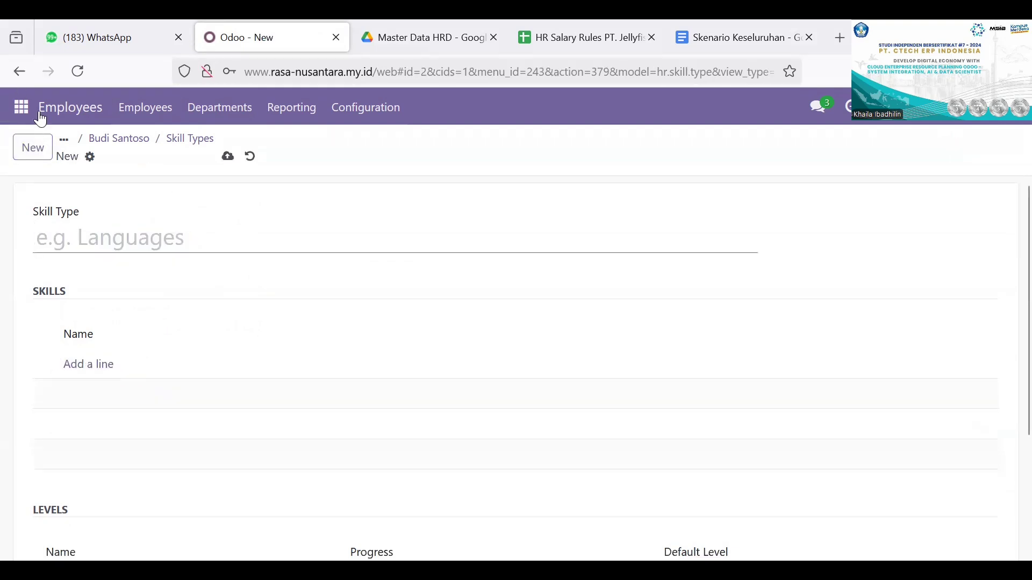
left_click(12, 74)
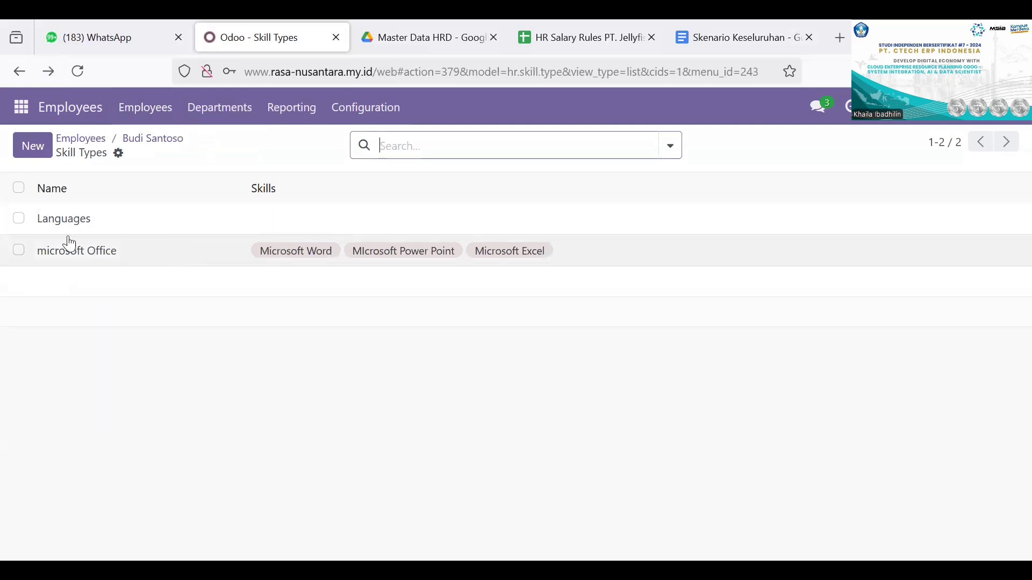
left_click(19, 258)
left_click(19, 224)
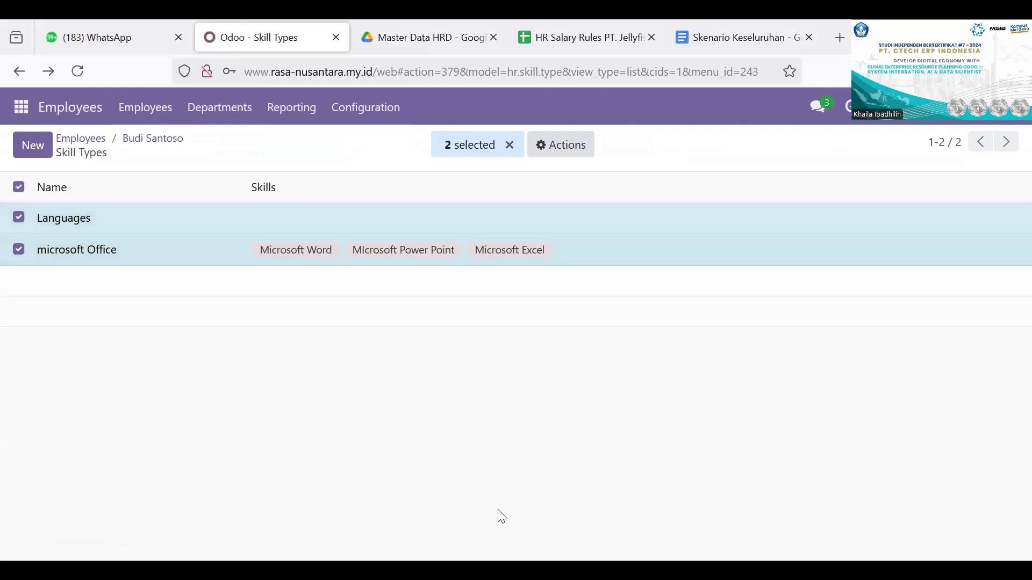
left_click(574, 150)
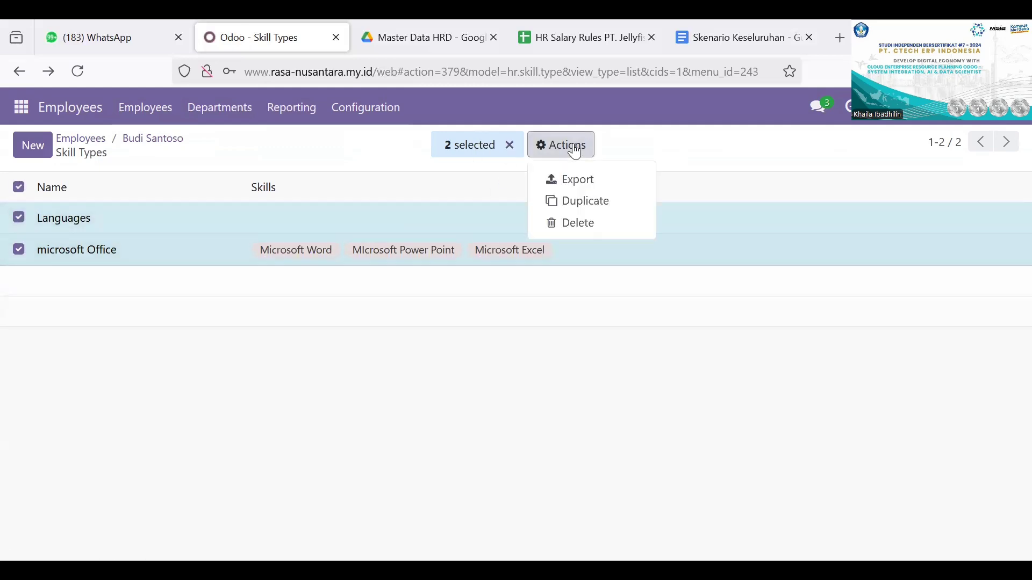
left_click(514, 349)
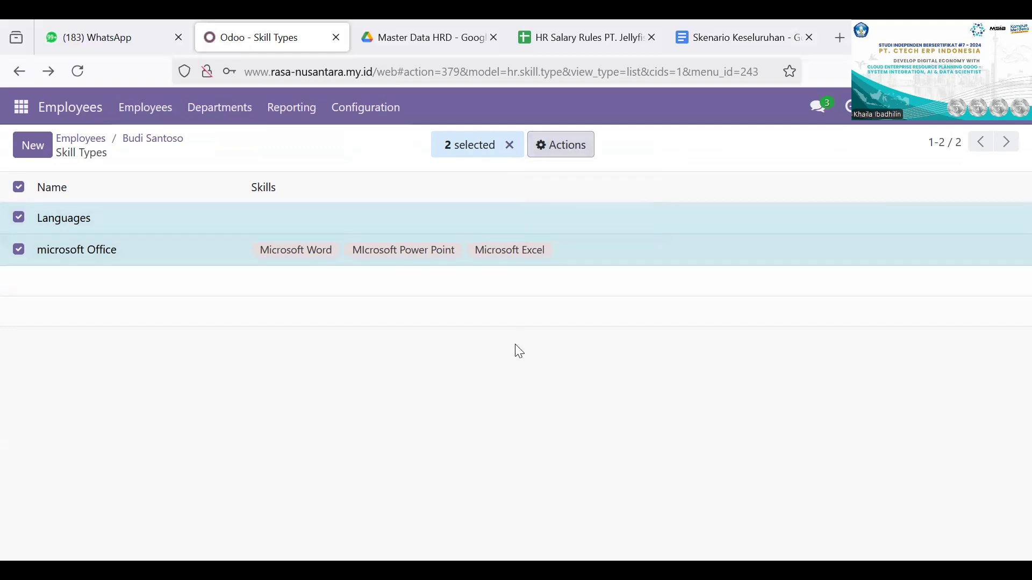
Step: Return to the new employee's record and add the microsoft Office skill Microsoft Word at level Great
left_click(19, 71)
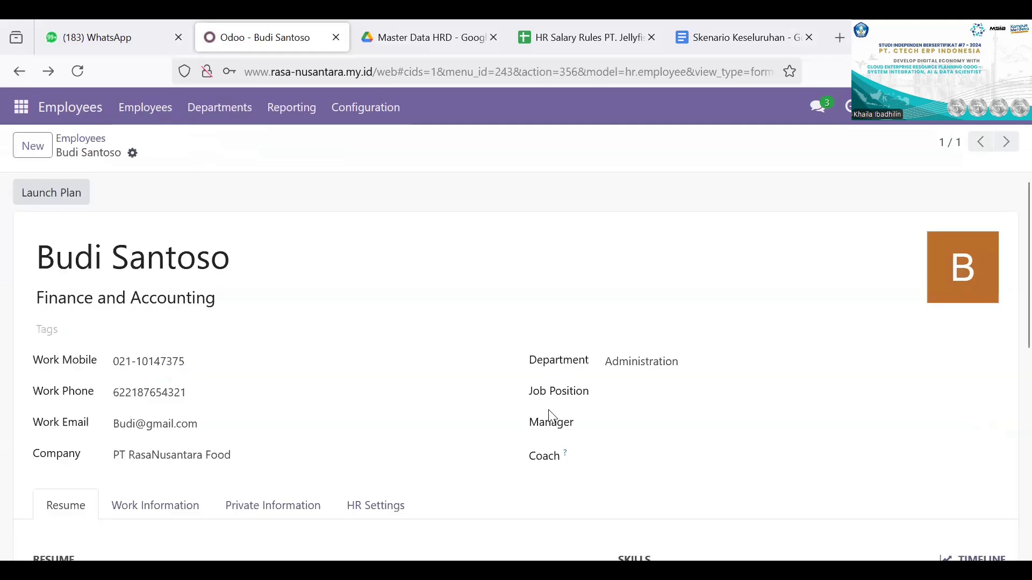
scroll(553, 417, "down", 2)
scroll(552, 417, "down", 3)
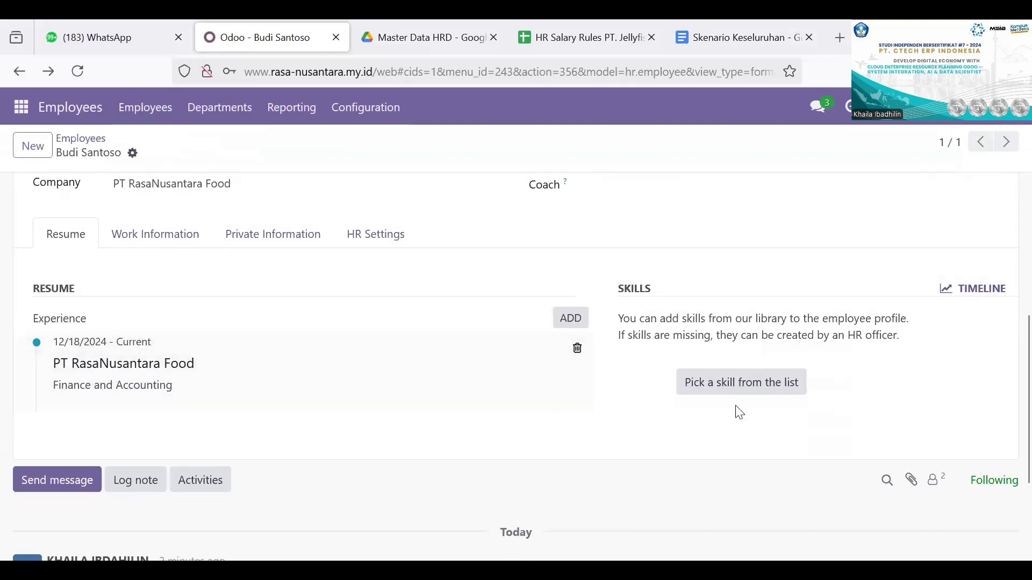
scroll(772, 370, "down", 1)
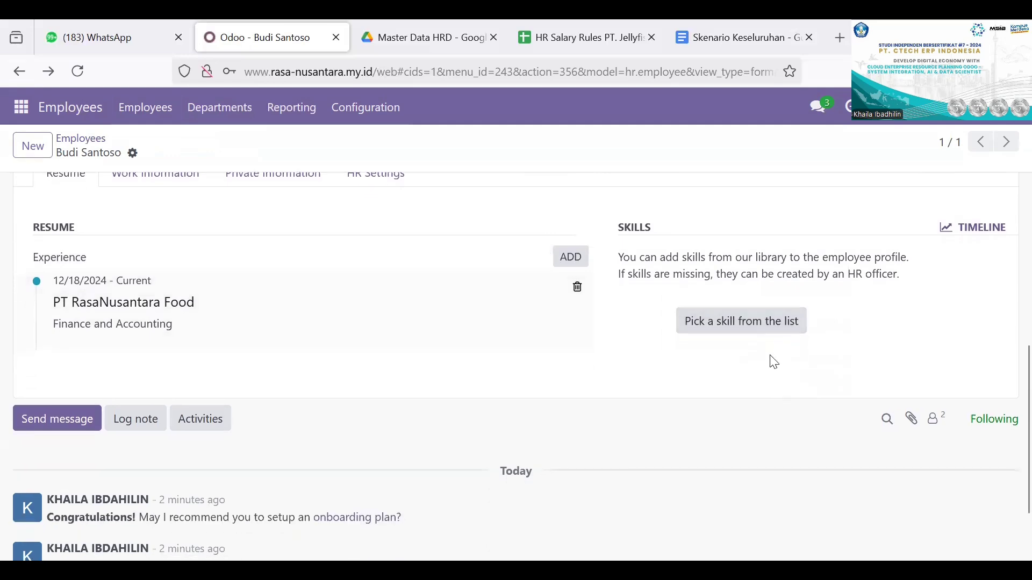
left_click(755, 329)
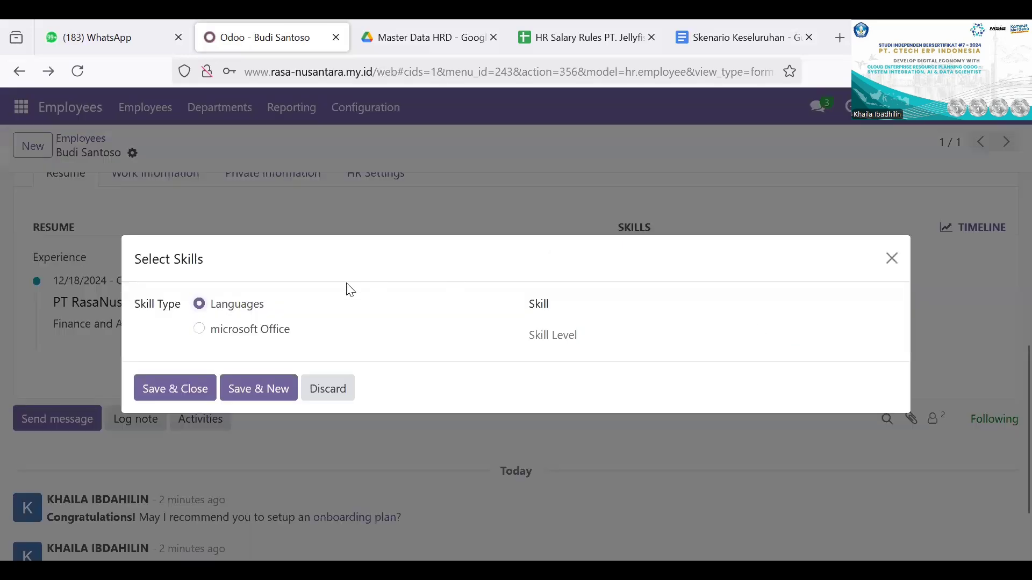
left_click(203, 333)
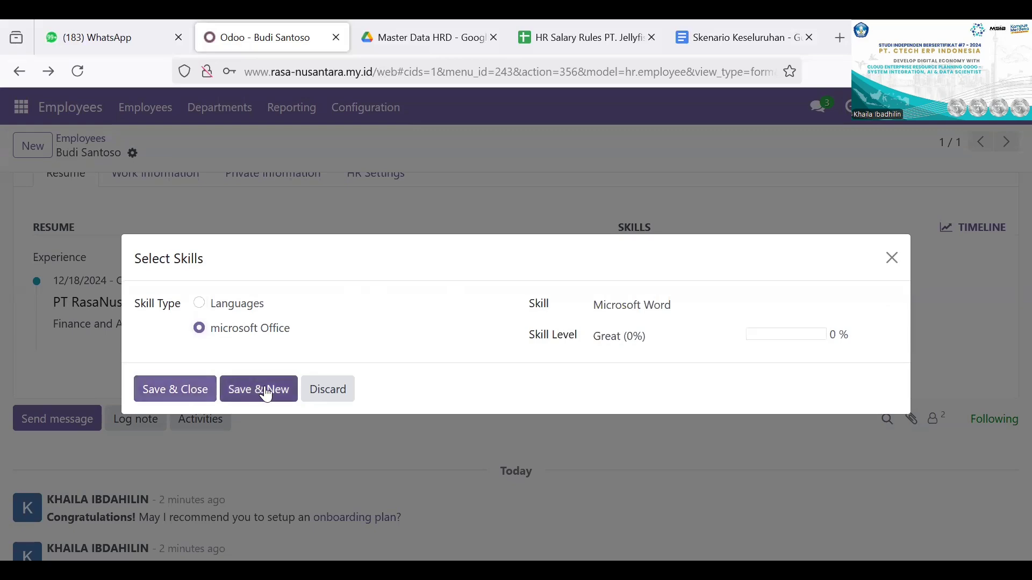
left_click(189, 389)
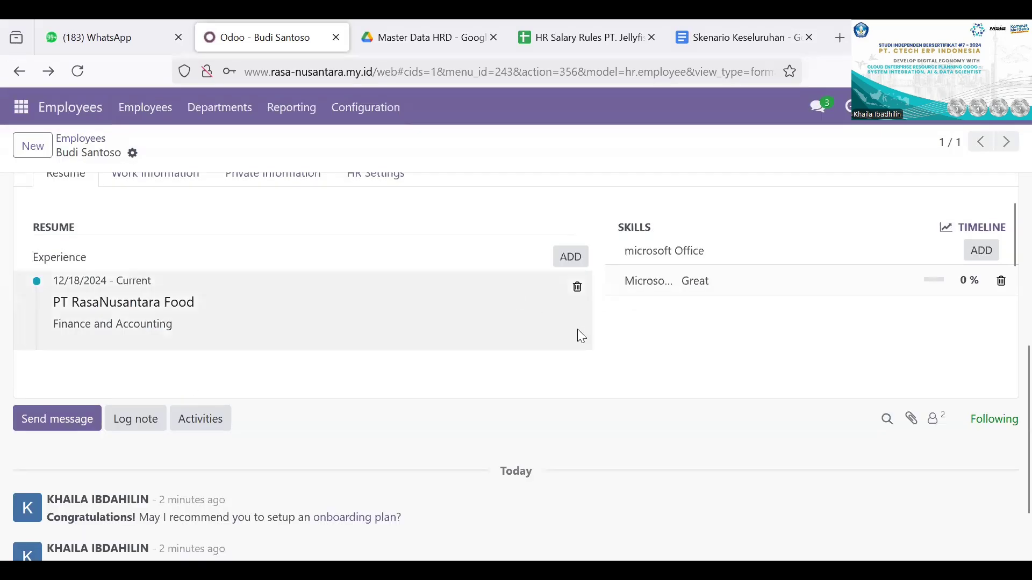
scroll(578, 331, "down", 2)
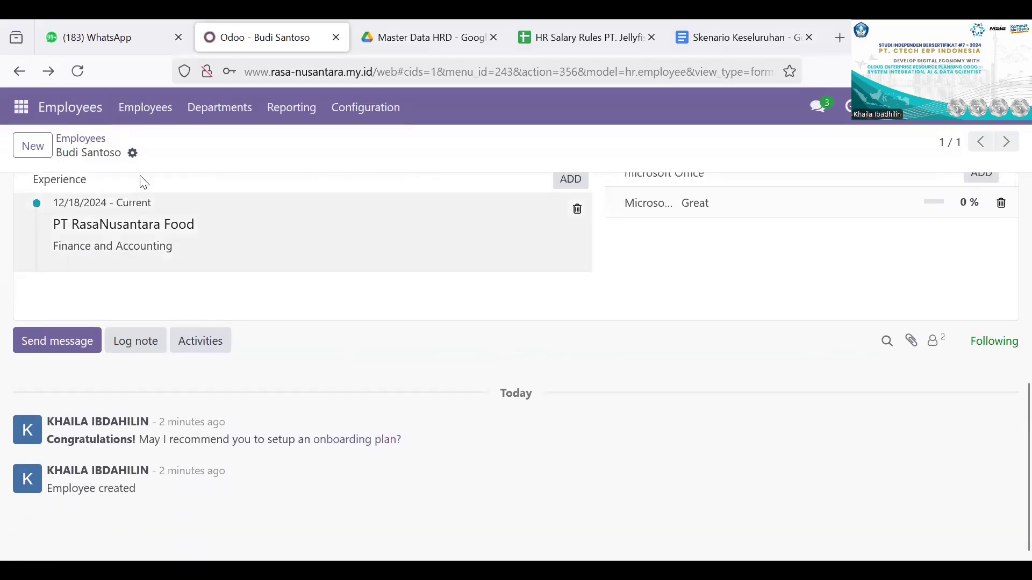
scroll(140, 178, "up", 6)
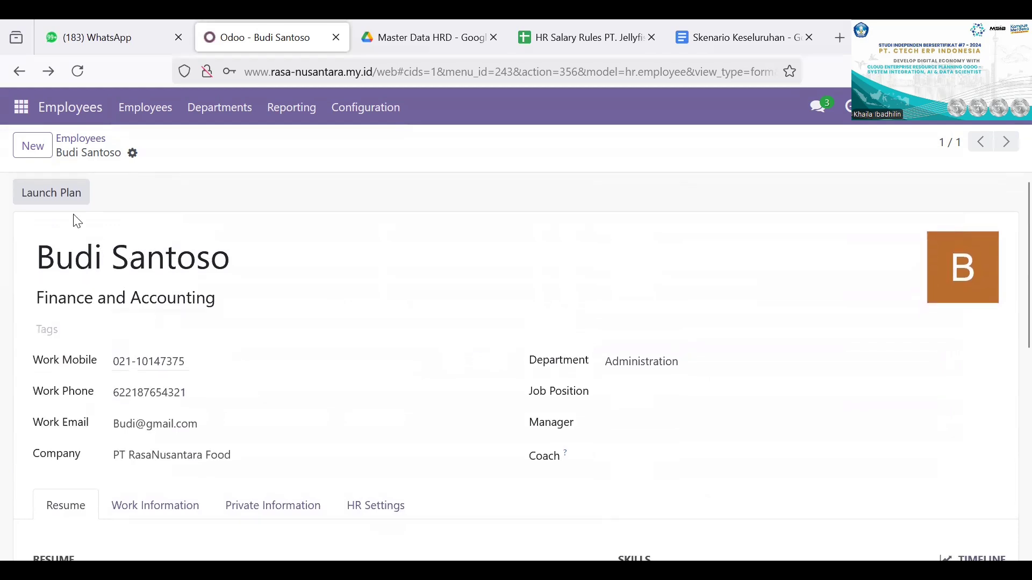
left_click(133, 154)
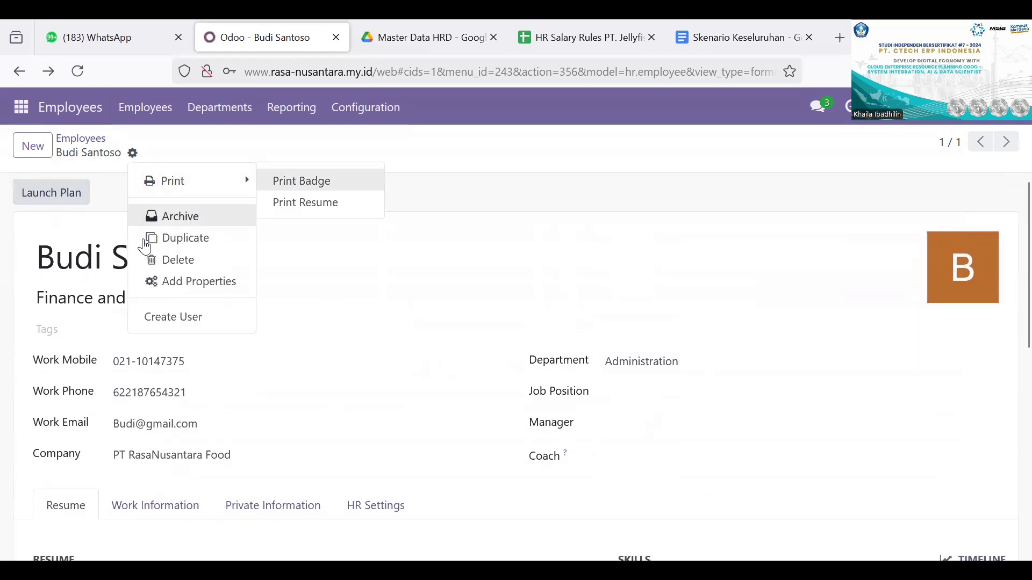
left_click(117, 216)
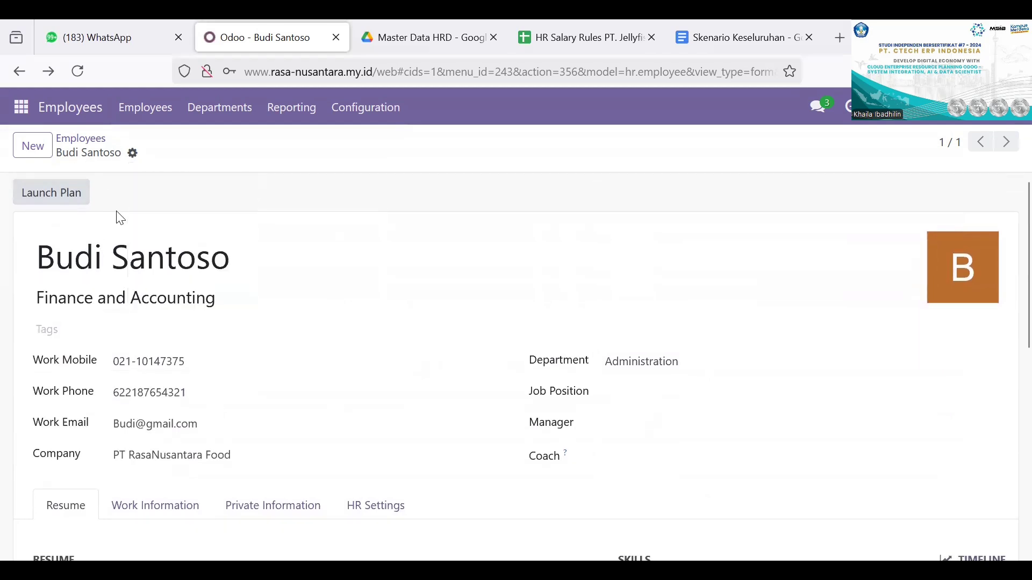
Step: Return to the employees overview and open the record import page for employees
left_click(18, 69)
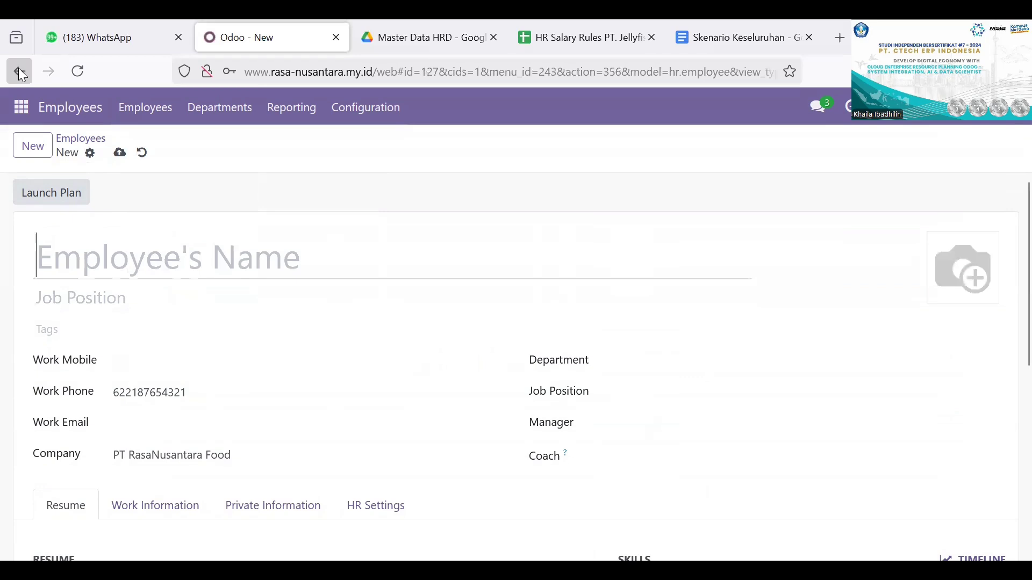
left_click(86, 110)
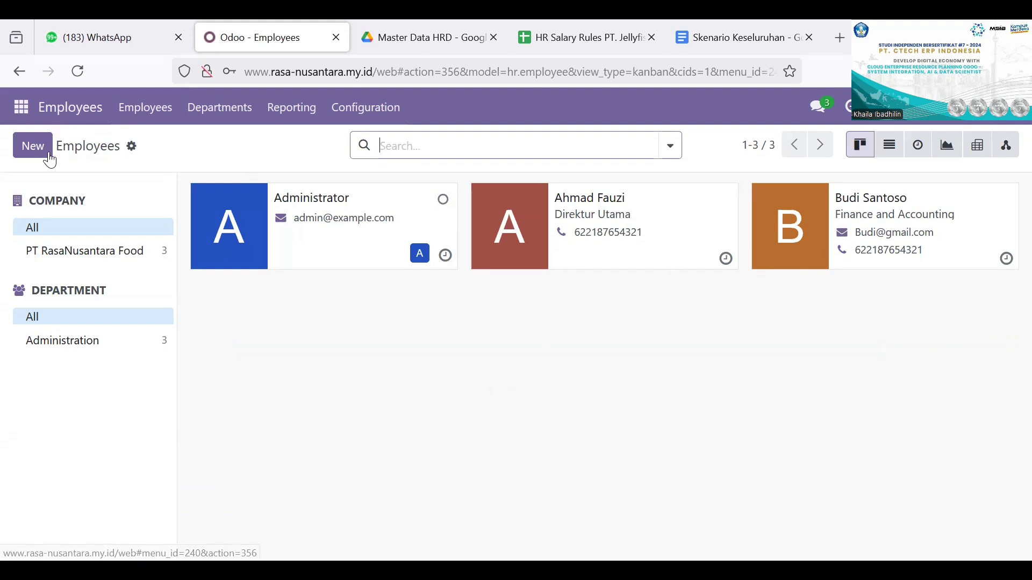
left_click(158, 111)
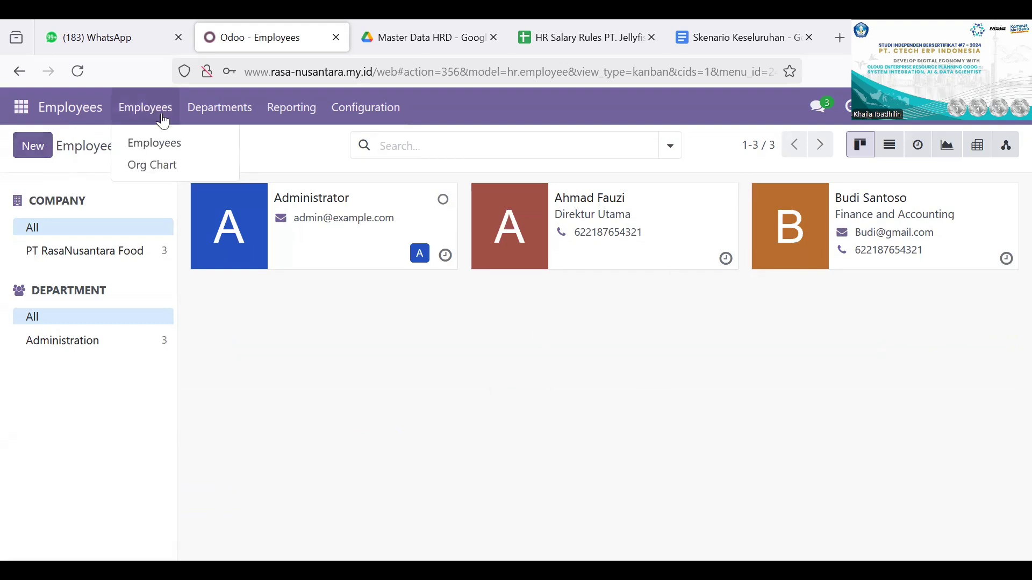
left_click(175, 144)
left_click(131, 146)
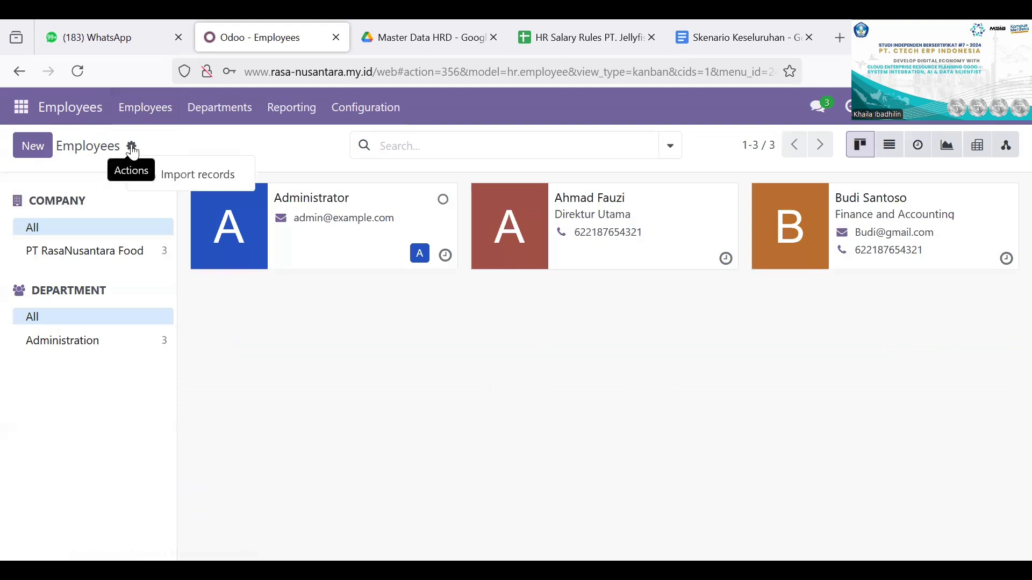
left_click(187, 177)
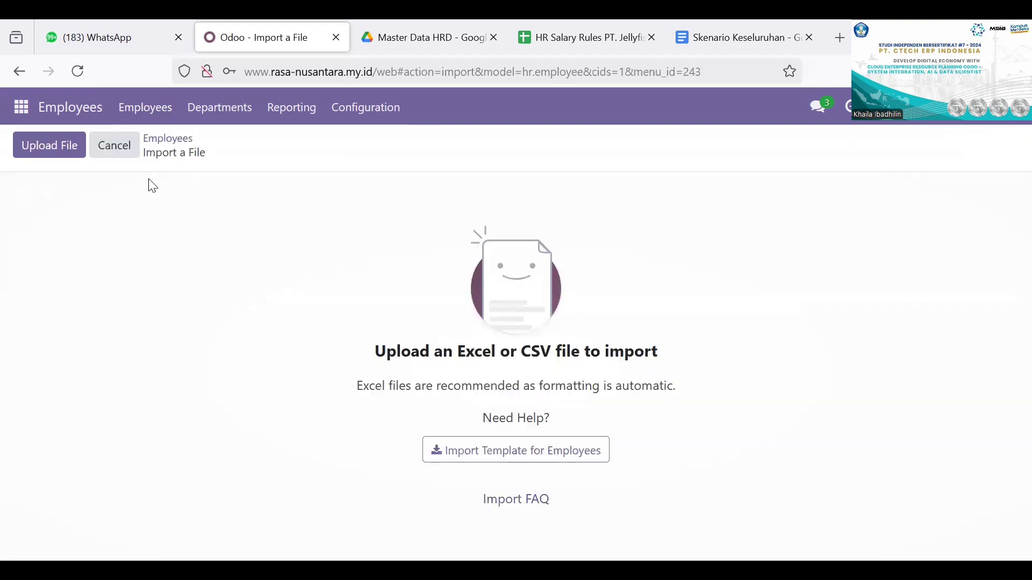
Step: Load the file HR Employee RasaNusantara Group from the Downloads folder into the employee import
left_click(64, 153)
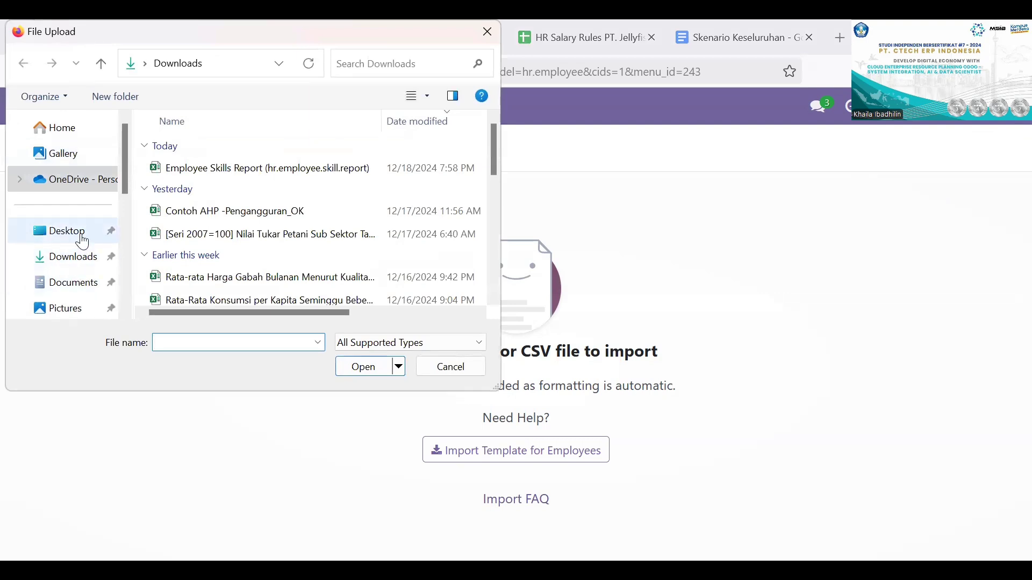
left_click(85, 259)
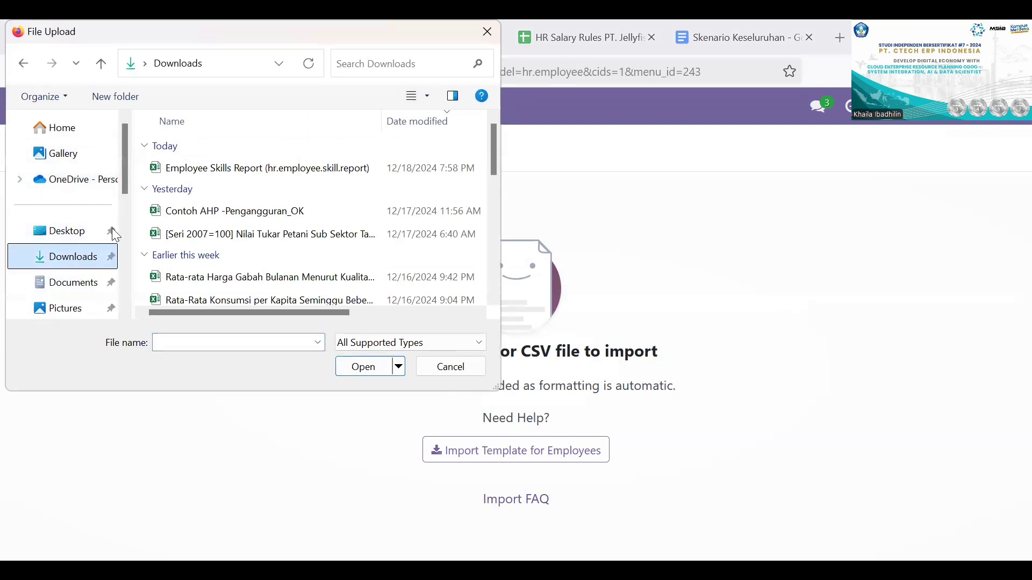
left_click(84, 286)
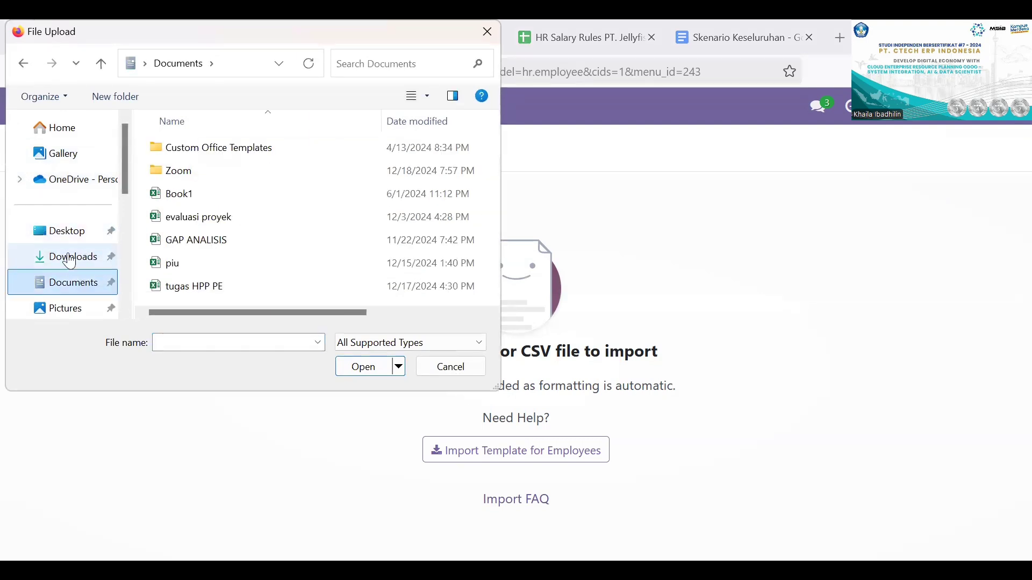
left_click(64, 258)
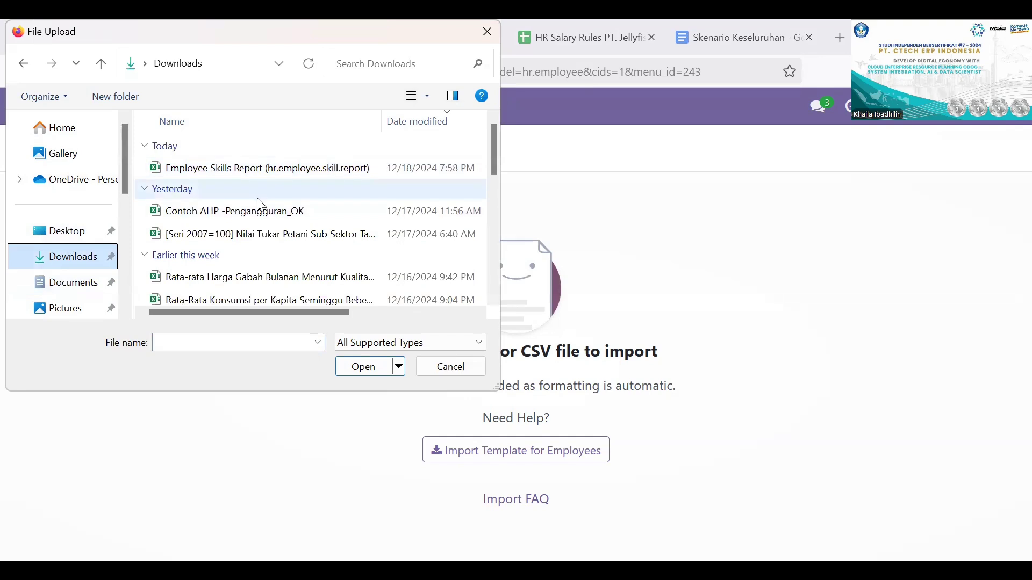
scroll(261, 264, "down", 2)
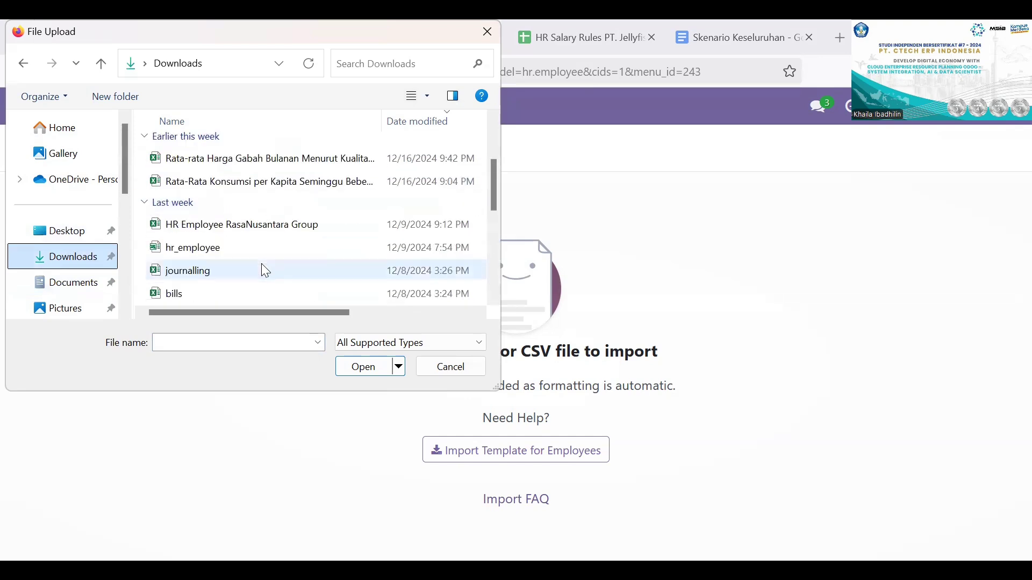
left_click(261, 227)
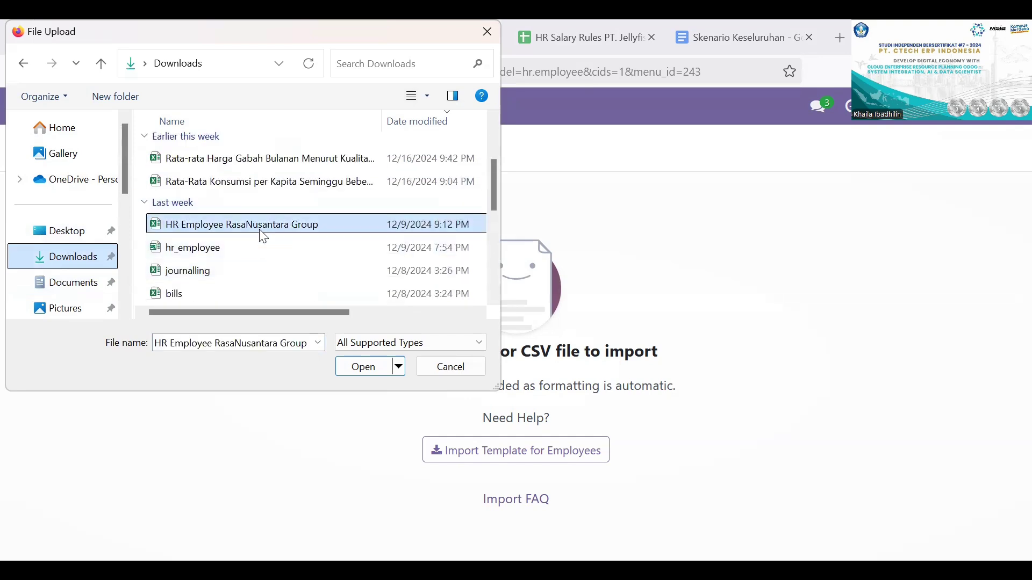
left_click(359, 369)
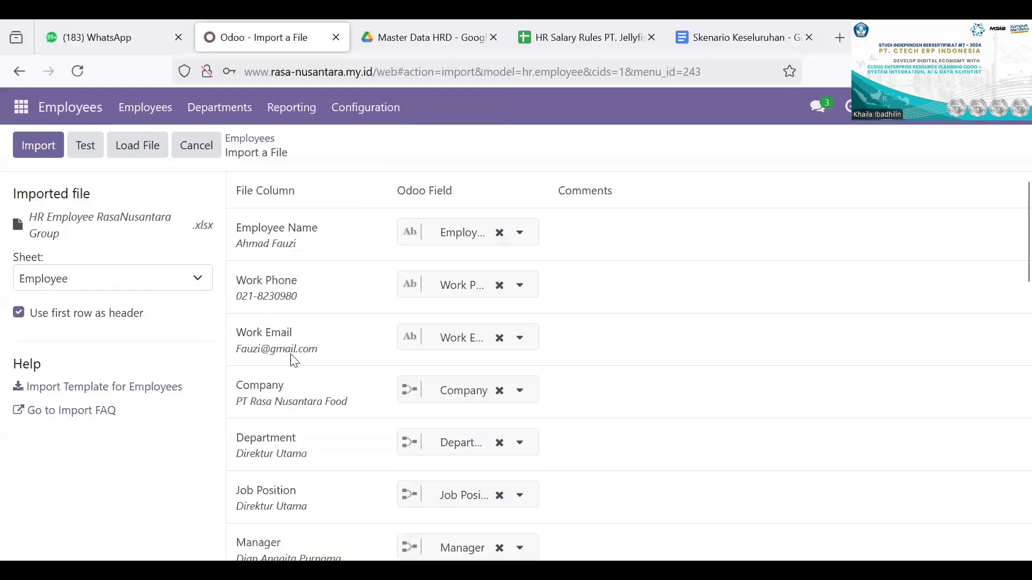
Step: Review how the Employee sheet's columns map to Odoo fields, and return to the employees overview without importing
scroll(301, 410, "down", 8)
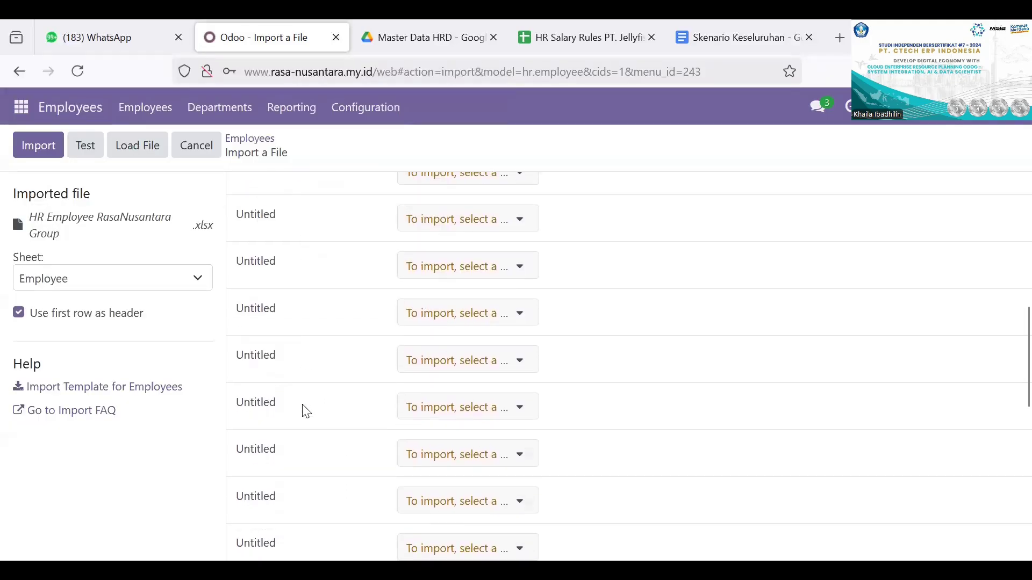
left_click(202, 286)
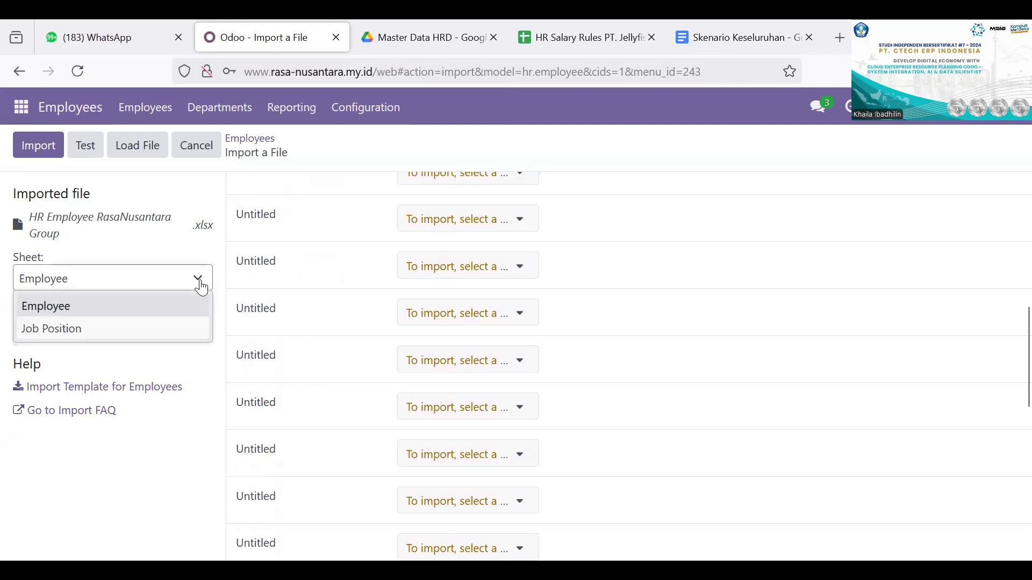
left_click(189, 305)
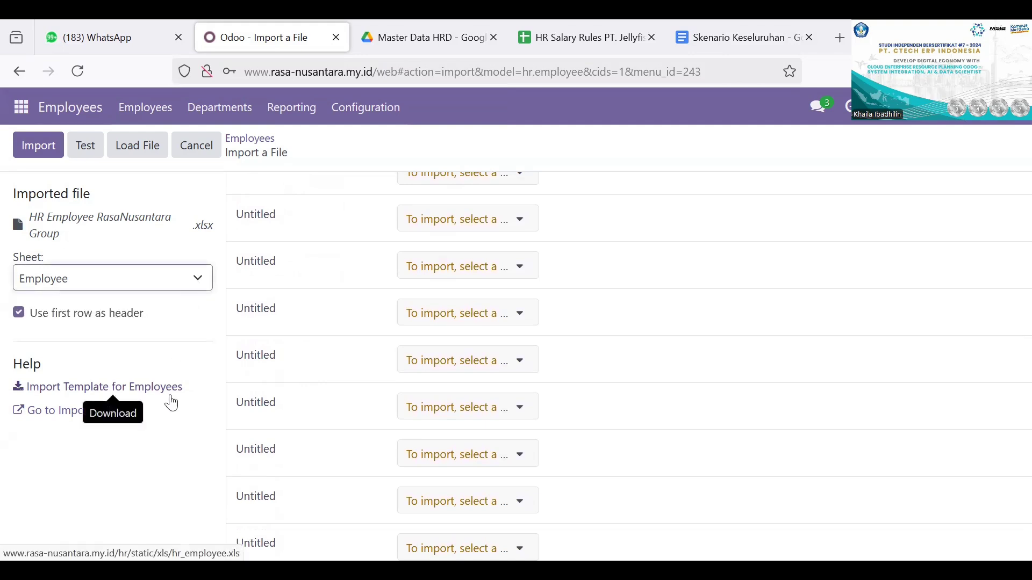
scroll(320, 325, "up", 8)
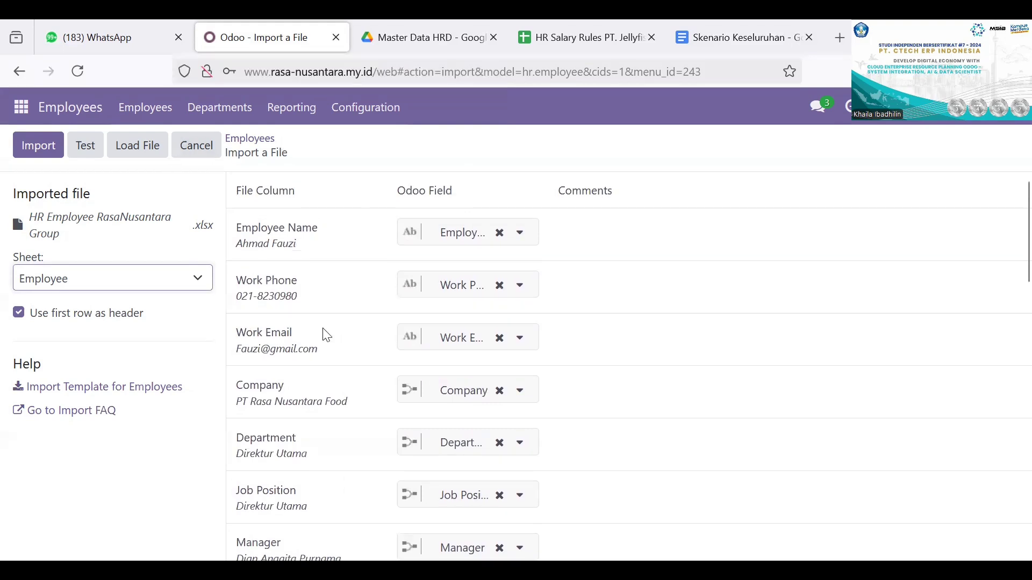
left_click(29, 78)
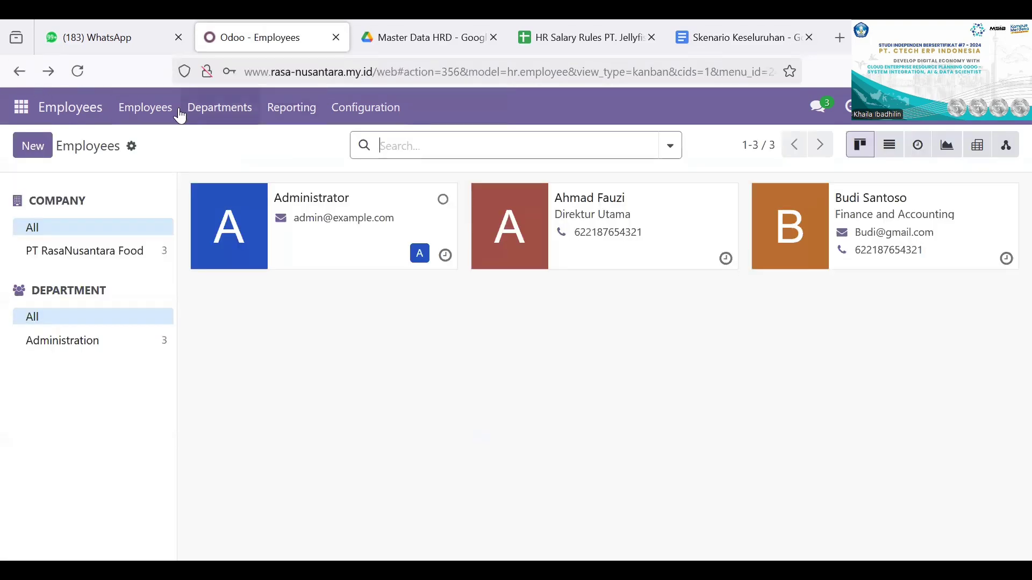
Step: Open the employee skills report and expand the listed employee's group to view the skill type, skill and level
left_click(302, 116)
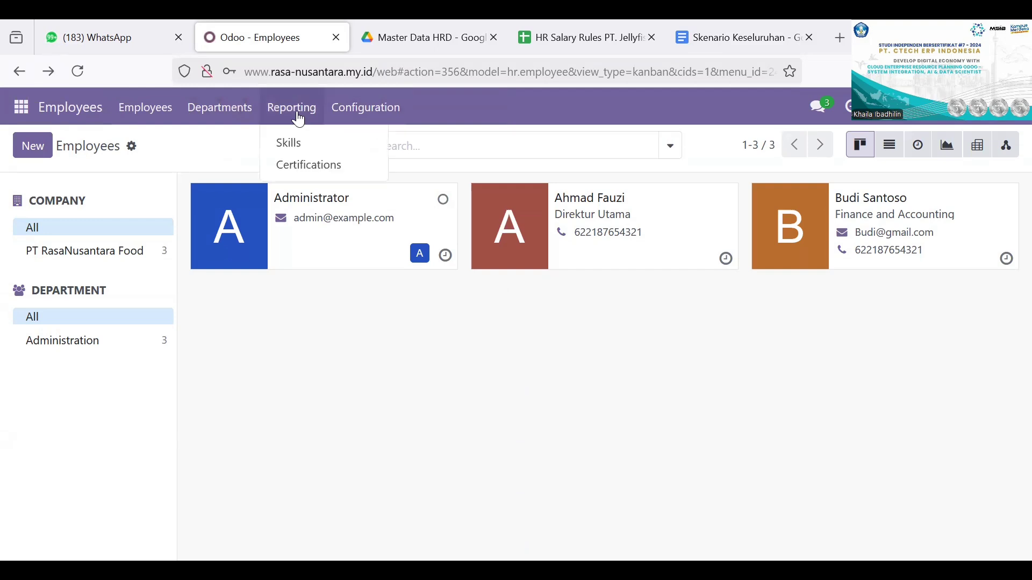
left_click(316, 146)
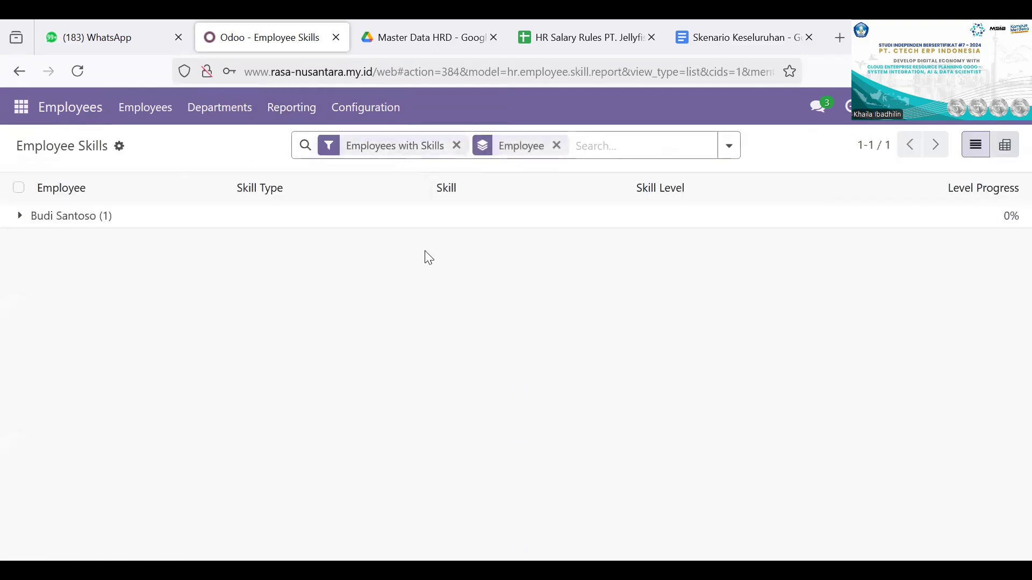
left_click(113, 225)
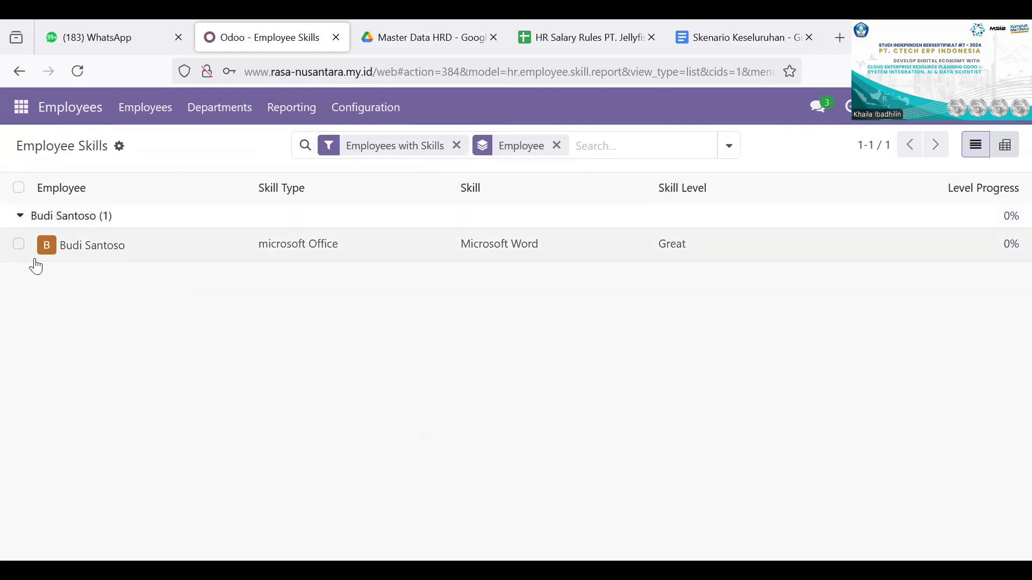
left_click(20, 245)
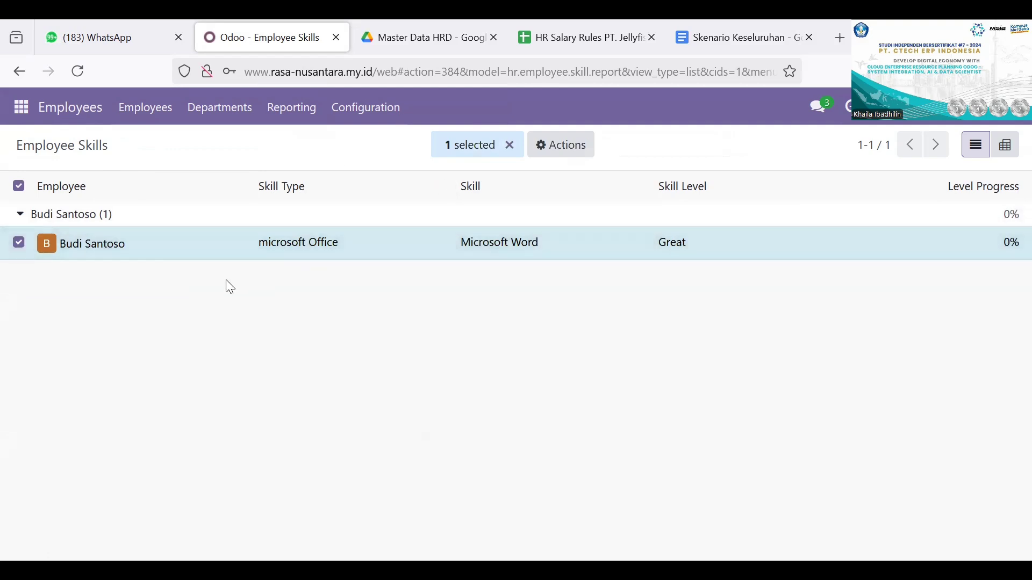
left_click(20, 244)
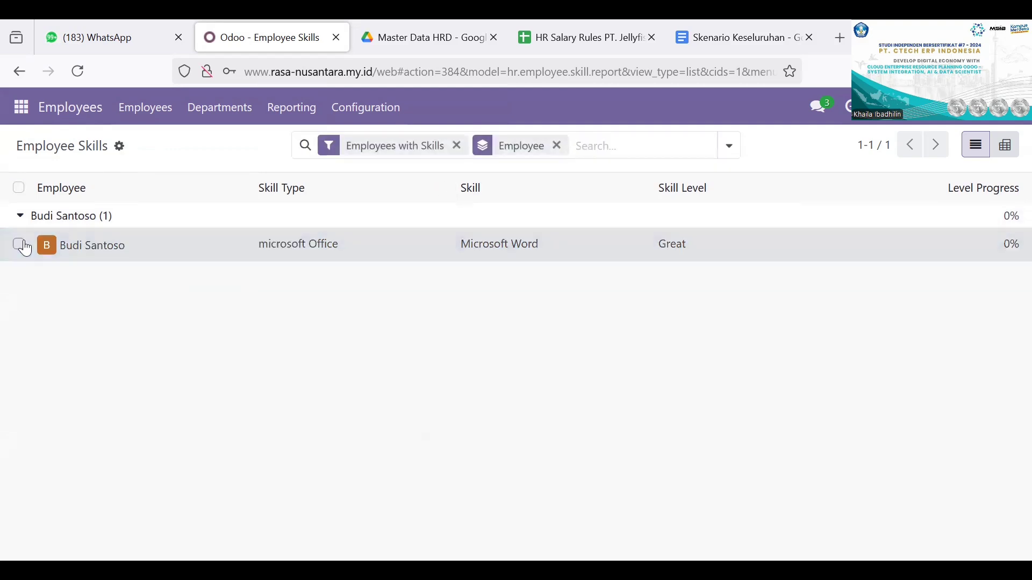
Step: Export all records of the employee skills report and open the downloaded spreadsheet
left_click(122, 148)
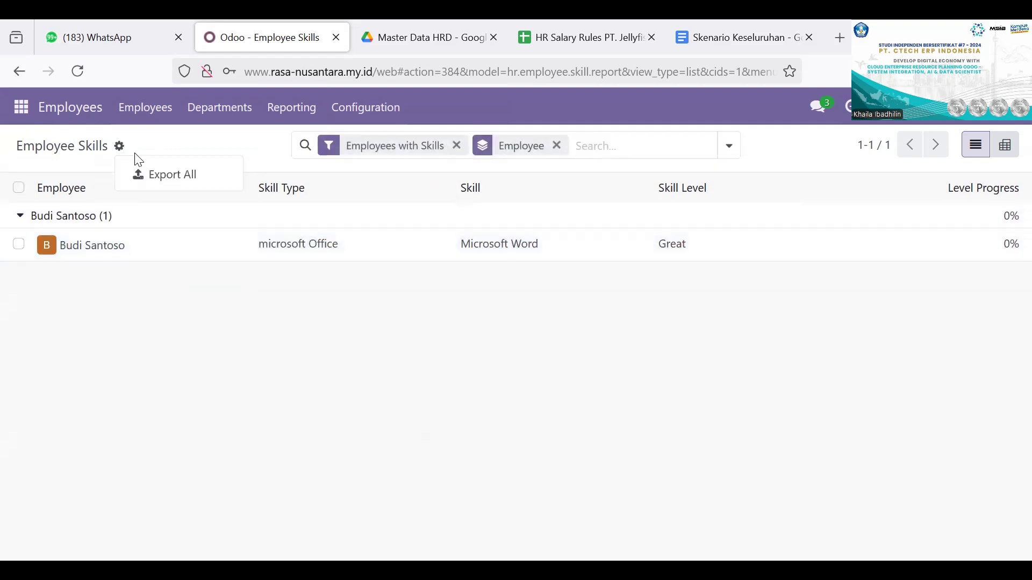
left_click(161, 179)
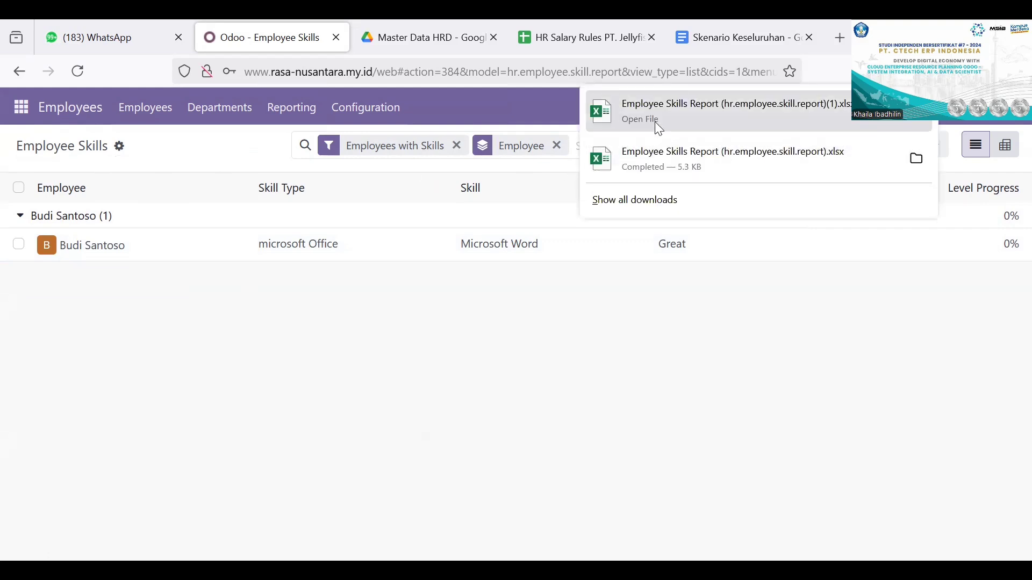
left_click(645, 118)
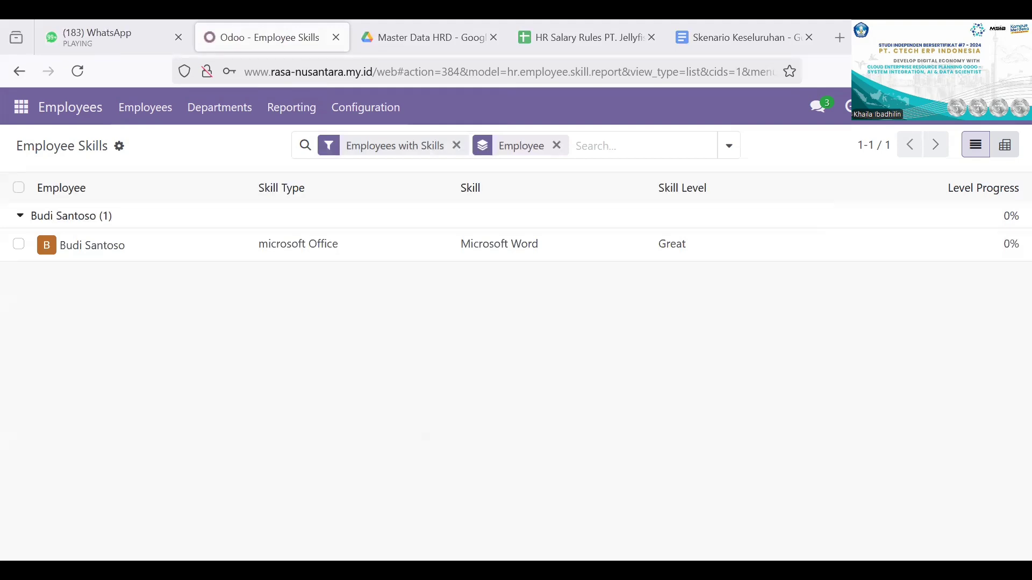
Step: Check the payroll tasks and resulting documents in the Skenario Keseluruhan document's human resources section, and return to Odoo
left_click(749, 41)
scroll(571, 371, "down", 2)
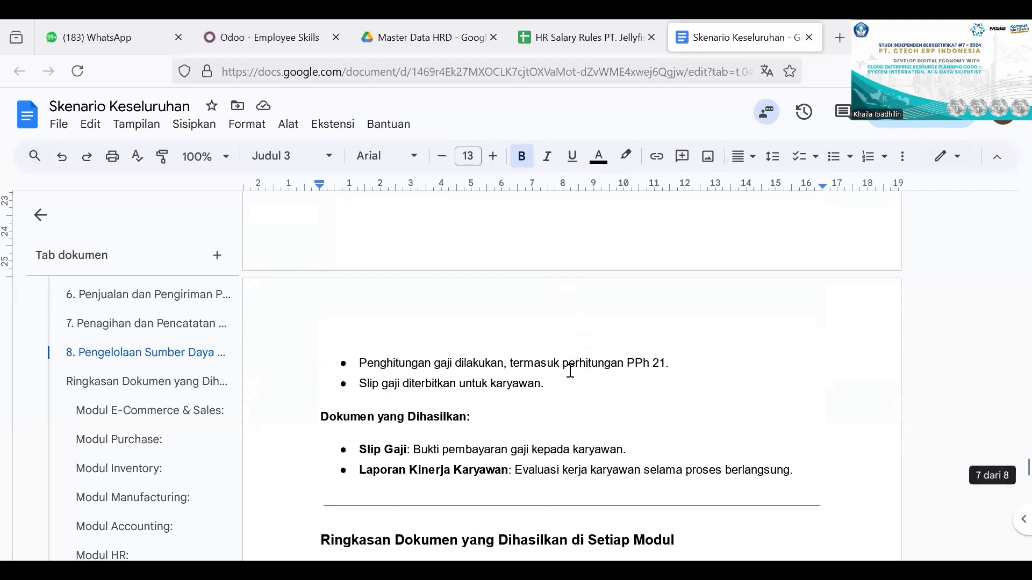
scroll(569, 369, "down", 1)
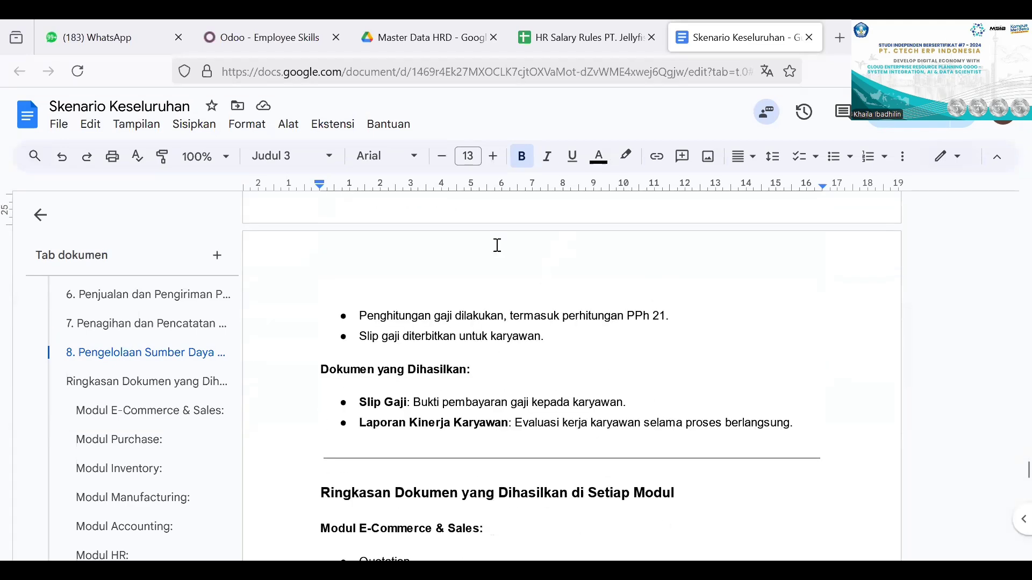
left_click(256, 26)
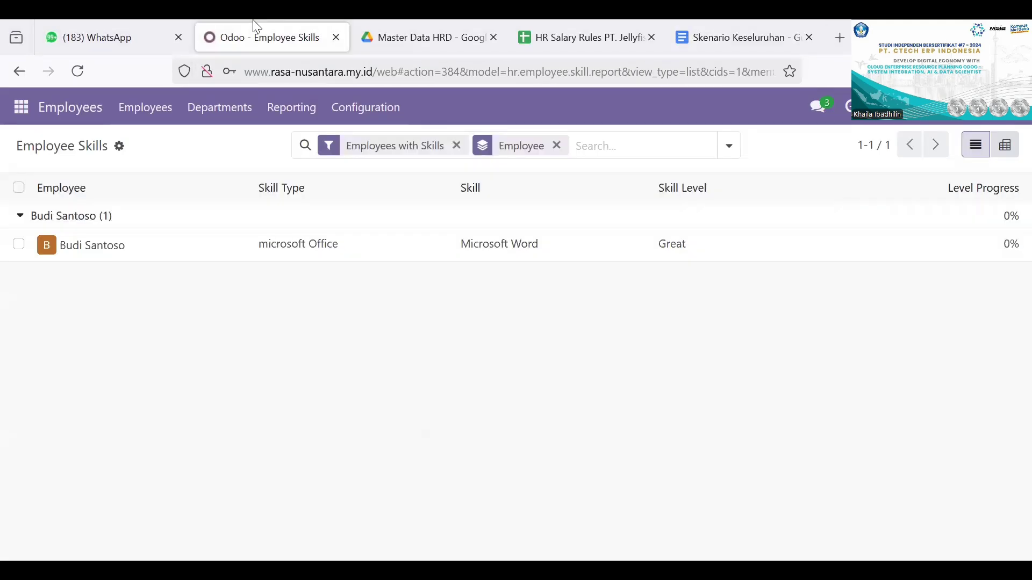
Step: Open the Dashboards app and examine the expenses dashboard and the list of available apps
left_click(24, 113)
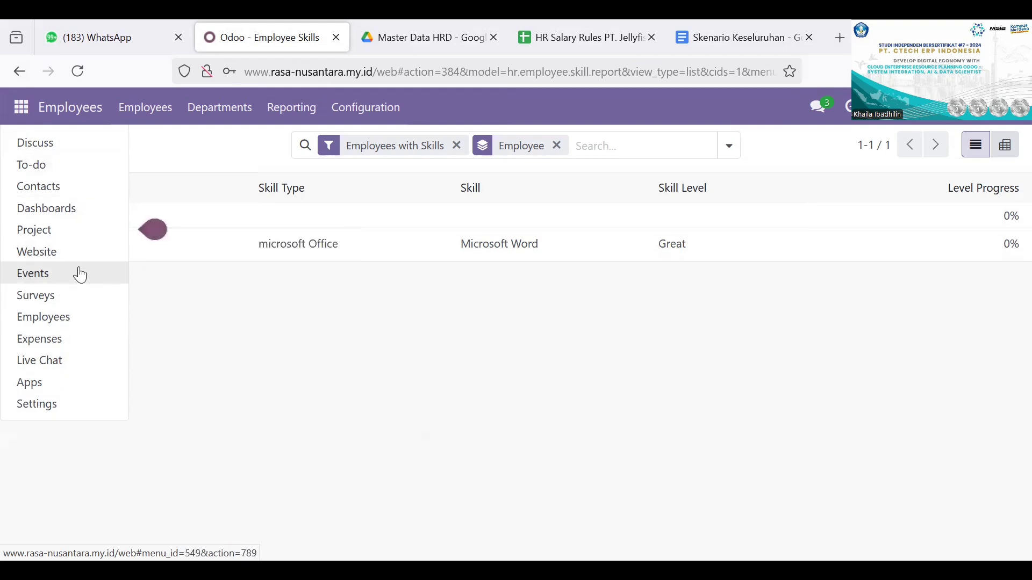
left_click(93, 209)
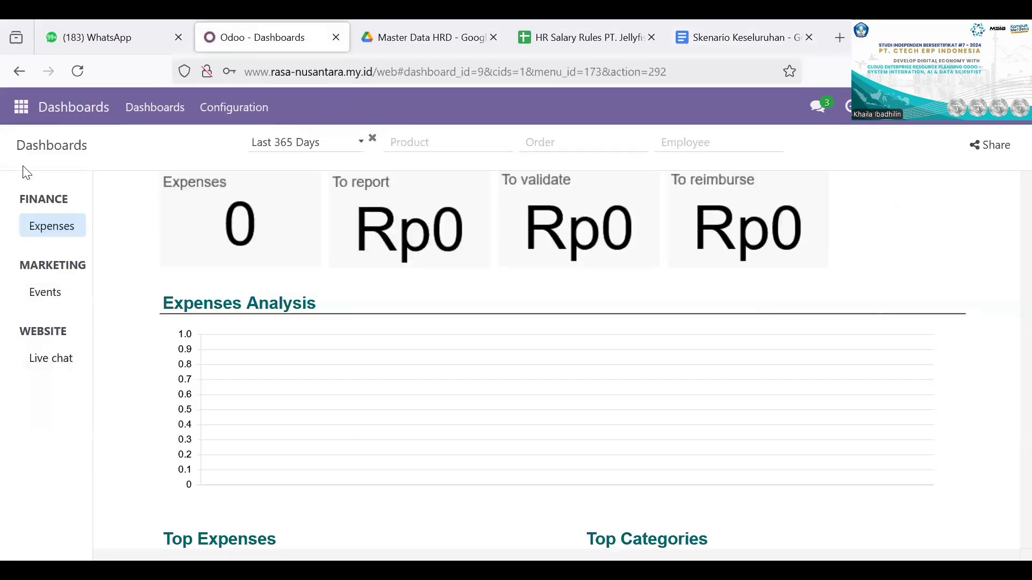
left_click(18, 119)
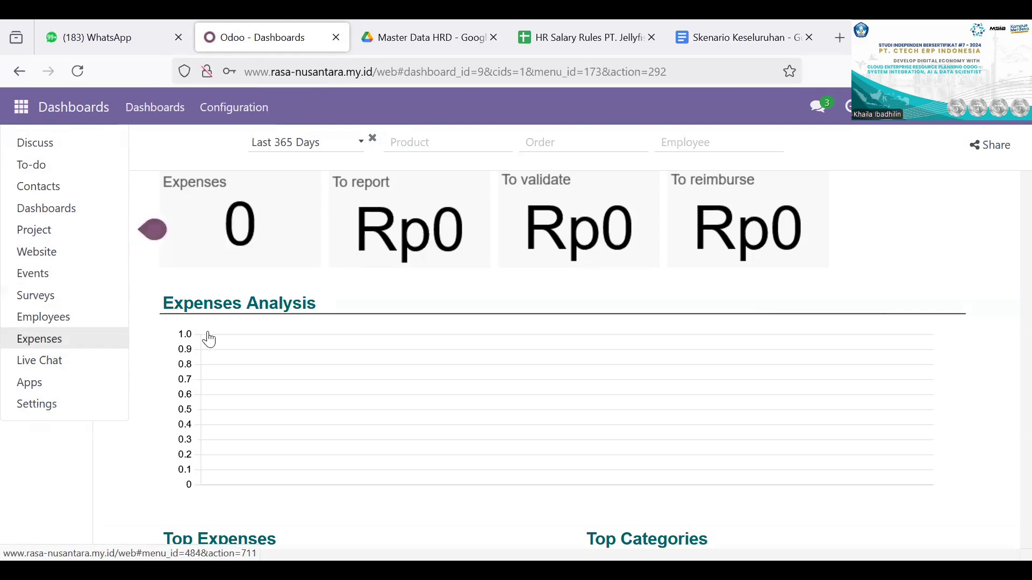
left_click(154, 295)
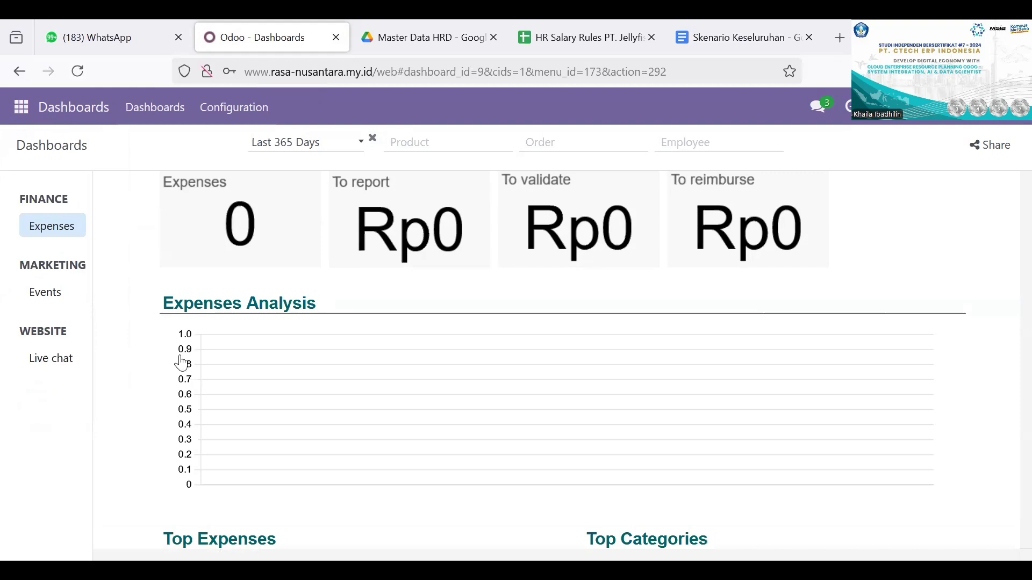
scroll(181, 336, "down", 2)
scroll(183, 336, "down", 2)
scroll(183, 336, "up", 3)
left_click(25, 118)
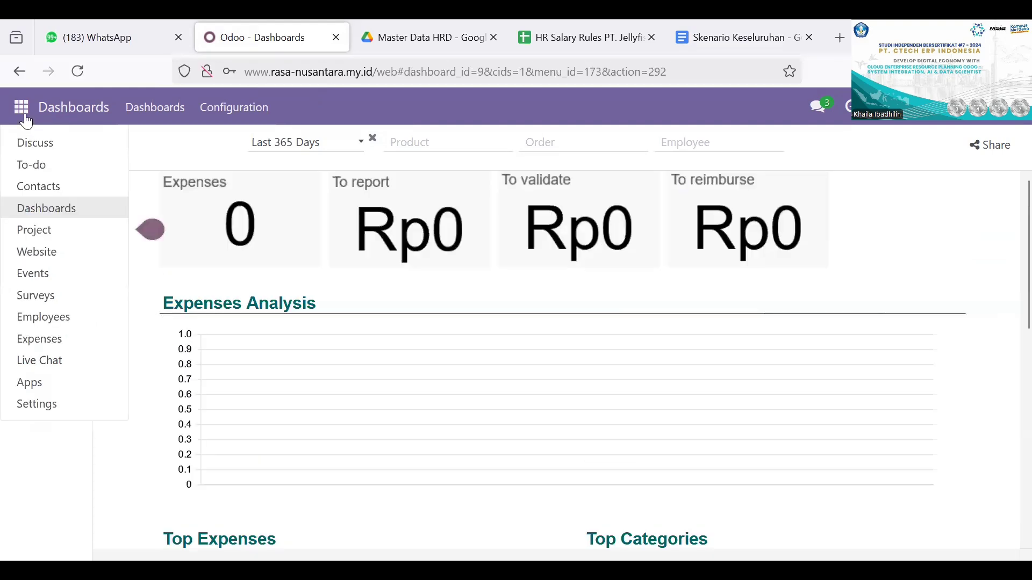
Step: Switch to the HR Salary Rules PT. Jellyfish Service spreadsheet and examine the rules' categories, codes, conditions, computations and accounting columns
left_click(588, 39)
scroll(514, 391, "up", 15)
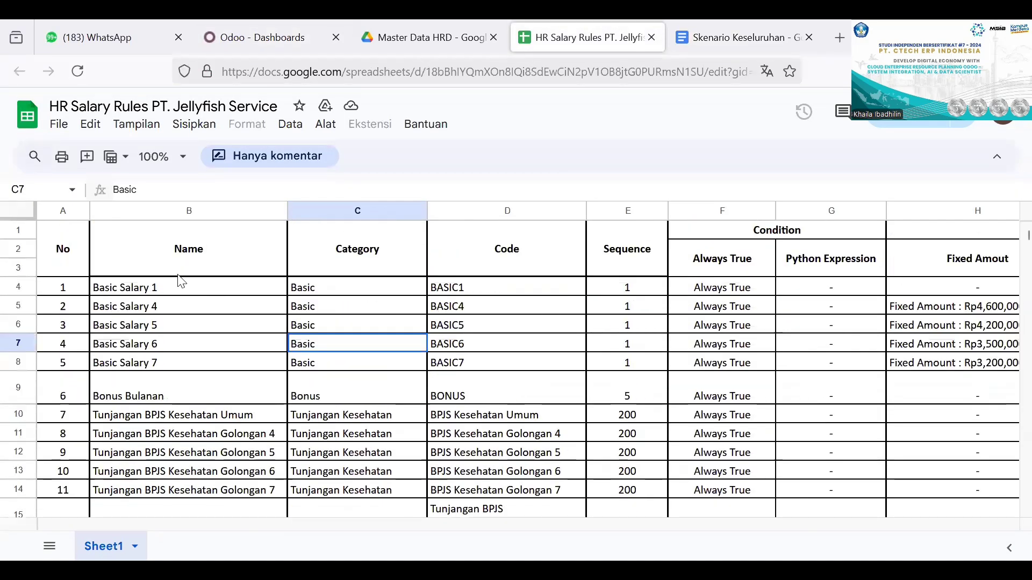
scroll(404, 284, "right", 1)
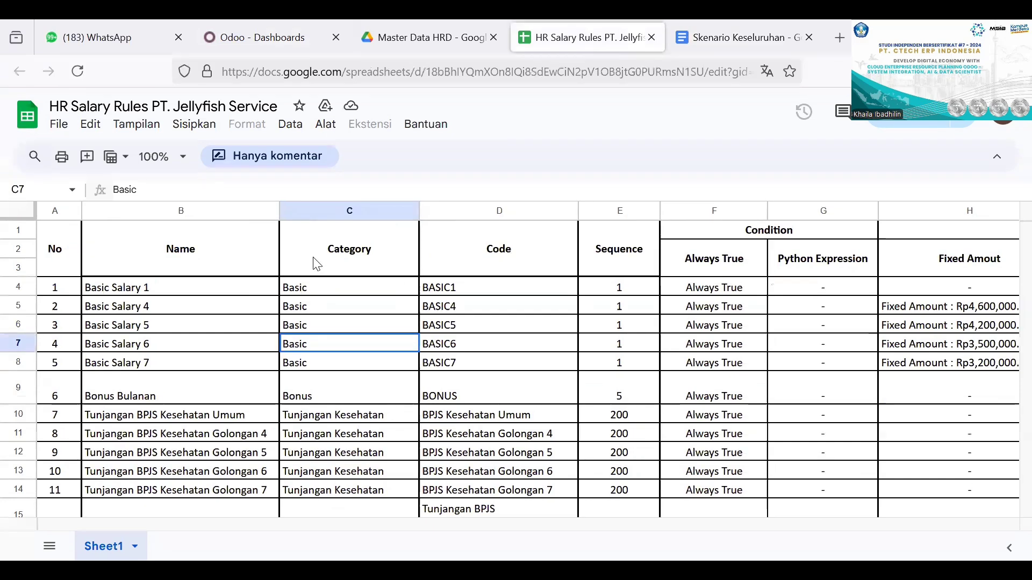
scroll(642, 329, "right", 8)
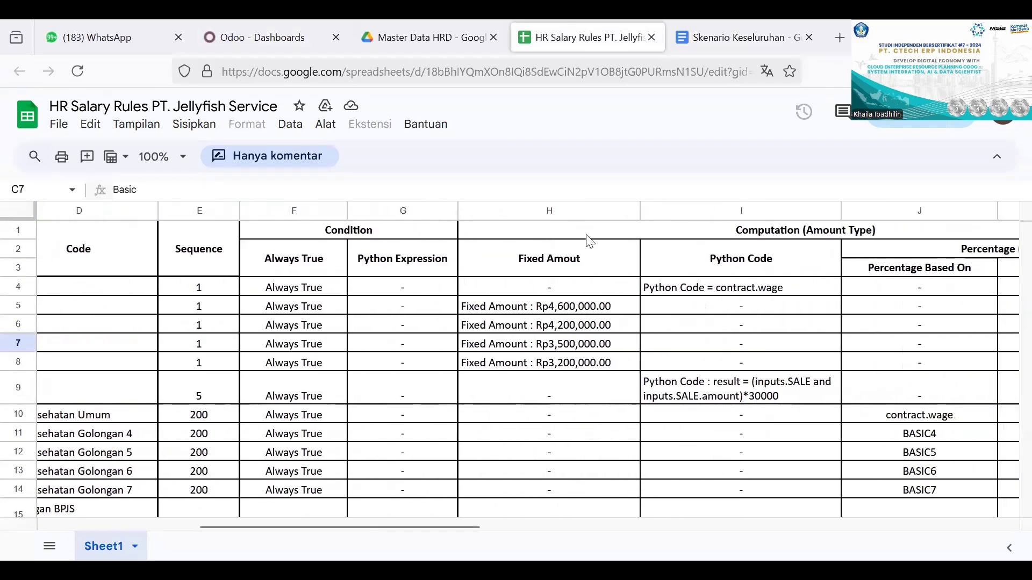
scroll(607, 380, "right", 1)
scroll(605, 344, "right", 5)
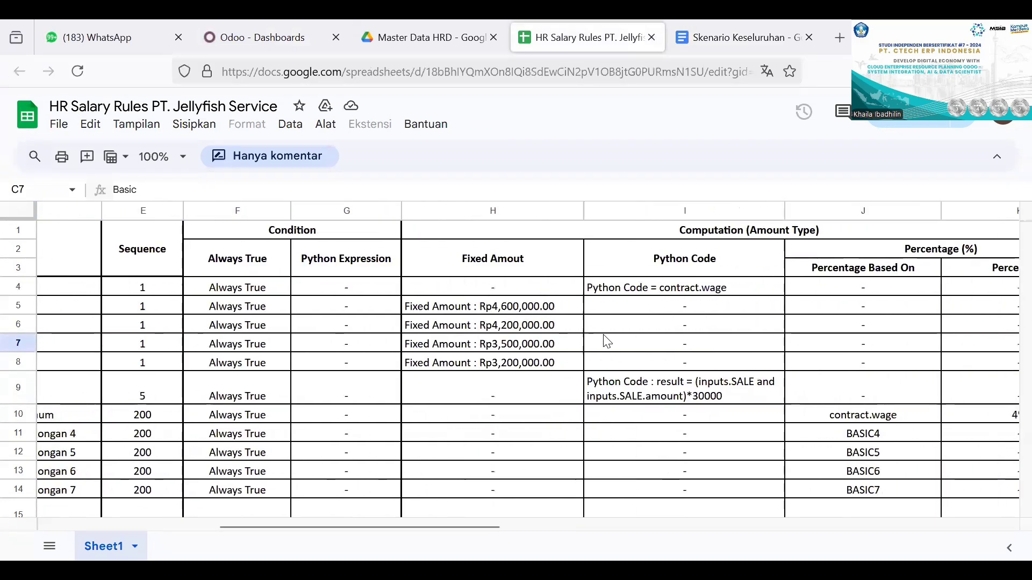
scroll(591, 431, "right", 3)
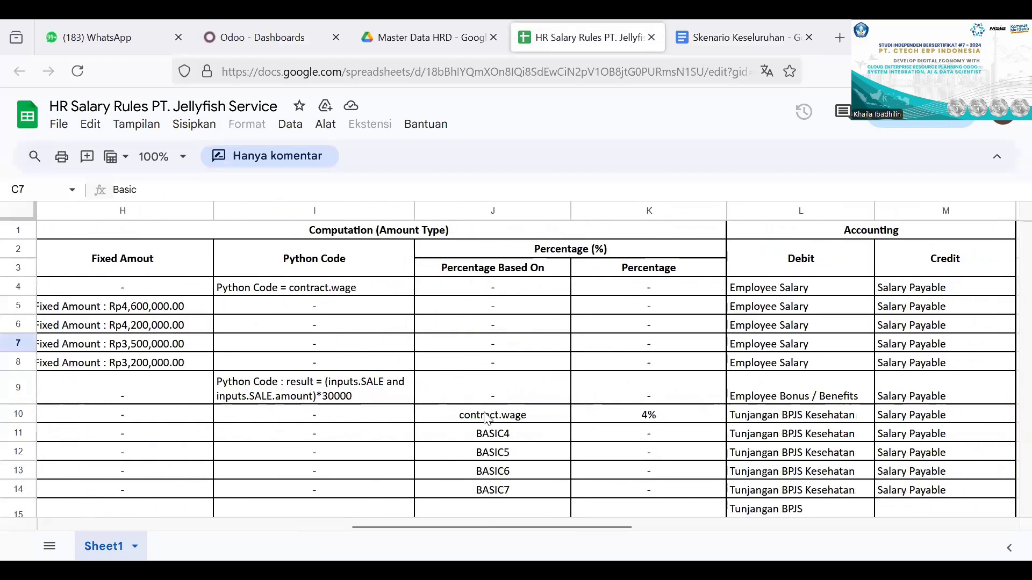
scroll(666, 403, "right", 3)
scroll(698, 376, "right", 1)
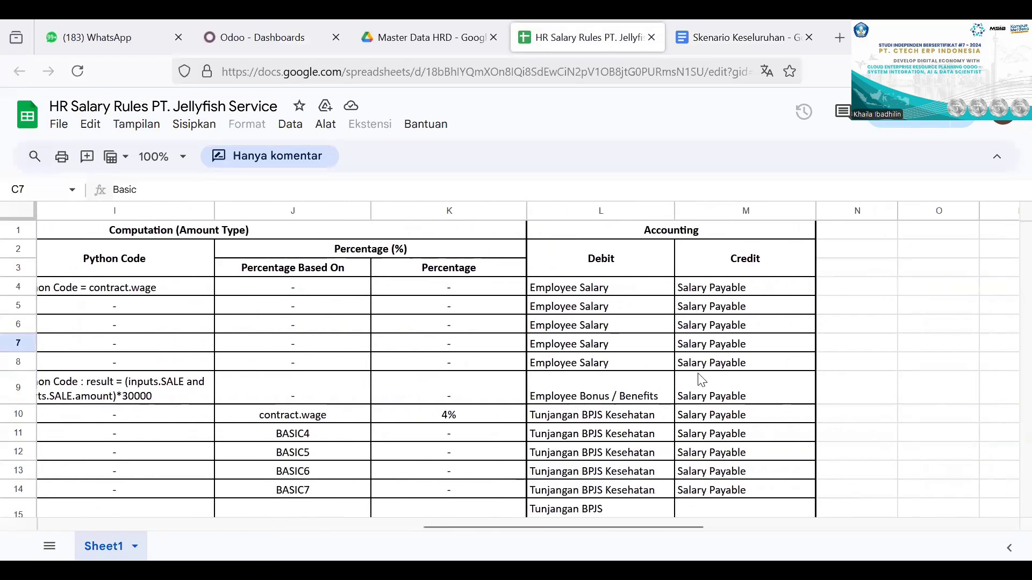
scroll(698, 379, "left", 7)
scroll(699, 376, "left", 5)
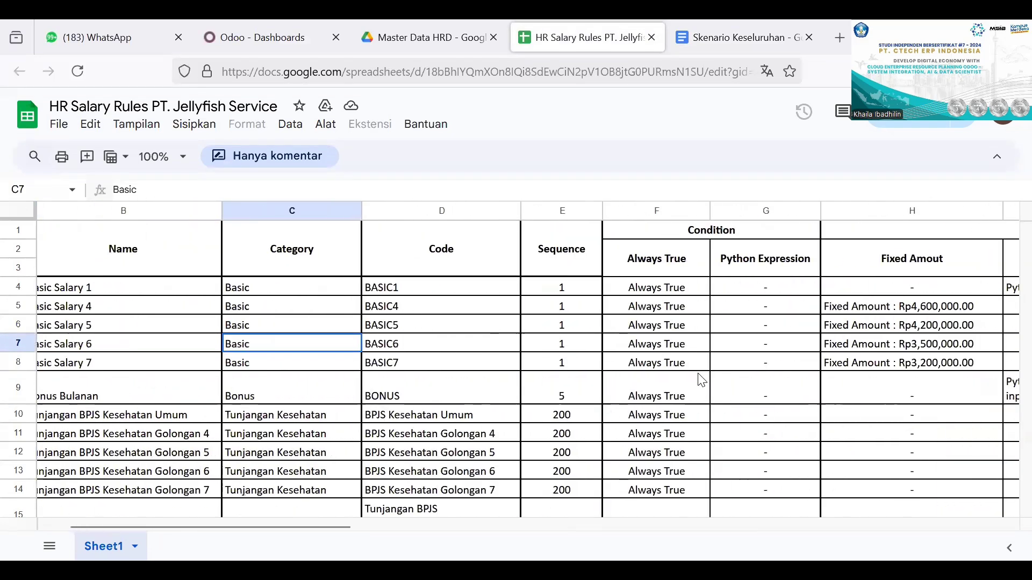
Step: Review the names, categories and codes of the salary rules, from basic salary through allowances to gross and deductions
scroll(451, 358, "left", 2)
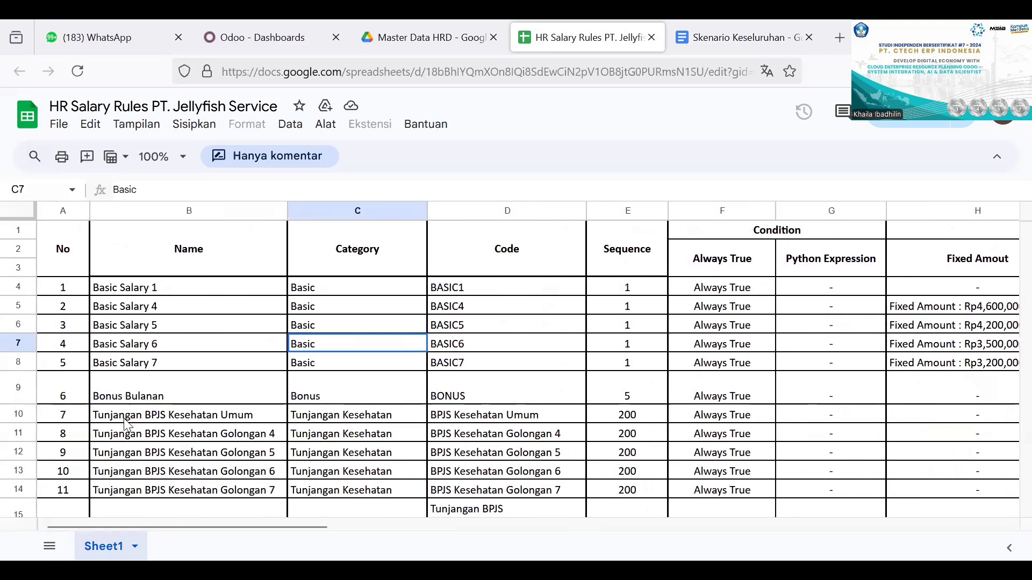
scroll(127, 424, "down", 10)
scroll(128, 425, "up", 3)
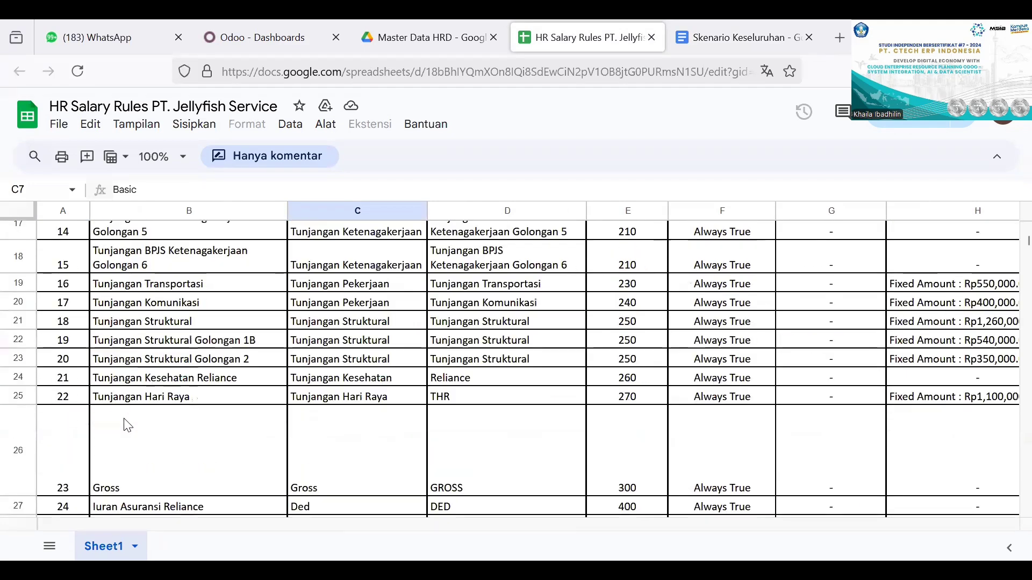
scroll(127, 425, "up", 5)
Step: Switch to the Skenario Keseluruhan document and check the payroll calculation, payslip and employee performance report items
left_click(258, 37)
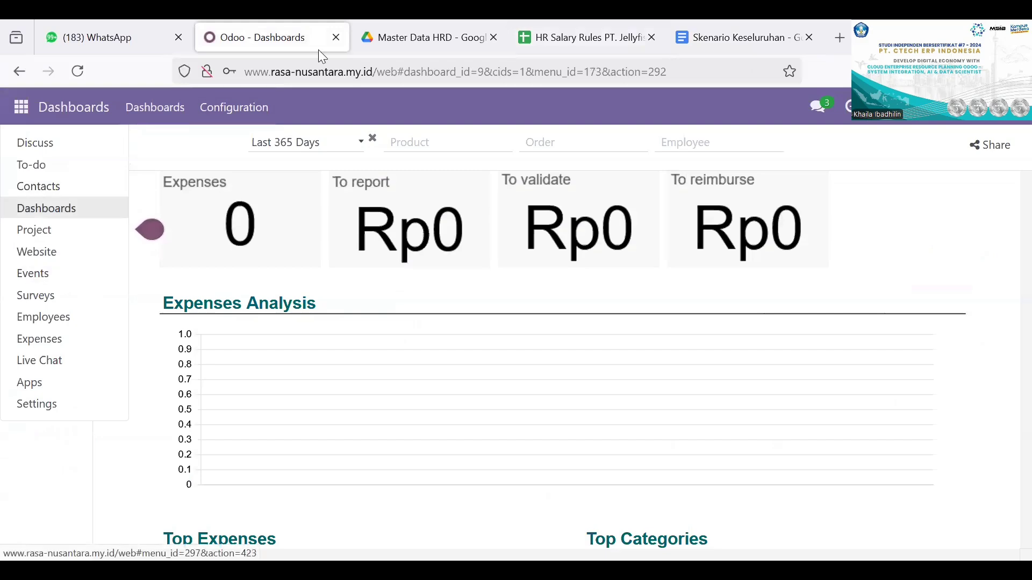
left_click(714, 37)
scroll(565, 349, "down", 1)
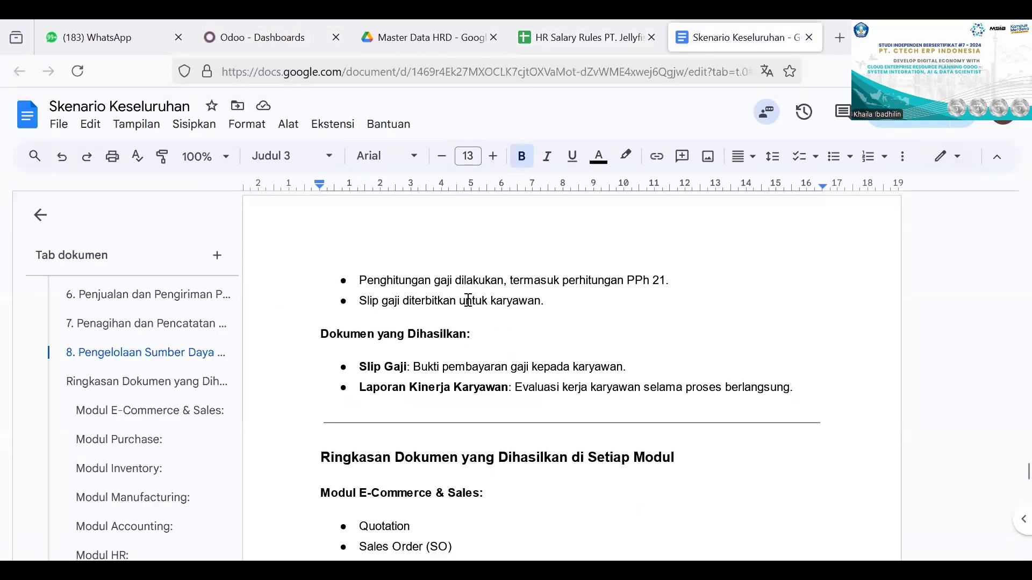
Step: Return to Odoo and look through the Events and Settings apps, ending in the Employees app
left_click(263, 40)
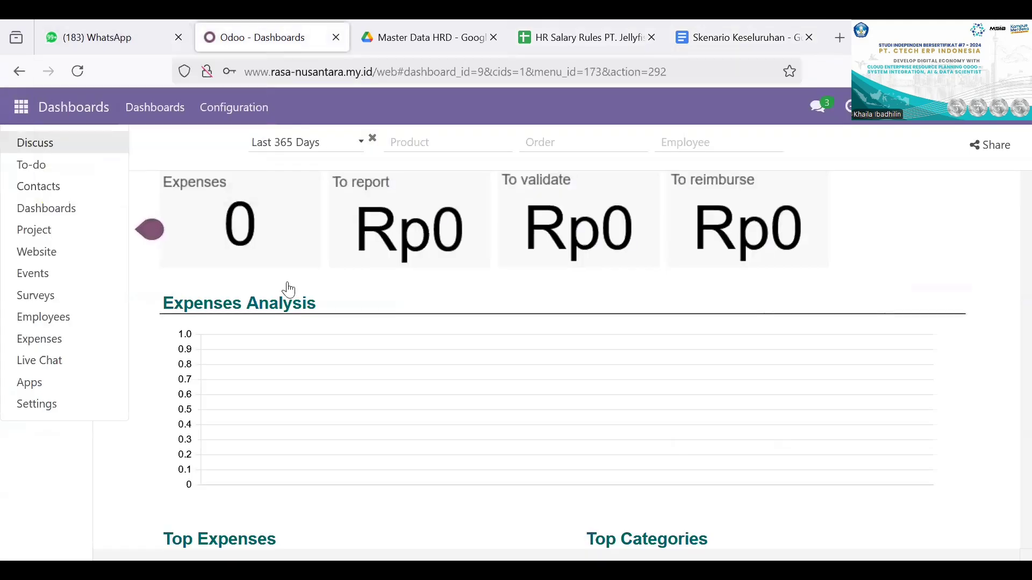
left_click(70, 276)
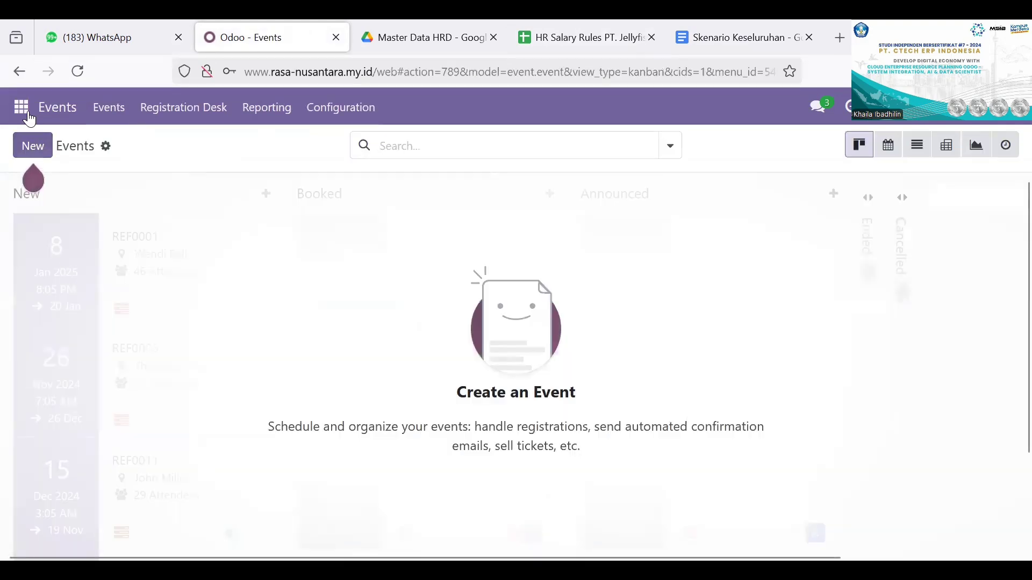
left_click(27, 109)
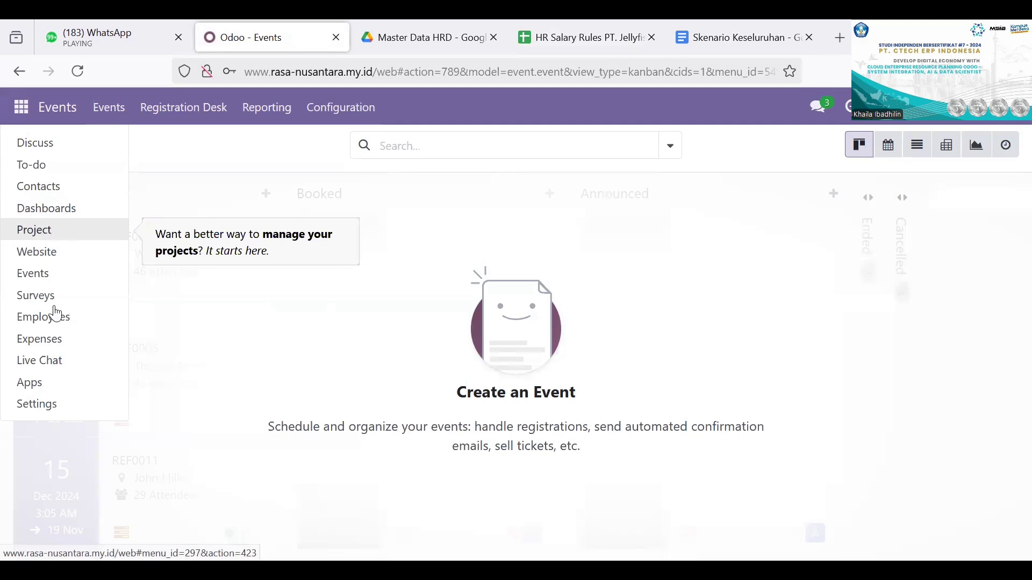
left_click(68, 404)
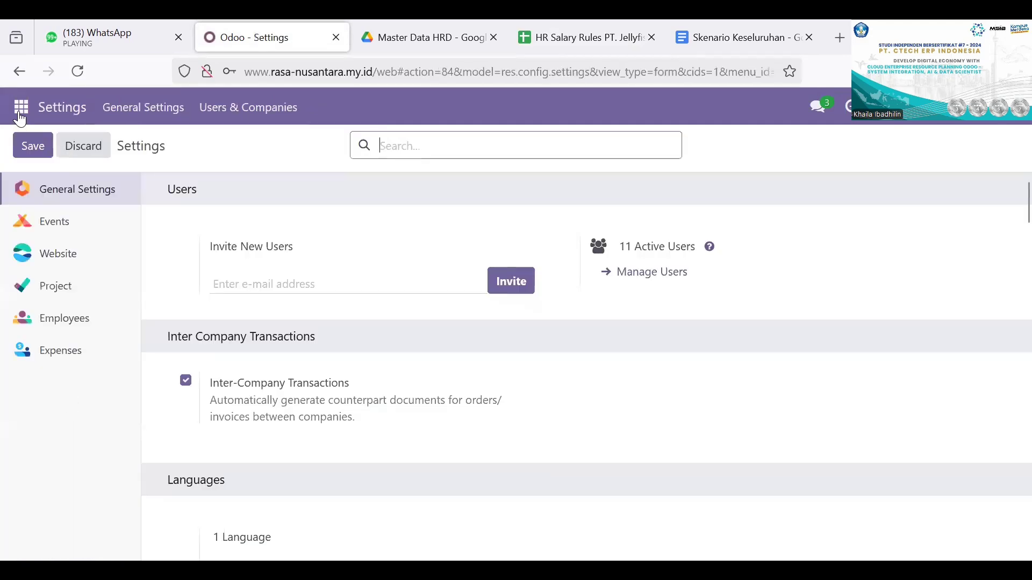
left_click(20, 113)
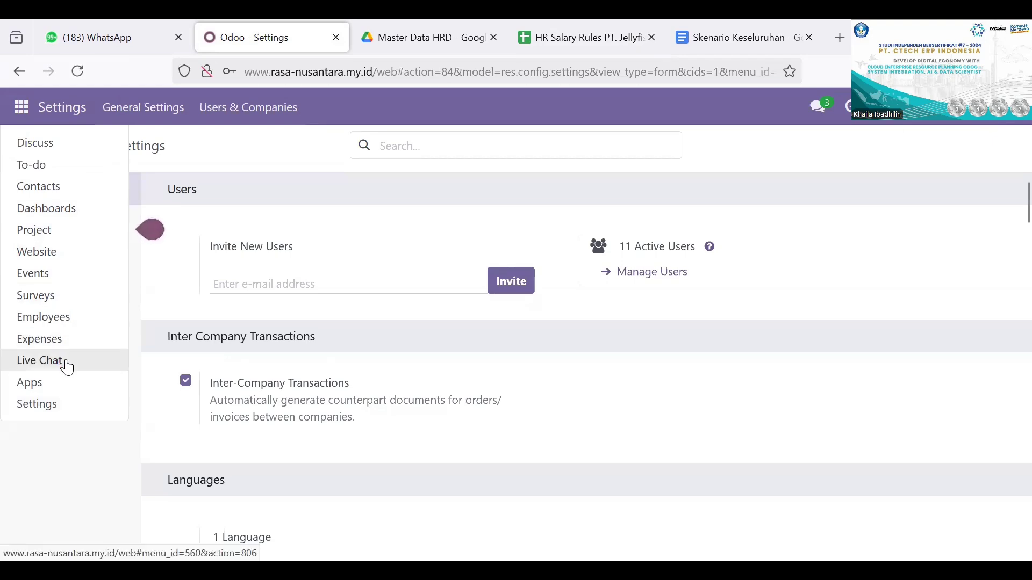
left_click(69, 322)
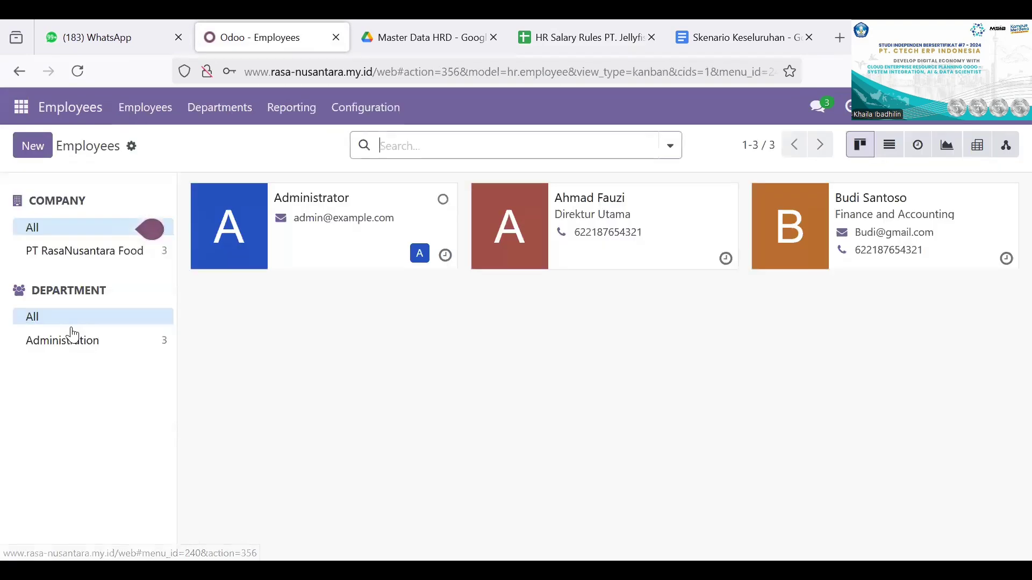
Step: Open the Expenses app, examine the My Expenses list, and go back to the employees overview
left_click(28, 112)
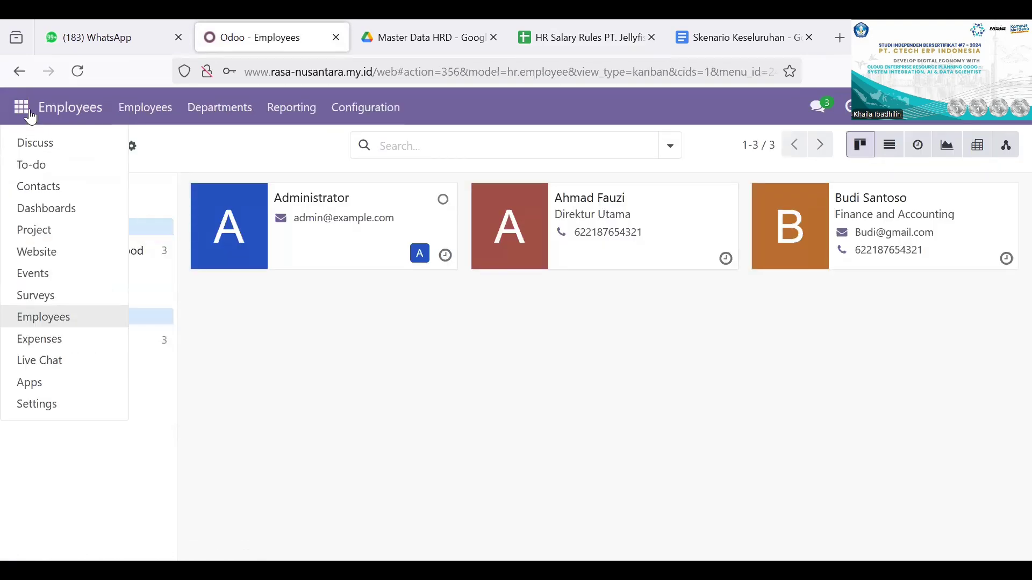
left_click(51, 344)
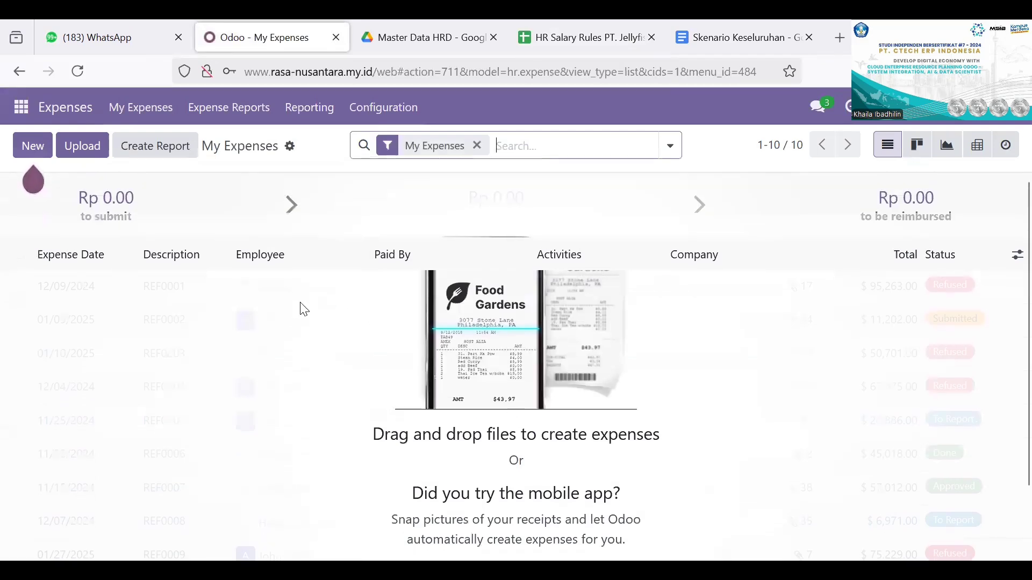
scroll(359, 398, "down", 2)
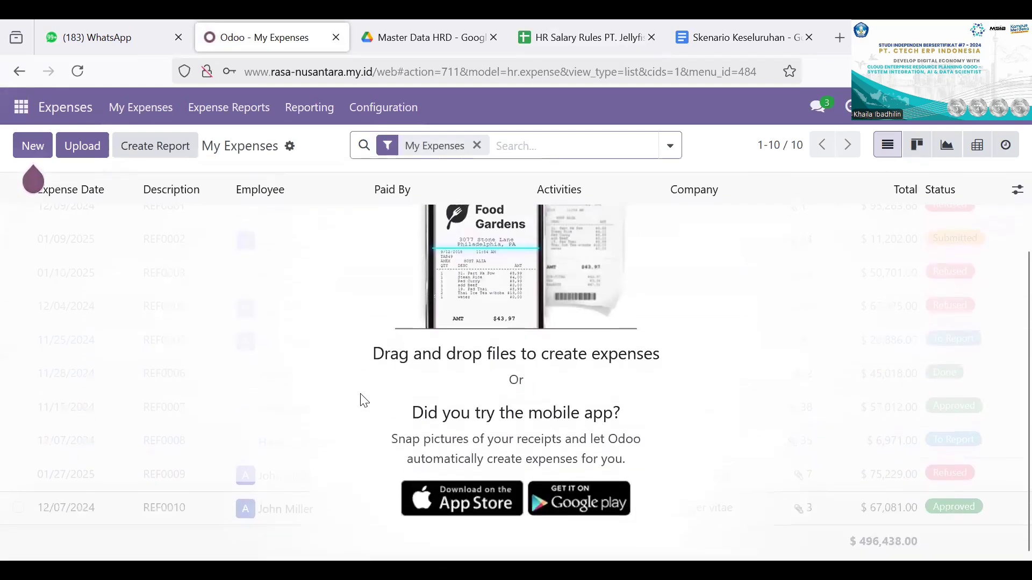
scroll(360, 400, "up", 2)
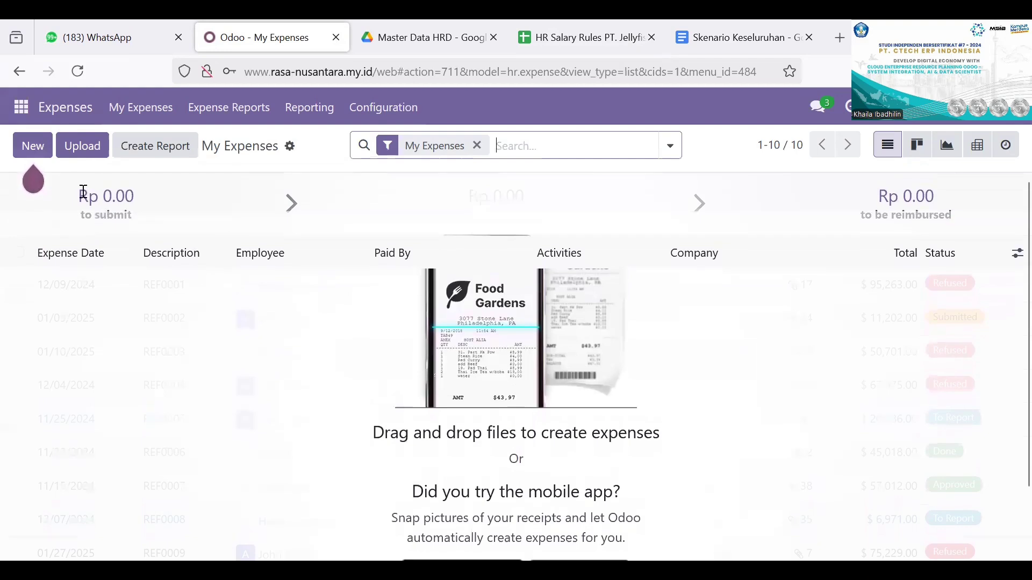
left_click(20, 80)
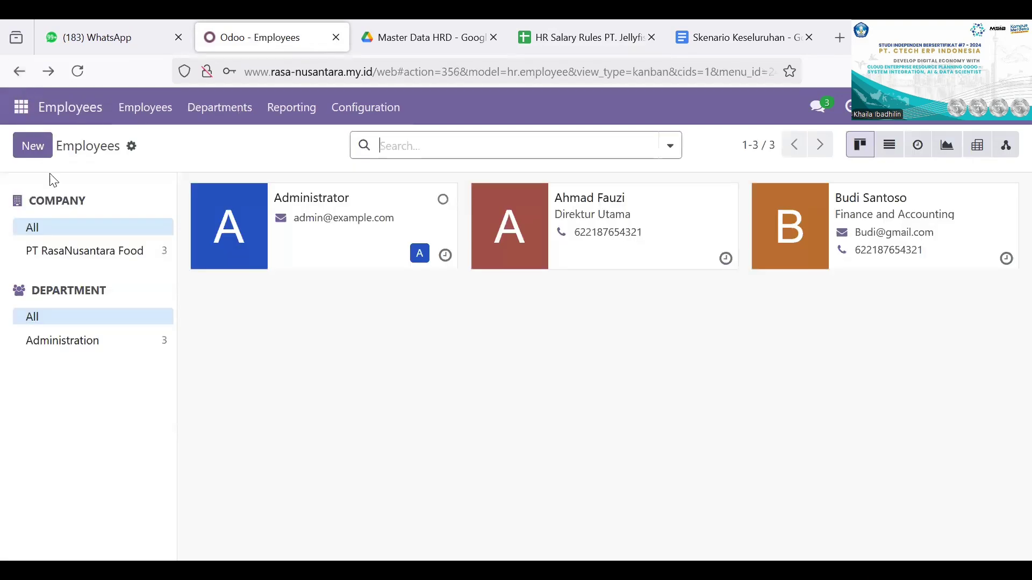
Step: Check the list of available Odoo apps, and switch to the Skenario Keseluruhan document to read the HR section's resulting documents
left_click(21, 107)
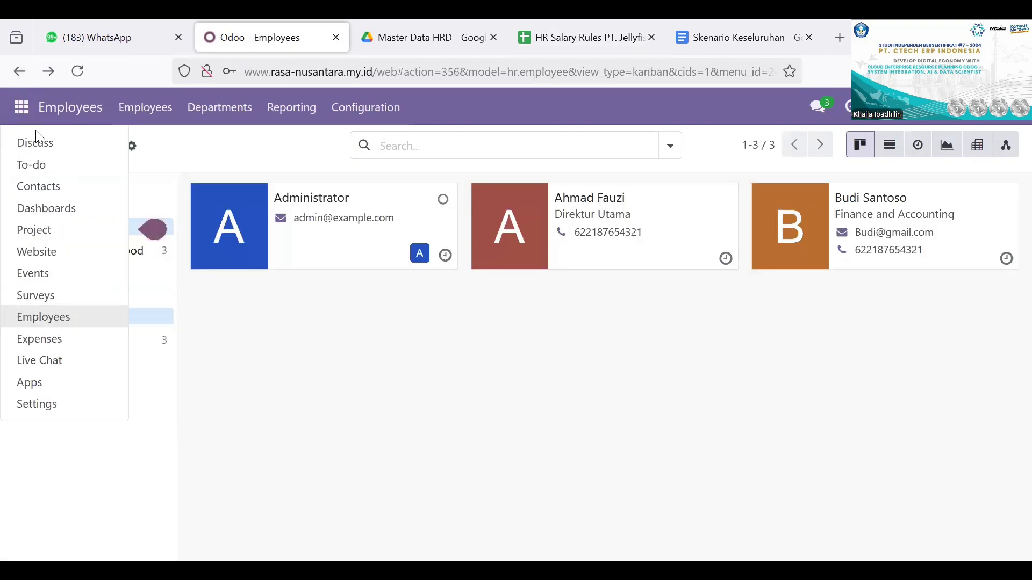
left_click(260, 335)
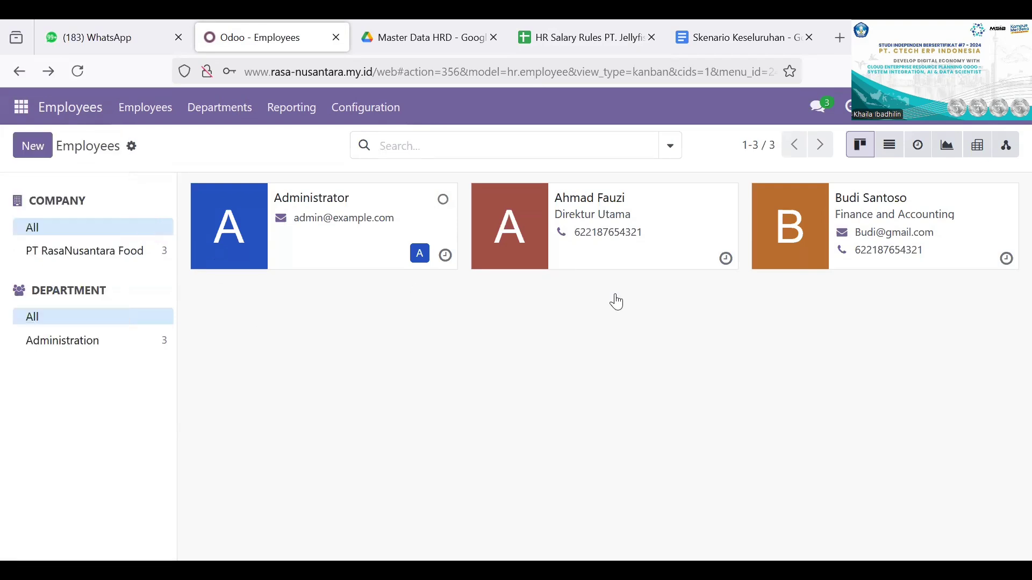
left_click(720, 35)
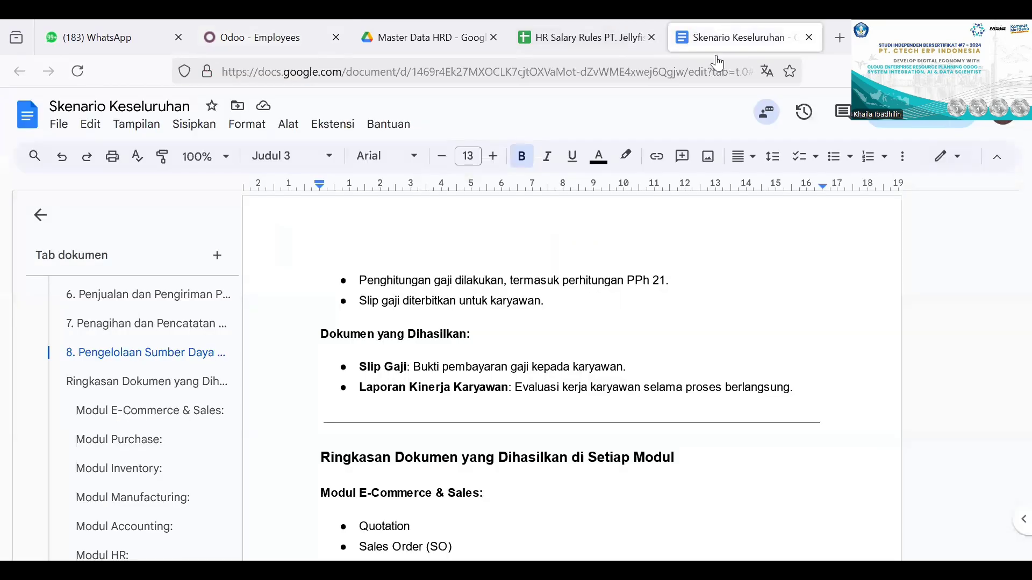
scroll(657, 378, "down", 1)
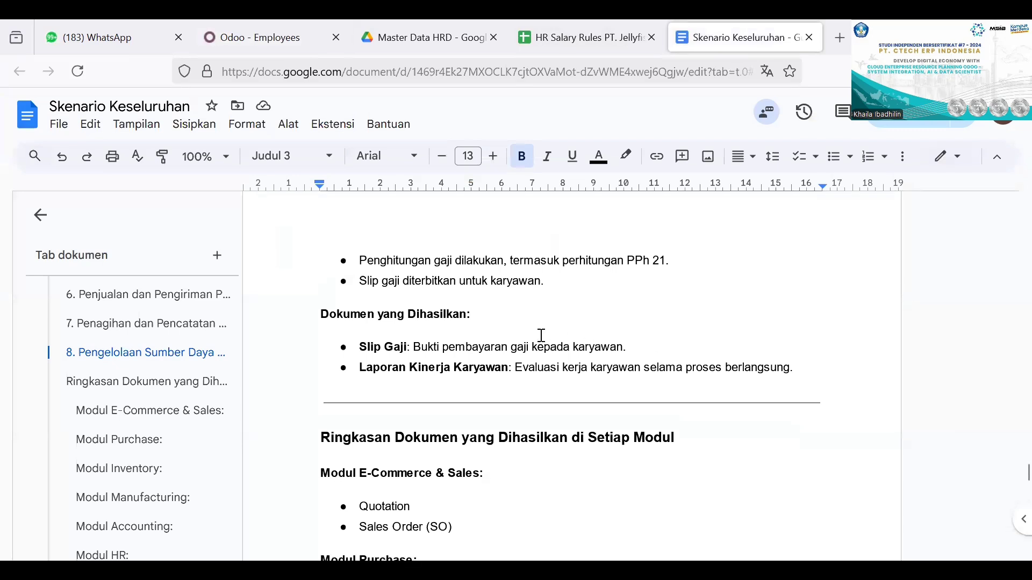